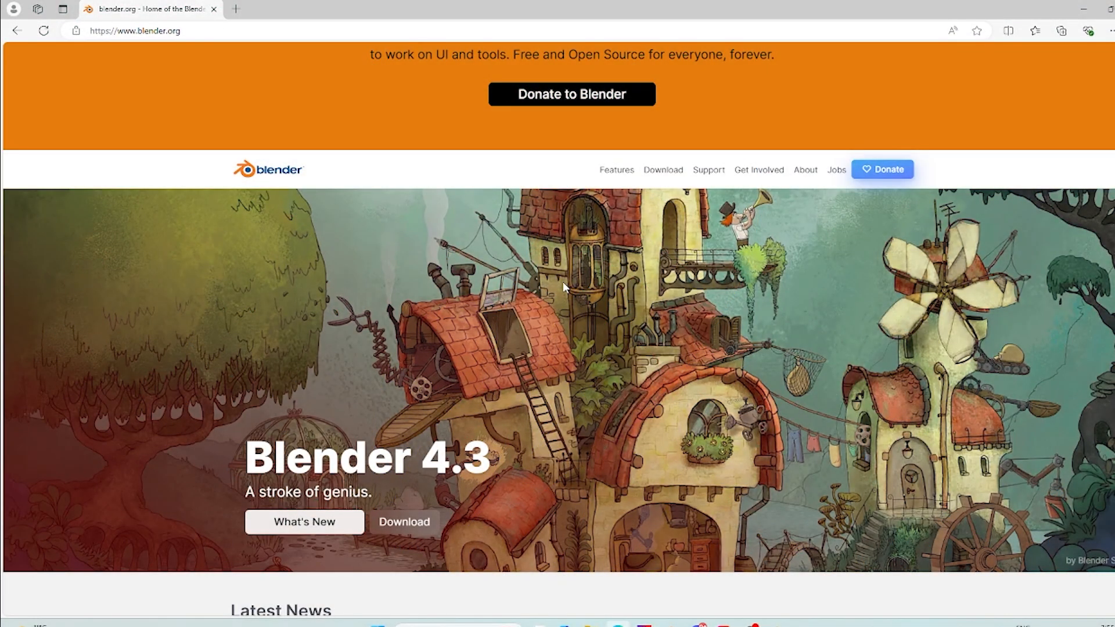
Step: Open the Blender 4.3 download page from the blender.org home page and view the Windows installer option
scroll(560, 281, "up", 1)
scroll(560, 282, "down", 2)
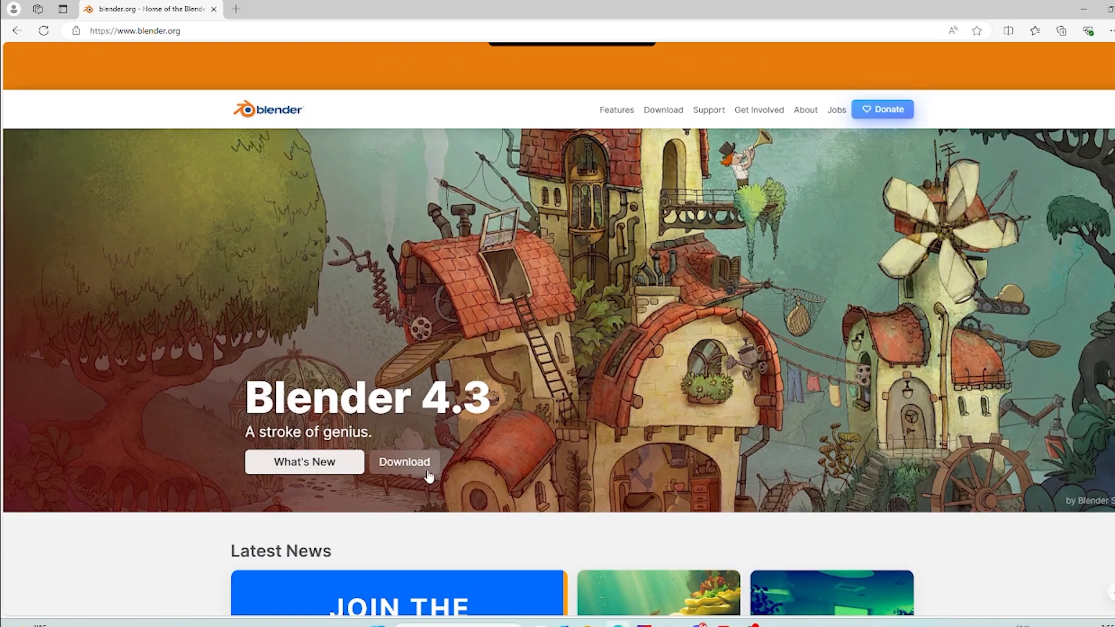
left_click(405, 462)
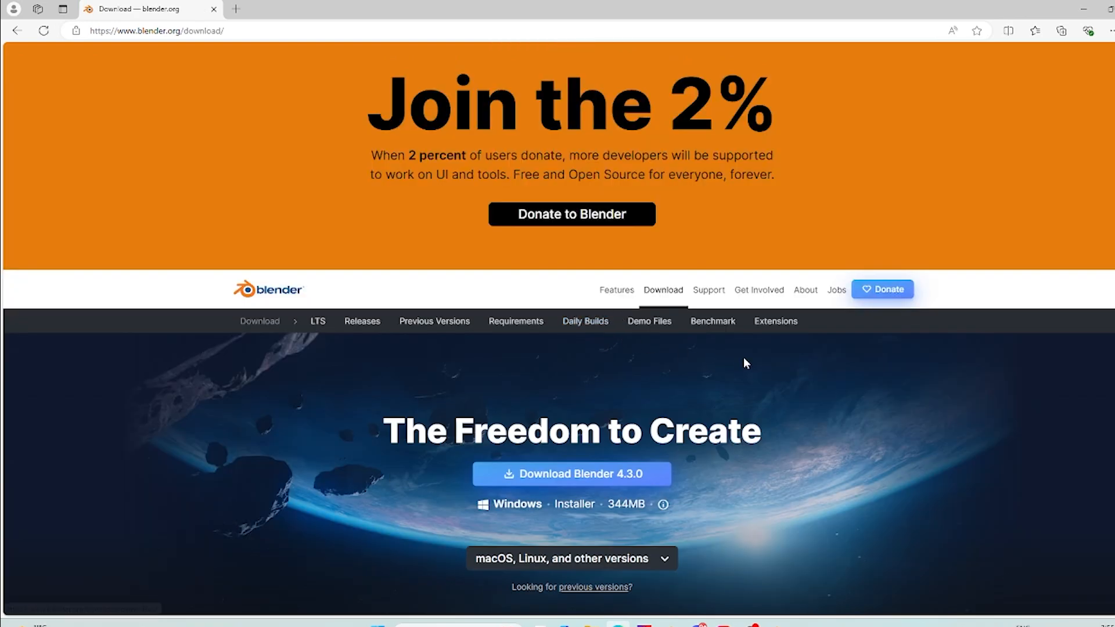
scroll(752, 357, "down", 1)
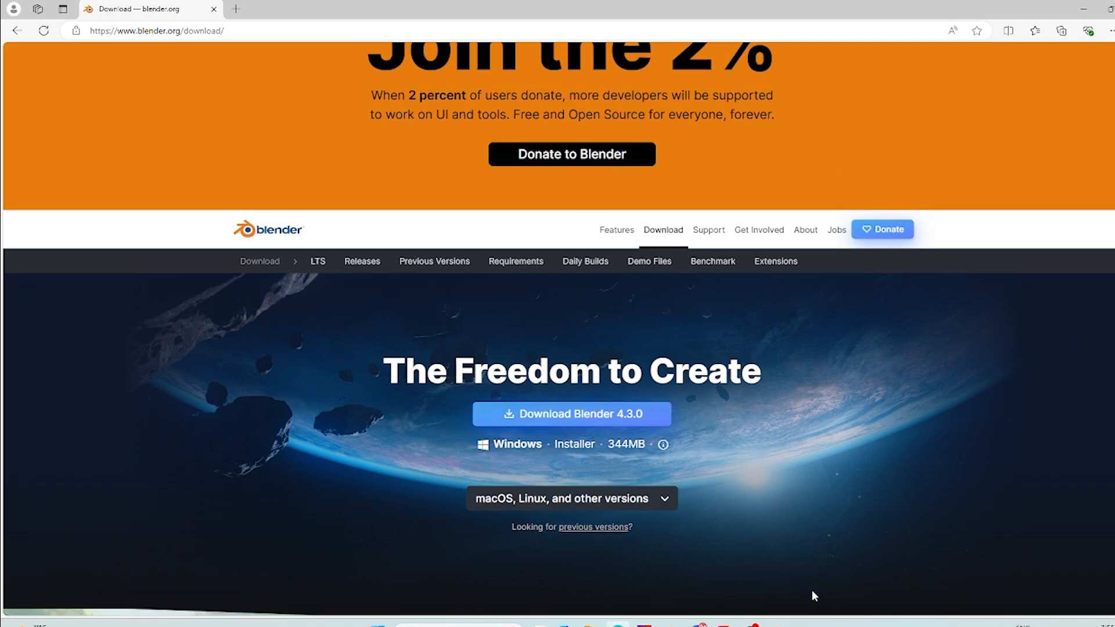
Step: Switch to Blender and start a new file without saving the changes in the current one
left_click(777, 624)
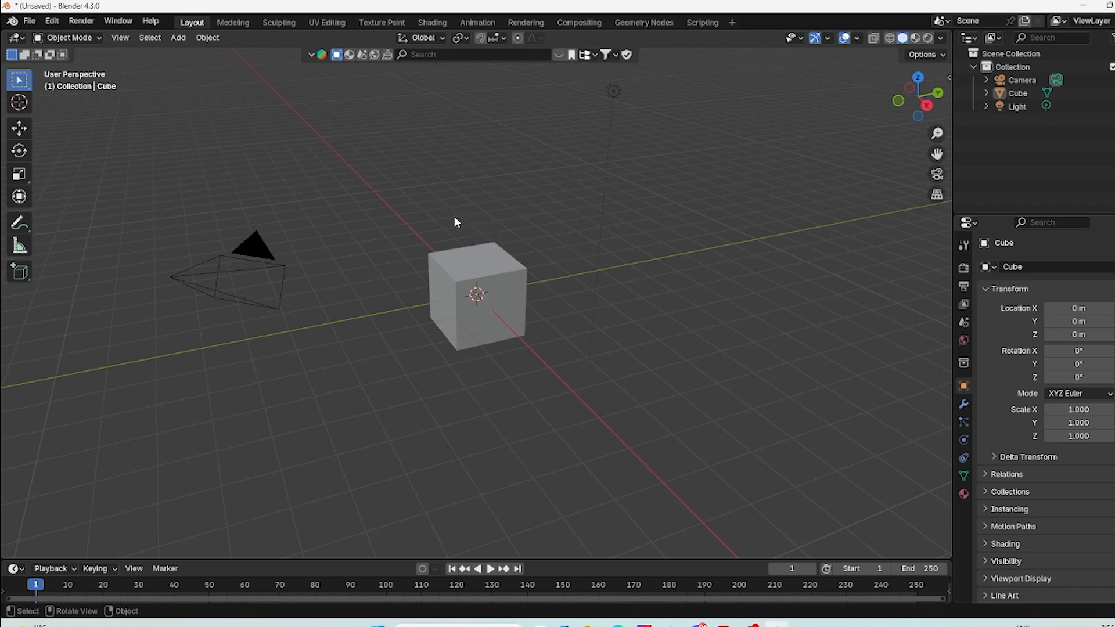
left_click(29, 21)
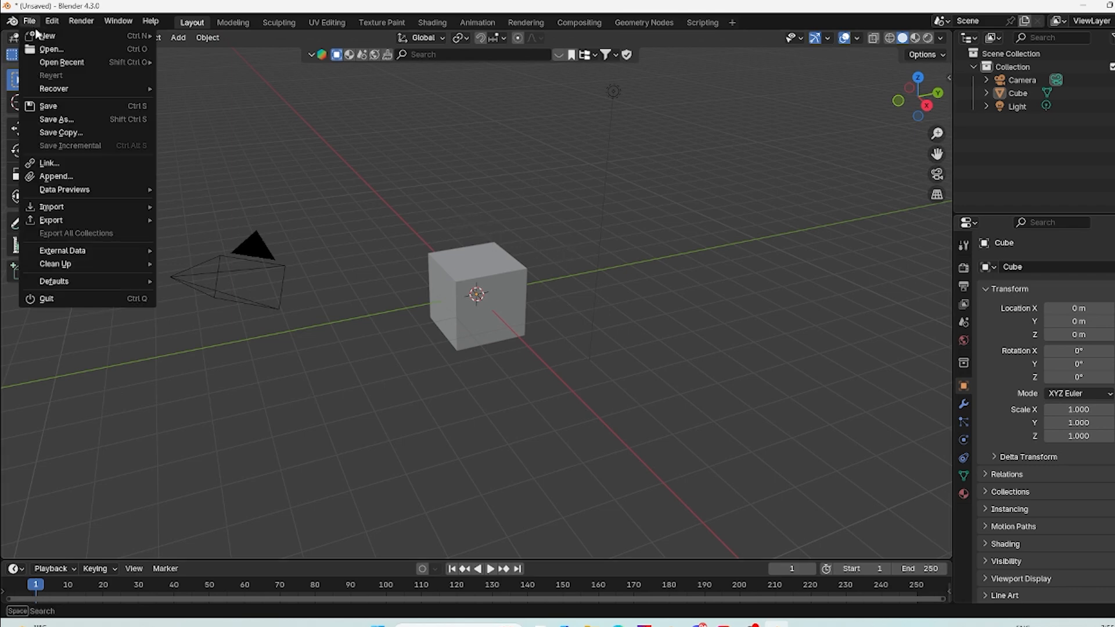
mouse_move(46, 36)
left_click(172, 34)
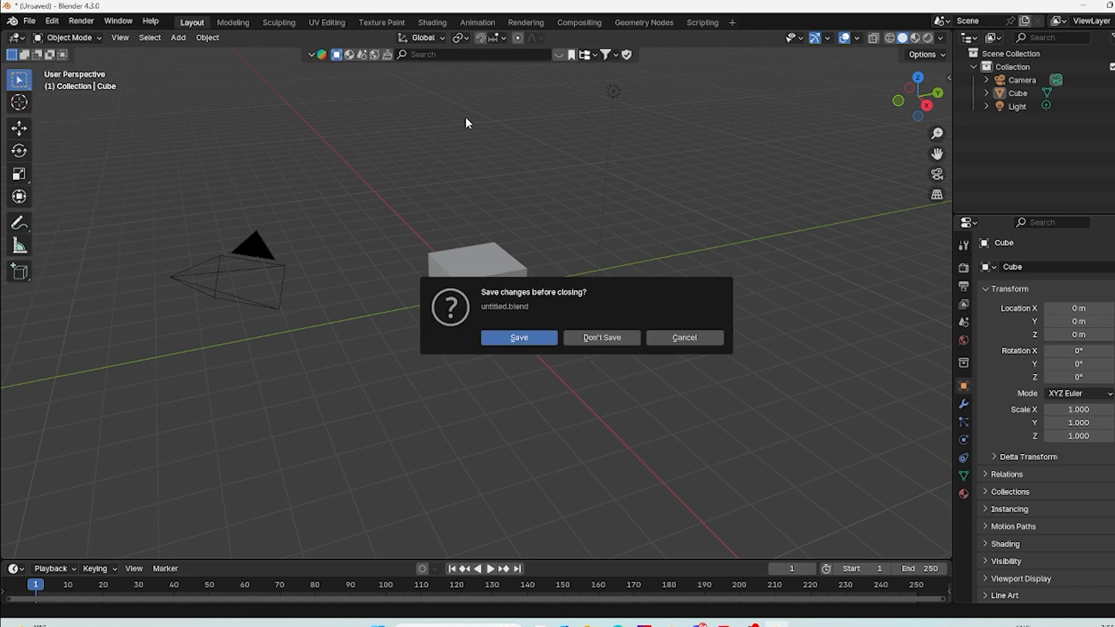
left_click(609, 339)
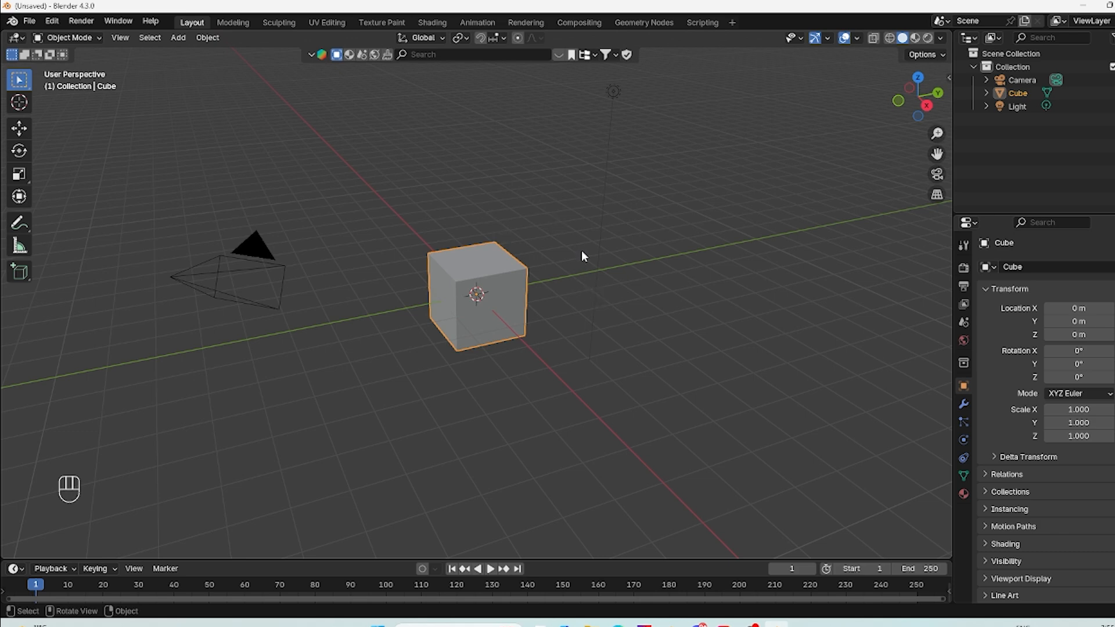
Step: Examine the default scene by selecting the camera and light in the viewport, and the camera, cube and light in the outliner
middle_click_drag(514, 296, 405, 263)
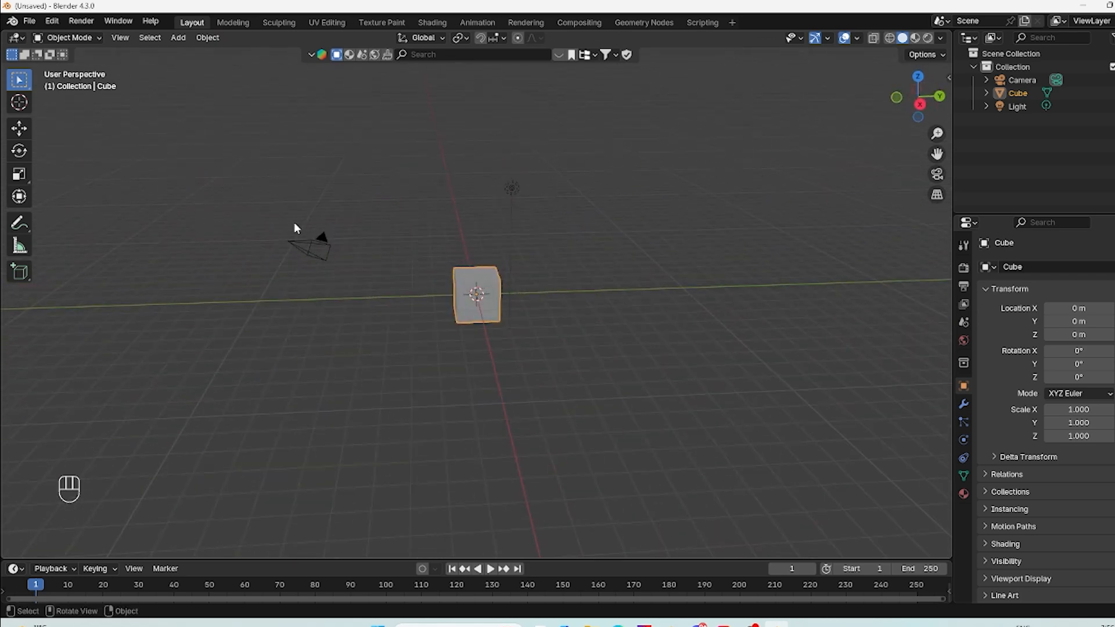
left_click(301, 245)
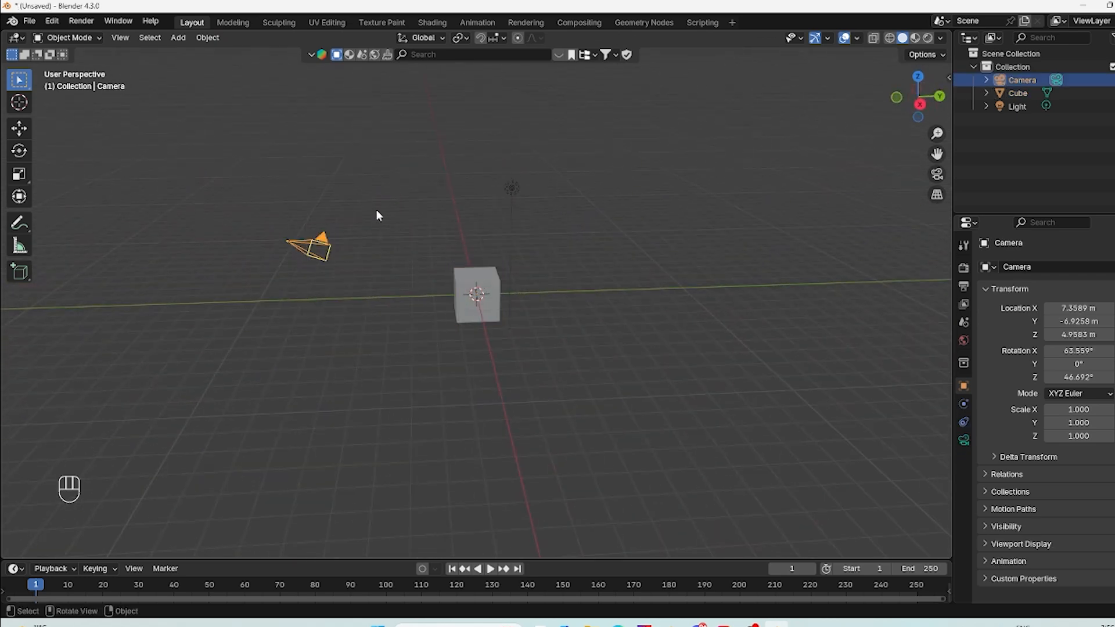
left_click(512, 190)
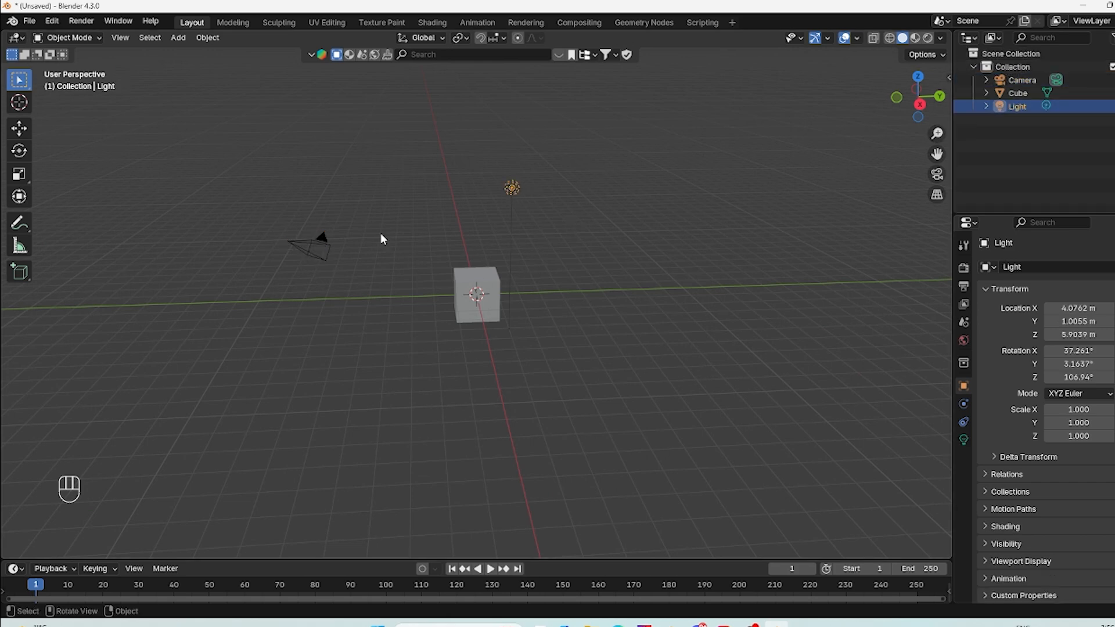
left_click(1020, 82)
left_click(1021, 93)
left_click(1020, 107)
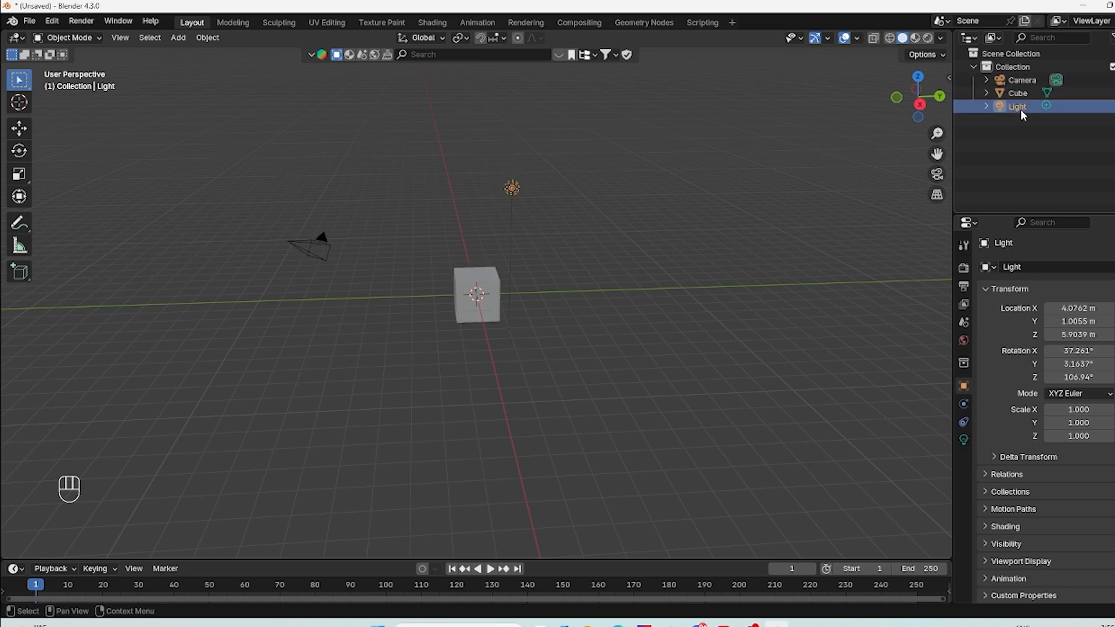
Step: Delete the default cube from the scene
left_click(1017, 92)
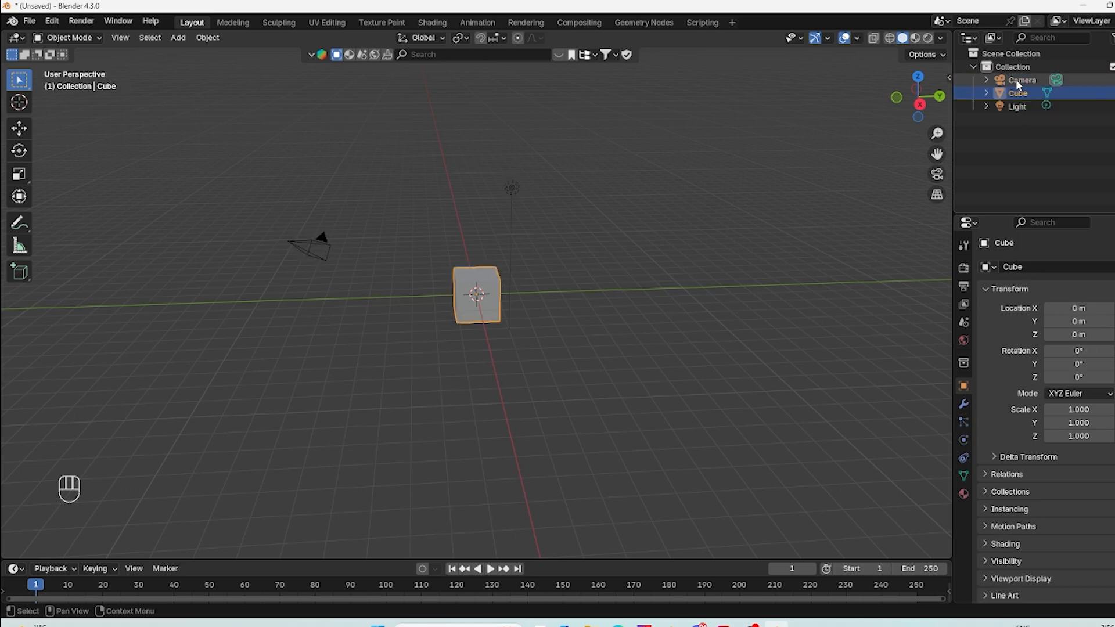
key("x")
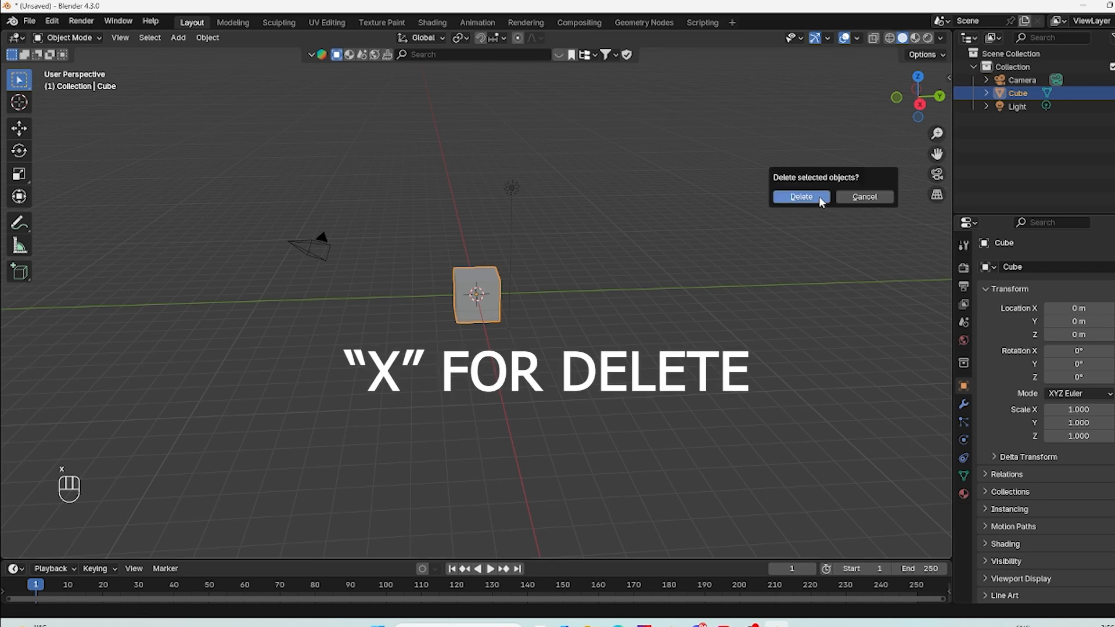
left_click(818, 196)
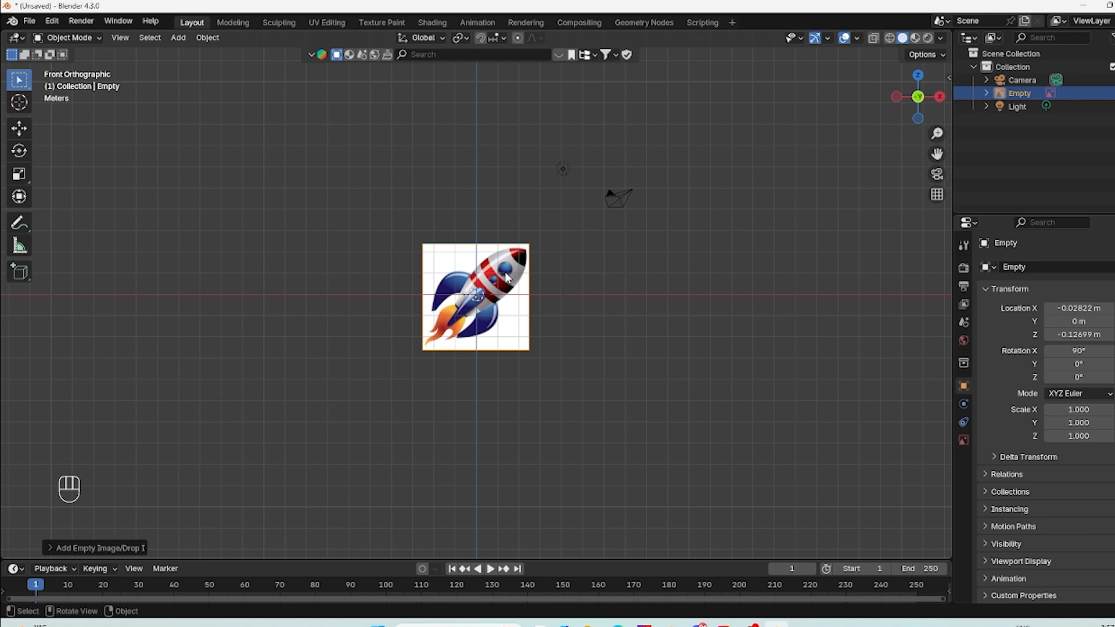
Step: Rename the Empty object holding the rocket reference image as "picture"
double_click(1030, 94)
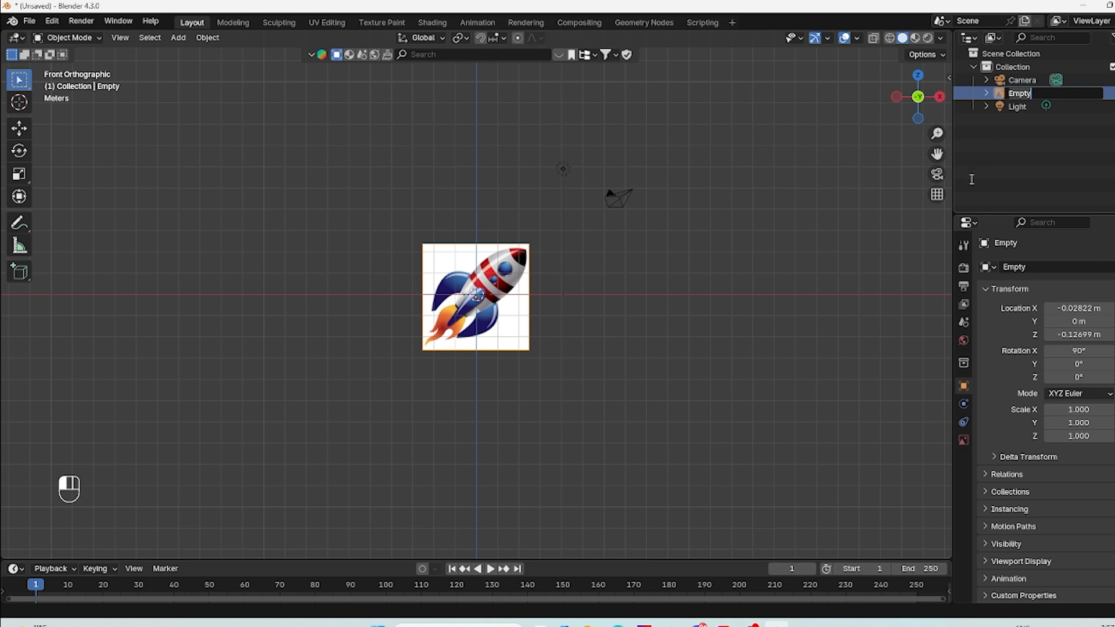
key("BackSpace")
key("BackSpace")
key("BackSpace")
key("BackSpace")
key("BackSpace")
type("picture")
key("Return")
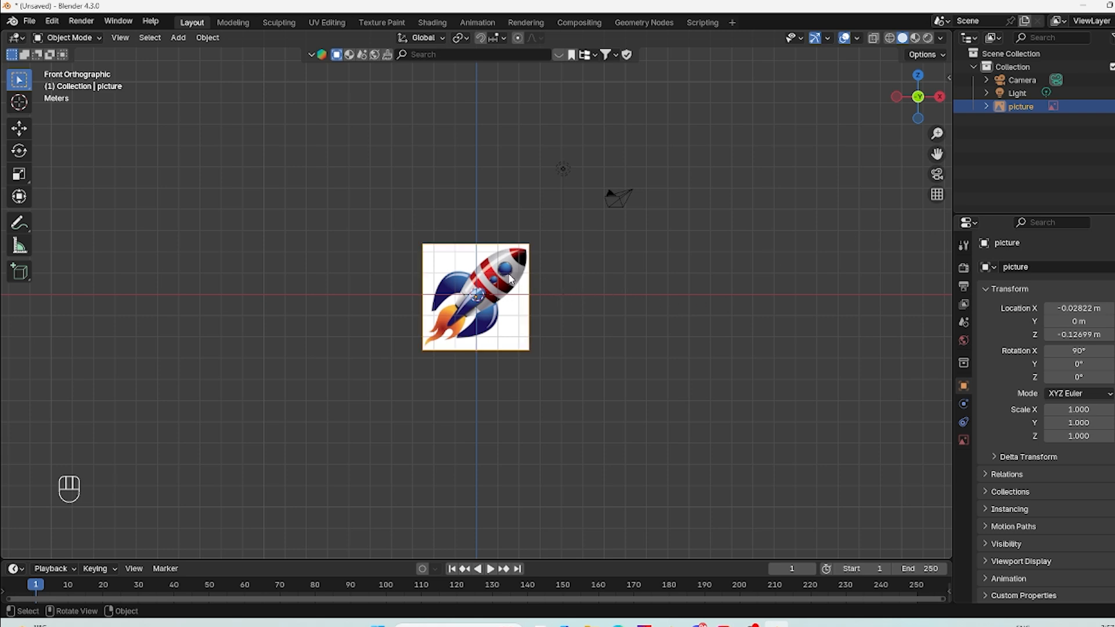
Step: Move the rocket picture up about 2.7 m along the Z axis so its bottom edge sits near the ground line
key("g")
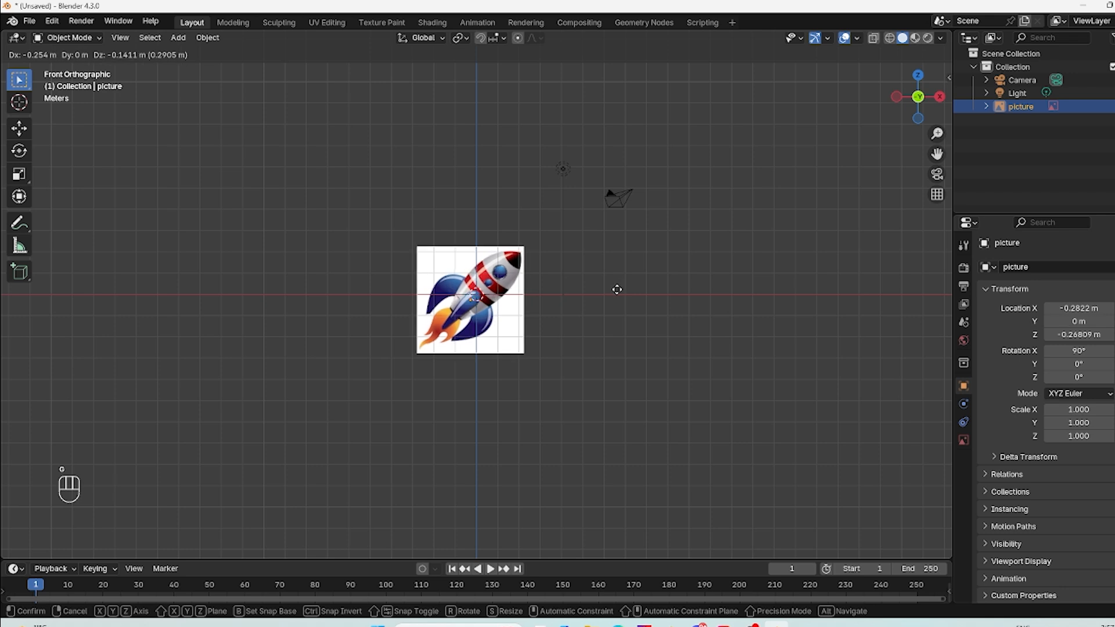
key("z")
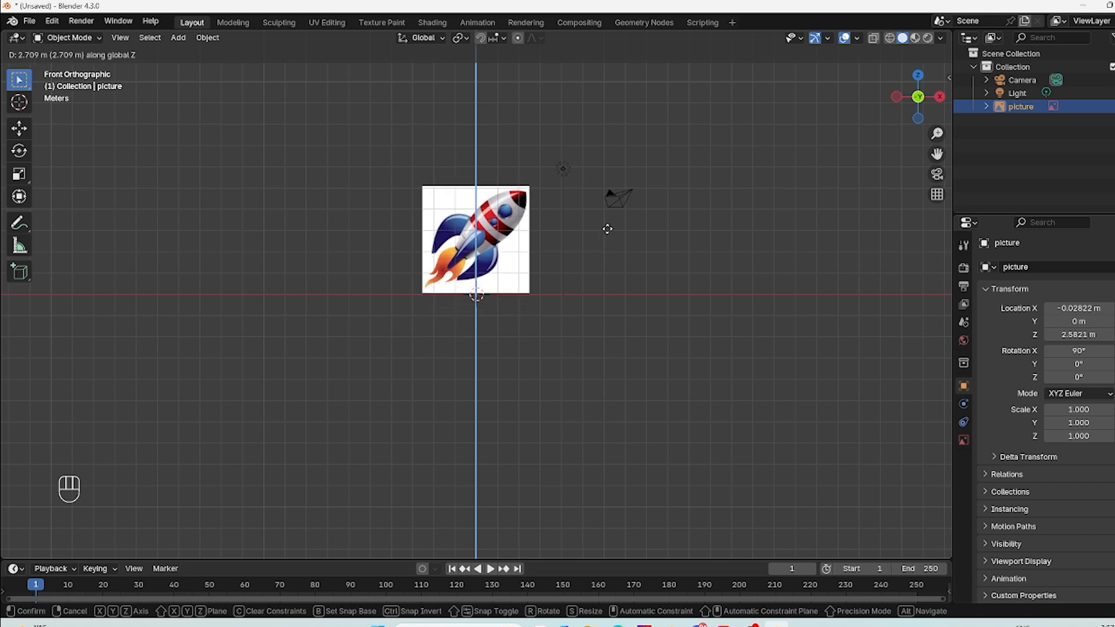
left_click(608, 234)
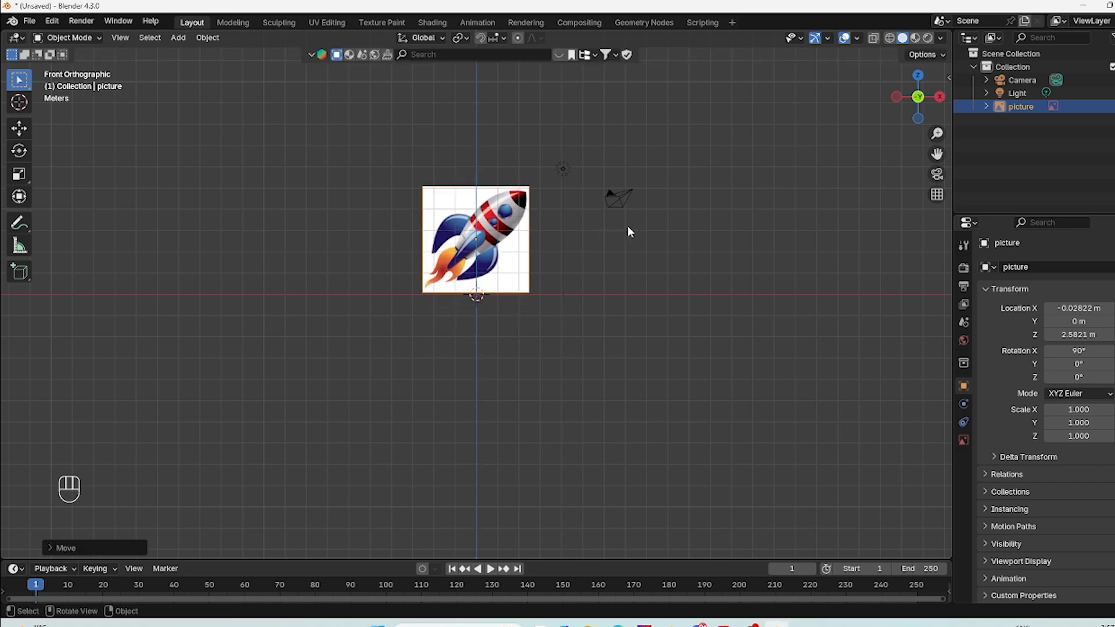
Step: Rotate the rocket picture by -45° in the front view so the rocket stands upright
left_click(504, 213)
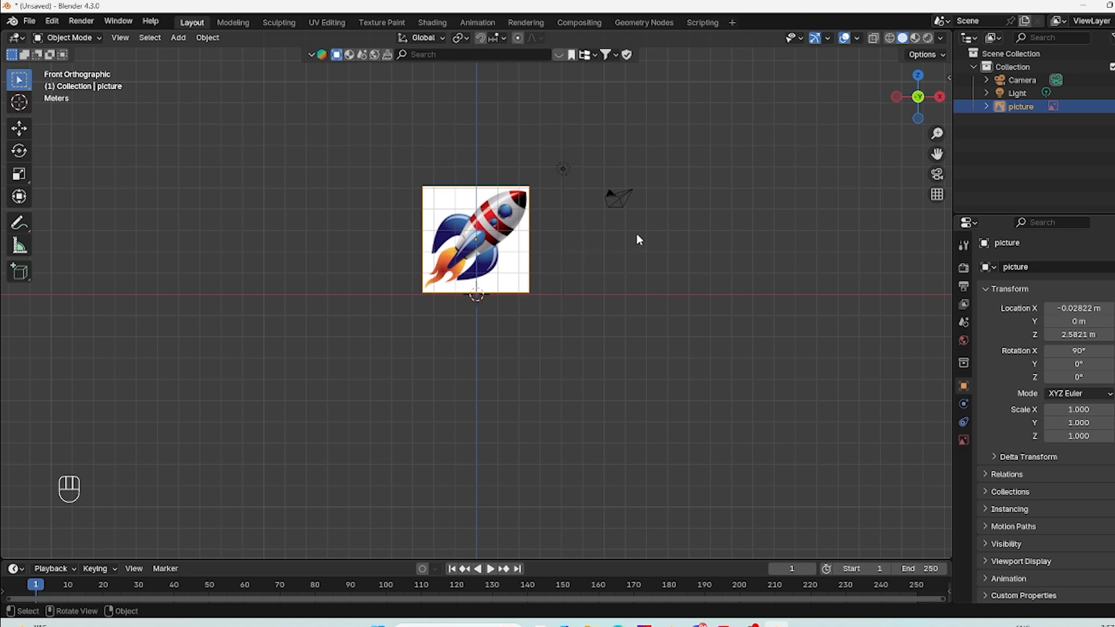
key("r")
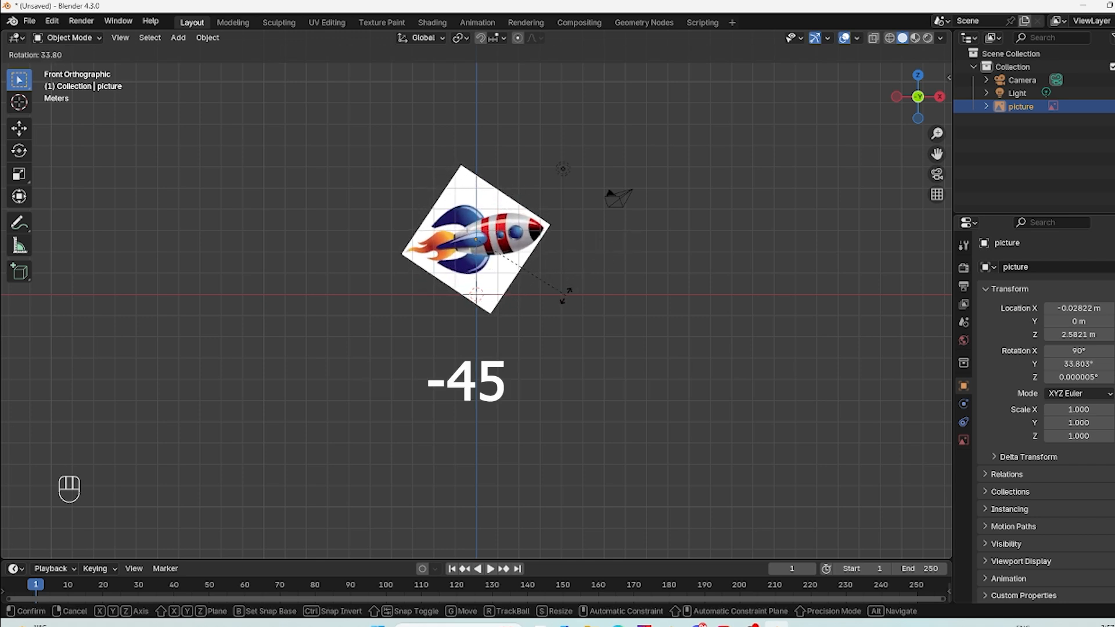
type("-45")
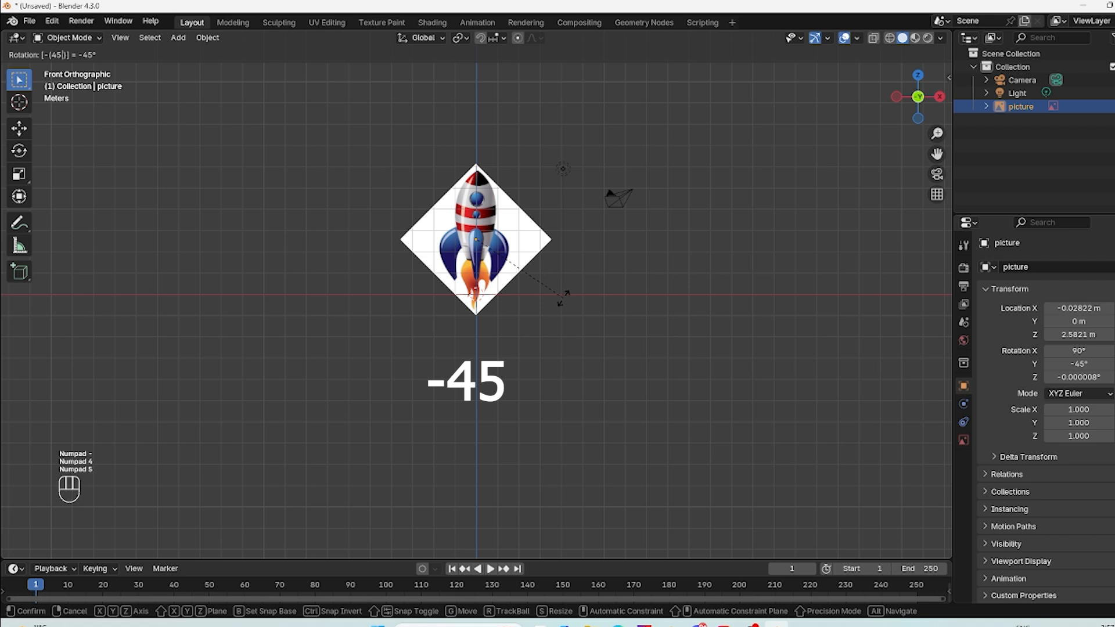
key("Return")
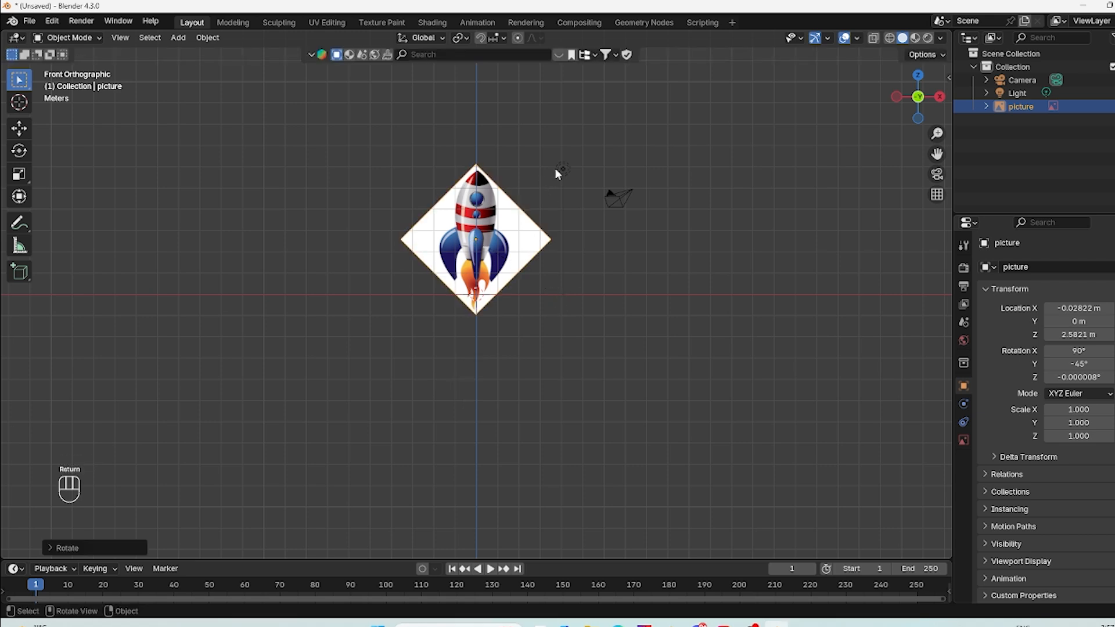
Step: Fine-tune the rocket picture's Y rotation freehand to about -45.7°, leaving the picture deselected
key("r")
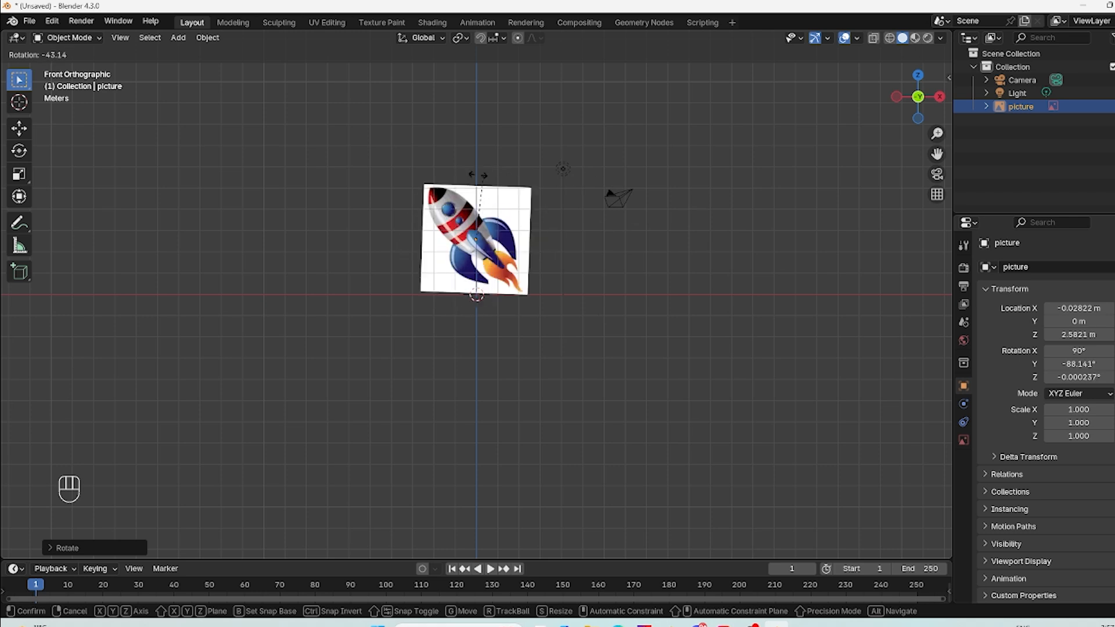
left_click(585, 197)
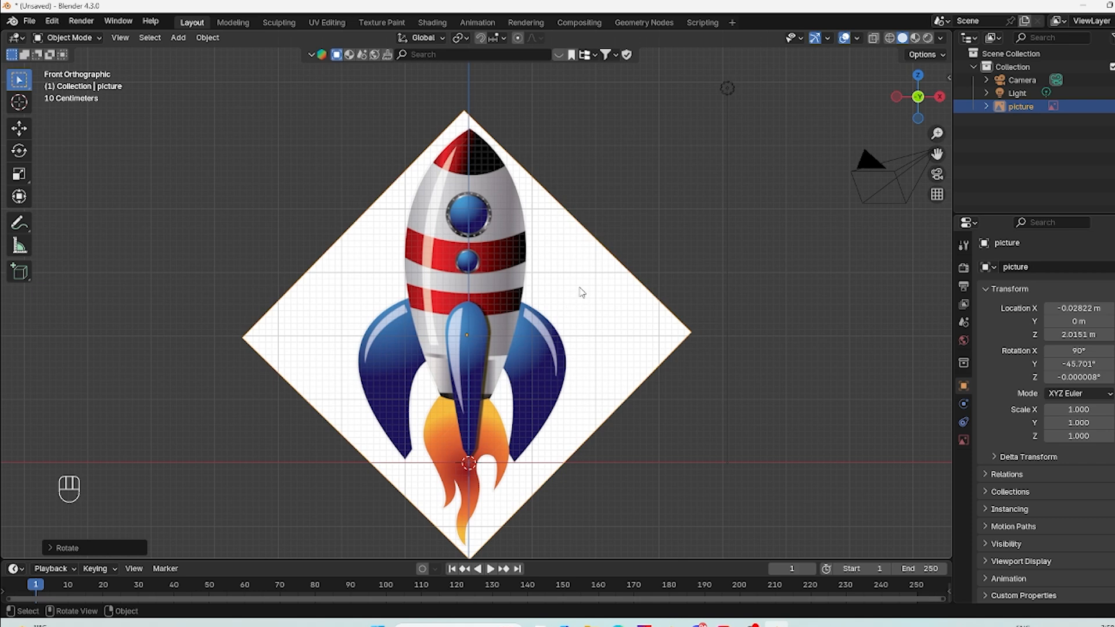
left_click(616, 229)
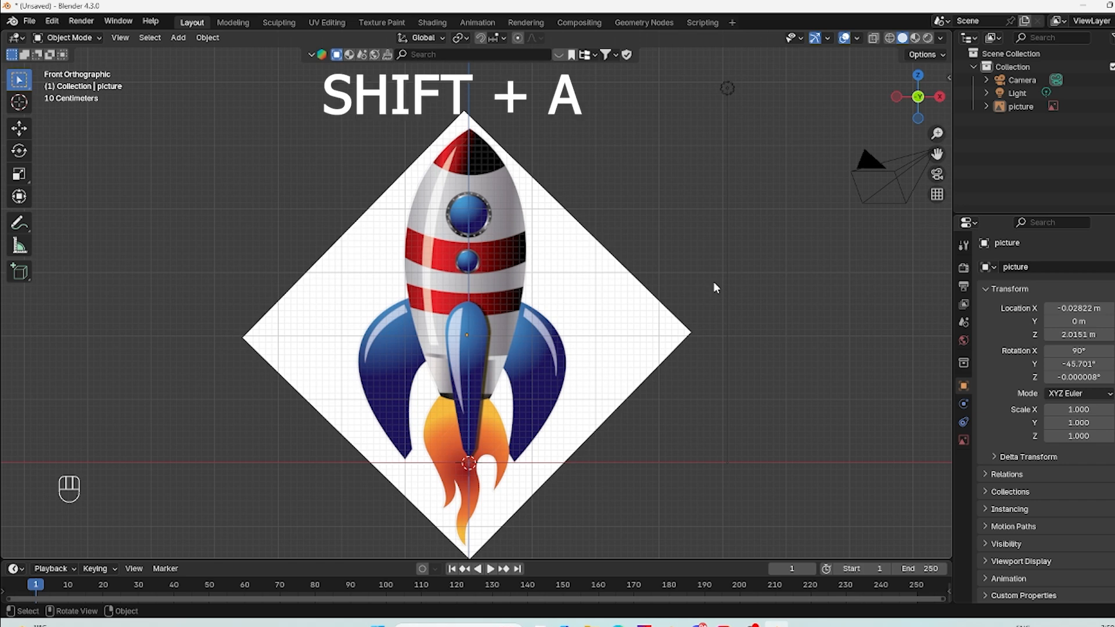
Step: Add a mesh circle at the world origin
key("shift+a")
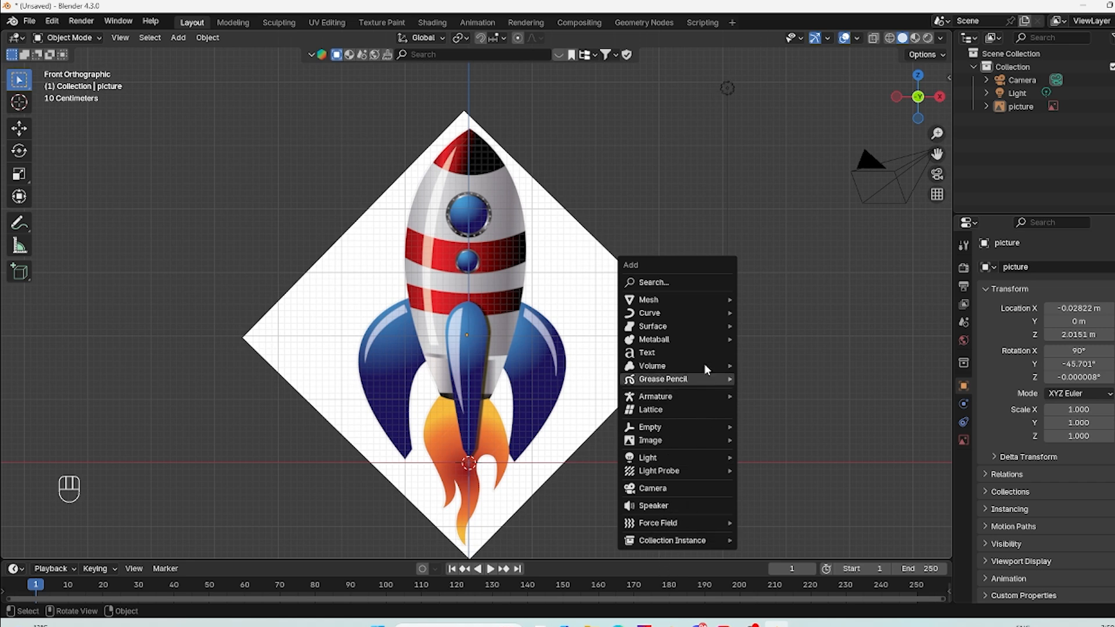
mouse_move(698, 306)
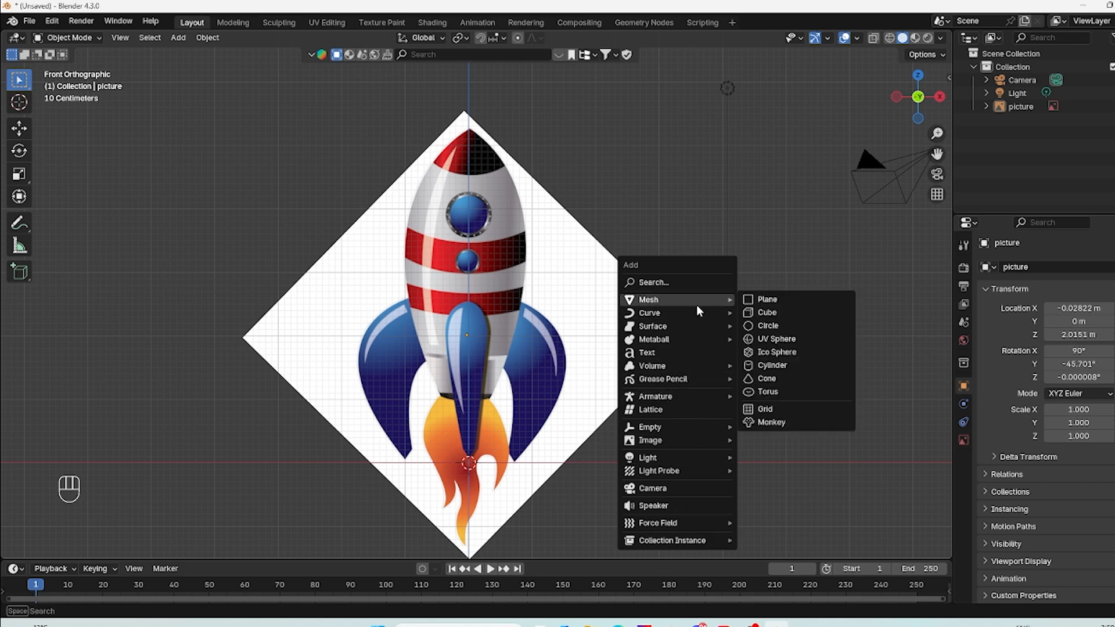
left_click(784, 326)
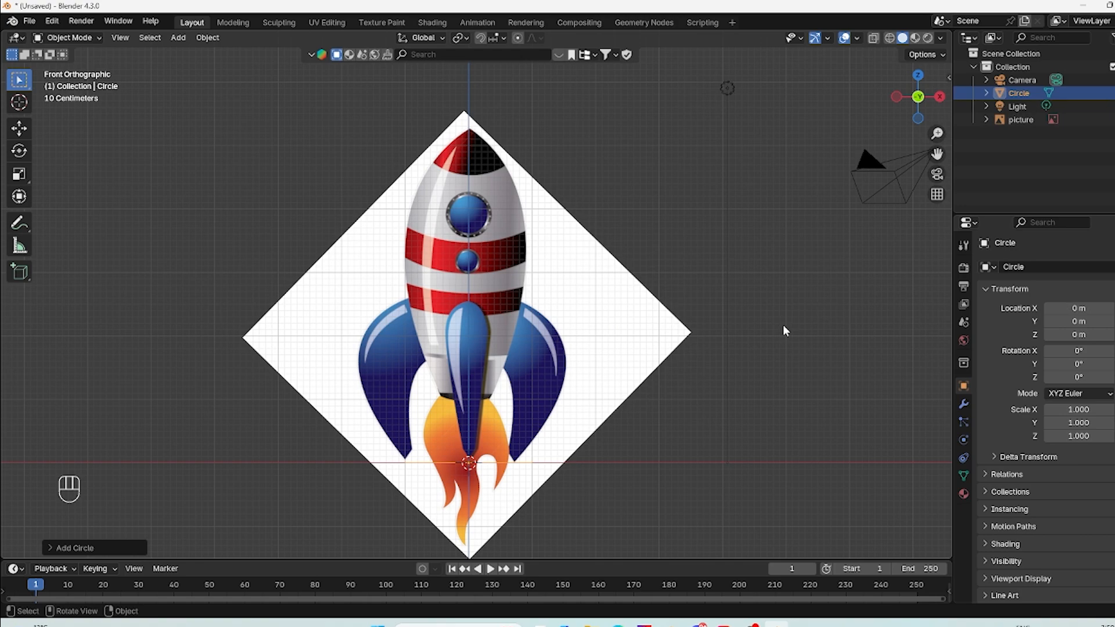
Step: Move the circle up about 1.09 m along the Z axis to the dark band at the rocket body's base
middle_click_drag(730, 335, 480, 393)
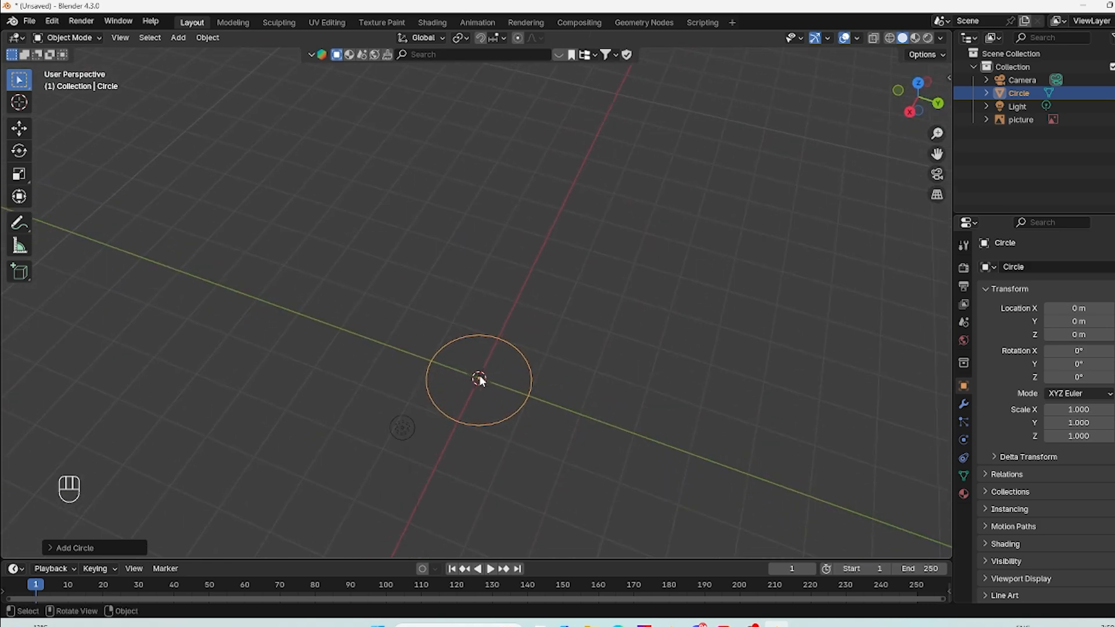
scroll(479, 383, "up", 4)
middle_click_drag(478, 451, 479, 383, "shift")
scroll(491, 418, "up", 1)
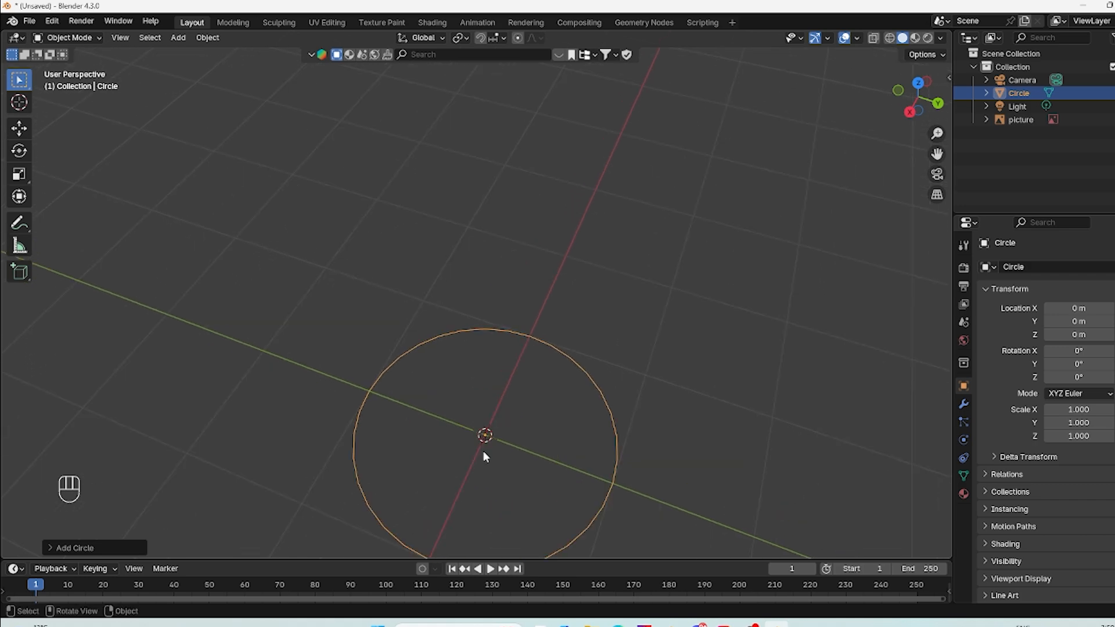
key("KP_1")
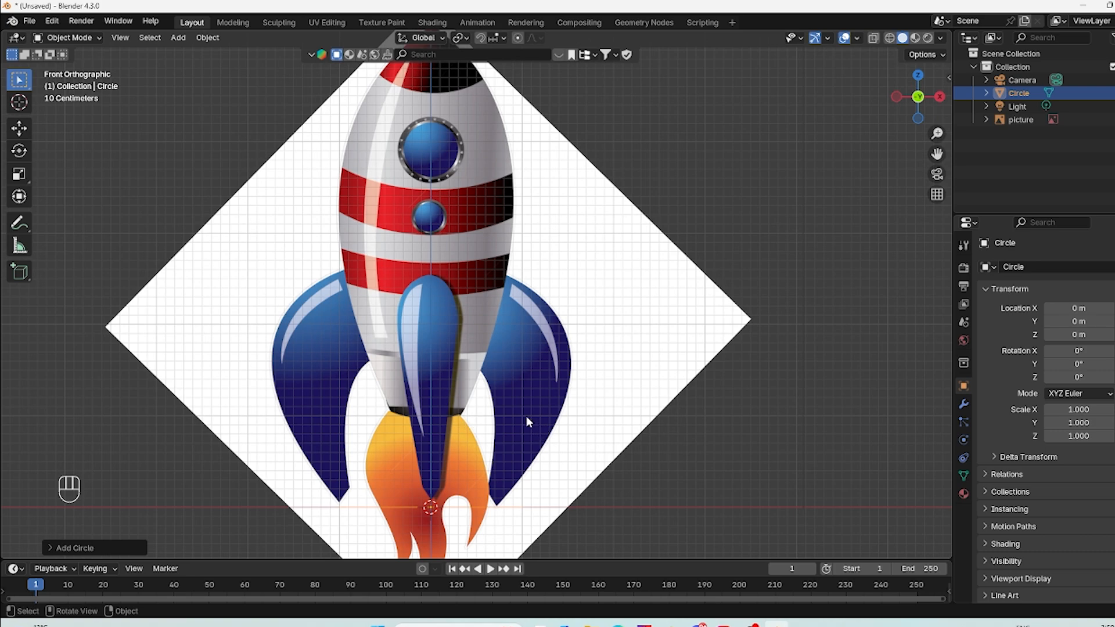
scroll(527, 417, "down", 1)
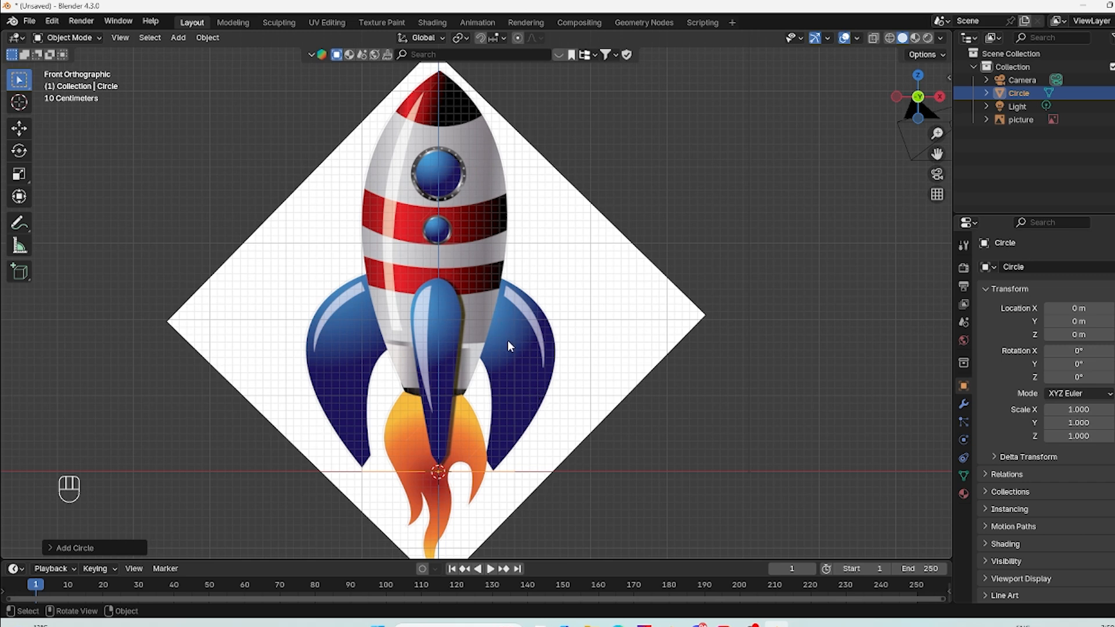
key("g")
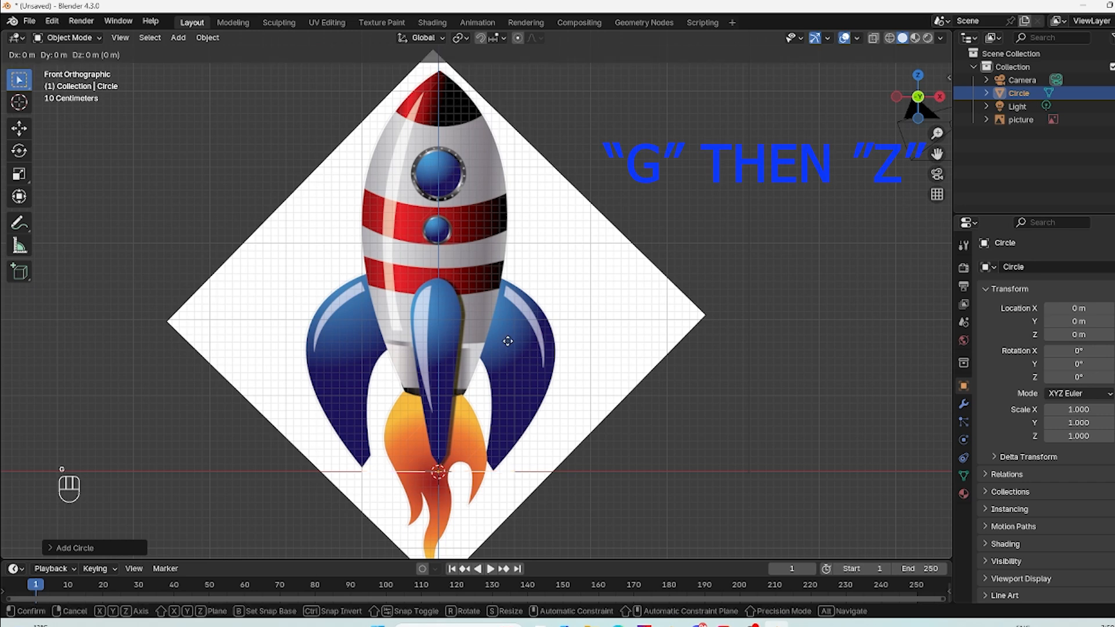
key("z")
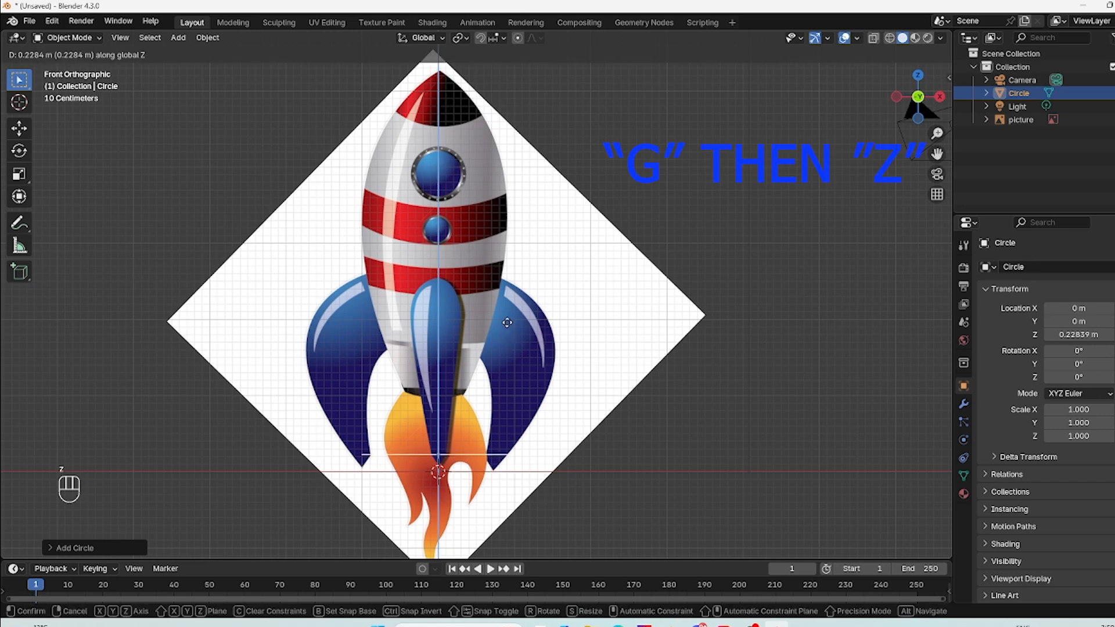
left_click(524, 257)
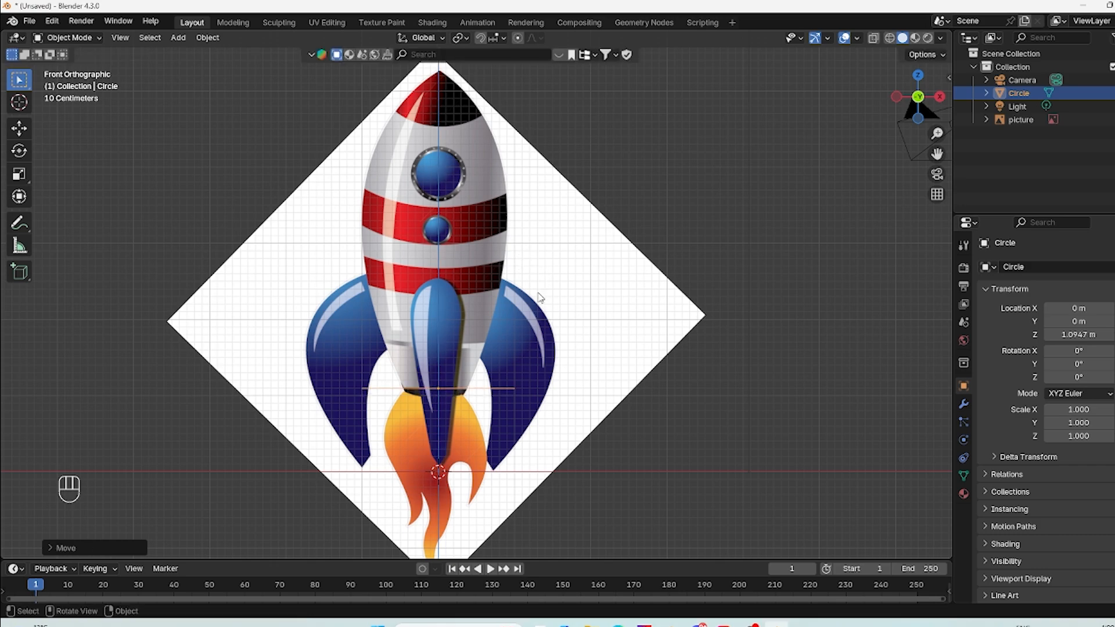
Step: Scale the circle down to about 0.409 in the front view so it matches the width of the rocket body's base
scroll(501, 338, "up", 4)
scroll(486, 388, "down", 2)
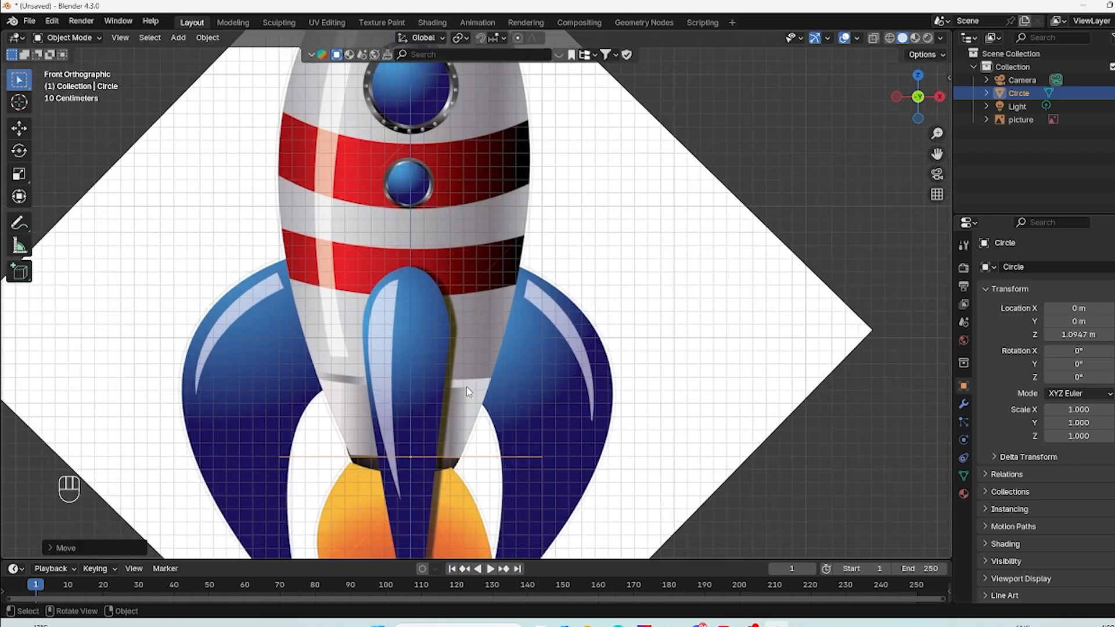
middle_click_drag(600, 376, 401, 468)
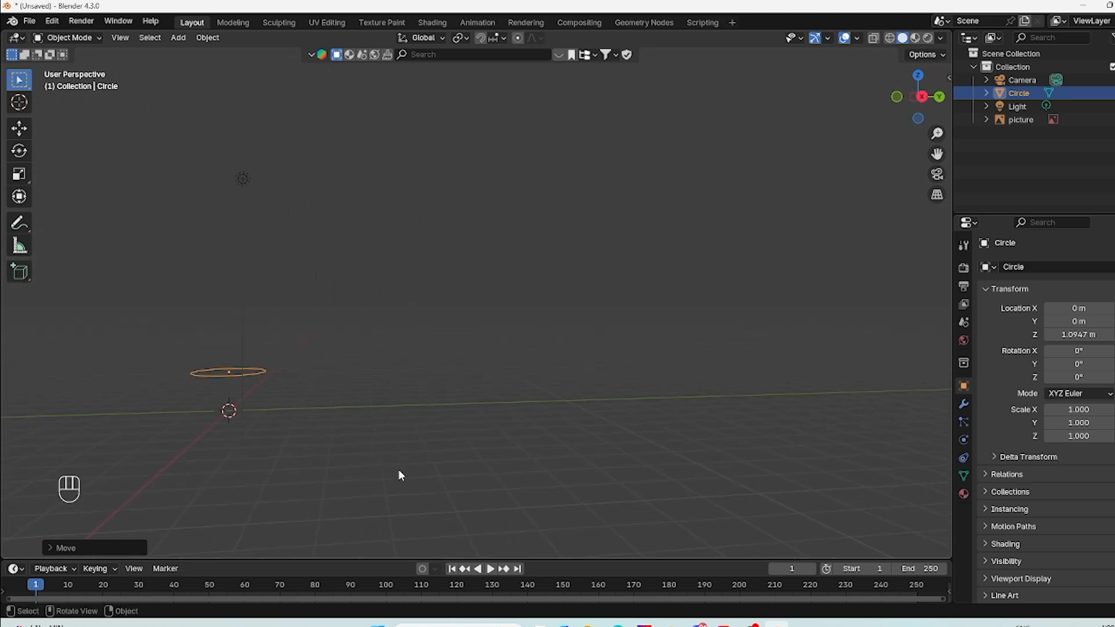
key("KP_Decimal")
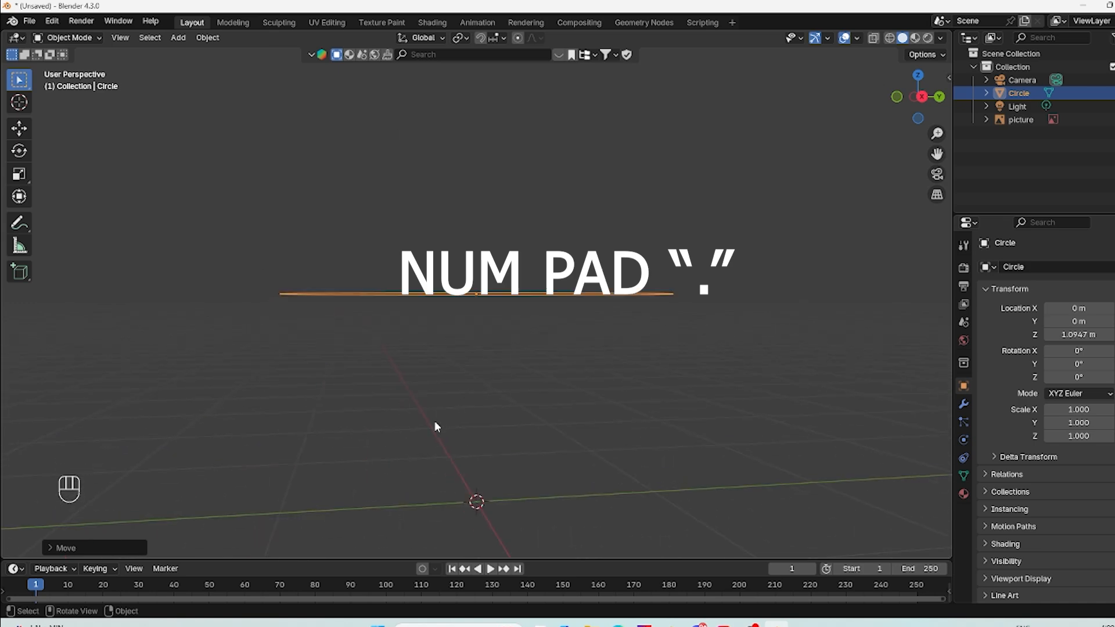
key("KP_1")
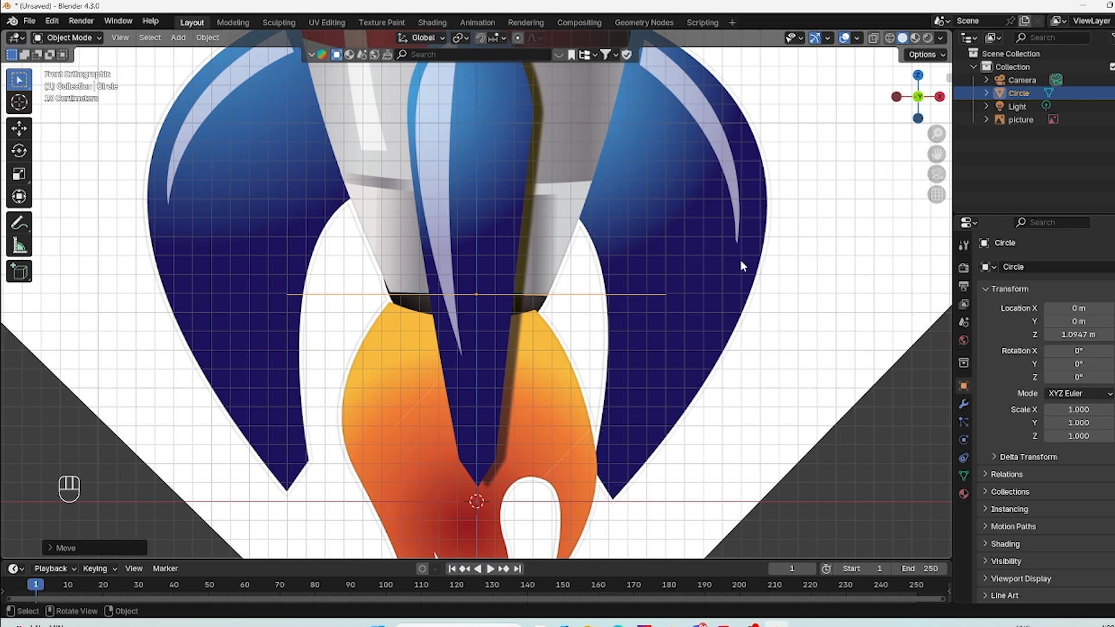
scroll(653, 246, "down", 2)
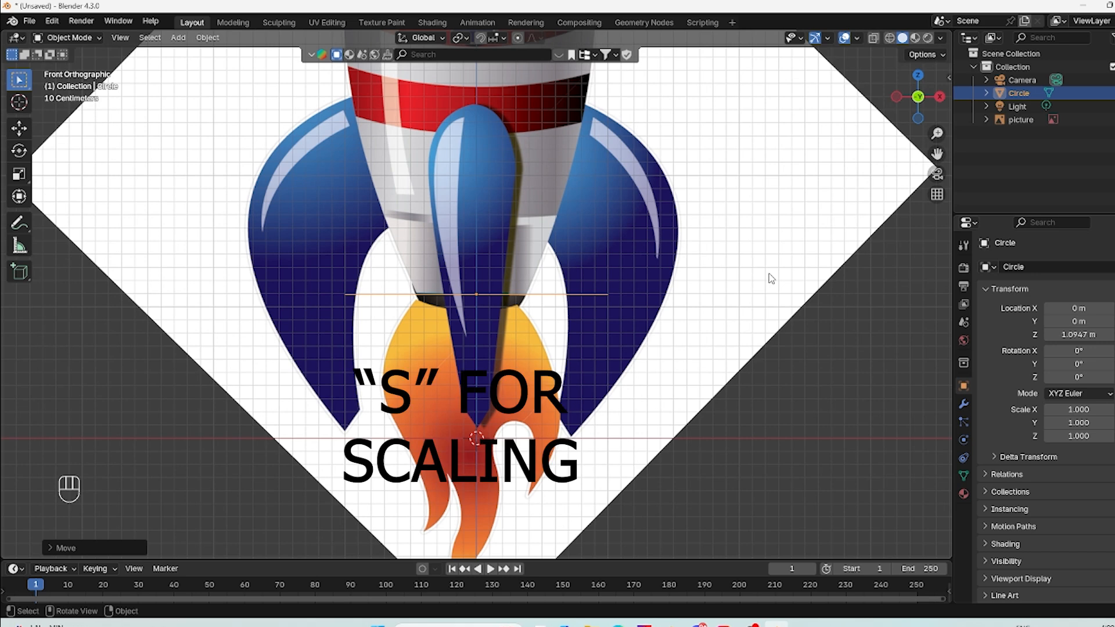
key("s")
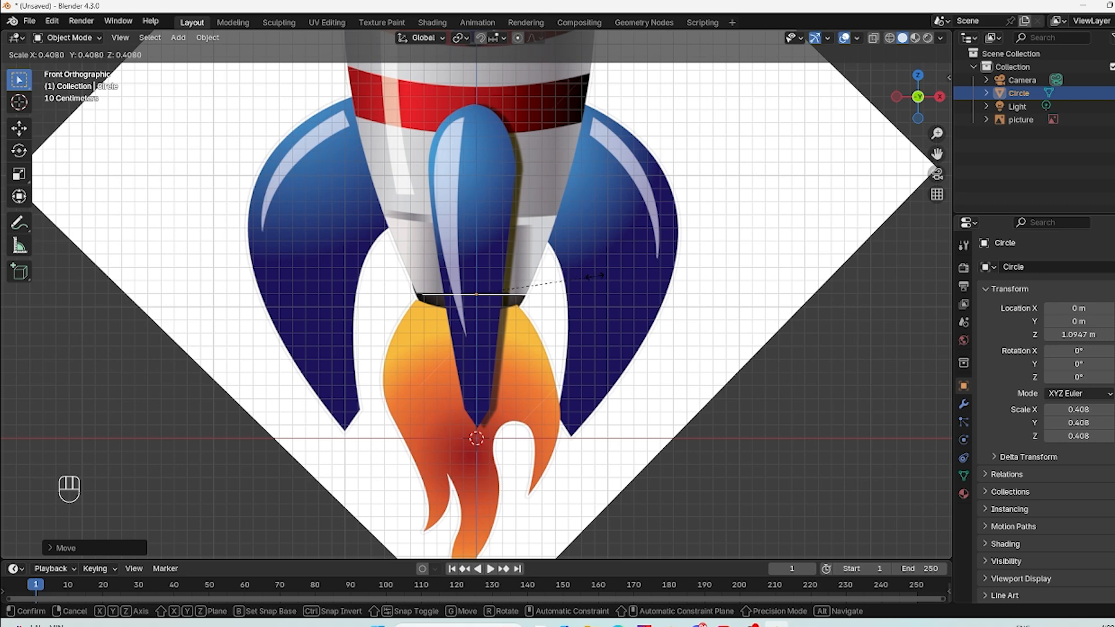
left_click(593, 276)
Step: Shift the rocket picture about 0.012 m along the X axis to centre it better on the circle
left_click(605, 228)
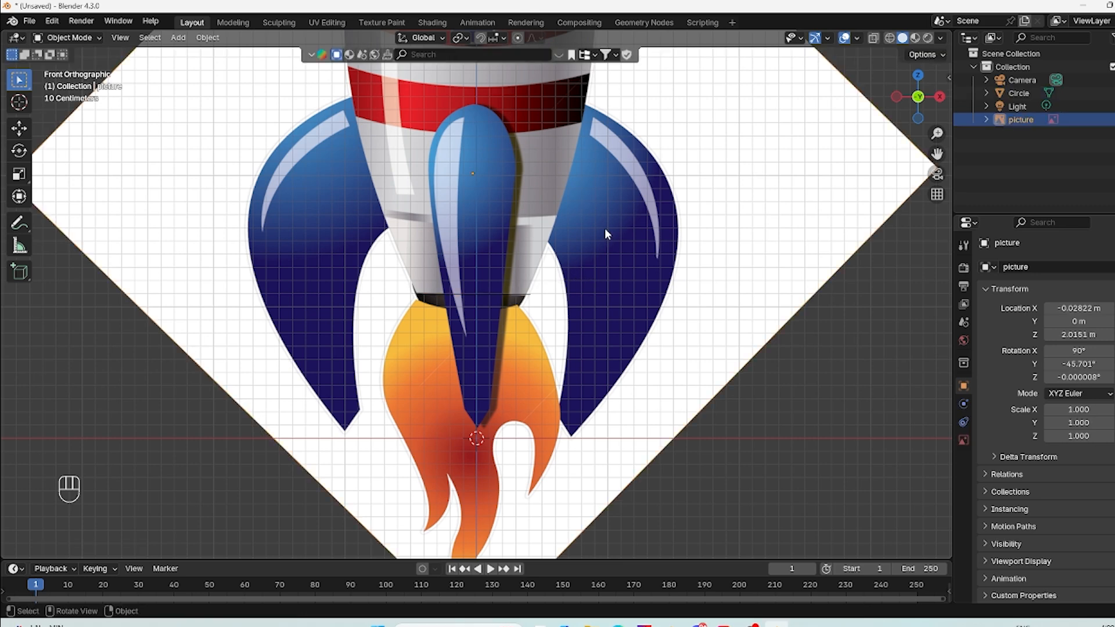
key("g")
key("x")
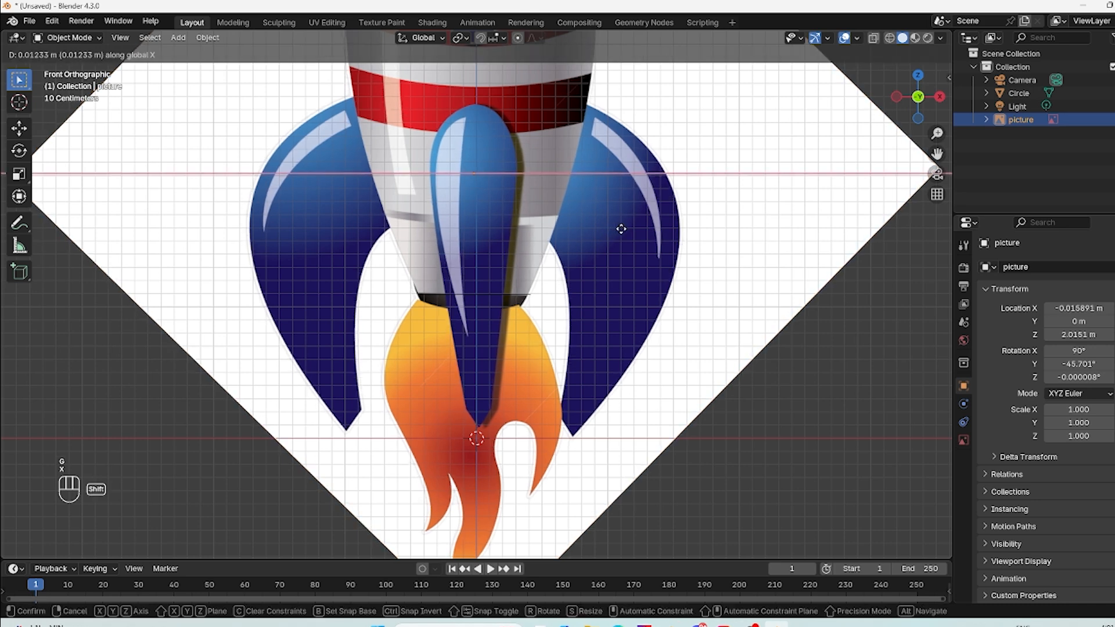
left_click(621, 229)
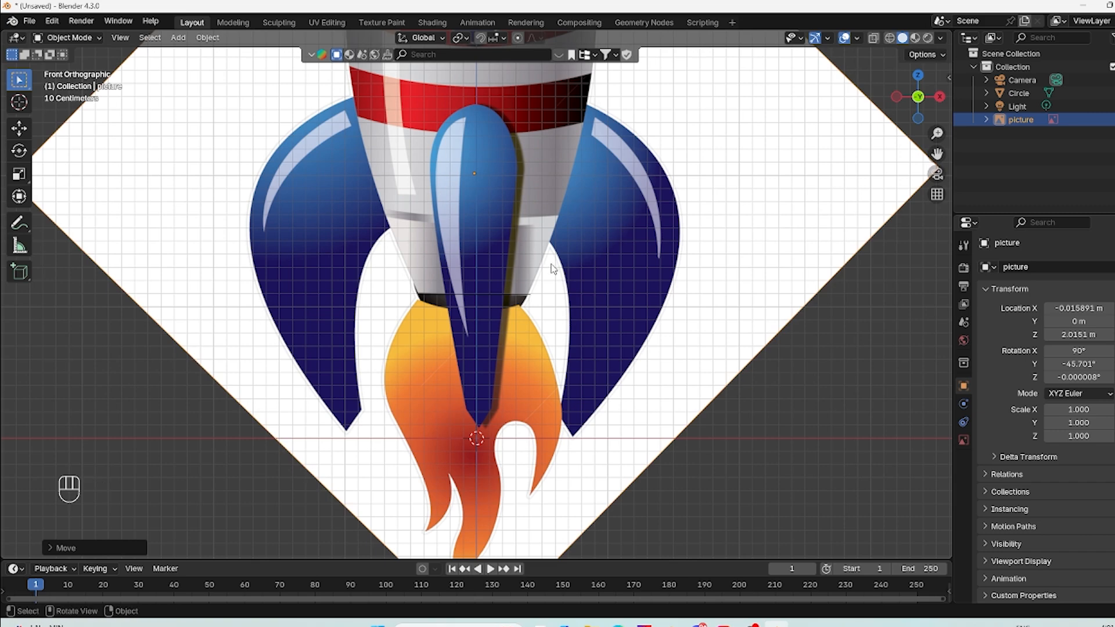
Step: Reposition the circle freehand to about X -0.031 m, Z 1.095 m, lining it up with the dark band's upper edge
left_click(1030, 91)
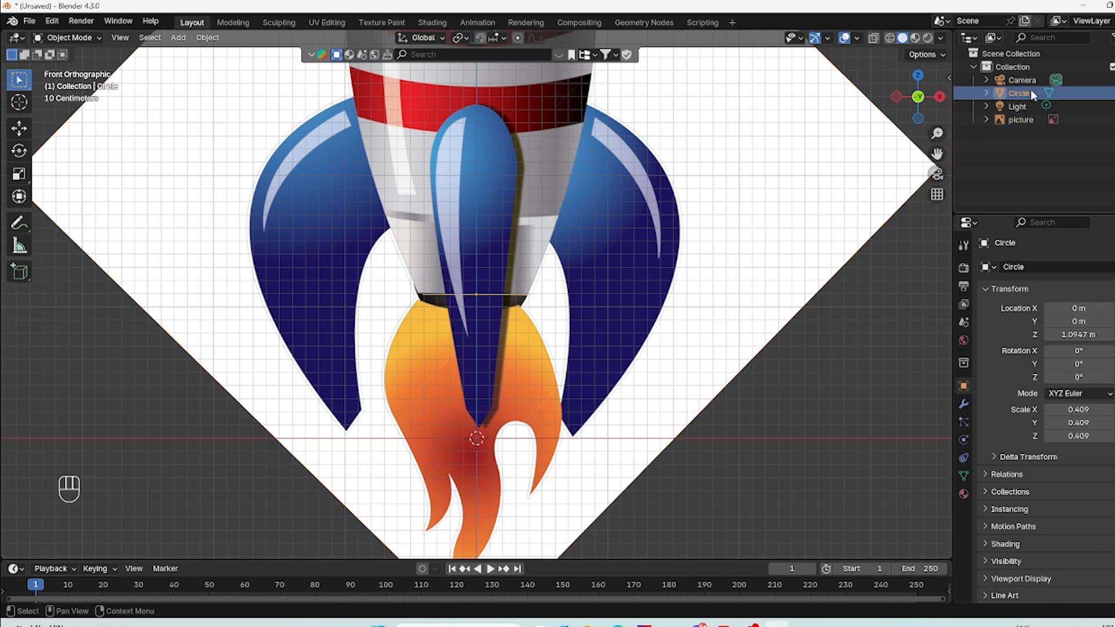
scroll(465, 287, "up", 7)
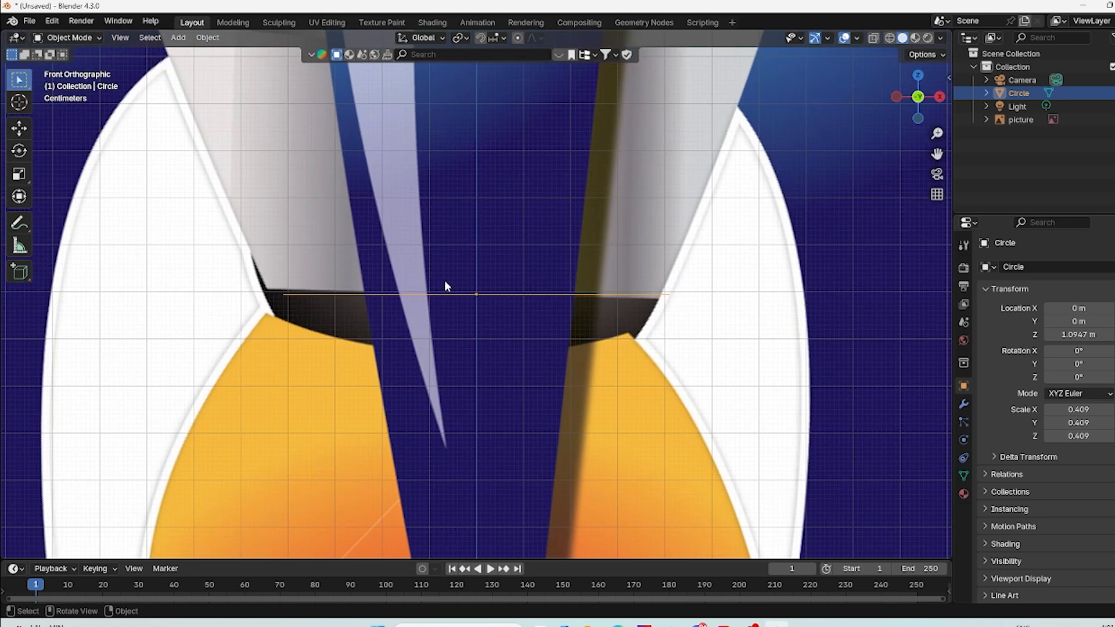
key("g")
key("x")
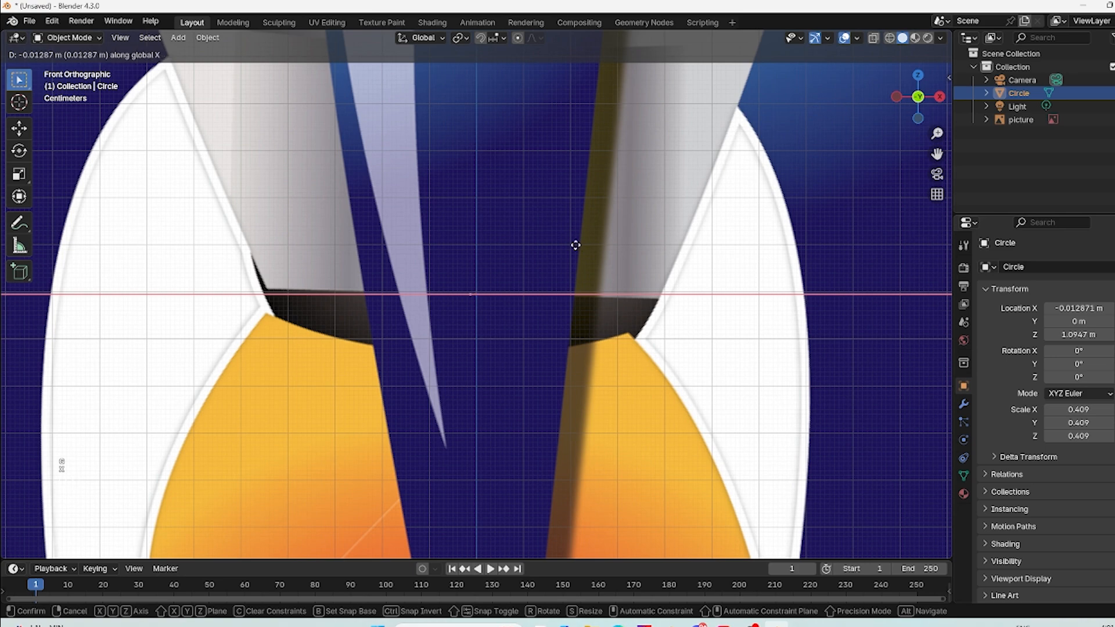
left_click(577, 246)
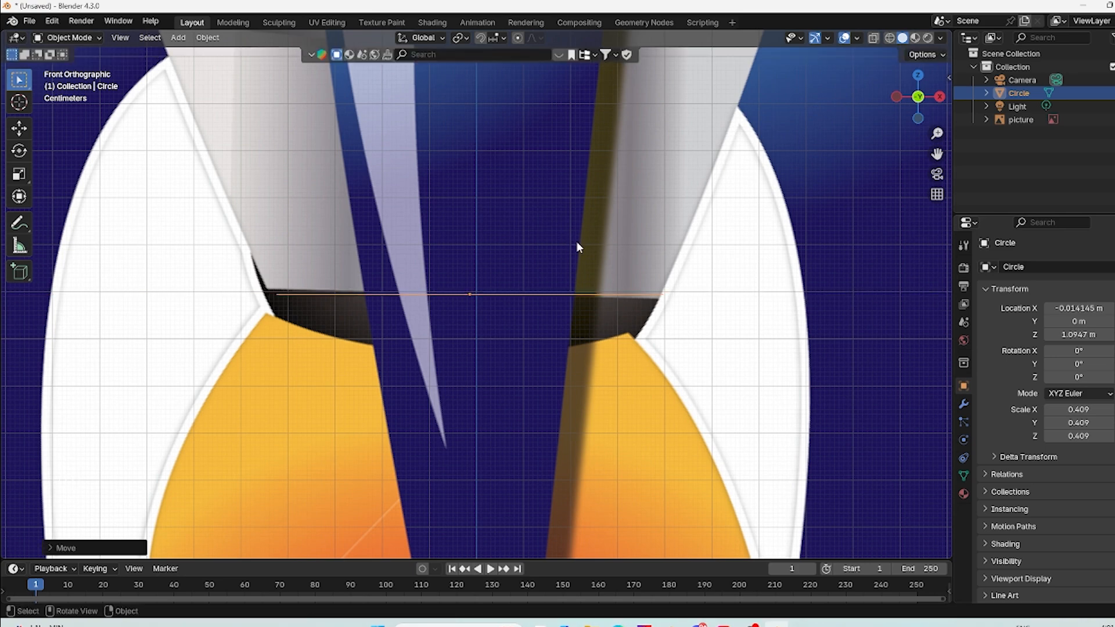
left_click(811, 235)
left_click(566, 274)
scroll(645, 267, "down", 5)
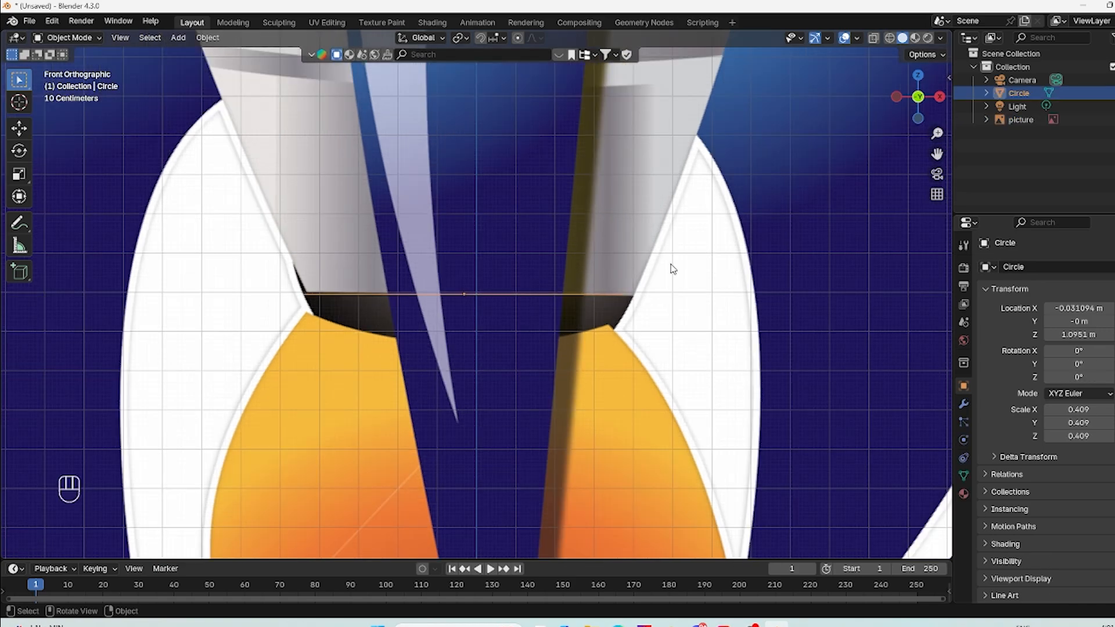
Step: Rename the Circle object as Body
scroll(602, 235, "down", 6)
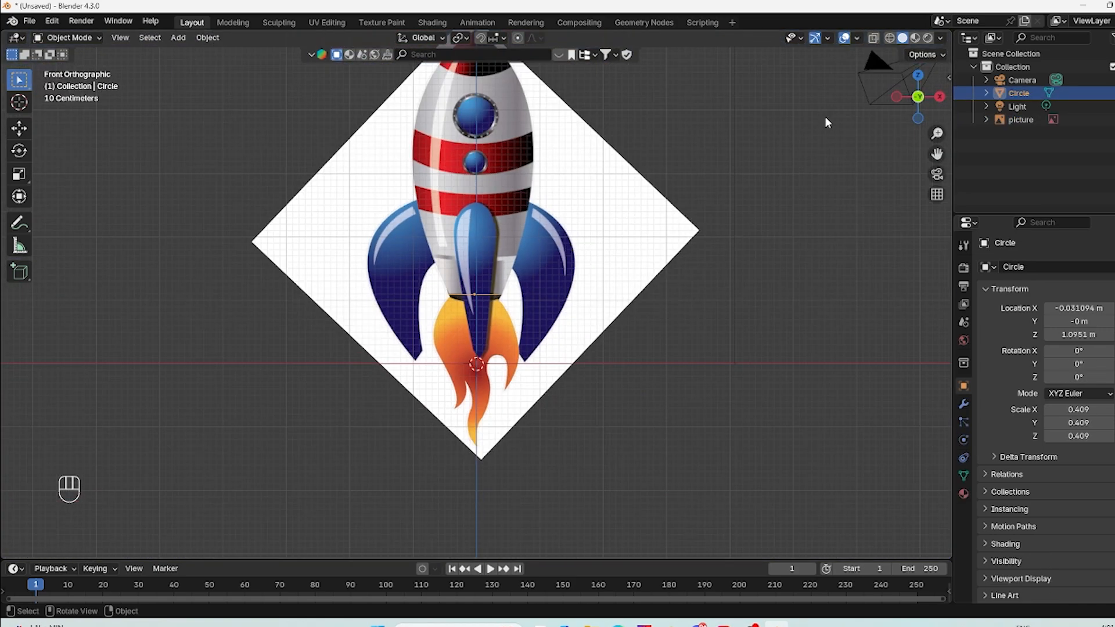
left_click_drag(1018, 96, 1026, 97)
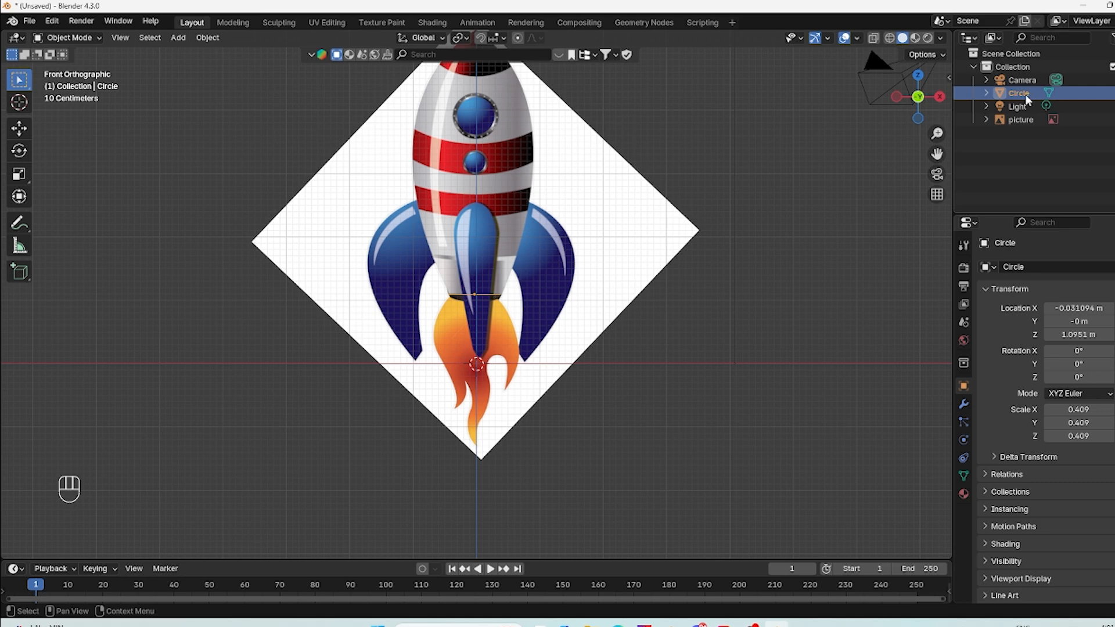
double_click(1020, 93)
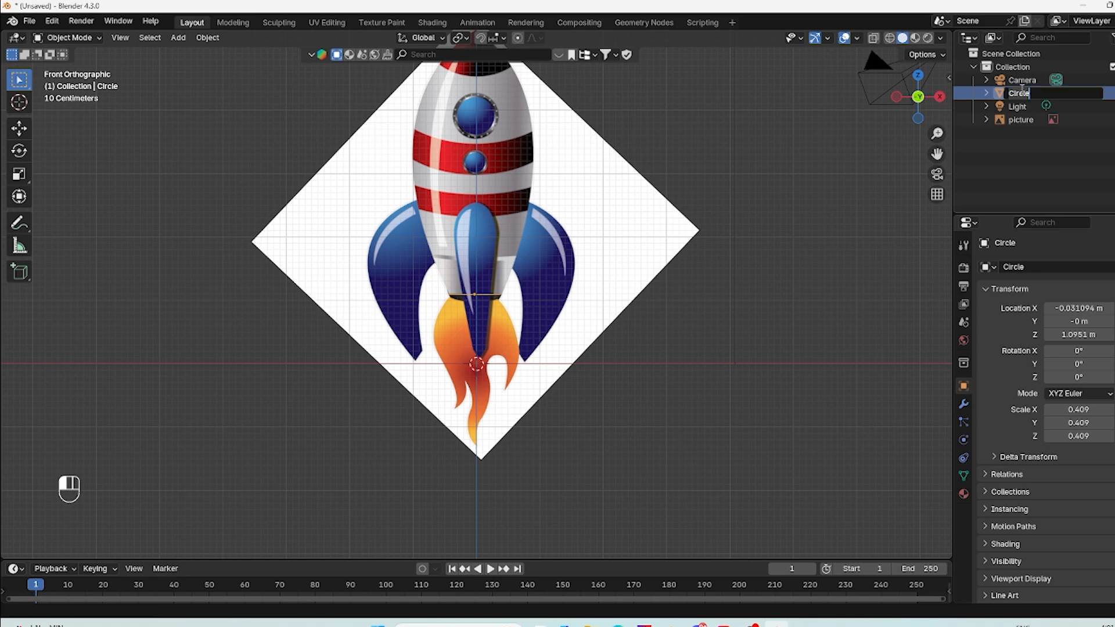
type("Body")
key("Return")
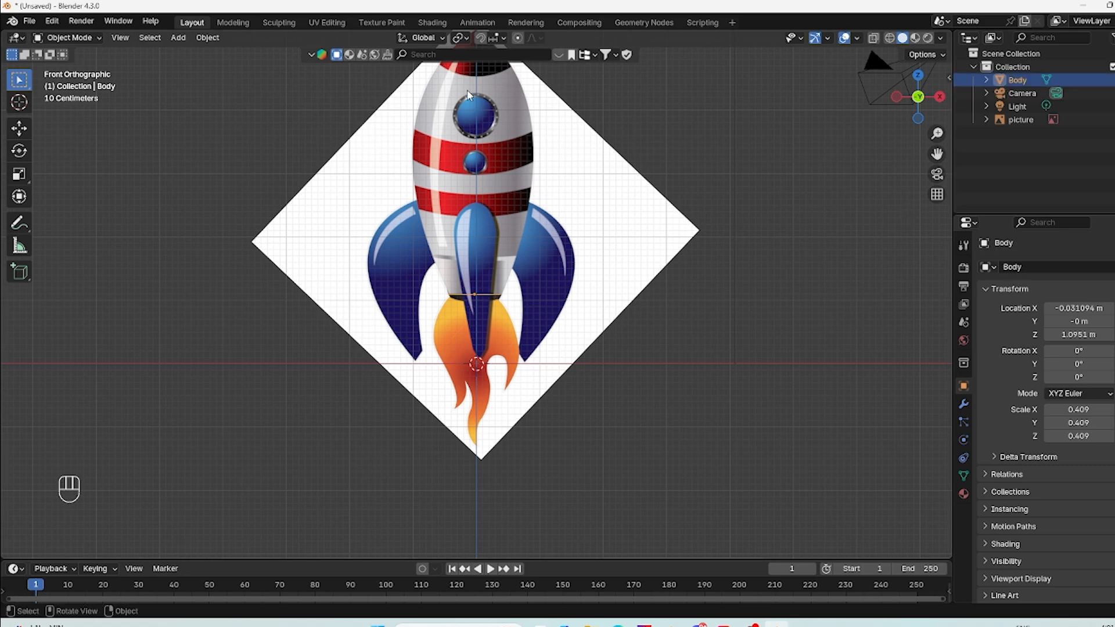
Step: Toggle the Body circle between Edit Mode and Object Mode several times, ending in Object Mode
middle_click_drag(588, 202, 511, 376, "shift")
scroll(600, 351, "up", 3)
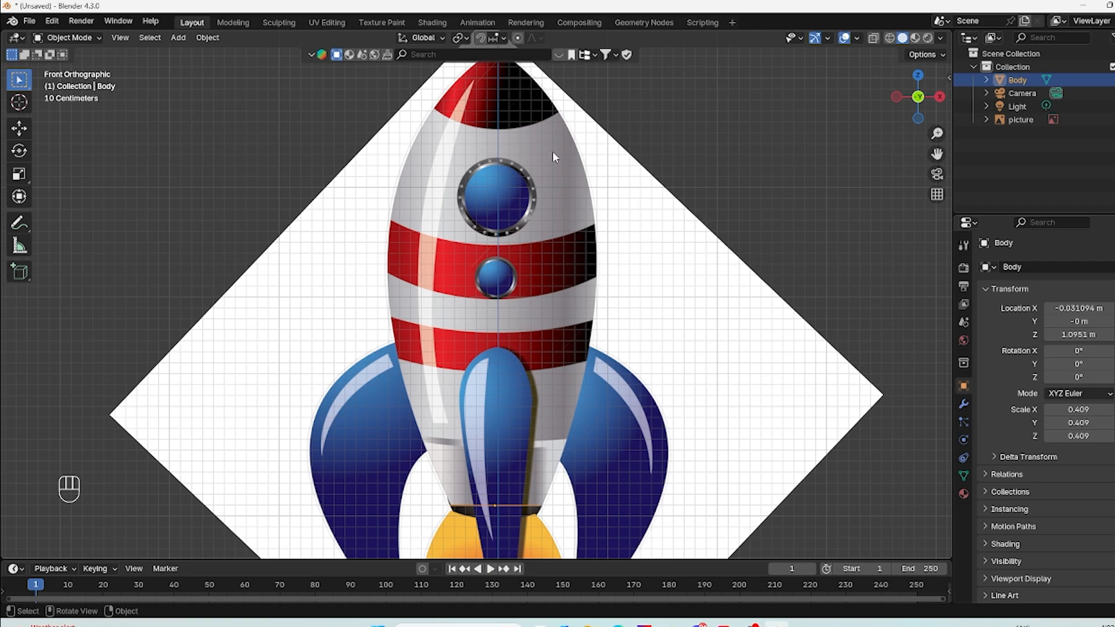
middle_click_drag(534, 203, 542, 161, "shift")
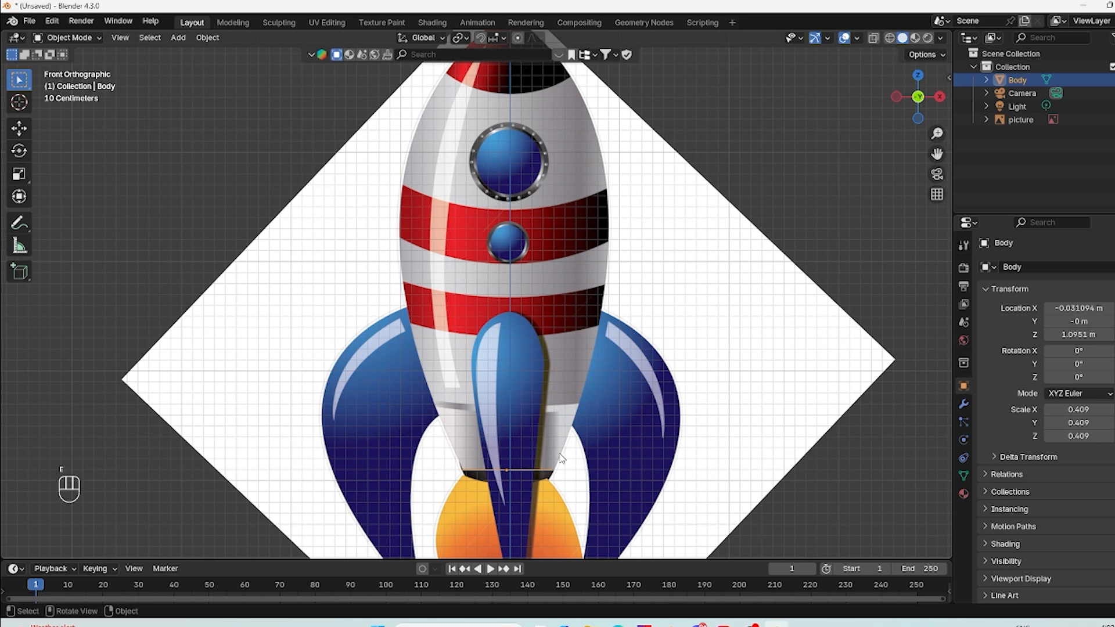
key("z")
key("Tab")
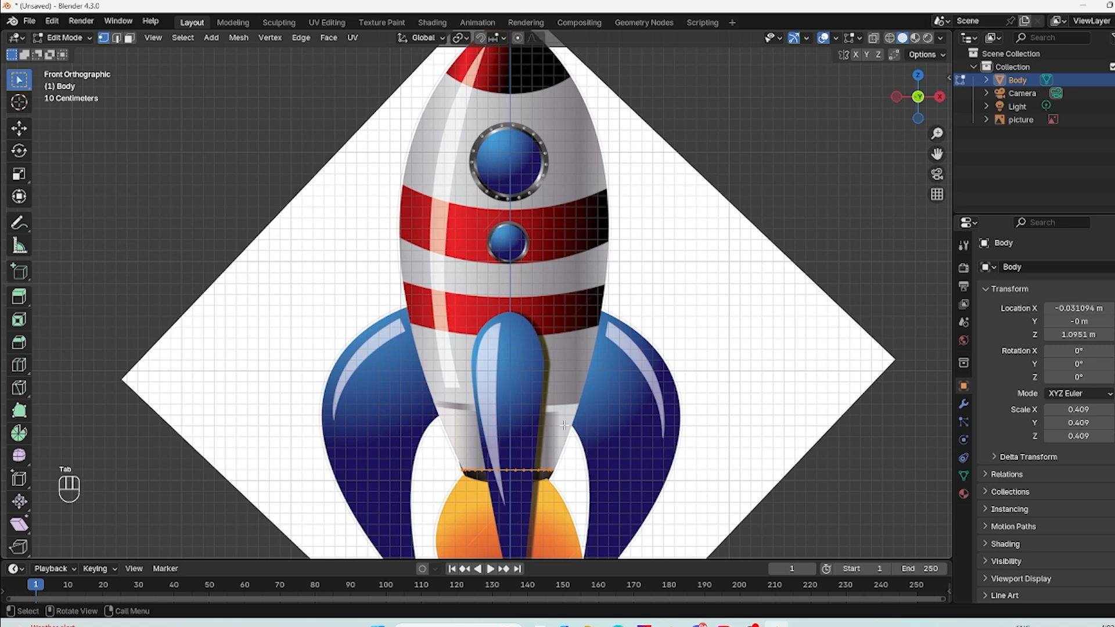
key("Tab")
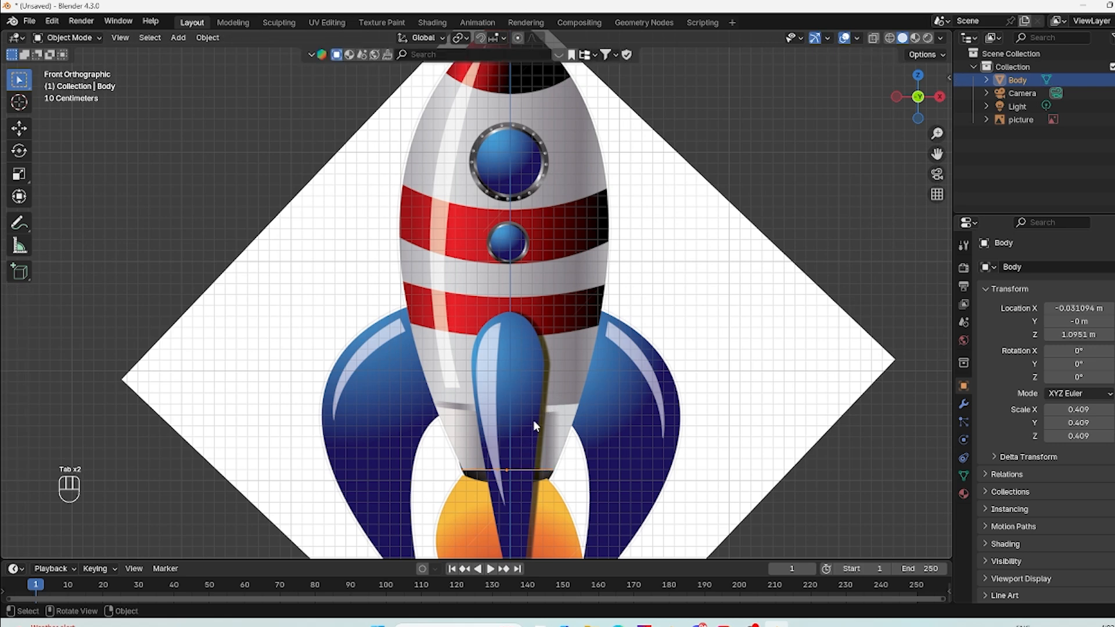
middle_click_drag(575, 424, 534, 490)
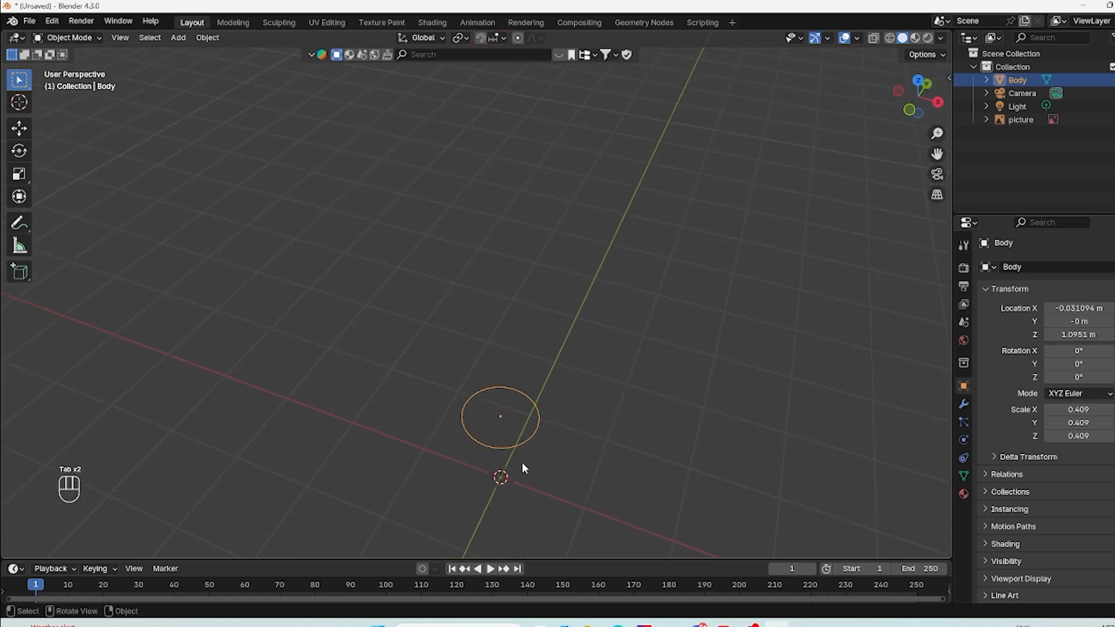
key("Tab")
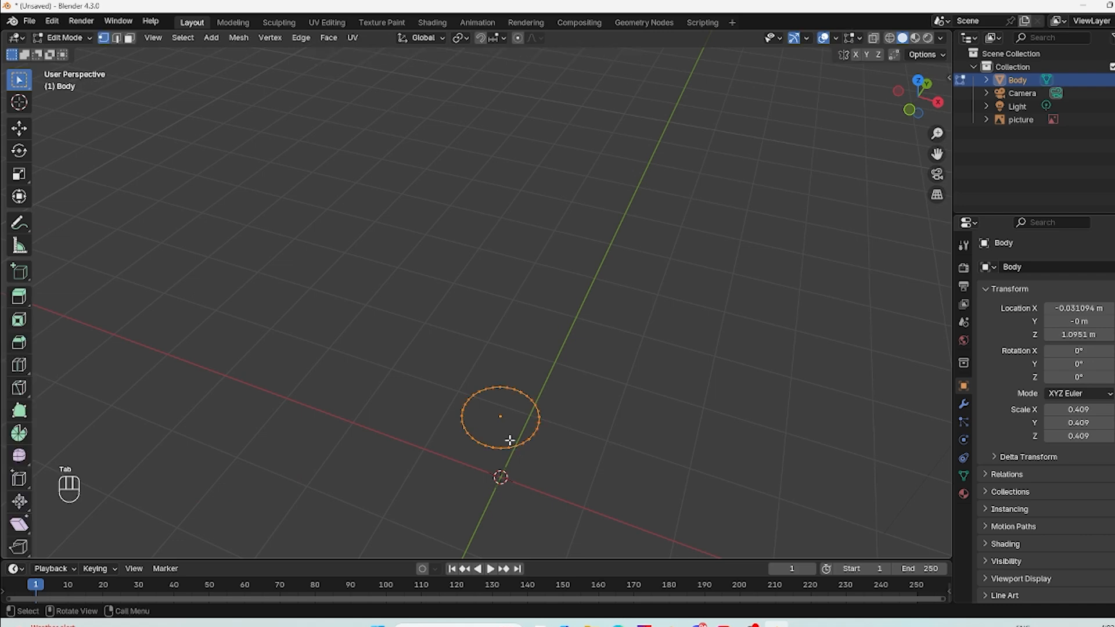
middle_click_drag(511, 439, 546, 398)
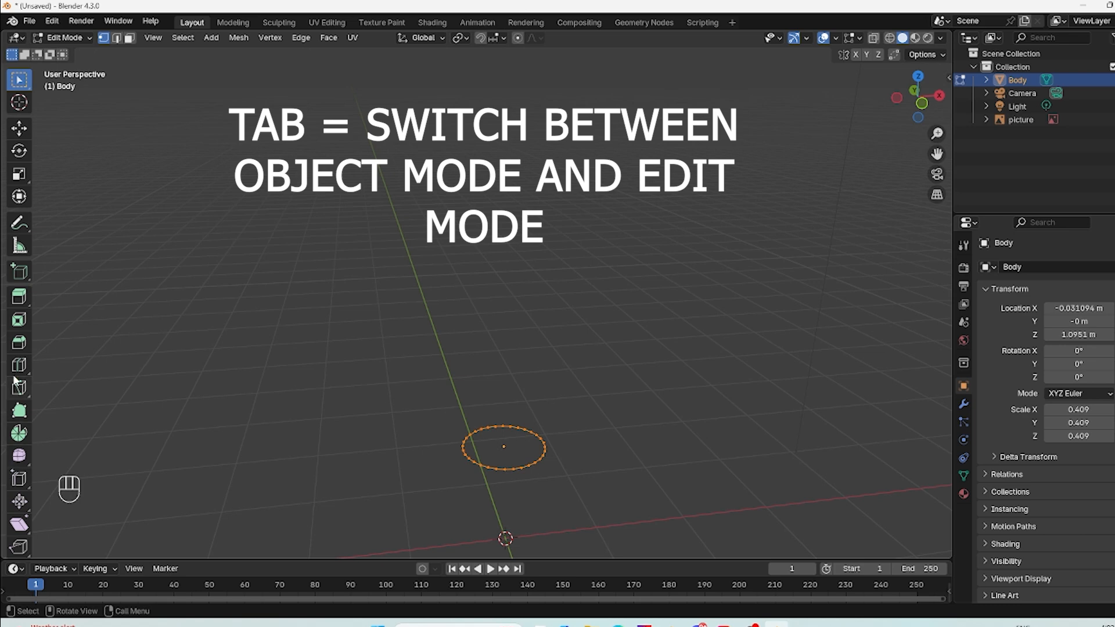
key("Tab")
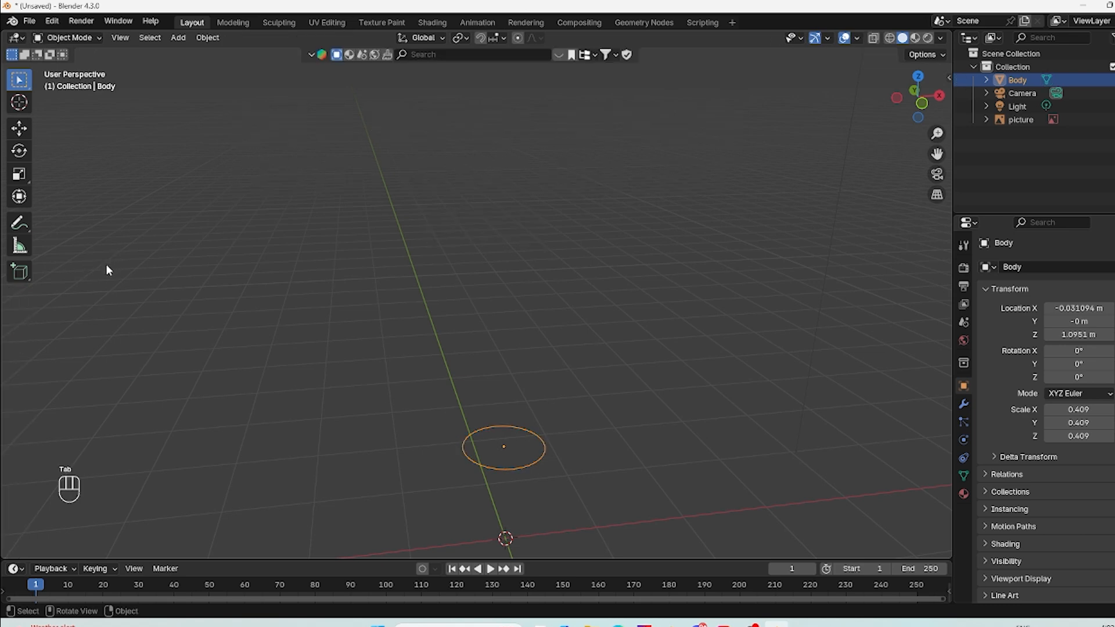
key("Tab")
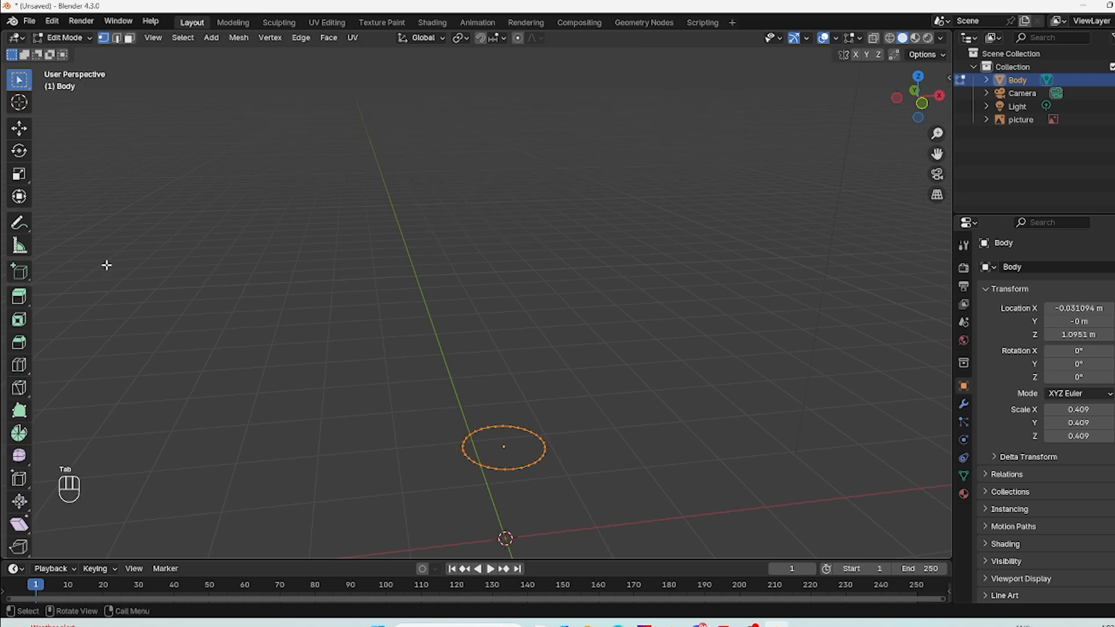
key("Tab")
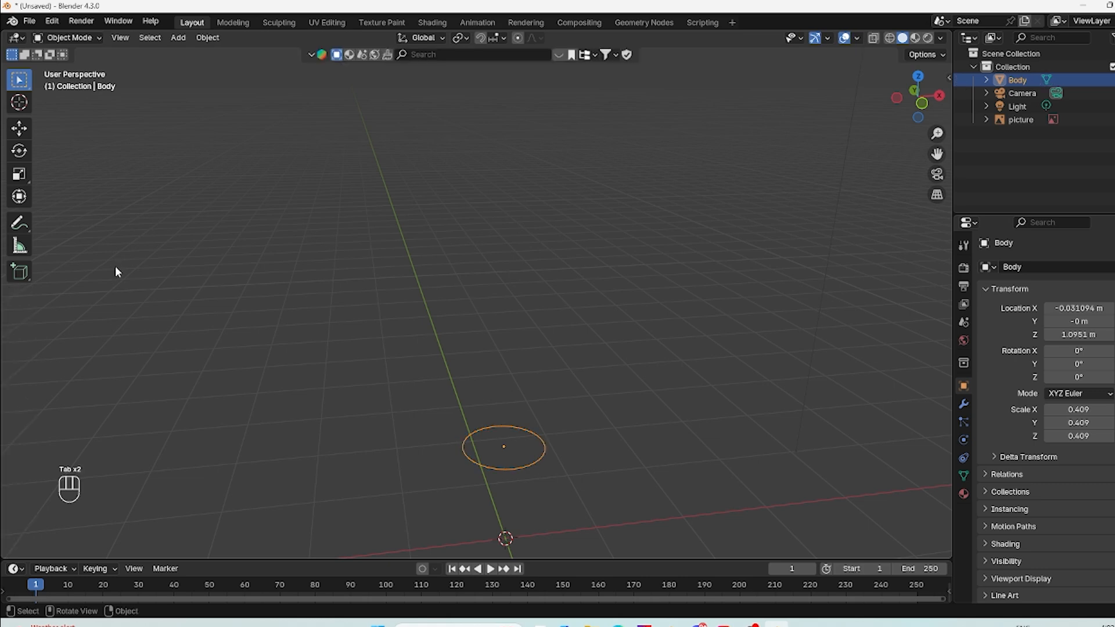
key("Tab")
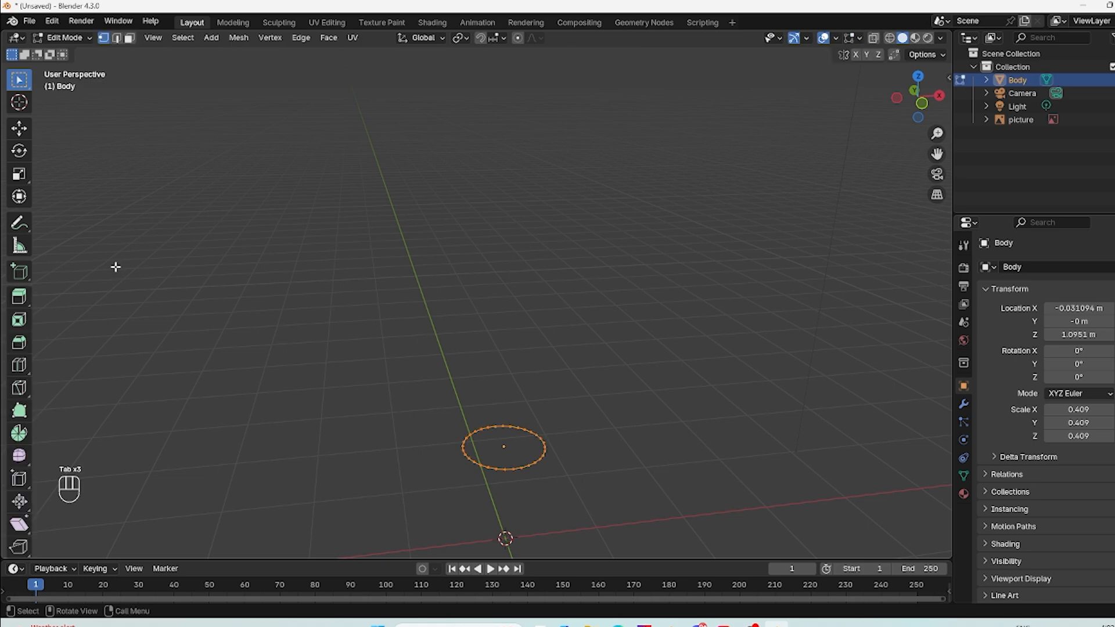
key("Tab")
key("Tab")
key("Tab")
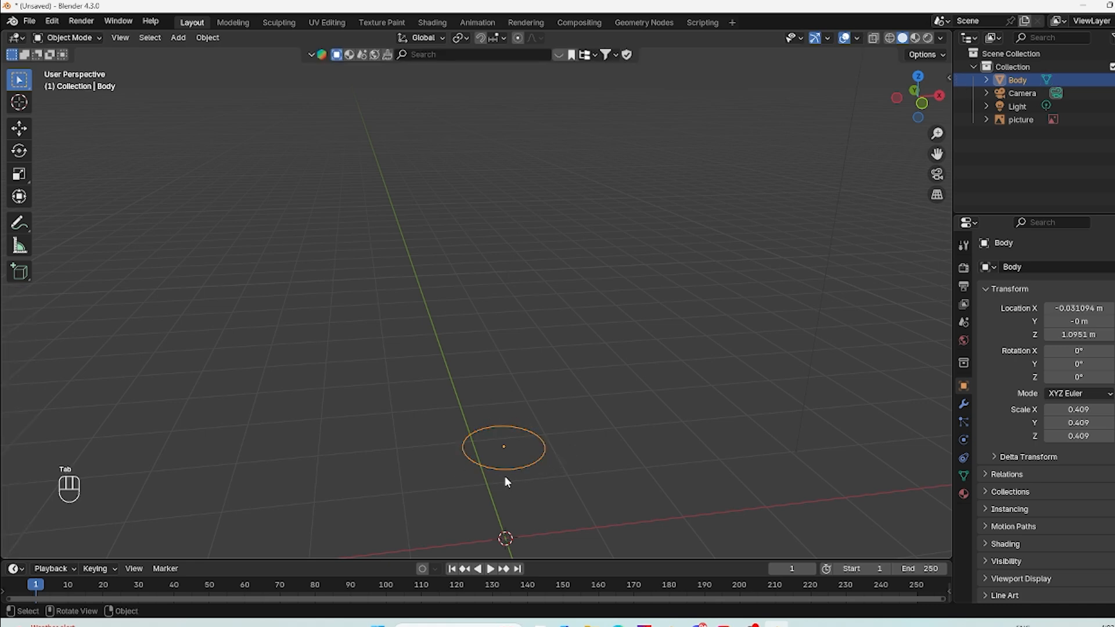
Step: In Edit Mode from the front view, extrude the Body circle upward along Z to the lower white hull section and widen the new ring to the hull outline
key("Tab")
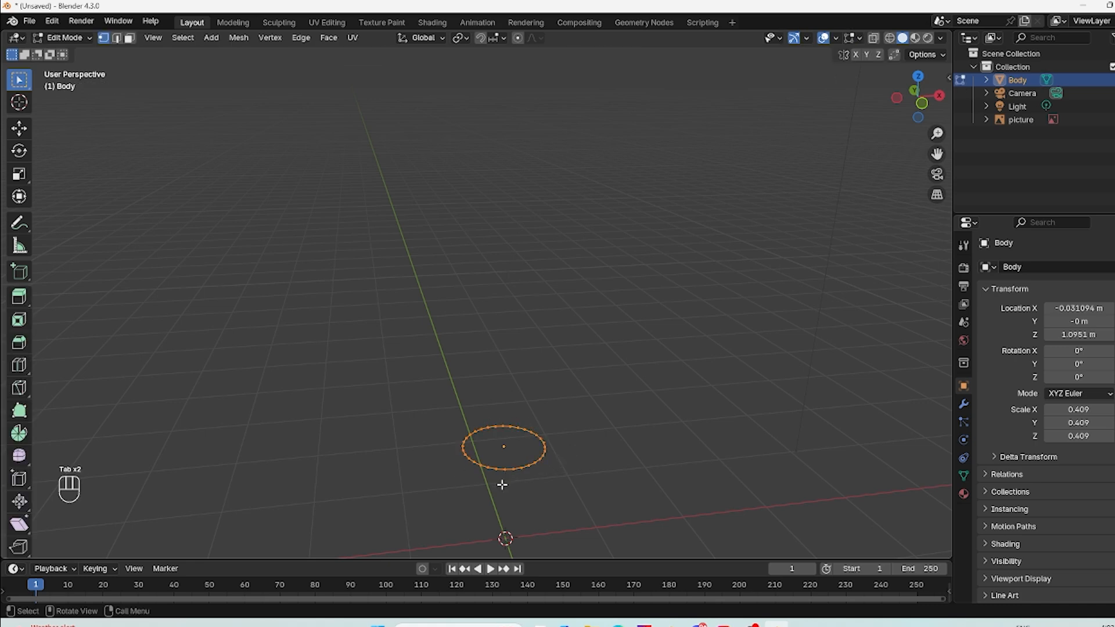
key("KP_1")
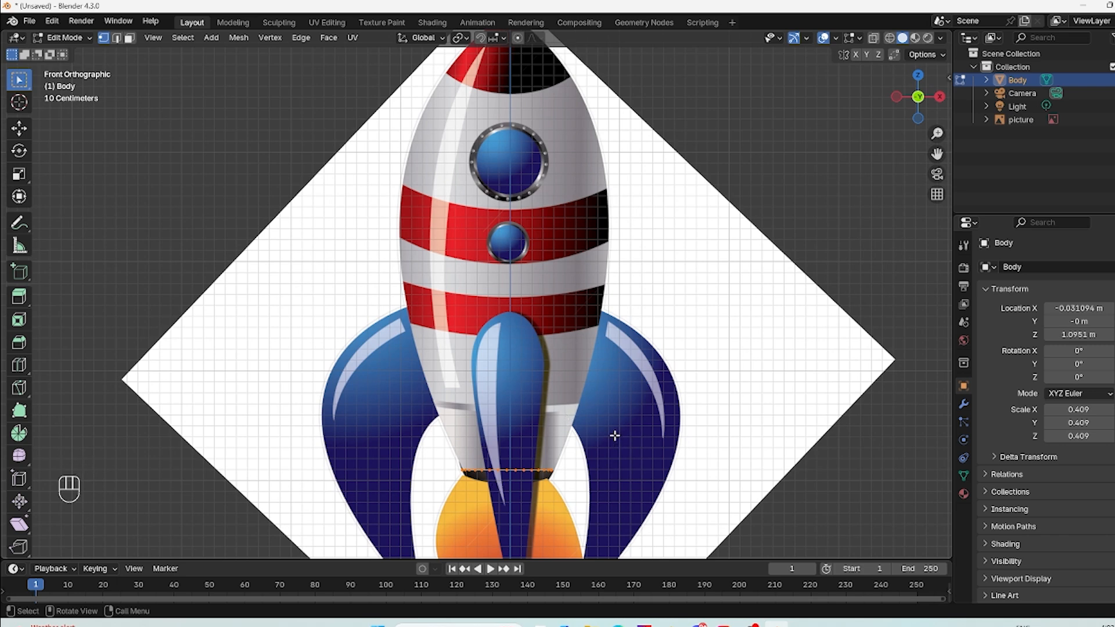
key("g")
key("z")
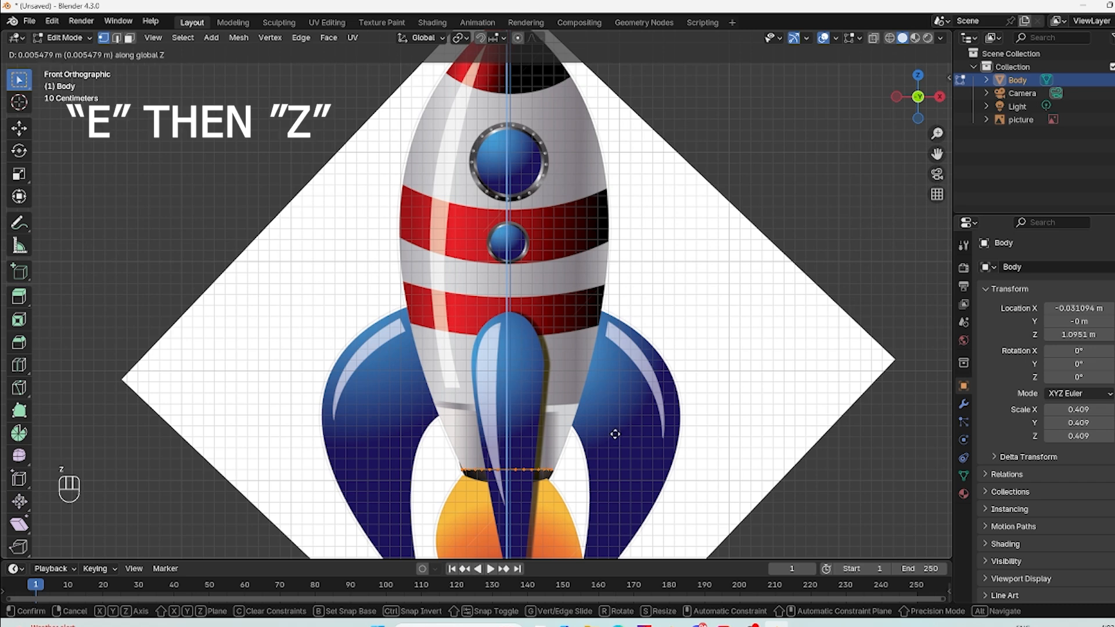
left_click(634, 375)
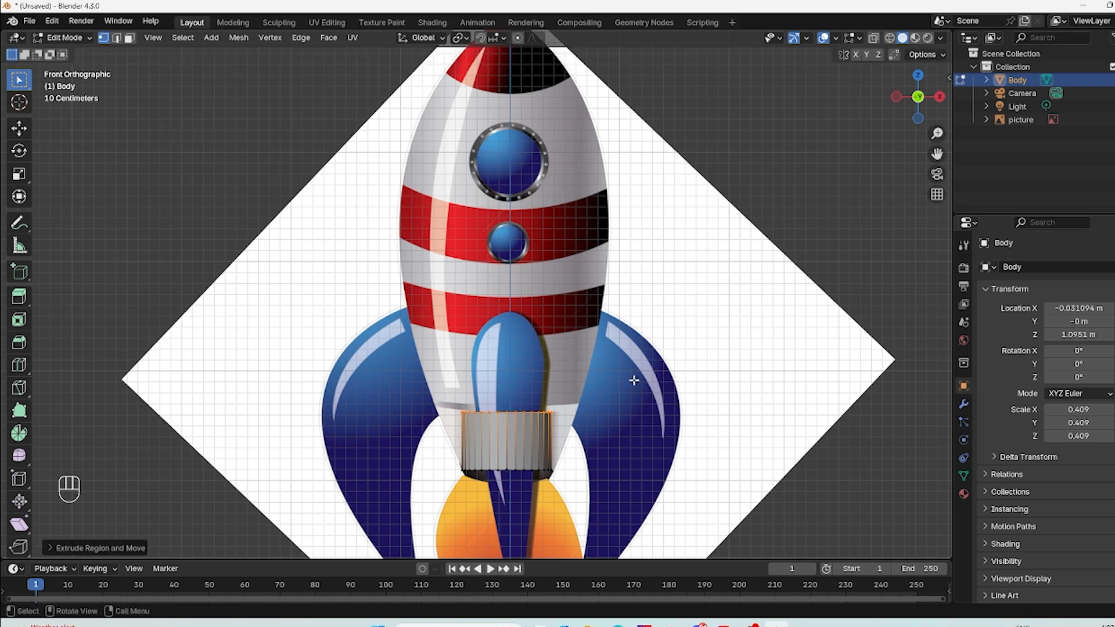
key("s")
left_click(660, 430)
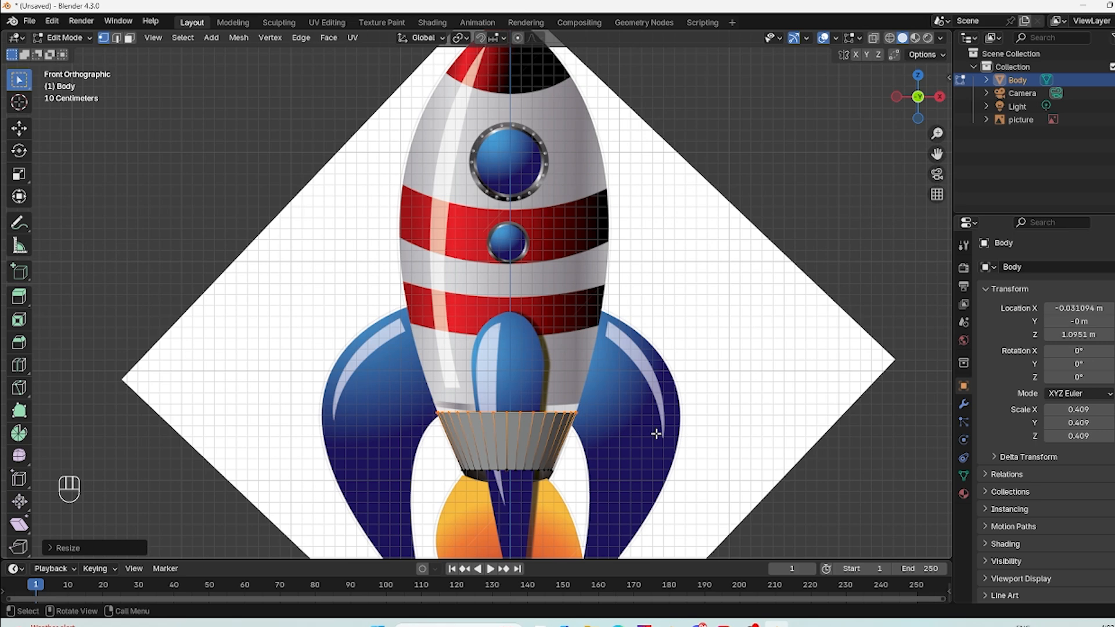
Step: Extrude the upper ring about 0.088 m along Z and scale it up slightly to follow the rocket outline
key("g")
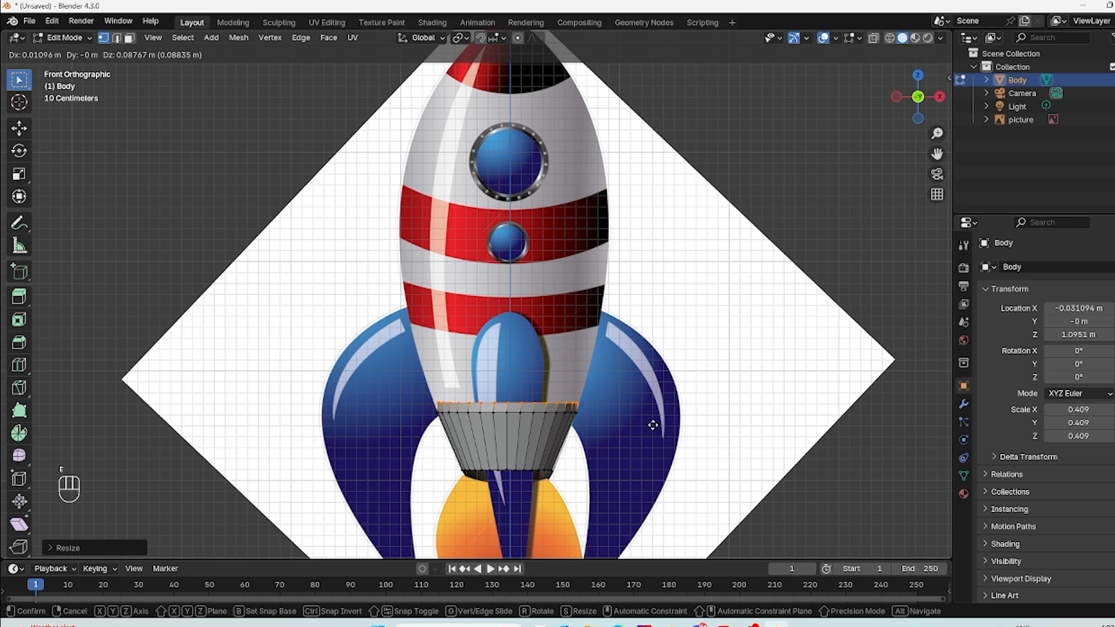
key("z")
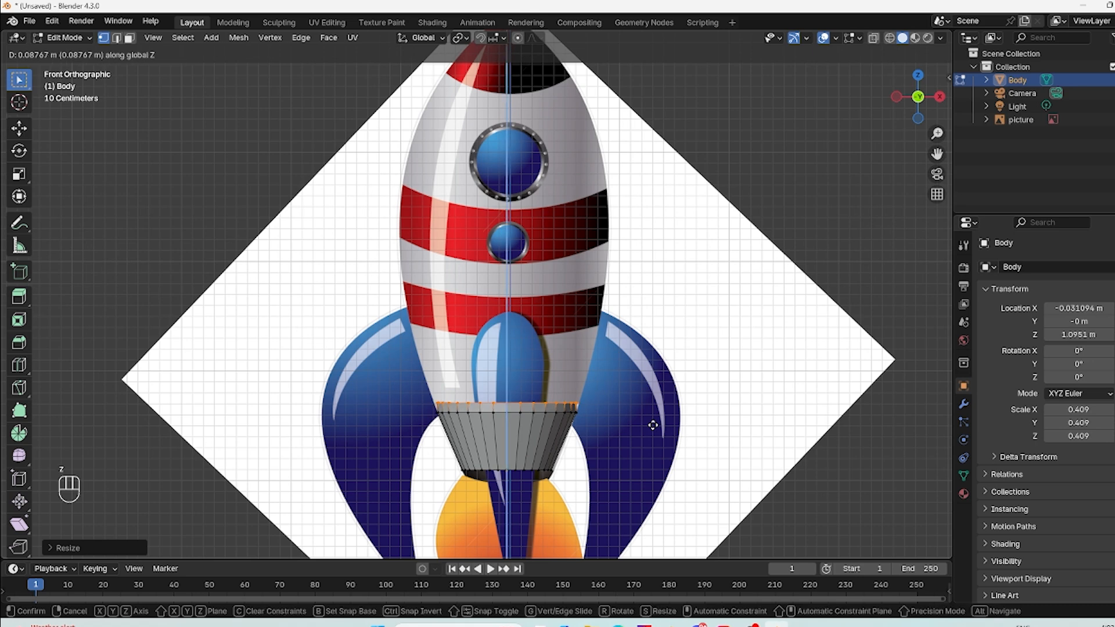
left_click(653, 425)
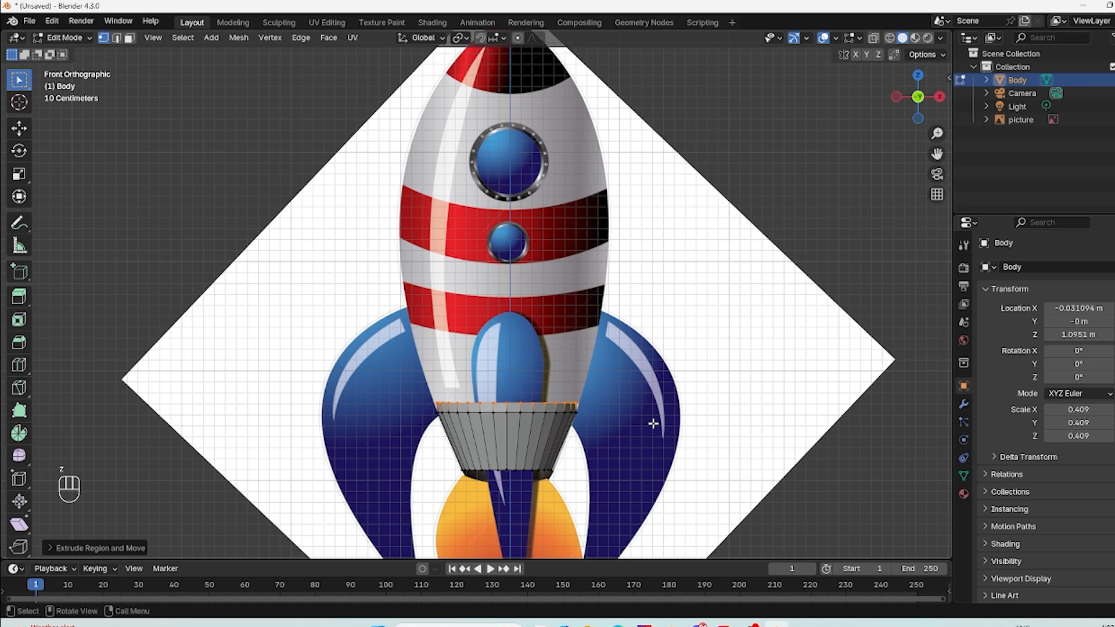
key("s")
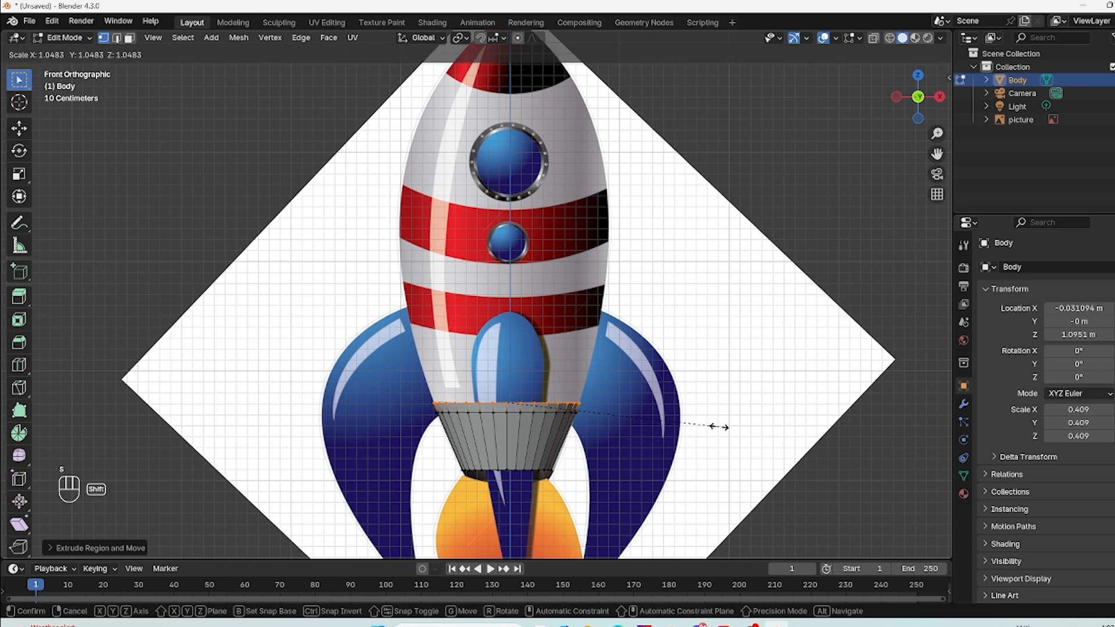
left_click(711, 425)
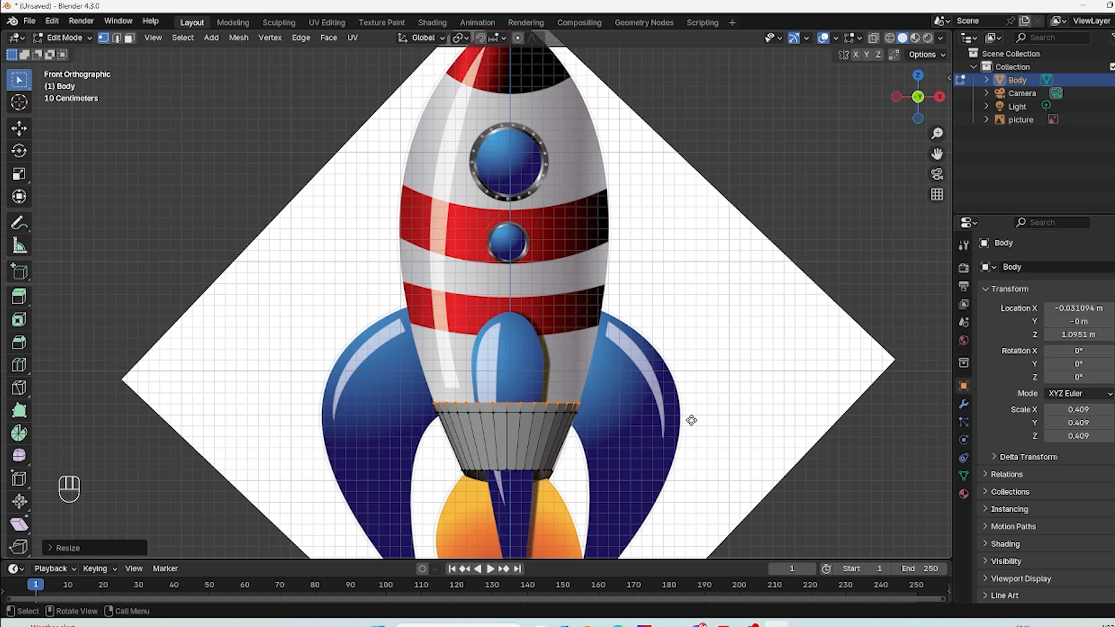
Step: Extrude the body upward along Z to the lower red band's bottom edge and scale the ring by about 1.29
key("g")
key("z")
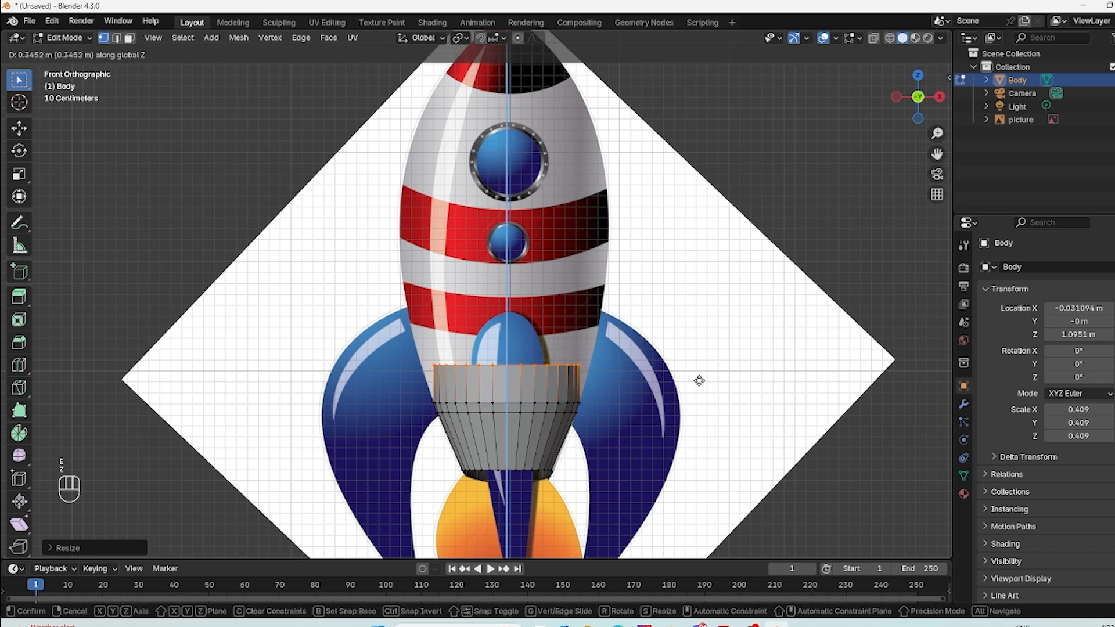
left_click(702, 350)
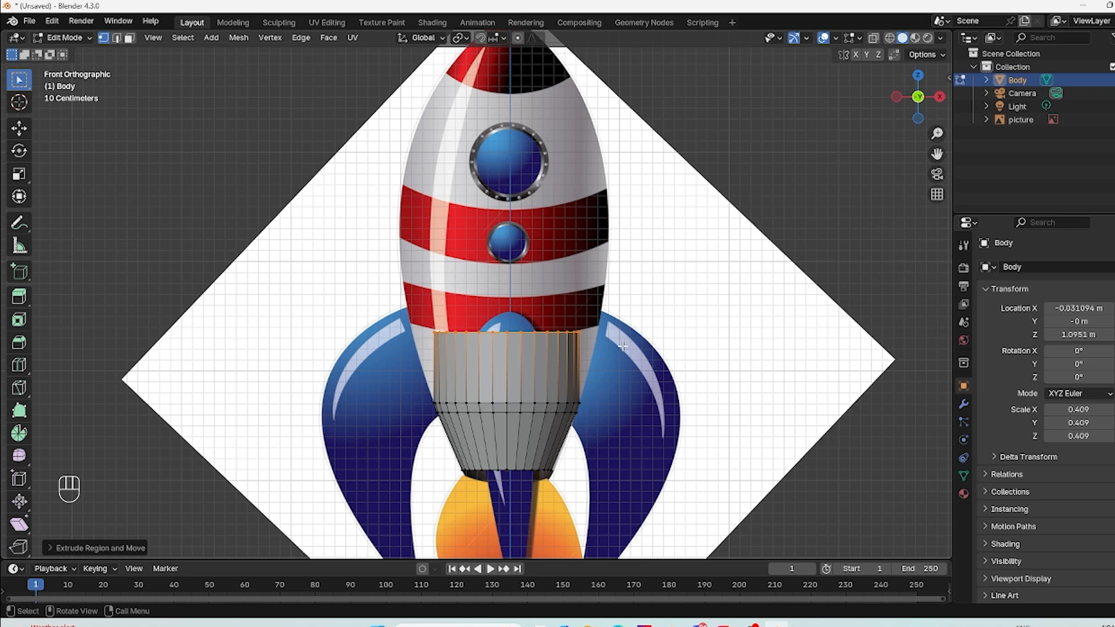
key("s")
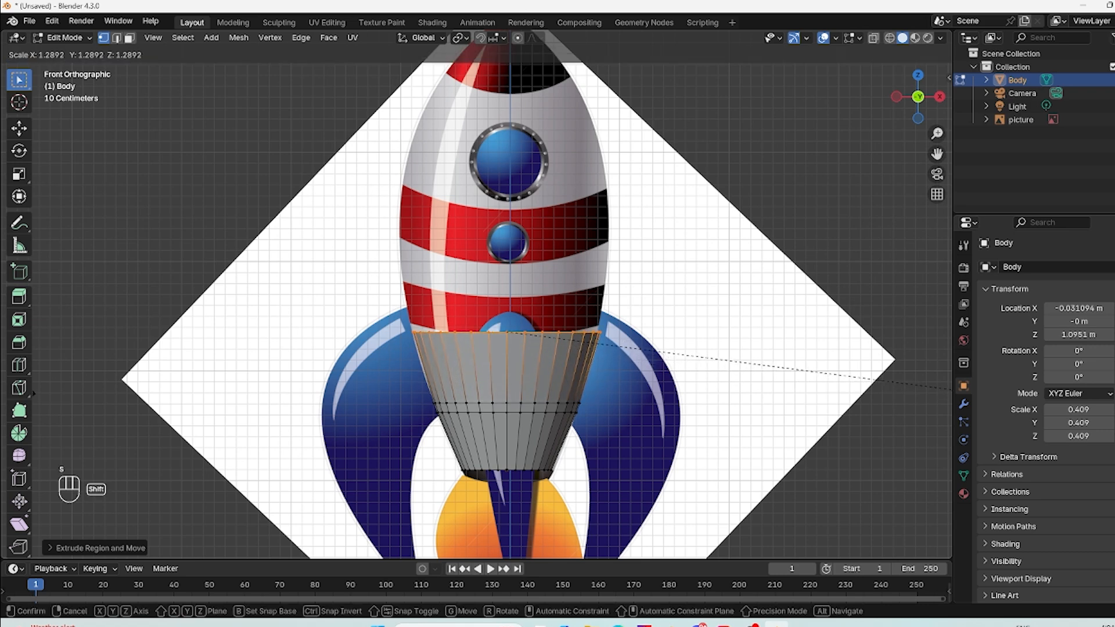
left_click(875, 380)
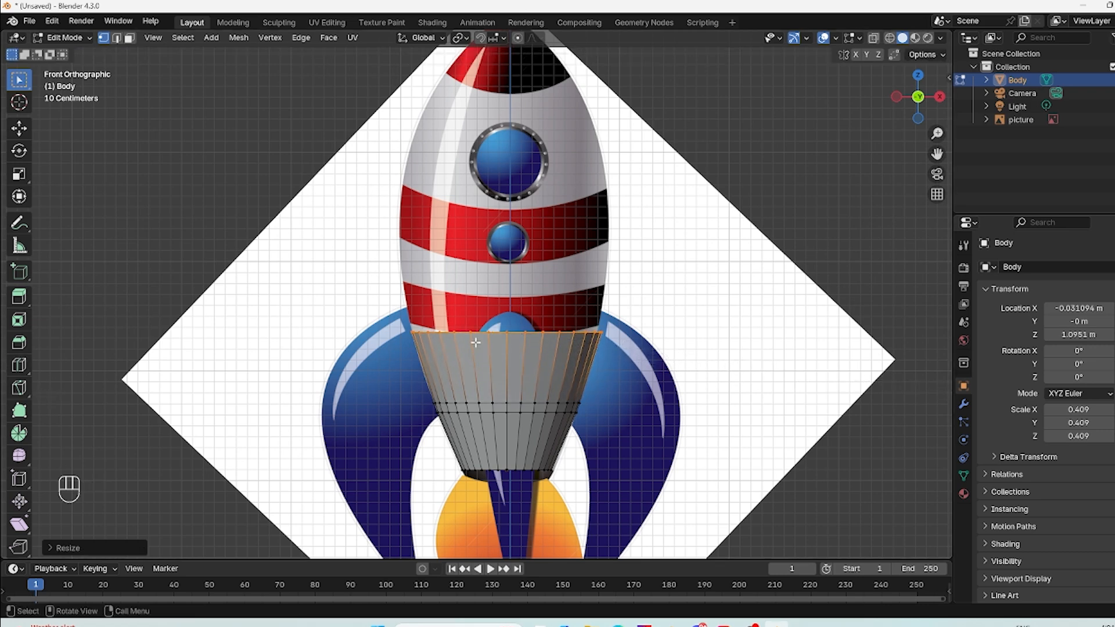
Step: Extrude two more body sections up past the lower red band to the small porthole's bottom edge, fitting the rings to the hull width
key("e")
left_click(691, 343)
key("s")
left_click(651, 329)
key("e")
key("z")
left_click(551, 268)
Step: Extrude the body along Z to near the upper red band's top edge and narrow the ring to about 0.99
key("e")
key("z")
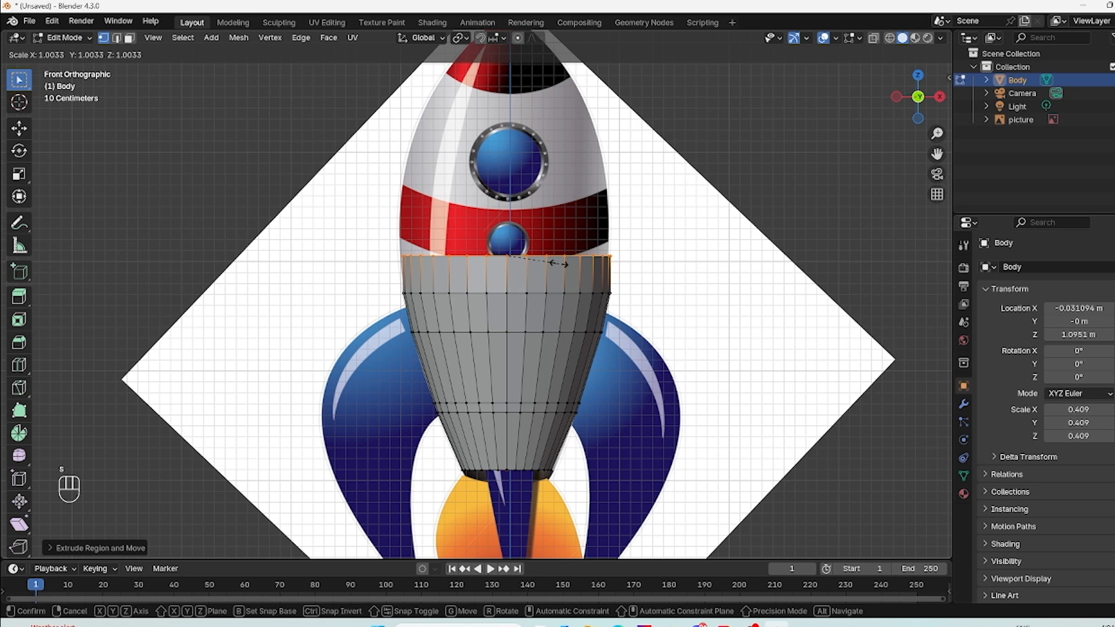
left_click(607, 208)
key("s")
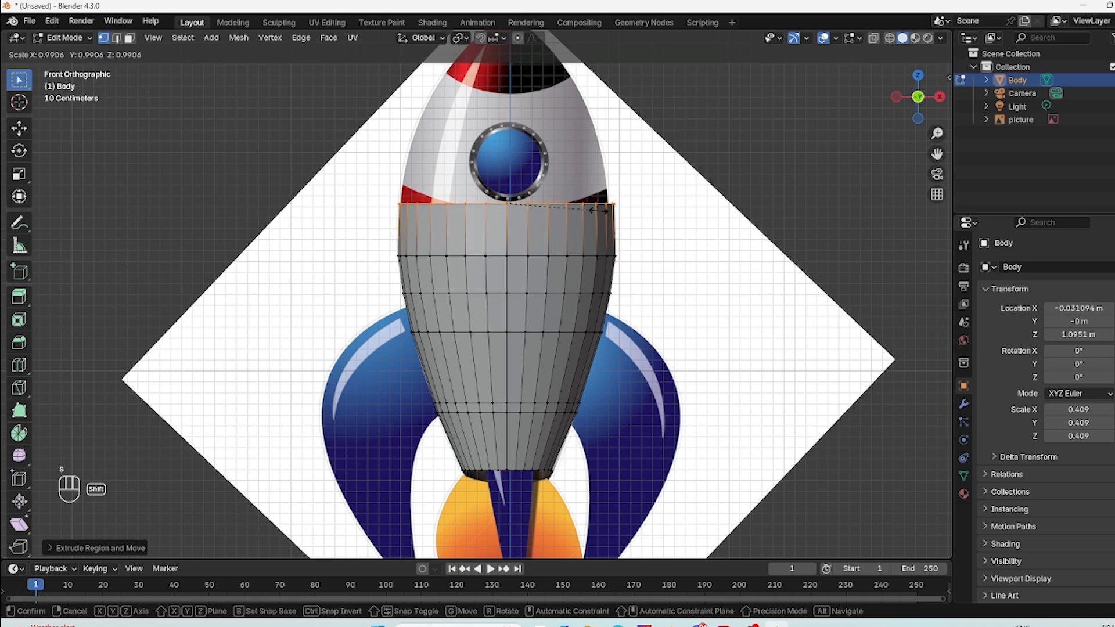
left_click(579, 206)
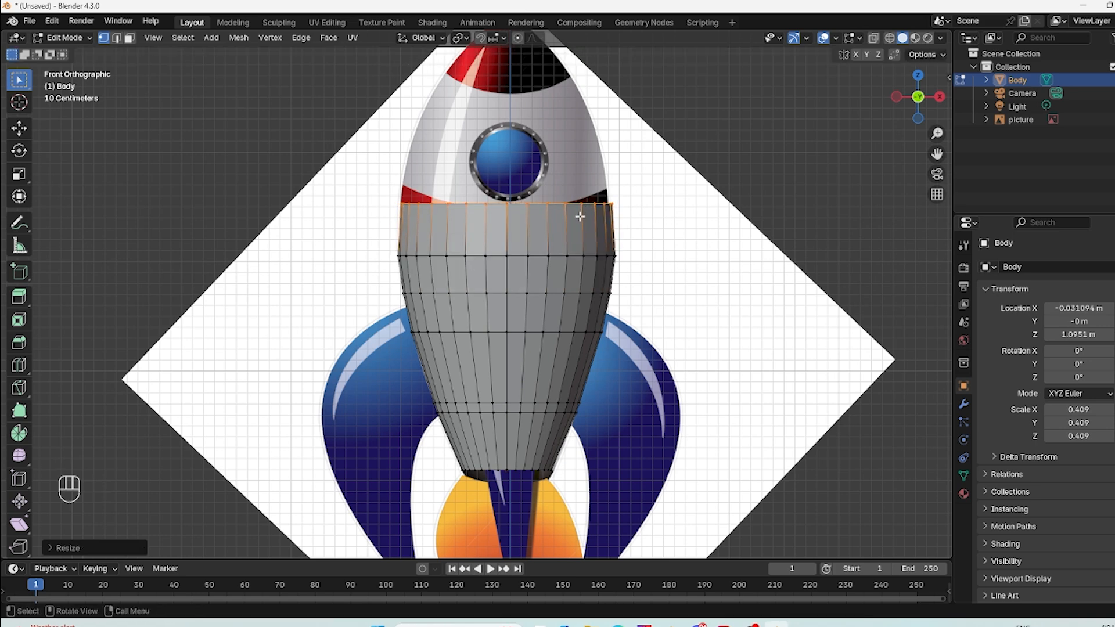
Step: Extrude the body along Z past the large porthole to just below the red nose cone and narrow the ring to the hull outline
key("e")
key("x")
key("z")
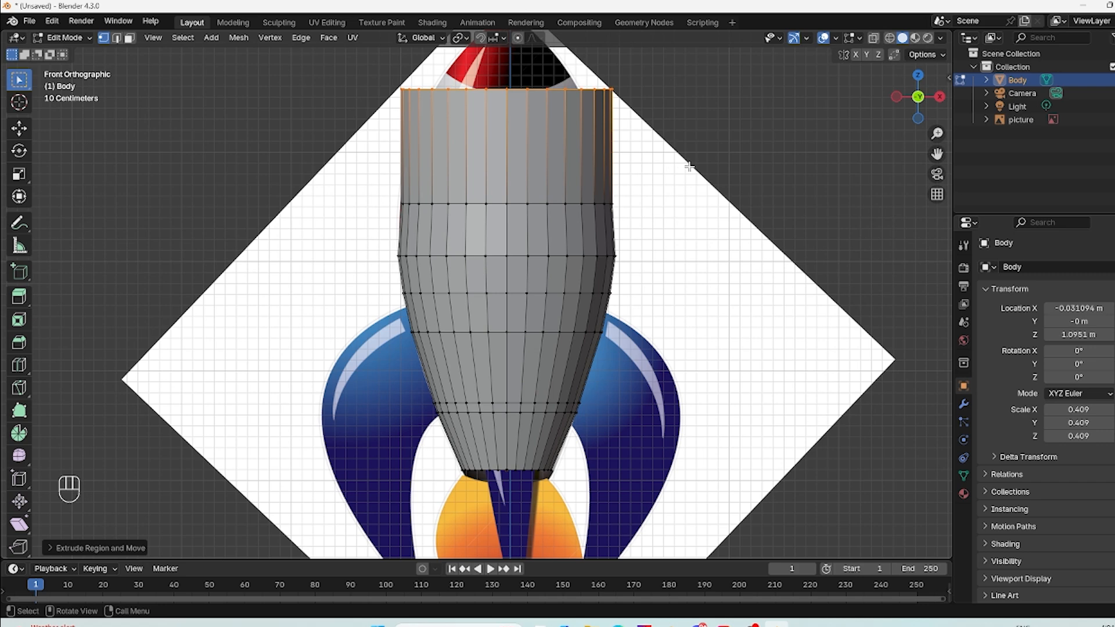
key("s")
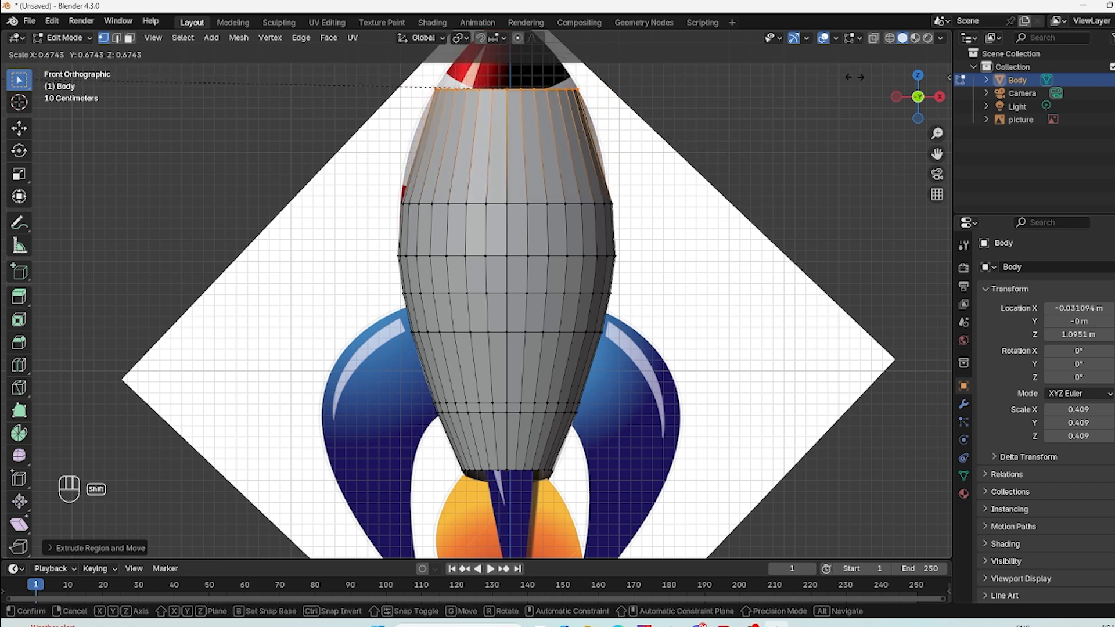
left_click(940, 70, "shift")
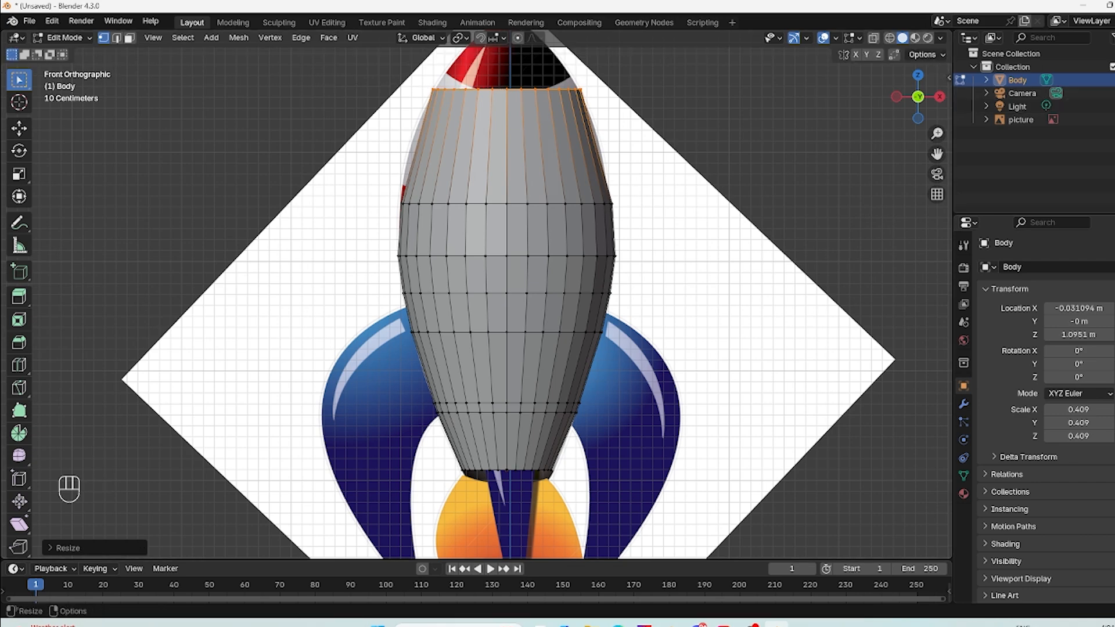
Step: Extrude the upper ring along Z to the tip of the nose cone and scale it down almost to a point
middle_click_drag(654, 281, 628, 414, "shift")
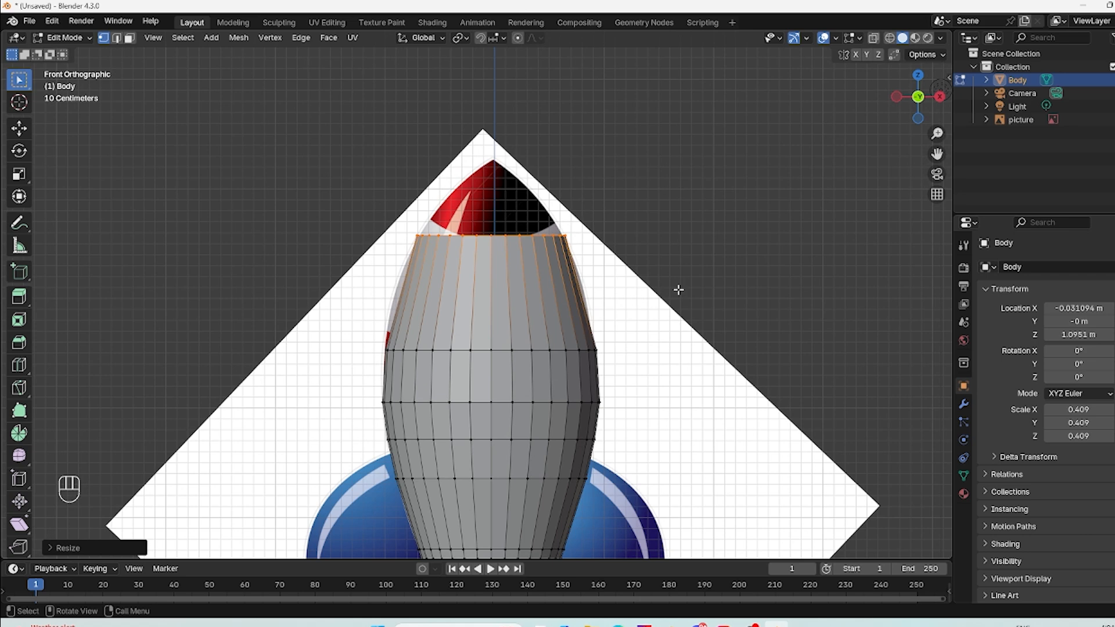
key("e")
key("z")
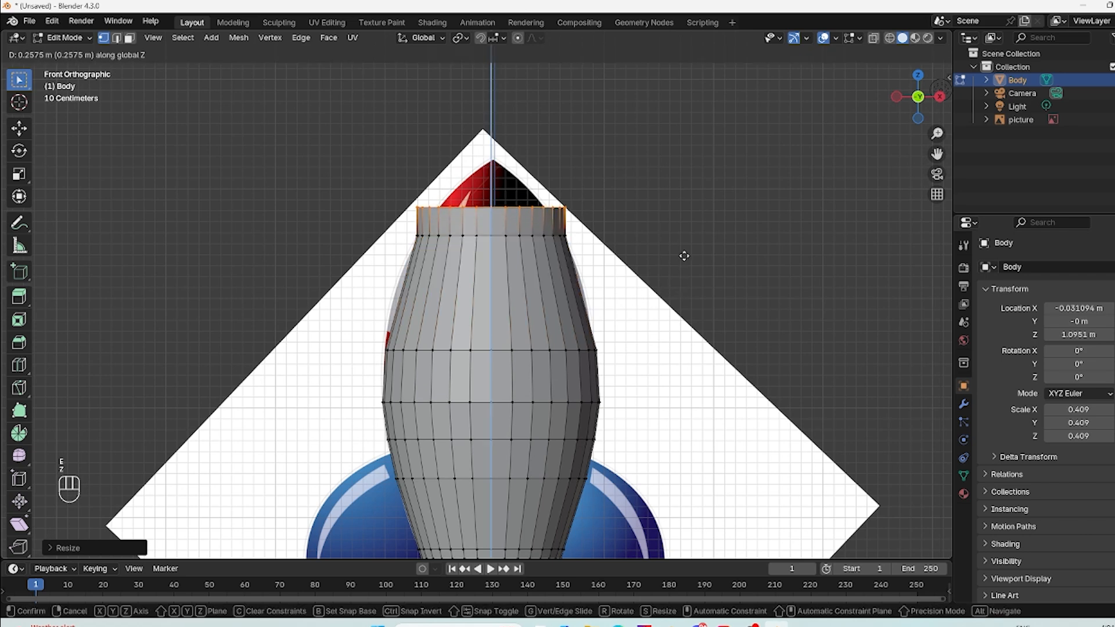
left_click(698, 211)
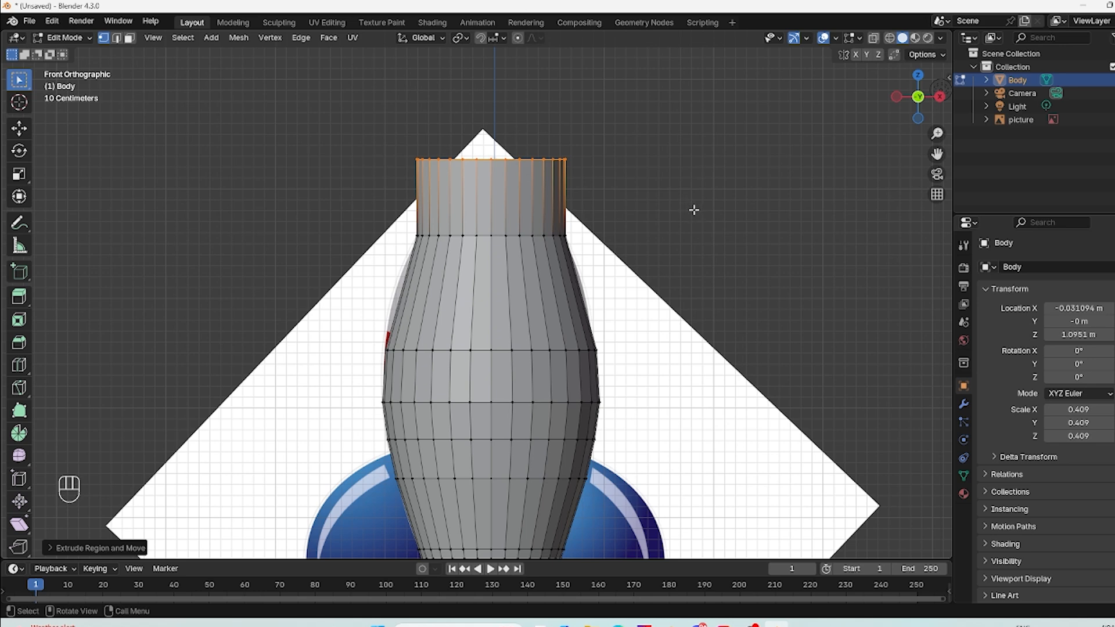
key("s")
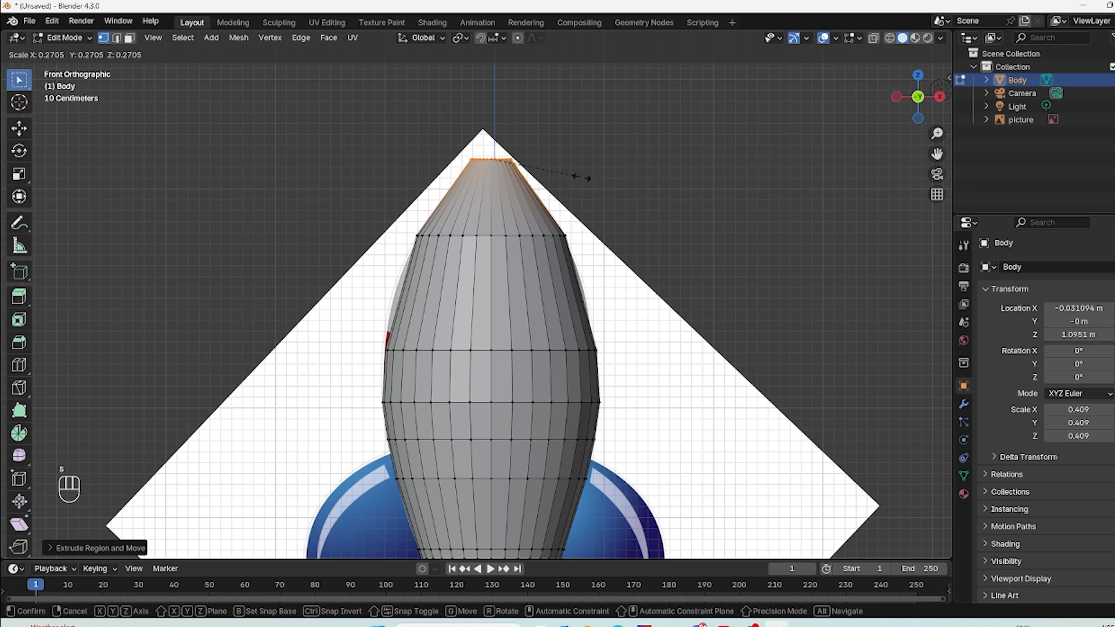
left_click(507, 161)
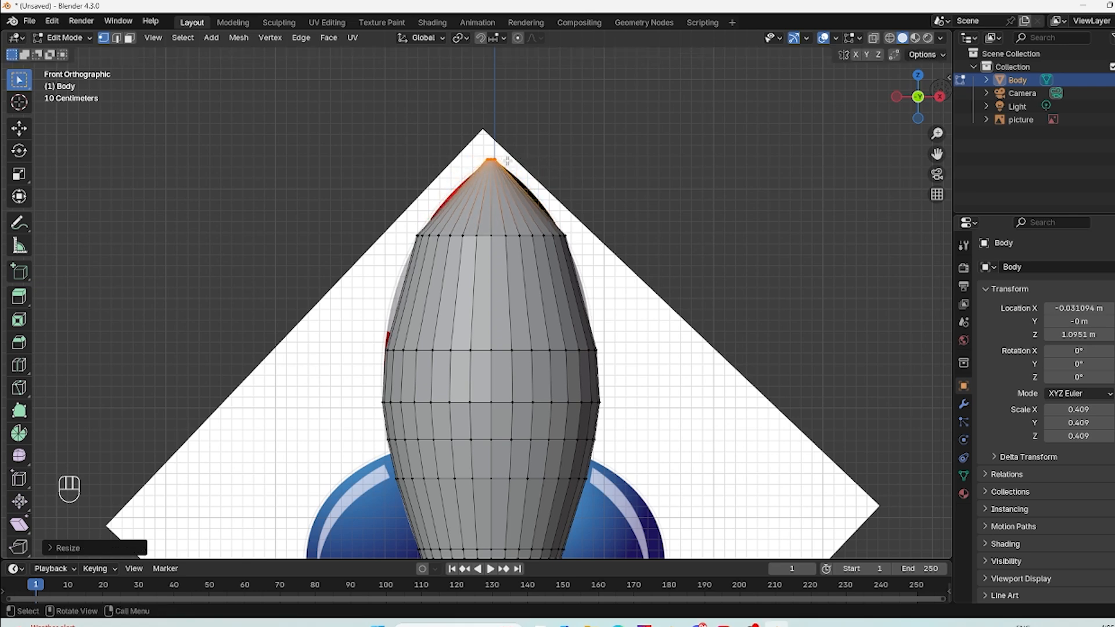
Step: Shrink the small ring at the nose tip further, to about 0.4 of its size
scroll(488, 180, "up", 3)
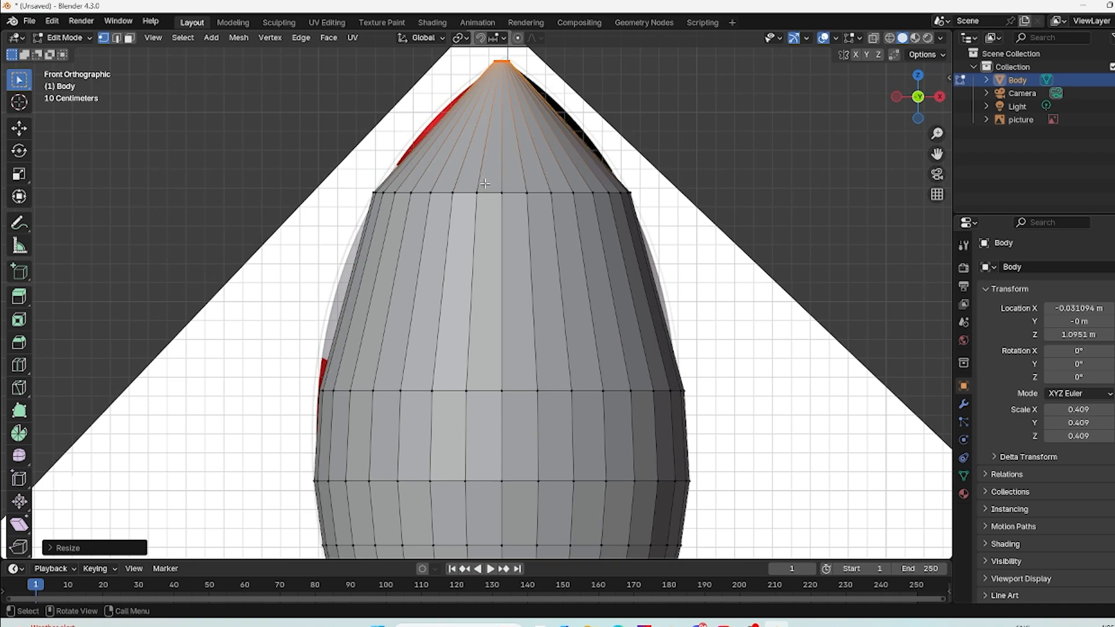
scroll(485, 183, "up", 3)
middle_click_drag(570, 207, 552, 312)
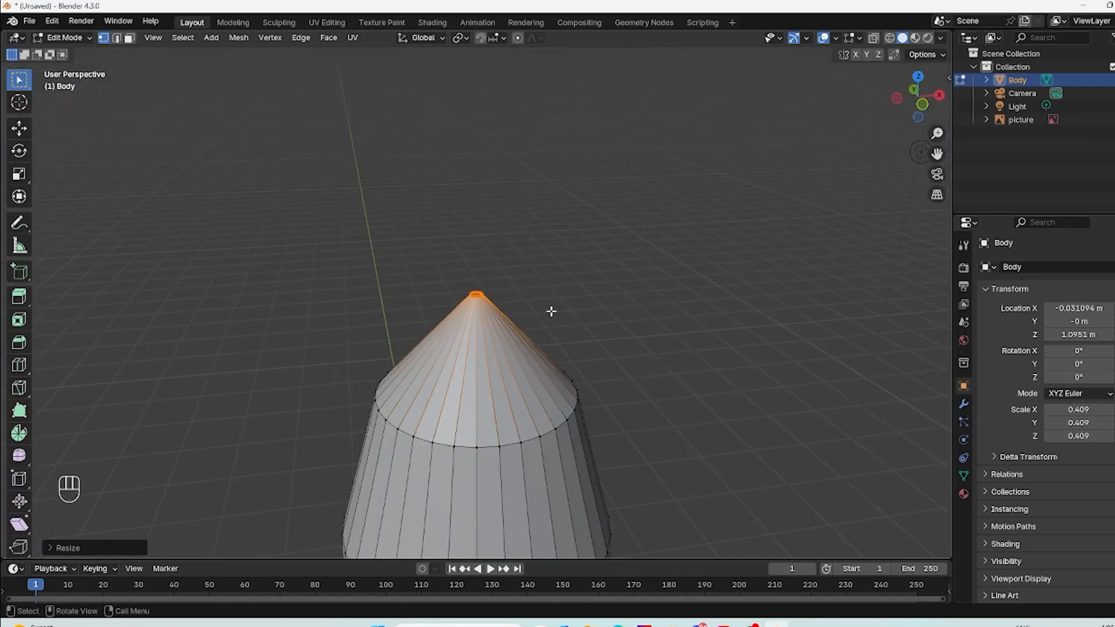
scroll(552, 312, "up", 2)
key("s")
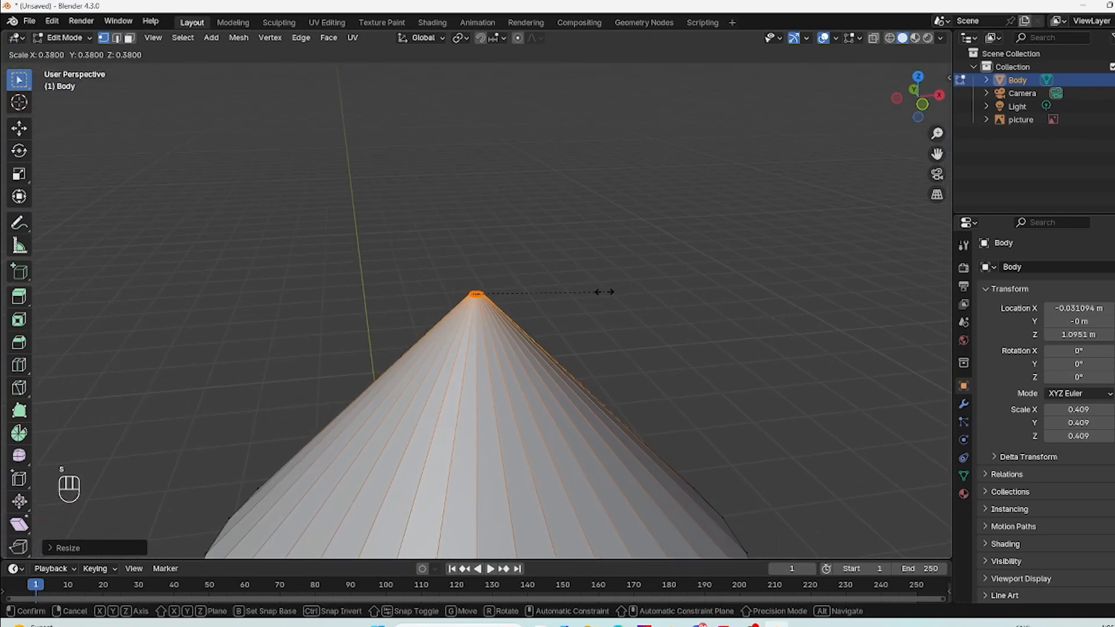
left_click(594, 297)
Step: Close the open hole at the nose tip by filling the selected ring with a face
scroll(581, 298, "up", 12)
middle_click_drag(608, 300, 362, 380)
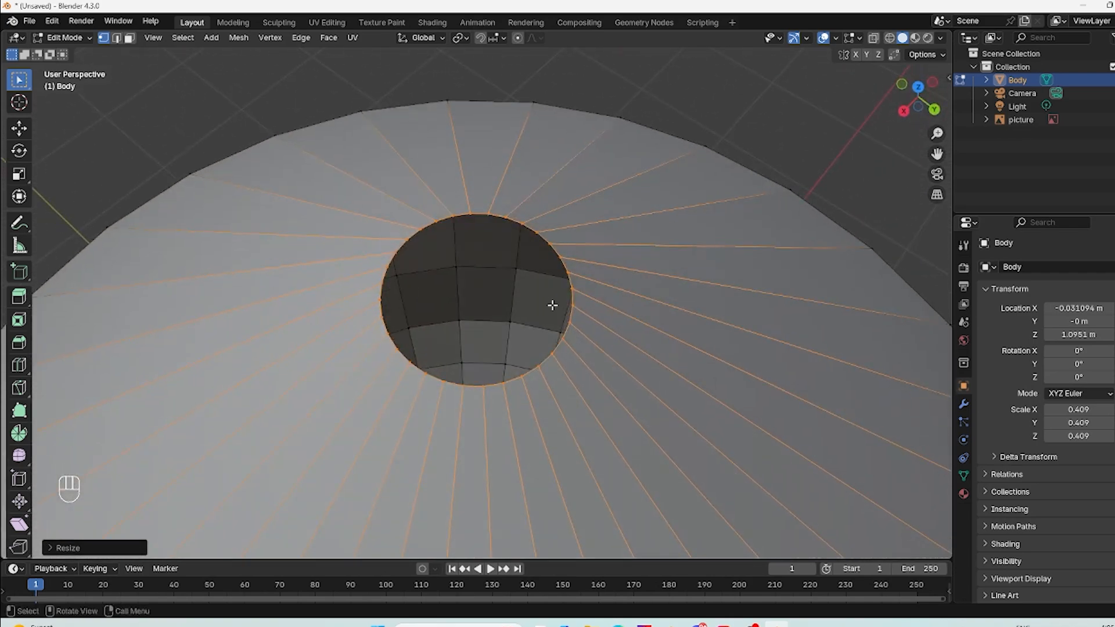
key("f")
middle_click_drag(467, 309, 595, 245)
scroll(520, 291, "down", 12)
middle_click_drag(466, 362, 479, 306)
scroll(523, 317, "down", 10)
middle_click_drag(550, 321, 525, 350)
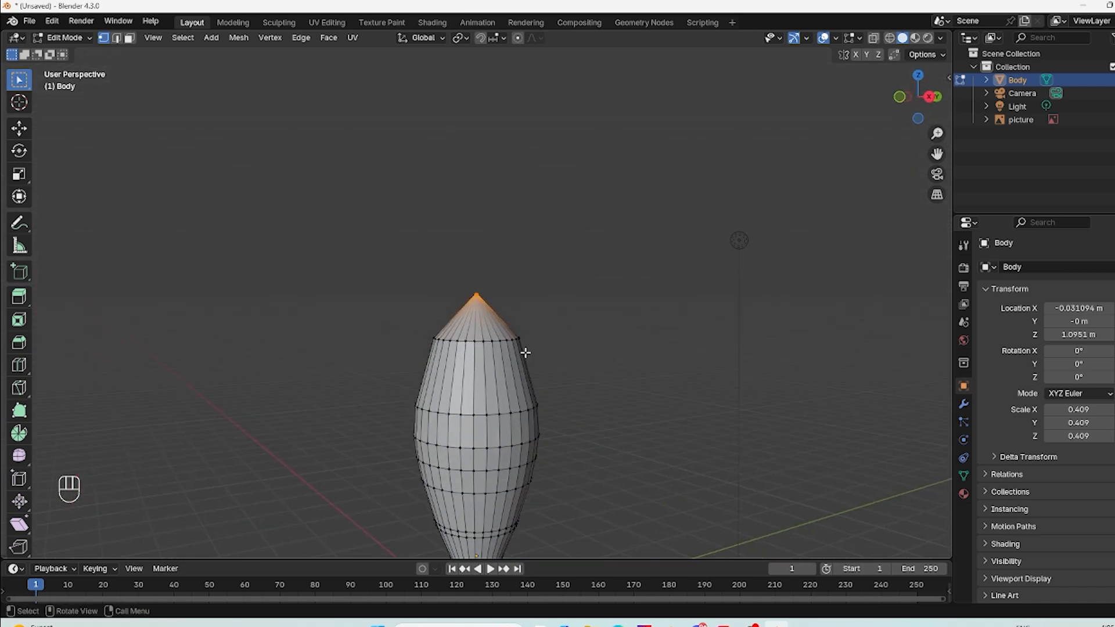
Step: Return to Object Mode in the front view and frame the whole Body against the reference picture
key("KP_1")
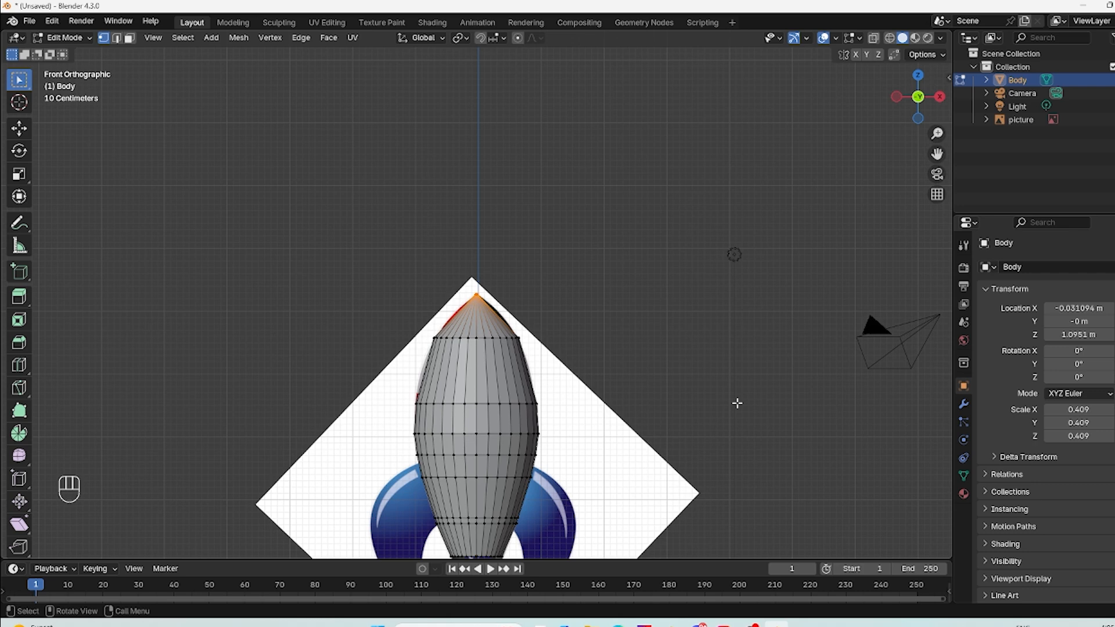
key("Tab")
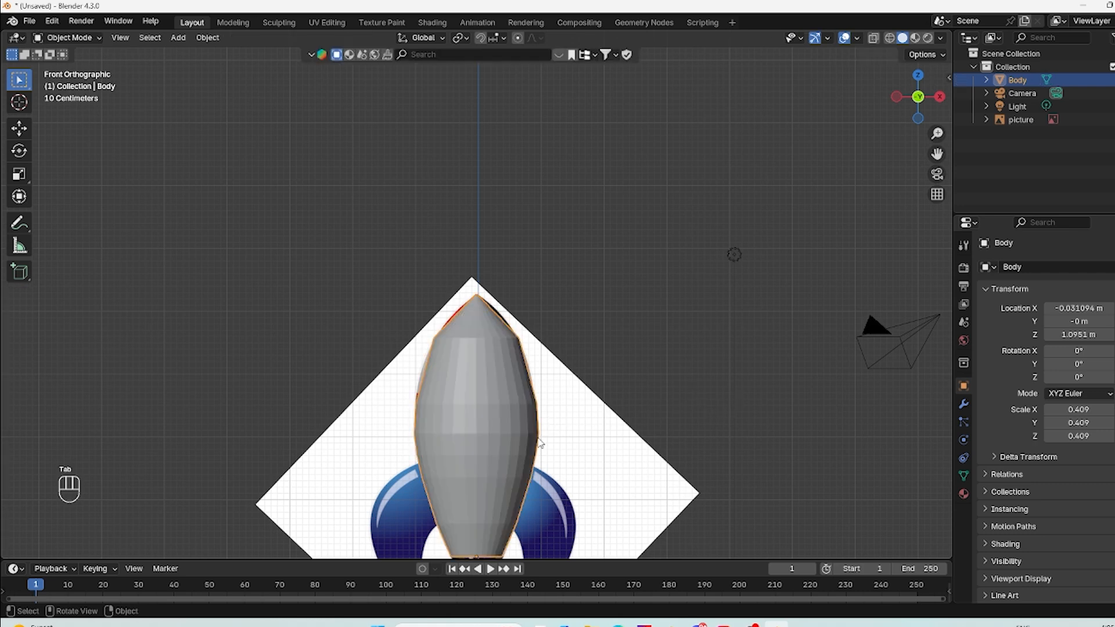
key("KP_Decimal")
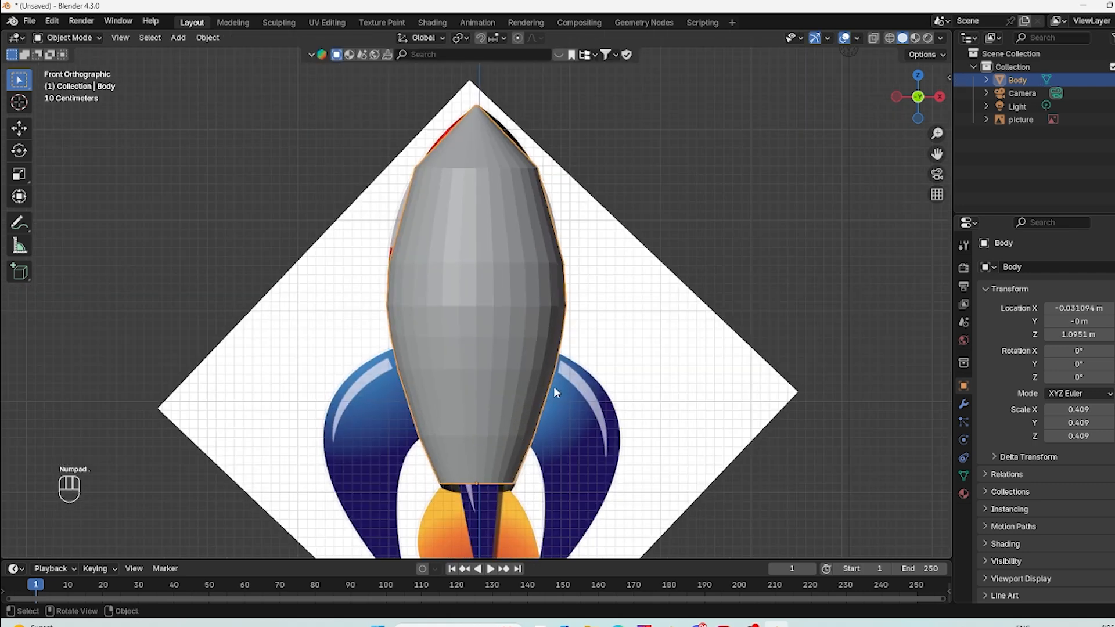
Step: Add a Subdivision Surface modifier to the Body and set its viewport levels to 2
left_click(963, 405)
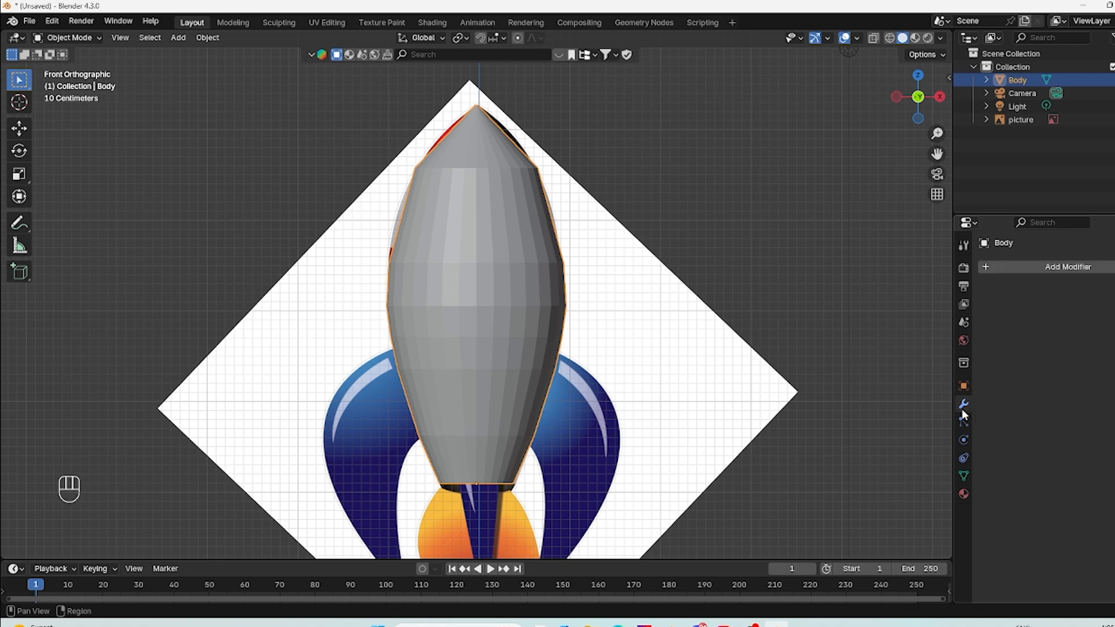
left_click(1066, 271)
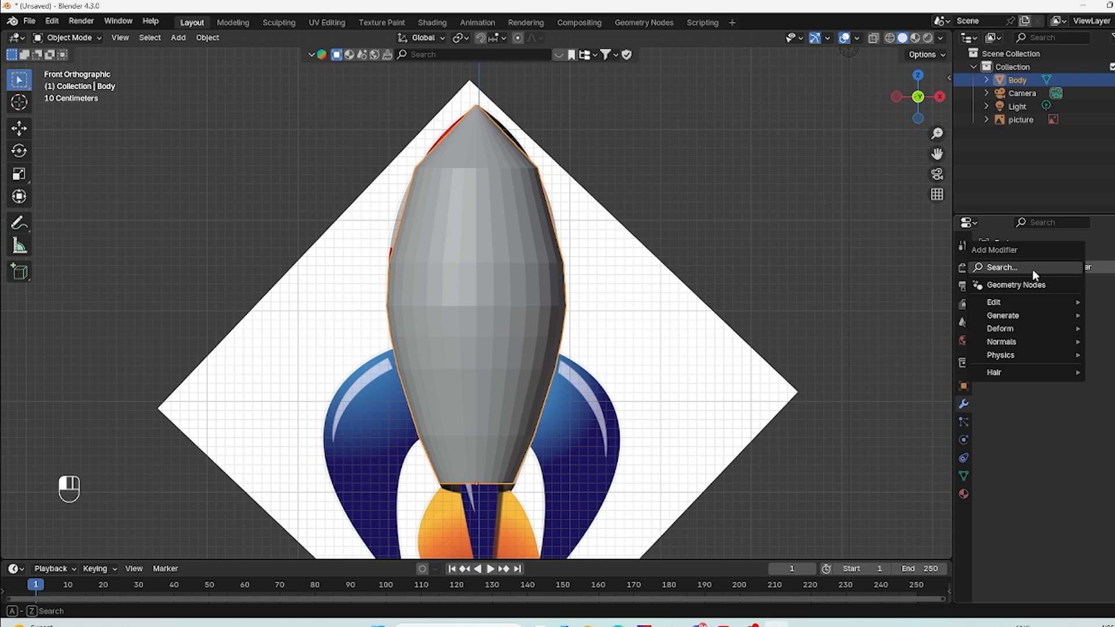
left_click(1034, 269)
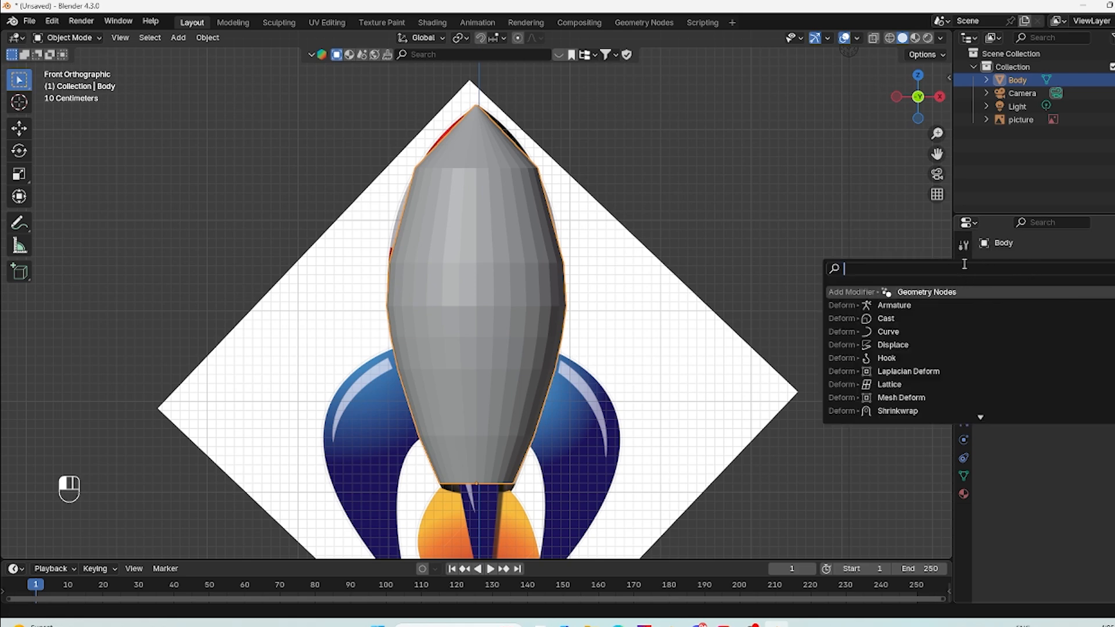
type("sub")
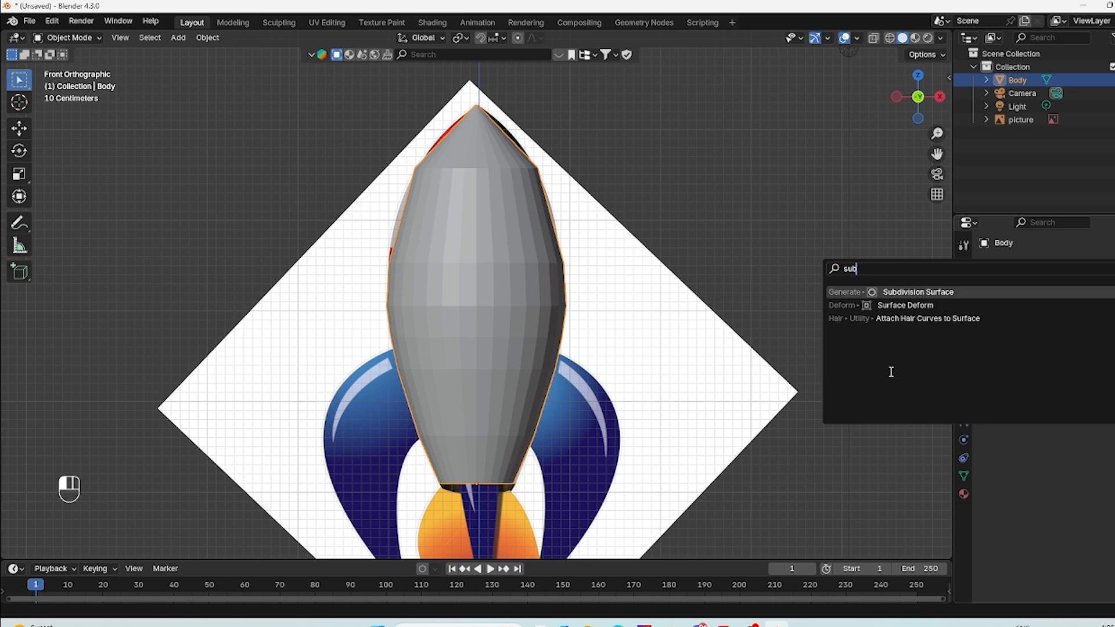
type("d")
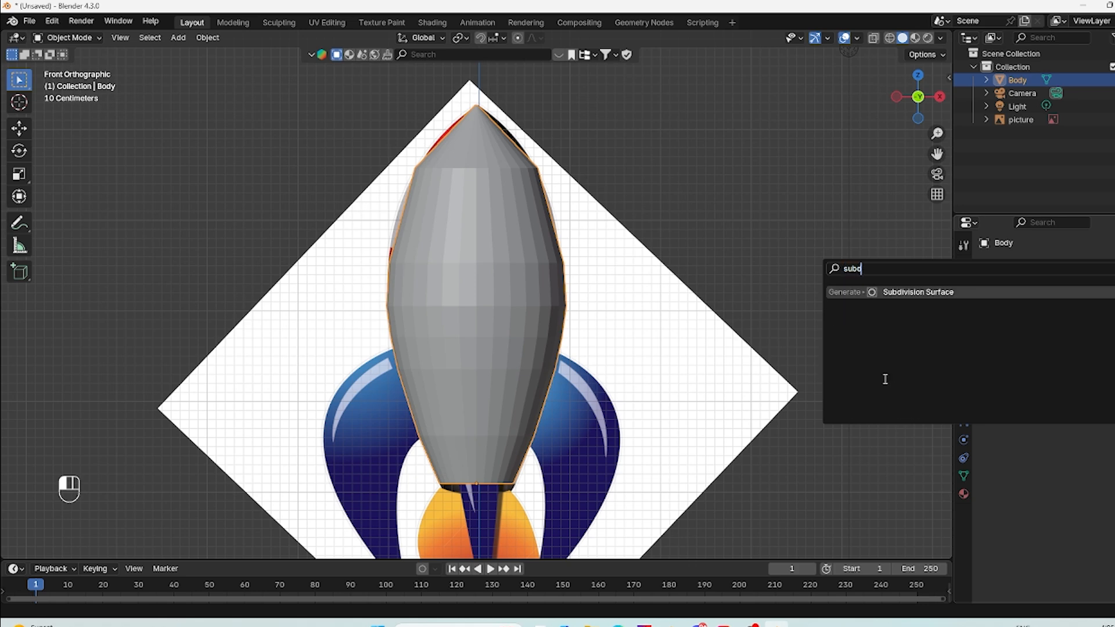
left_click(932, 290)
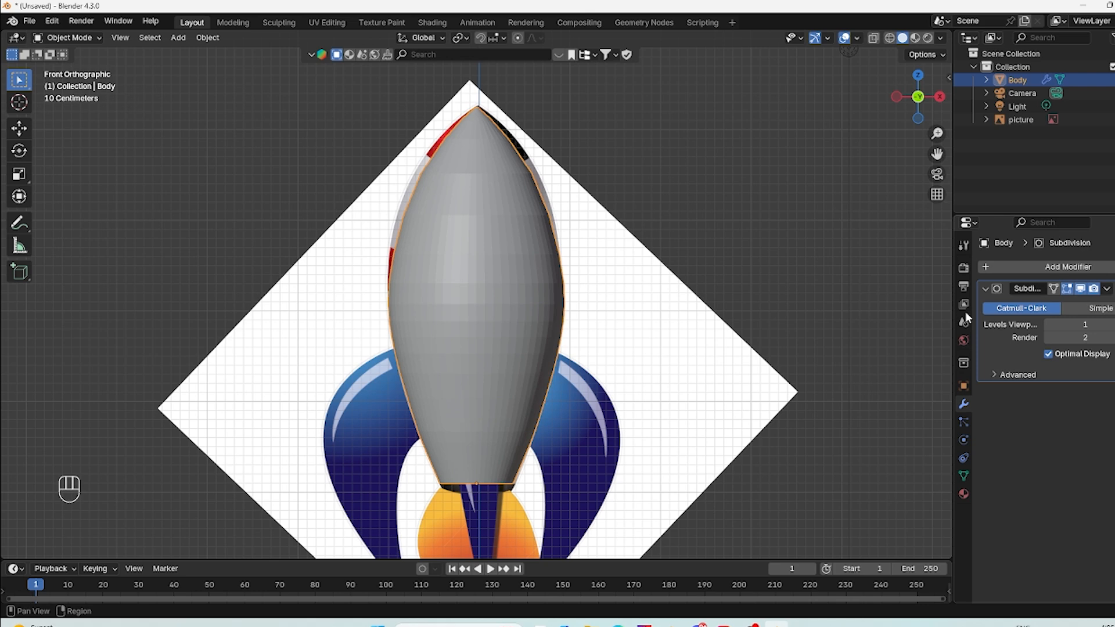
left_click(1110, 325)
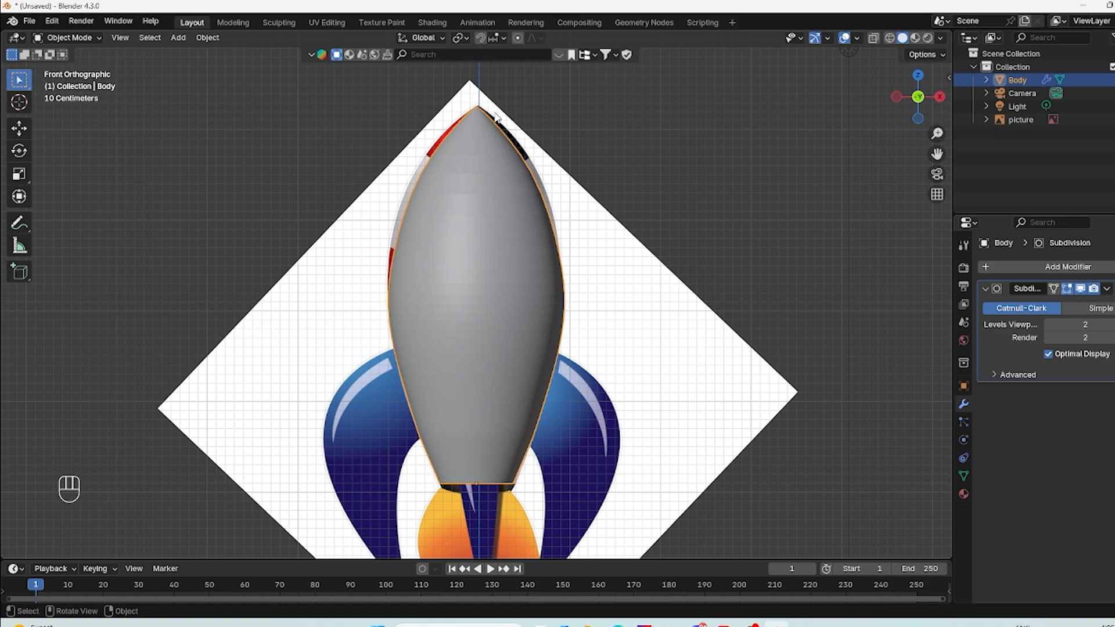
Step: Examine the subdivided Body's surface around the nose from above and from the side, ending with the whole Body framed in front view
scroll(476, 125, "up", 3)
scroll(489, 156, "down", 5)
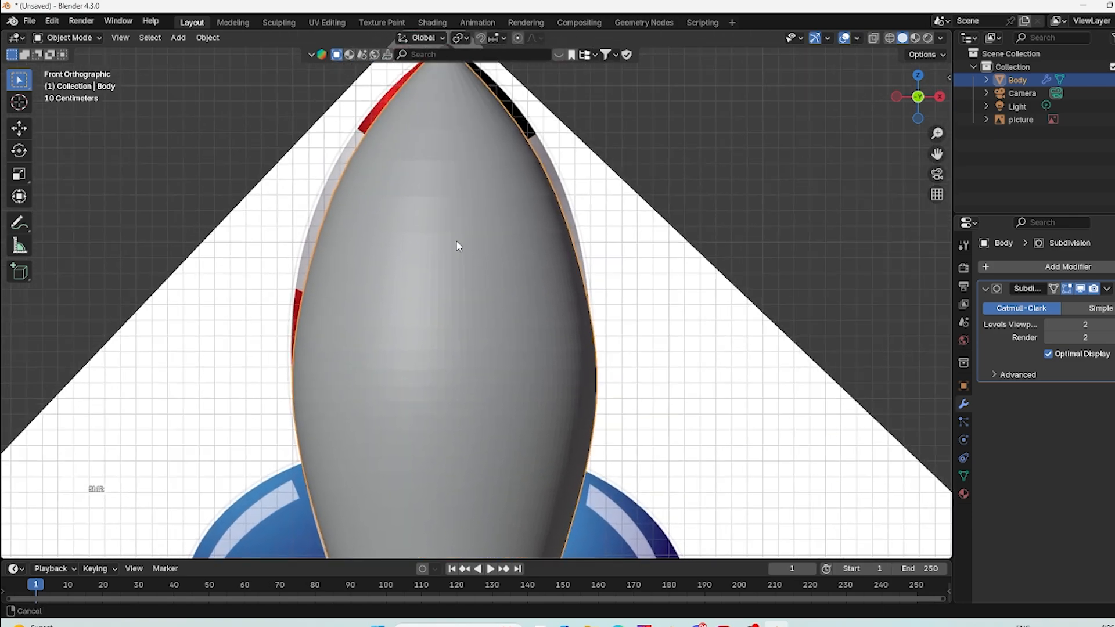
middle_click_drag(465, 349, 427, 339)
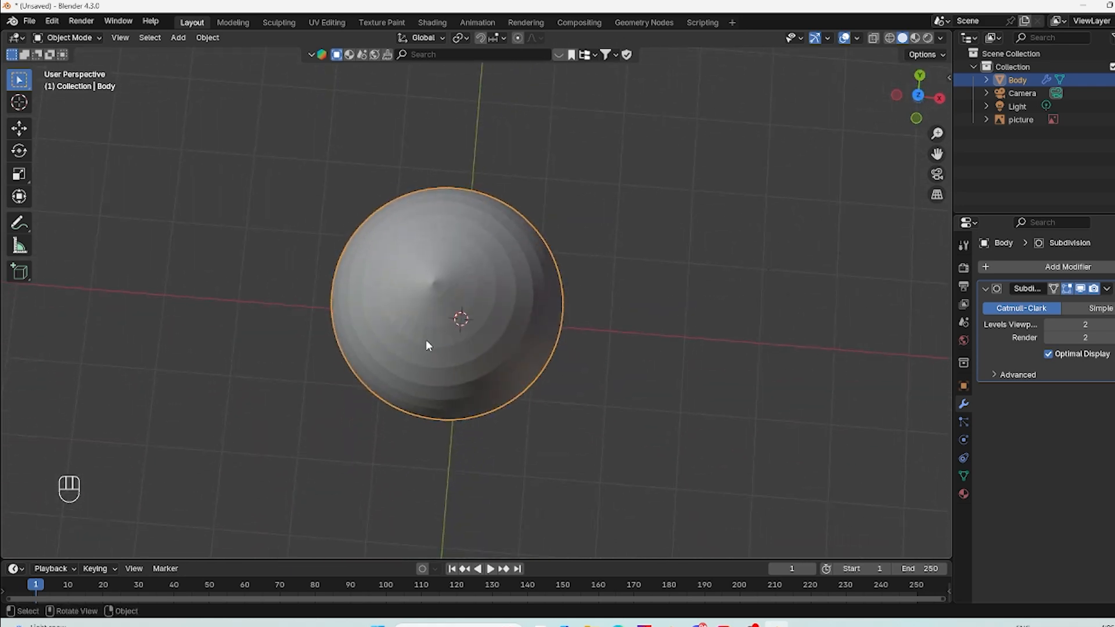
scroll(423, 331, "up", 3)
scroll(396, 293, "up", 2)
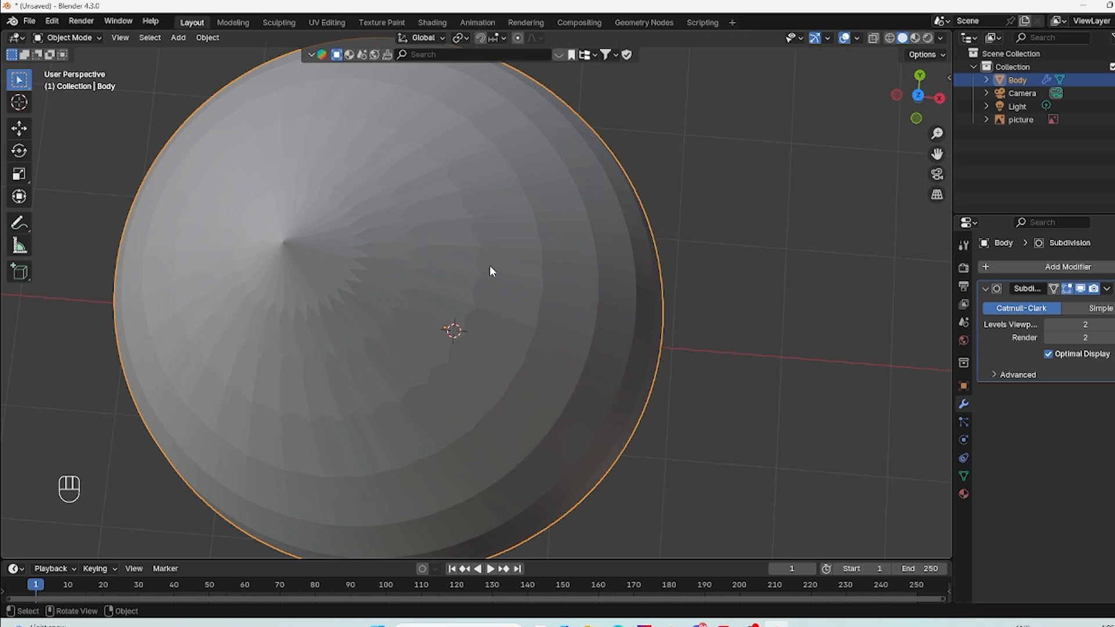
scroll(421, 302, "down", 2)
middle_click_drag(413, 314, 444, 204)
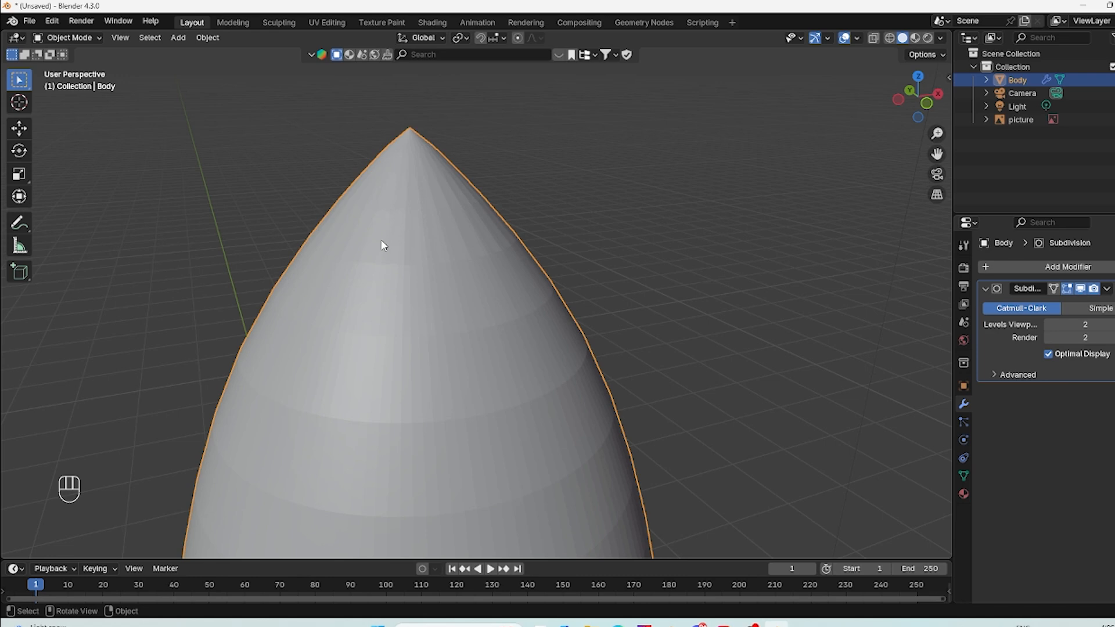
key("KP_1")
key("KP_Decimal")
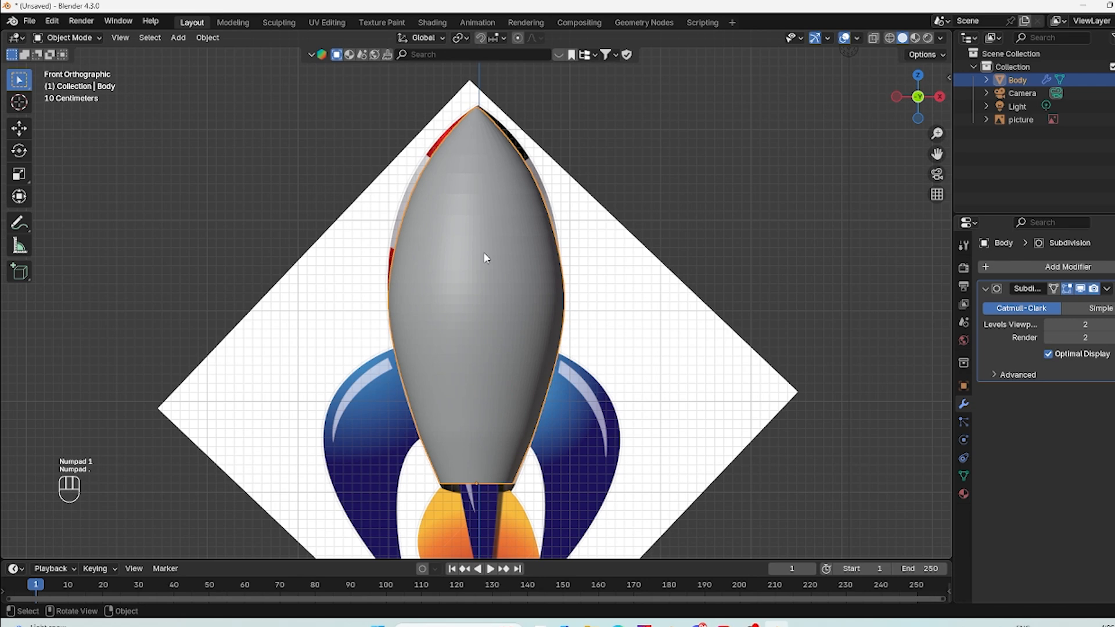
Step: Apply Shade Smooth to the Body, check it from another angle and return to the front view
right_click(475, 280)
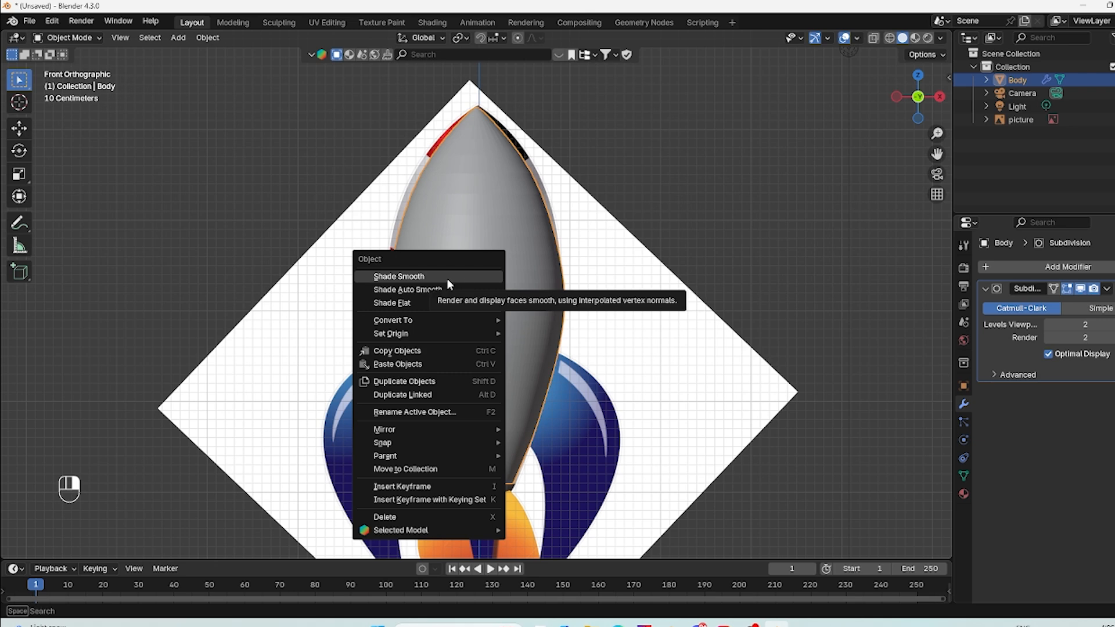
left_click(447, 277)
middle_click_drag(456, 301, 730, 276)
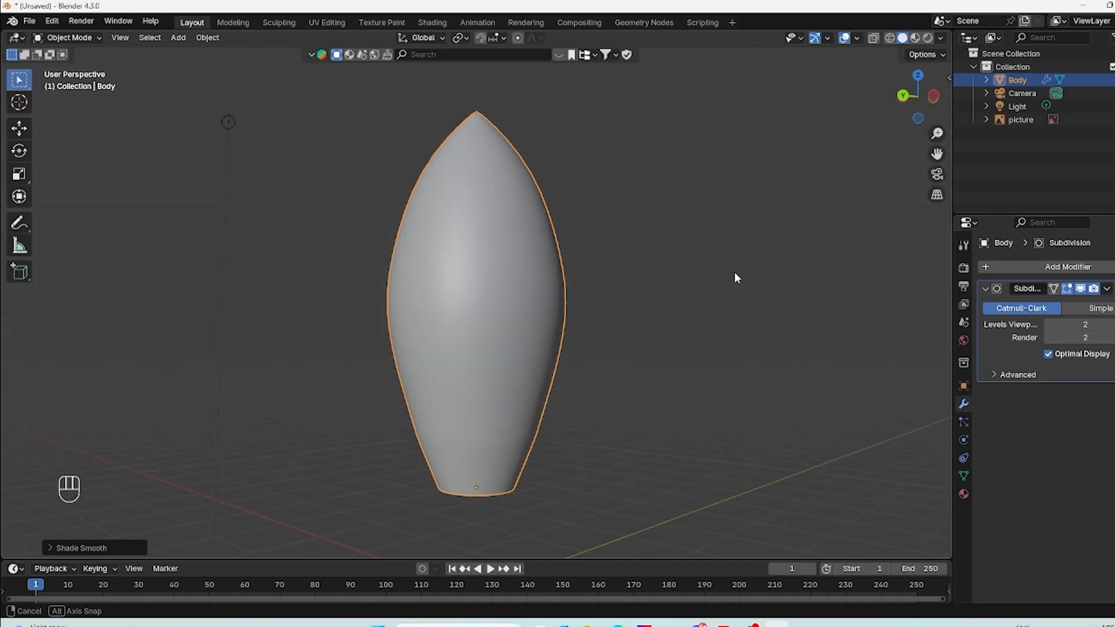
key("KP_1")
Step: In Edit Mode, scale up the edge ring at the base of the nose cone so the smoothed surface fits the reference outline
key("Tab")
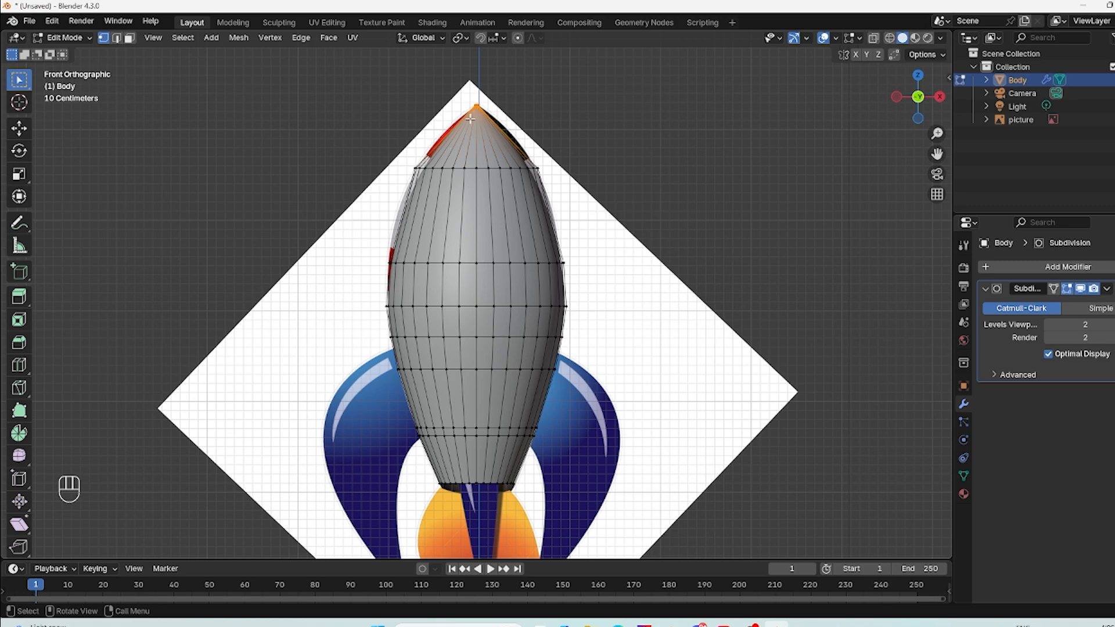
scroll(459, 127, "up", 4)
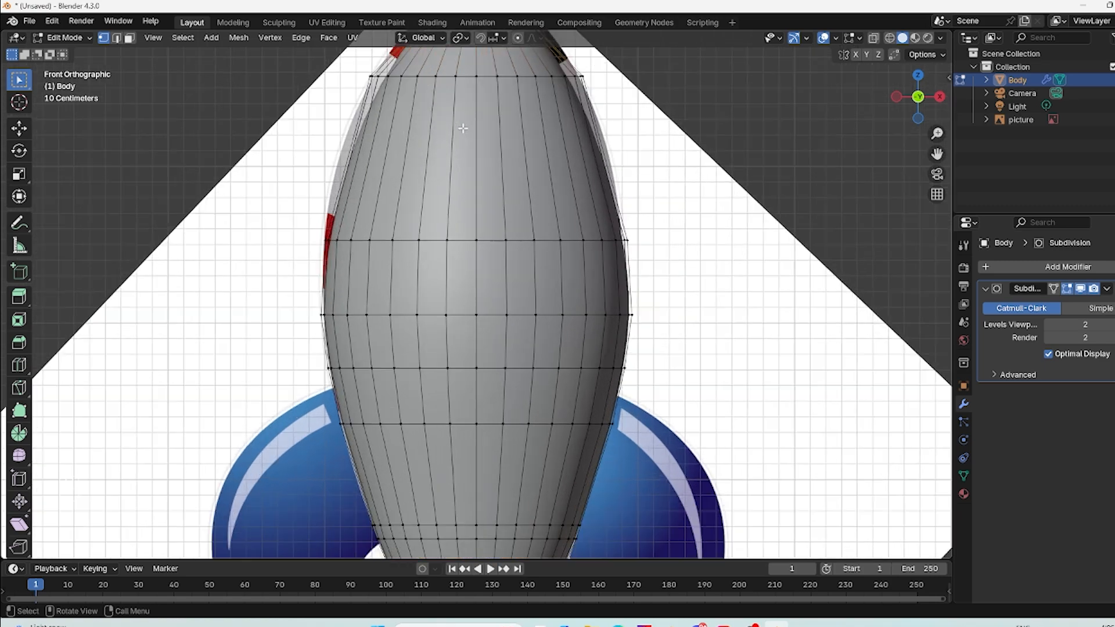
middle_click_drag(459, 127, 453, 436, "shift")
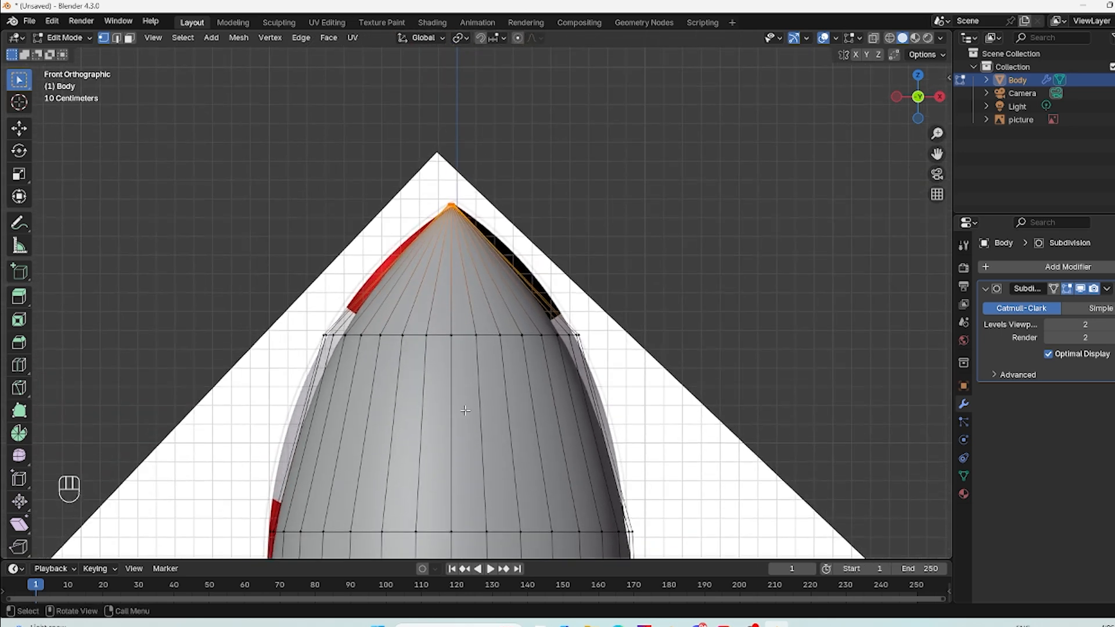
left_click(466, 338, "alt")
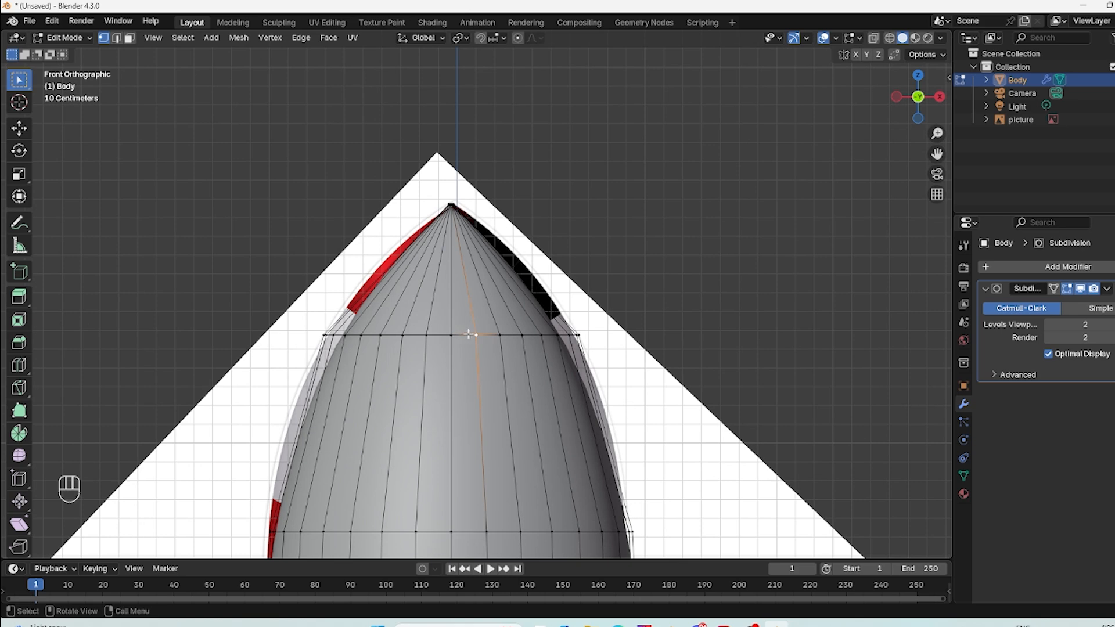
left_click(469, 335, "alt")
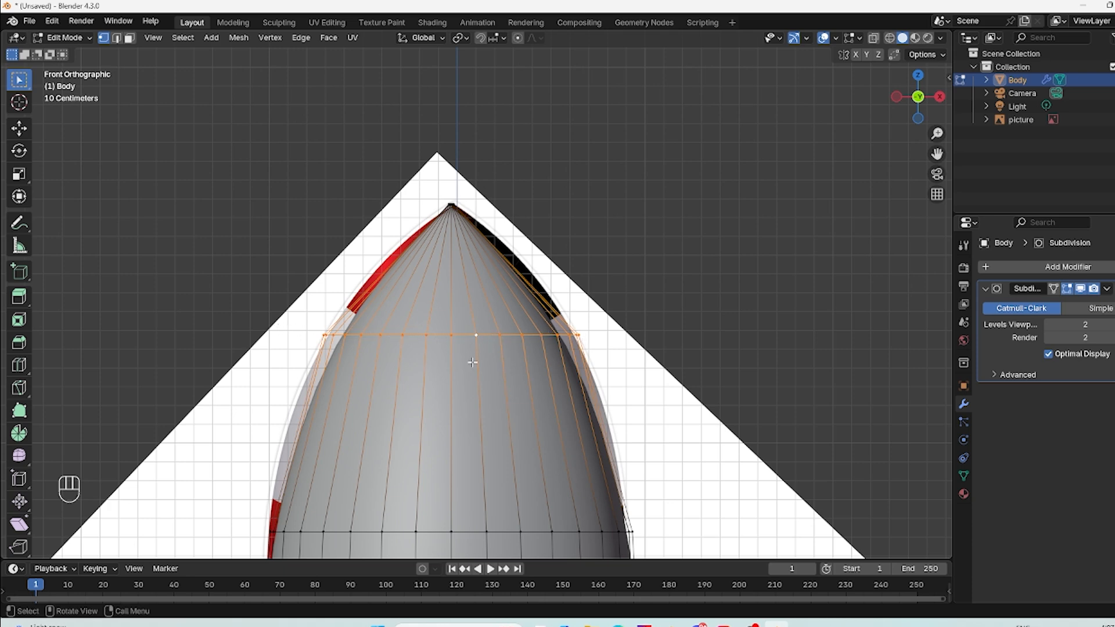
left_click(477, 360, "alt")
scroll(479, 392, "down", 2)
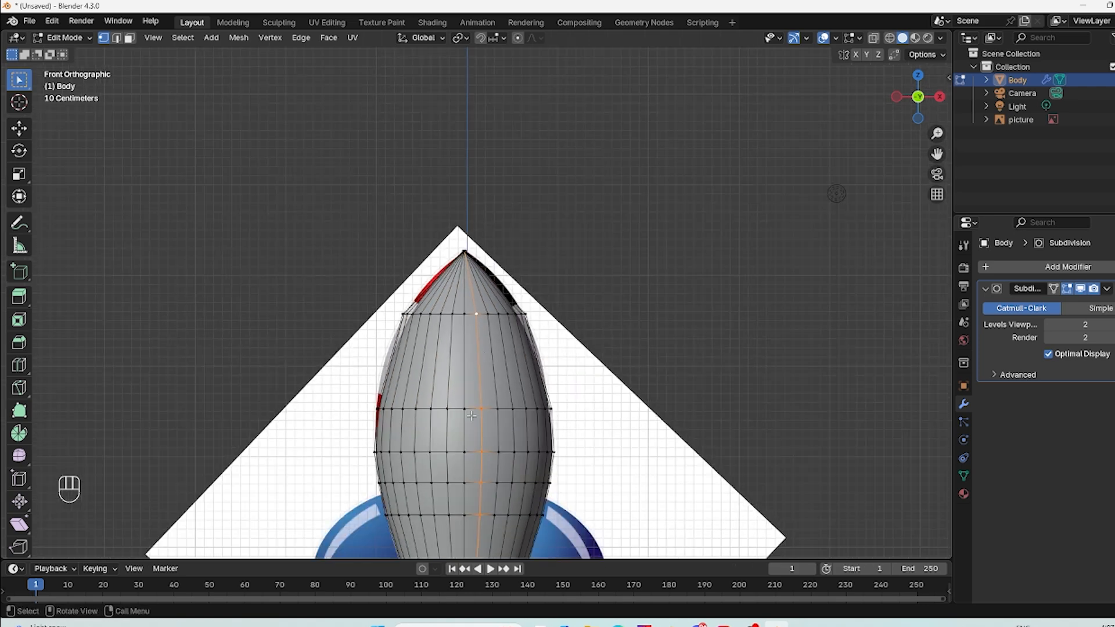
middle_click_drag(435, 492, 434, 520)
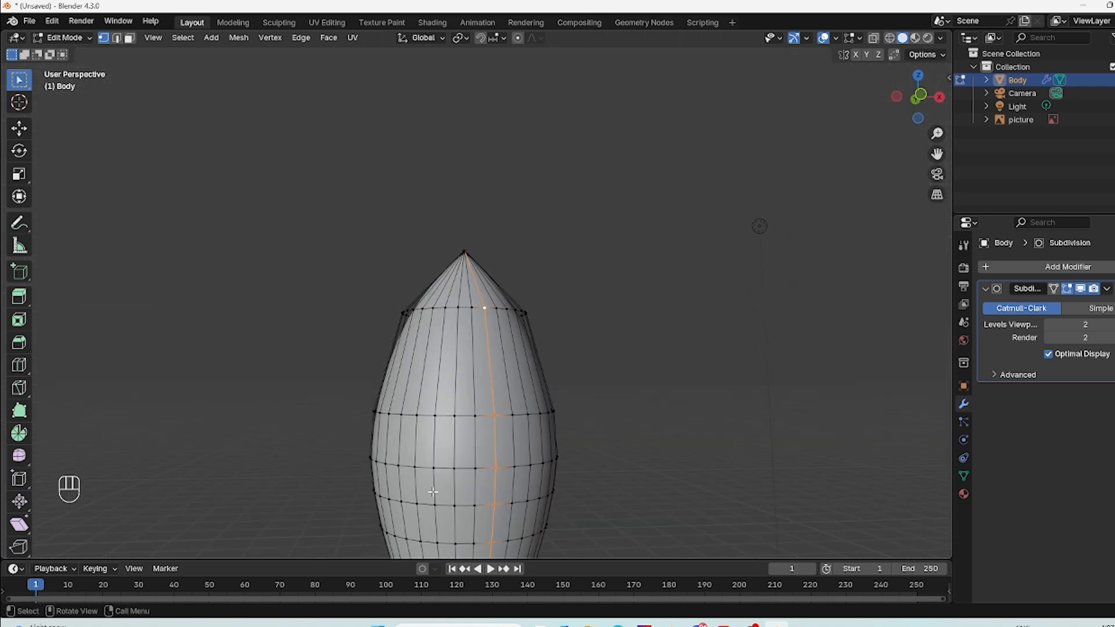
key("KP_1")
scroll(451, 337, "up", 6)
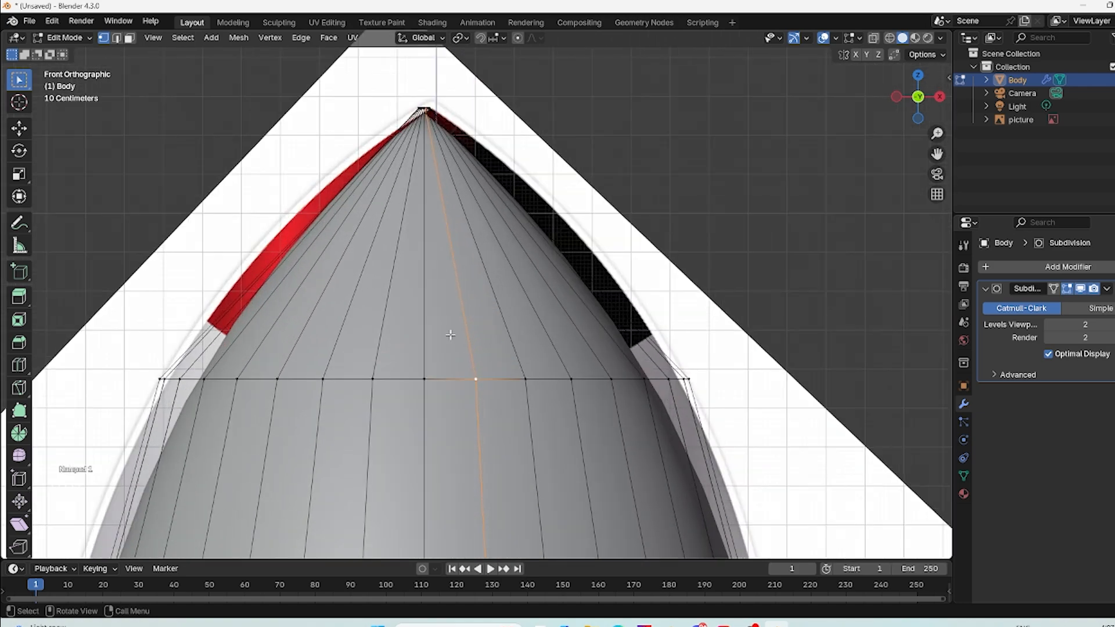
key("ctrl+l")
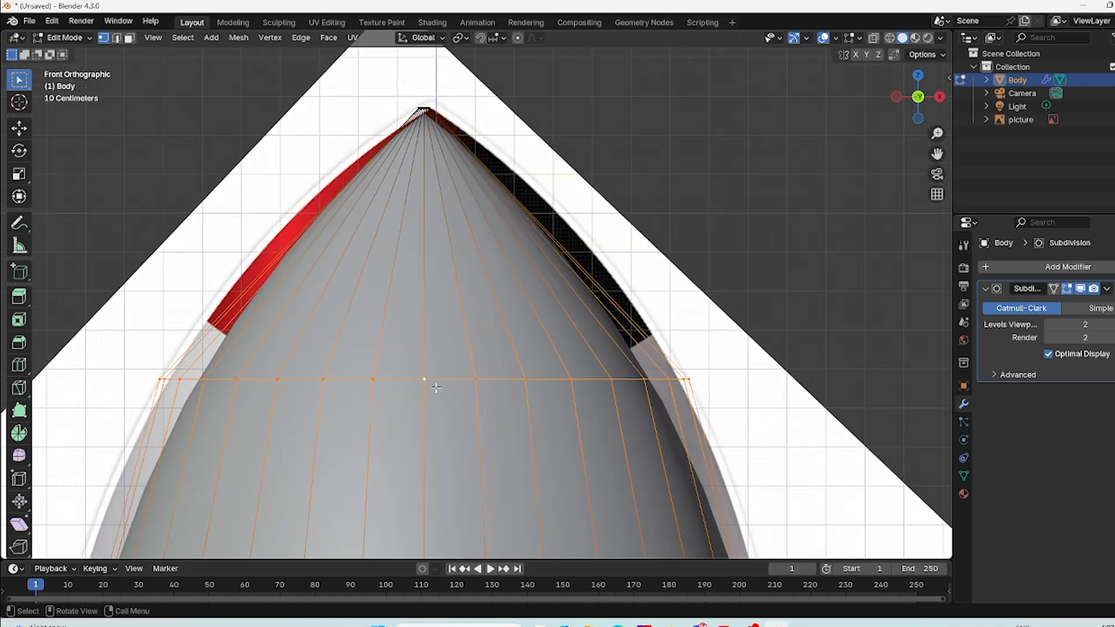
key("s")
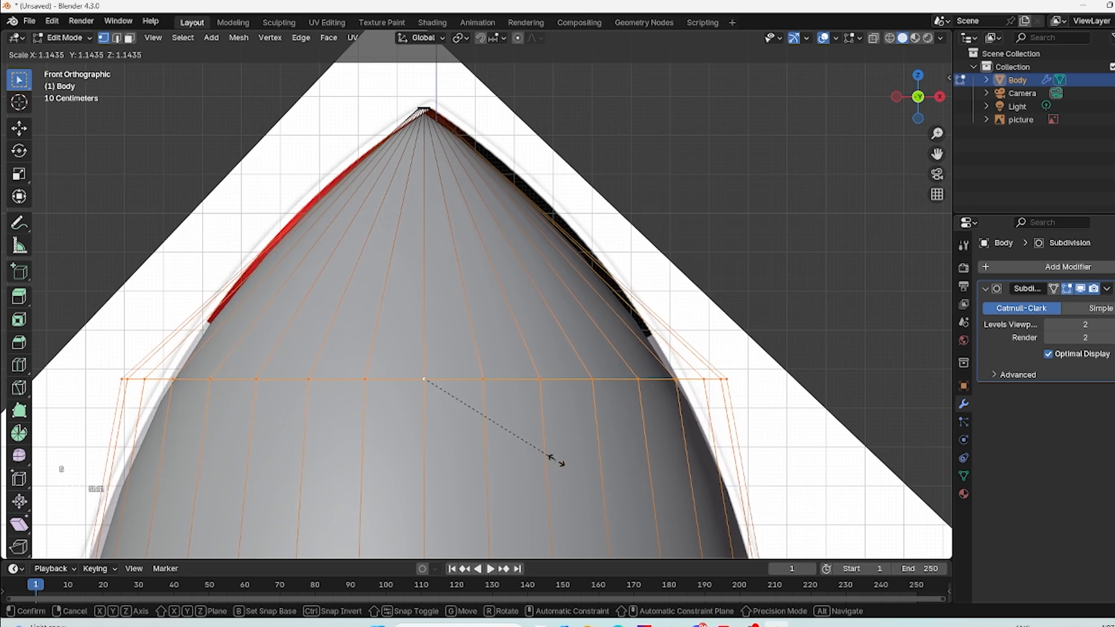
left_click(599, 460)
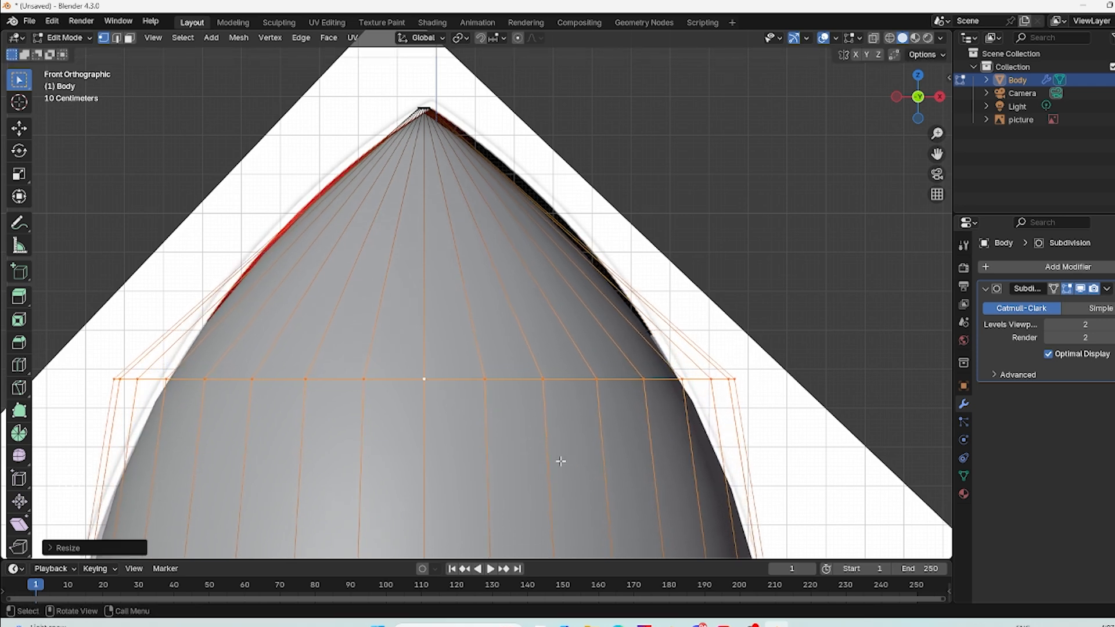
Step: Scale the next ring below, on the upper body, to about 1.04 so the side follows the reference outline
scroll(551, 471, "down", 1)
middle_click_drag(526, 472, 585, 540, "shift")
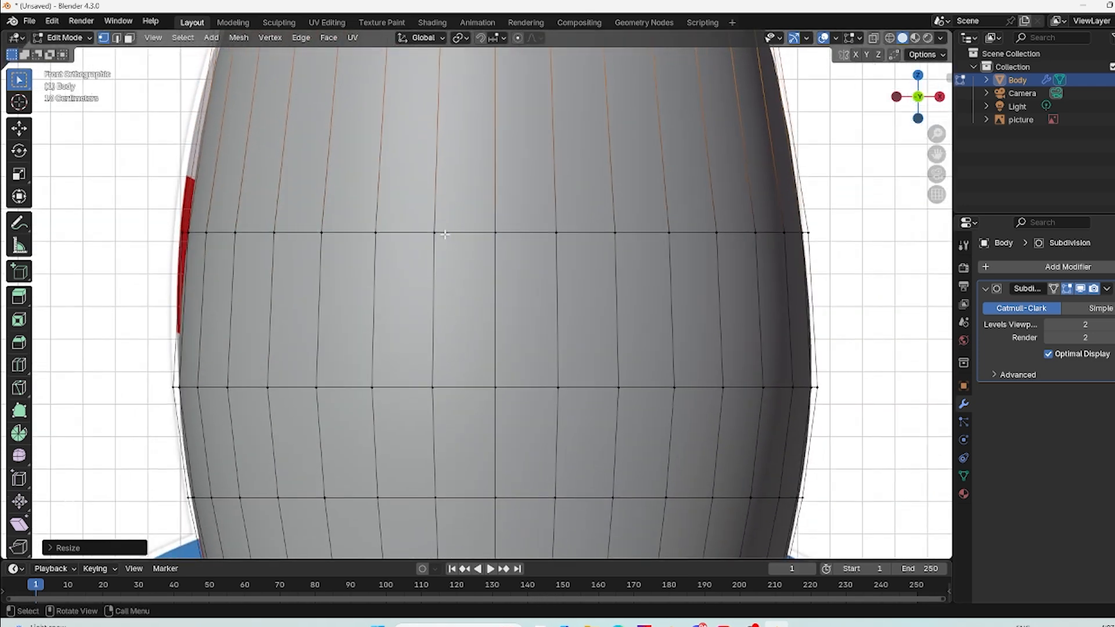
left_click(525, 232, "alt")
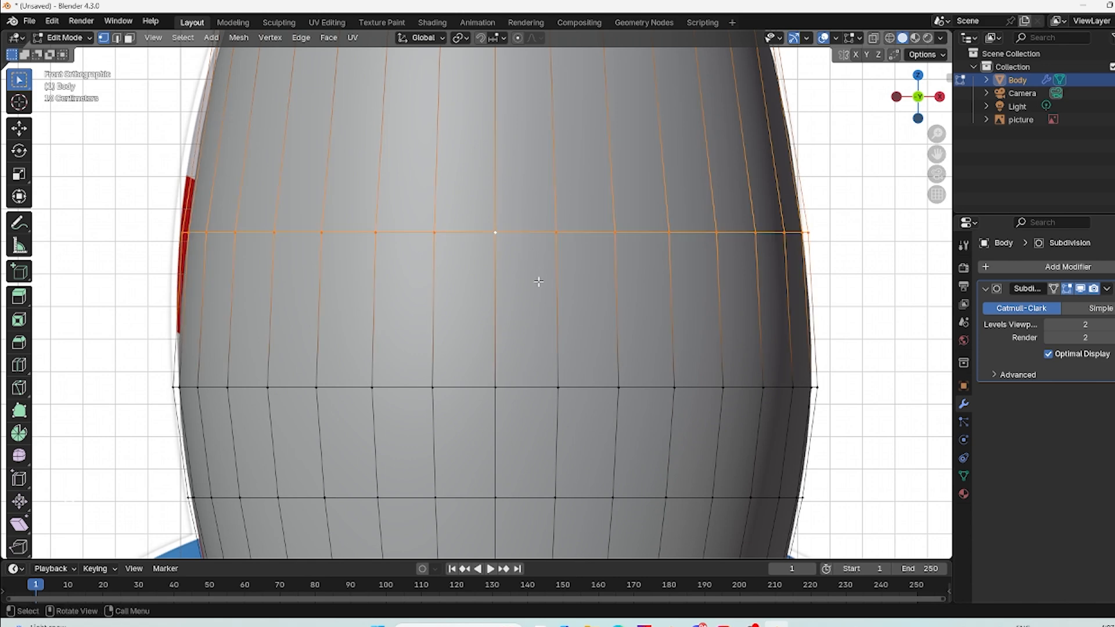
key("s")
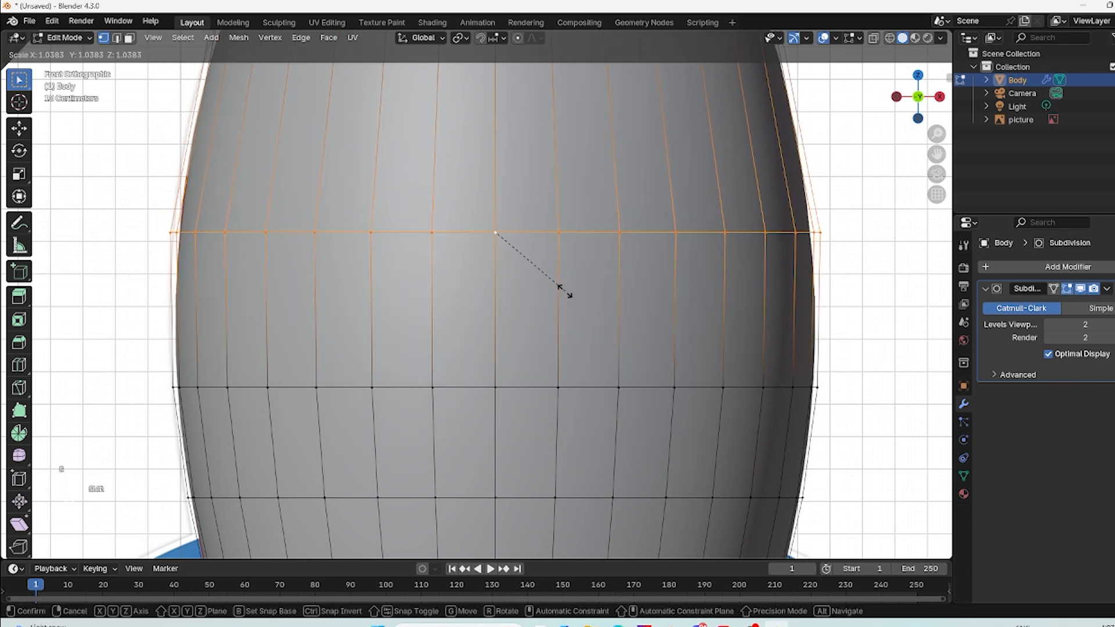
left_click(561, 288)
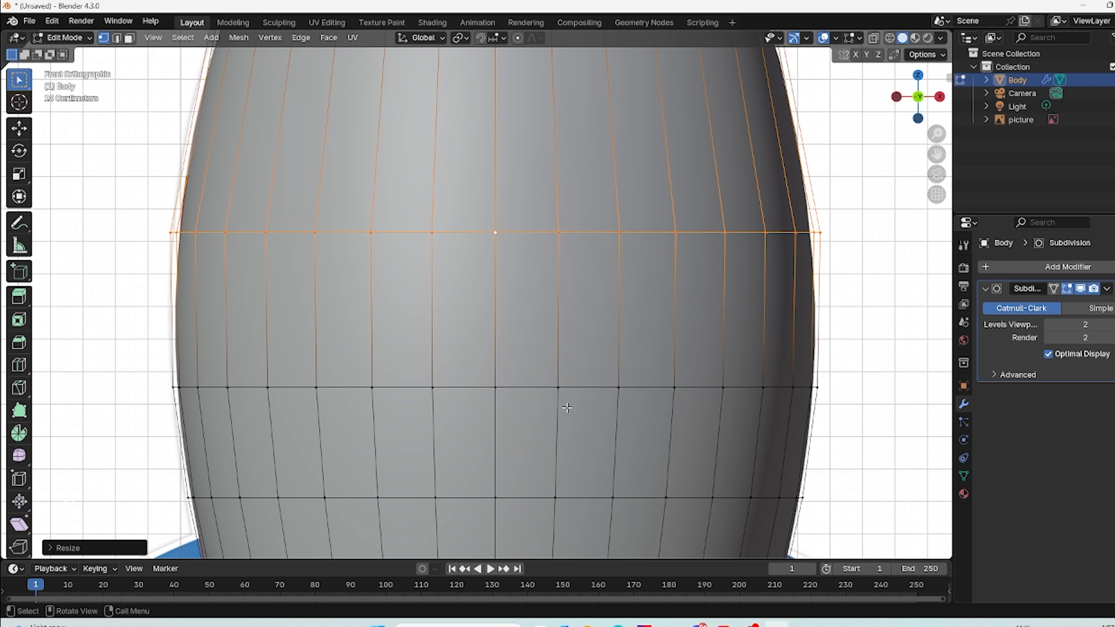
Step: Extrude the Body's bottom edge ring straight down along Z by about 0.1 m over the dark base in the reference
scroll(567, 408, "down", 2)
middle_click_drag(557, 413, 536, 191, "shift")
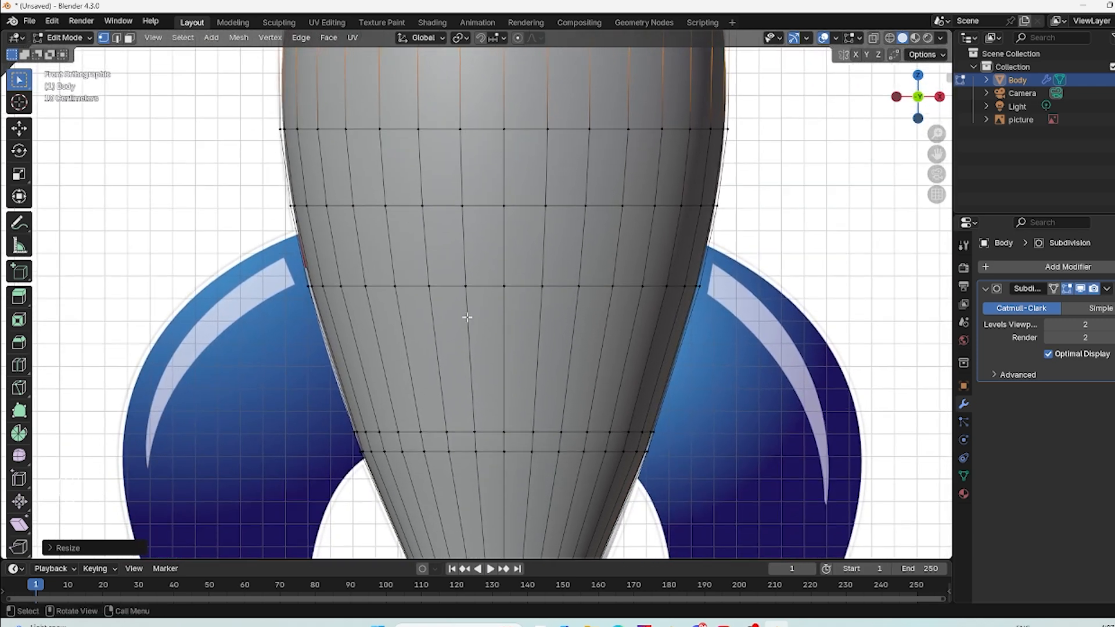
scroll(464, 343, "up", 1)
middle_click_drag(451, 338, 496, 135, "shift")
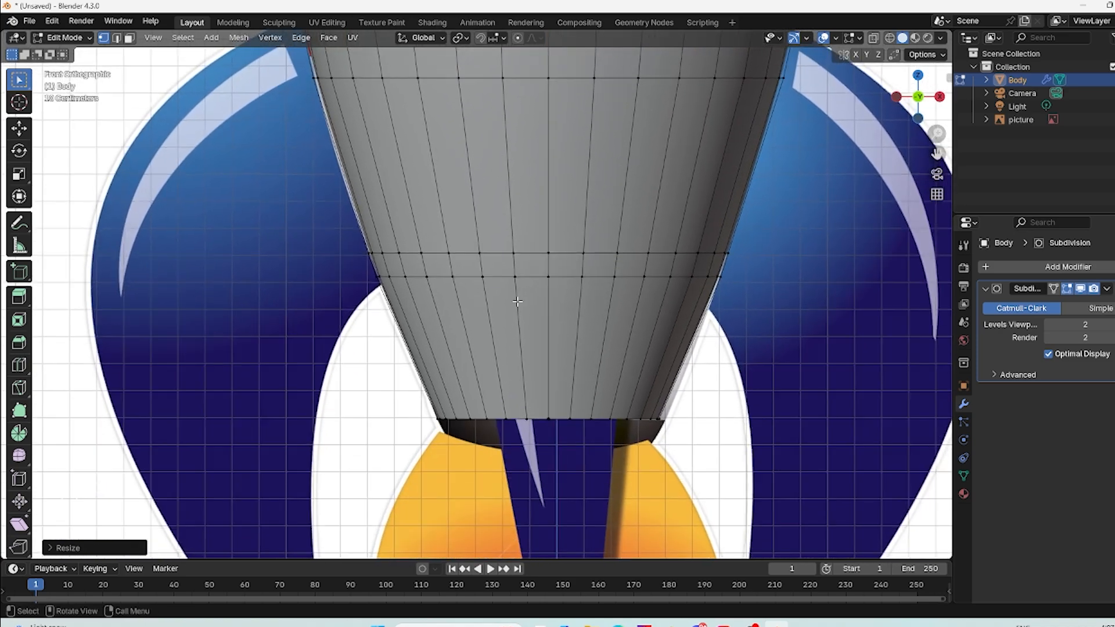
left_click(563, 416, "alt")
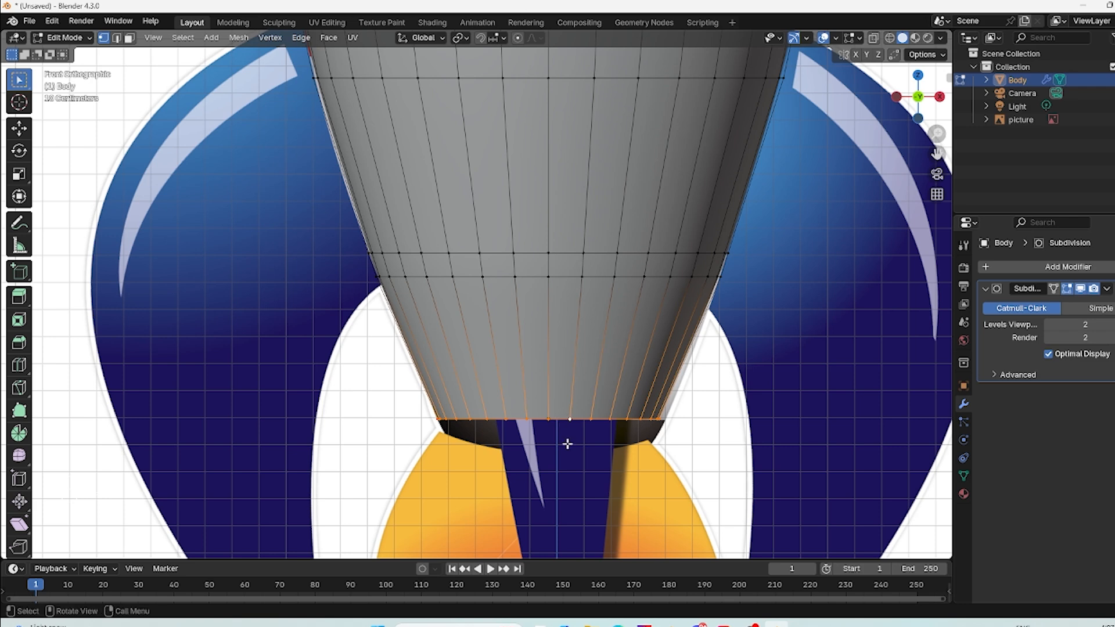
key("g")
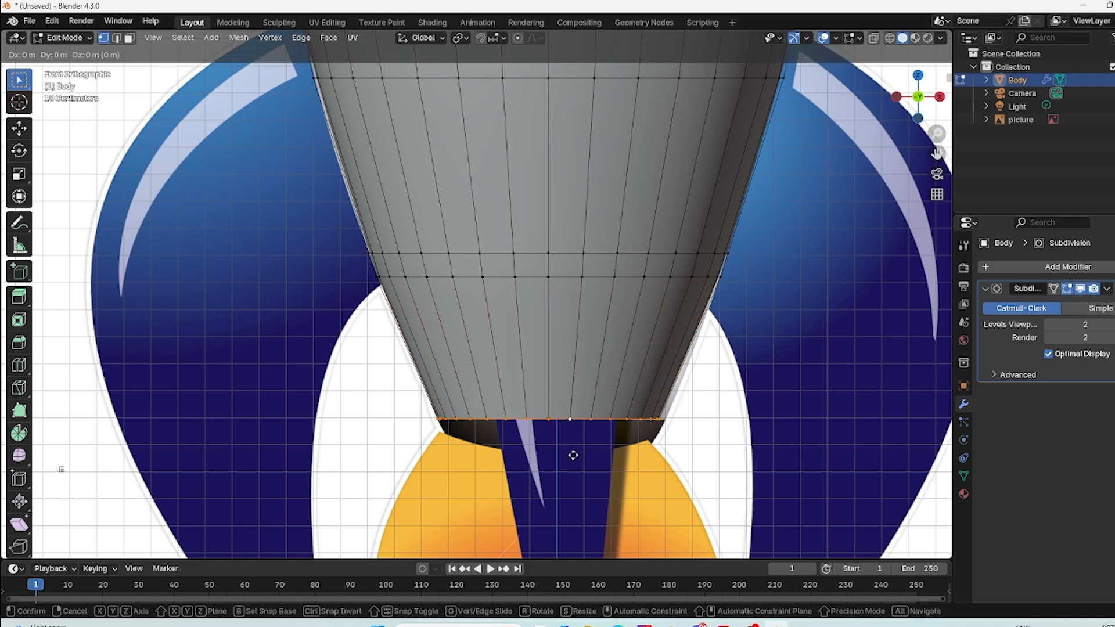
key("z")
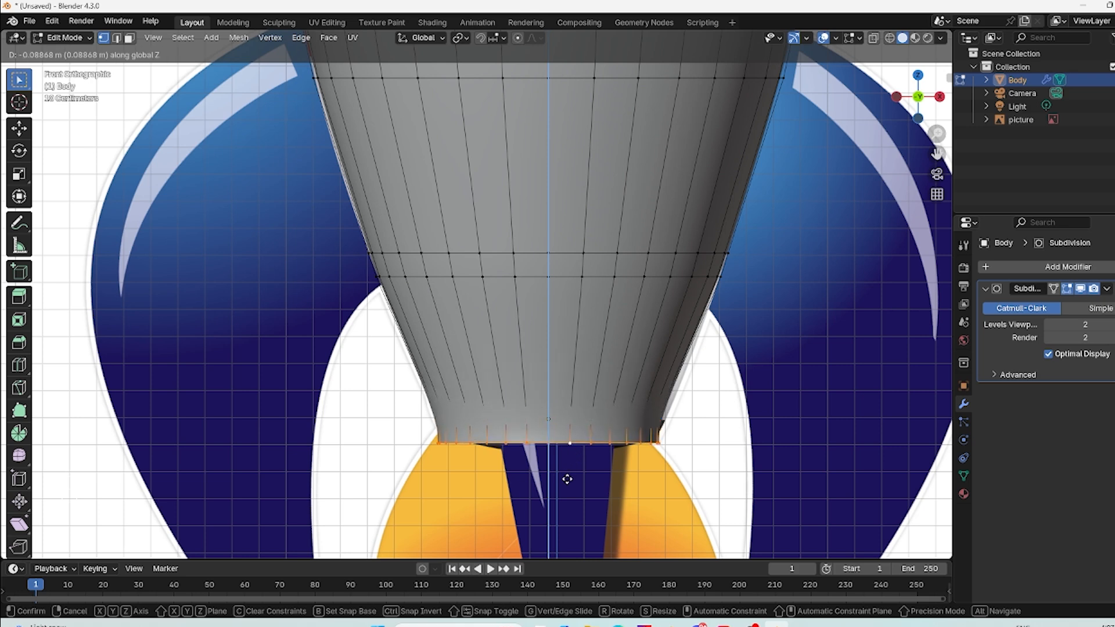
left_click(566, 480)
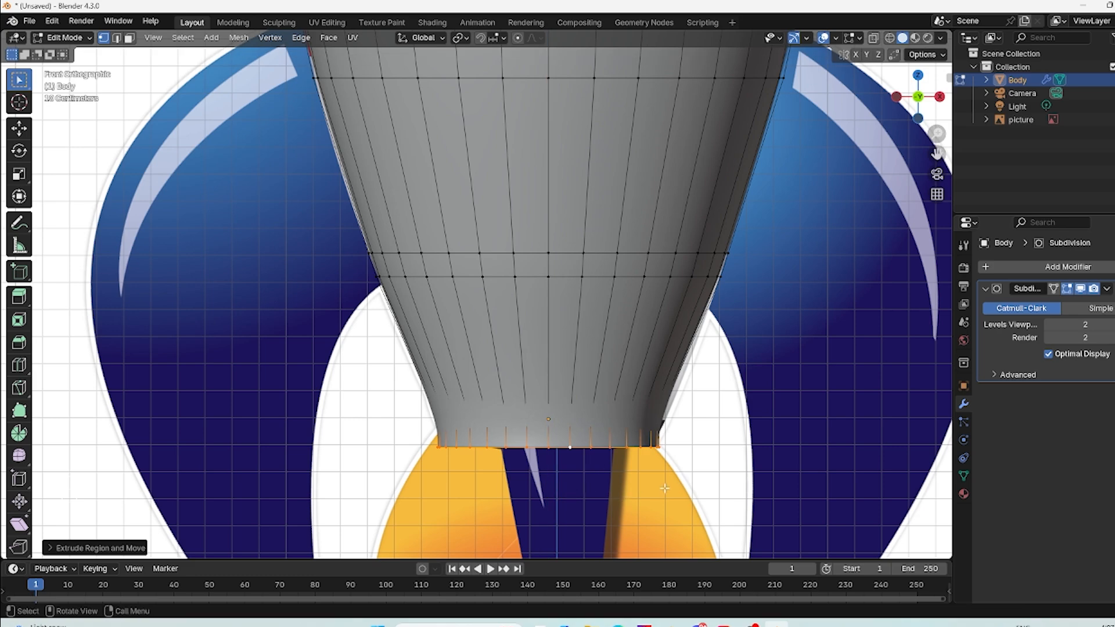
Step: Inspect the extruded base ring of the Body from below and the side, then return to the front view
middle_click_drag(642, 489, 682, 374)
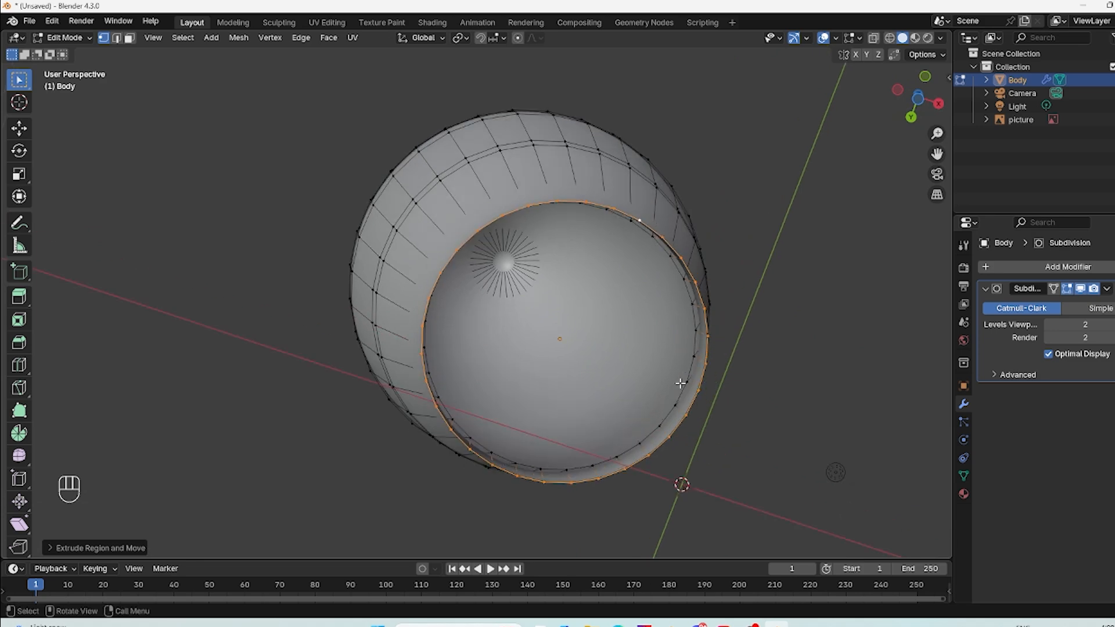
middle_click_drag(674, 350, 585, 463)
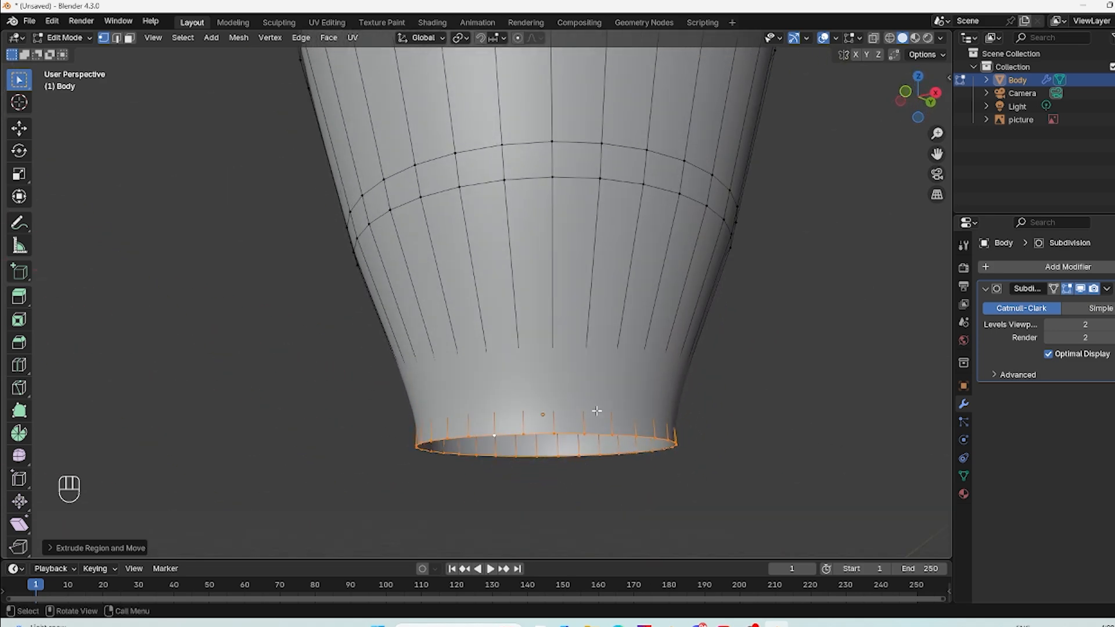
key("ctrl+z")
scroll(567, 420, "down", 2)
scroll(567, 421, "down", 3)
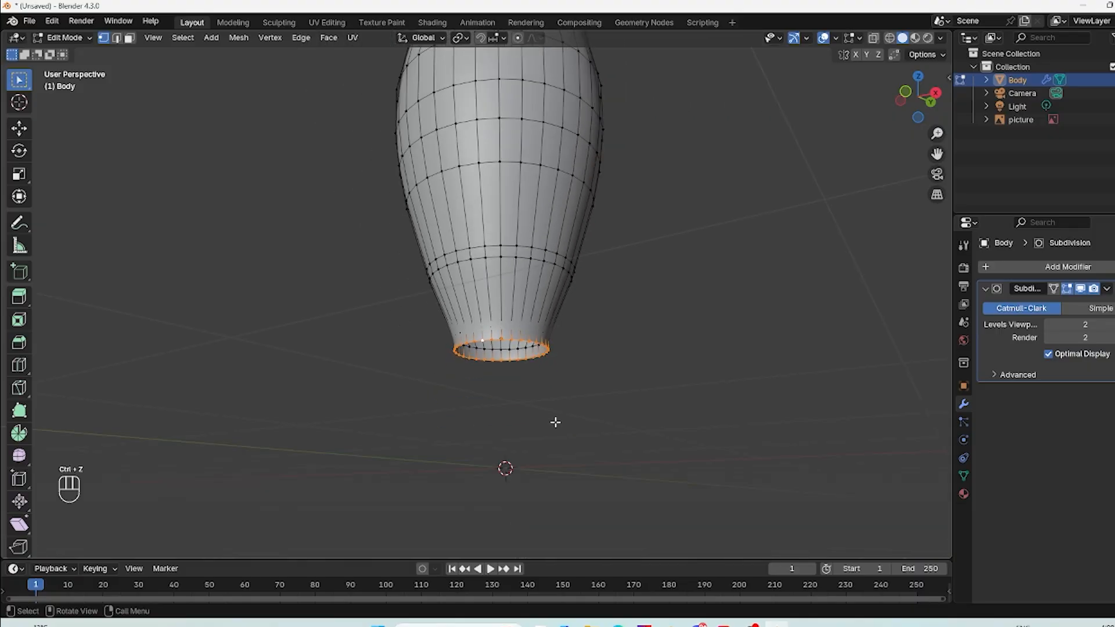
key("KP_1")
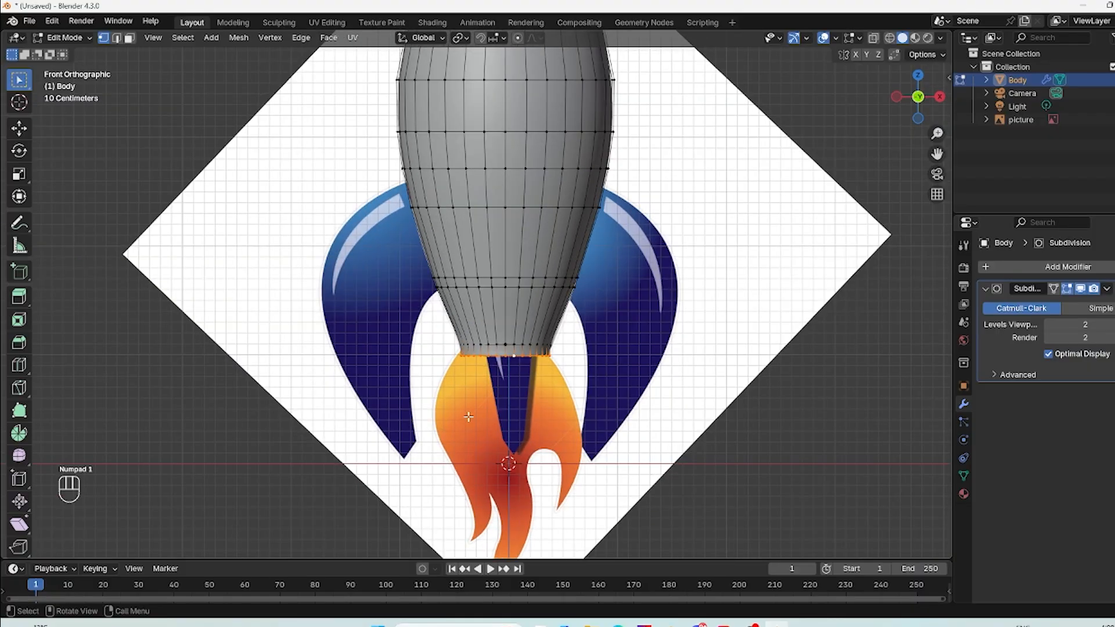
scroll(550, 360, "up", 3)
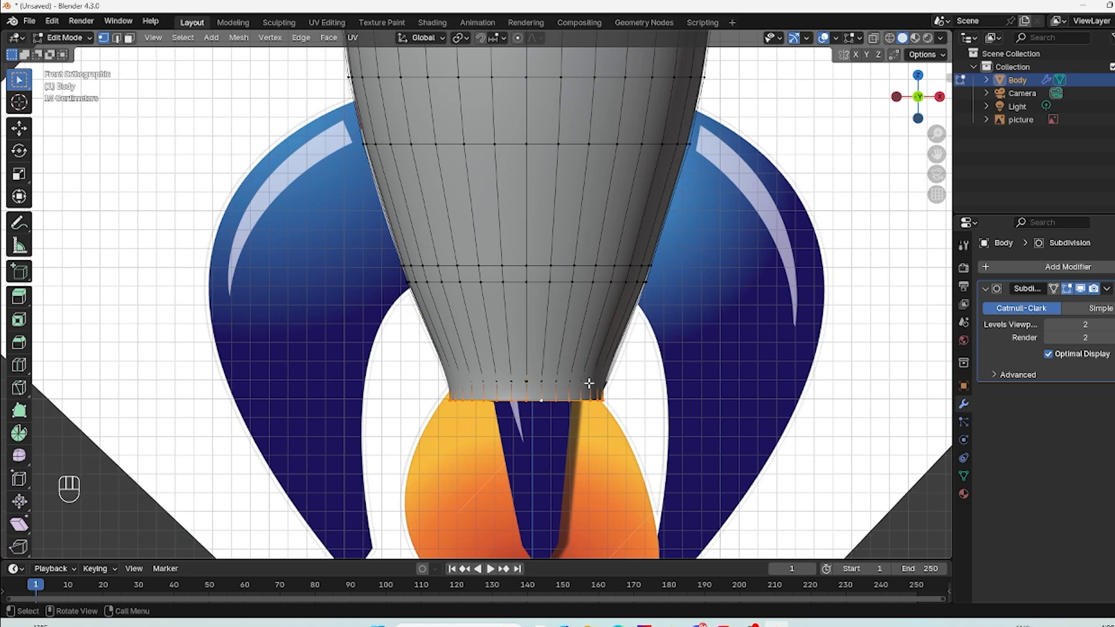
Step: Switch the viewport shading to Rendered
key("z")
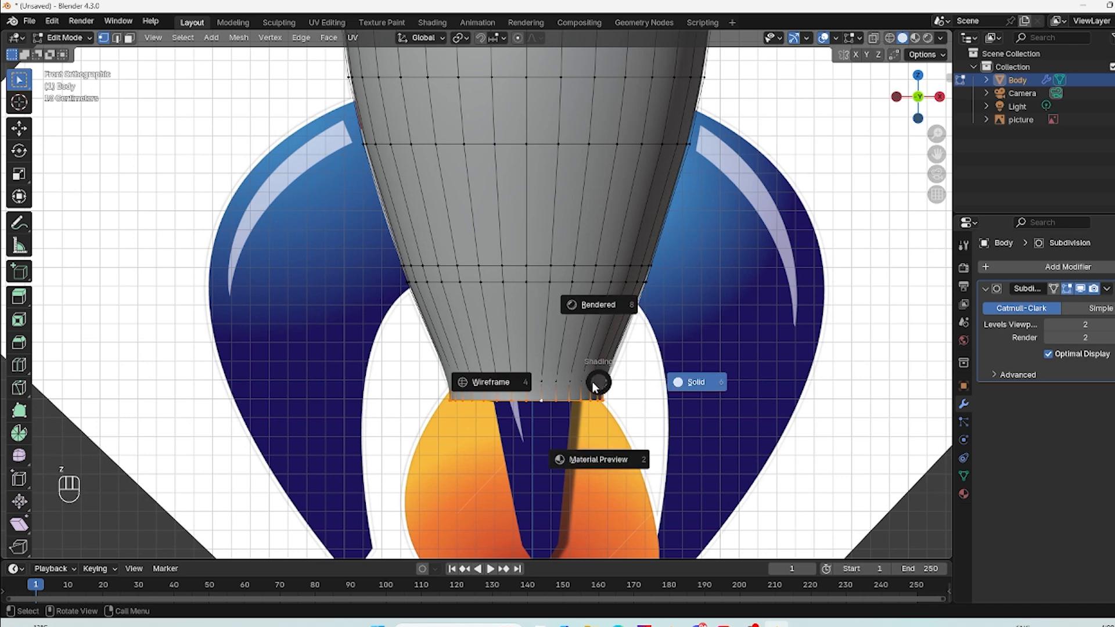
key("z")
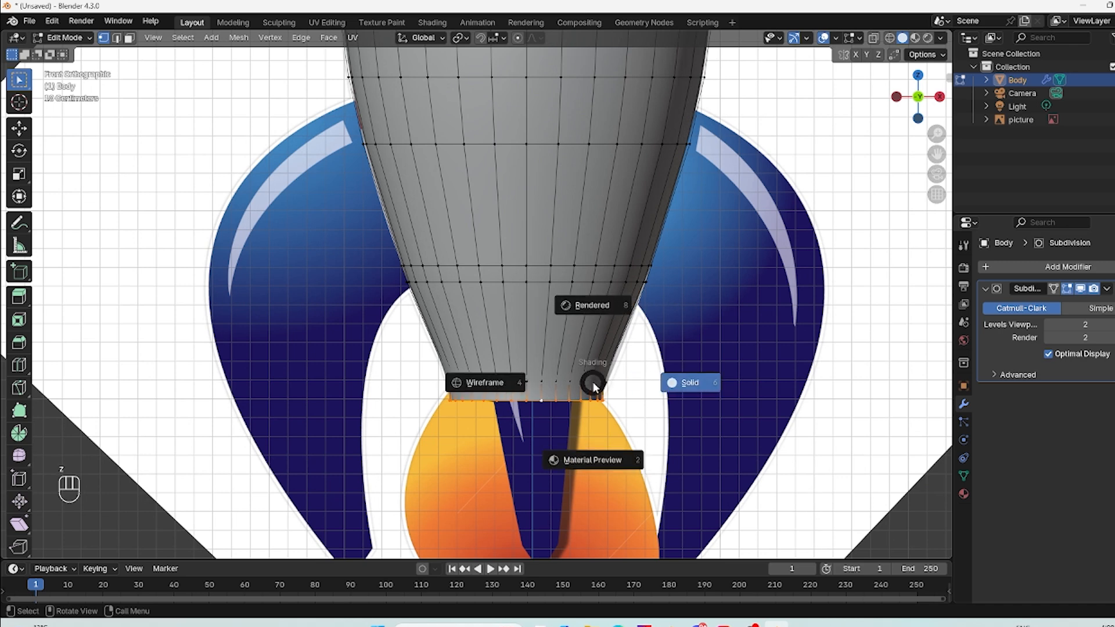
left_click(498, 383)
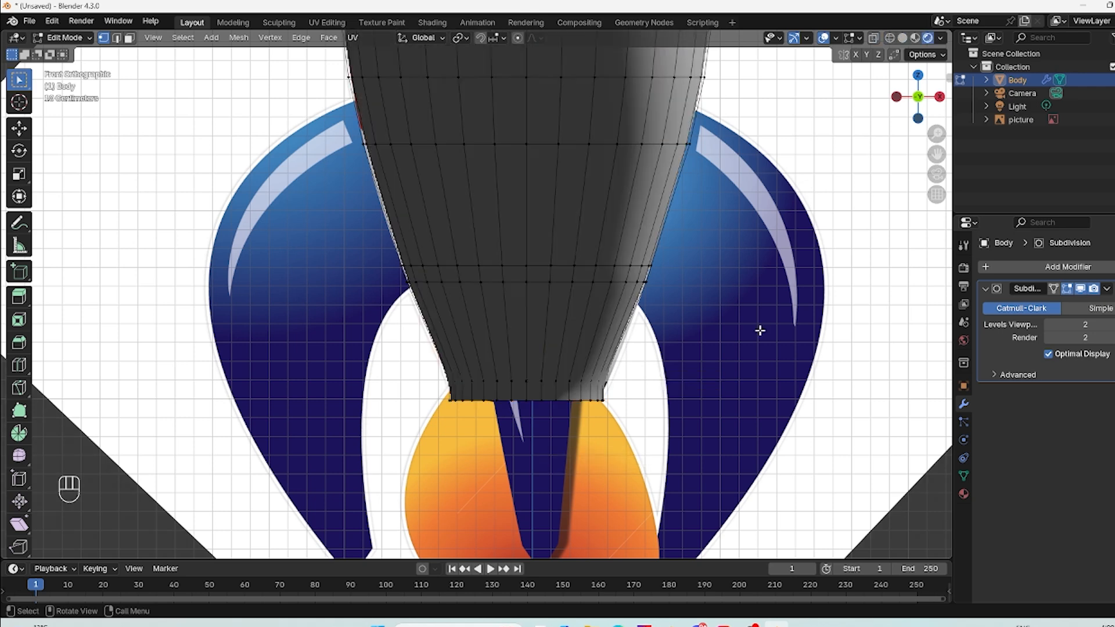
Step: Save the file as Rocketship.blend in the Blender projects folder
key("ctrl+s")
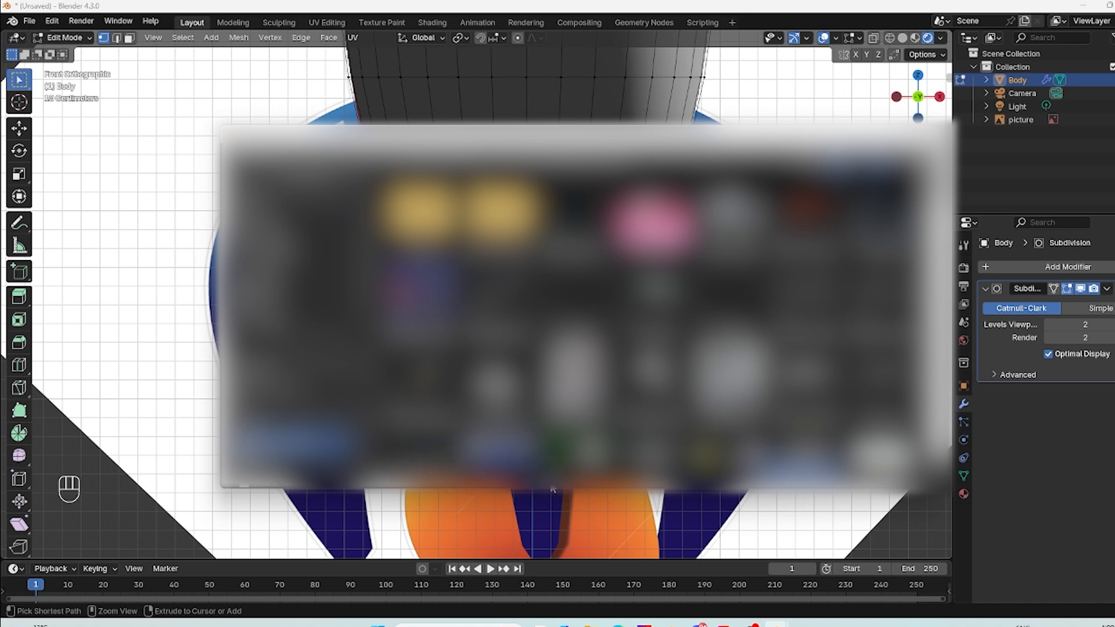
left_click(782, 468)
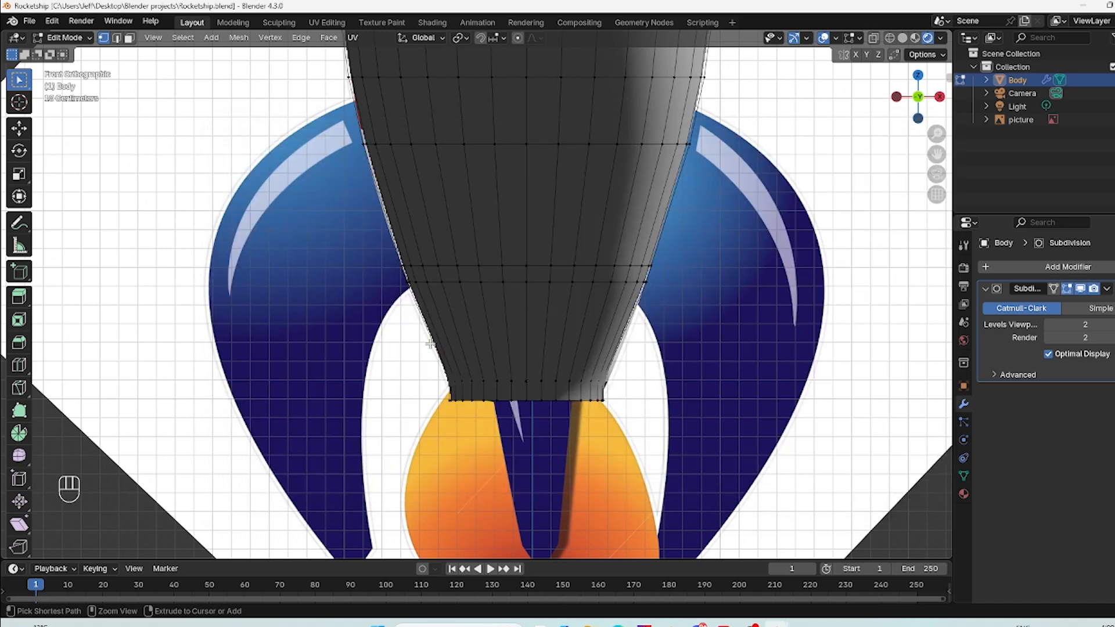
Step: In Edit Mode, add one centred loop cut around the short extruded band at the bottom of the Body
scroll(513, 343, "up", 2)
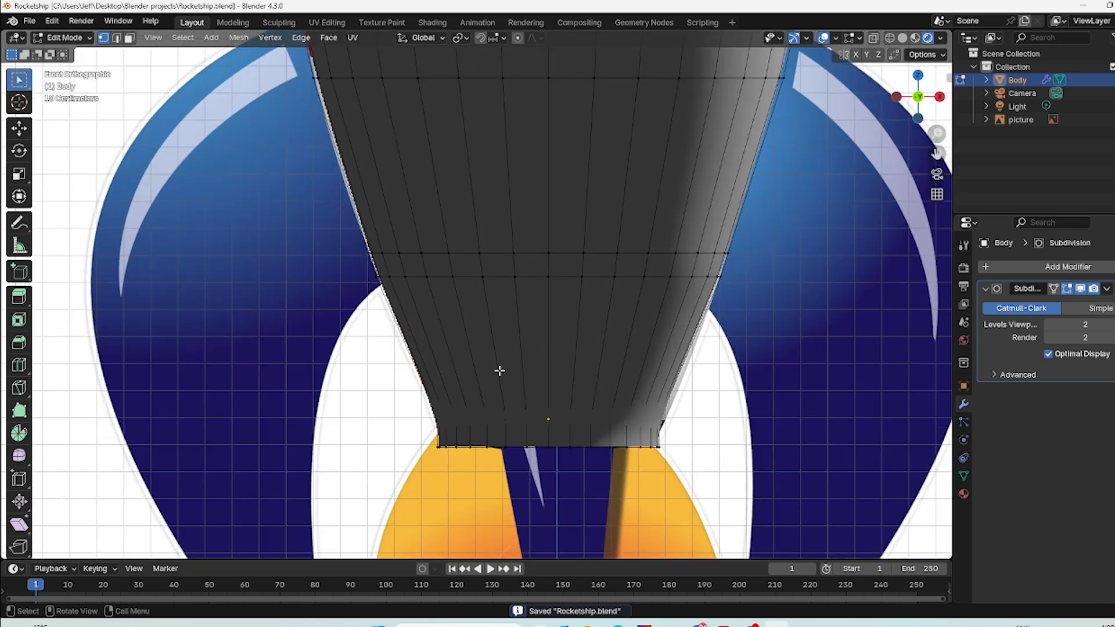
key("Tab")
key("Tab")
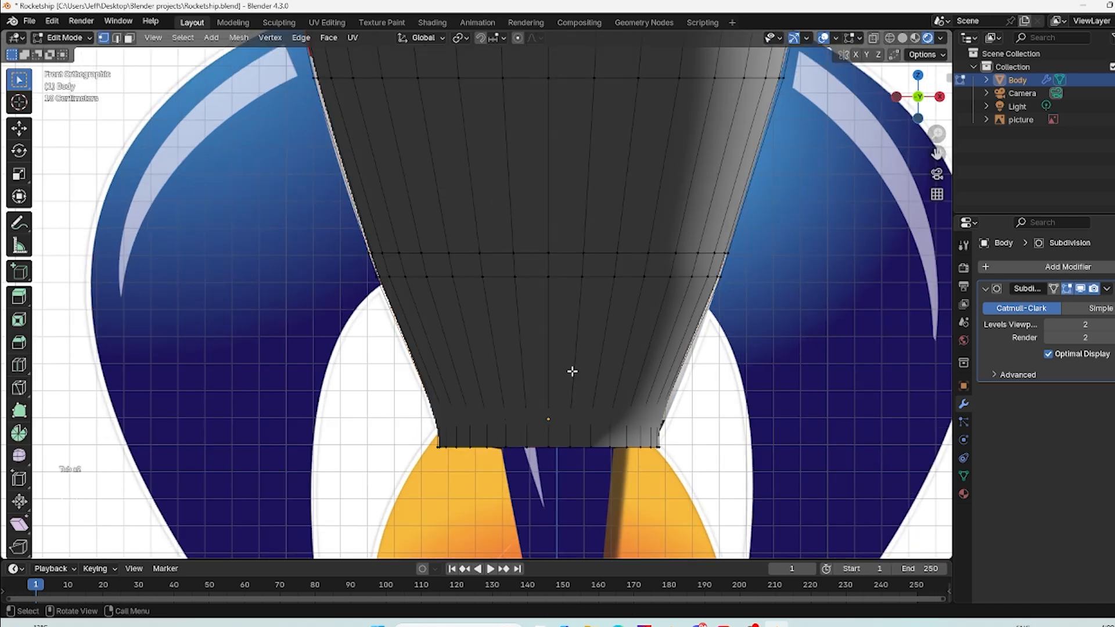
left_click(563, 446)
key("ctrl+r")
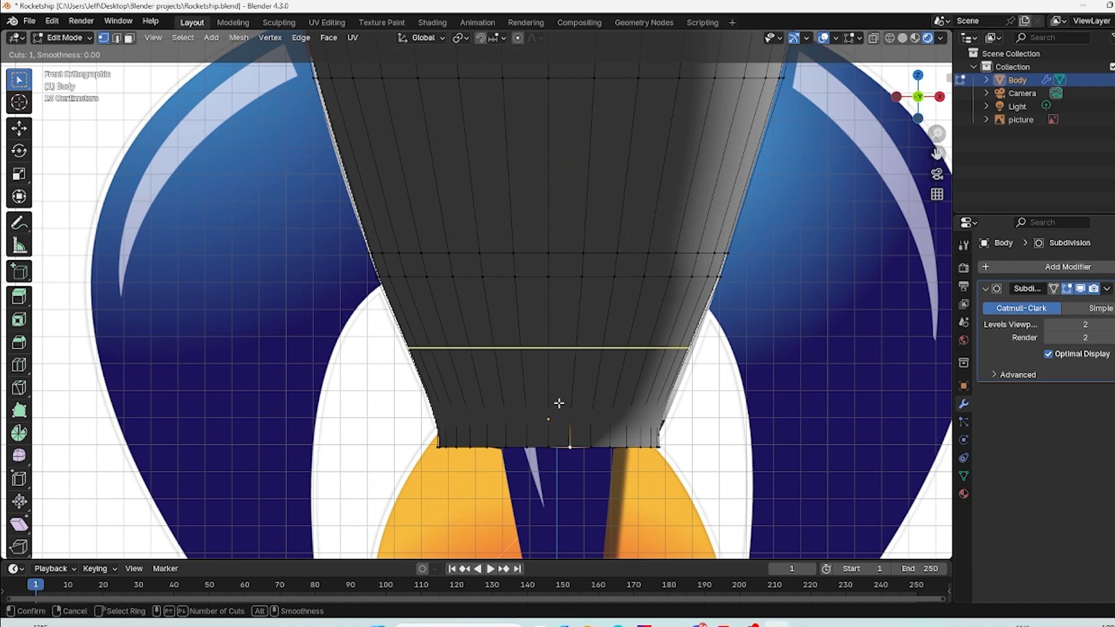
left_click(561, 438)
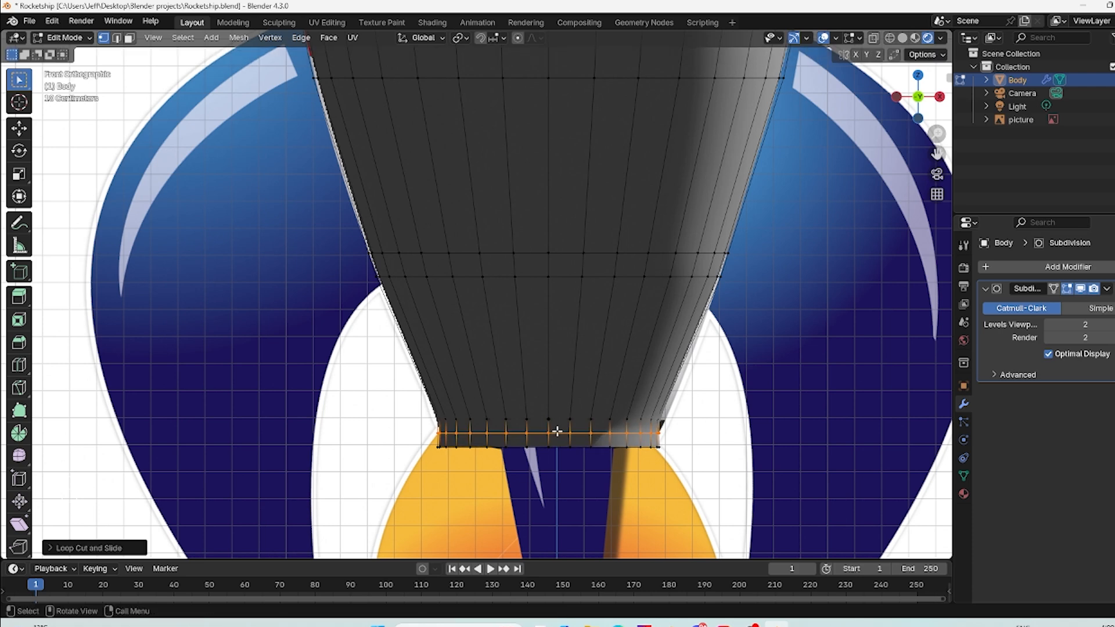
Step: Edge-slide the new loop by 1.0 to the band's upper edge and check the base from an angle
key("g")
key("g")
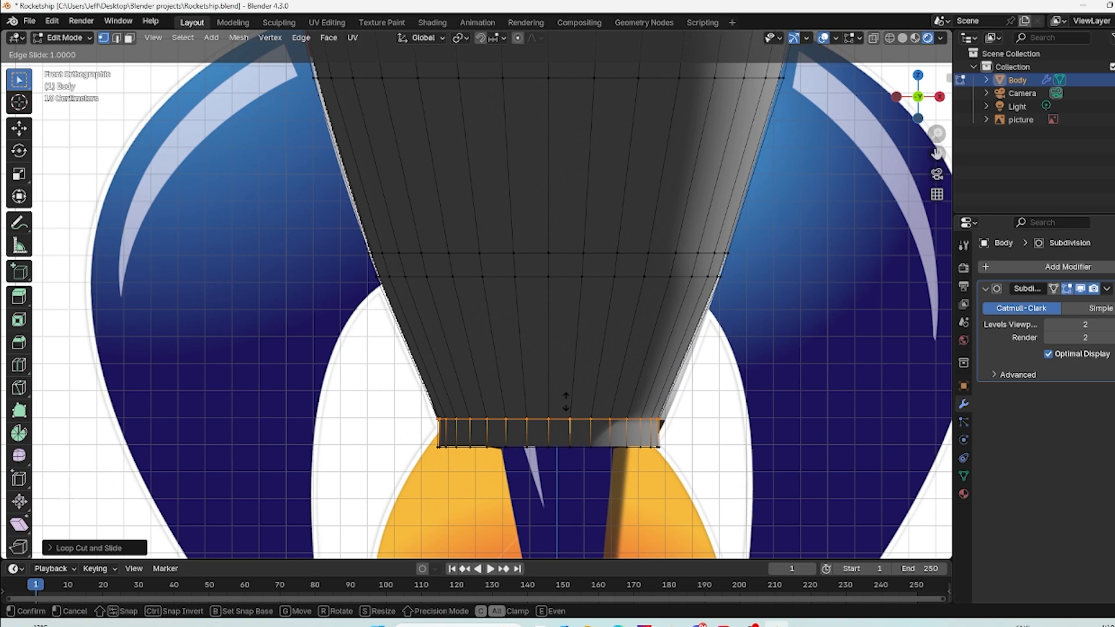
left_click(566, 401)
scroll(660, 418, "up", 3)
middle_click_drag(660, 418, 586, 414)
scroll(488, 406, "down", 3)
scroll(613, 442, "up", 1)
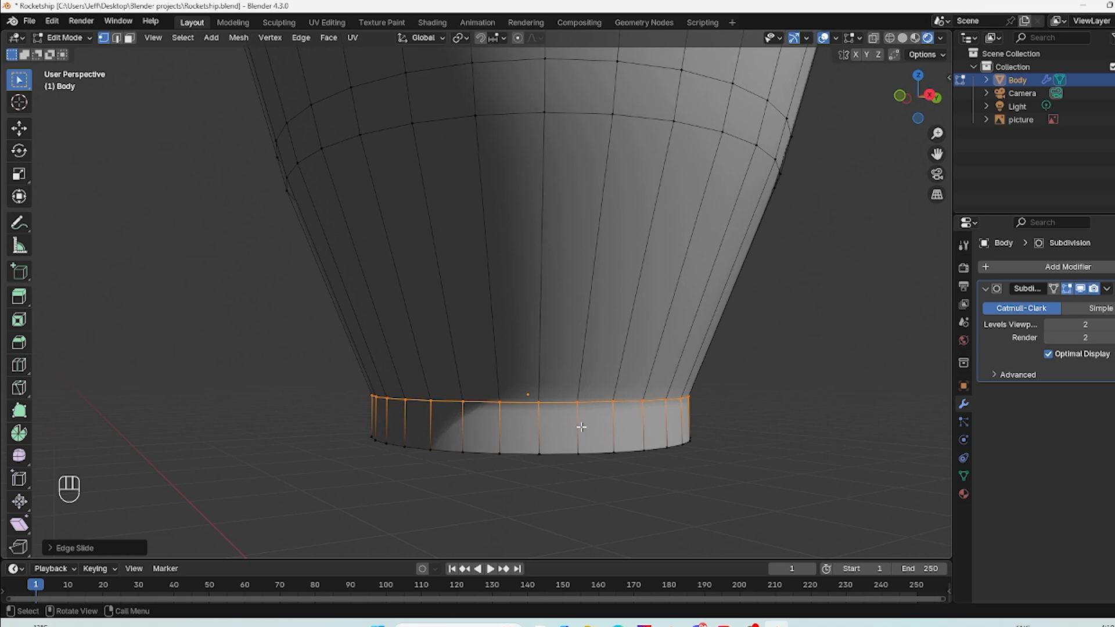
Step: Try a second loop cut with an edge slide in the base band, and undo back to the centred first loop
key("ctrl+r")
left_click(582, 427)
left_click(661, 414)
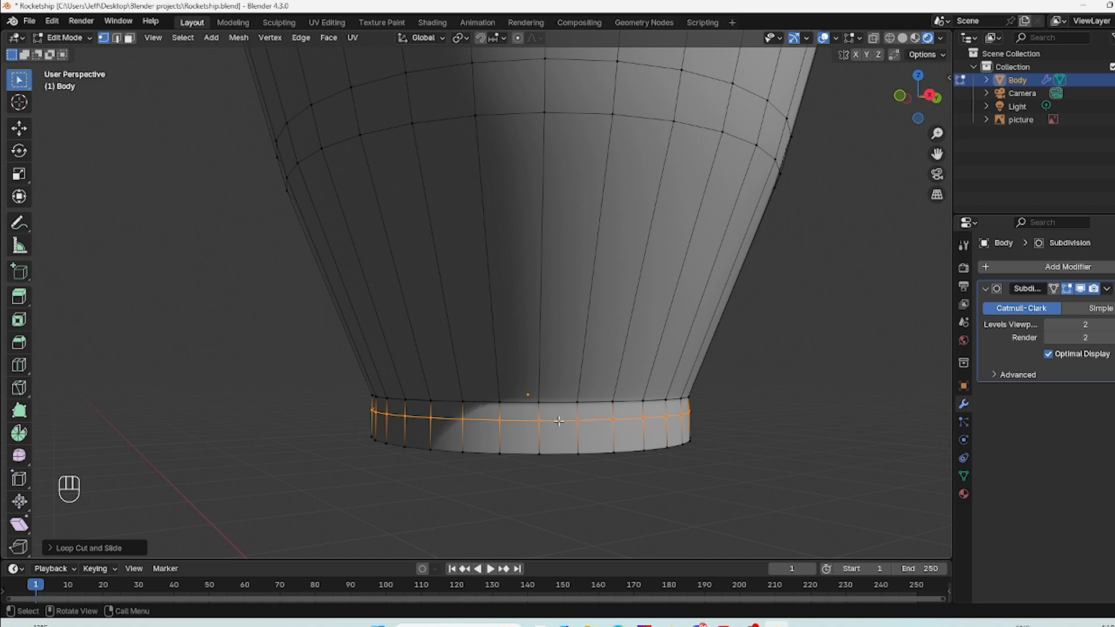
key("g")
key("g")
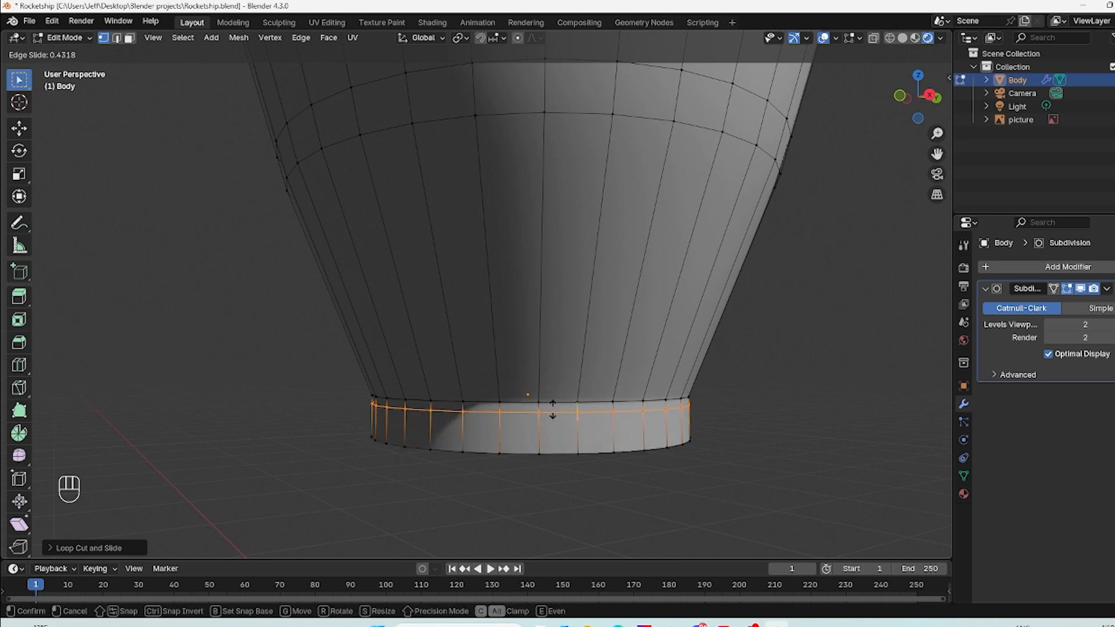
left_click(552, 427)
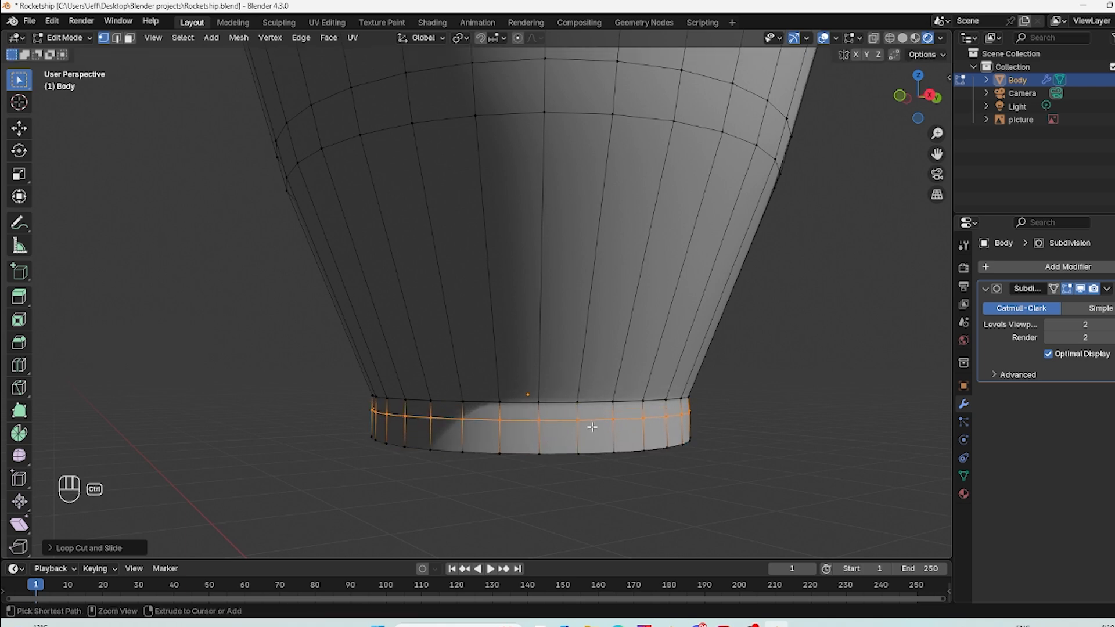
key("ctrl+z")
key("ctrl+z")
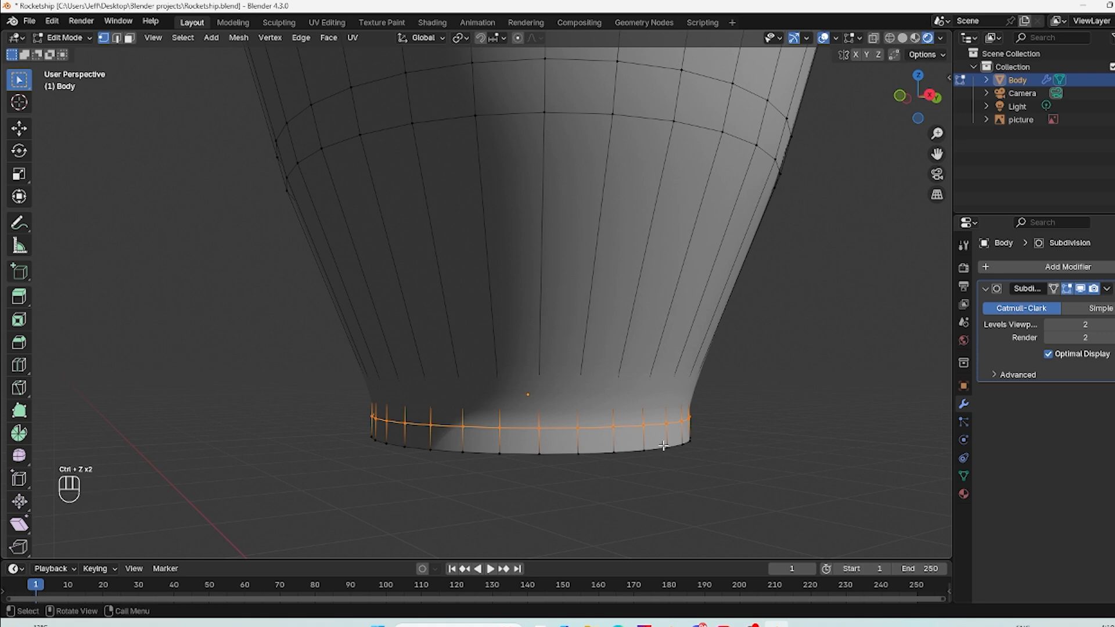
Step: Select the whole centred loop in the base band and edge-slide it up onto the band's upper edge to sharpen the transition
left_click(571, 423)
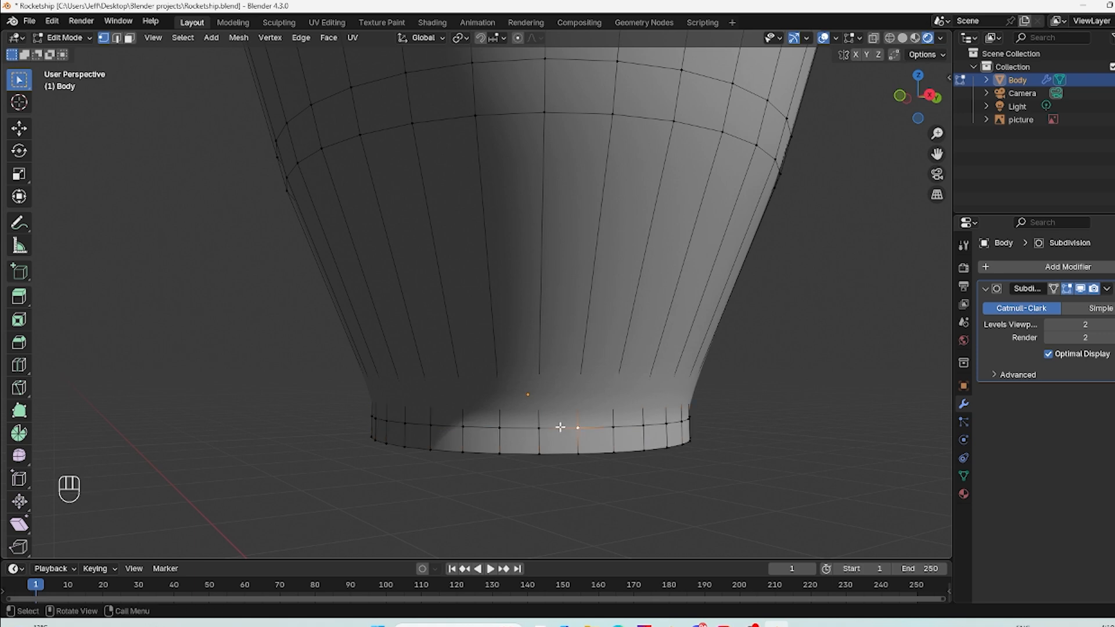
left_click(560, 428, "alt")
key("g")
key("g")
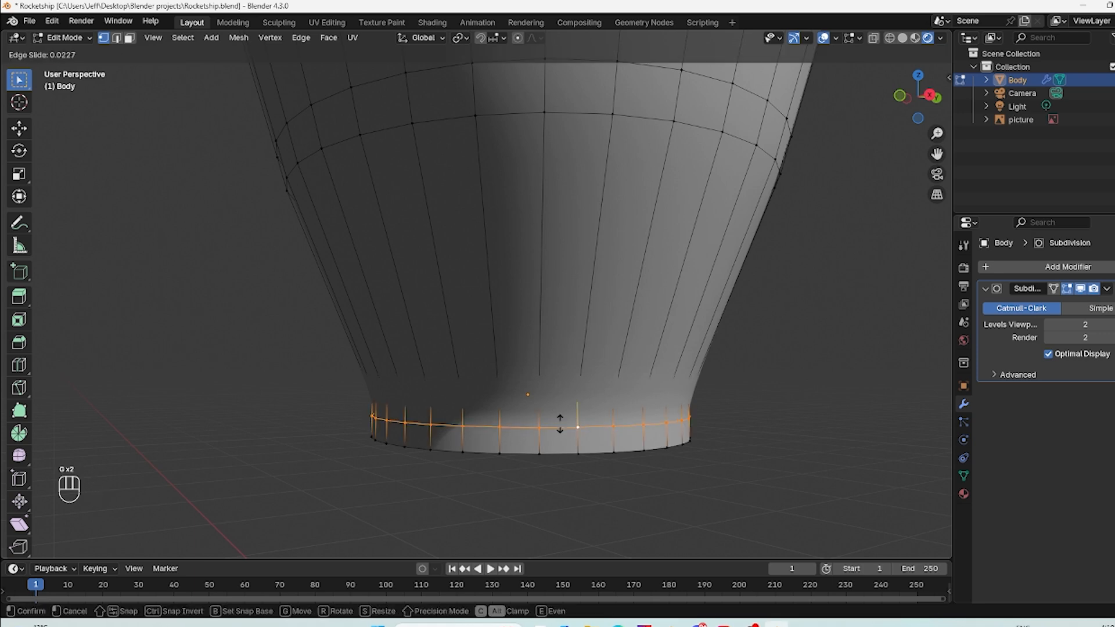
left_click(563, 383)
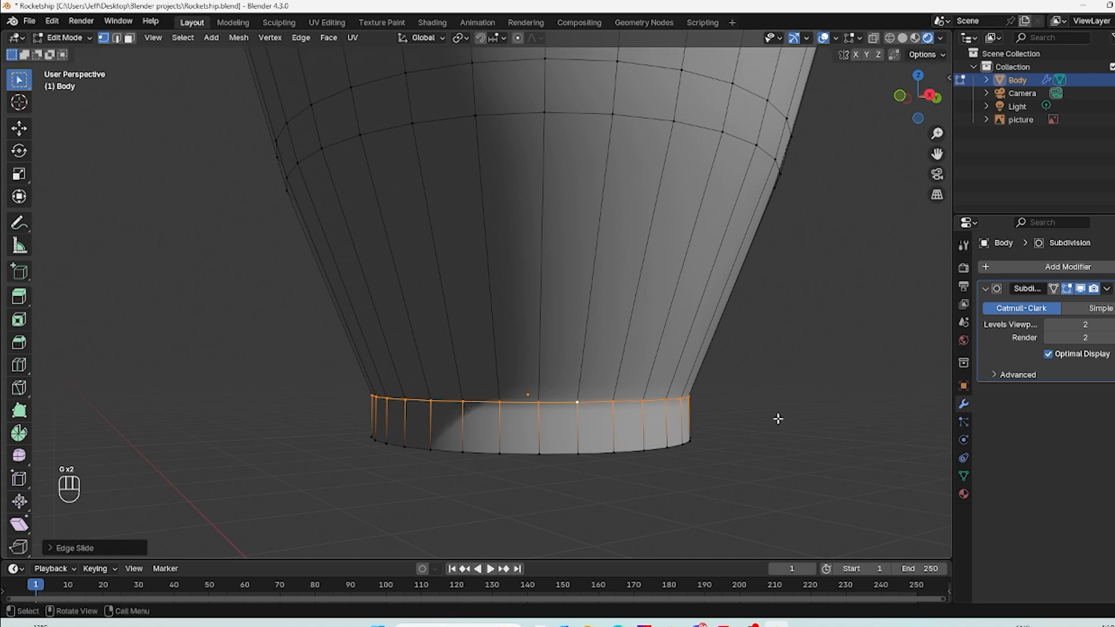
Step: Return to Object Mode and compare the whole Body with the reference outline in the front view
key("alt+z")
mouse_move(724, 421)
middle_mouse_down()
mouse_move(809, 448)
mouse_move(868, 417)
middle_mouse_up()
key("KP_1")
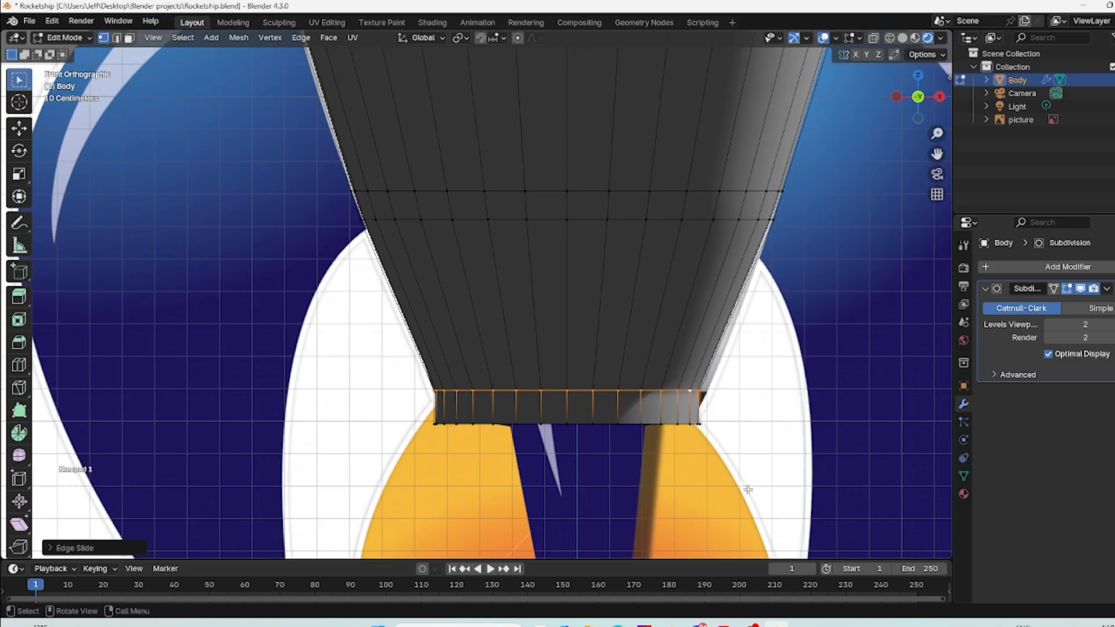
scroll(731, 391, "down", 2)
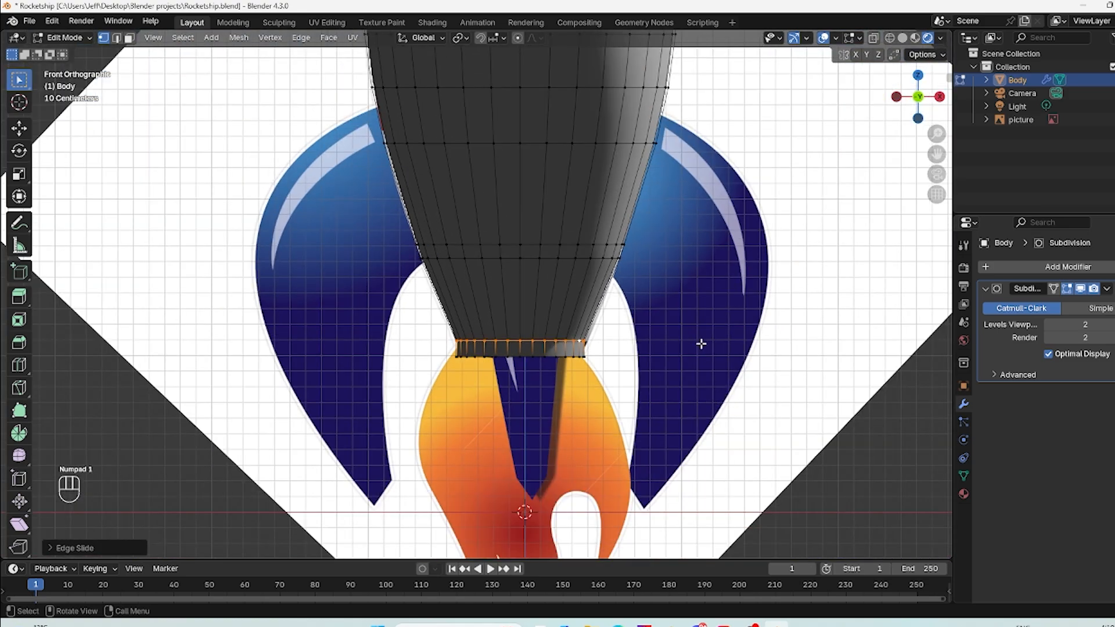
middle_click_drag(692, 344, 682, 621, "shift")
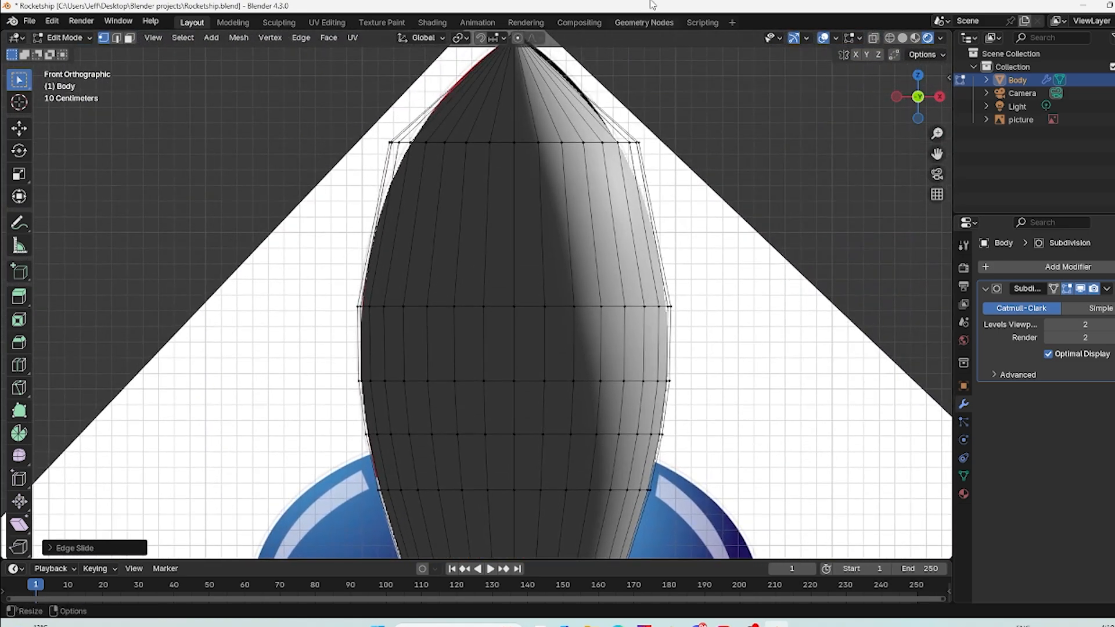
scroll(589, 215, "down", 2)
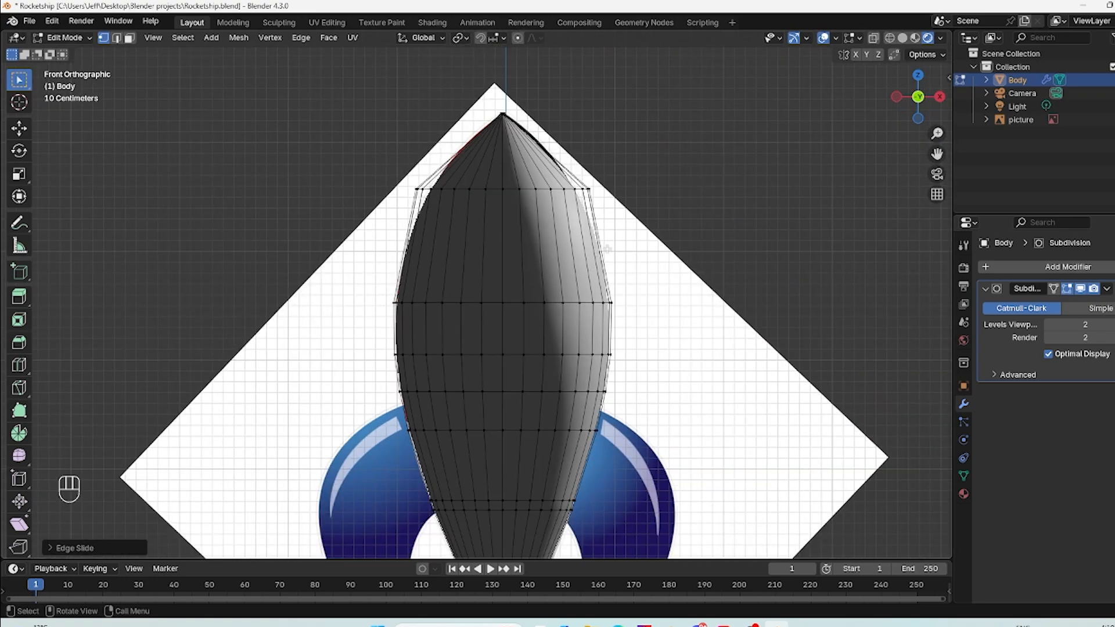
key("Tab")
middle_click_drag(676, 284, 781, 294)
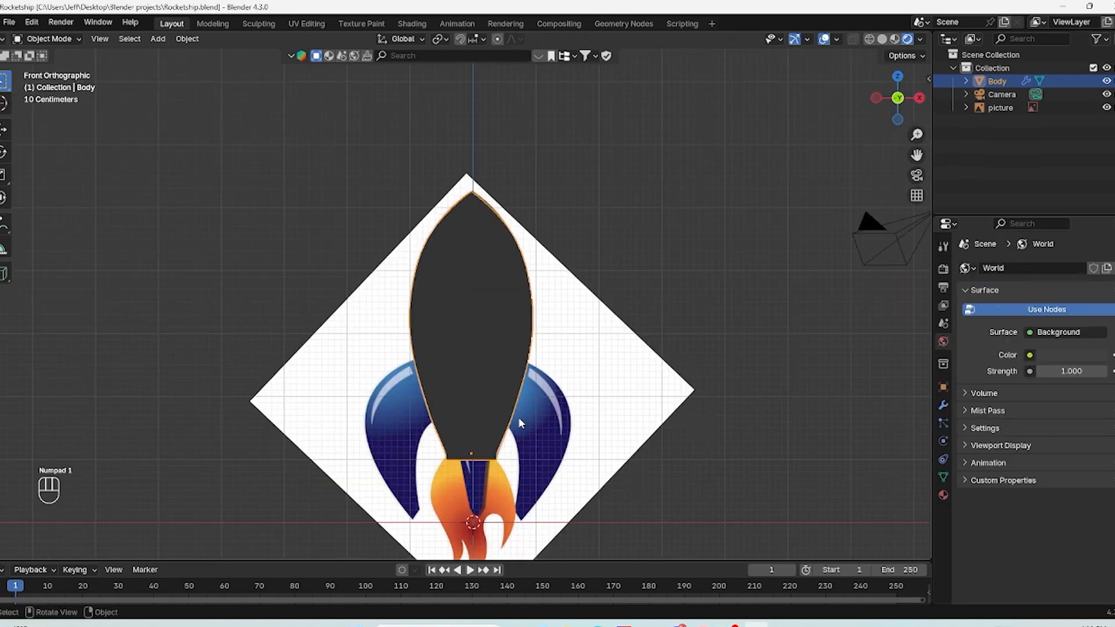
scroll(510, 382, "up", 2)
scroll(510, 386, "down", 1)
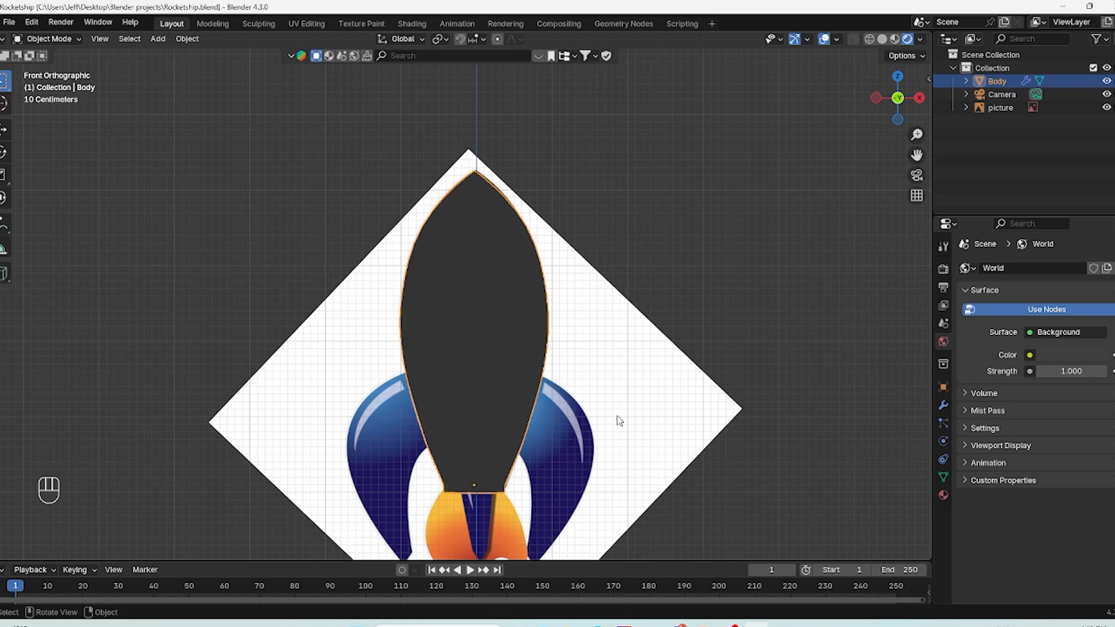
Step: Hide the Body object to uncover the rocket in the reference picture
left_click(503, 364)
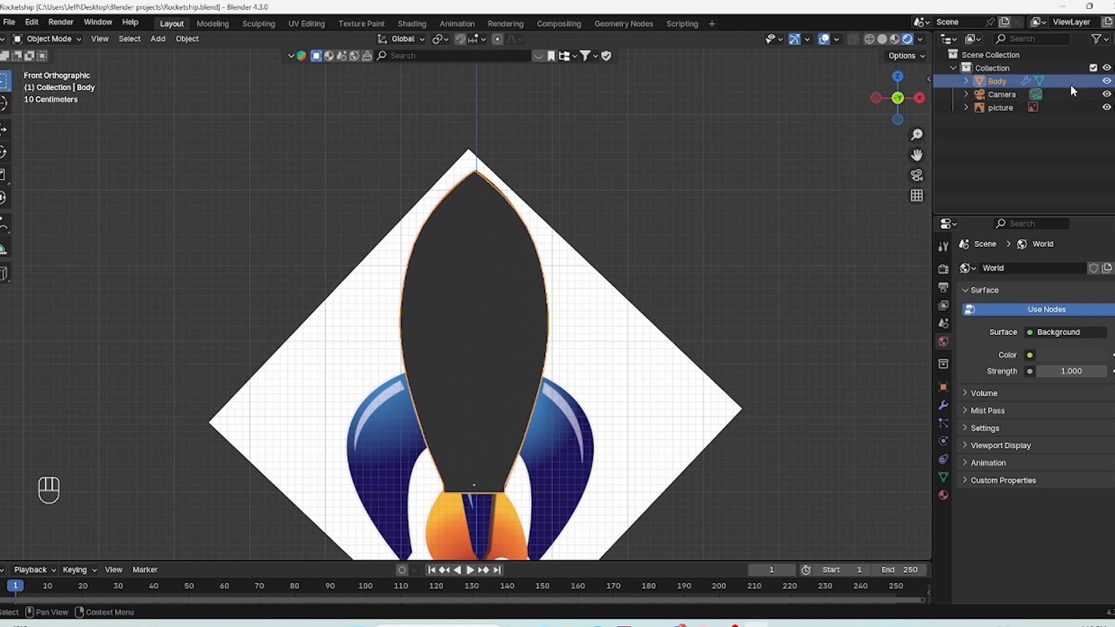
left_click(1107, 82)
left_click(1107, 82)
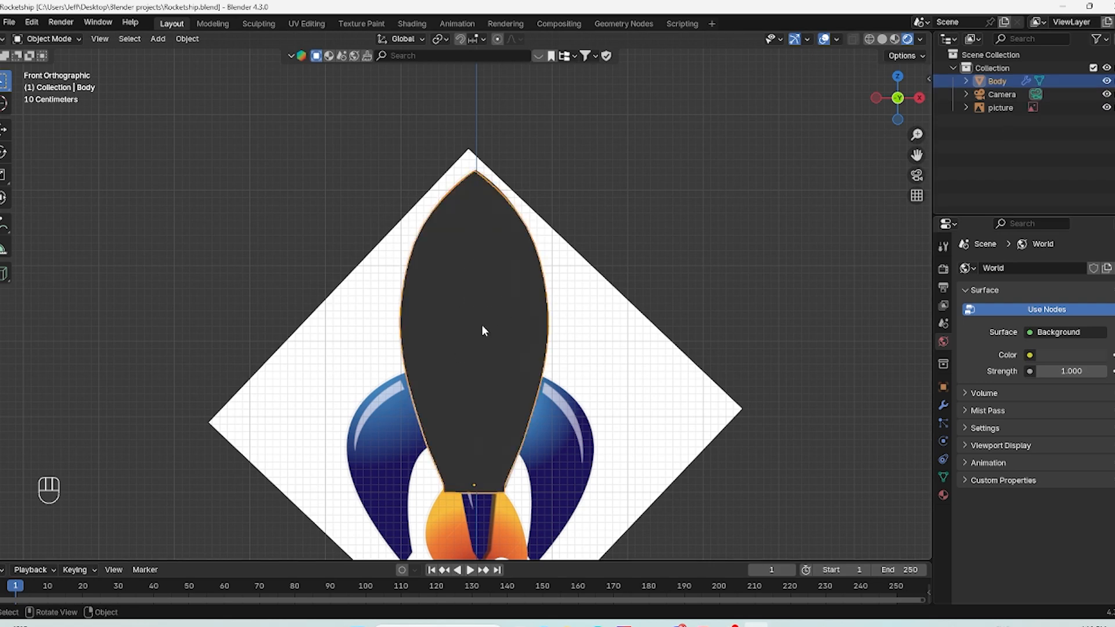
key("h")
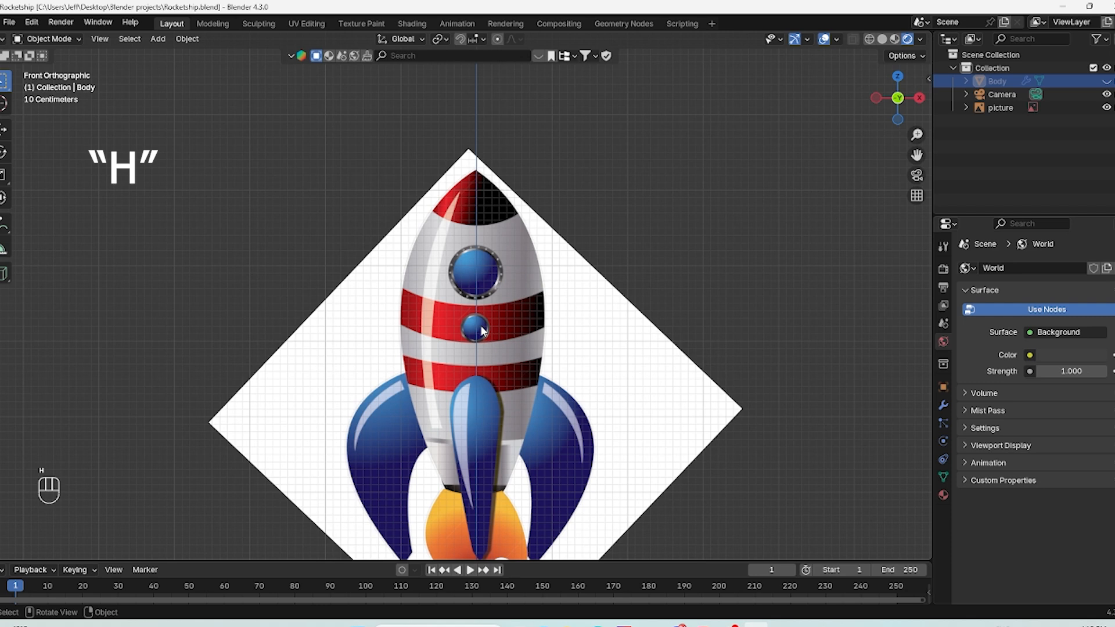
Step: Hide the reference picture and make it visible again
left_click(598, 336)
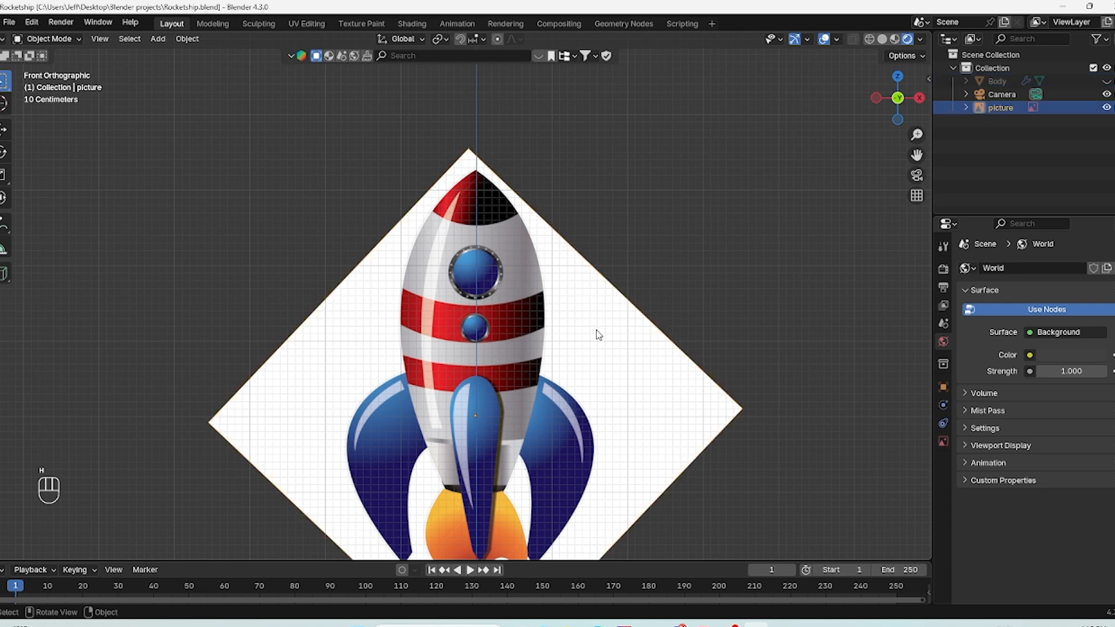
key("h")
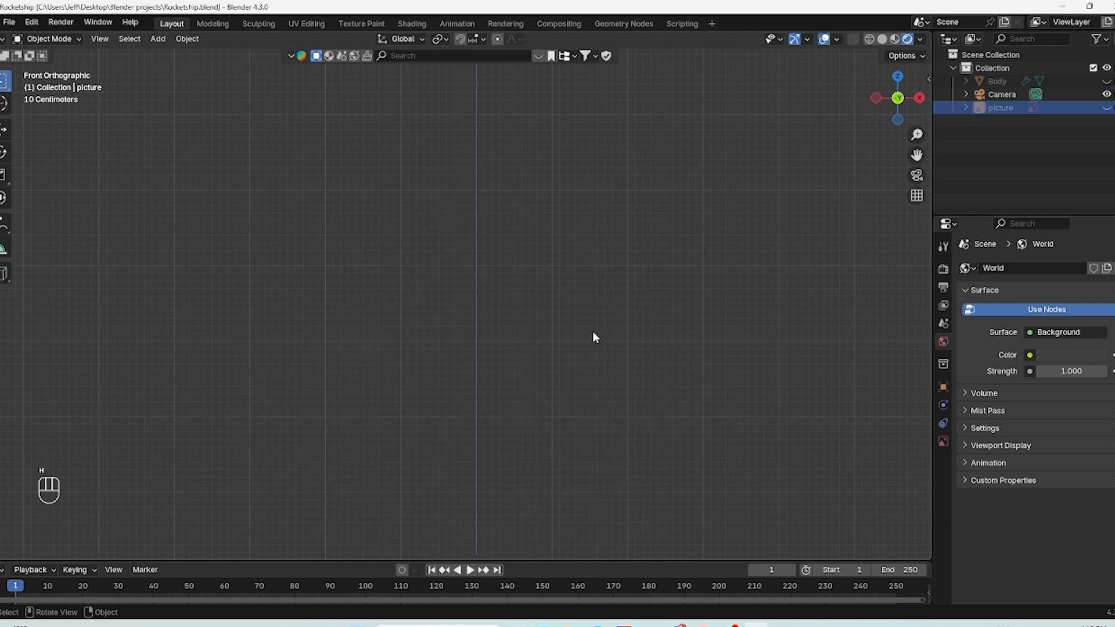
left_click(1108, 107)
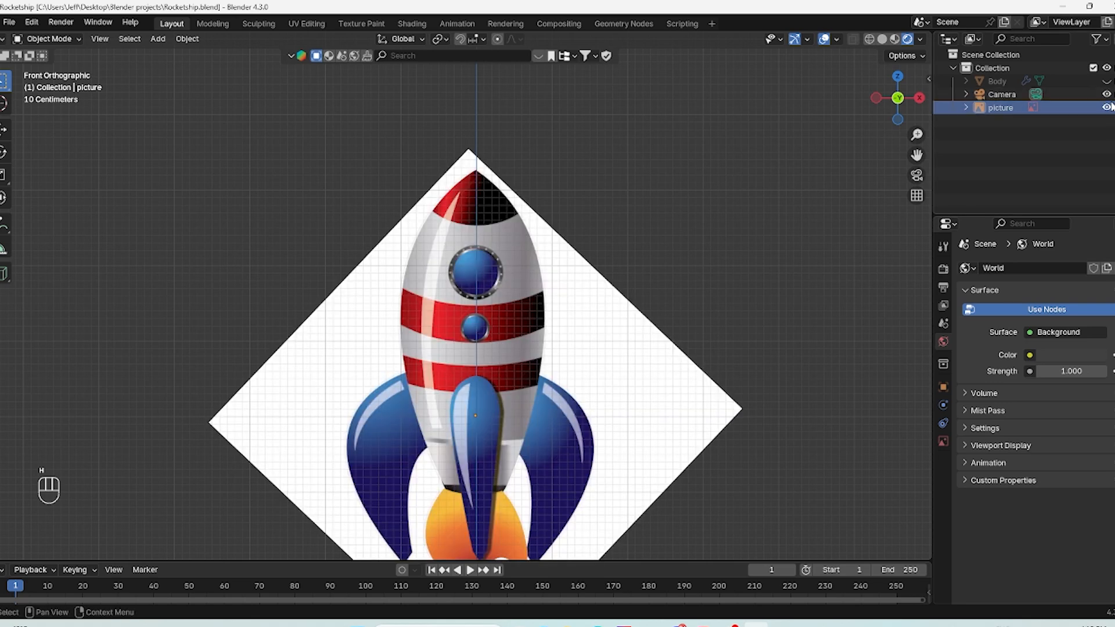
Step: Reveal all hidden objects at once, repeat this with Body, Camera and picture all hidden, and hide only the Body again
left_click(621, 274)
key("alt+h")
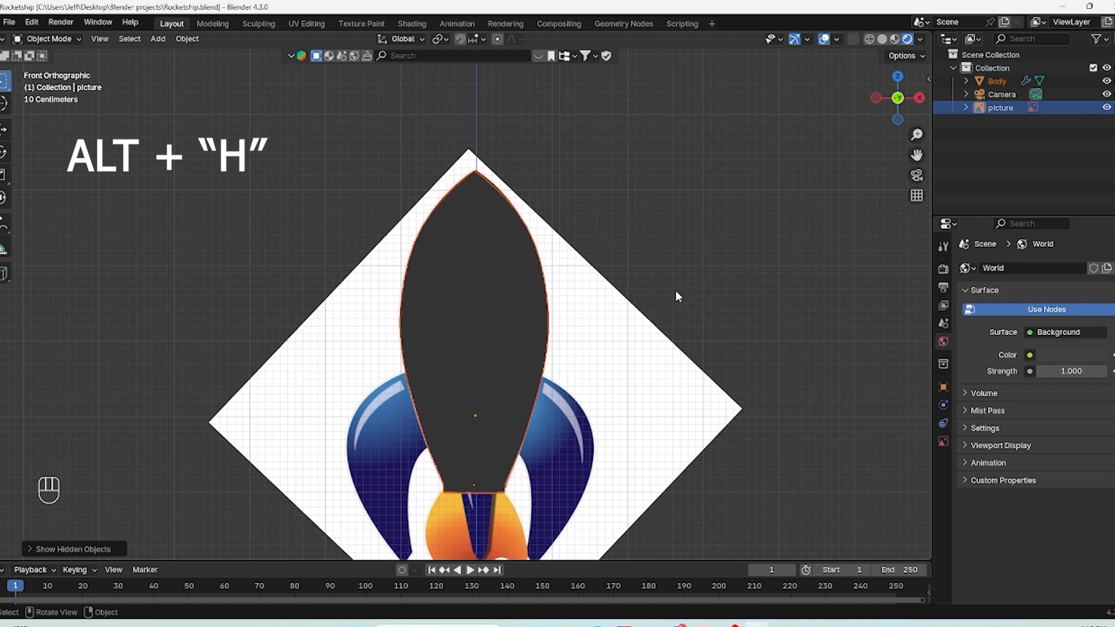
left_click(1106, 108, "ctrl")
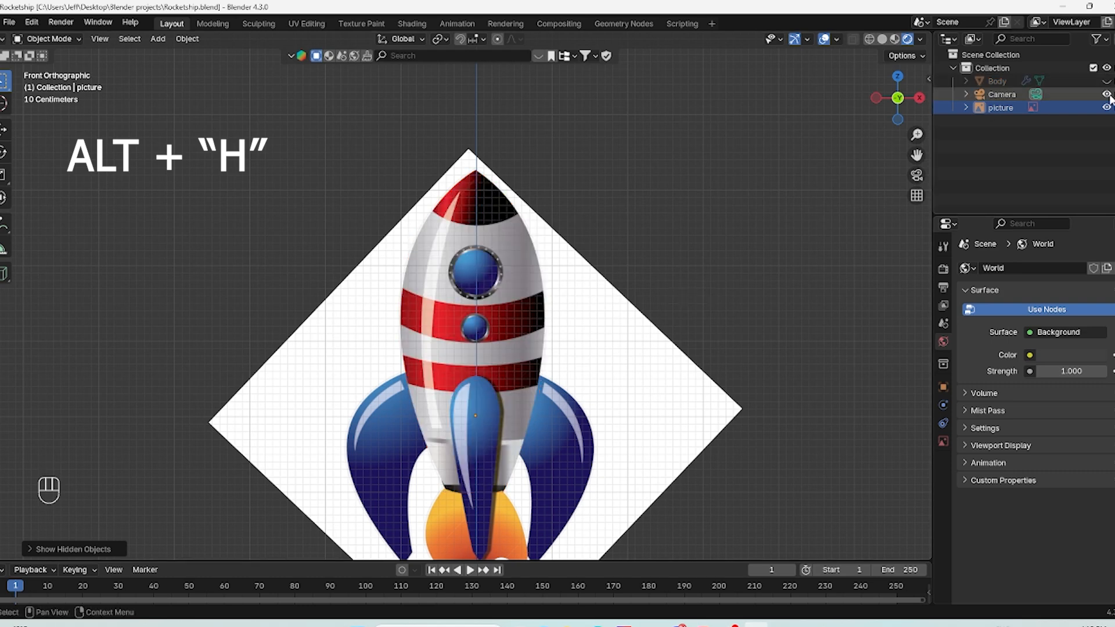
left_click(1106, 107)
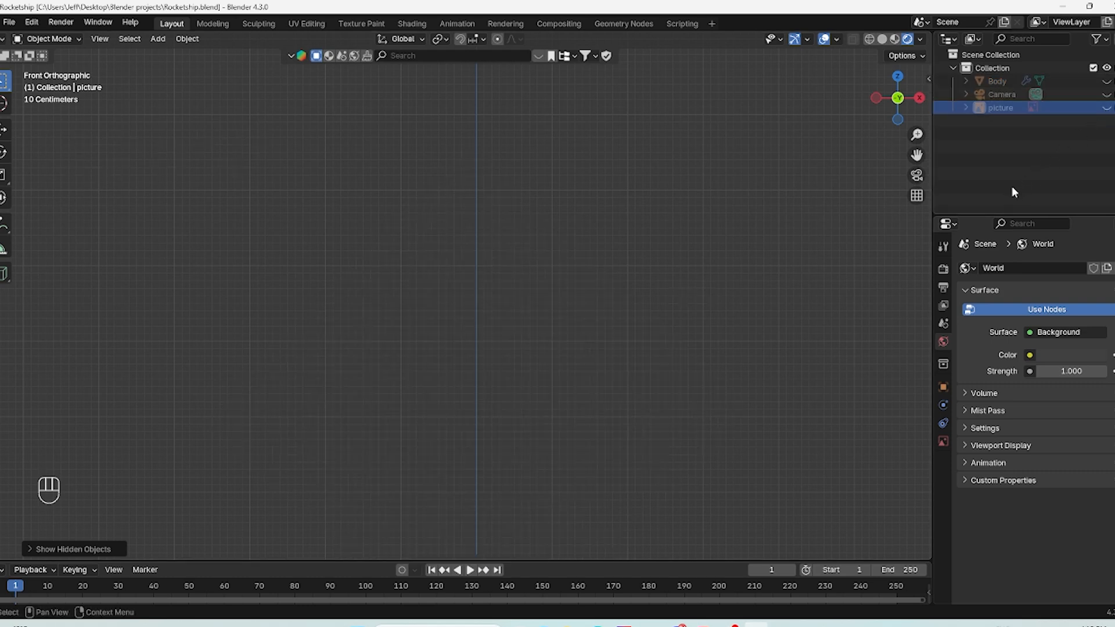
key("alt+h")
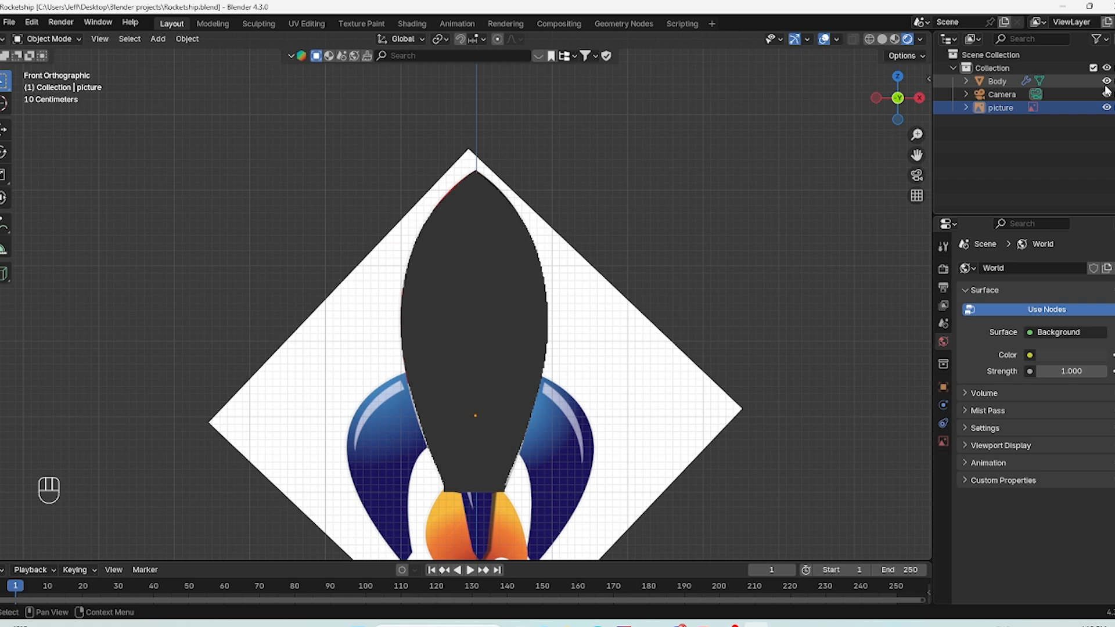
left_click(510, 319)
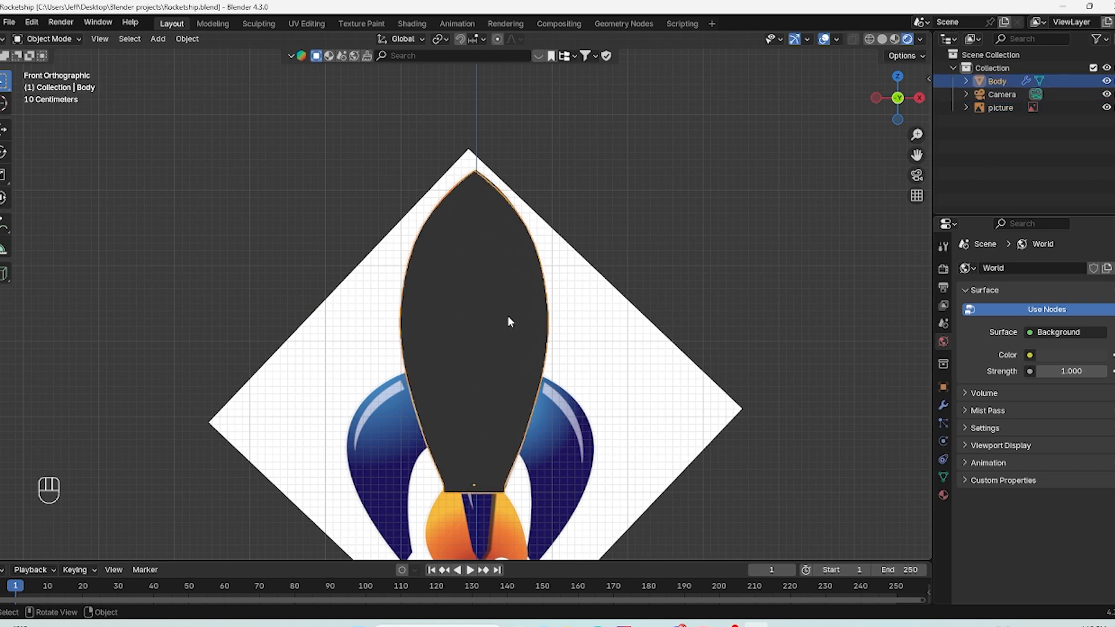
key("h")
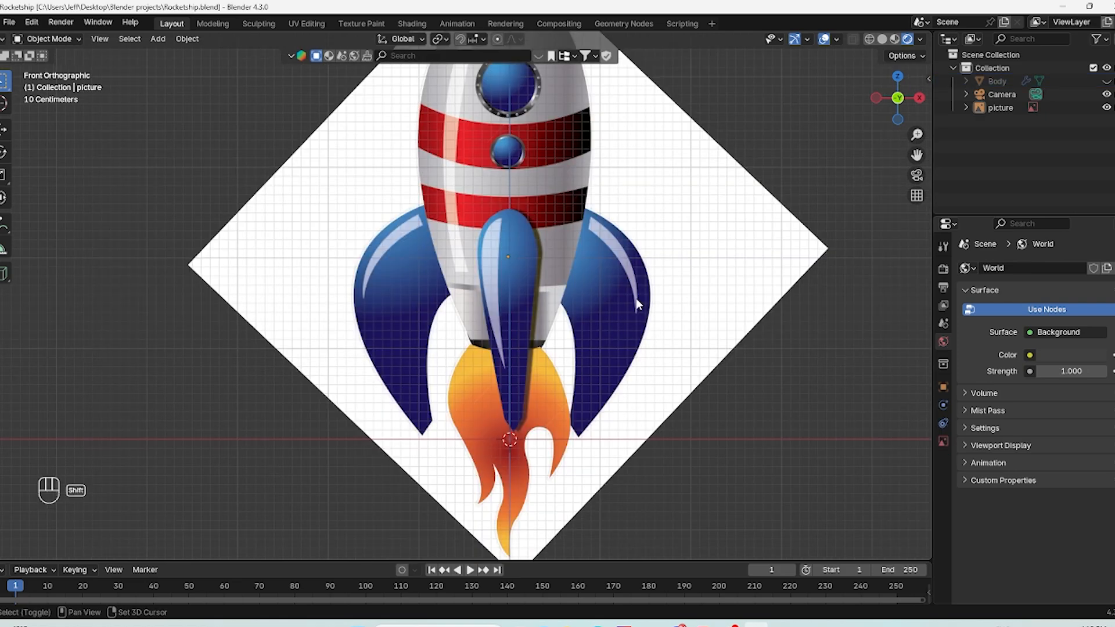
Step: Add a plane mesh and rotate it 90° about the X axis so it stands upright facing the front view
key("shift+a")
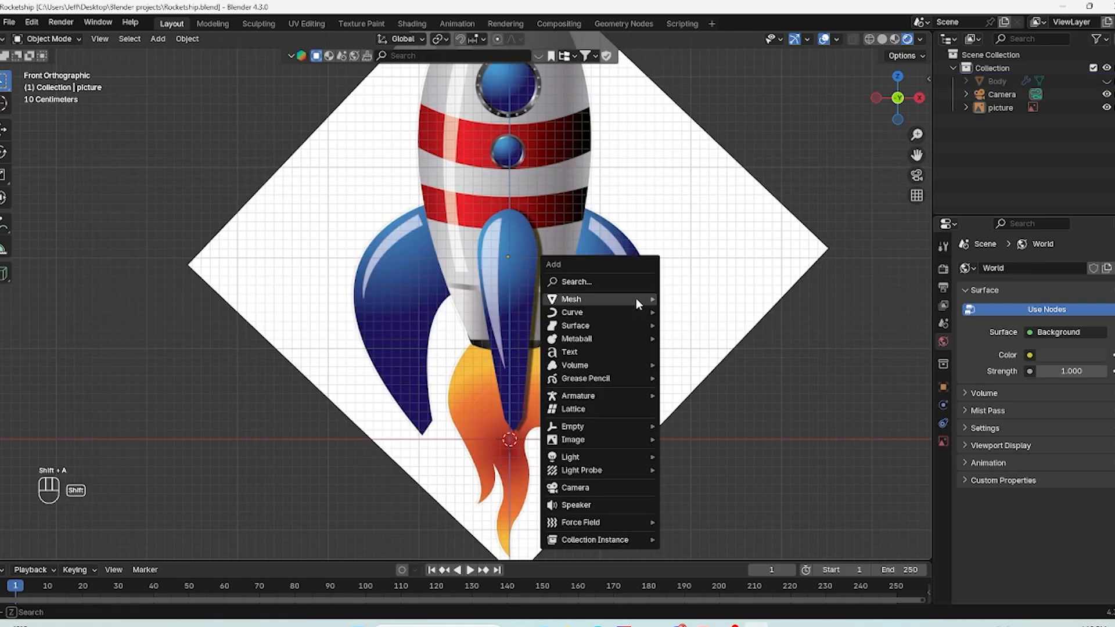
mouse_move(636, 298)
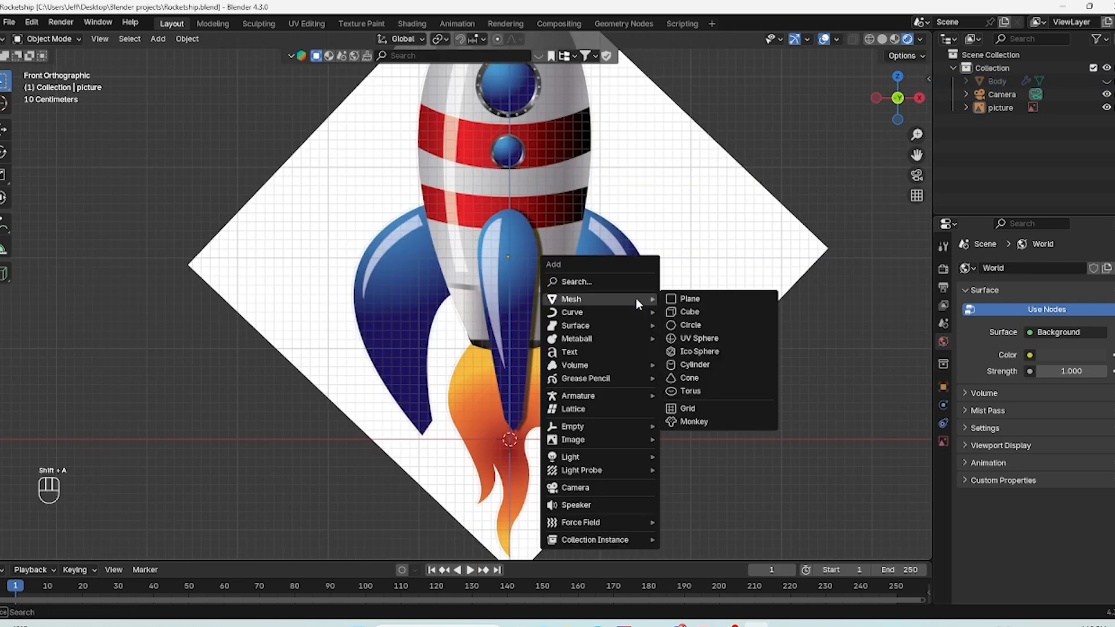
left_click(713, 300)
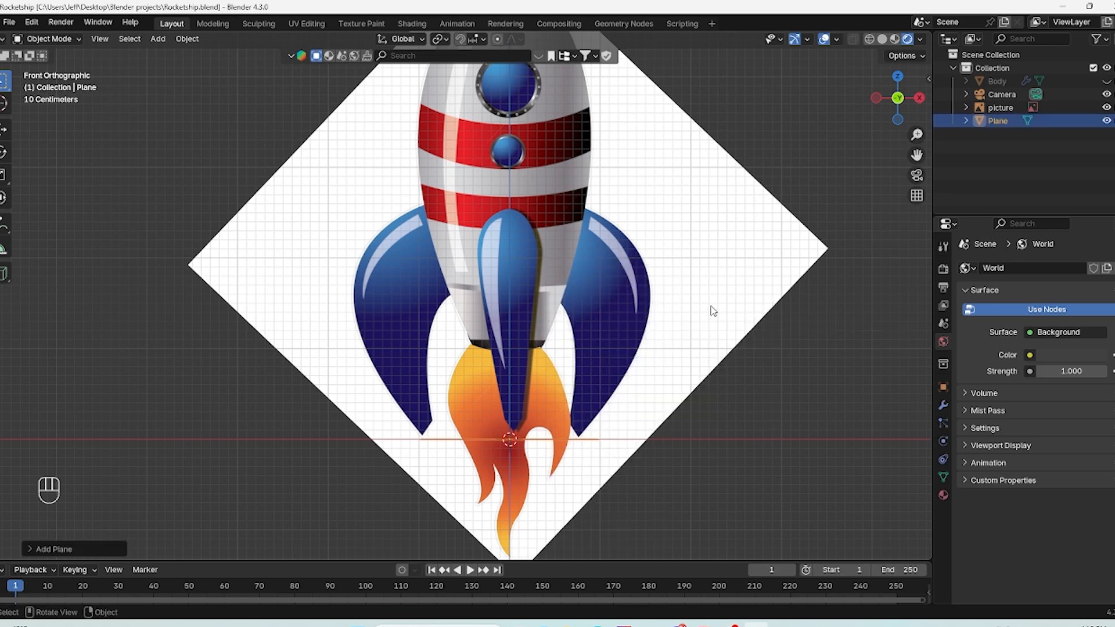
middle_click_drag(677, 346, 674, 399)
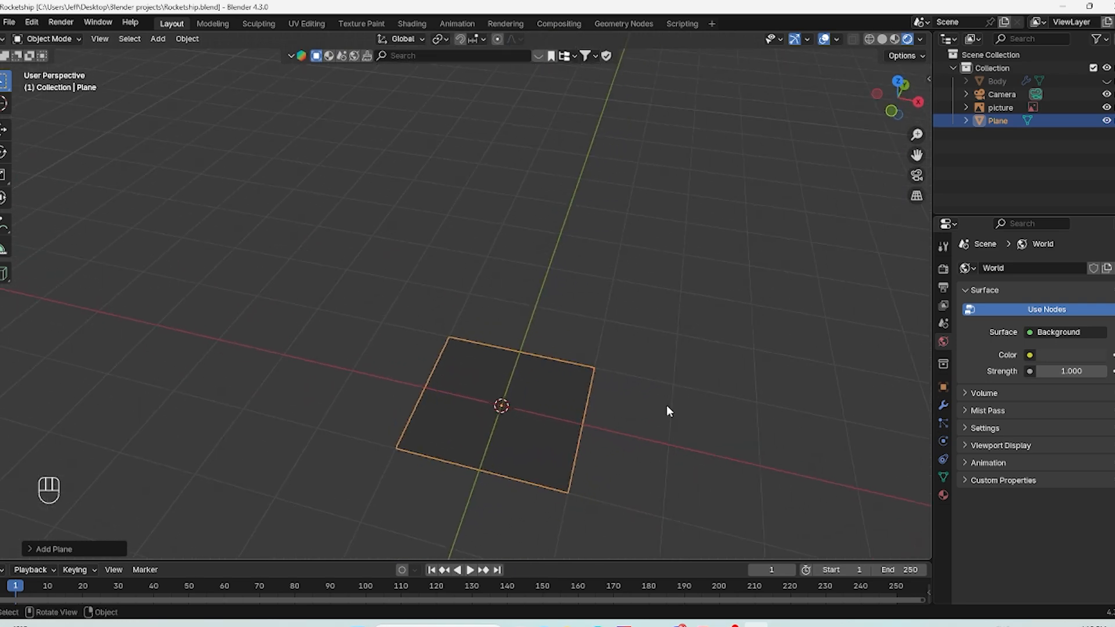
key("KP_1")
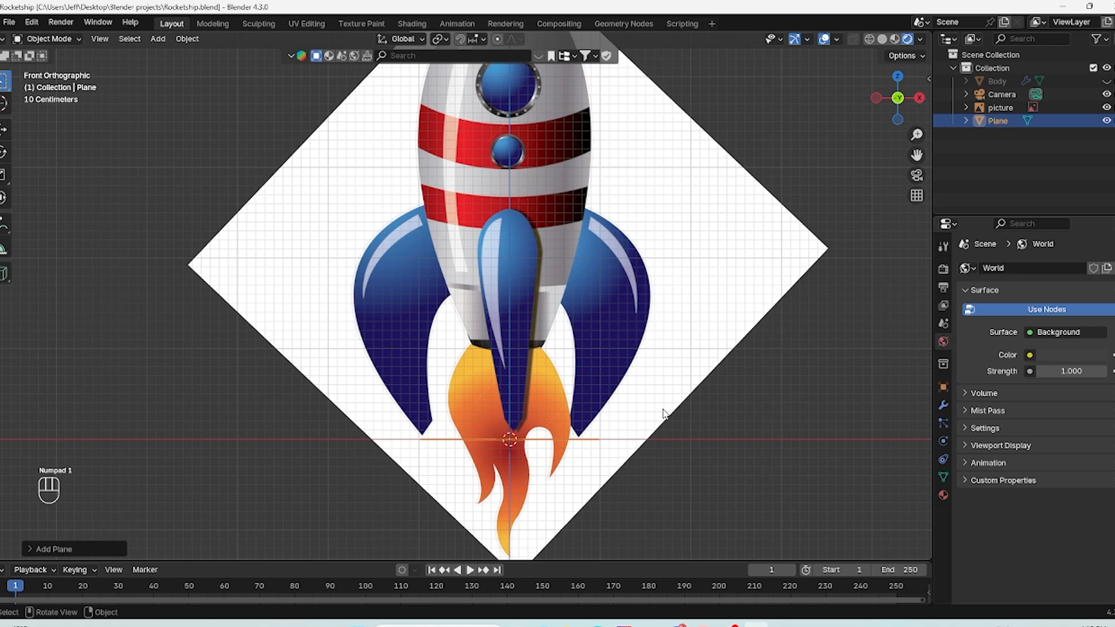
key("r")
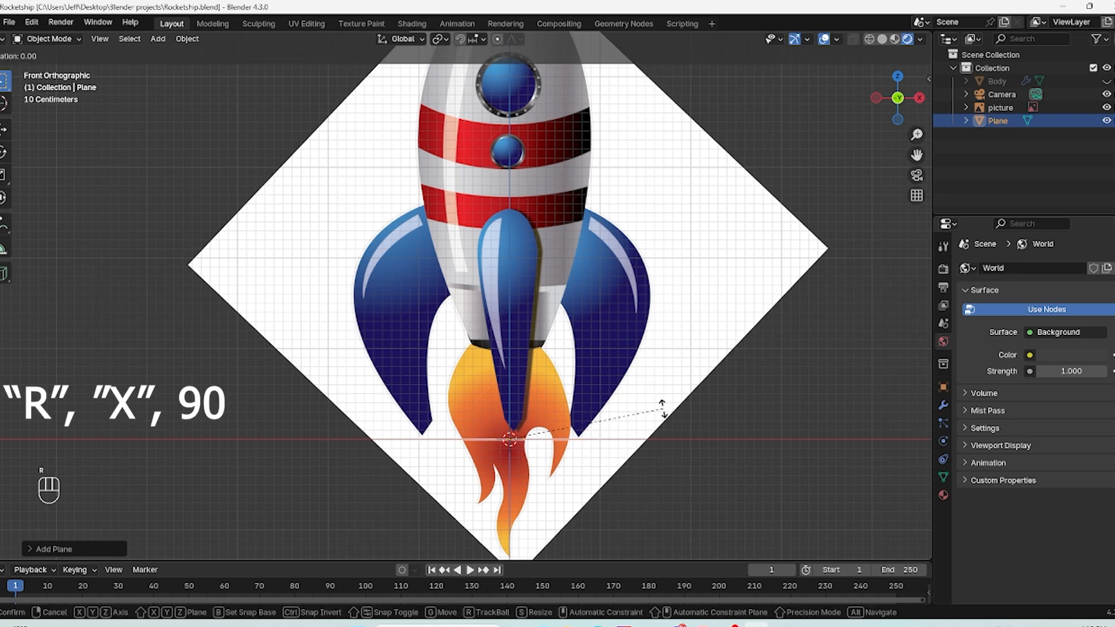
type("x90")
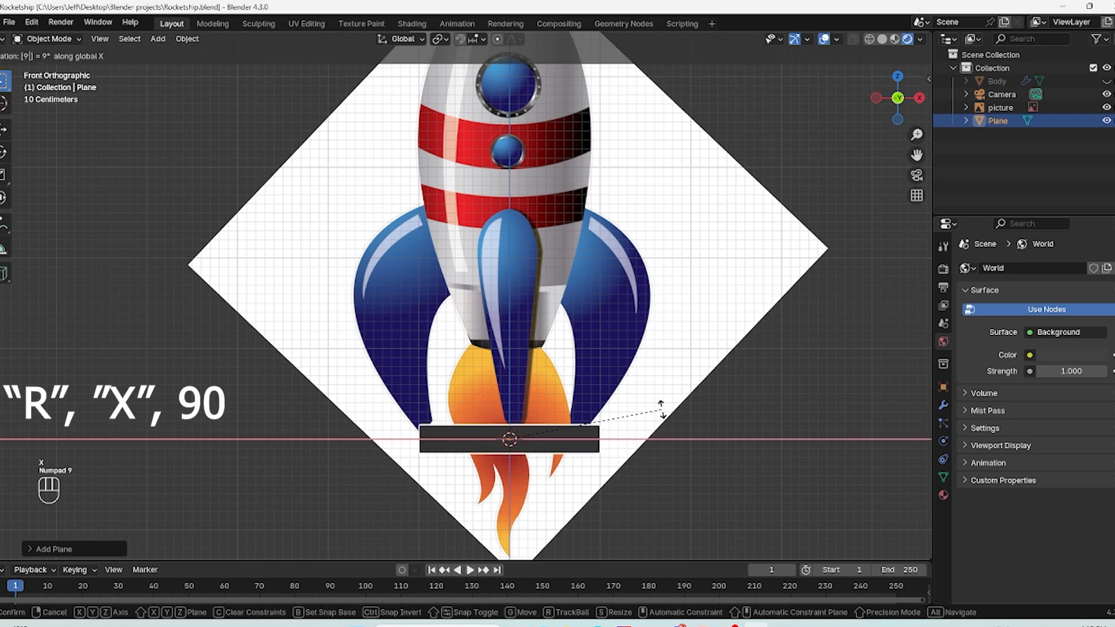
key("Return")
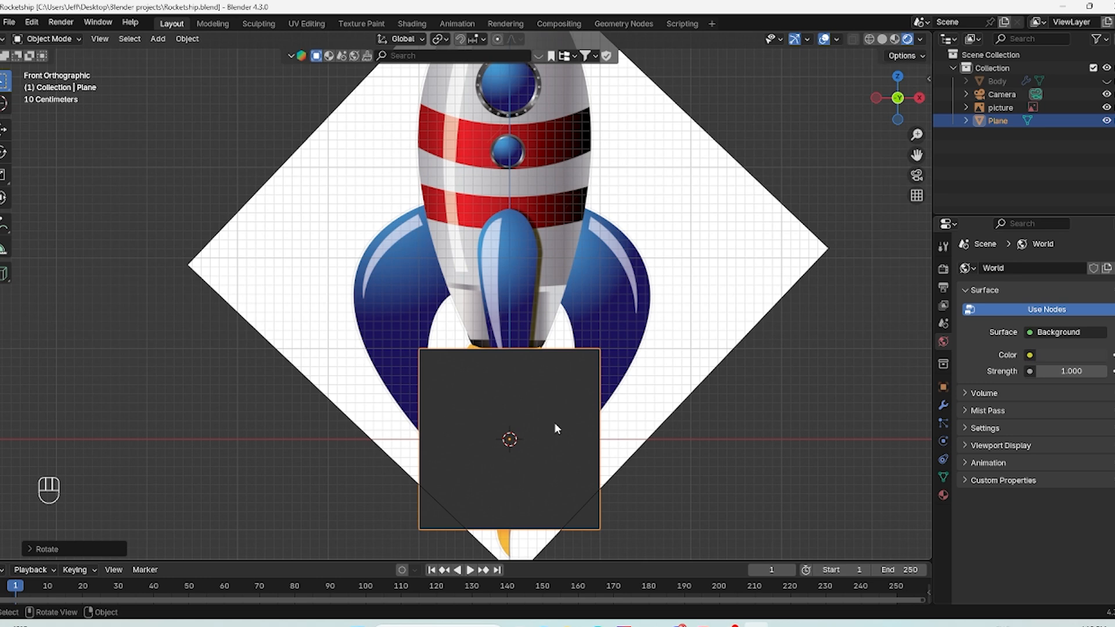
Step: Shrink the plane to about the middle fin's width and raise it along Z to the top of that fin
key("g")
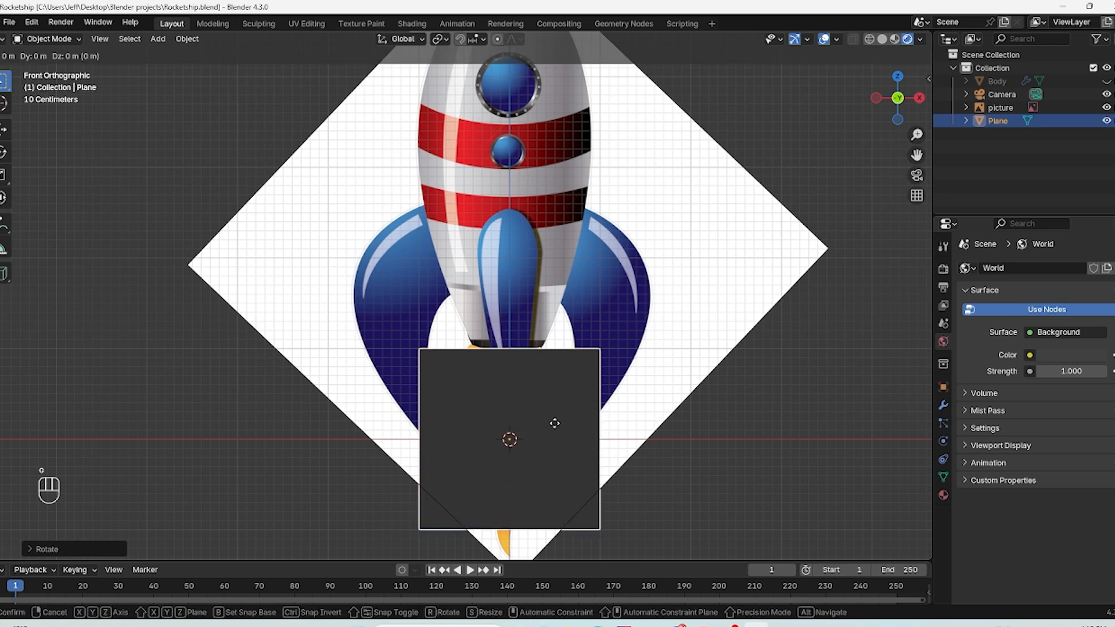
key("z")
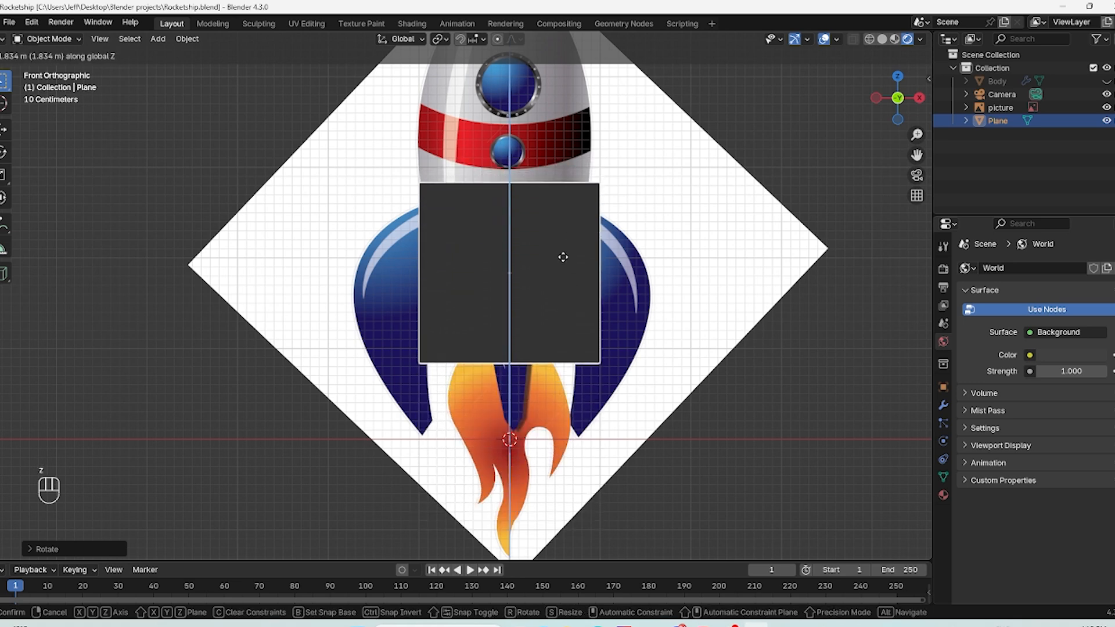
left_click(562, 276)
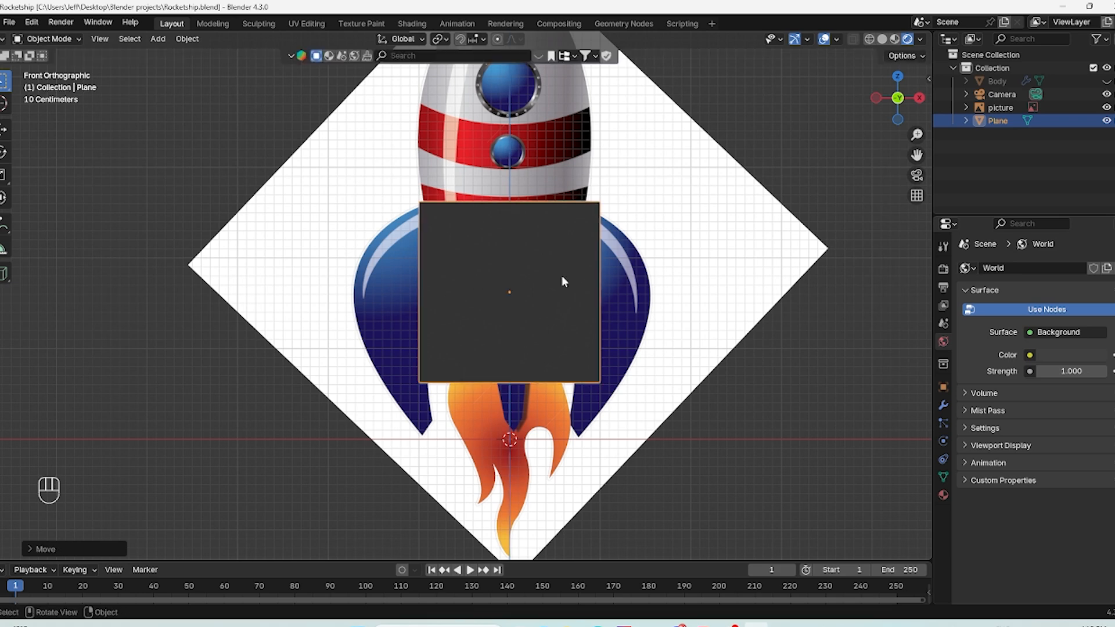
key("s")
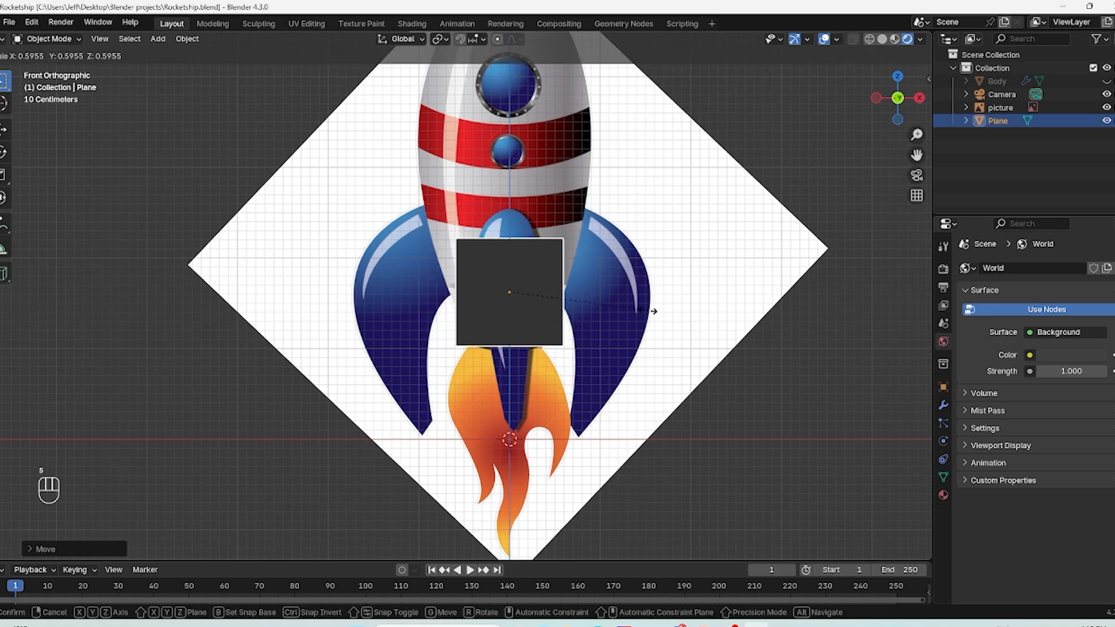
left_click(575, 305)
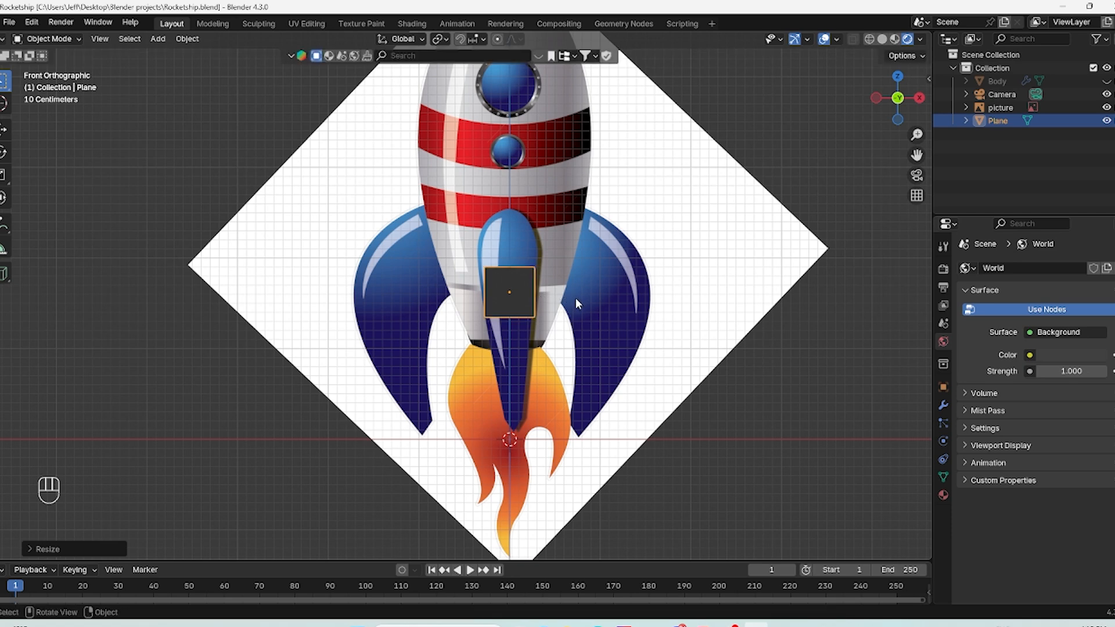
key("g")
key("z")
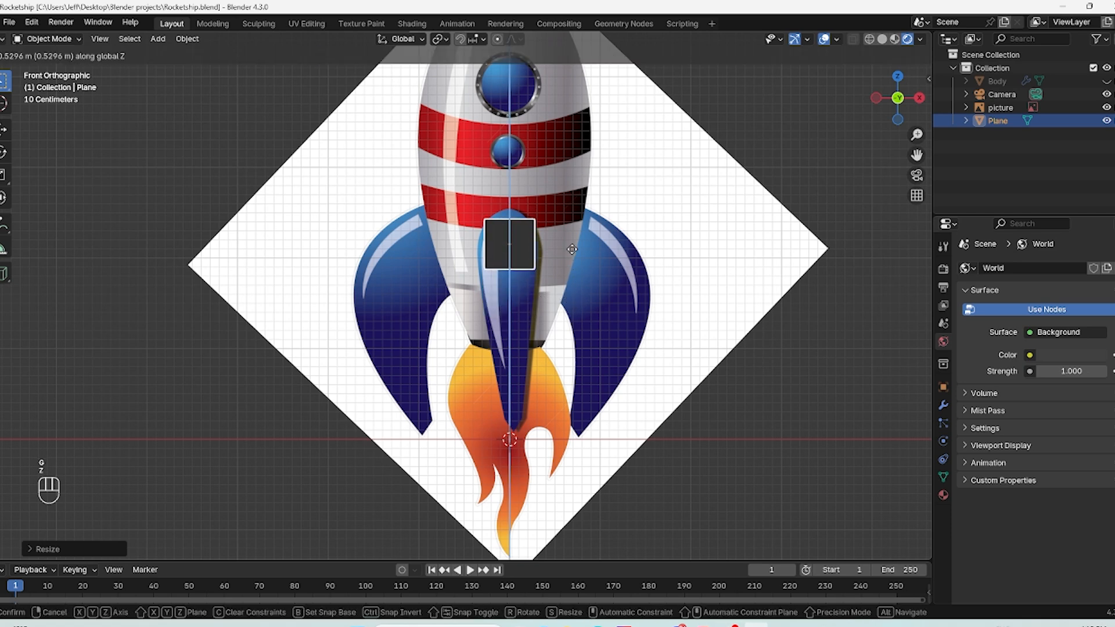
left_click(567, 247)
Step: In Edit Mode, lengthen the plane by moving its lower edge down along Z by about 0.53 m
scroll(518, 231, "up", 1)
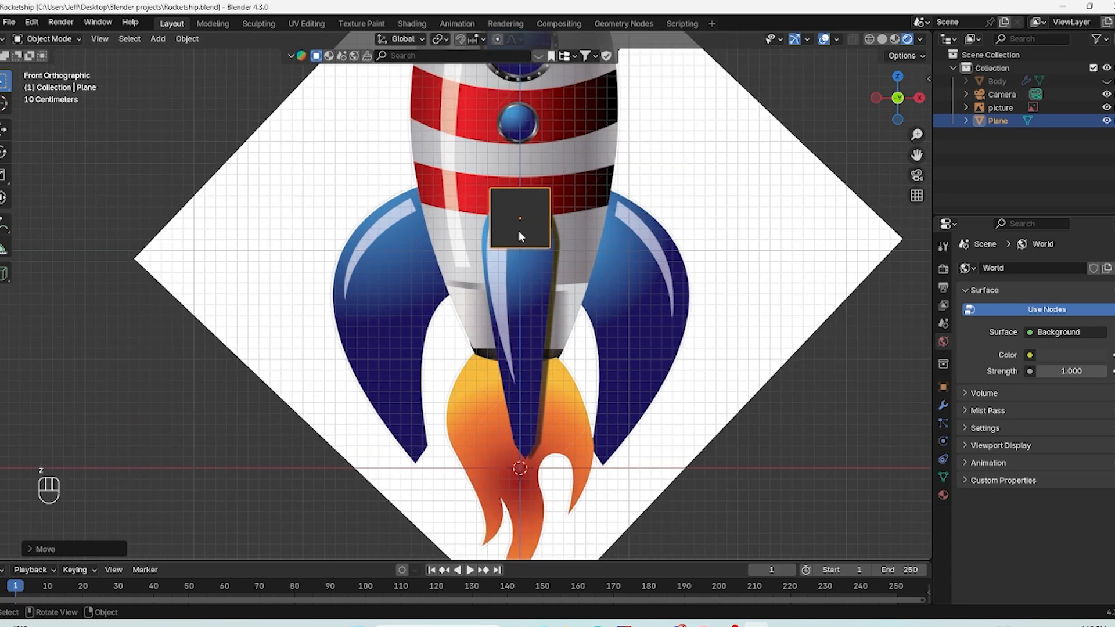
scroll(518, 231, "up", 1)
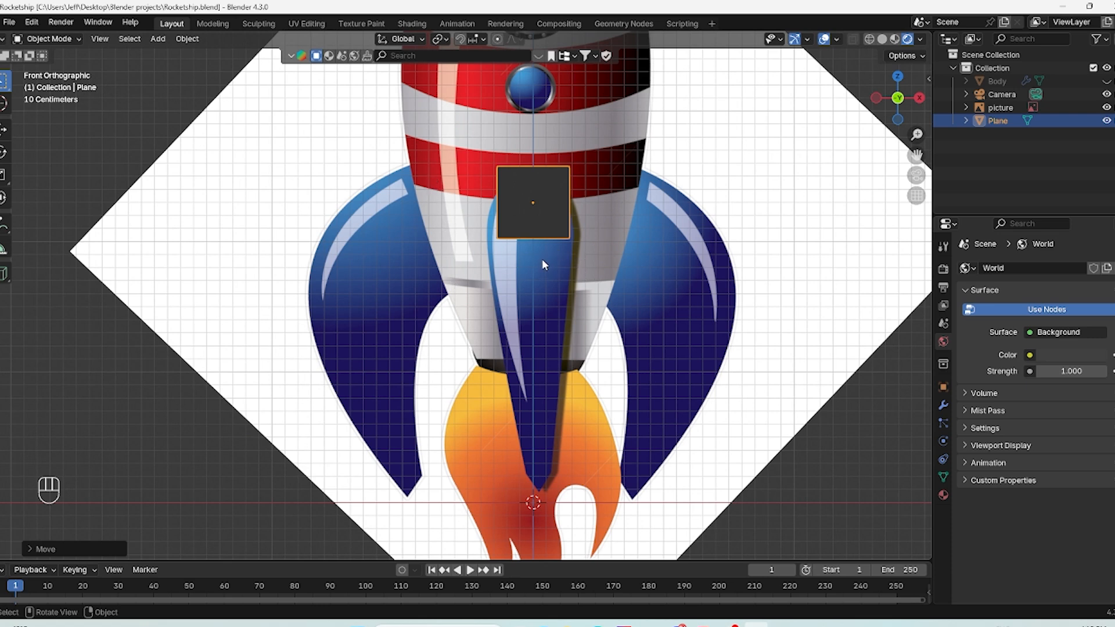
key("Tab")
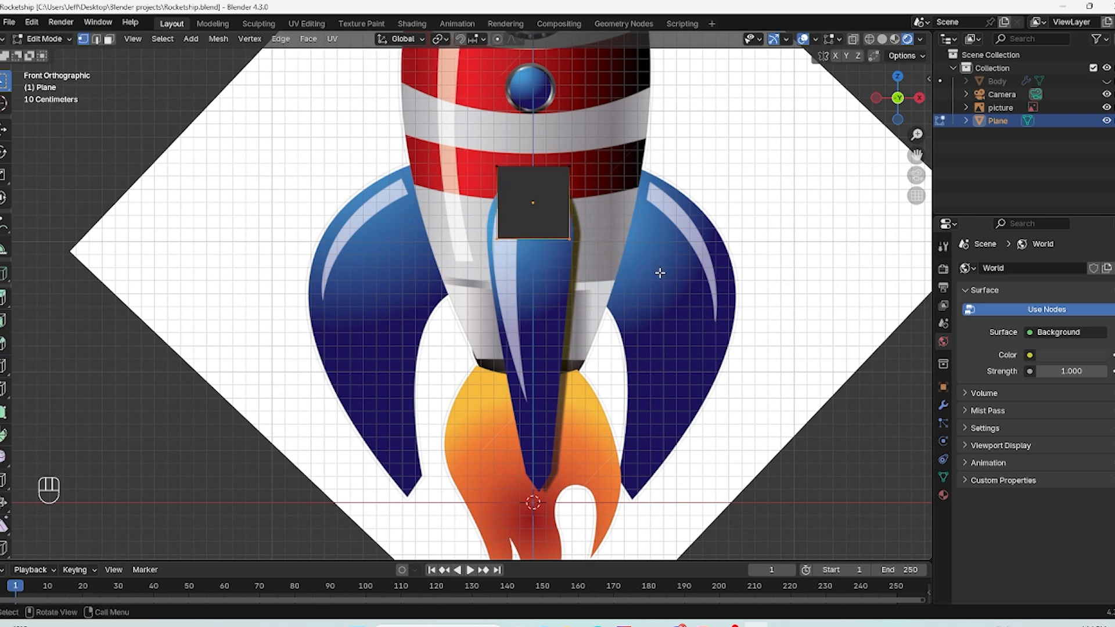
key("g")
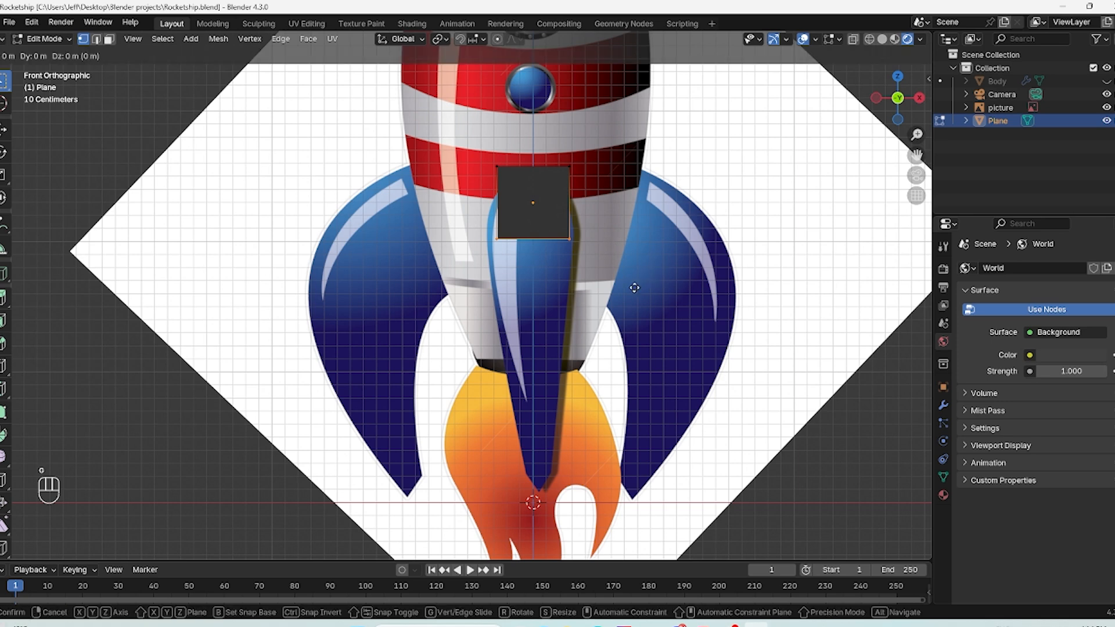
key("z")
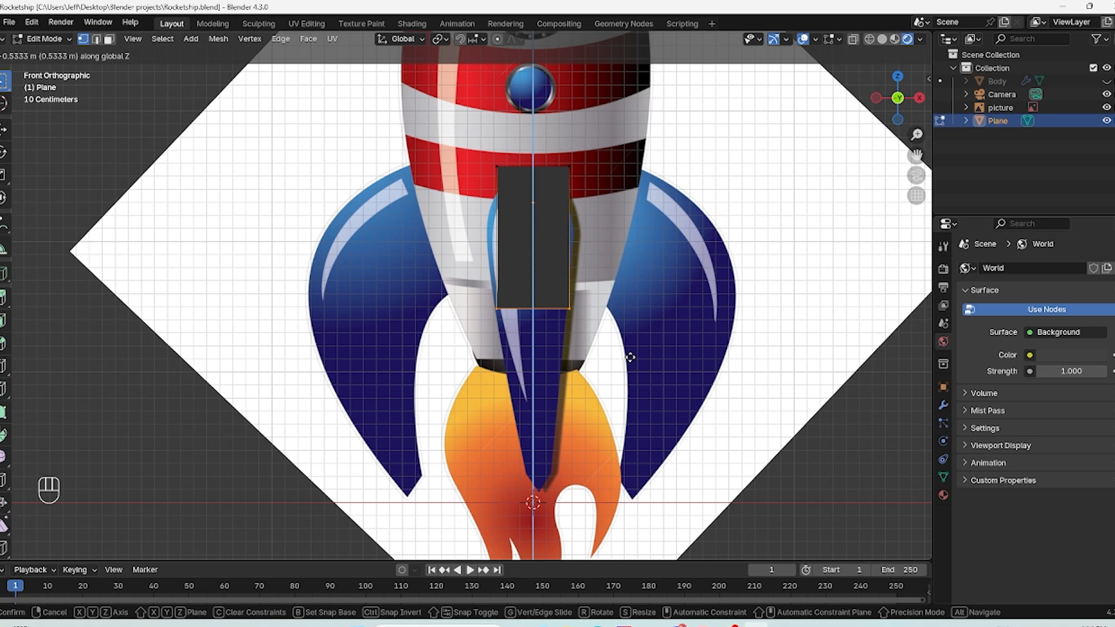
left_click(631, 357)
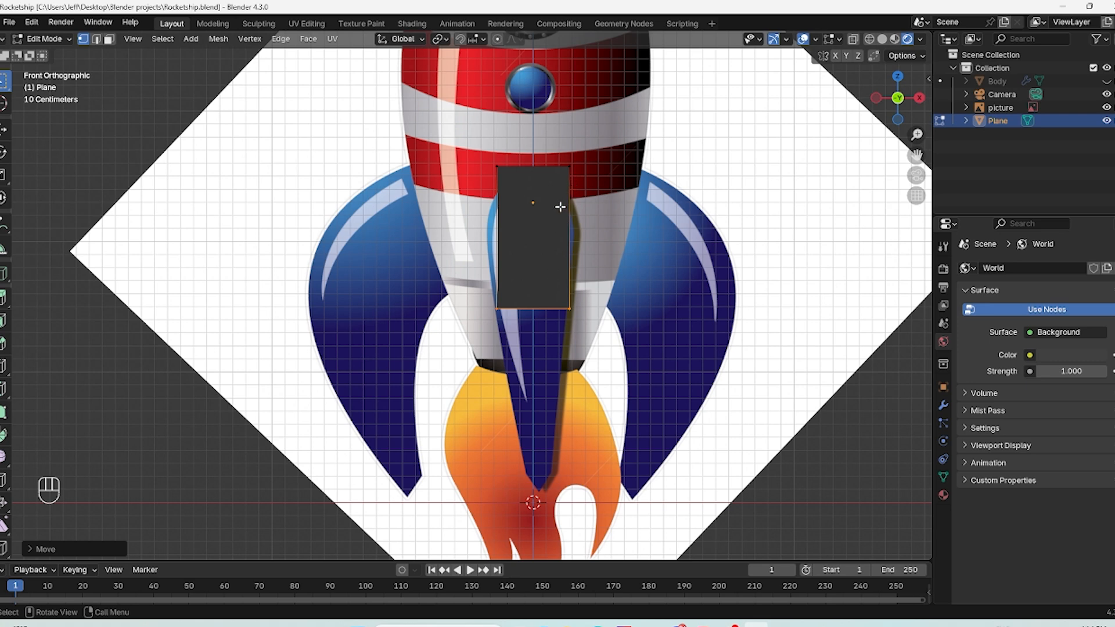
middle_click_drag(694, 215, 402, 257)
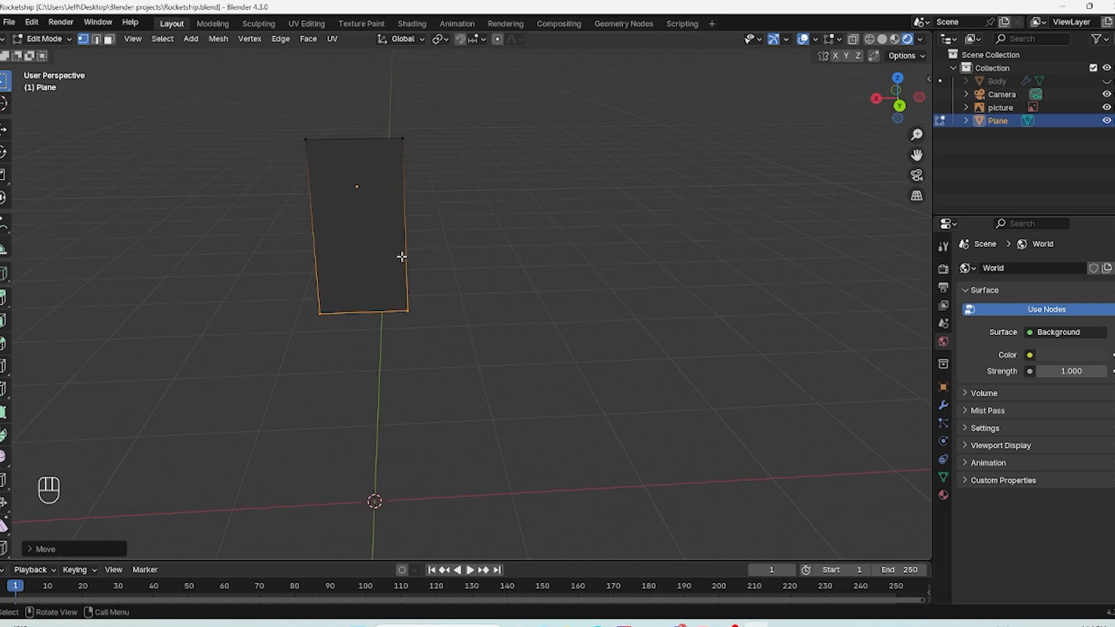
key("KP_1")
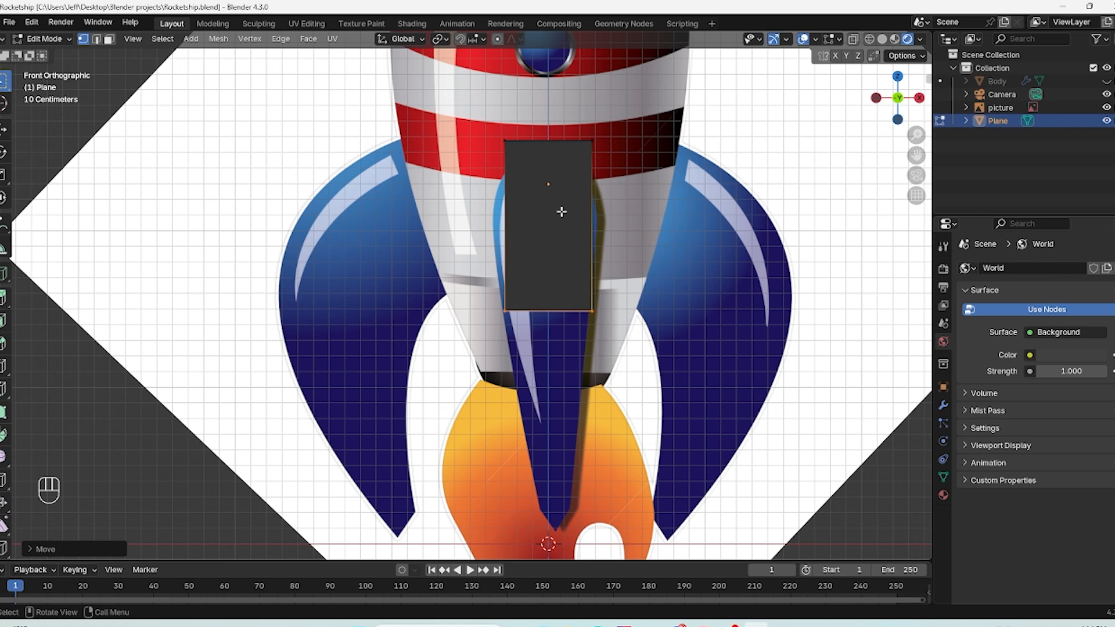
Step: Return to Object Mode and rotate the whole plane 90° about the Z axis so it is edge-on to the front view
key("Tab")
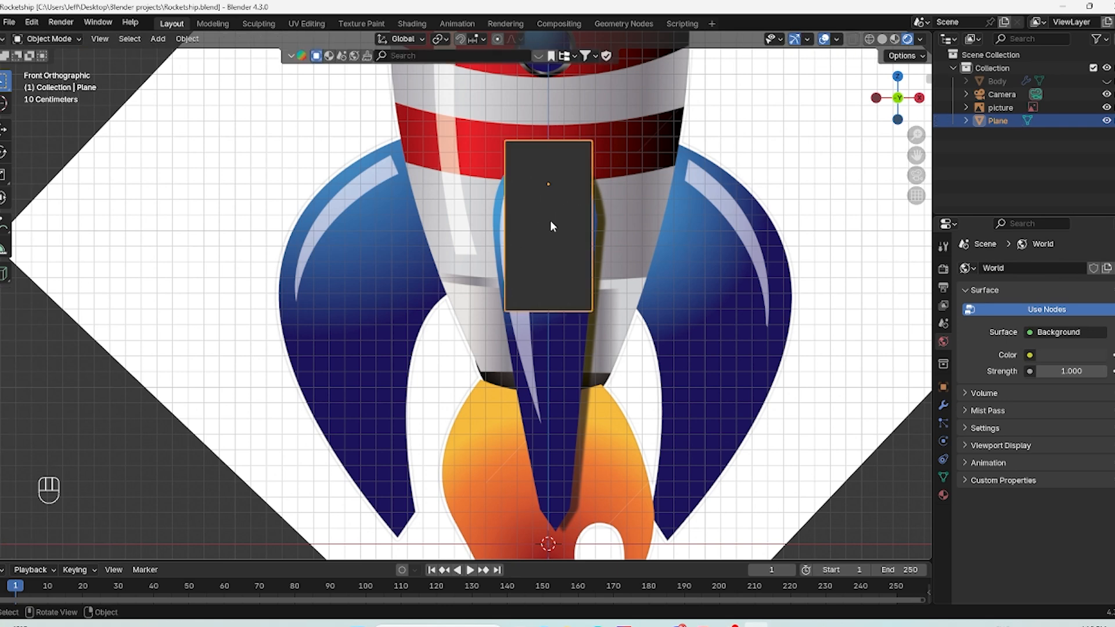
key("r")
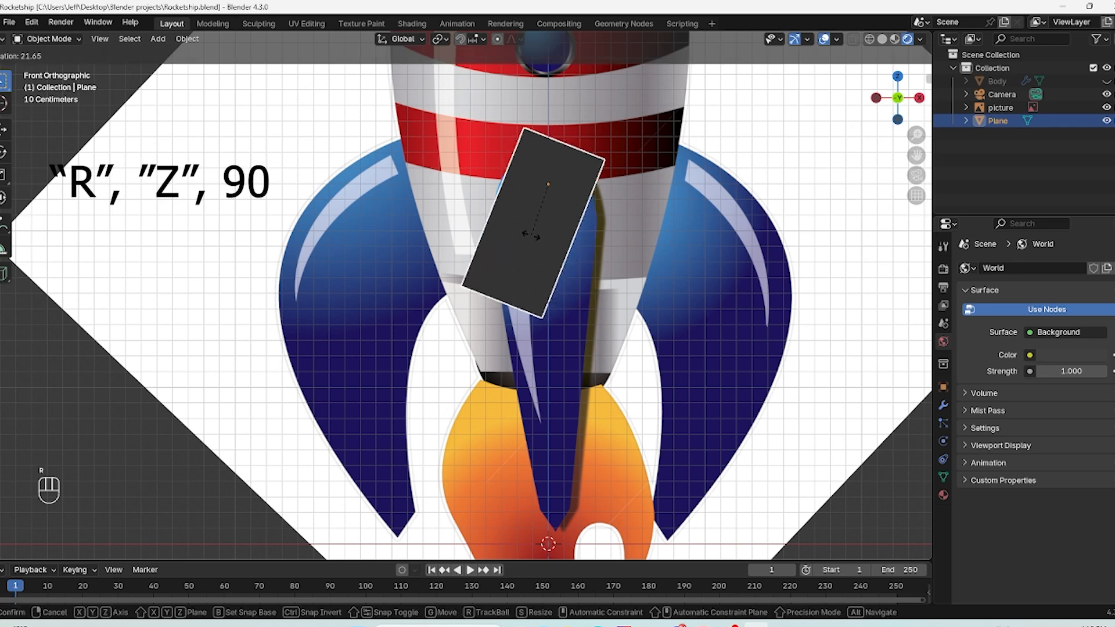
key("z")
type("90")
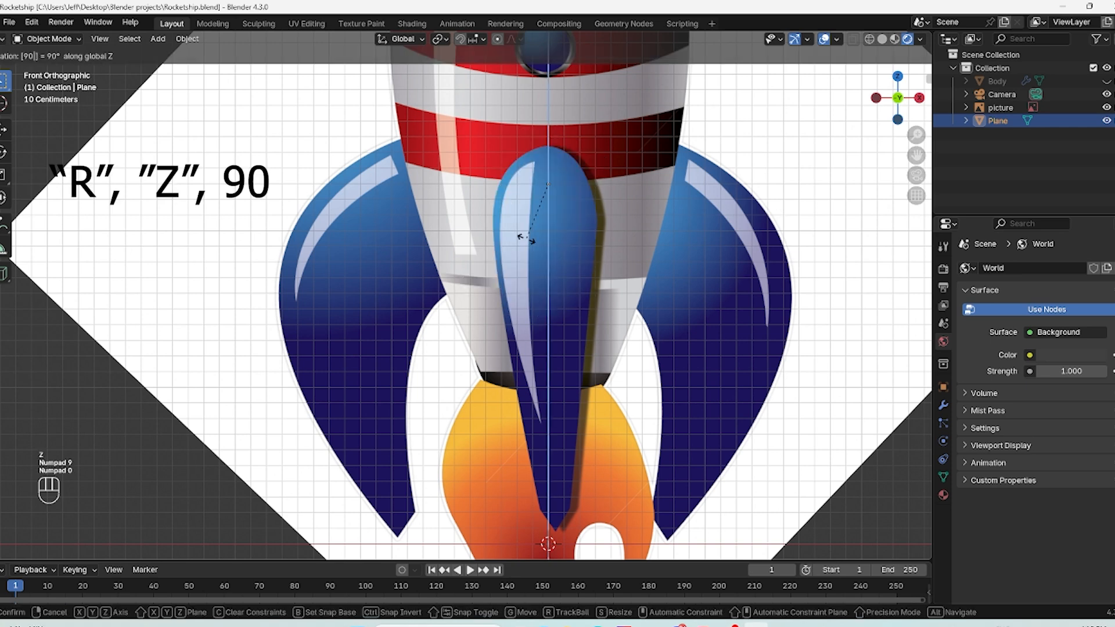
key("Return")
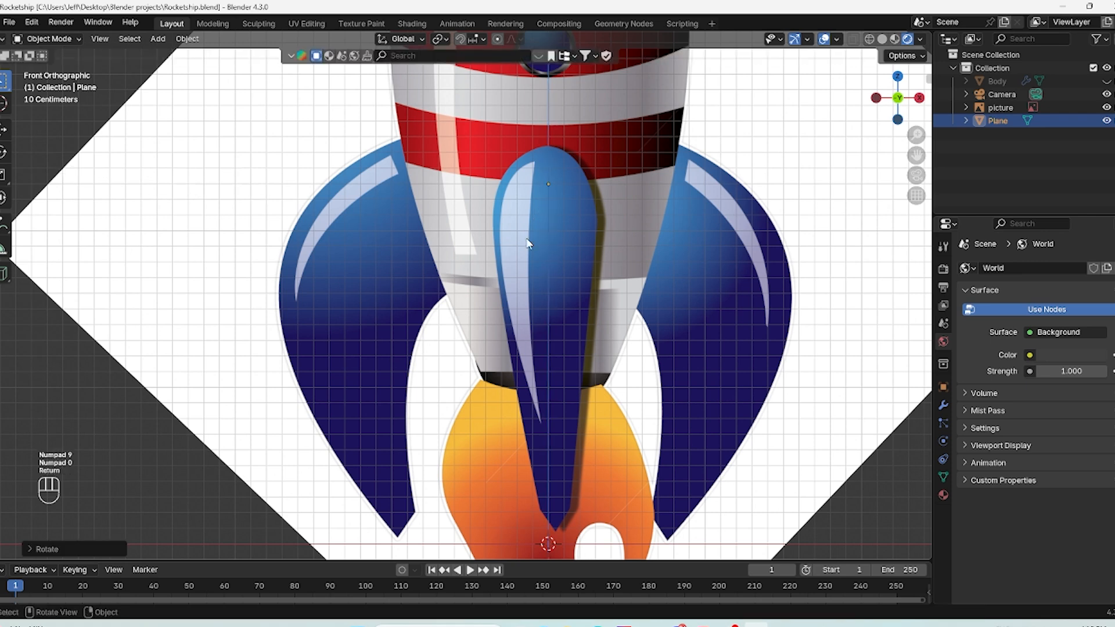
middle_click_drag(511, 238, 639, 231)
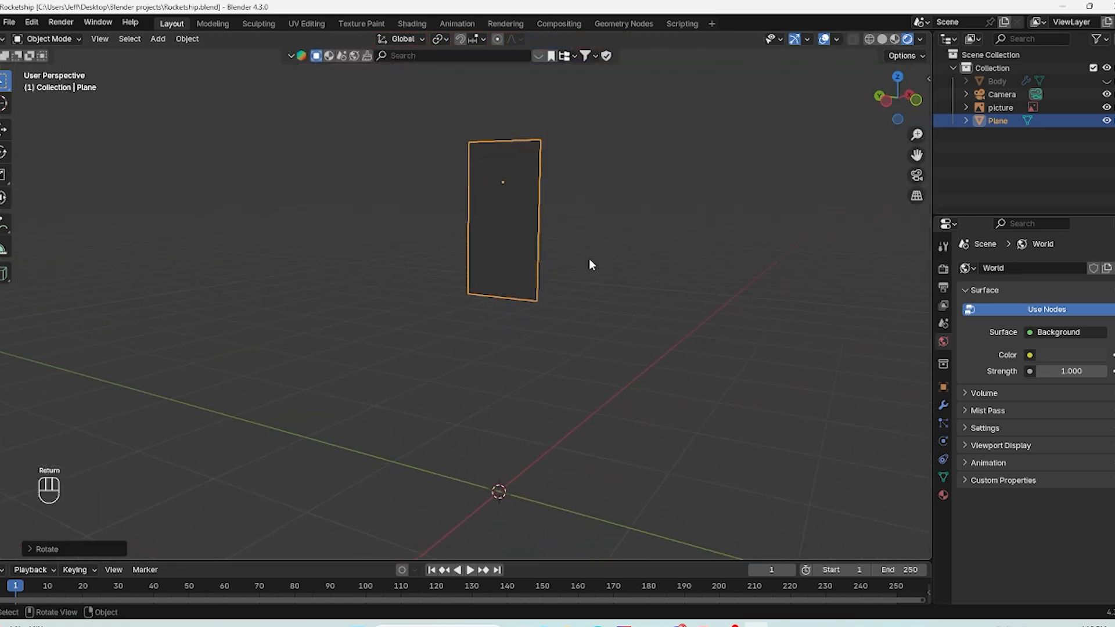
Step: In the front view, move the plane along negative X to where the left fin meets the rocket body
key("KP_5")
key("KP_1")
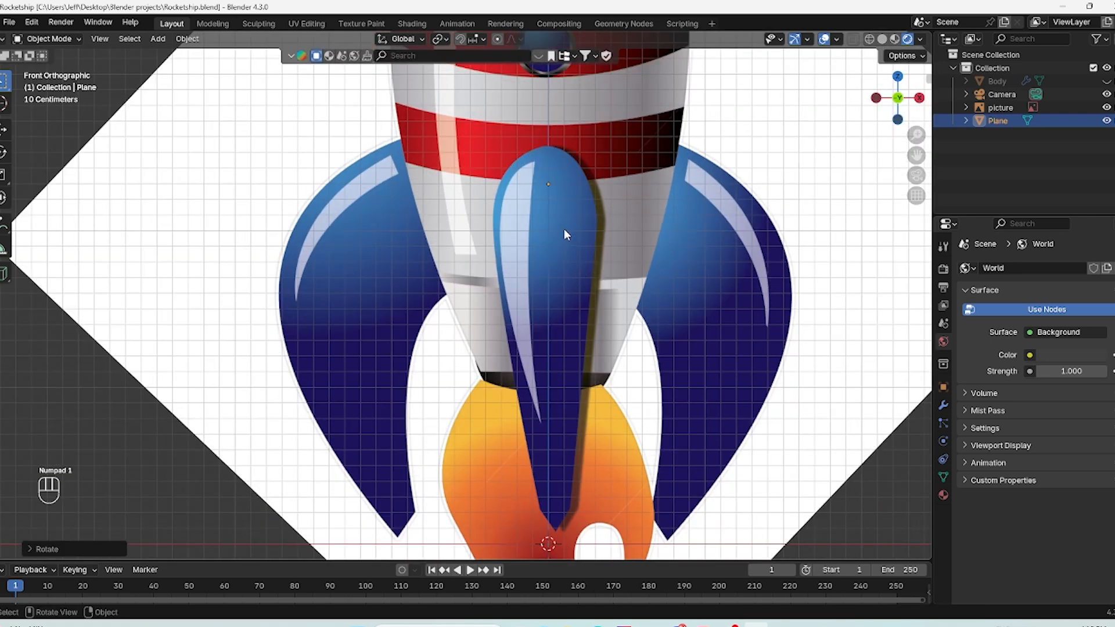
key("g")
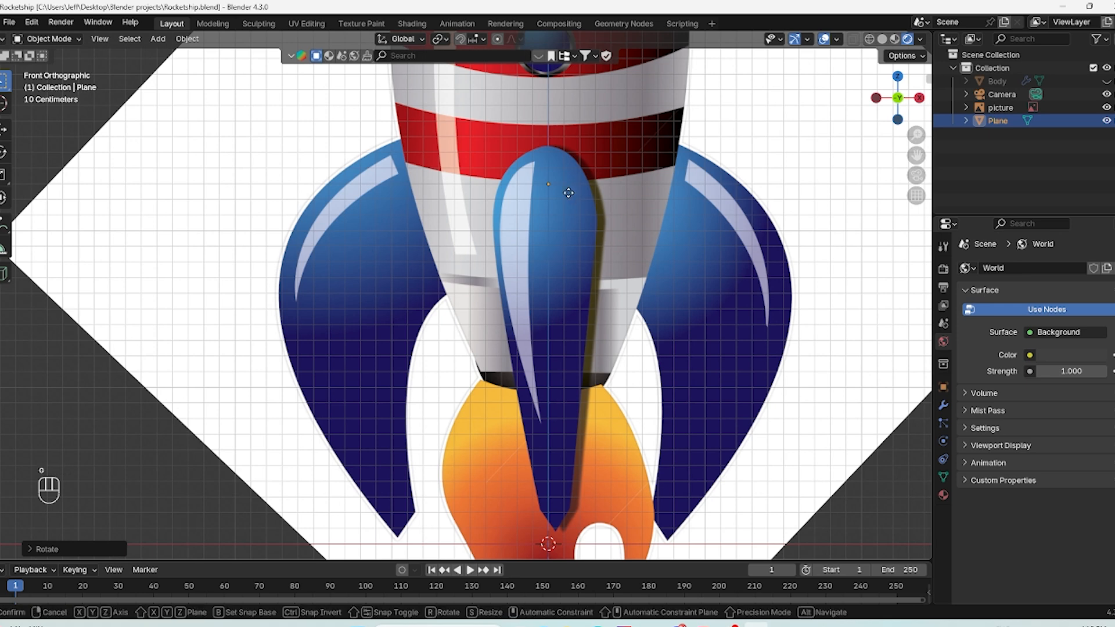
key("x")
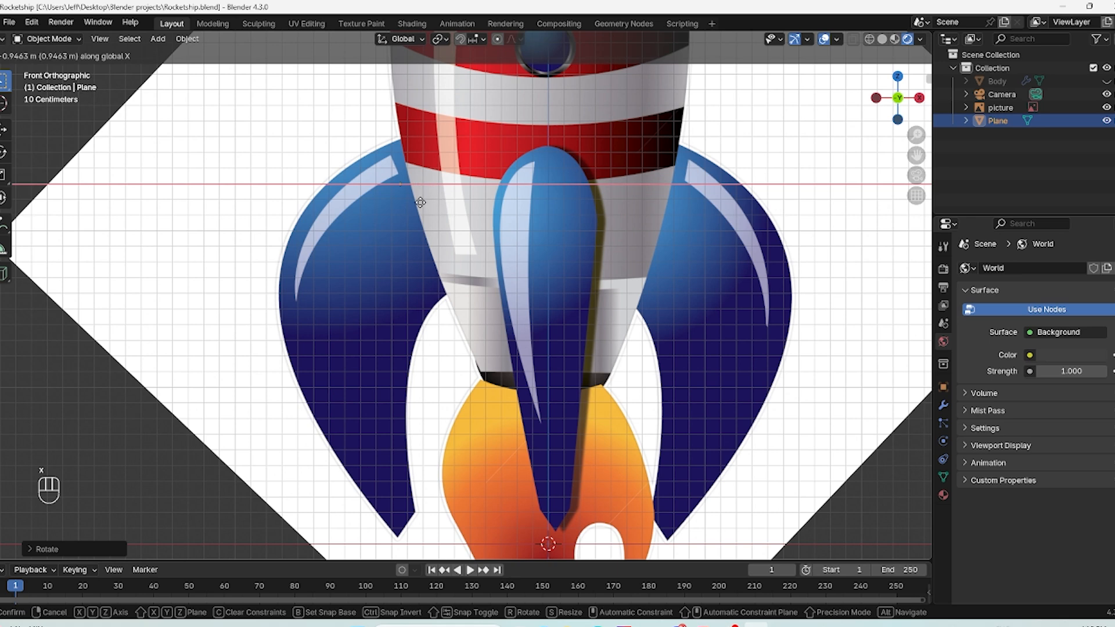
left_click(432, 202)
middle_click_drag(436, 210, 535, 228)
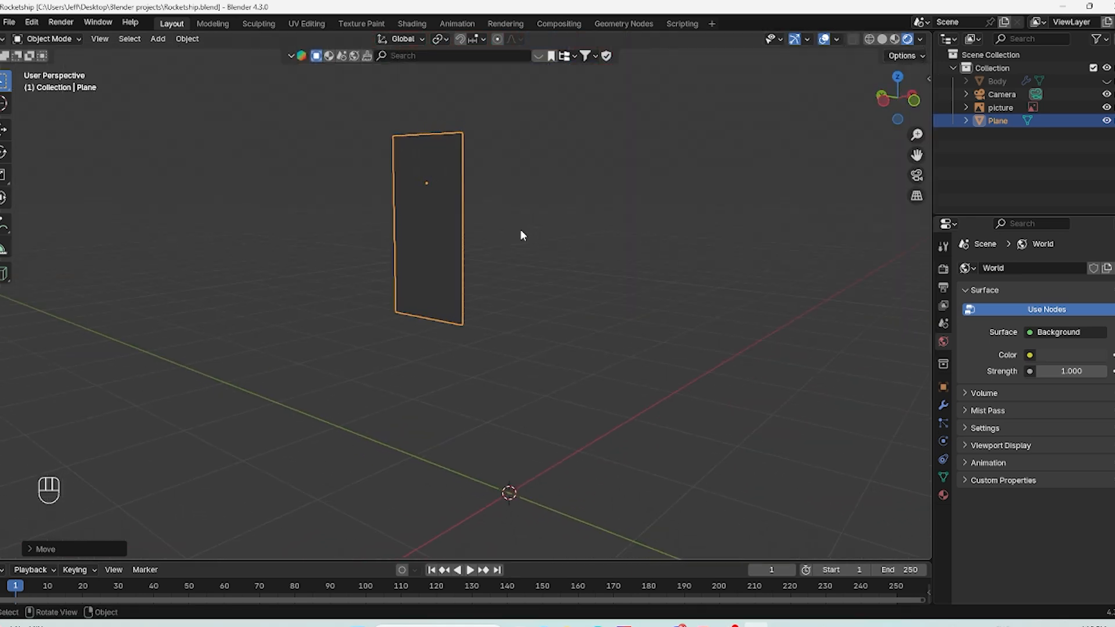
Step: In Edit Mode, rotate the entire plane about -20° and shift it onto the slanted joint between the left fin and the body
key("Tab")
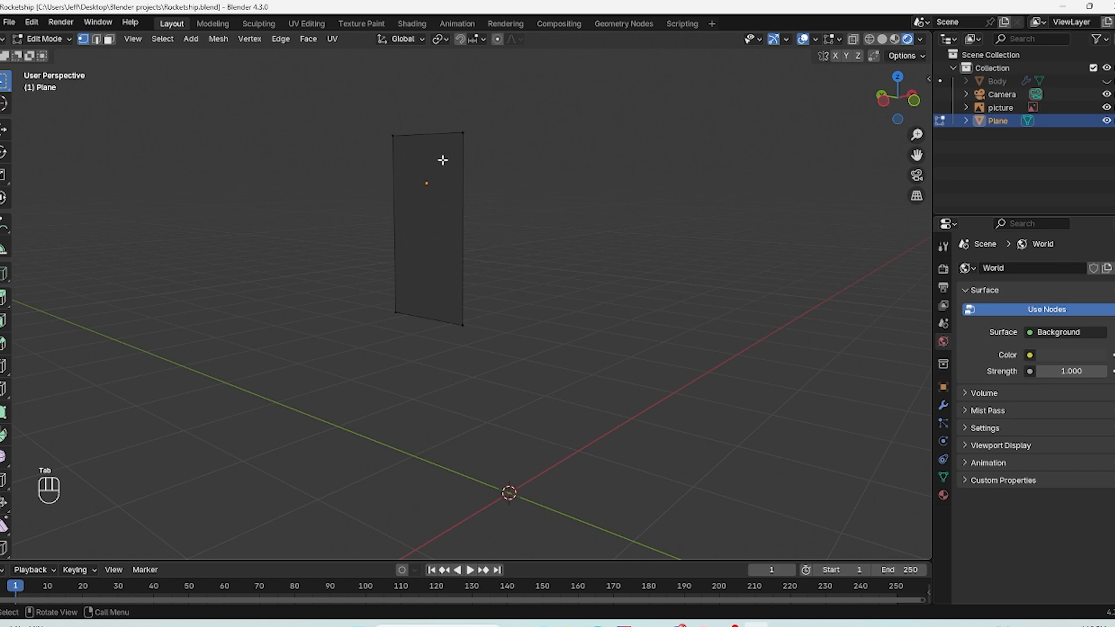
key("a")
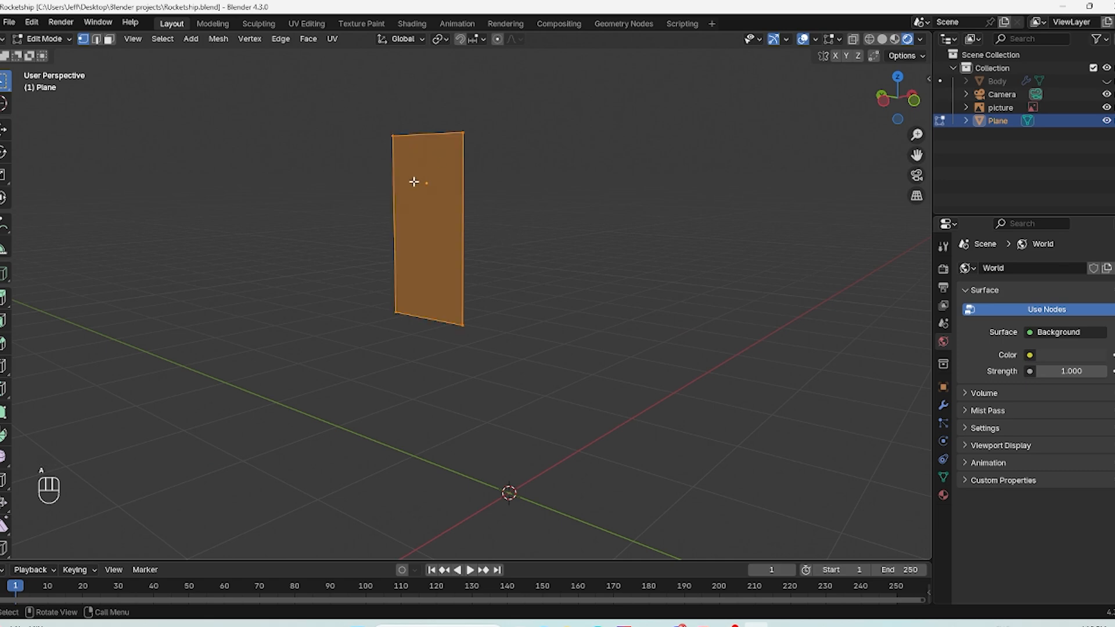
key("KP_1")
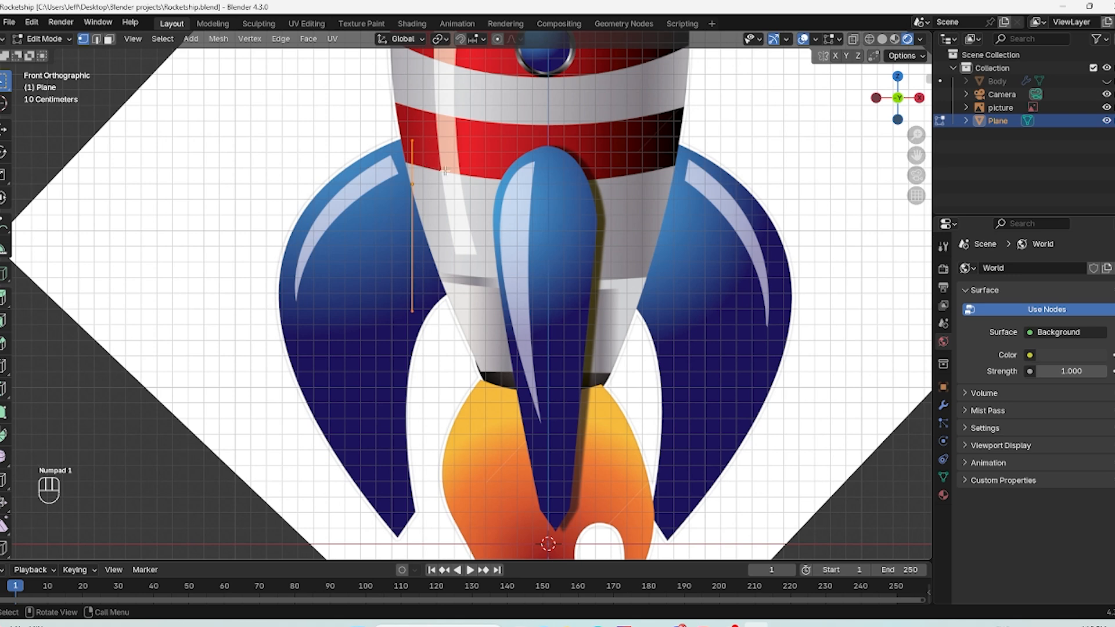
key("r")
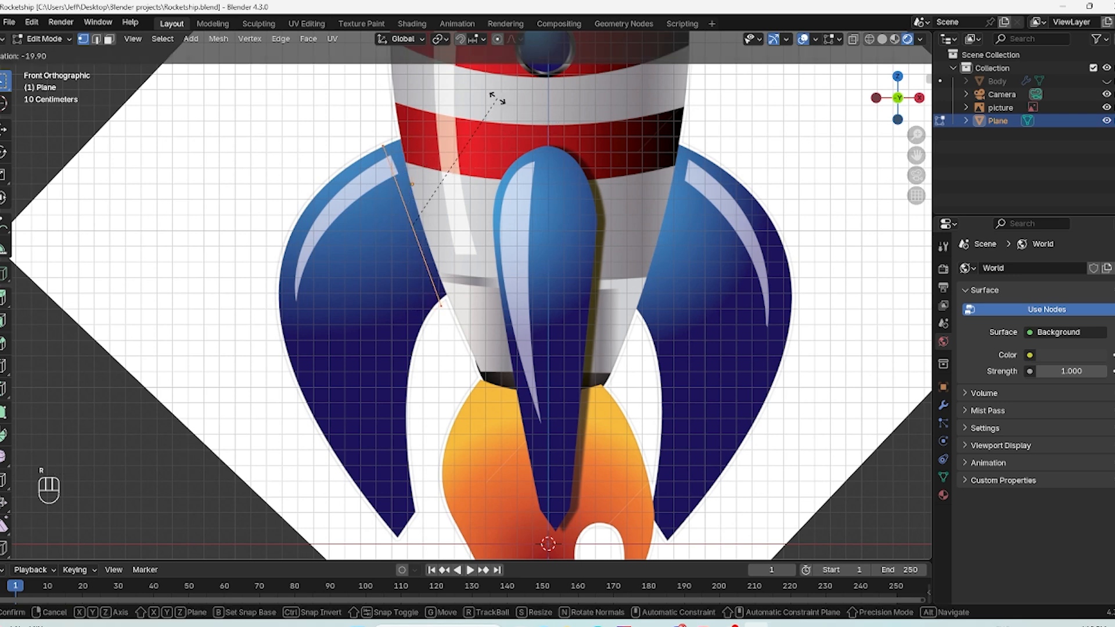
left_click(498, 97)
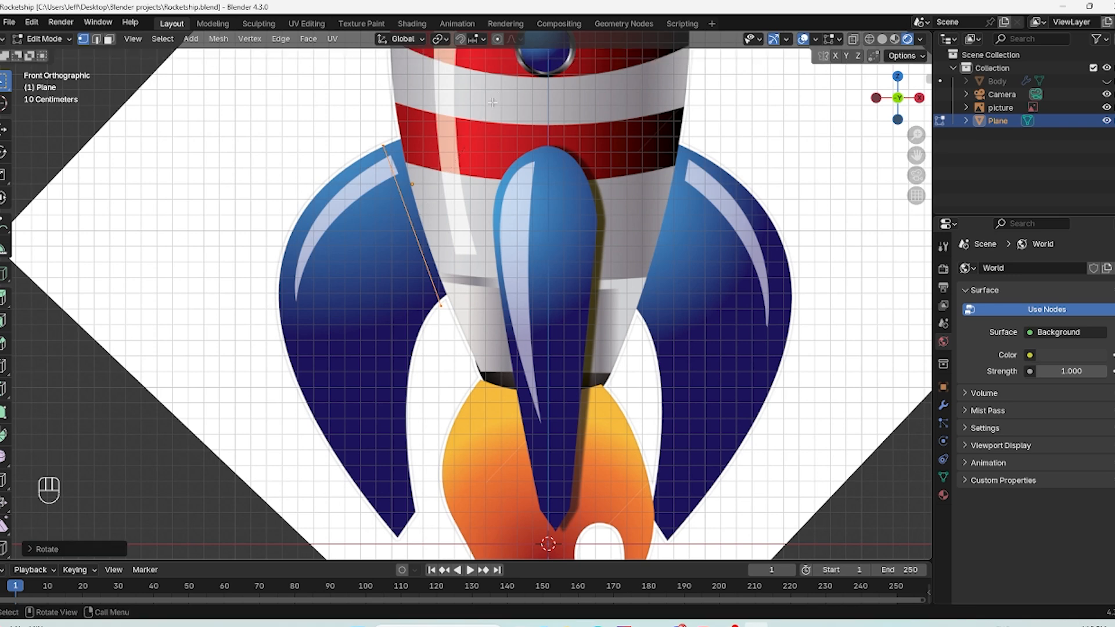
key("g")
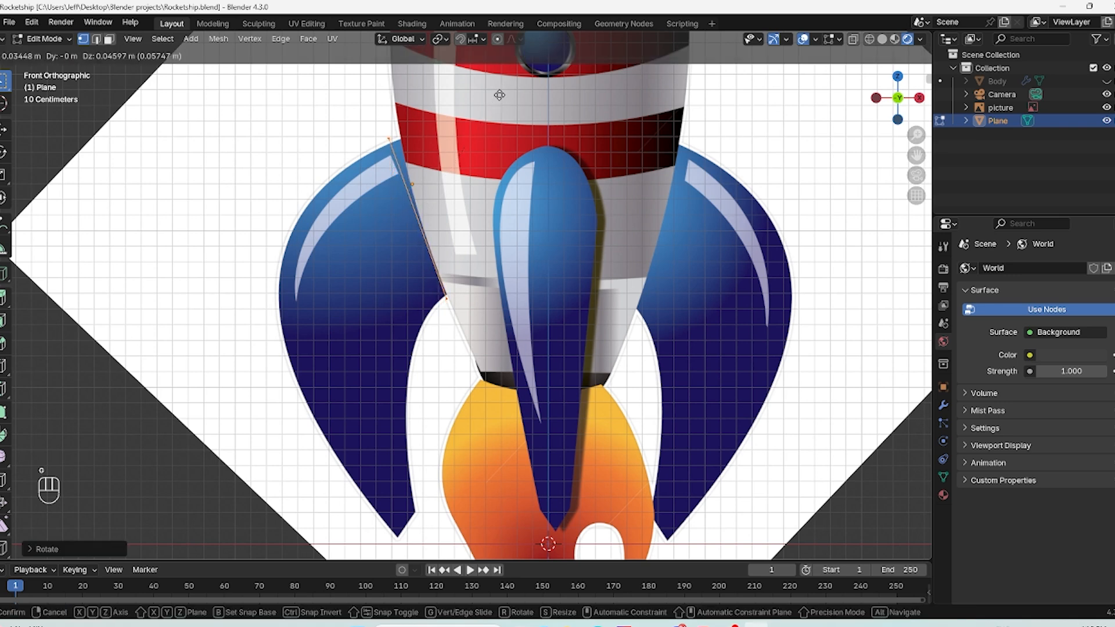
left_click(503, 92)
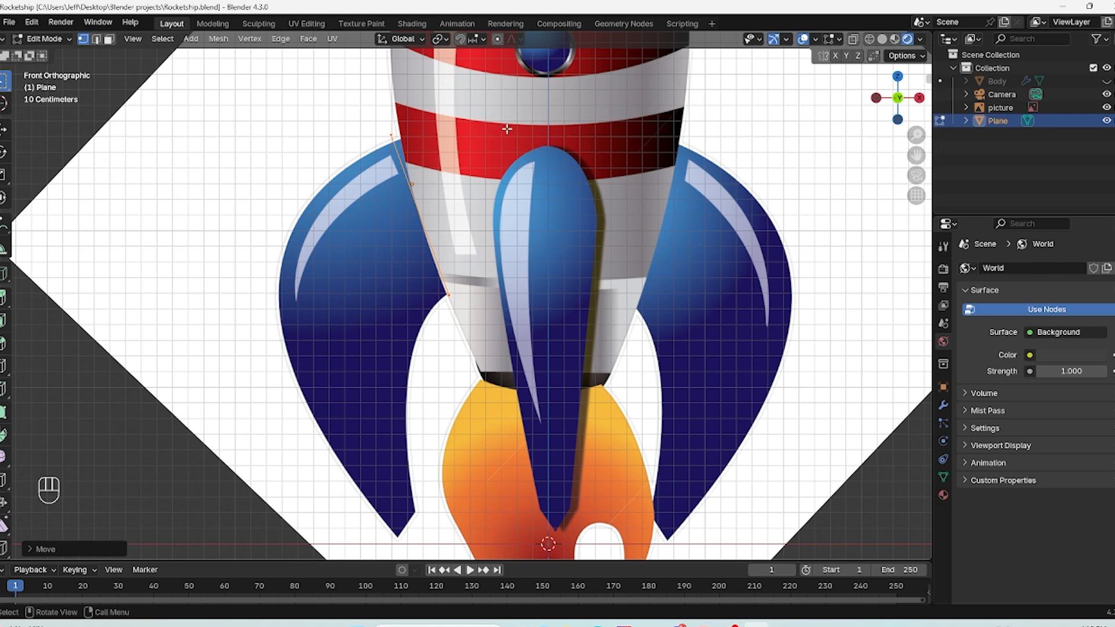
Step: Rotate the plane about 2.4° more to match the body's slope and move it slightly inside the body outline
key("r")
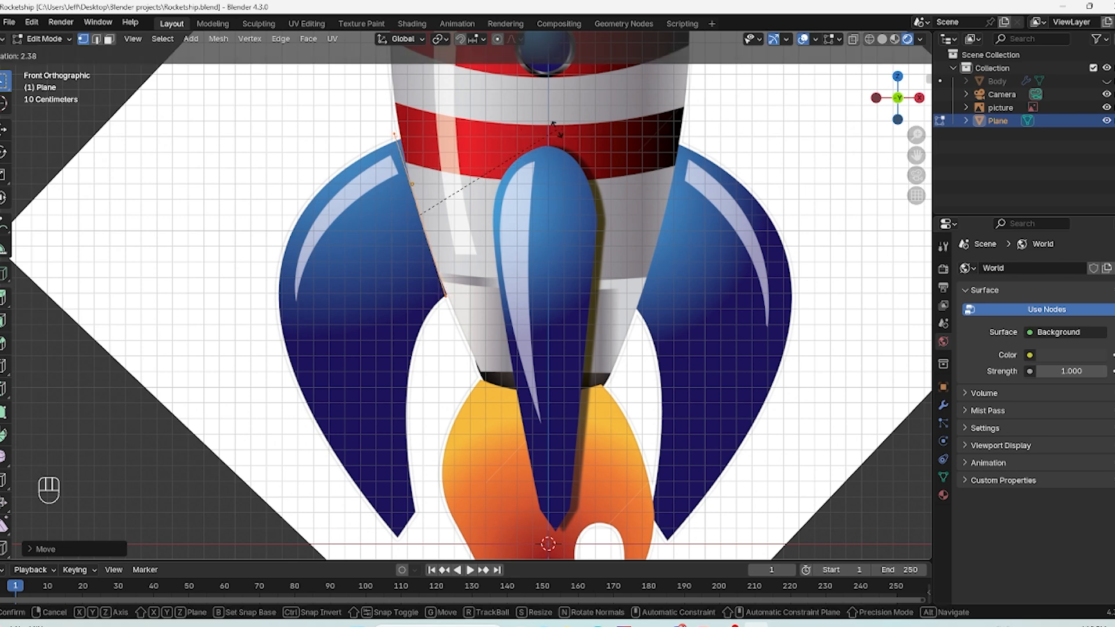
left_click(554, 127)
key("g")
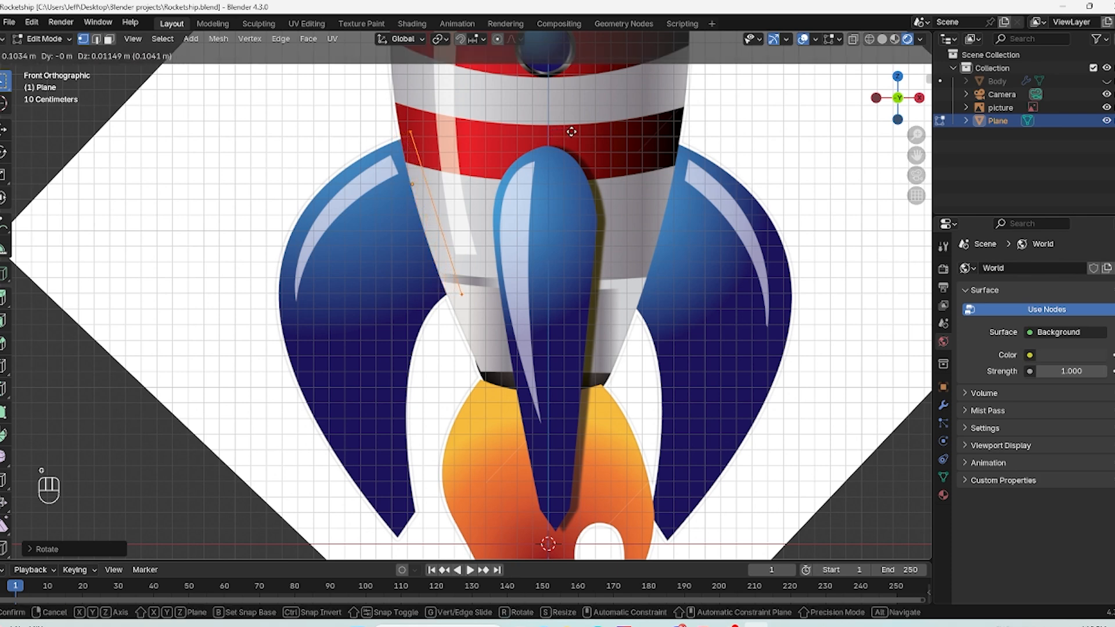
left_click(574, 131)
Step: Set the viewport shading to Wireframe to see the plane's geometry over the reference
key("z")
left_click(287, 124)
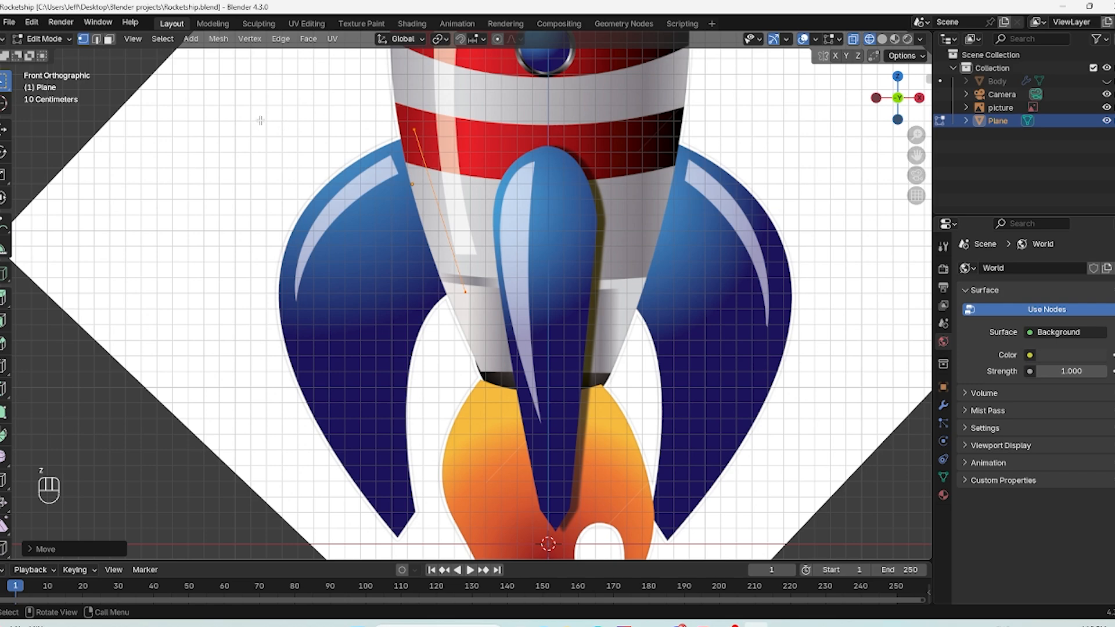
scroll(382, 116, "up", 2)
middle_click_drag(447, 151, 442, 227, "shift")
key("z")
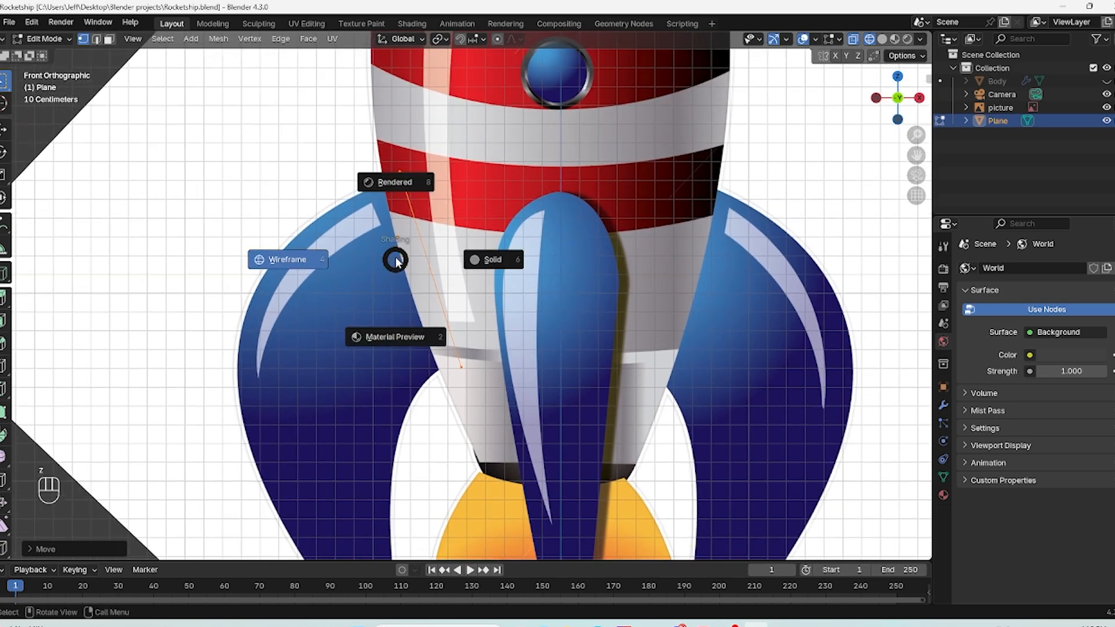
left_click(283, 271)
key("z")
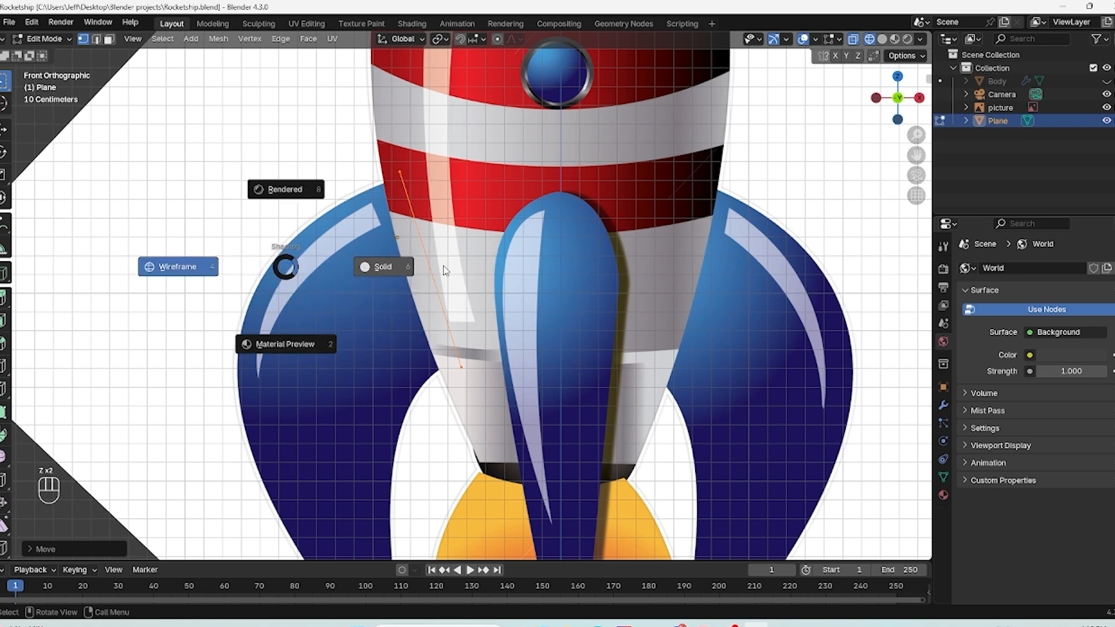
left_click(388, 269)
mouse_move(385, 270)
middle_mouse_down()
mouse_move(386, 262)
mouse_move(406, 273)
middle_mouse_up()
key("z")
left_click(368, 290)
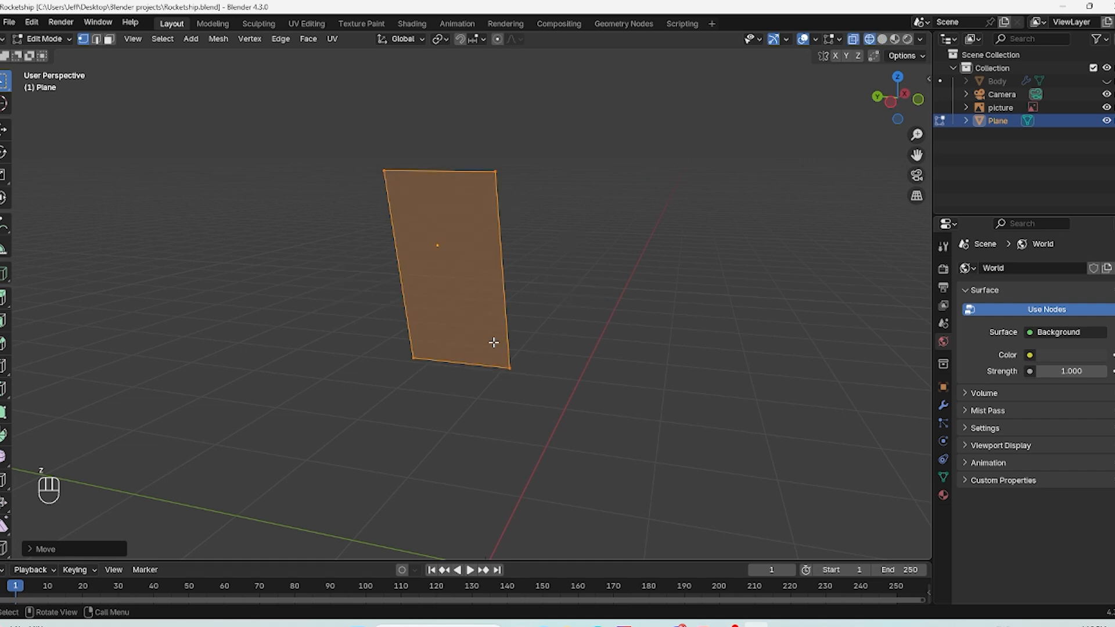
Step: Extrude the plane outward from the body in the front view and align its outer side with the left fin's root
key("KP_1")
key("g")
key("z")
key("z")
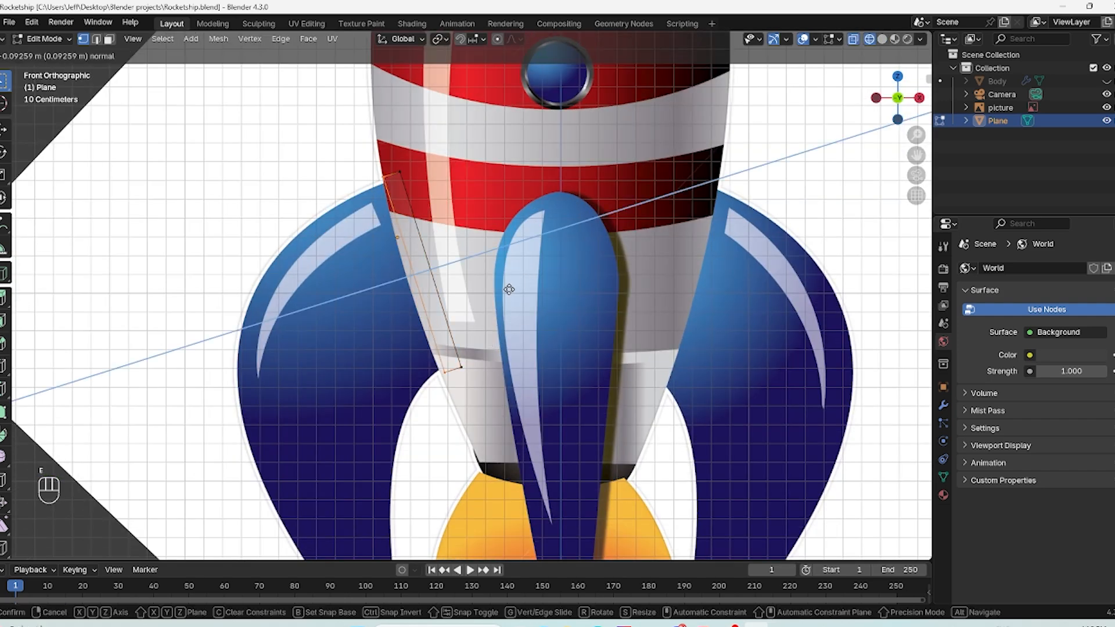
left_click(452, 323)
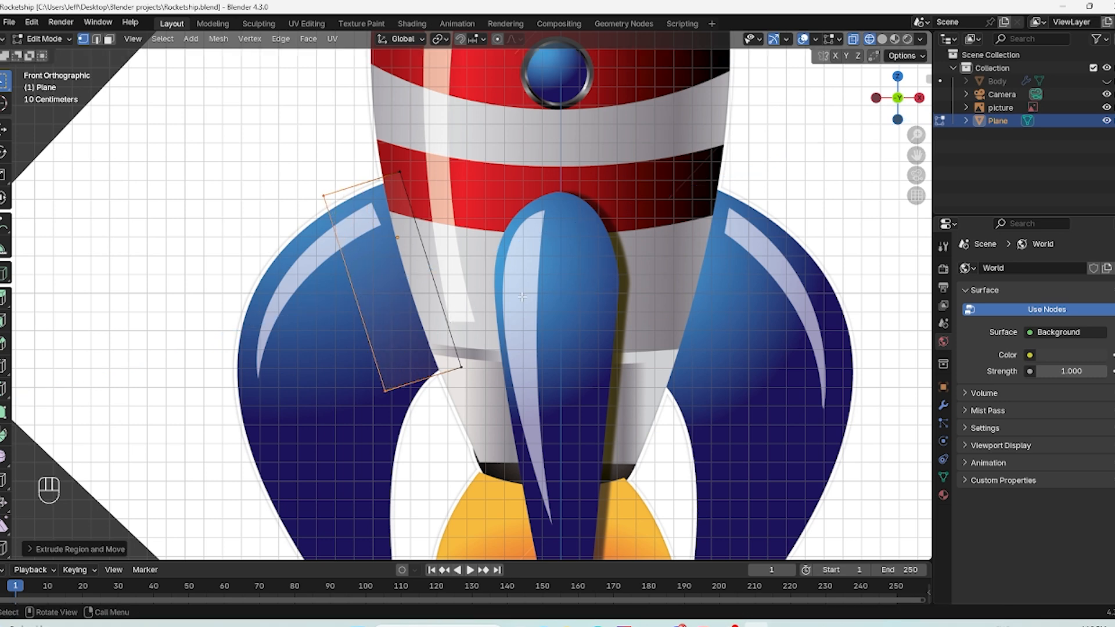
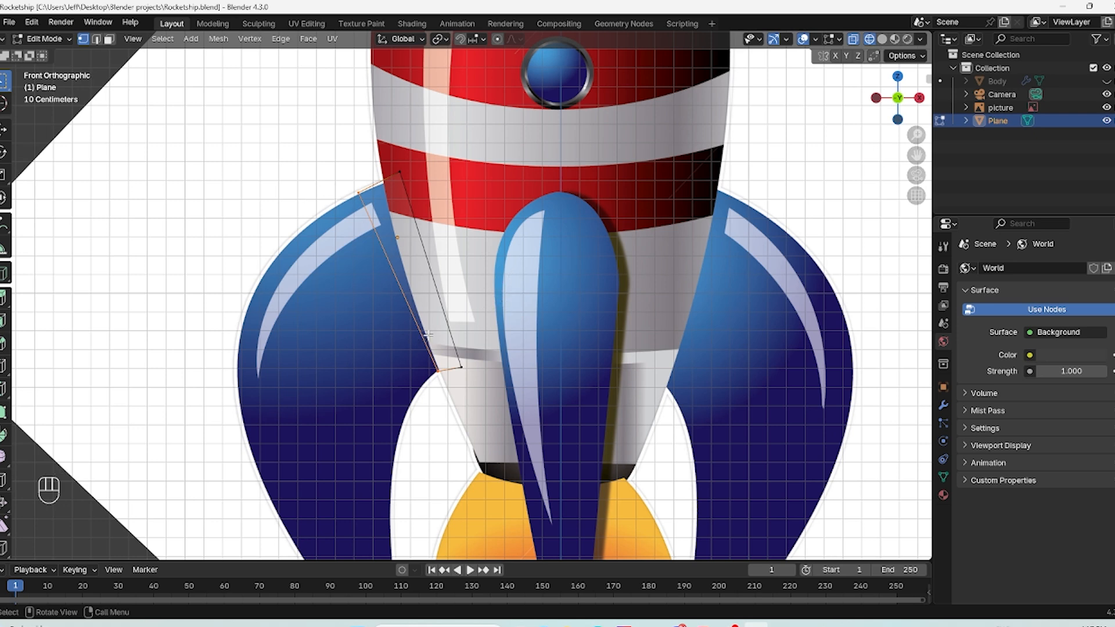
Step: In face select mode, select the block's outer face and extrude it about 0.37 m into the left fin
middle_click_drag(430, 354, 496, 399)
key("3")
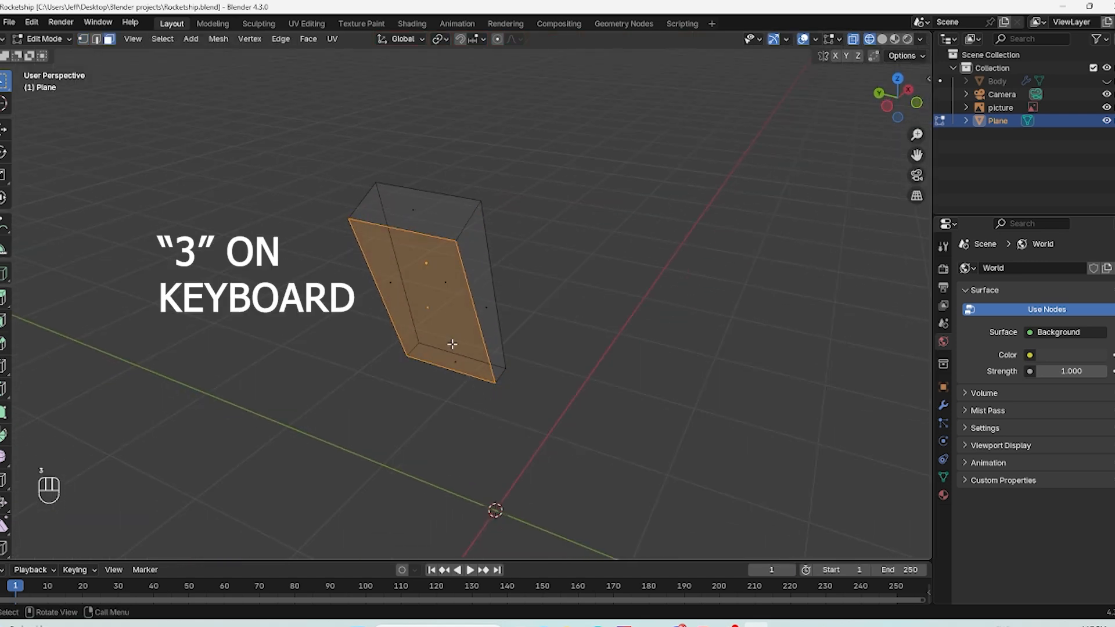
middle_click_drag(454, 342, 397, 302)
key("2")
key("3")
left_click(419, 296)
left_click(413, 299)
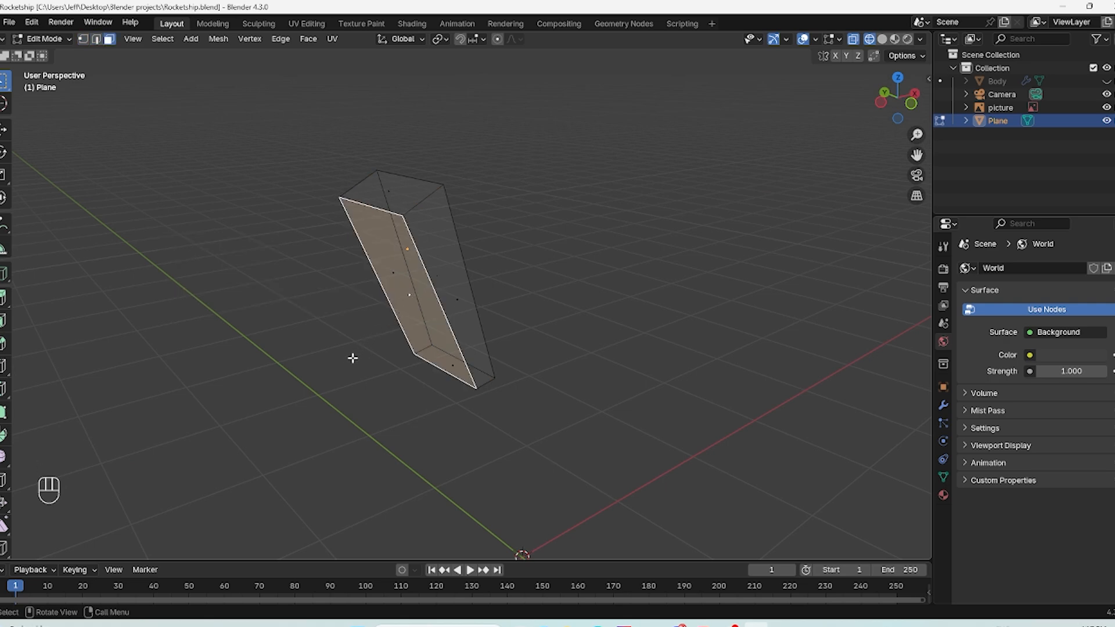
key("KP_1")
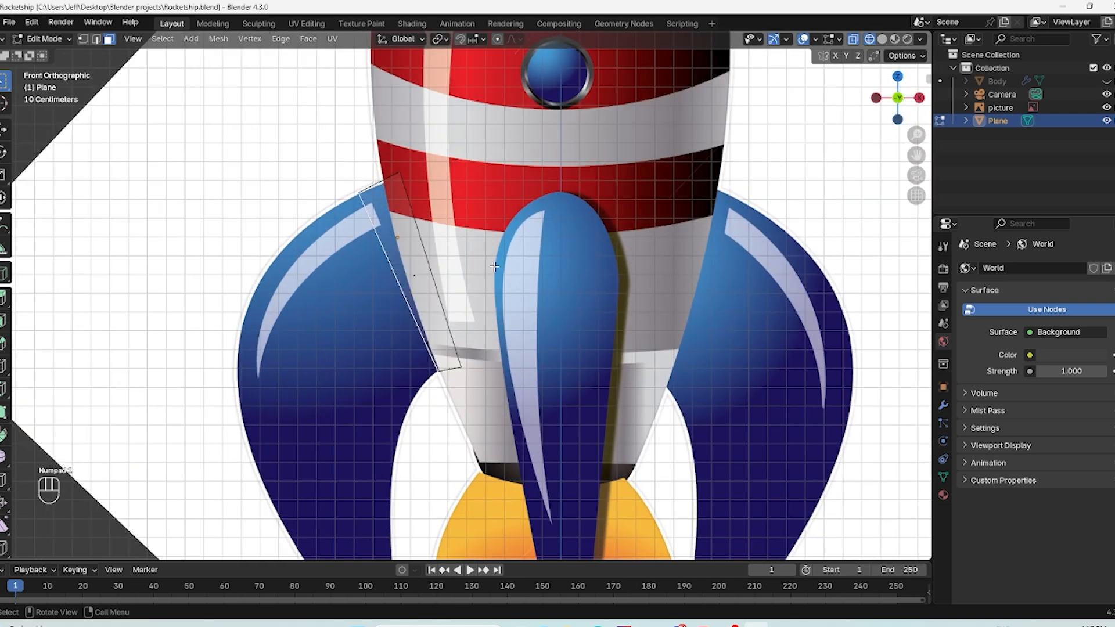
key("e")
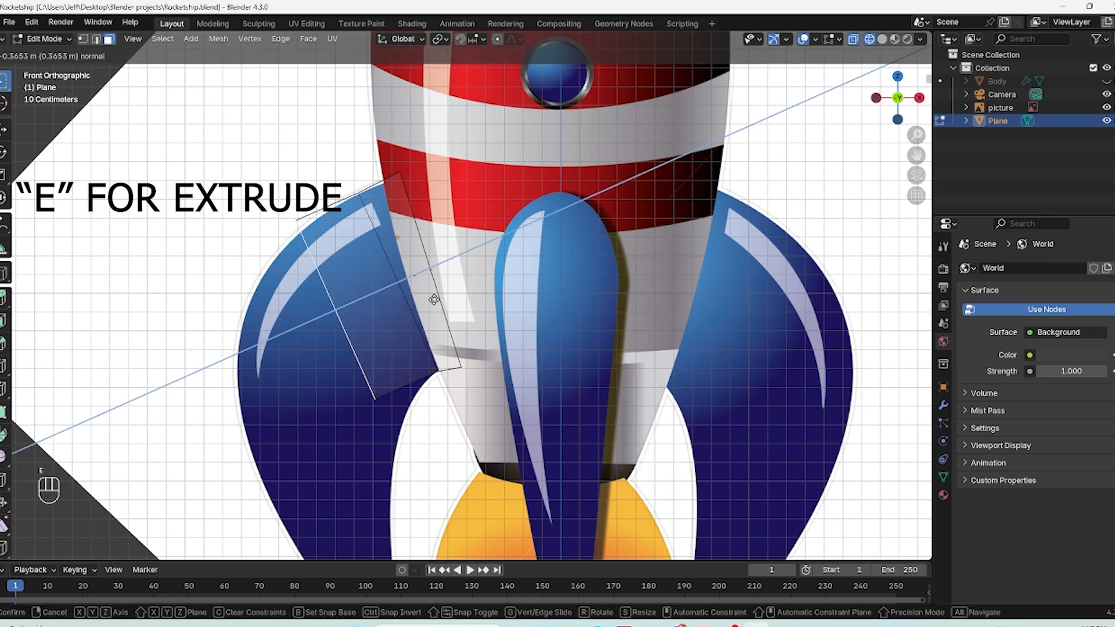
left_click(432, 305)
Step: Rotate and move the extruded end face so its corners follow the left fin's outer and inner outlines
key("r")
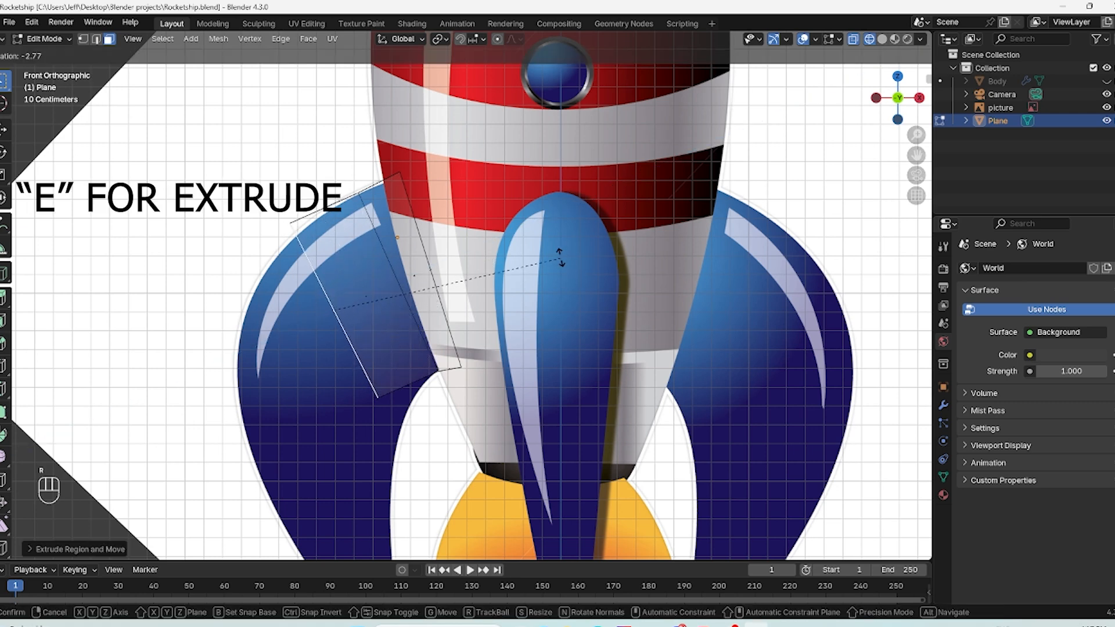
left_click(510, 250)
key("g")
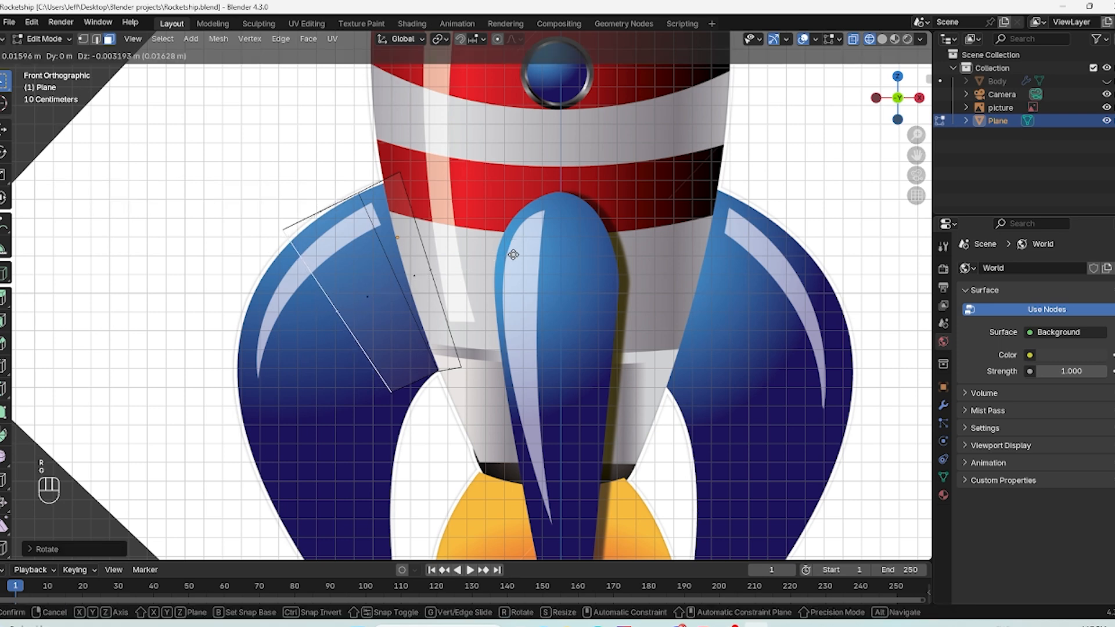
left_click(528, 260)
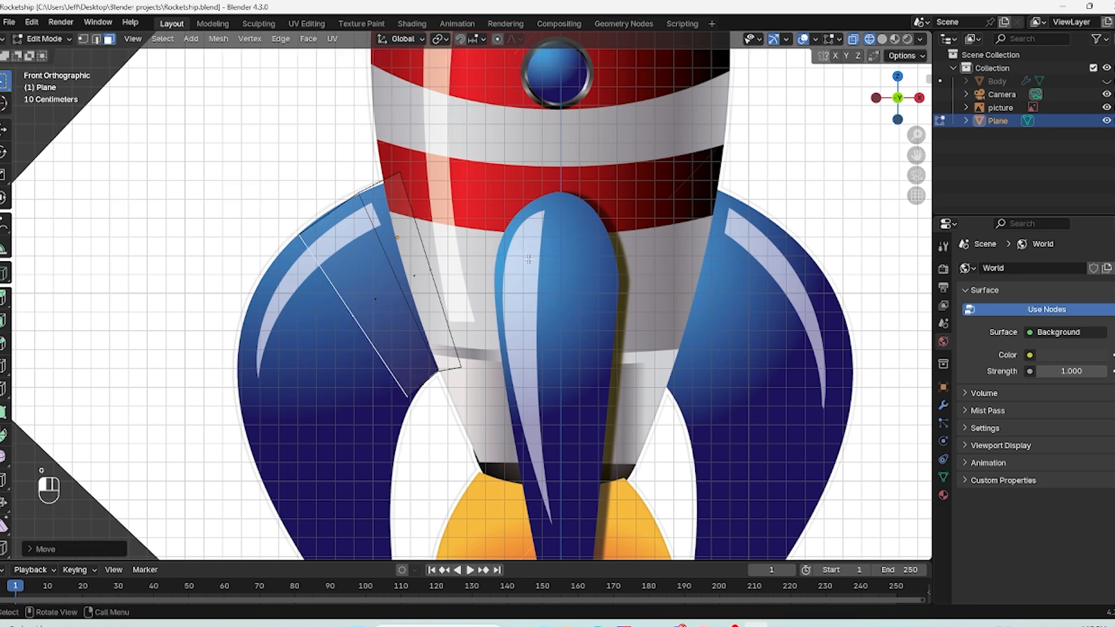
Step: Extrude a second fin segment from the end face and shift it down and inward onto the fin's outer curve
key("e")
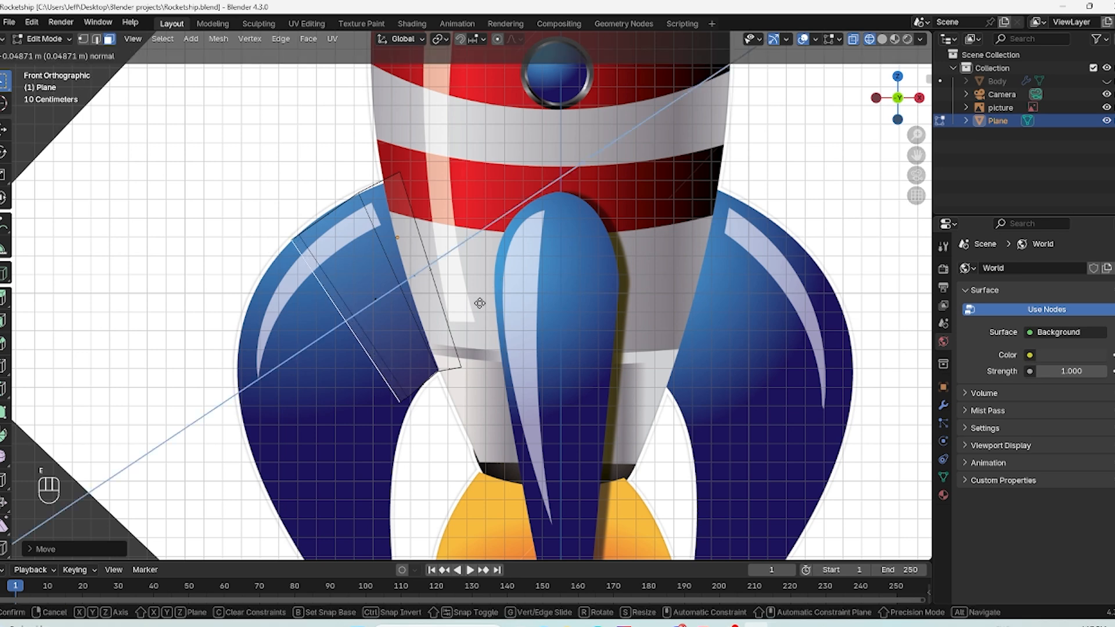
left_click(445, 341)
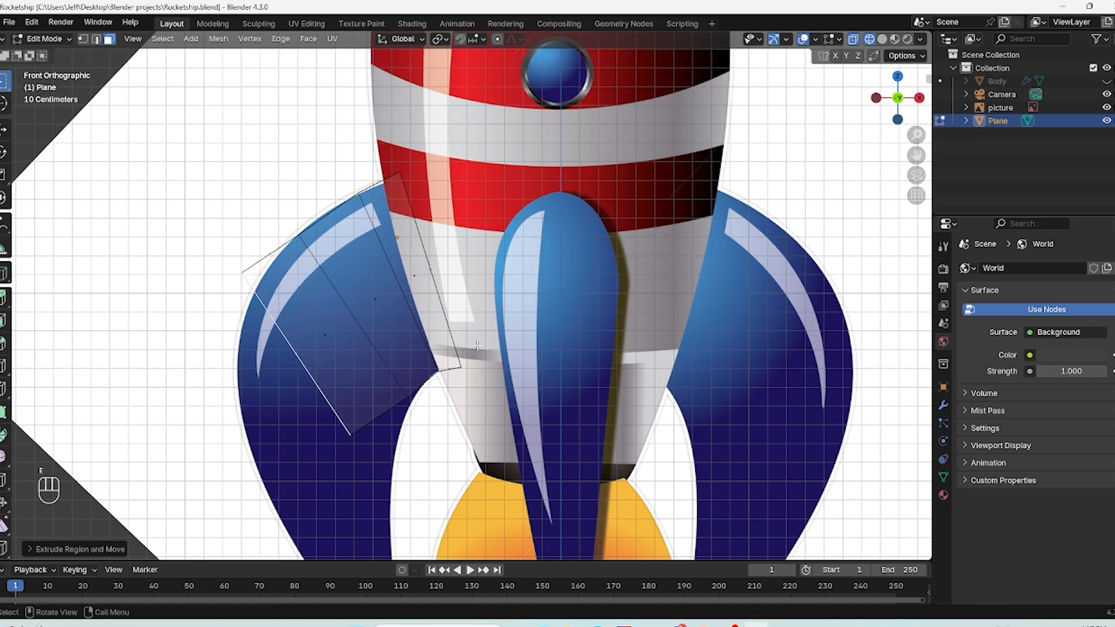
key("g")
left_click(492, 361)
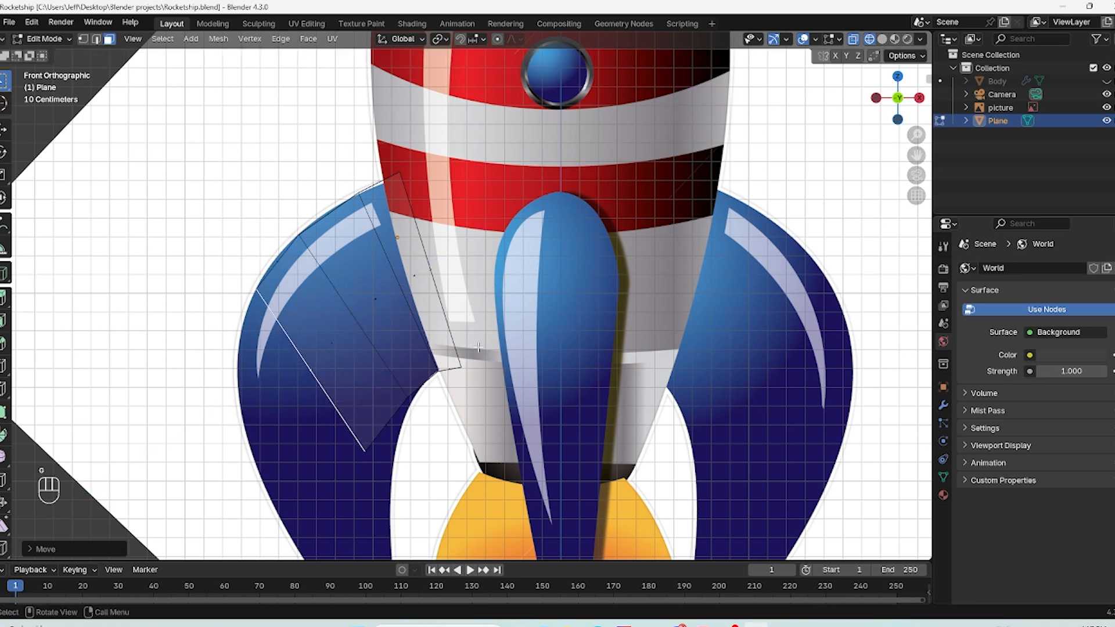
Step: Extrude a third segment further down the left fin, and move and rotate its end face across the fin's width
middle_click_drag(420, 409, 521, 265, "shift")
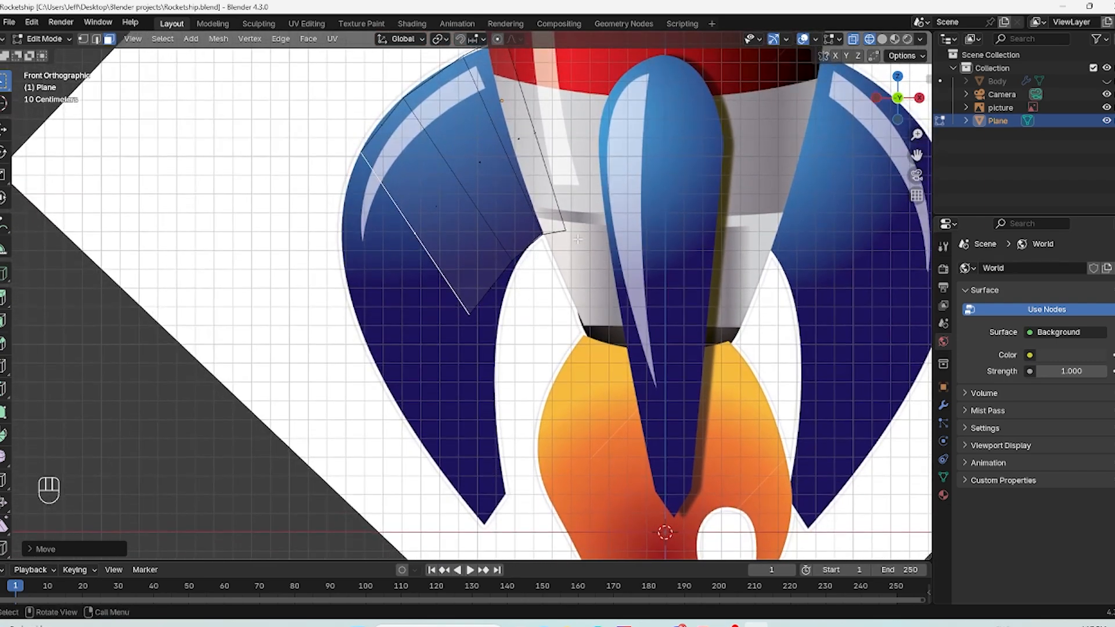
key("e")
left_click(532, 288)
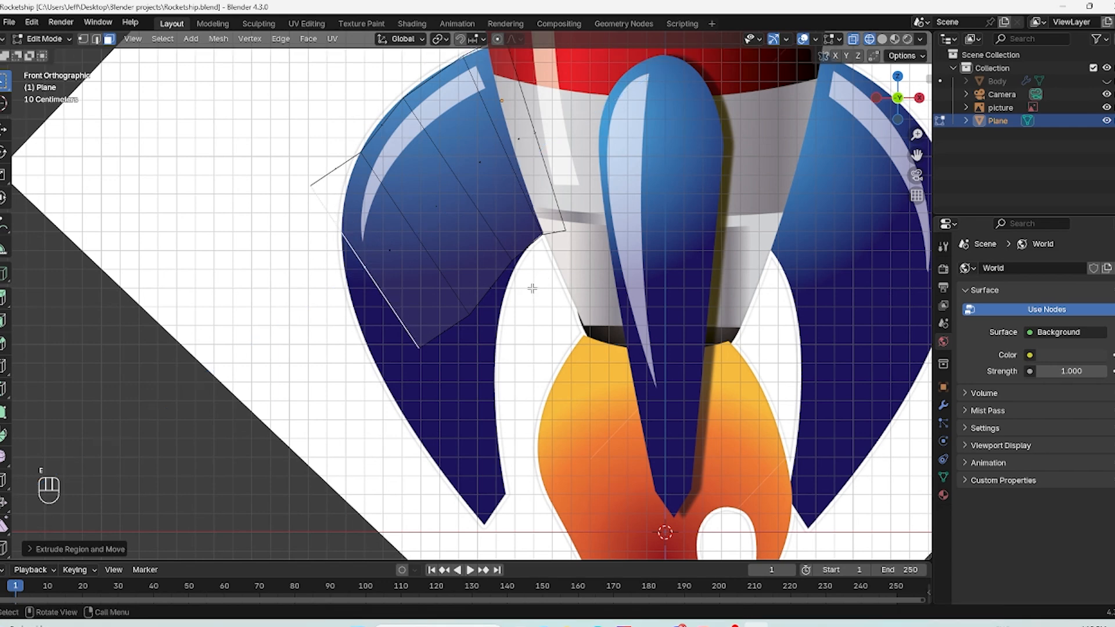
key("g")
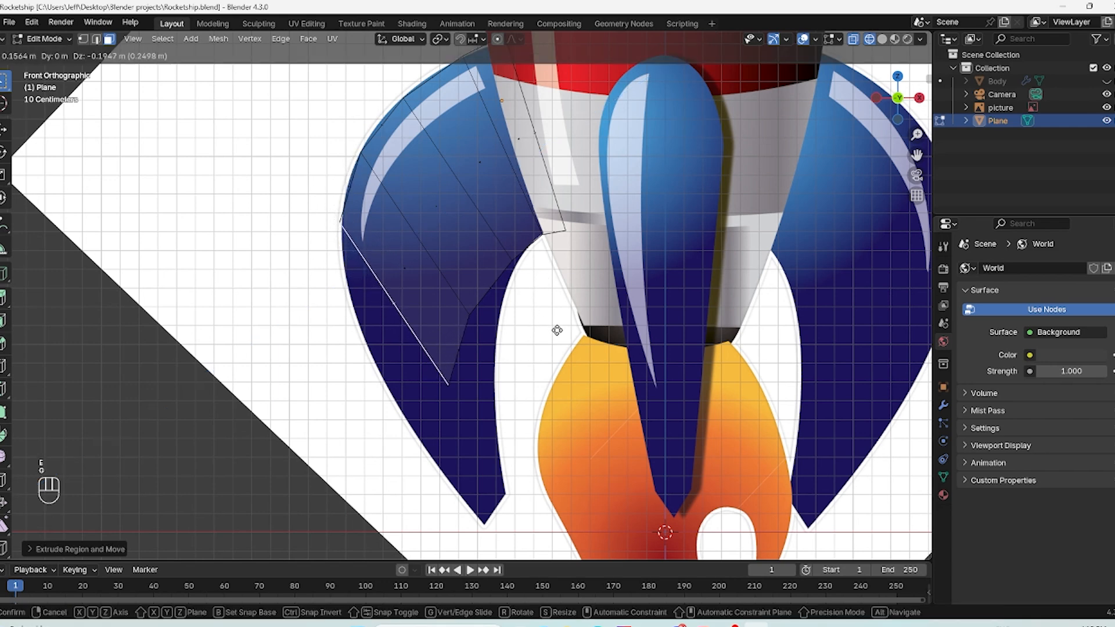
left_click(556, 332)
key("r")
left_click(551, 201)
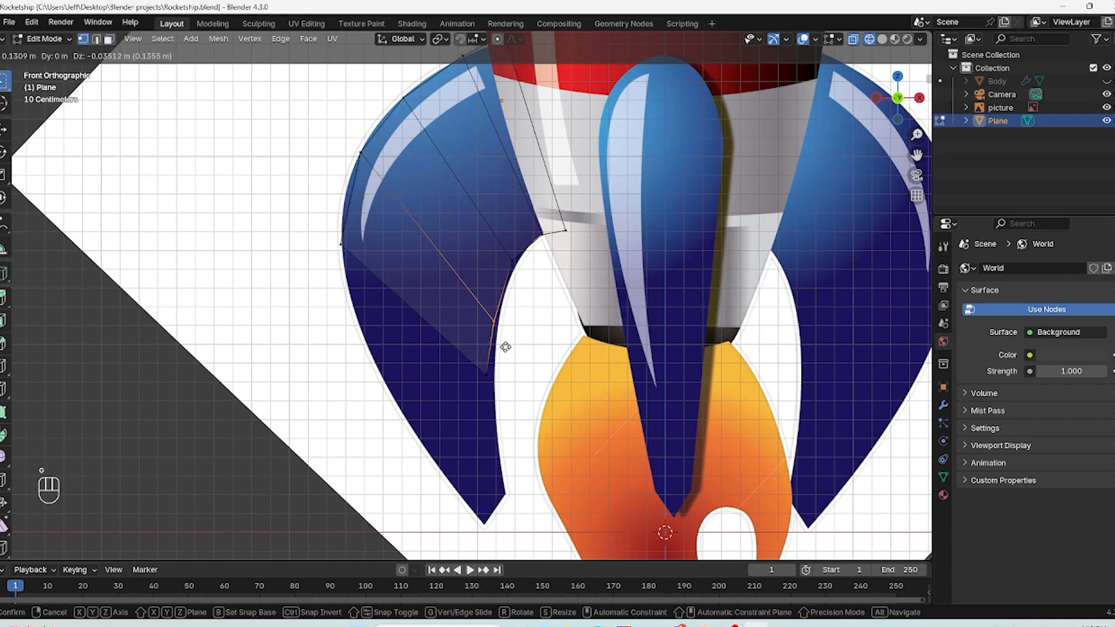
Step: Move the inner-side vertices of the fin's lower segments onto the reference fin's inner curve
left_click(510, 353)
left_click_drag(507, 245, 520, 276)
key("g")
left_click(524, 278)
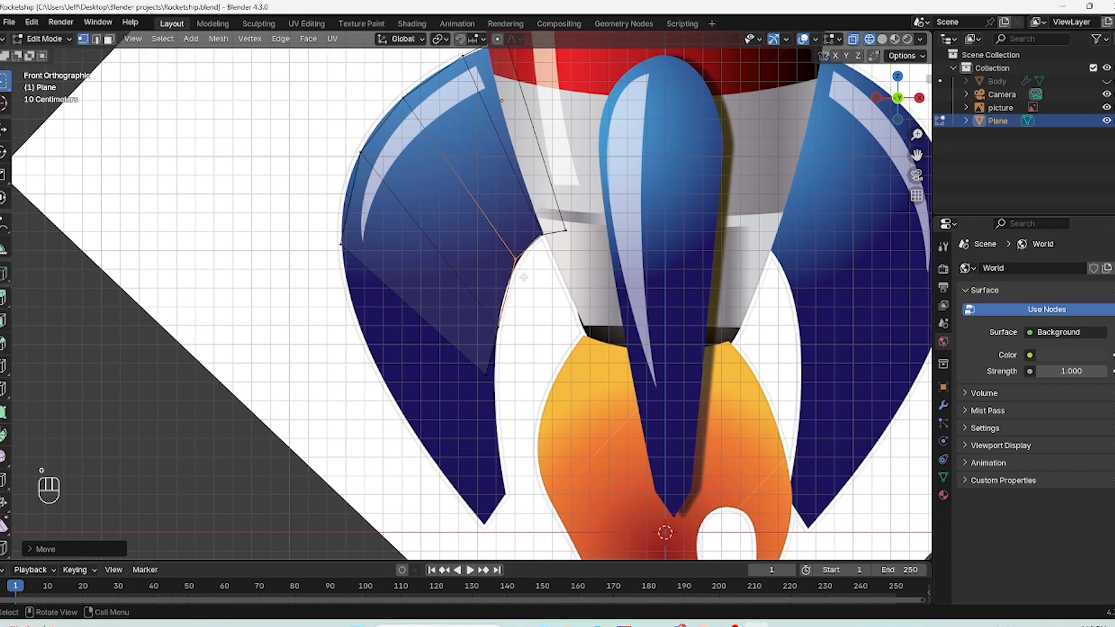
Step: Move the inner corner of the left fin's lowest end face onto the reference fin's inner edge
left_click(487, 370)
key("g")
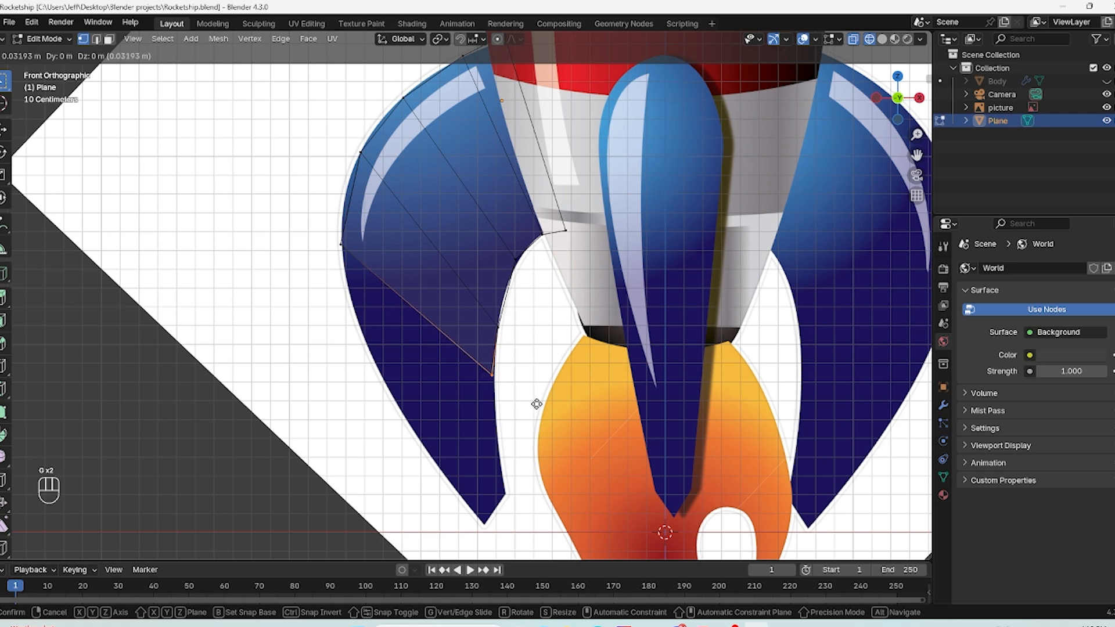
left_click(536, 403)
Step: Nudge the outer-side vertices of the left fin's segments onto the reference fin's outer curve
left_click(403, 96)
key("g")
left_click(402, 97)
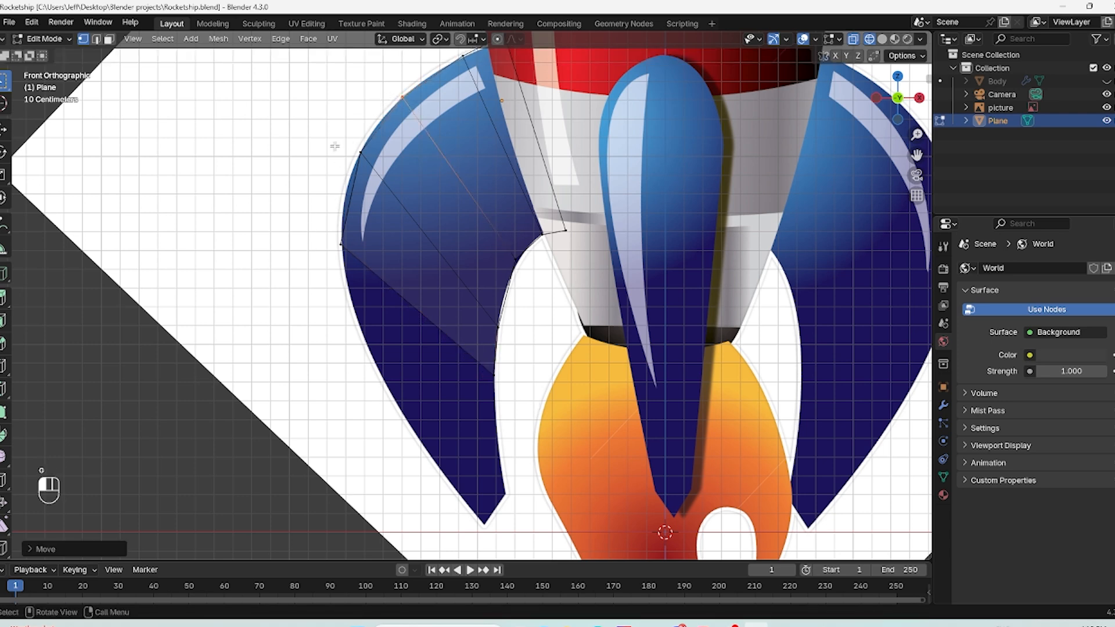
left_click(360, 152)
key("g")
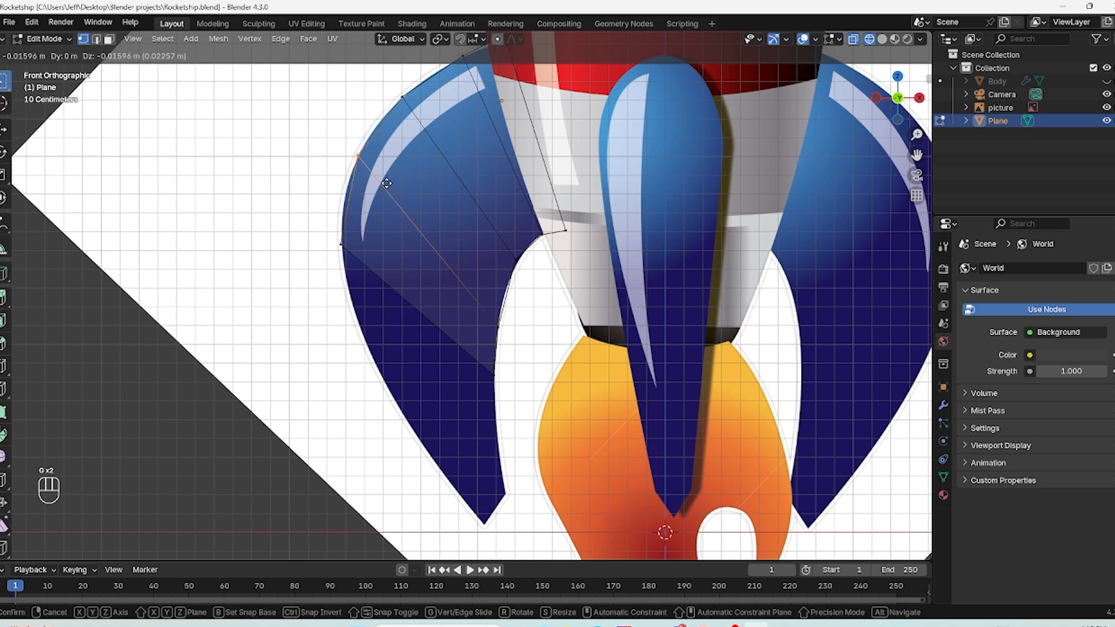
left_click(387, 183)
left_click(341, 245)
key("g")
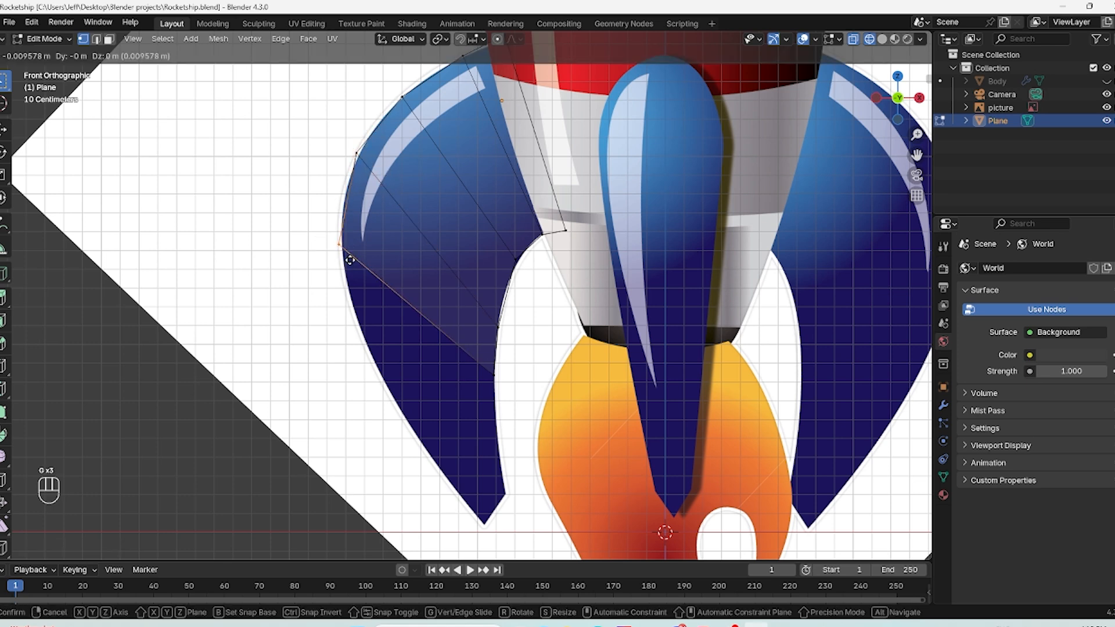
left_click(351, 261)
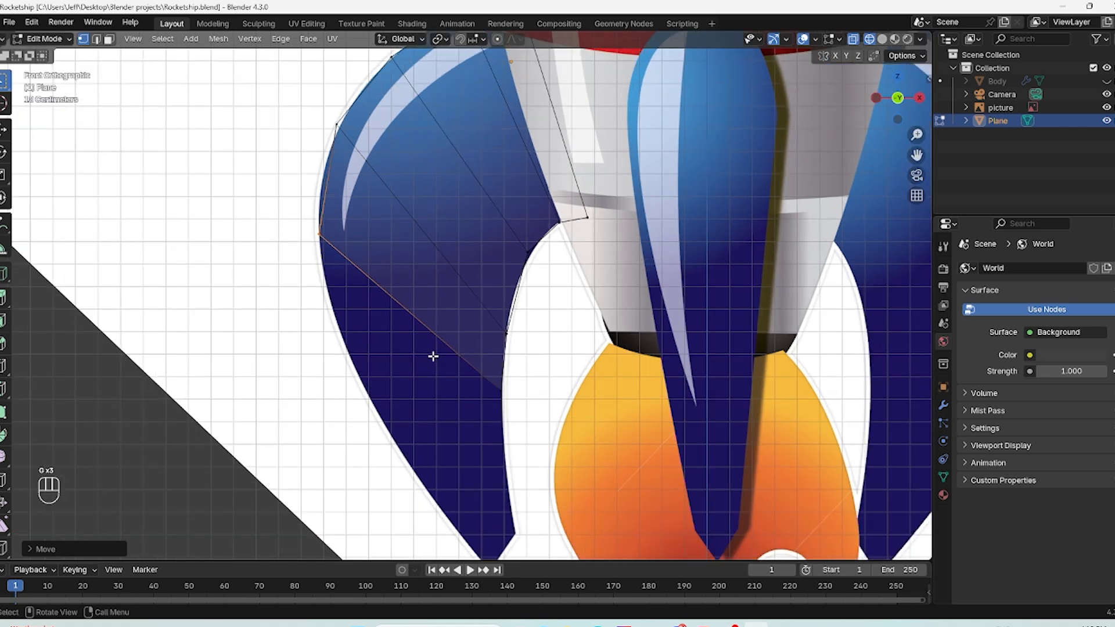
Step: Extrude another segment from the left fin's lower end face and shift it down and inward along the reference fin
middle_click_drag(433, 356, 485, 311)
key("3")
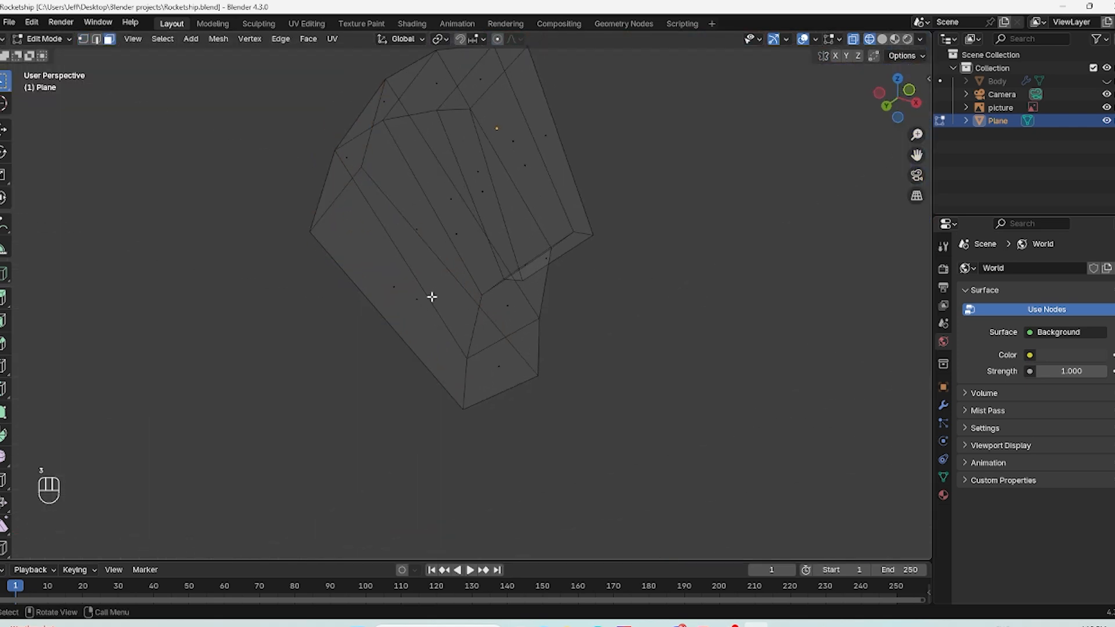
left_click(409, 299)
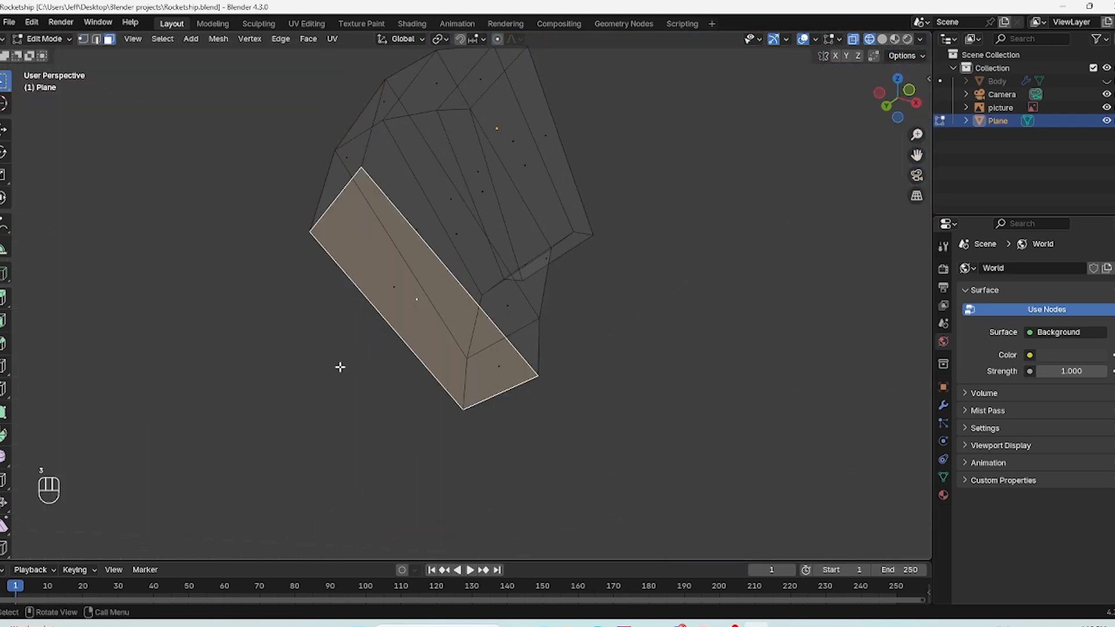
key("KP_1")
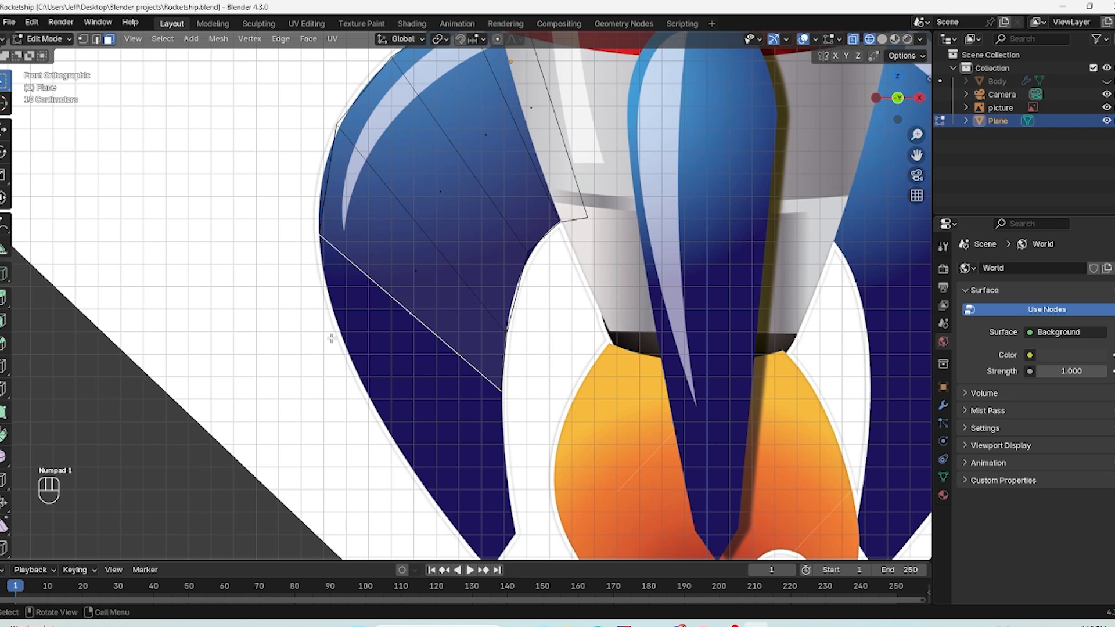
key("e")
left_click(311, 423)
key("g")
left_click(350, 459)
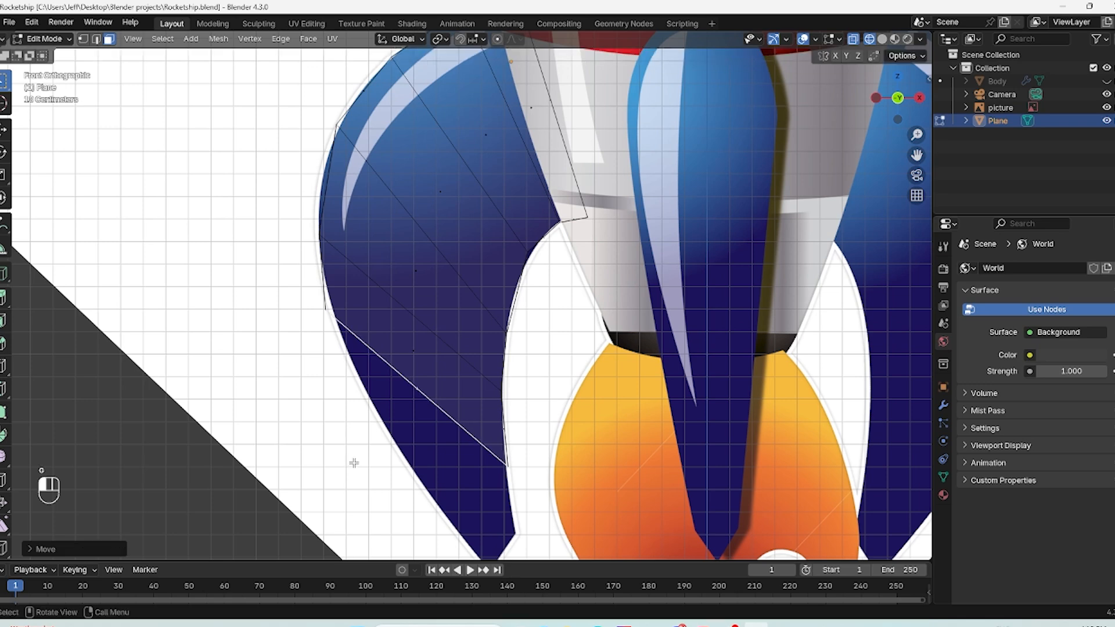
Step: Extrude one more segment and move its end face so its inner corner meets the reference fin's lowest inner corner
key("e")
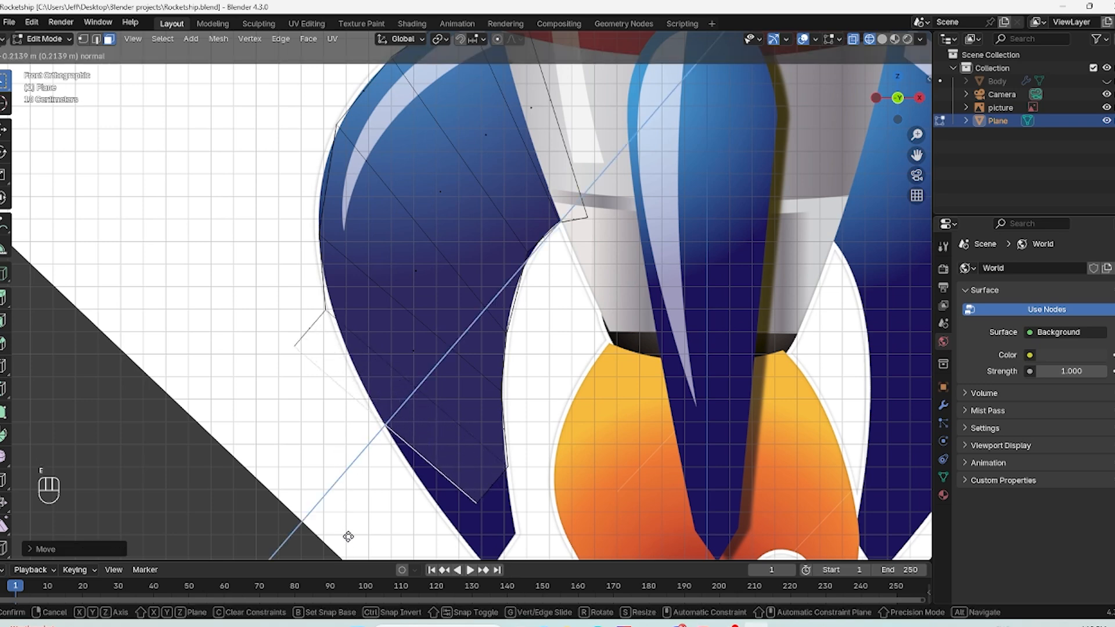
left_click(348, 543)
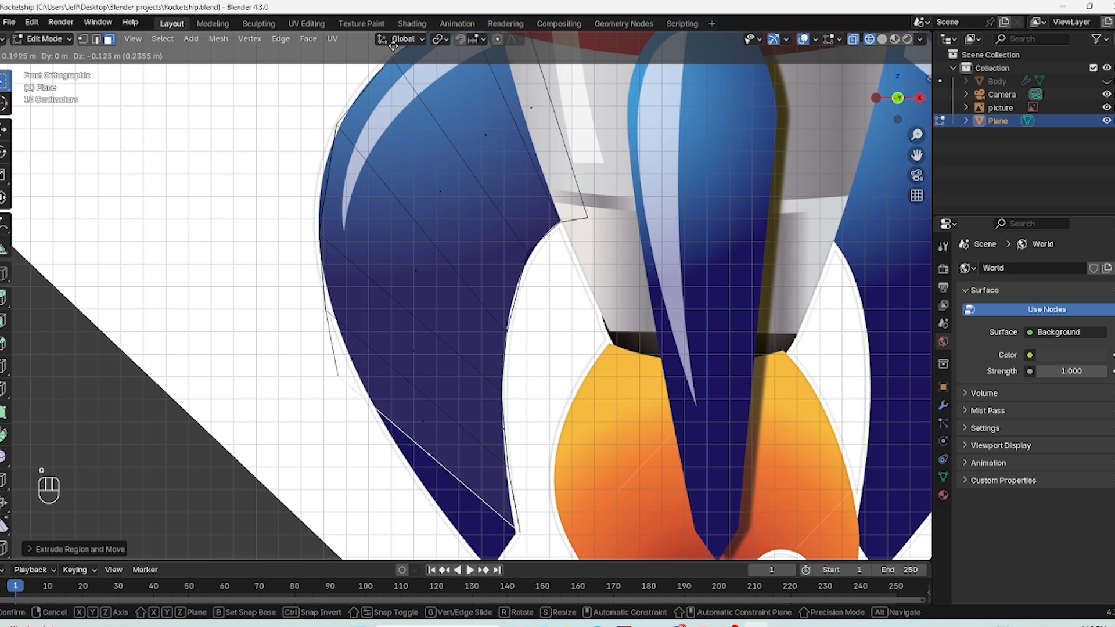
left_click(391, 45)
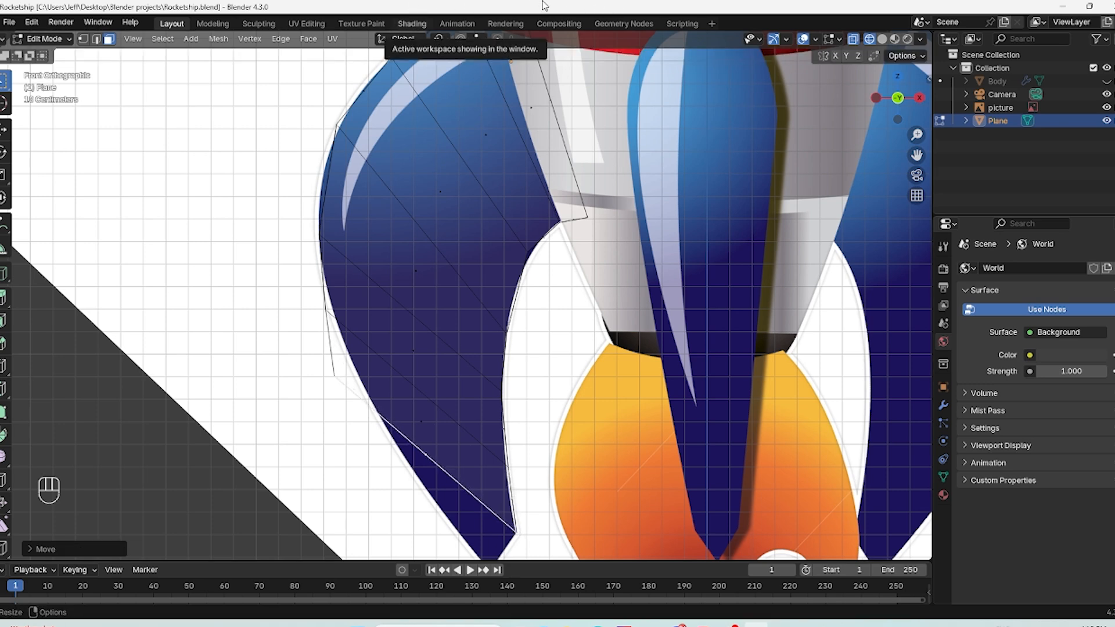
Step: Move the outer vertices between the last two fin segments inward onto the reference fin's outer curve
middle_click_drag(432, 328, 459, 249, "shift")
key("1")
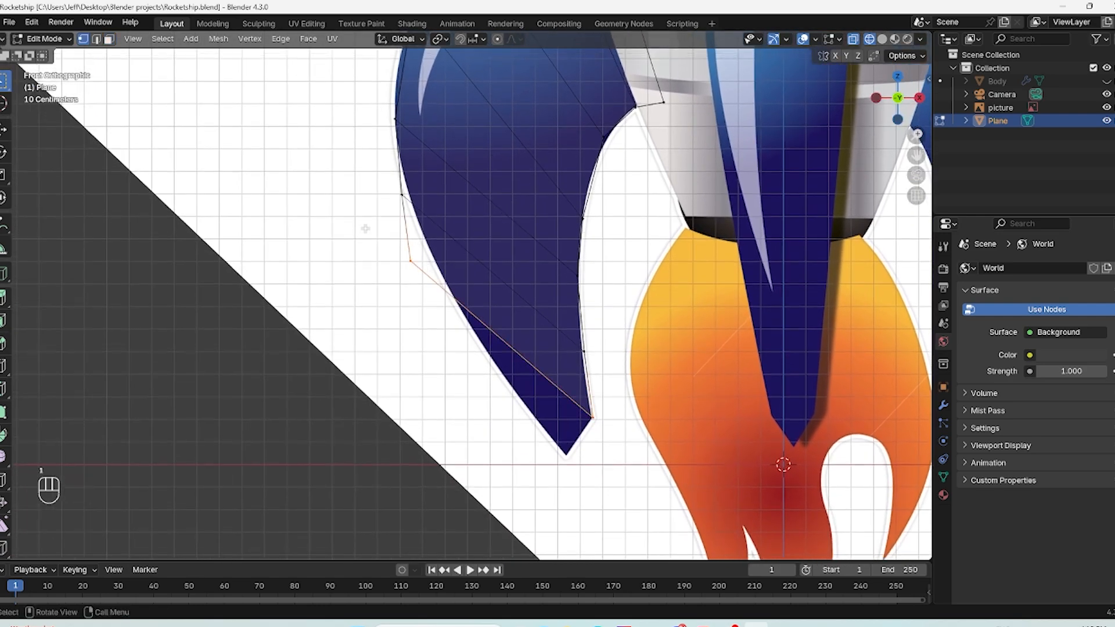
left_click(390, 192, "shift")
key("f")
key("g")
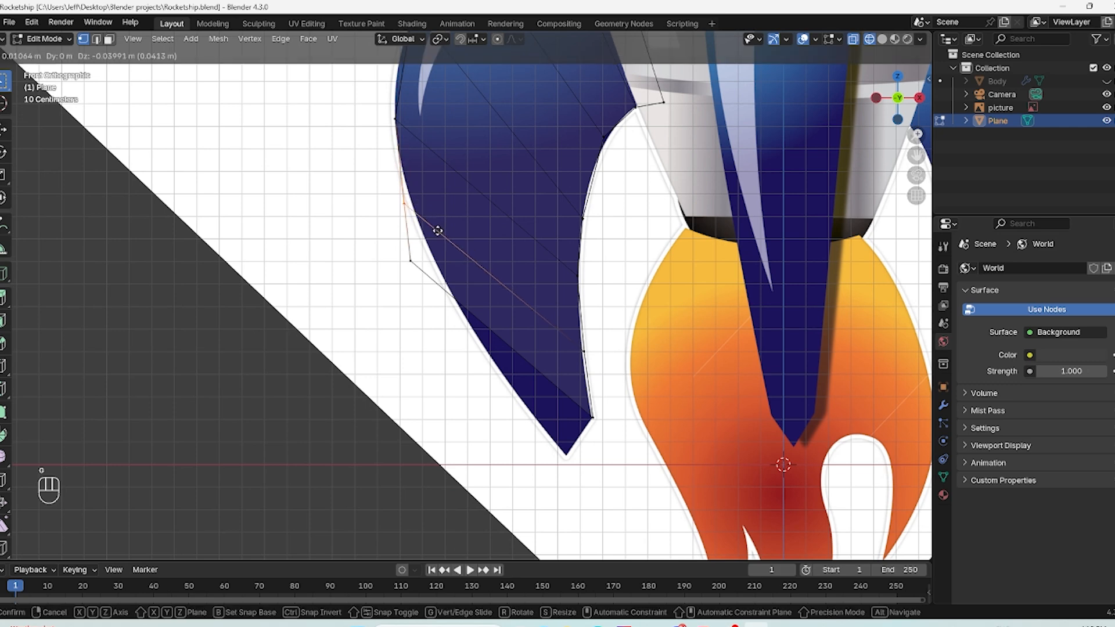
left_click(442, 229)
Step: Move the outer vertices of the final end face down to the reference fin's pointed tip
left_click(413, 288)
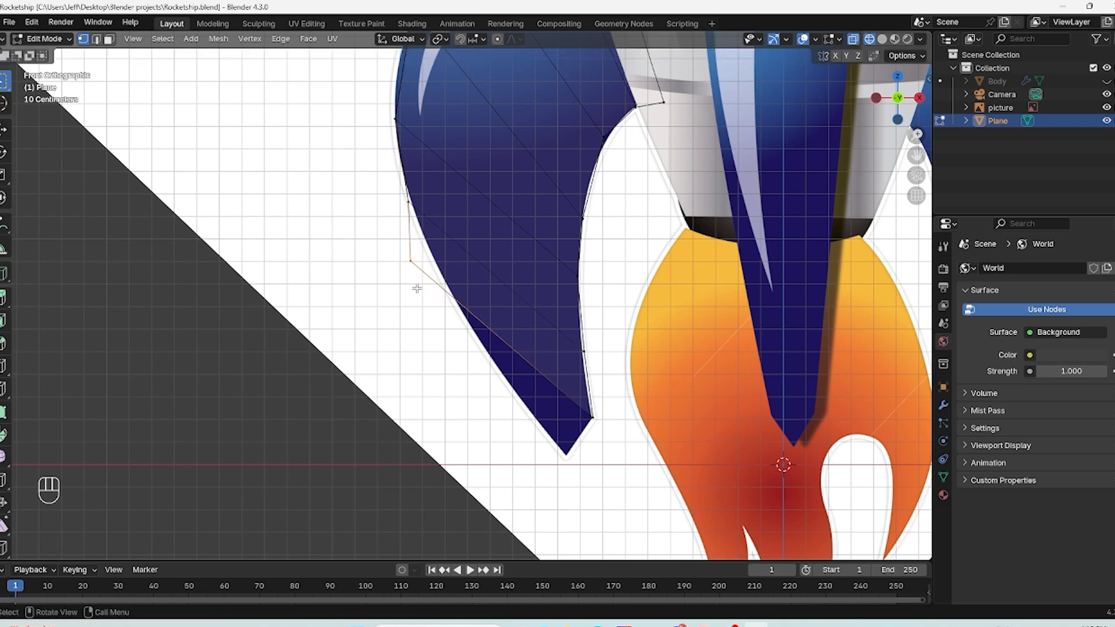
key("g")
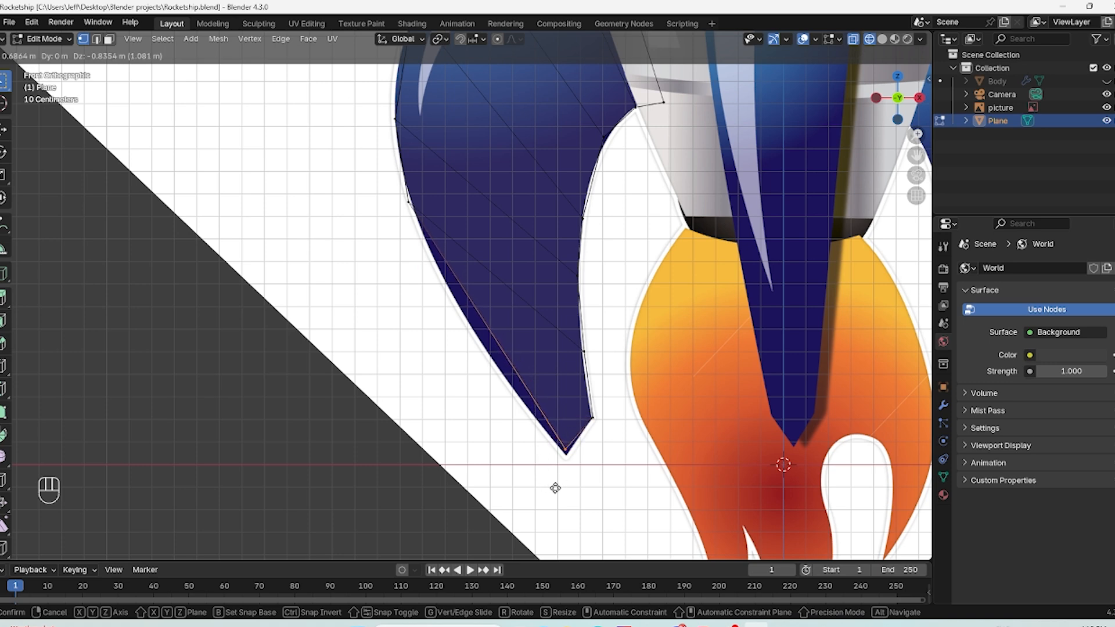
left_click(556, 488)
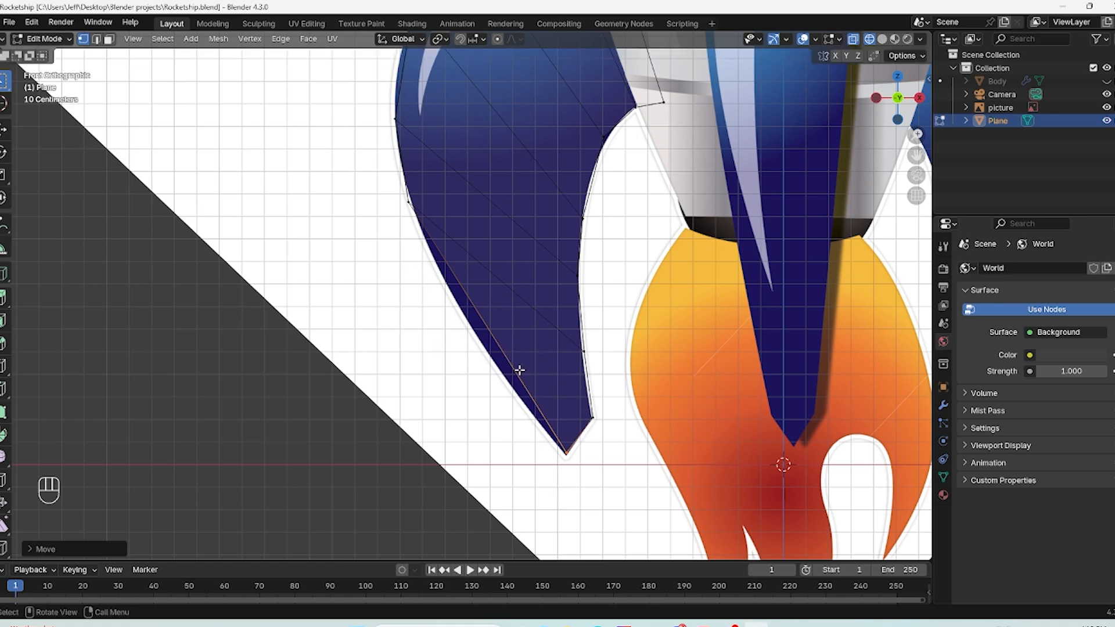
Step: Add a loop cut across the fin's last segment and move its outer vertices out onto the reference curve
key("ctrl")
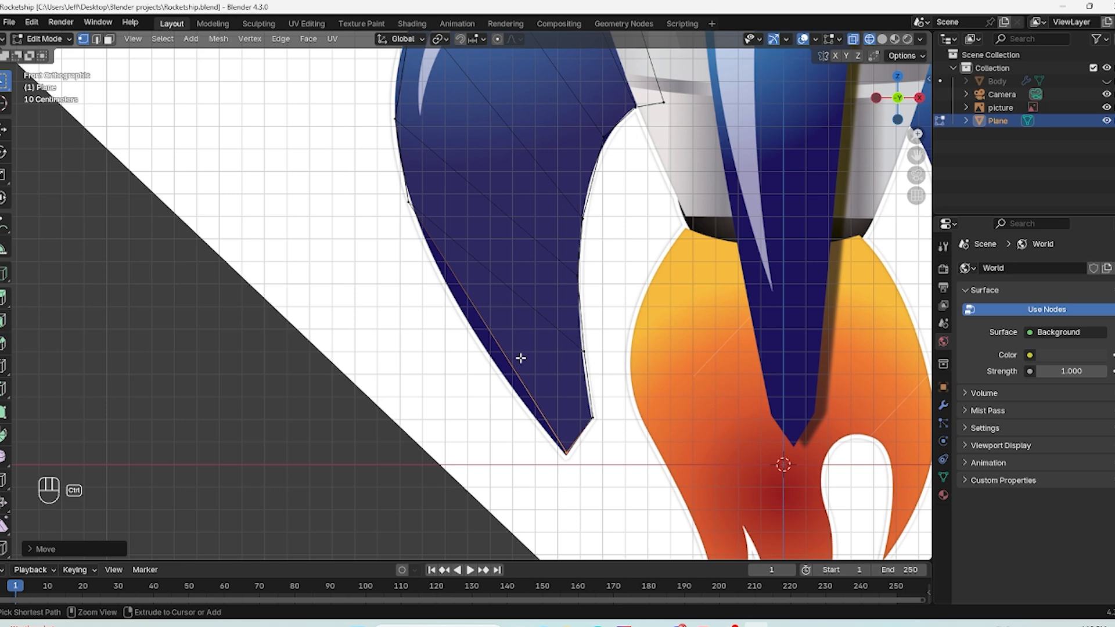
key("ctrl+r")
left_click(521, 359)
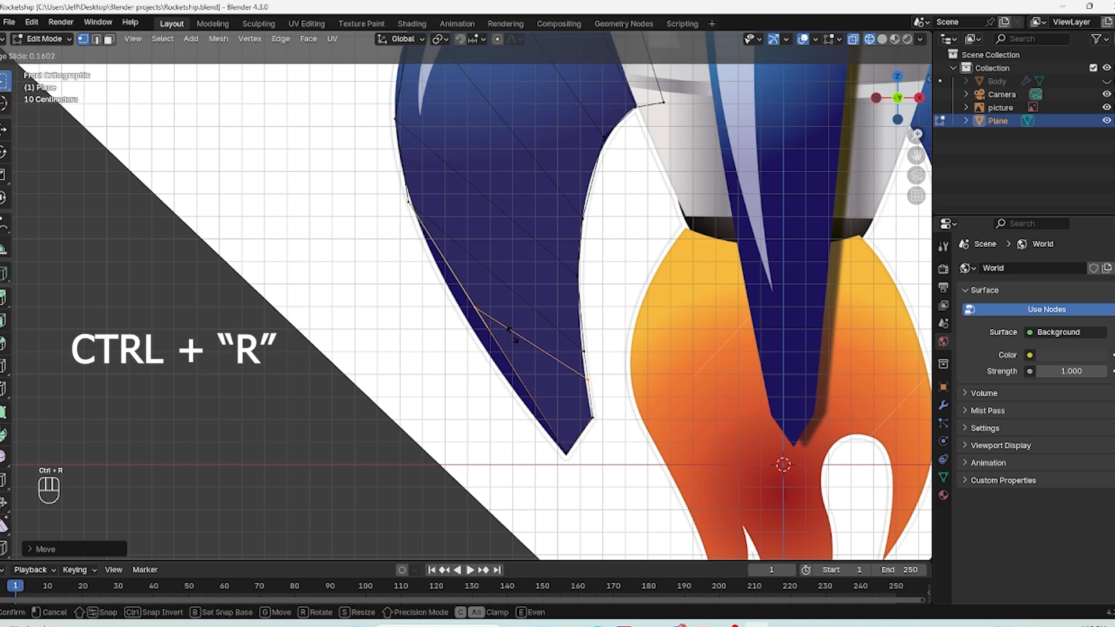
left_click(516, 348)
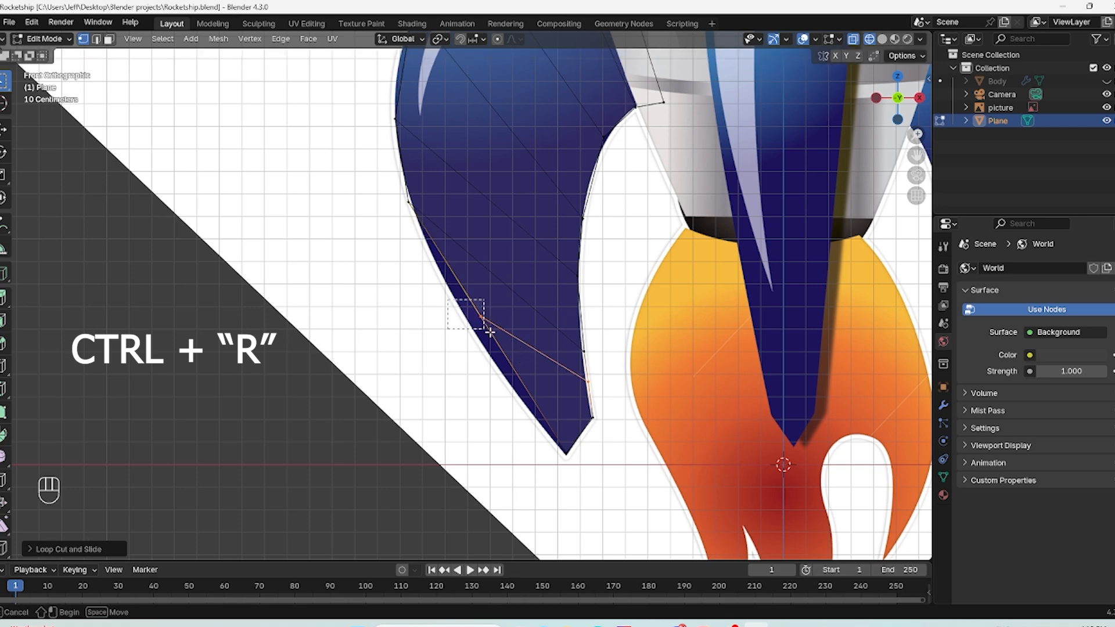
key("g")
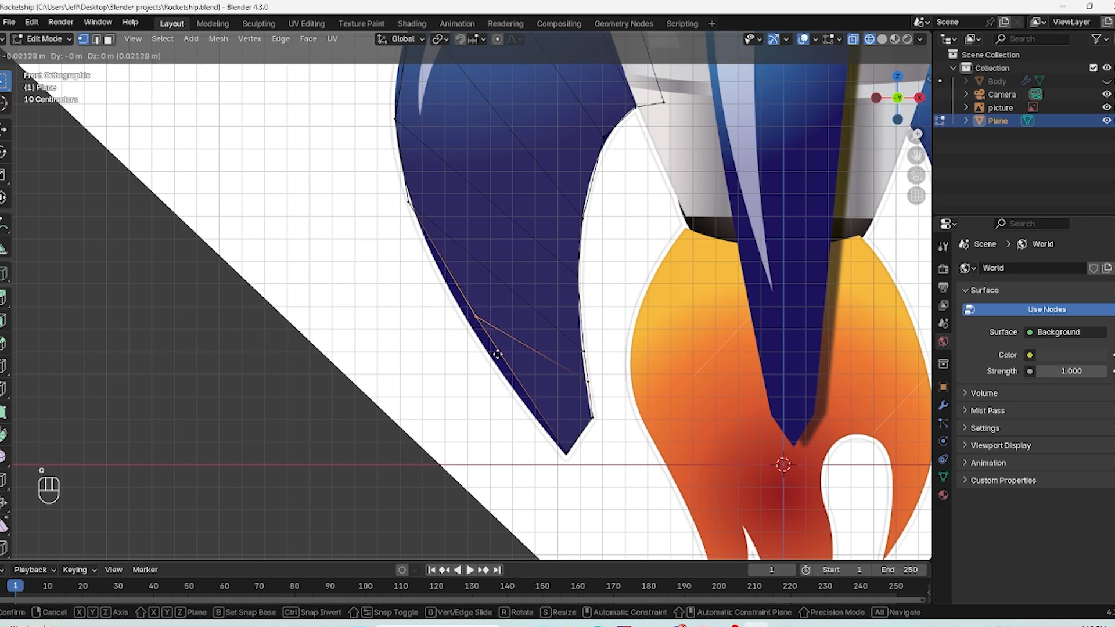
left_click(490, 357)
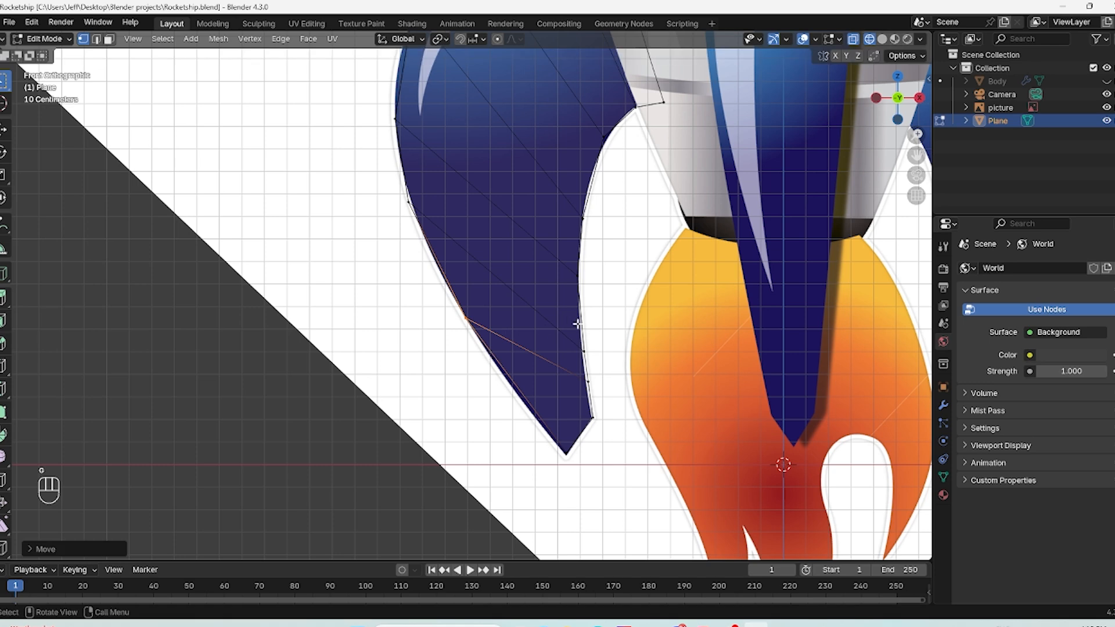
Step: Return to Object Mode and move the fin about 1 m along X over the rocket's middle fin
middle_click_drag(563, 300, 655, 294)
scroll(588, 286, "down", 5)
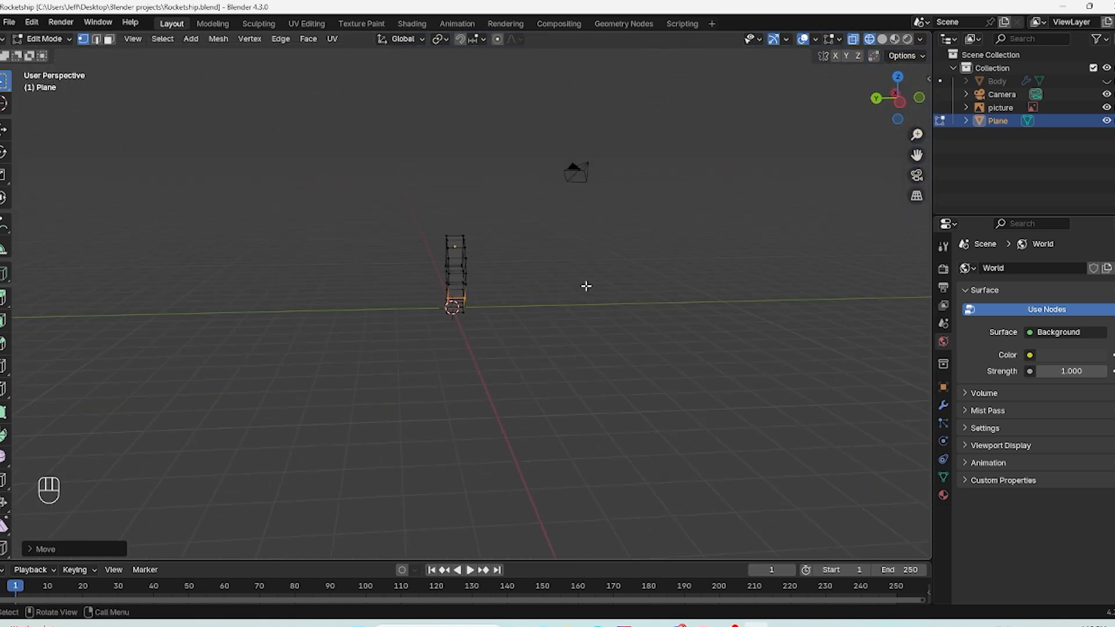
scroll(539, 272, "up", 8)
middle_click_drag(610, 214, 573, 240)
key("KP_1")
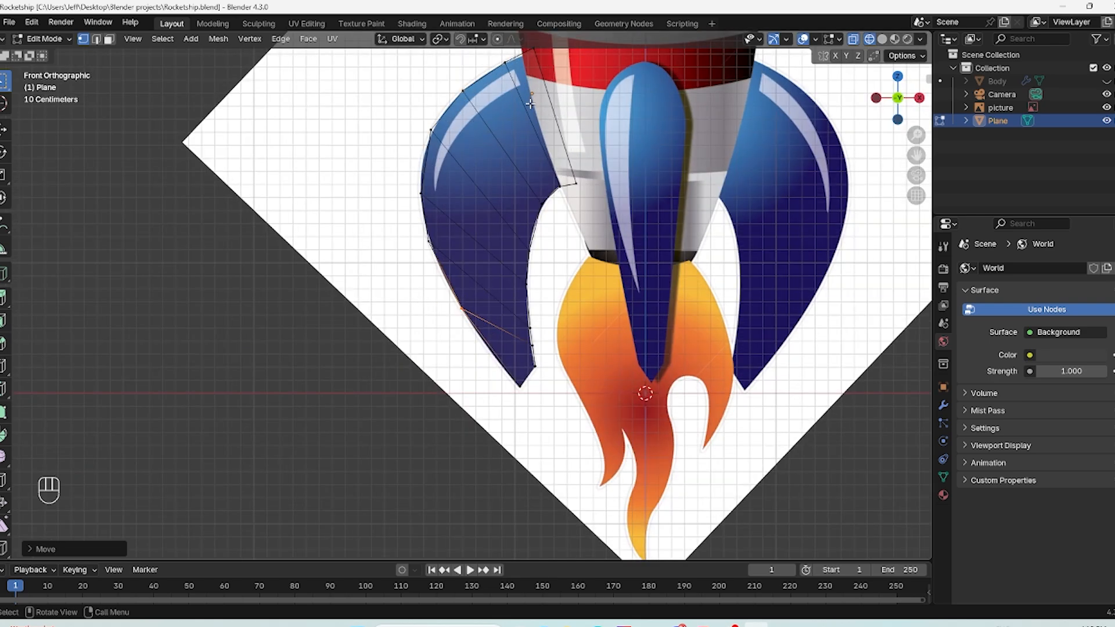
key("Tab")
middle_click_drag(605, 181, 591, 300, "shift")
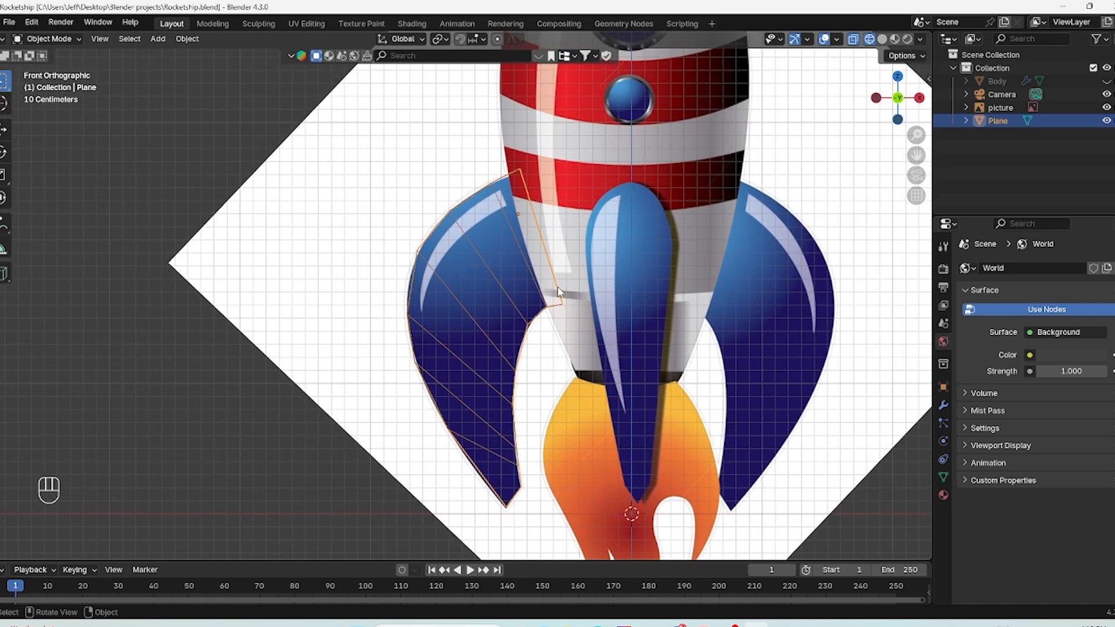
key("g")
key("x")
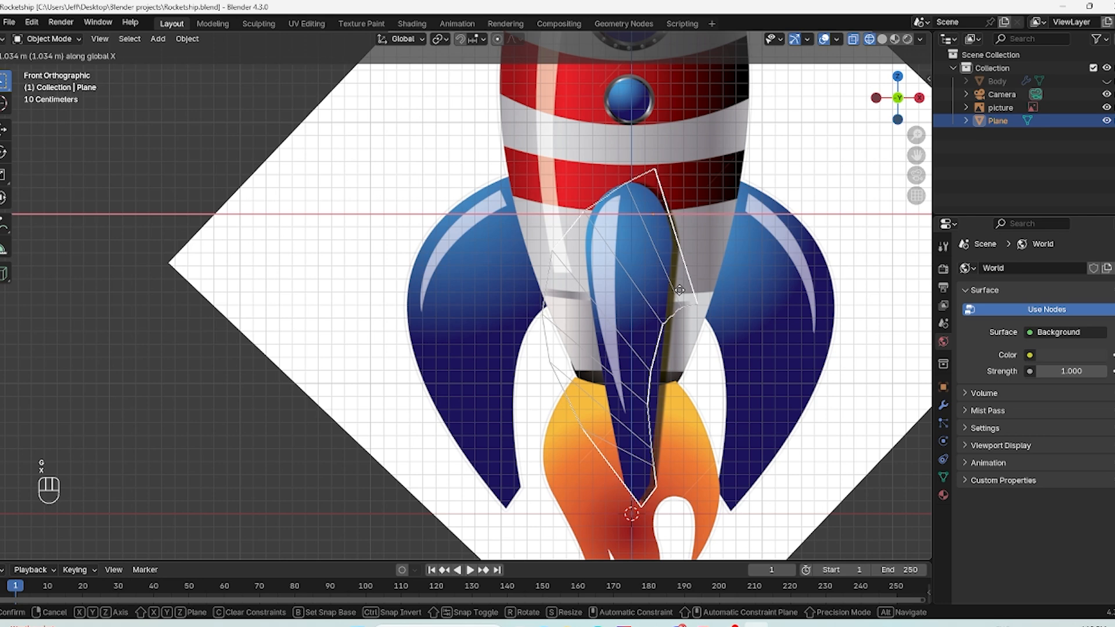
left_click(674, 296)
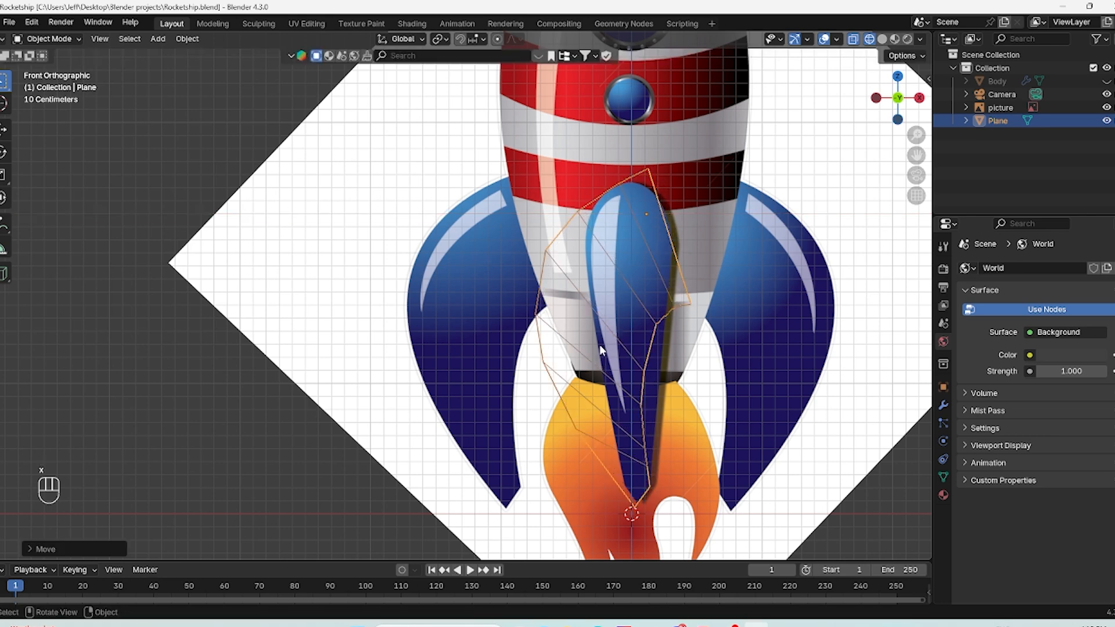
Step: Rotate the fin 90° about the global Z axis
key("r")
key("z")
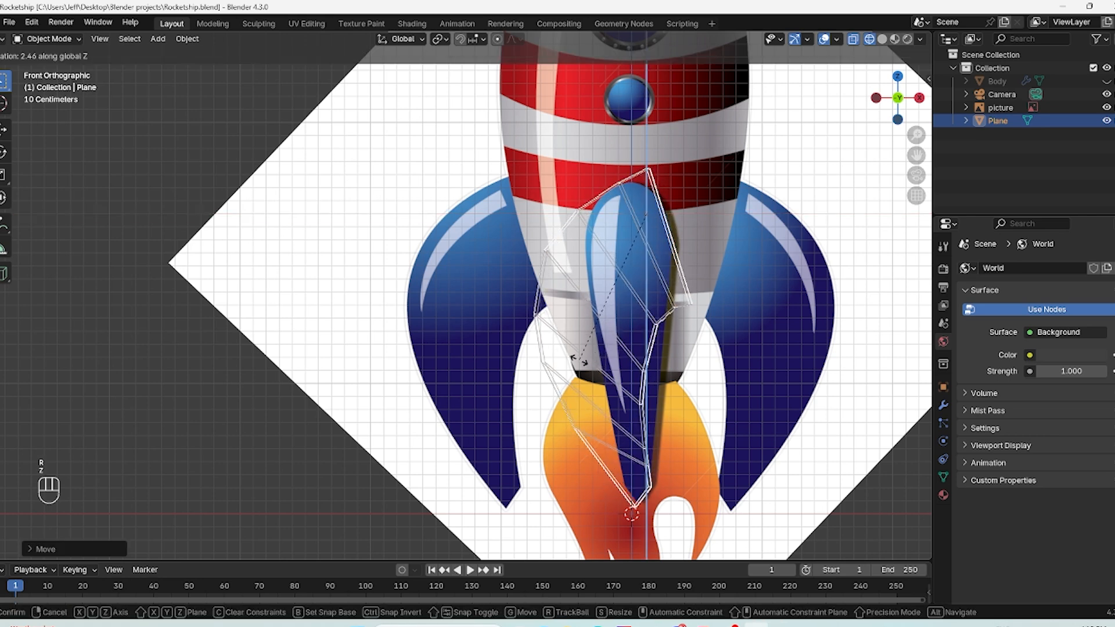
type("90")
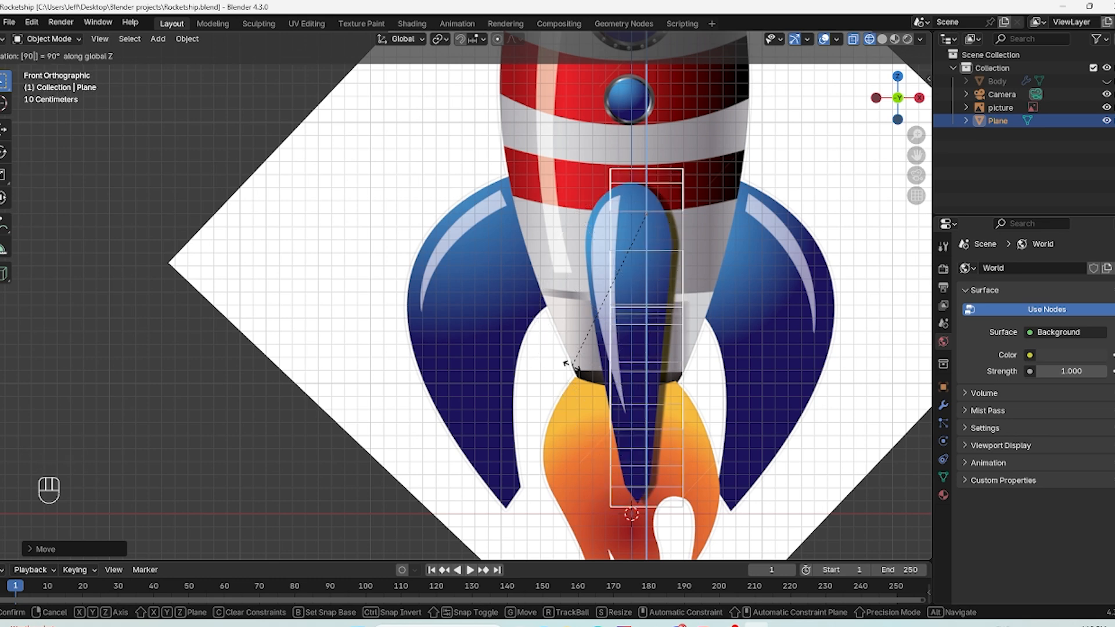
key("Return")
Step: Move the rotated fin along X in front view until it is centred on the rocket's vertical axis
scroll(562, 370, "down", 3)
middle_click_drag(596, 340, 484, 355)
key("KP_1")
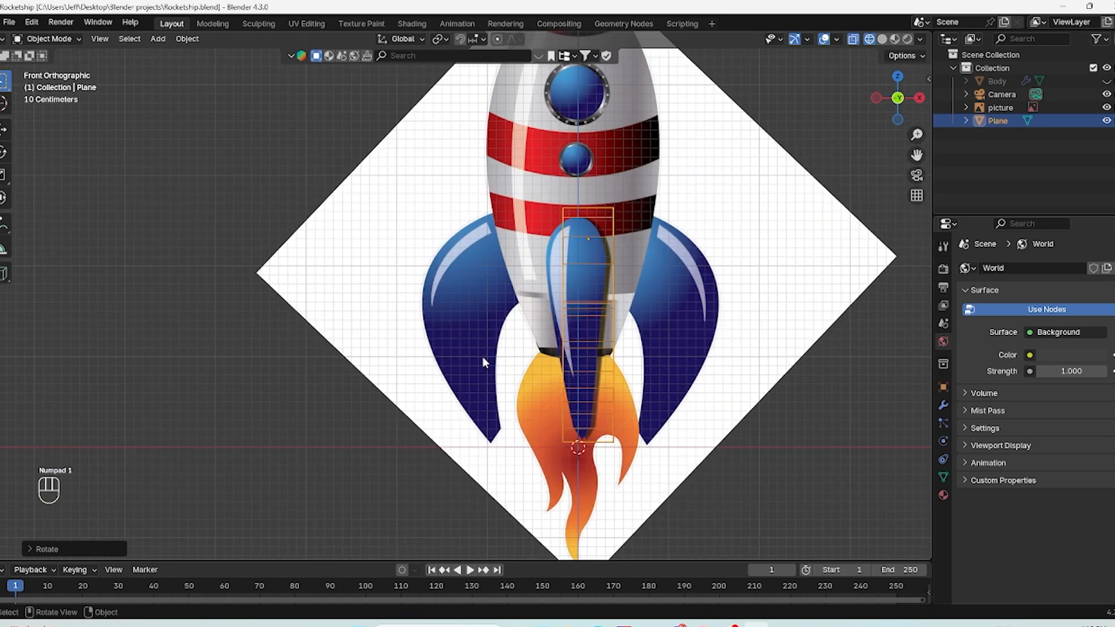
key("g")
key("x")
left_click(616, 265)
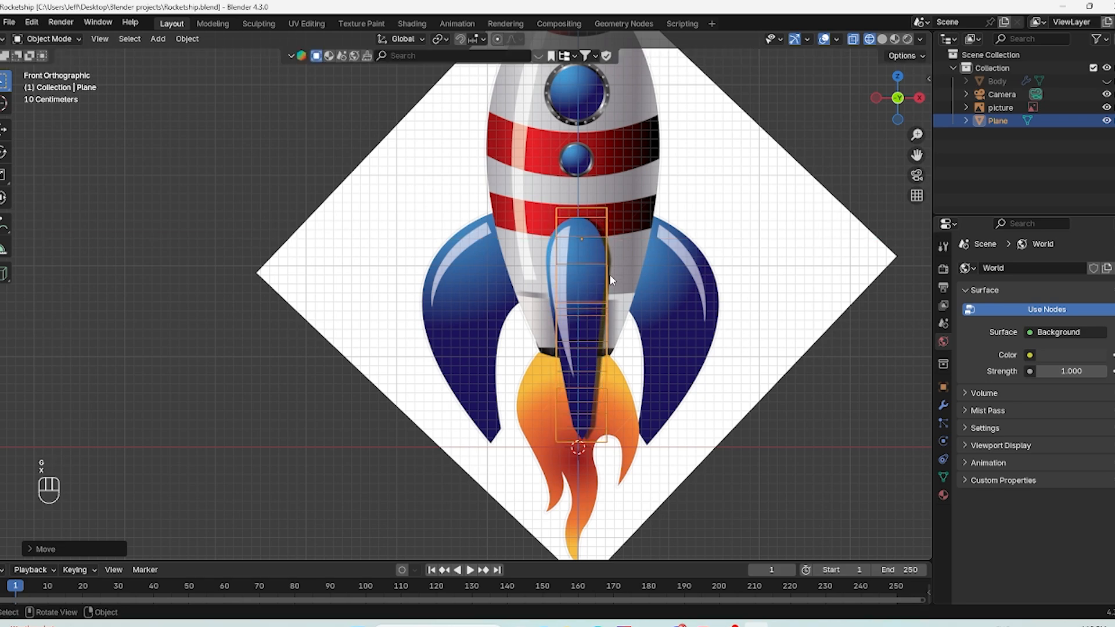
scroll(608, 274, "up", 2)
key("g")
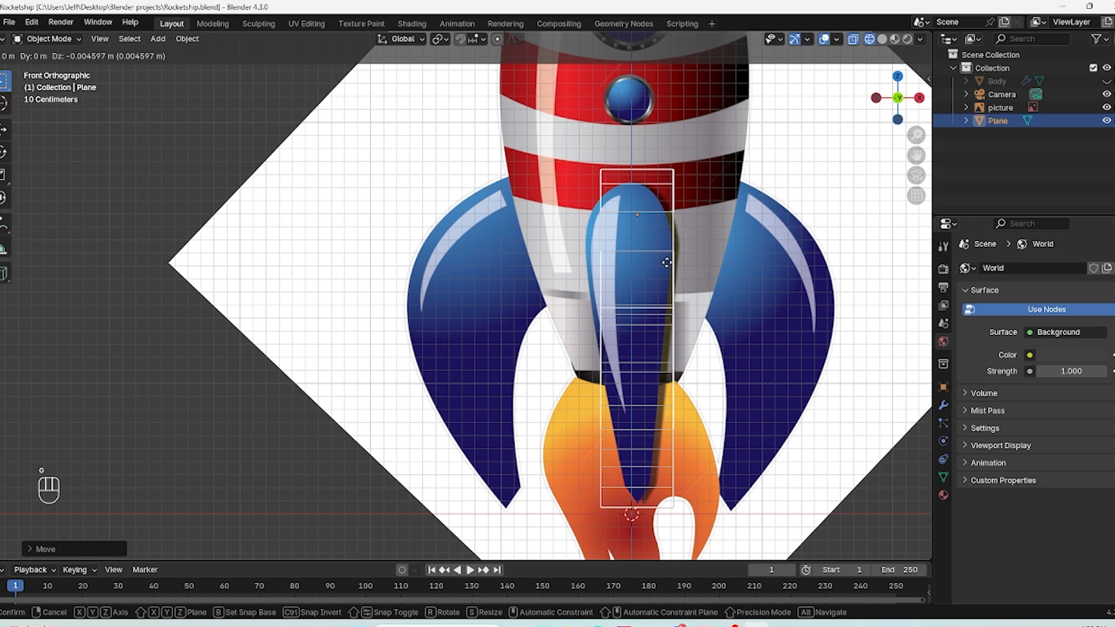
key("x")
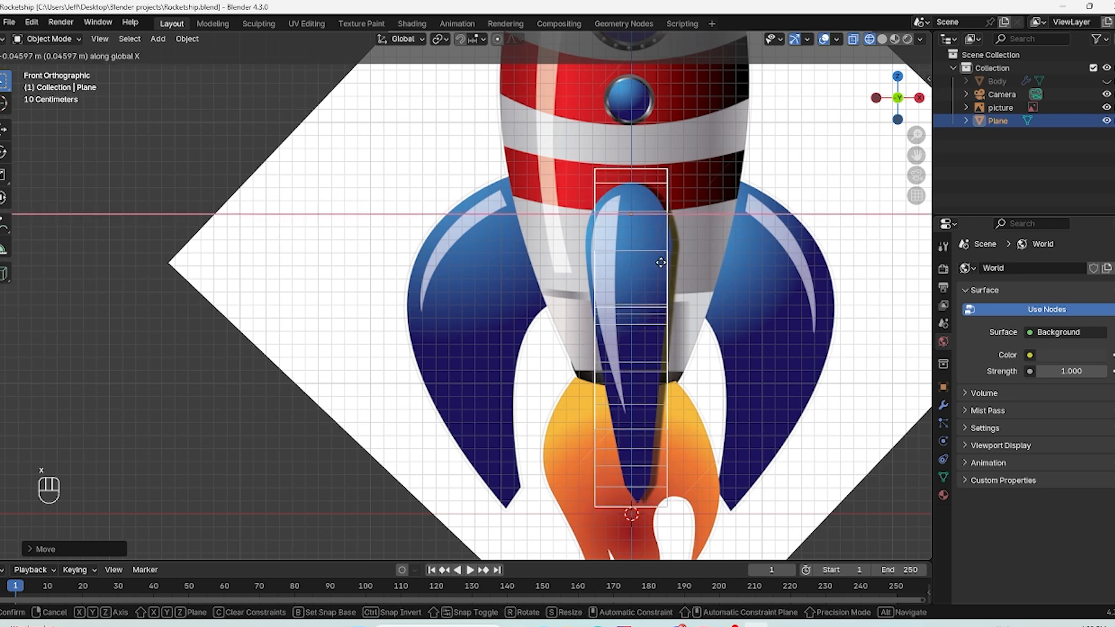
left_click(662, 267)
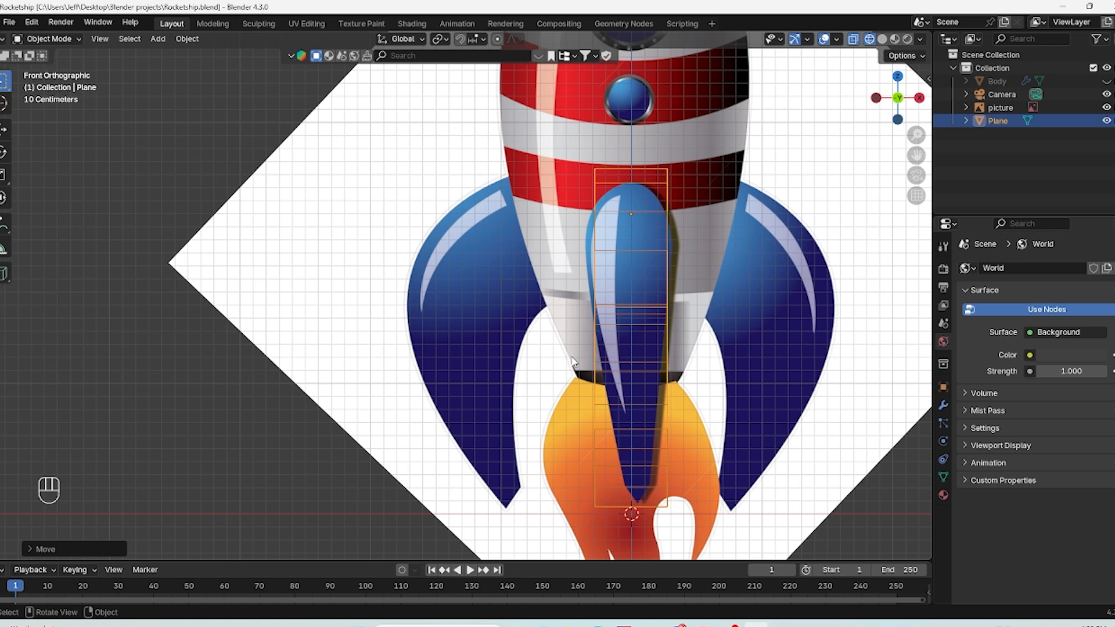
Step: Switch the centred fin mesh back to Edit Mode
key("ctrl+z")
key("ctrl+z")
key("ctrl+z")
key("ctrl+z")
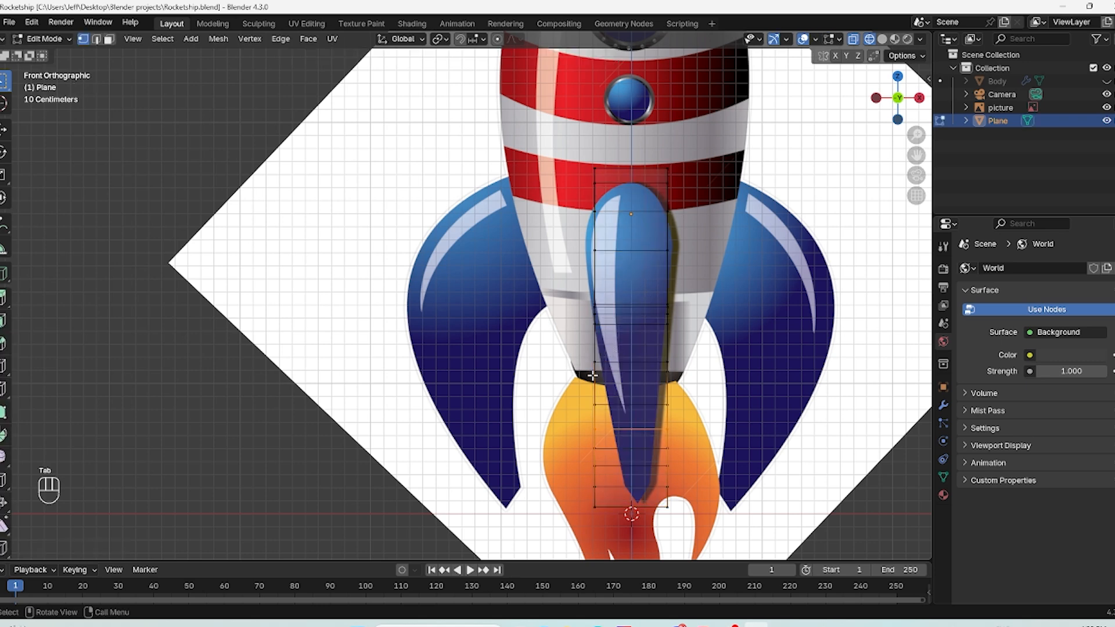
Step: Narrow the fin's lowest rows of vertices along X to slightly less than half their width, towards the reference fin's pointed tip
left_click_drag(579, 422, 713, 560)
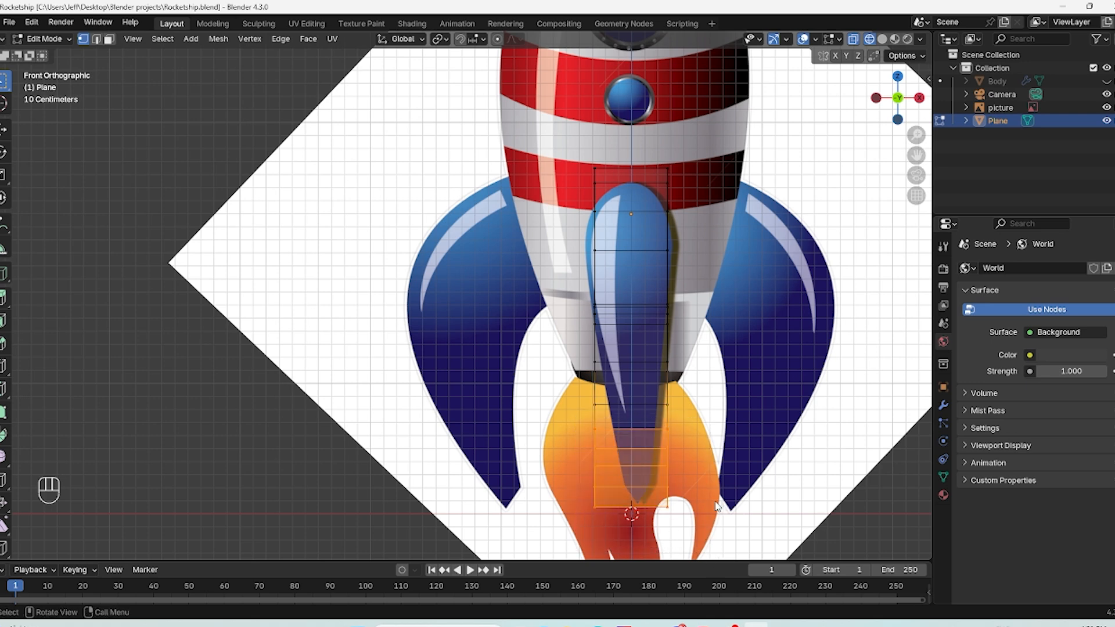
scroll(717, 506, "down", 3, "shift")
key("s")
key("x")
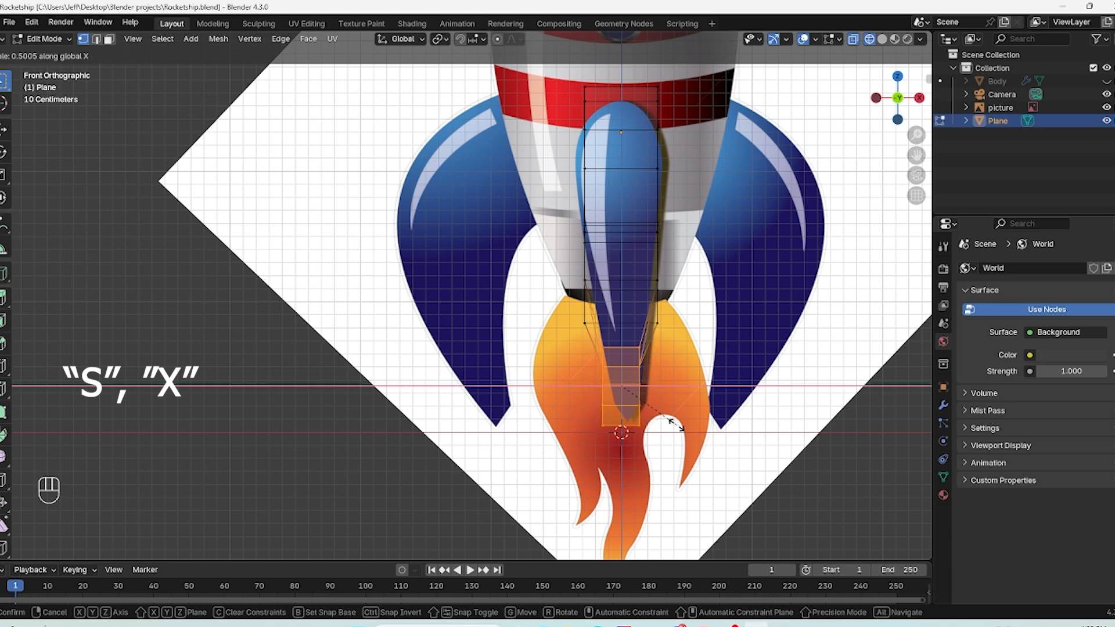
left_click(666, 429)
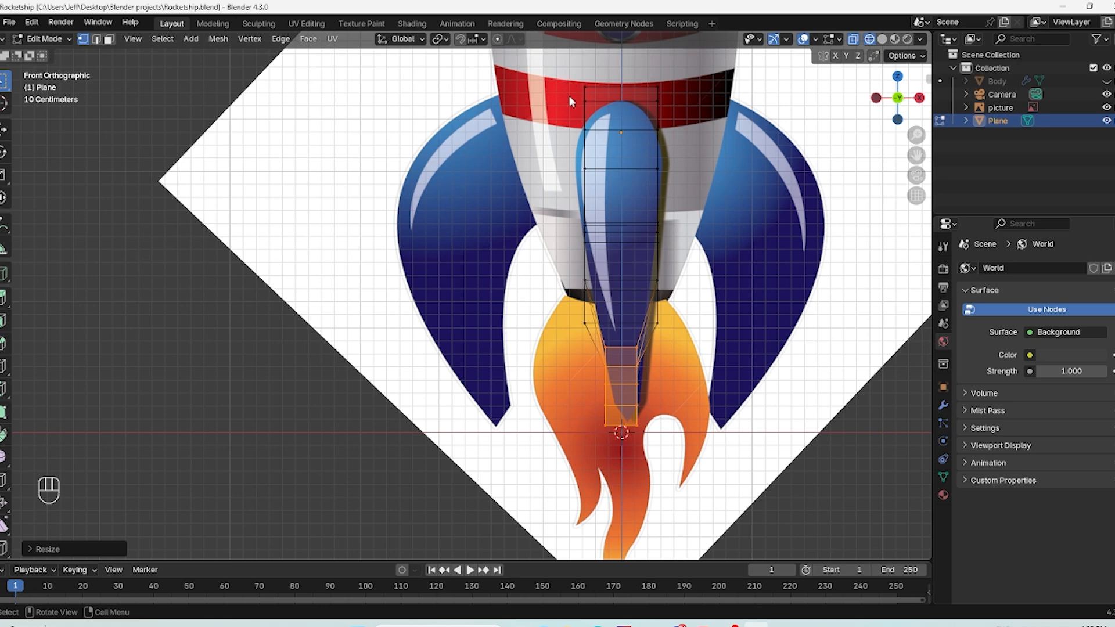
Step: Scale the fin's top two rows of vertices along X to about 0.7 to taper the upper end
left_click_drag(563, 82, 696, 111)
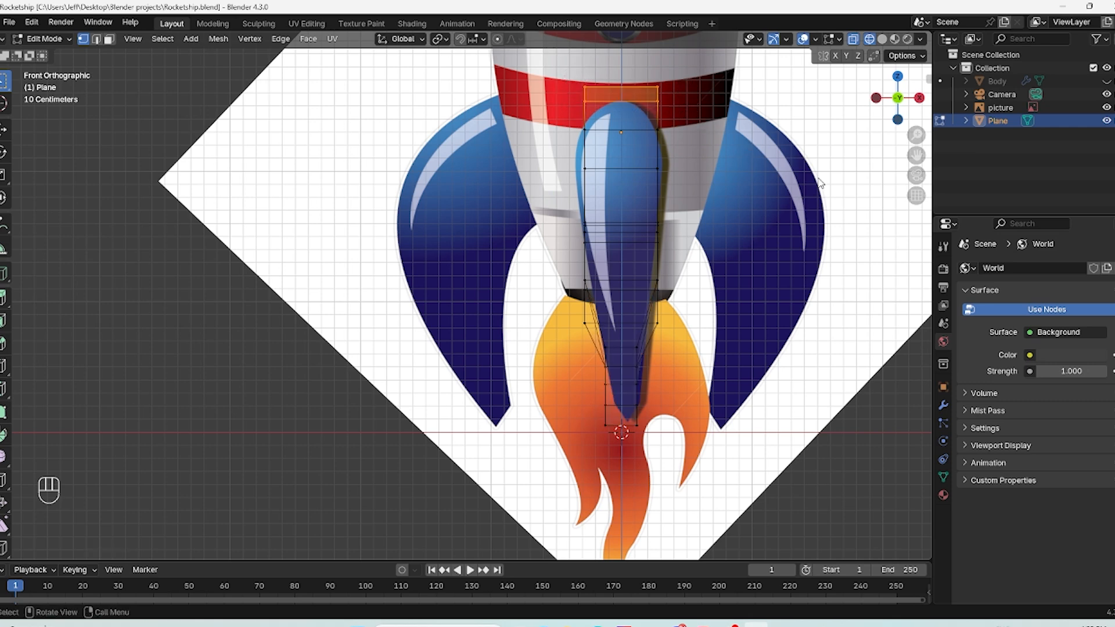
key("s")
key("x")
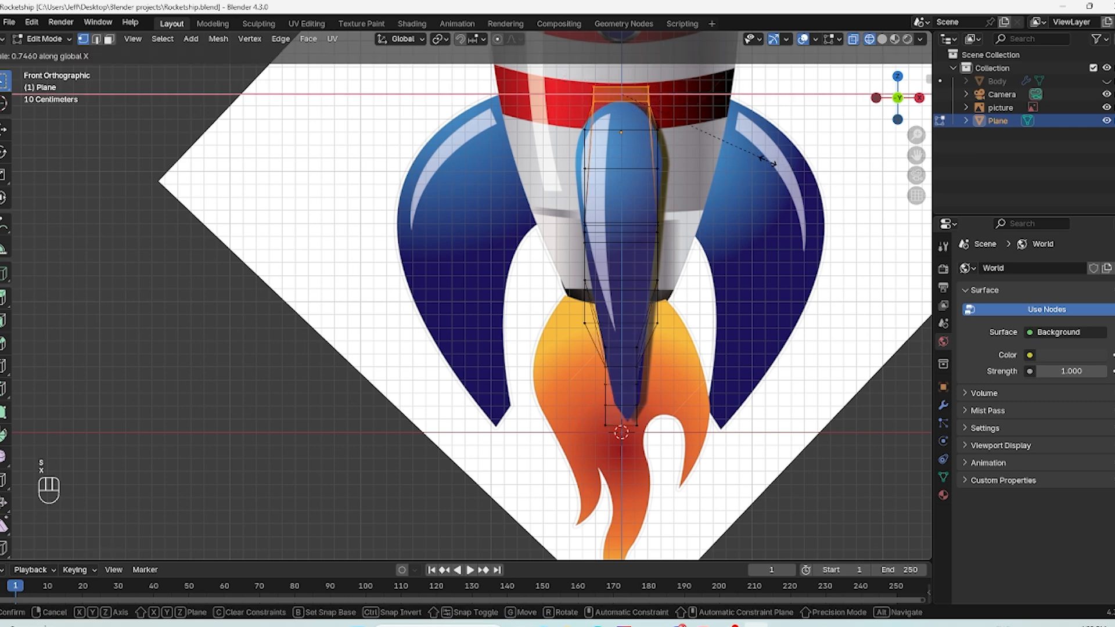
left_click(756, 160)
Step: Widen the two vertex rows just below the fin's top end along X by a factor of about 1.12
left_click_drag(538, 116, 691, 184)
key("s")
key("x")
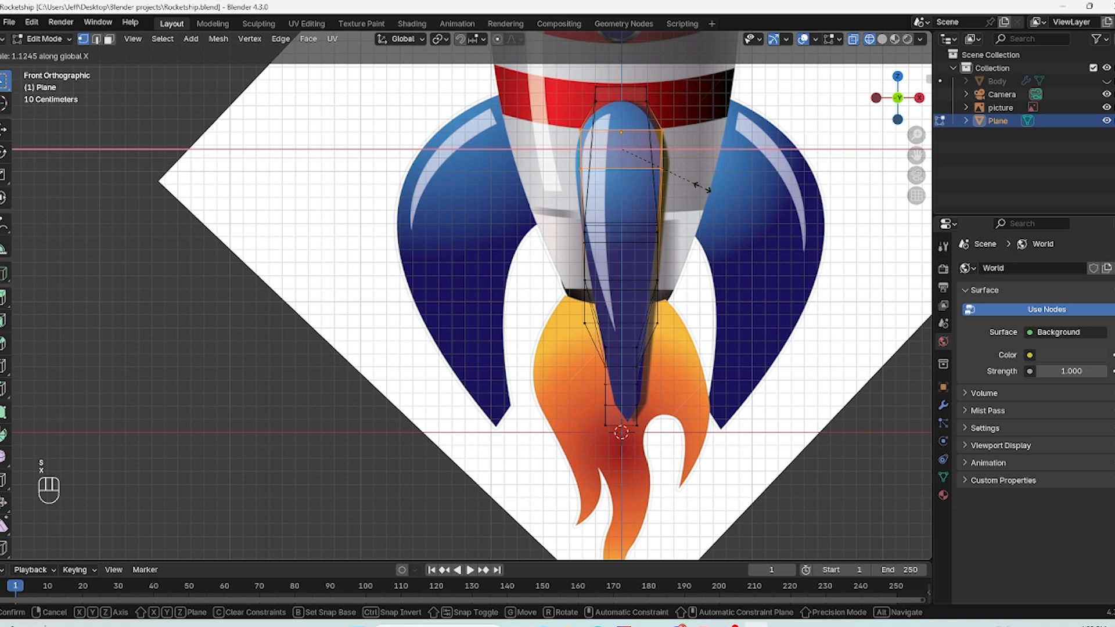
left_click(702, 187)
Step: Widen only the lower of those two rows along X by about 1.1 to match the reference fin's widest part
left_click_drag(557, 156, 700, 195)
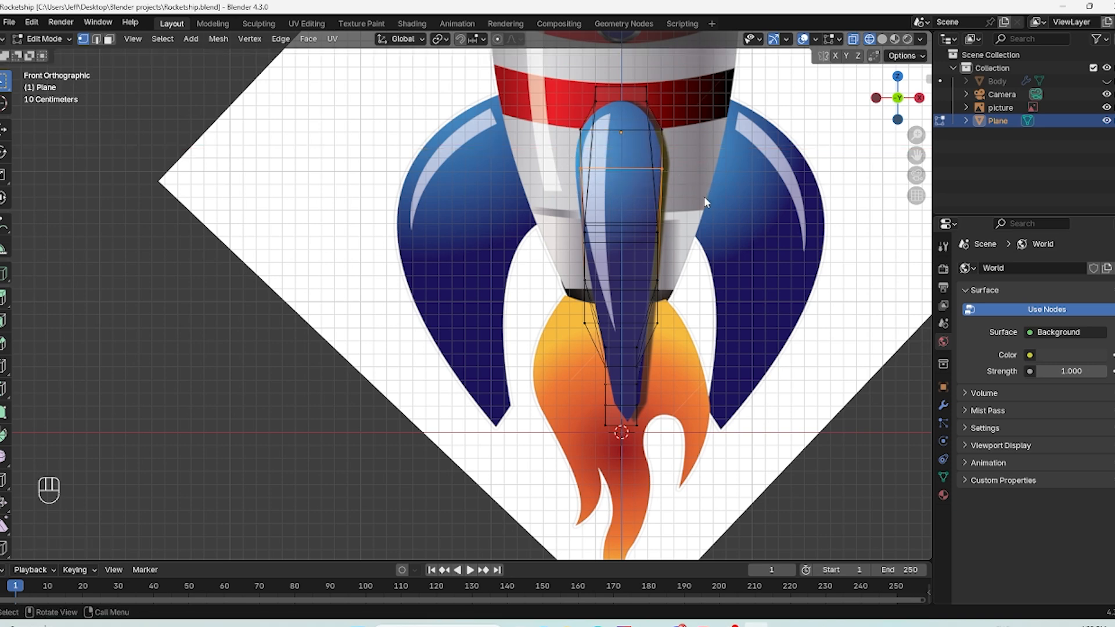
key("s")
key("x")
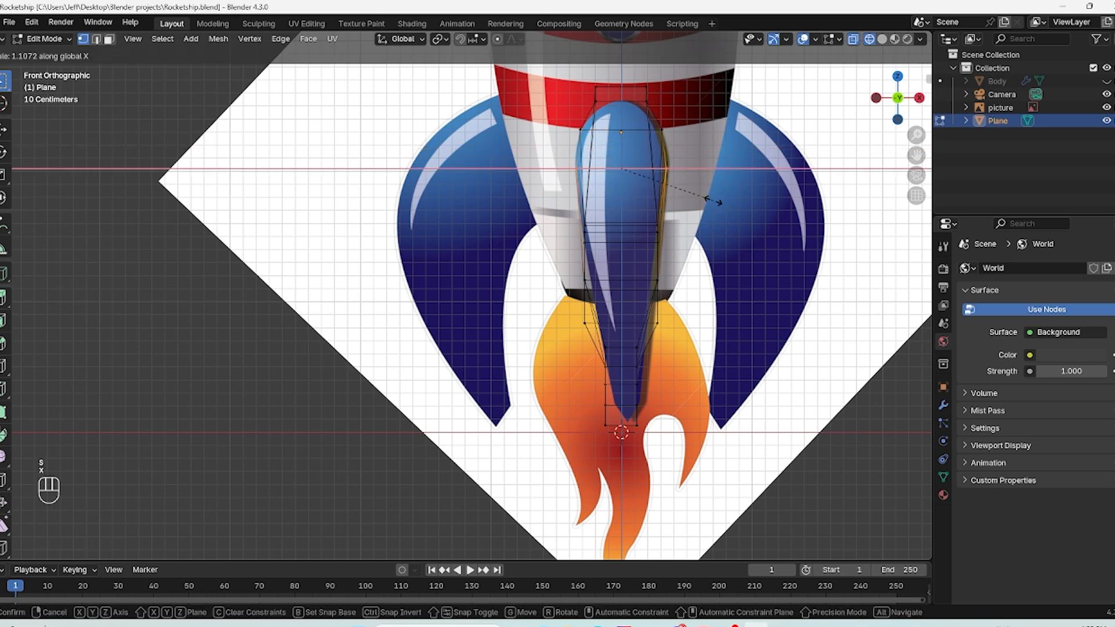
left_click(644, 222)
Step: Scale the closely spaced vertex rows in the fin's middle along X to about 0.92, following the reference outline
left_click_drag(546, 217, 754, 285)
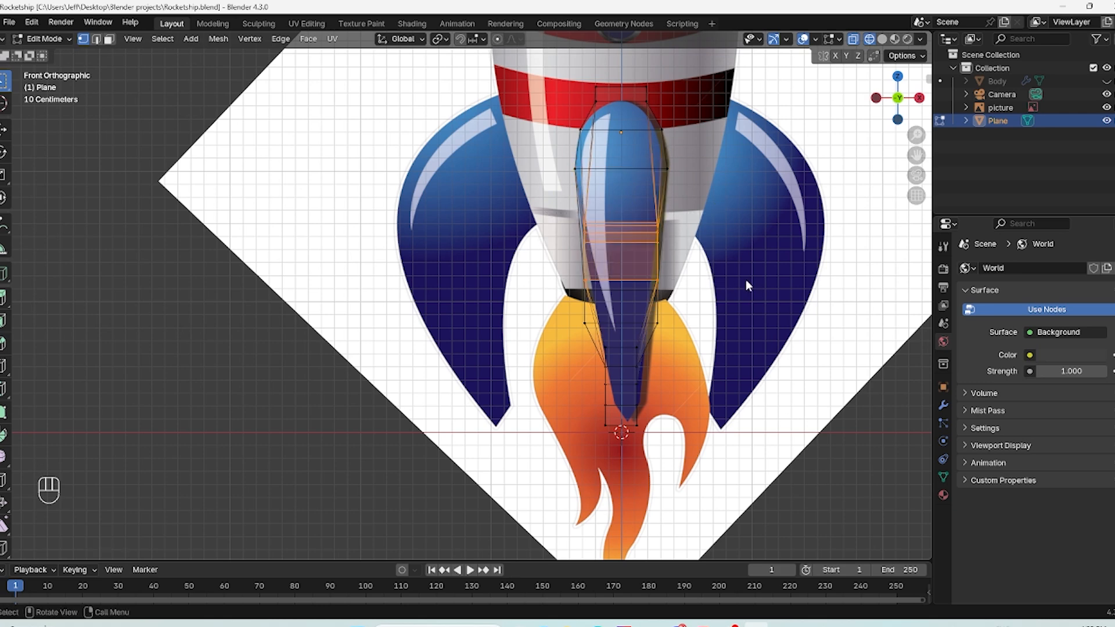
key("s")
key("x")
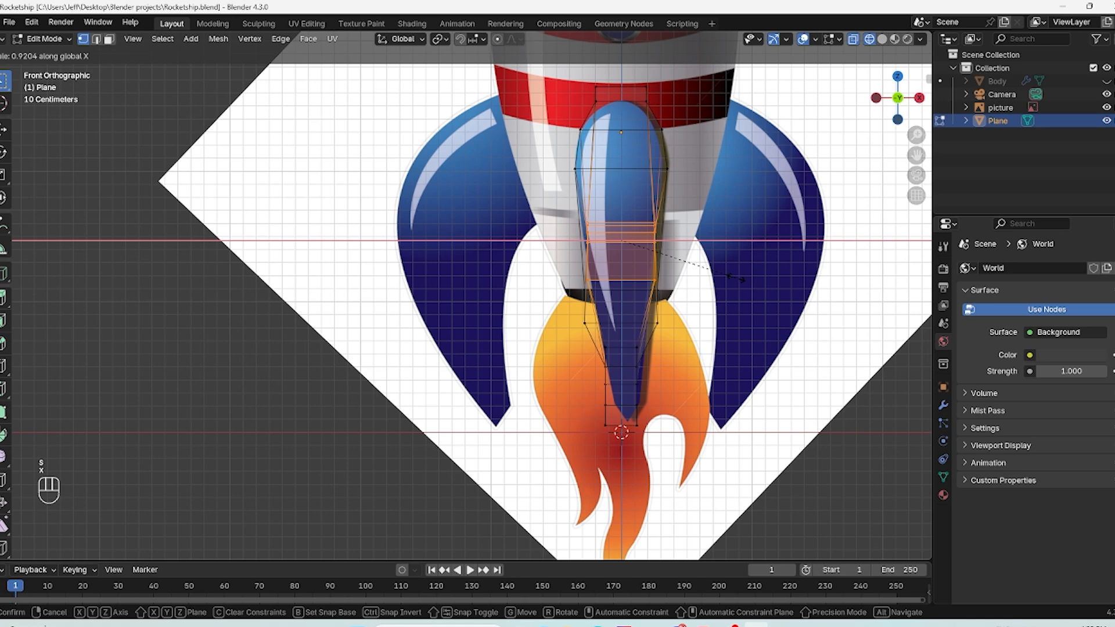
Step: Narrow the fin's middle vertex rows along X, scaling the row just above the rocket's nozzle to about 0.83
left_click(750, 282)
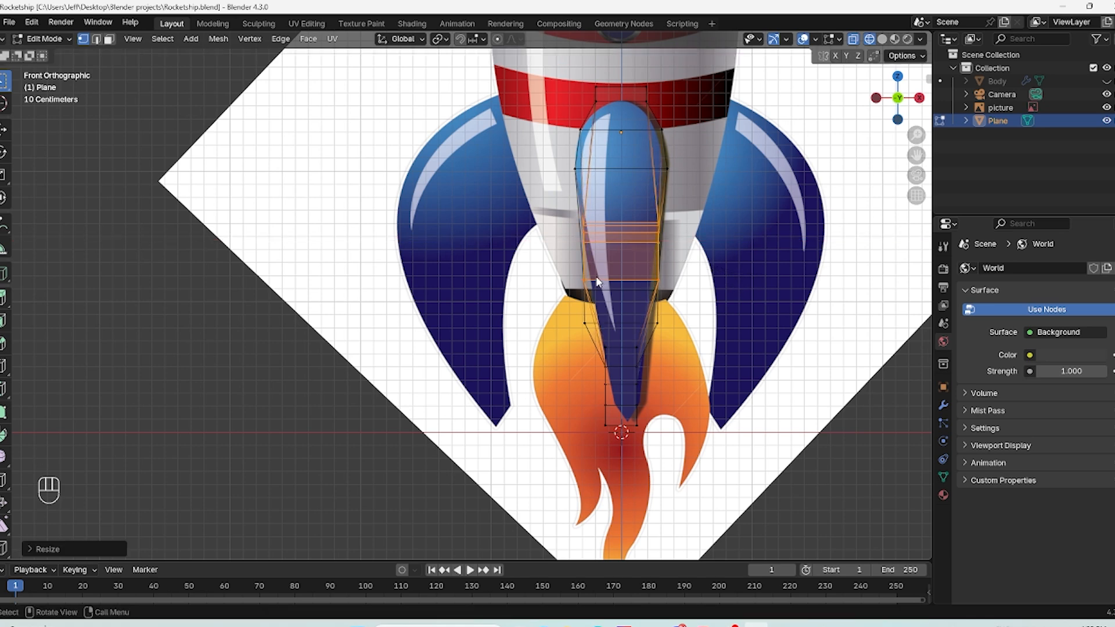
left_click_drag(562, 262, 694, 289)
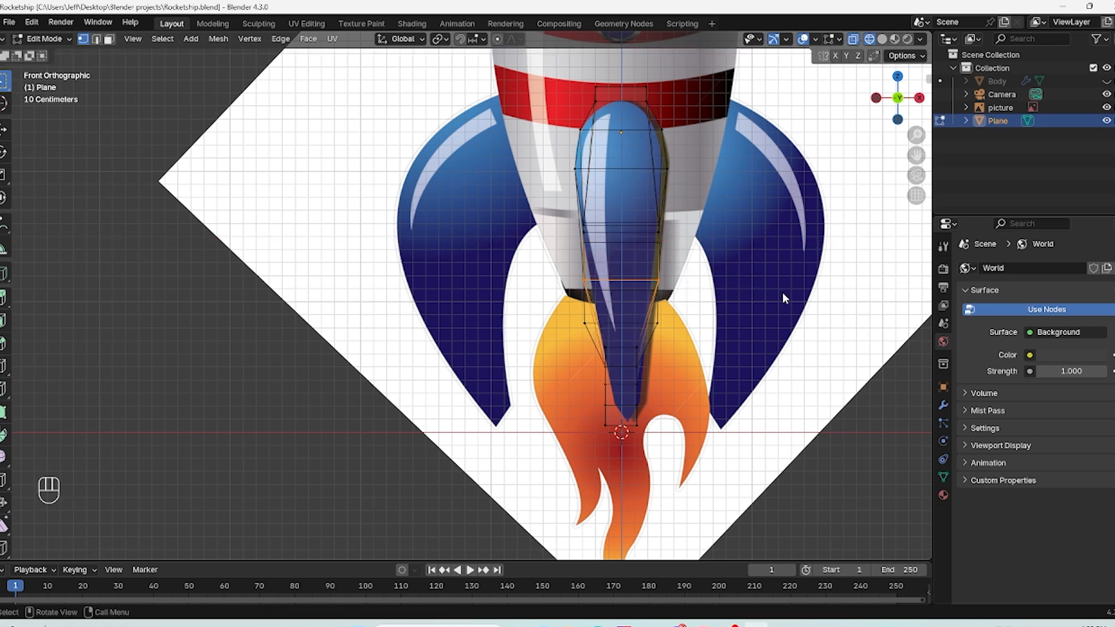
key("s")
key("x")
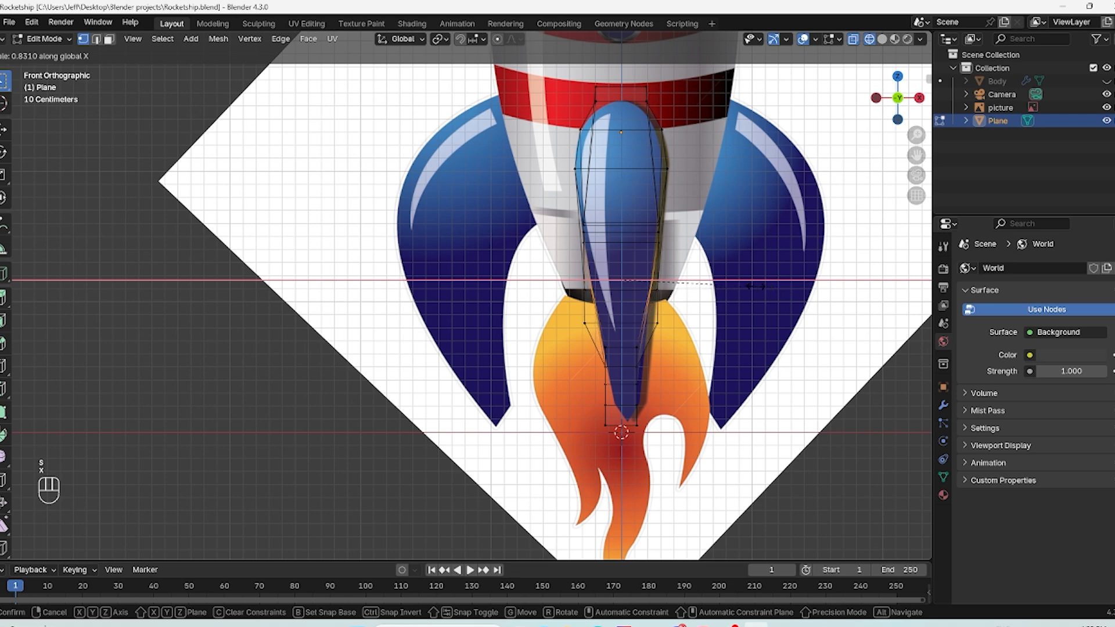
left_click(755, 286)
left_click_drag(557, 310, 758, 355)
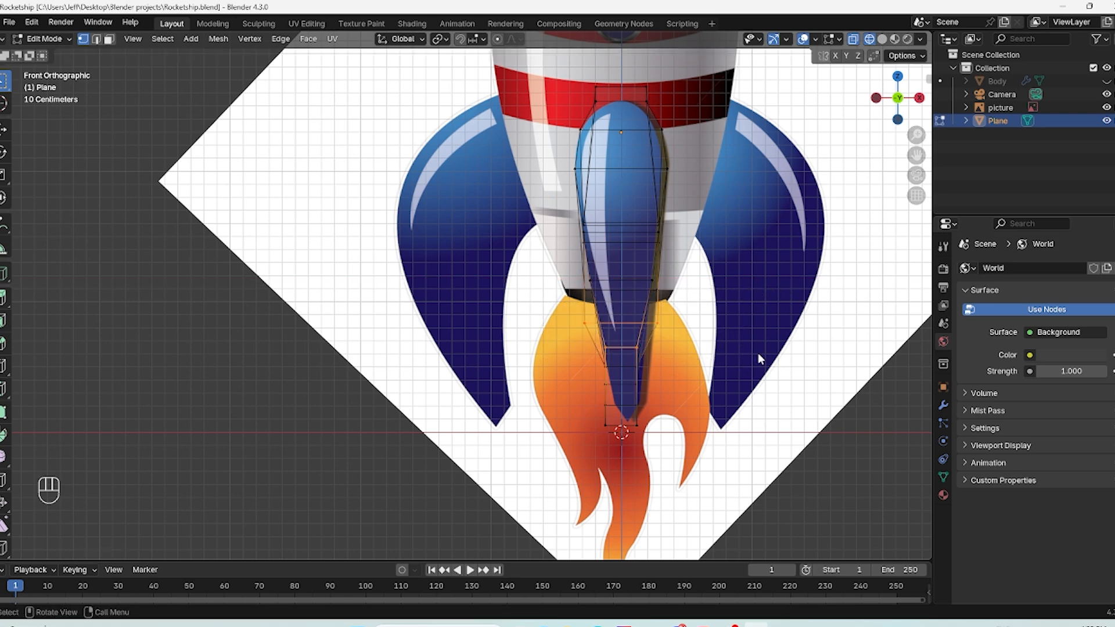
key("s")
key("x")
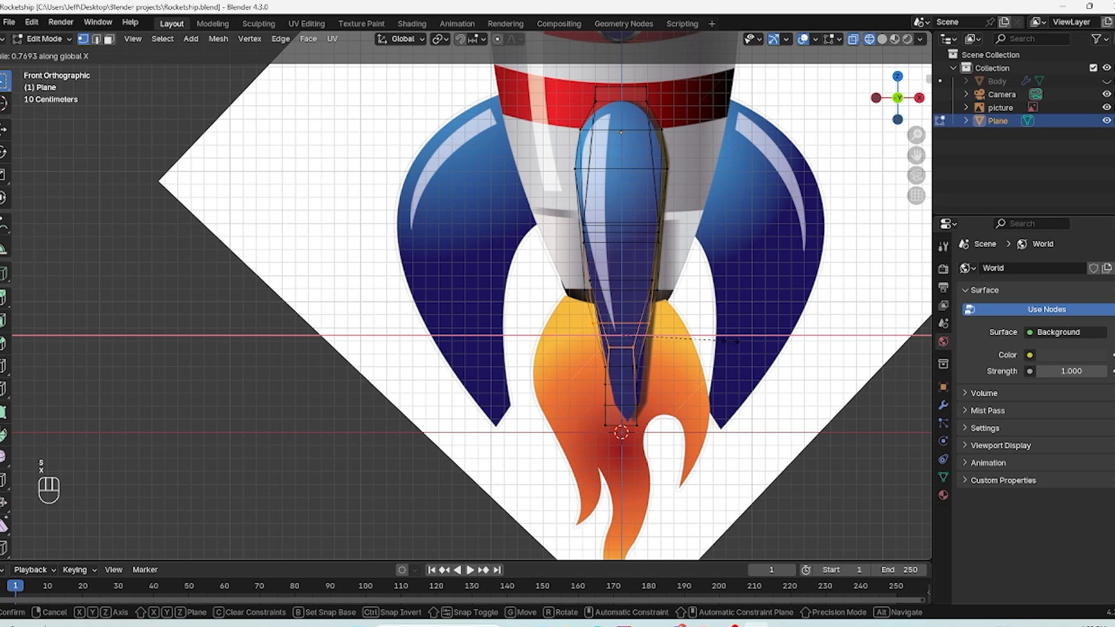
right_click(732, 341)
Step: Narrow the single vertex row just below the nozzle along X to match the reference fin's outline
left_click_drag(559, 308, 703, 339)
key("s")
key("x")
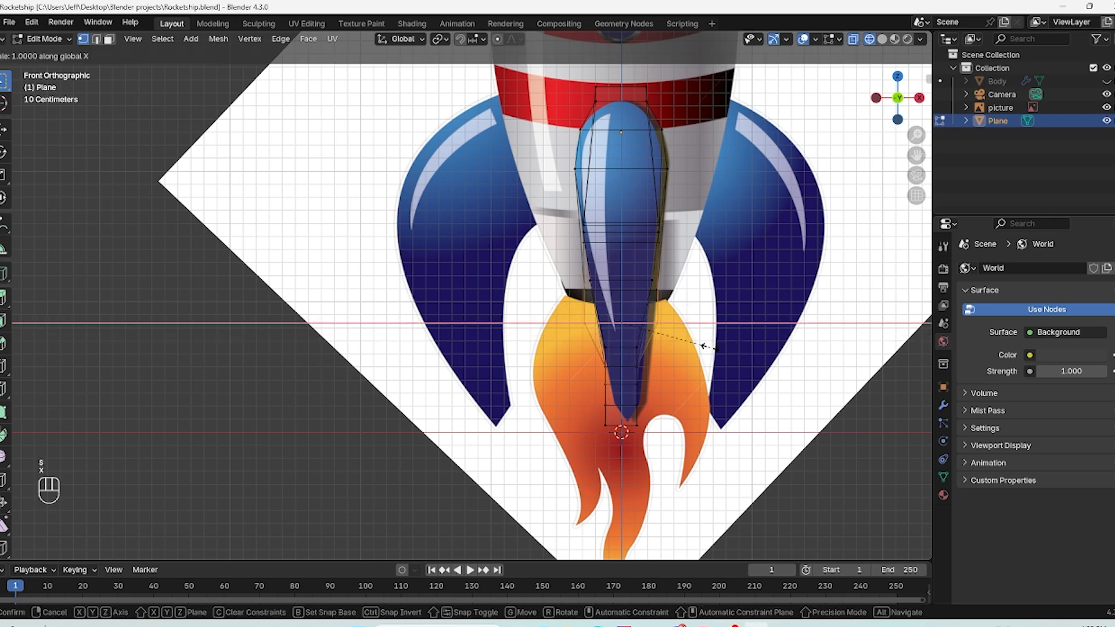
left_click(678, 342)
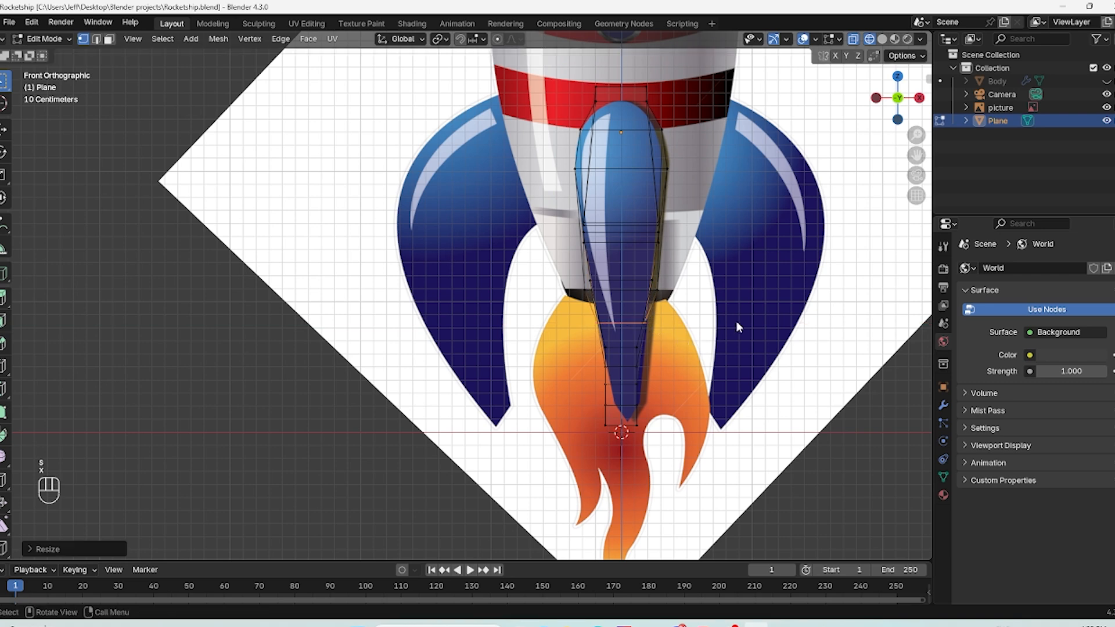
Step: Collapse the vertices at the fin's bottom end to a central point by scaling them to 0
middle_click_drag(738, 337, 700, 373)
scroll(685, 395, "up", 5)
scroll(680, 403, "down", 2)
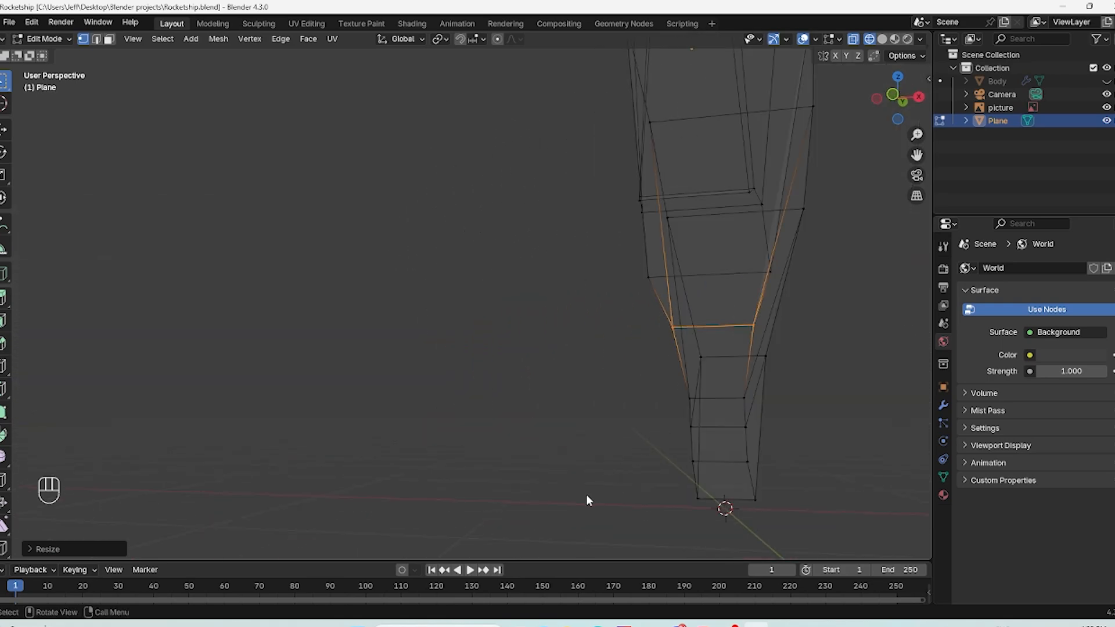
key("KP_1")
left_click_drag(645, 440, 735, 523)
key("KP_Decimal")
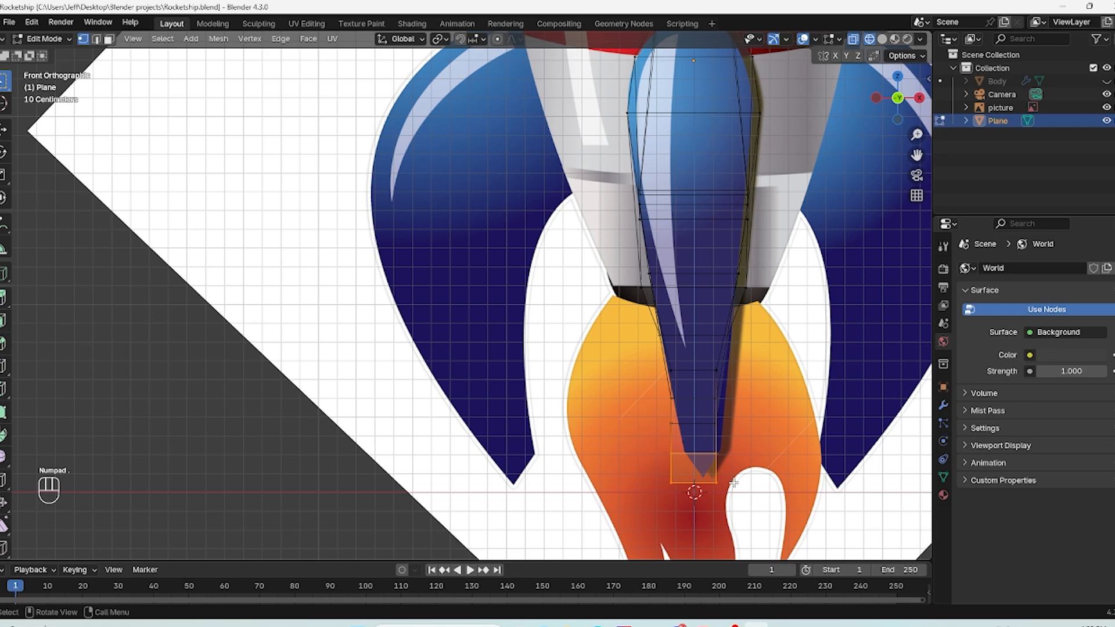
key("KP_Decimal")
scroll(692, 370, "down", 7)
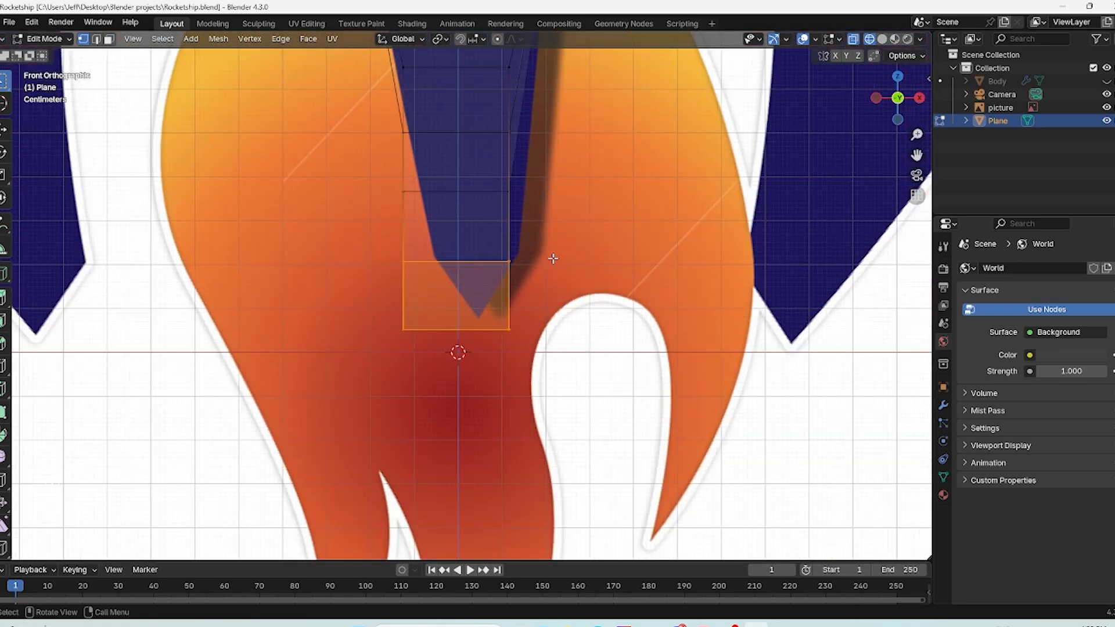
middle_click_drag(553, 259, 581, 366, "shift")
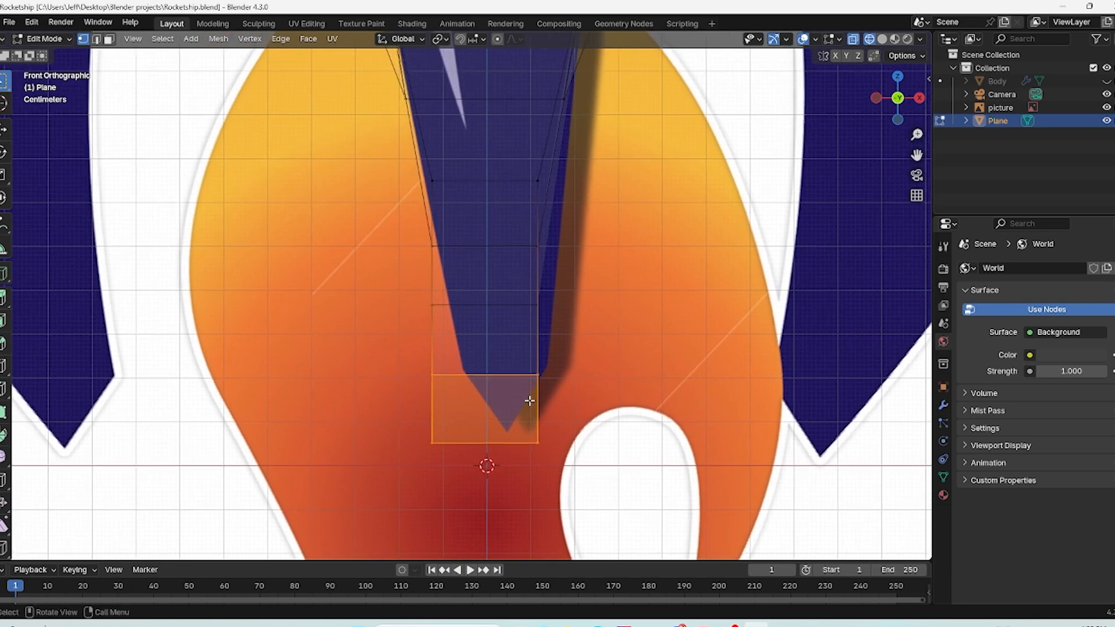
left_click_drag(412, 425, 594, 497)
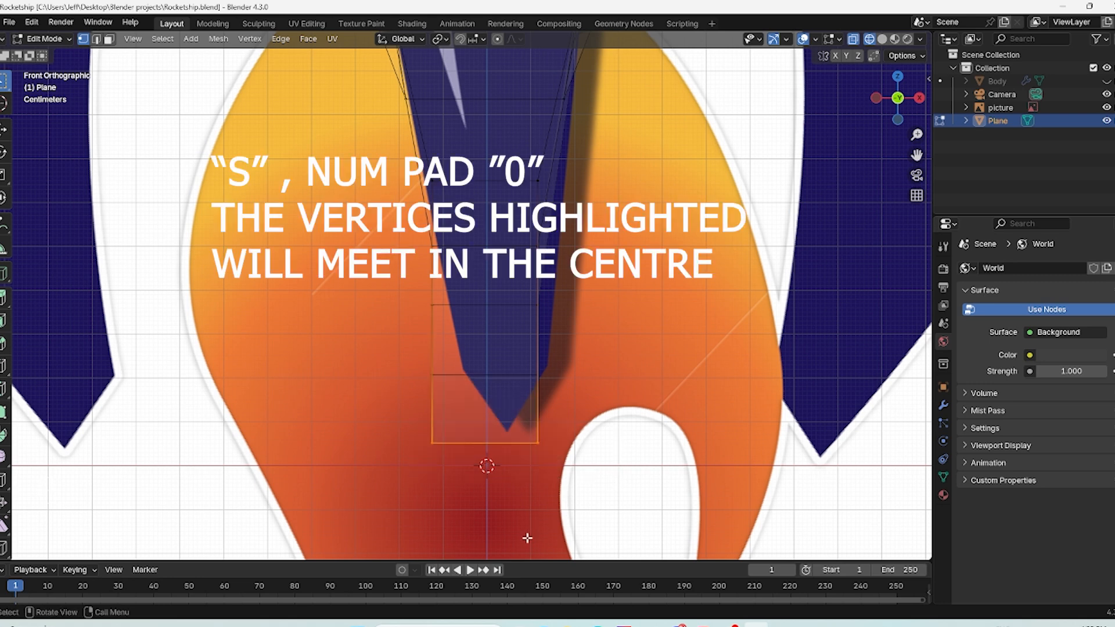
key("s")
key("KP_0")
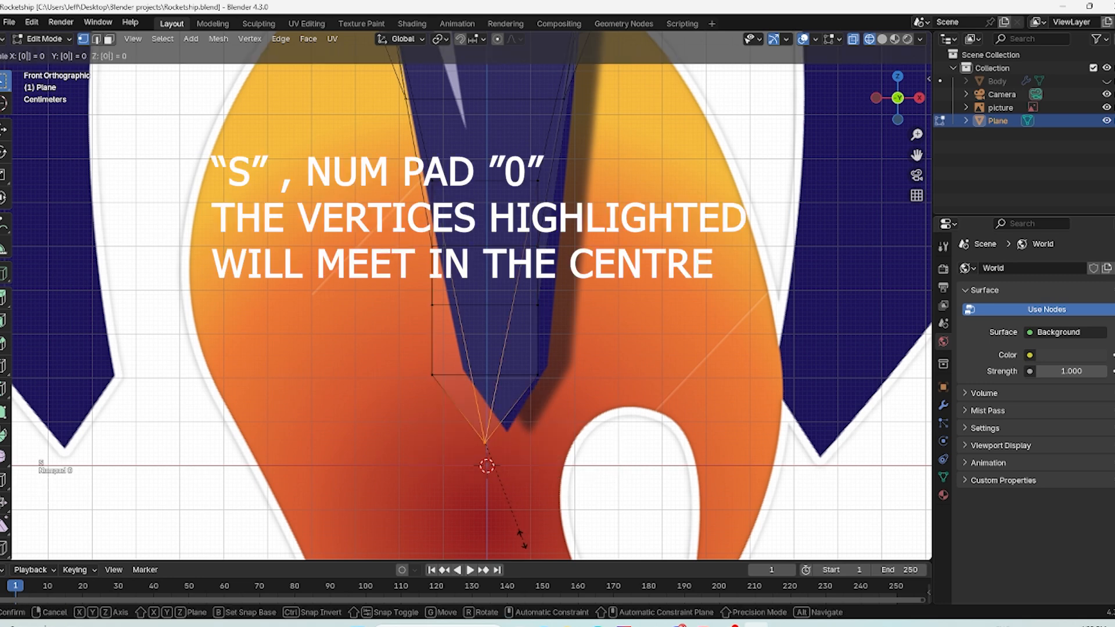
key("Return")
Step: Narrow the vertex row directly above the fin's pointed tip slightly along X in front view
middle_click_drag(534, 464, 439, 401)
key("KP_1")
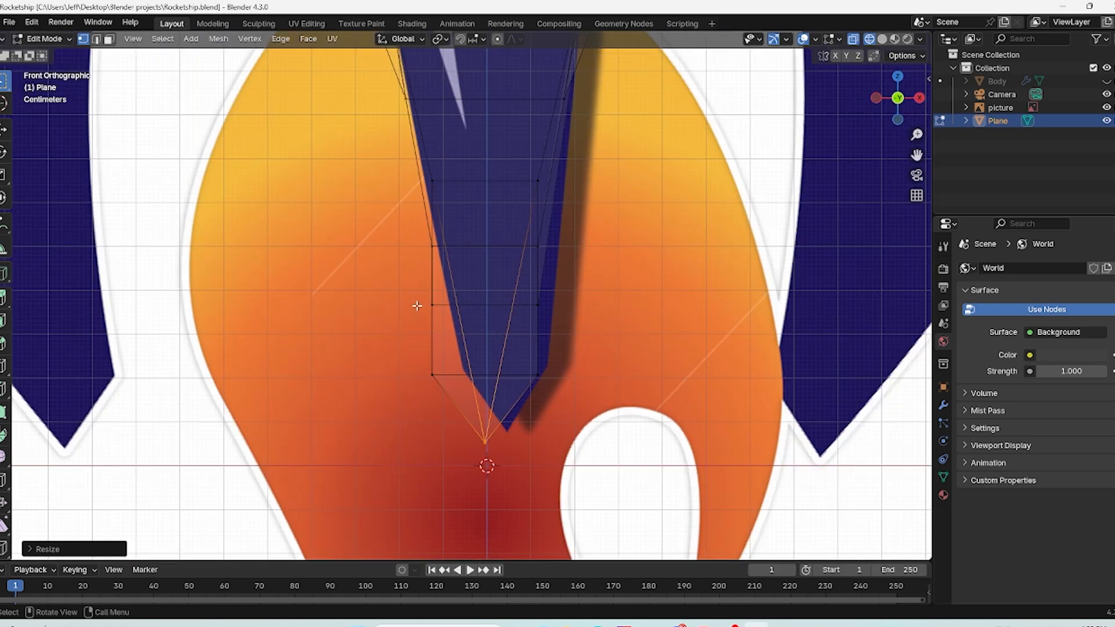
left_click_drag(402, 325, 573, 396)
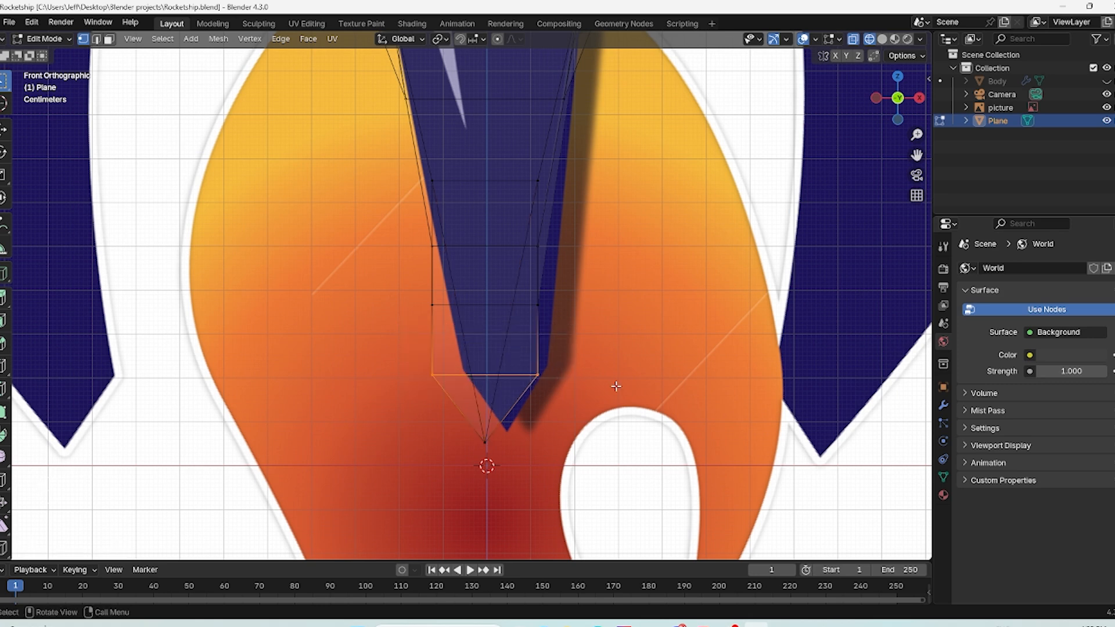
key("s")
key("x")
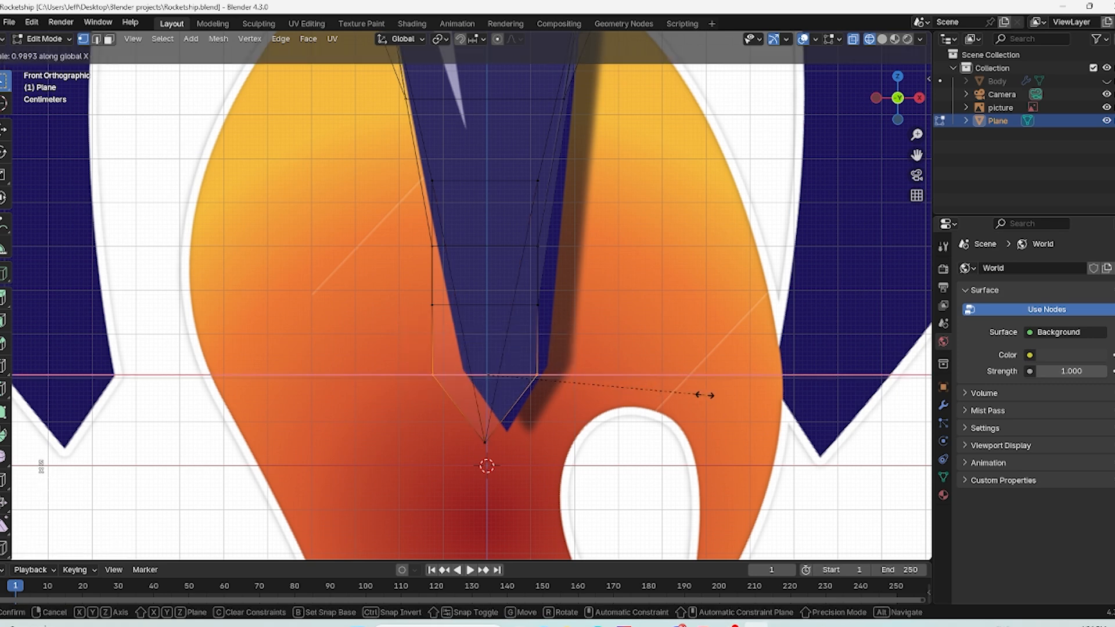
left_click(662, 388)
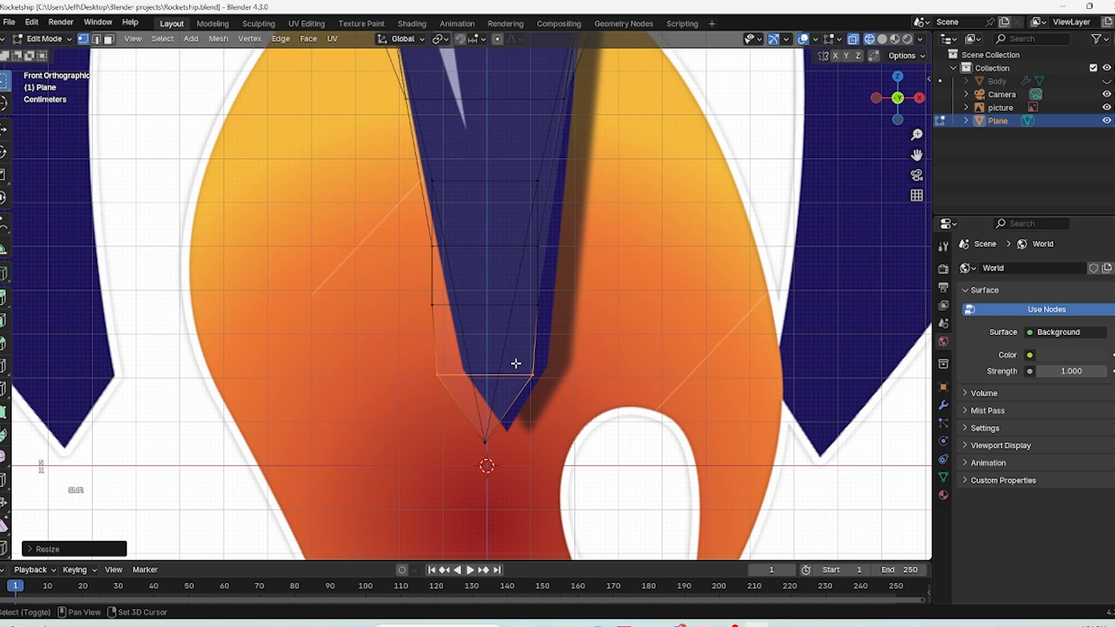
Step: Narrow the second vertex row above the fin's tip slightly along X
left_click_drag(387, 288, 588, 345)
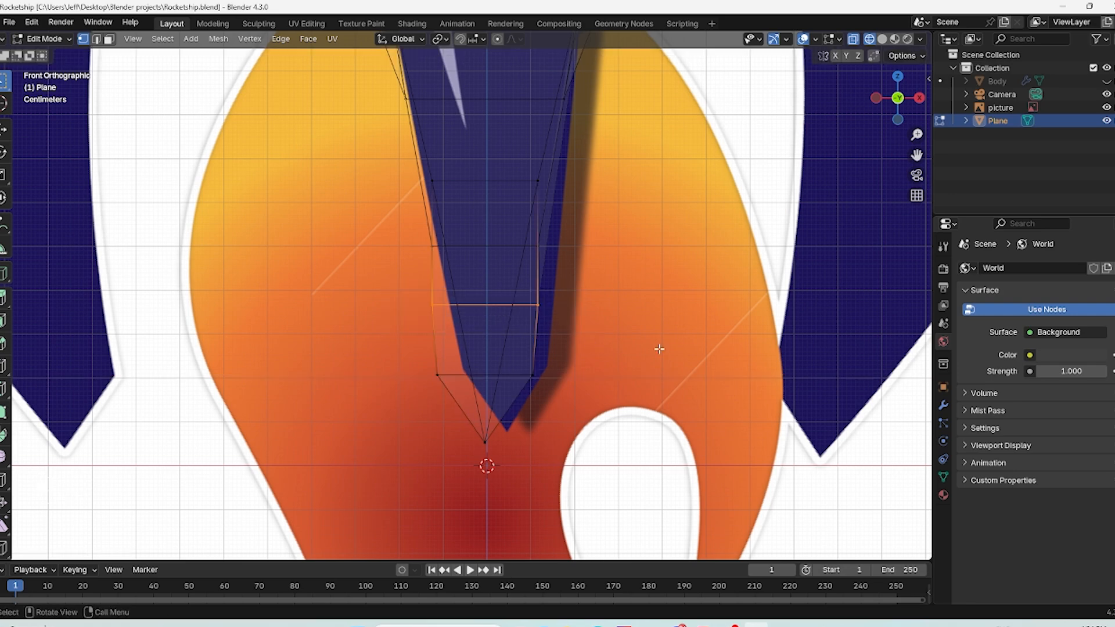
key("s")
key("x")
left_click(535, 311)
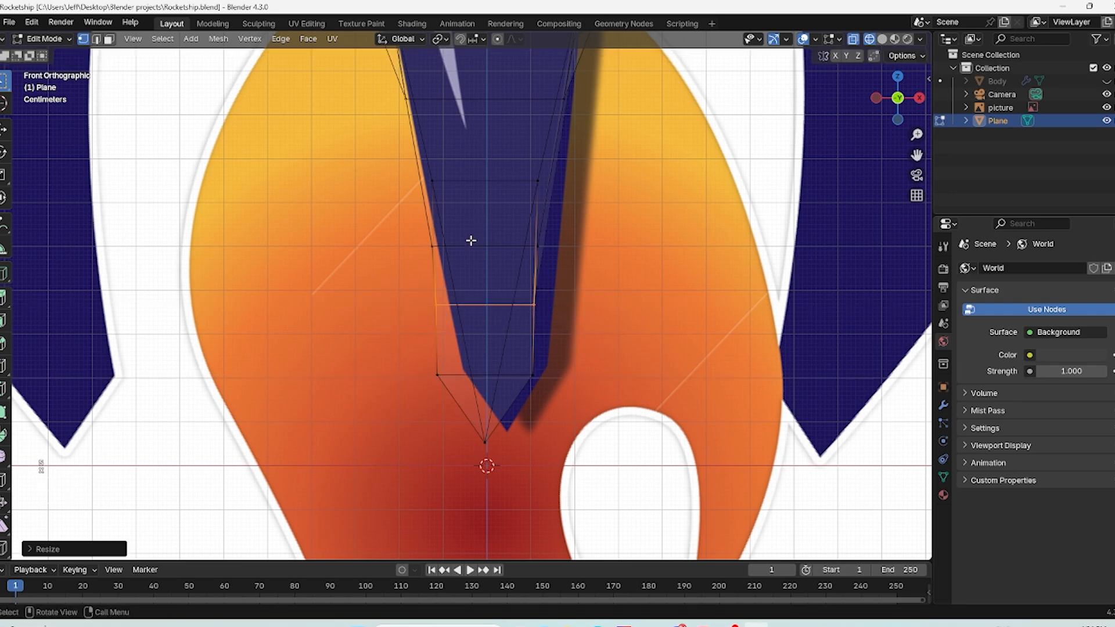
scroll(518, 296, "down", 7)
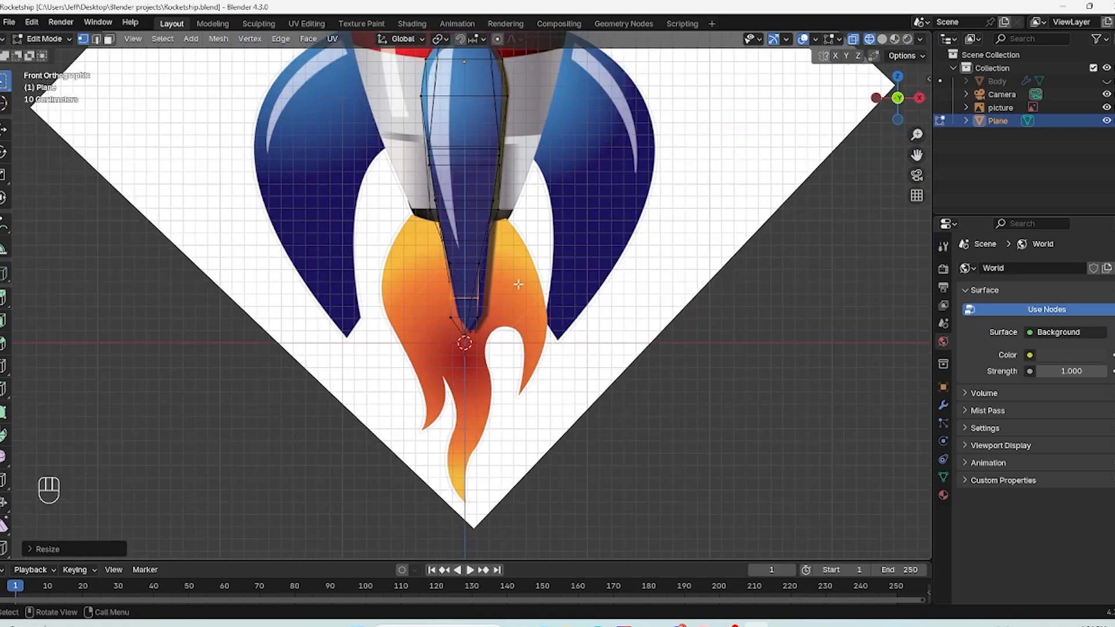
scroll(518, 284, "down", 2)
Step: Return the fin to Object Mode and display it in solid shading
key("Tab")
mouse_move(544, 218)
middle_mouse_down()
mouse_move(530, 242)
mouse_move(451, 251)
middle_mouse_up()
key("z")
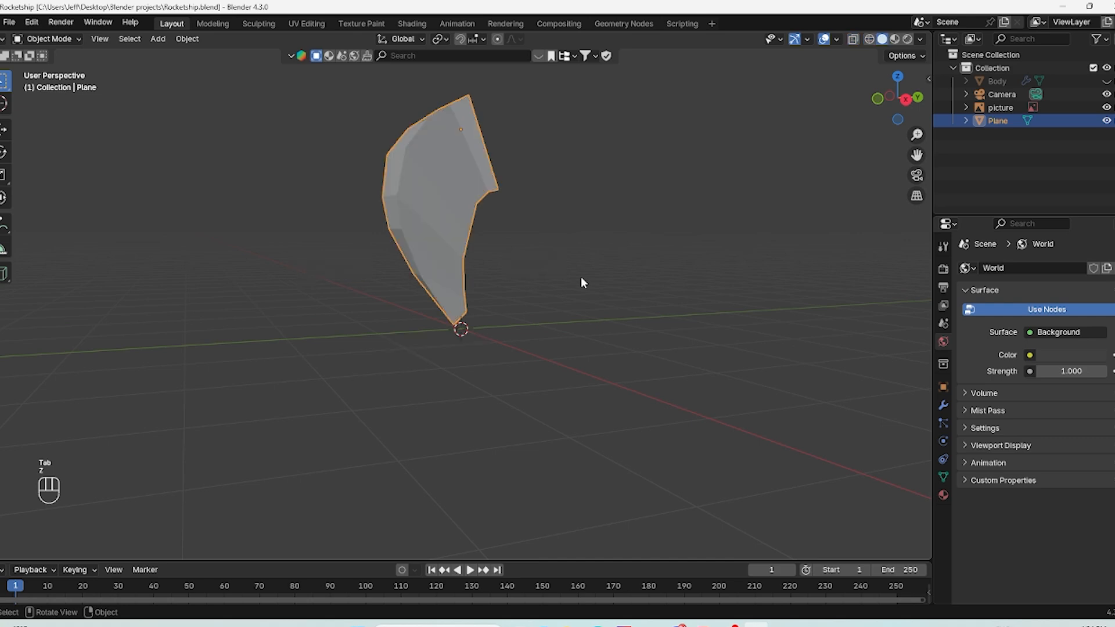
middle_click_drag(516, 297, 604, 306)
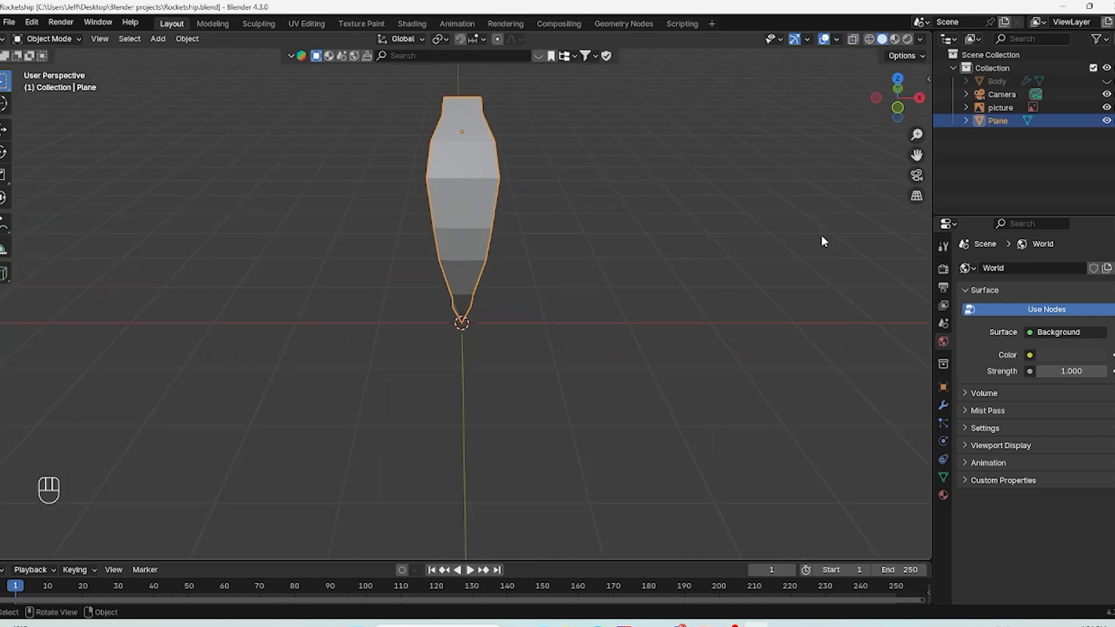
Step: Add a Subdivision Surface modifier to the fin with 2 viewport levels
left_click(943, 405)
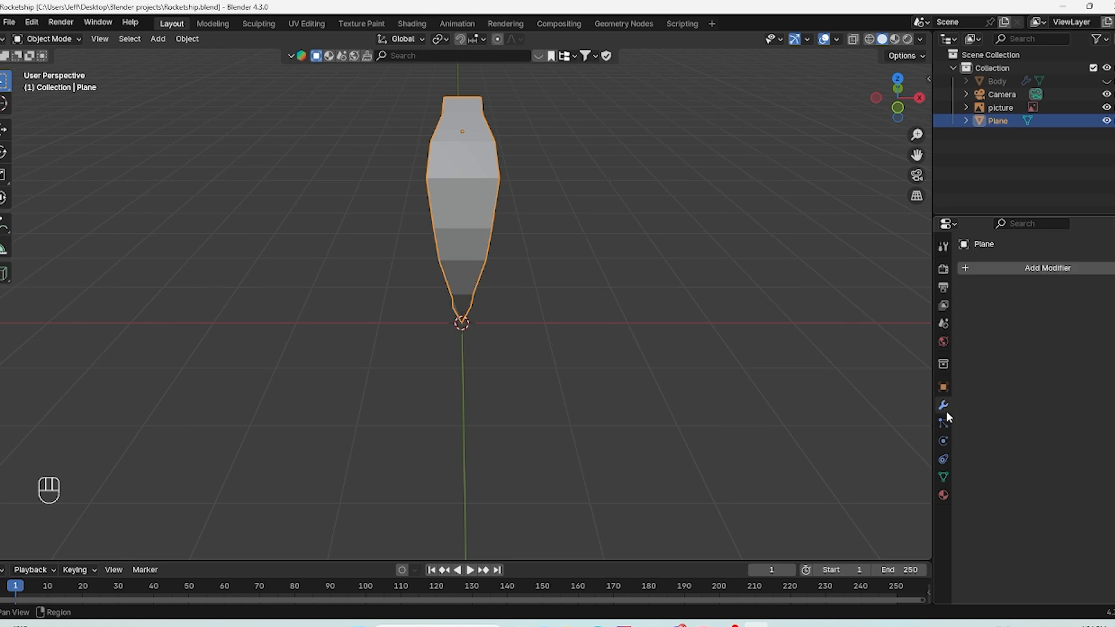
left_click(1037, 269)
left_click(1028, 271)
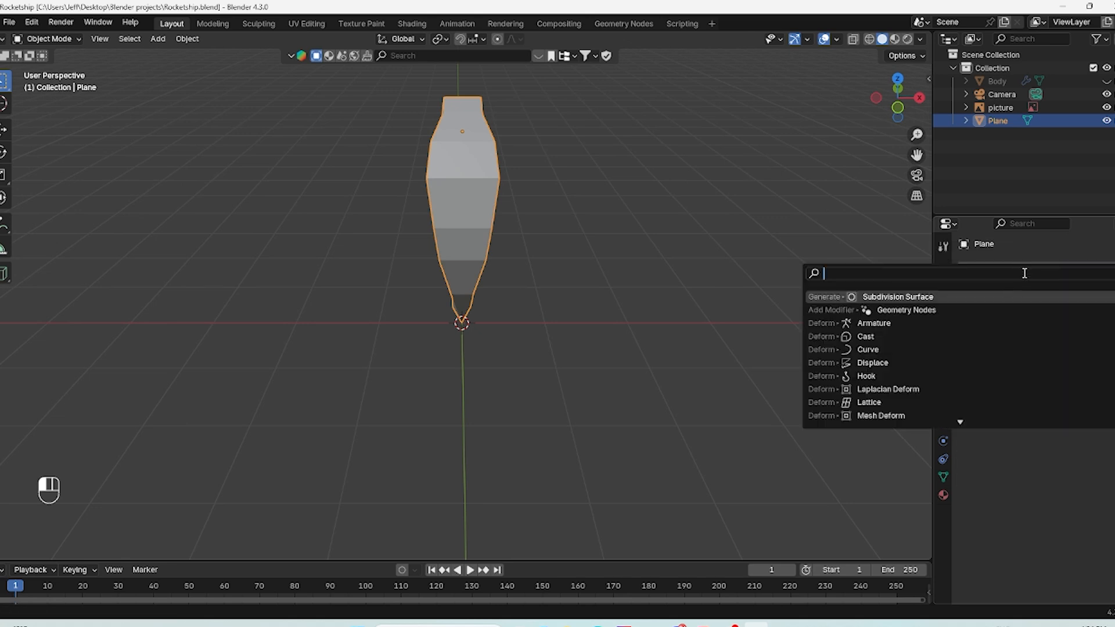
left_click(960, 297)
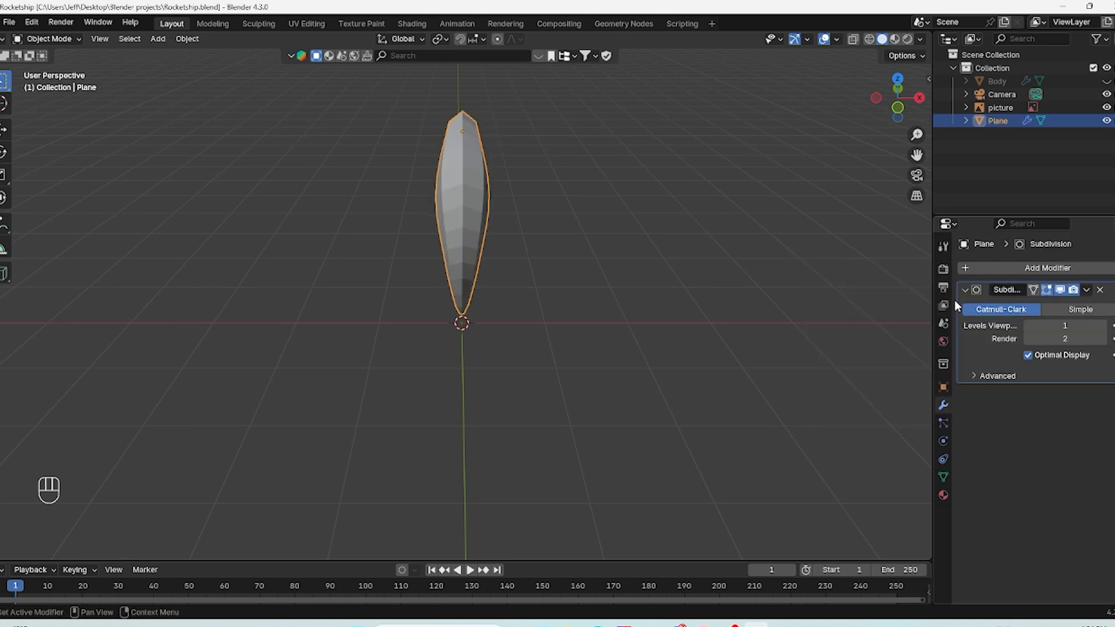
left_click(1103, 327)
Step: Apply Shade Smooth to the fin and view its curved side profile
right_click(463, 202)
left_click(463, 202)
middle_click_drag(623, 271, 475, 224)
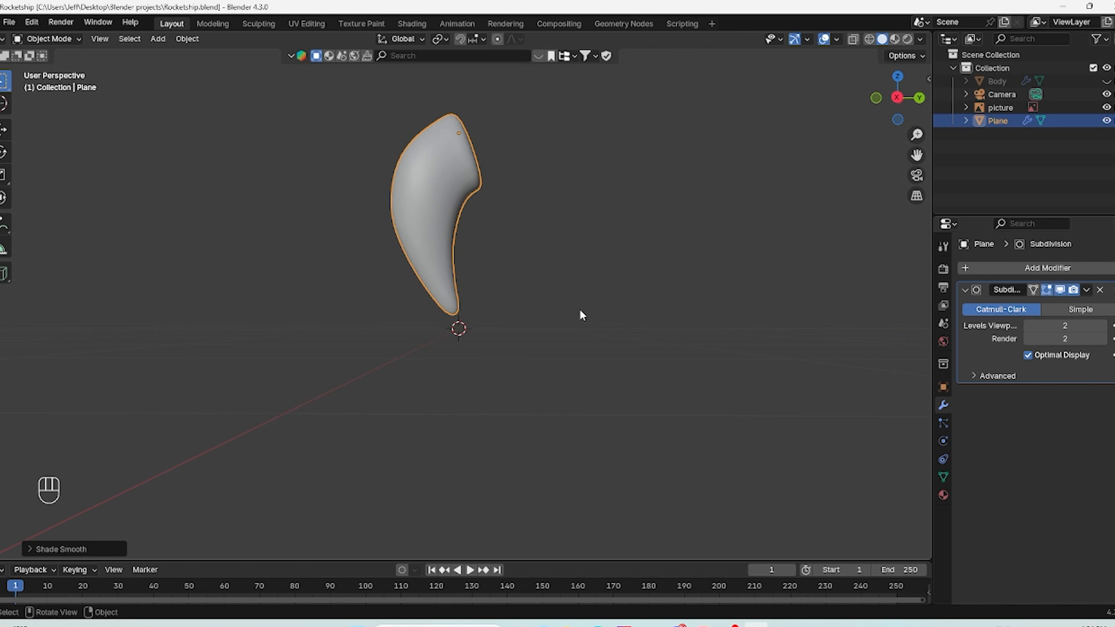
Step: In Edit Mode from the front, widen the two vertex rows across the fin's upper part slightly along X
key("KP_1")
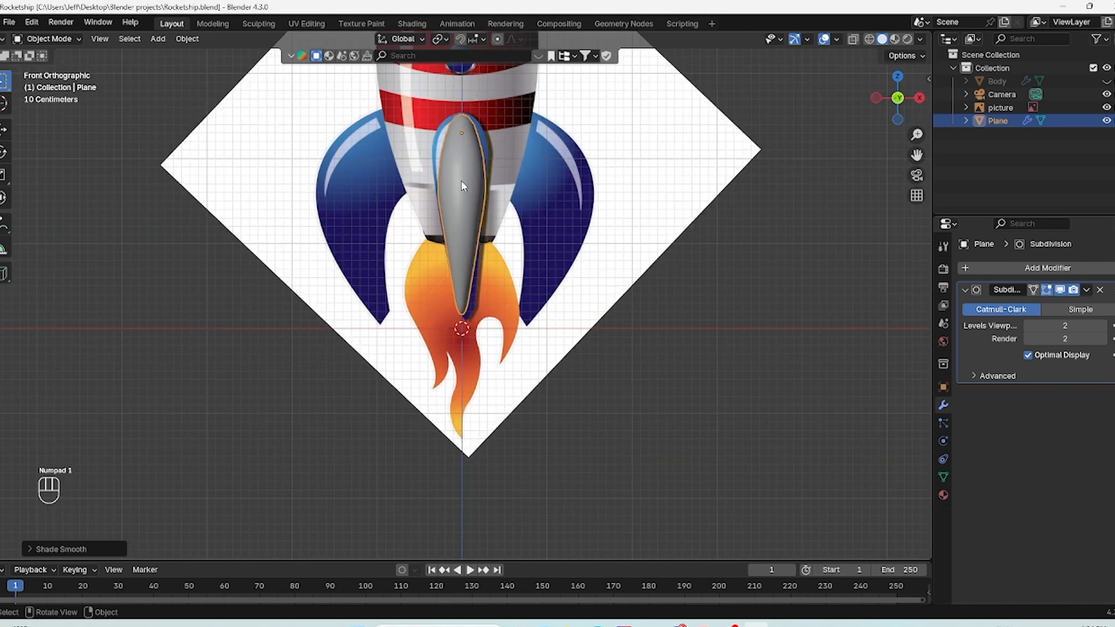
key("Tab")
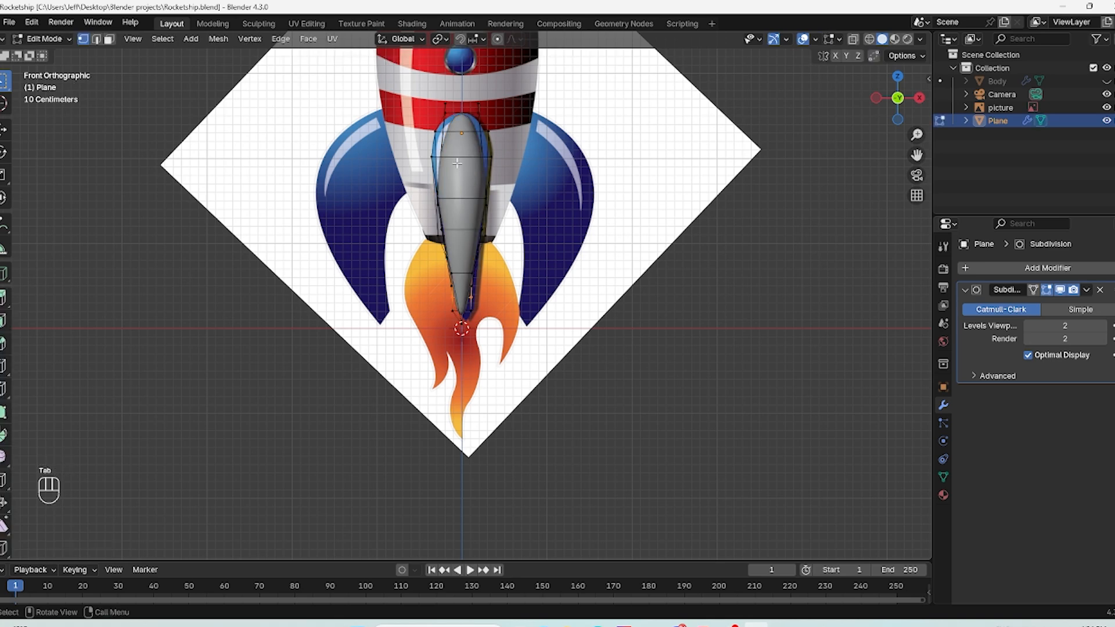
left_click_drag(417, 129, 514, 175)
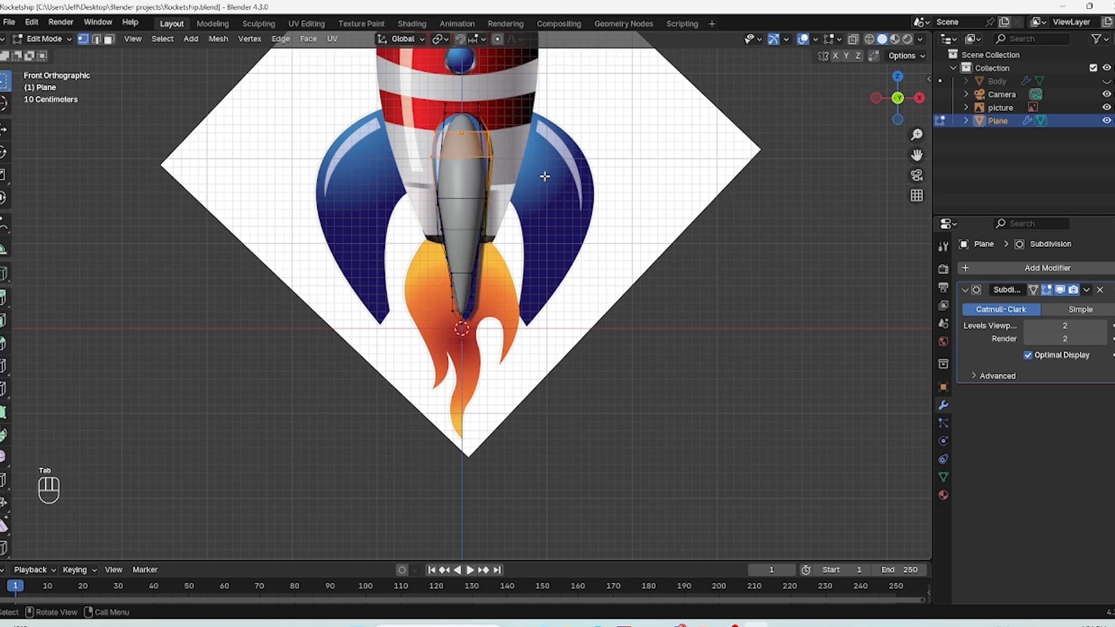
key("s")
key("x")
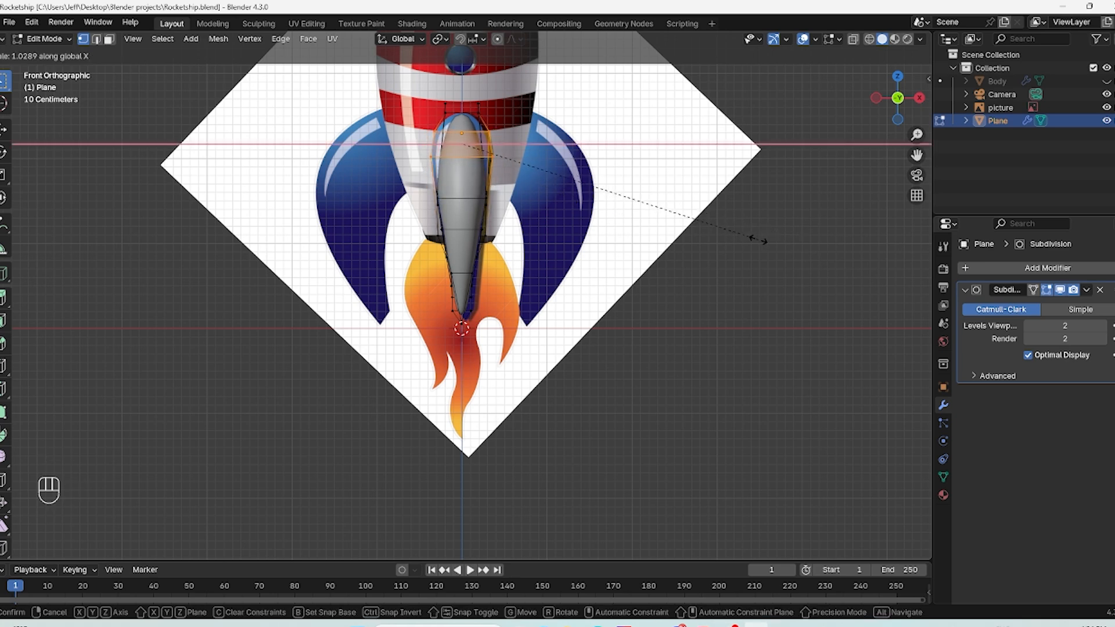
left_click(772, 241)
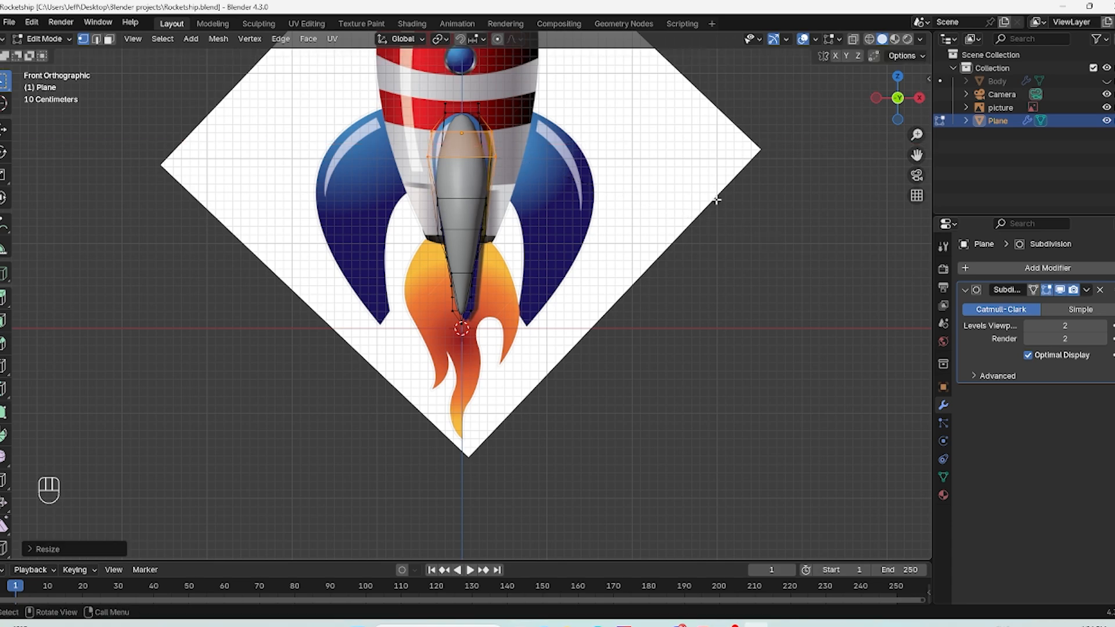
Step: Widen the vertex row just below the fin's top end along X by about 1.39
scroll(557, 180, "up", 2)
middle_click_drag(522, 161, 546, 302, "shift")
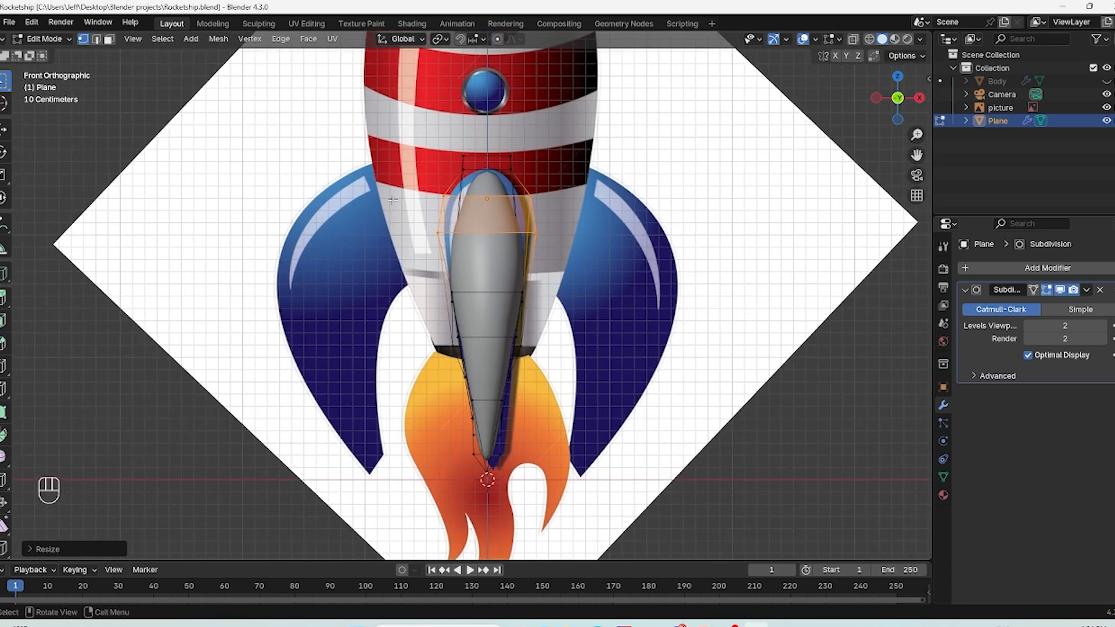
left_click_drag(431, 180, 591, 218)
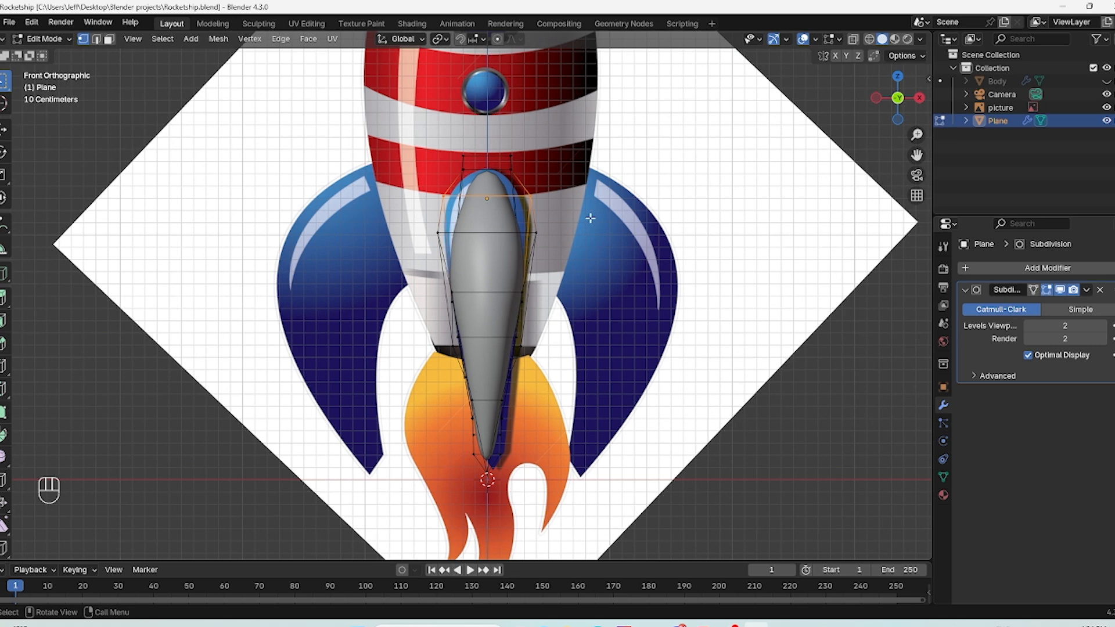
key("s")
key("x")
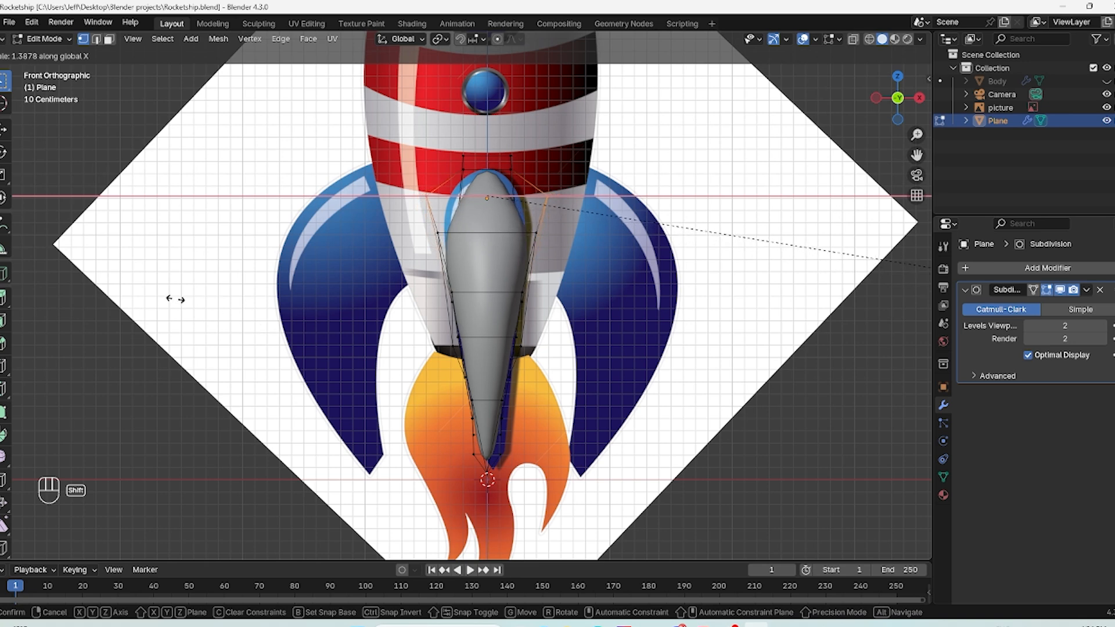
left_click(175, 299)
left_click_drag(426, 151, 558, 203)
key("s")
key("x")
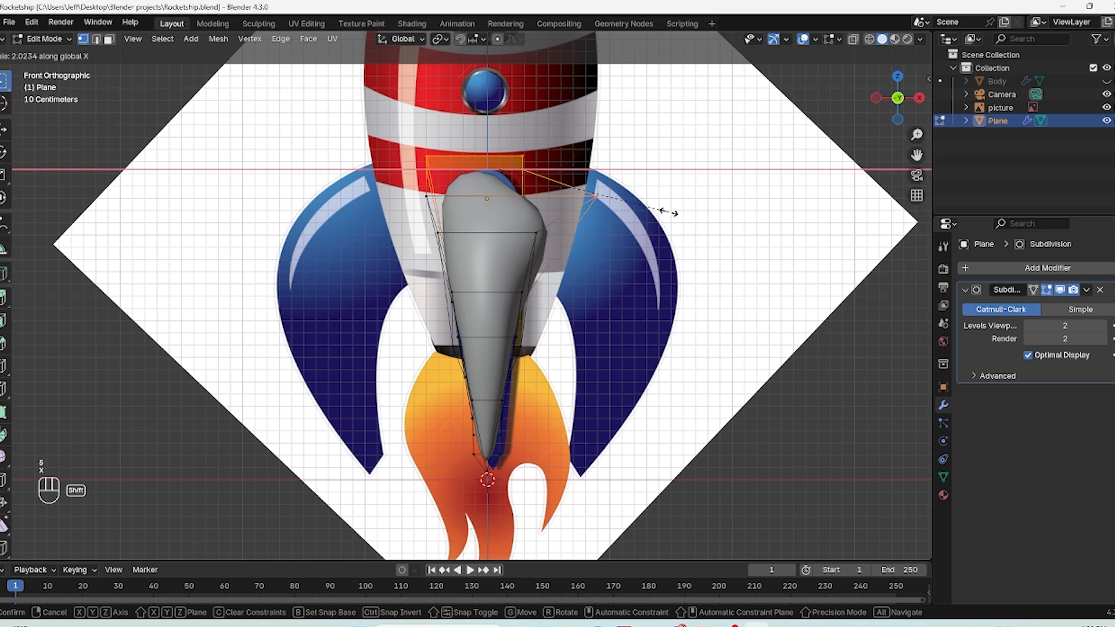
right_click(591, 197)
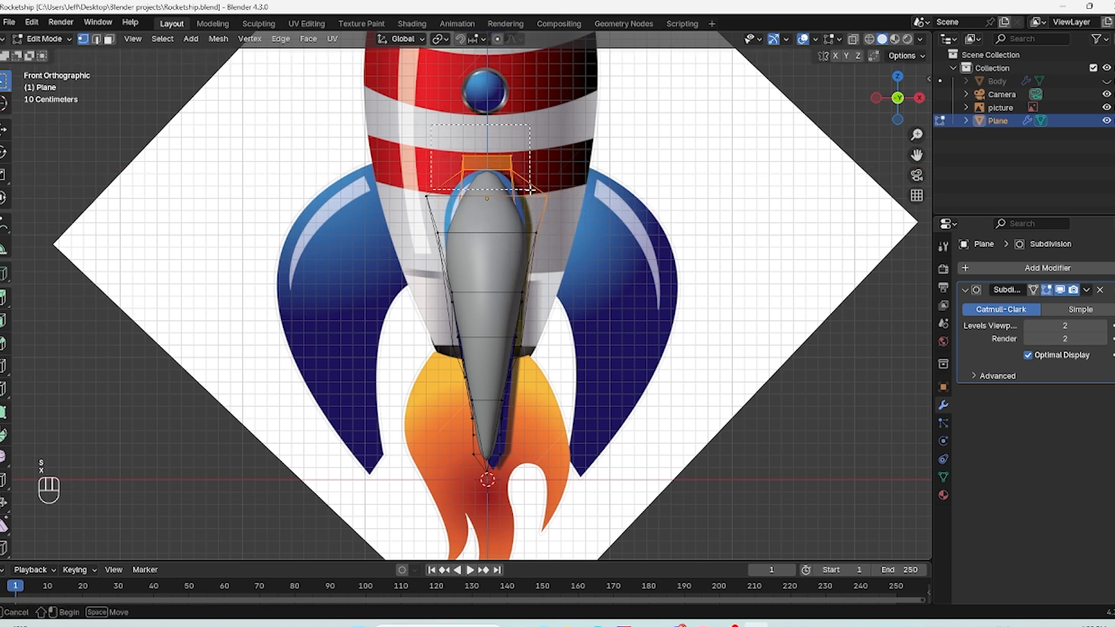
Step: Widen only the fin's topmost vertices along X by about 1.56 and return to Object Mode
key("s")
key("x")
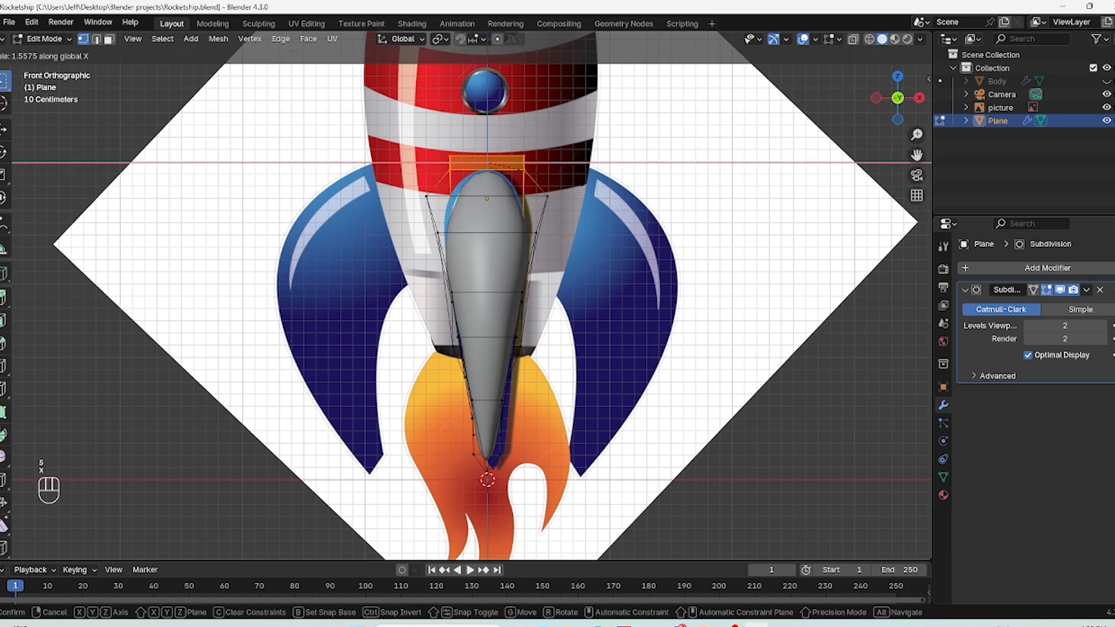
left_click(610, 182)
middle_click_drag(592, 406, 444, 463)
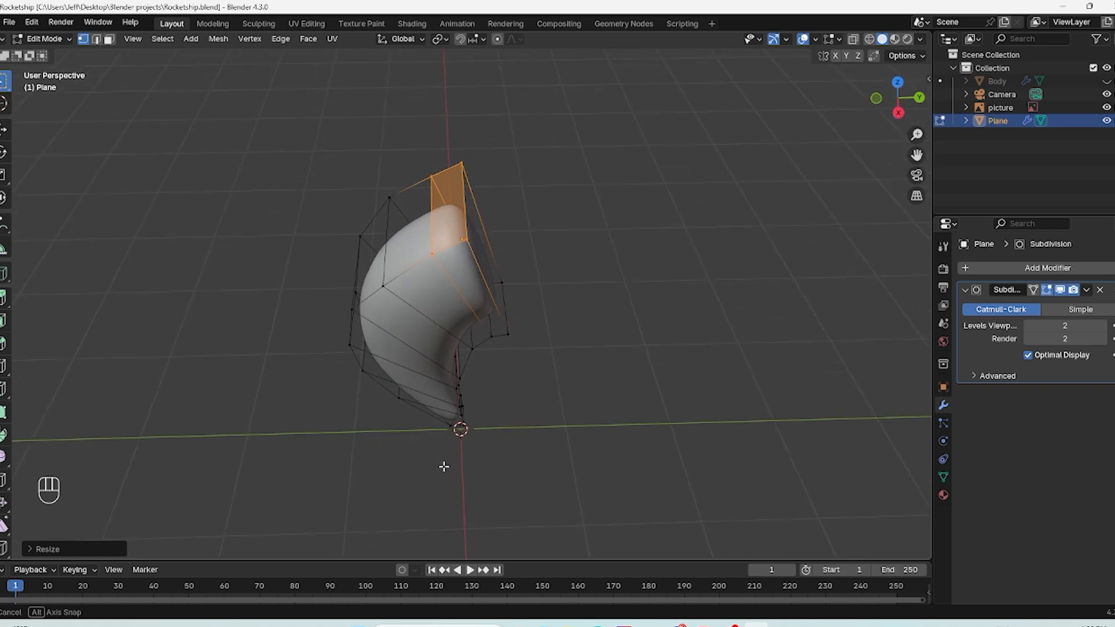
key("Tab")
Step: Unhide the Body object and check how the fin sits against it from the front and right side
key("KP_1")
key("KP_4")
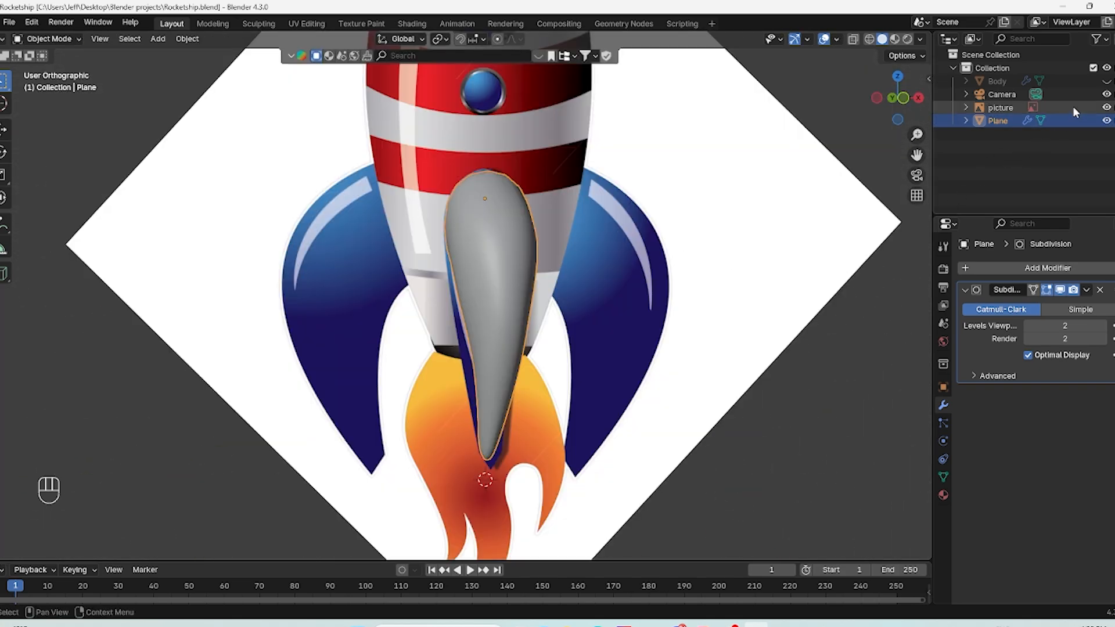
left_click(1107, 81)
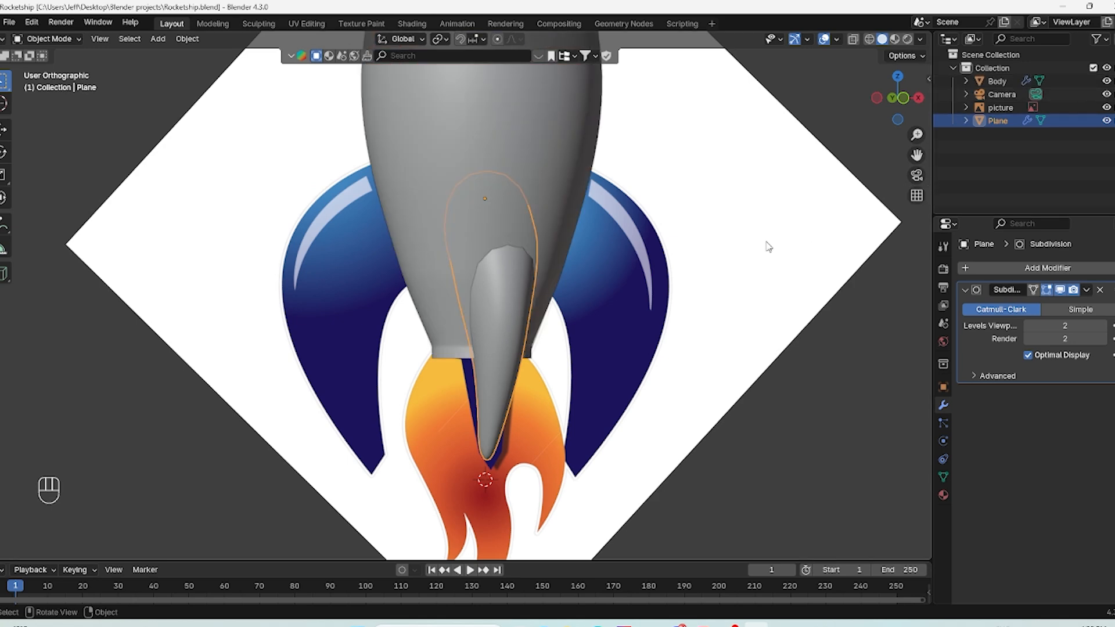
middle_click_drag(497, 267, 568, 360)
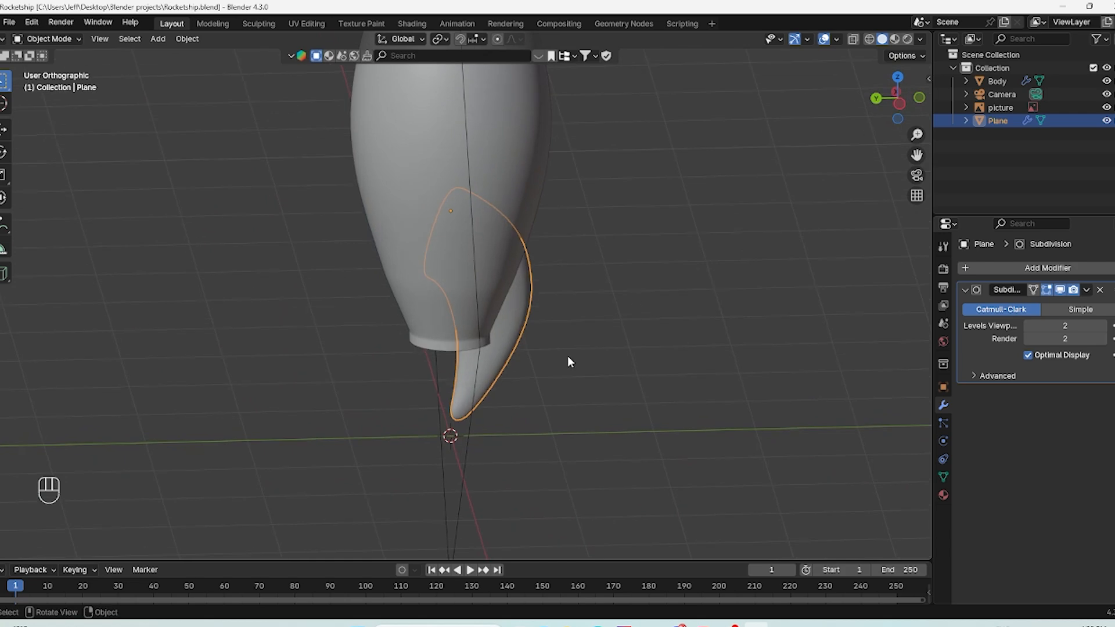
key("KP_1")
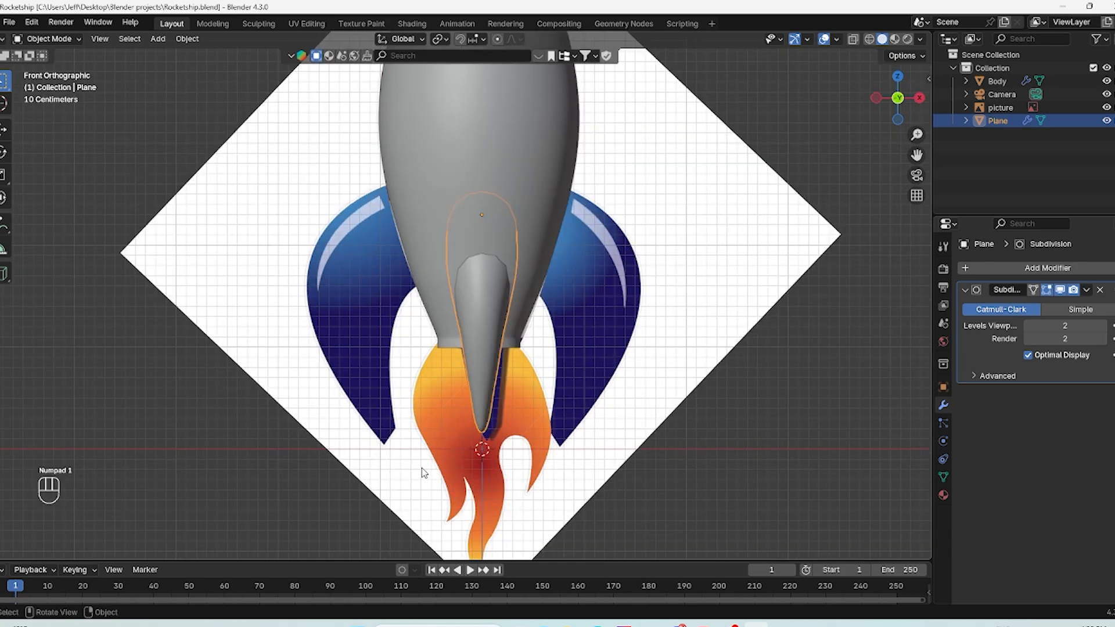
key("KP_3")
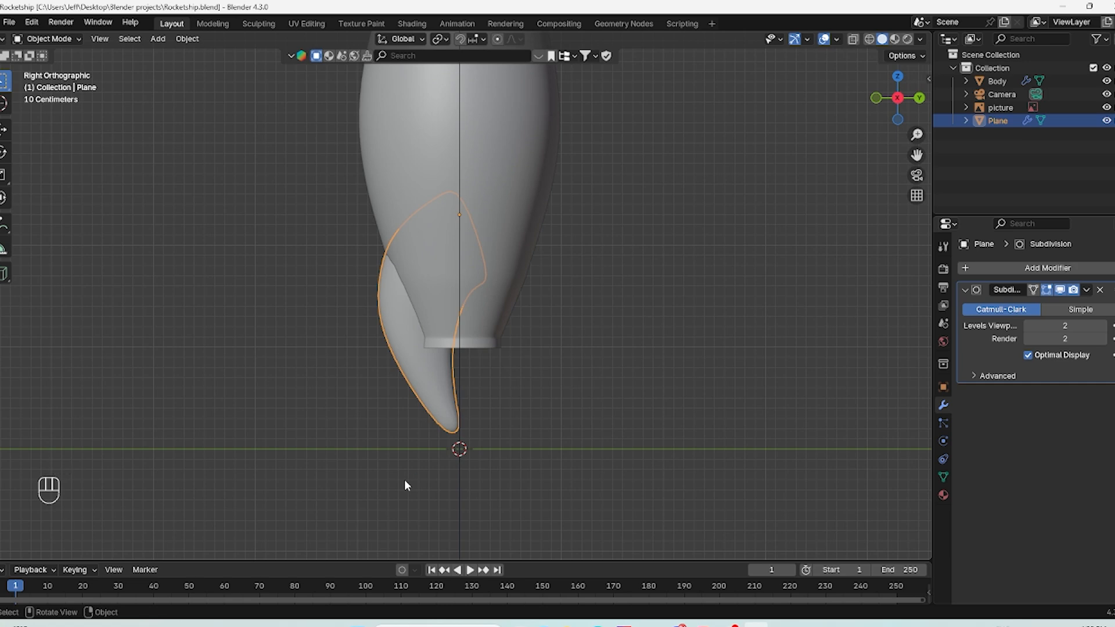
Step: From the top view, move the fin outward along Y until it clears the rocket body
key("KP_7")
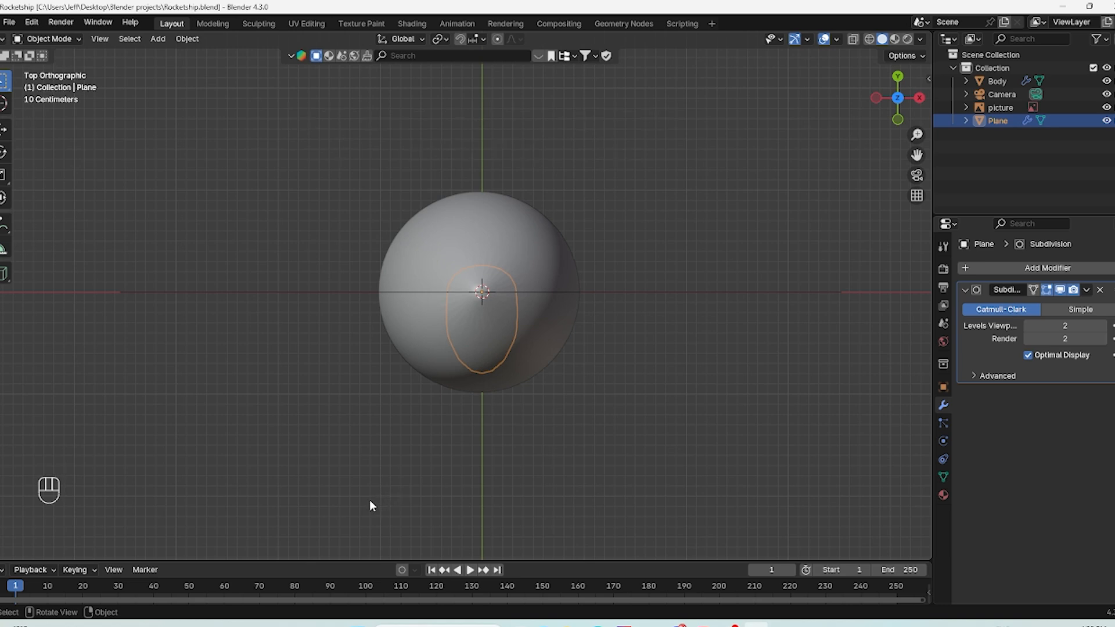
key("g")
key("y")
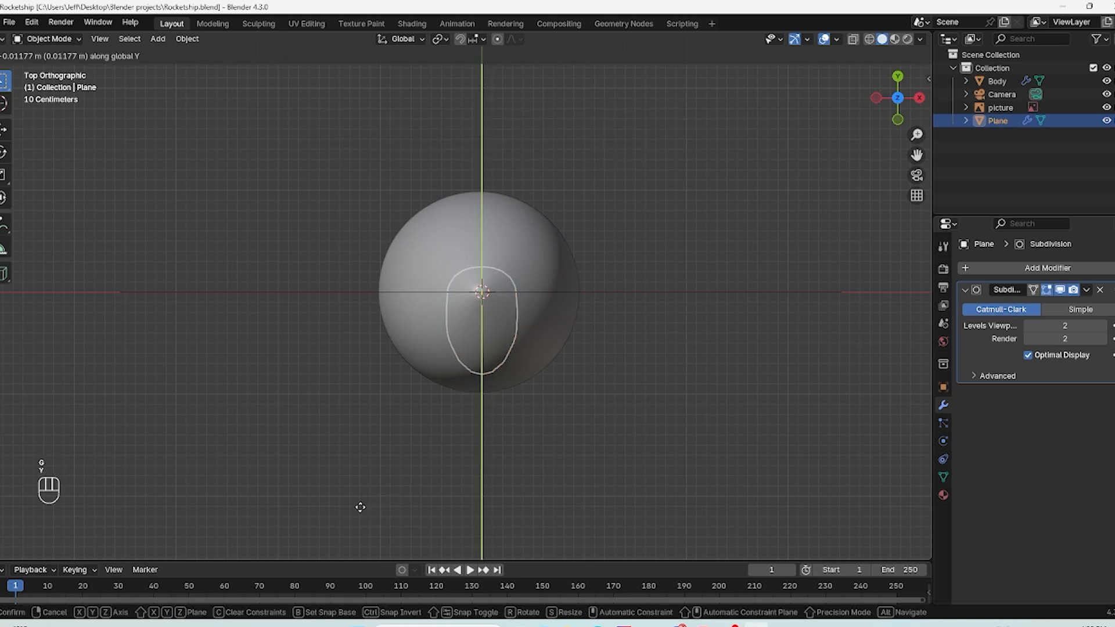
left_click(339, 79)
middle_click_drag(586, 342, 447, 231)
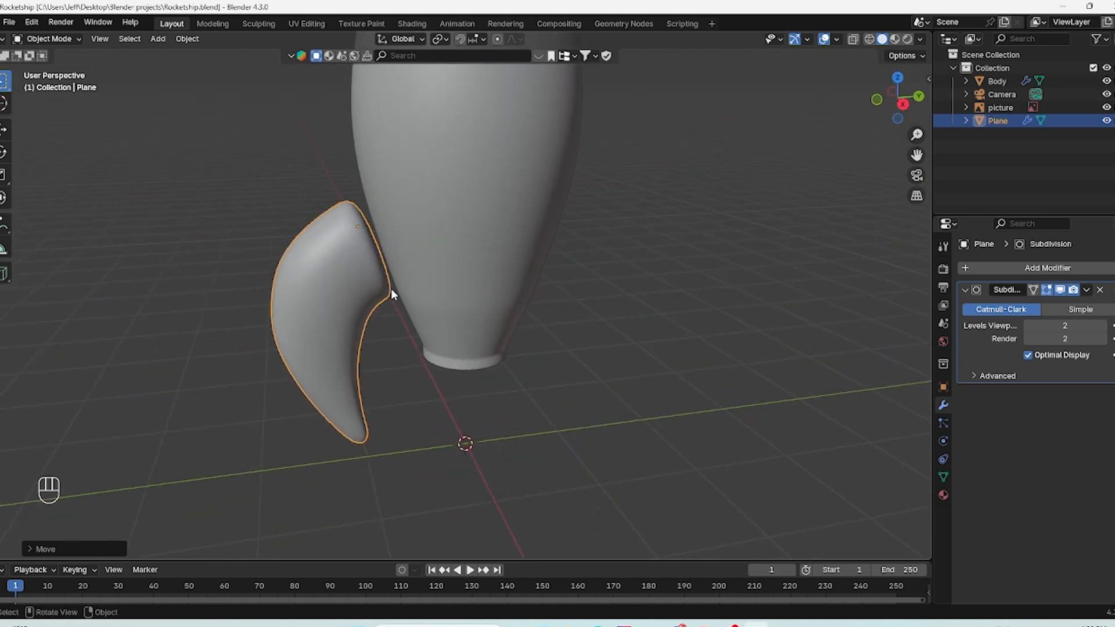
Step: From the right side view, move the fin back along Y by about 0.24 m so its inner edge overlaps the body
key("KP_1")
key("KP_3")
key("g")
key("x")
key("y")
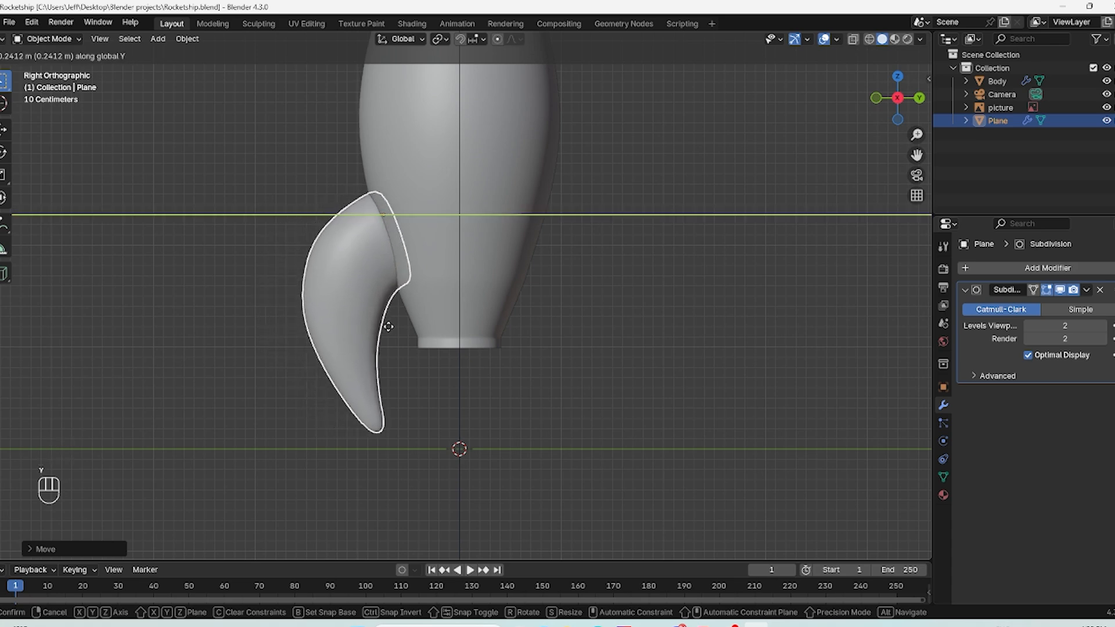
left_click(390, 328)
middle_click_drag(393, 256, 576, 280)
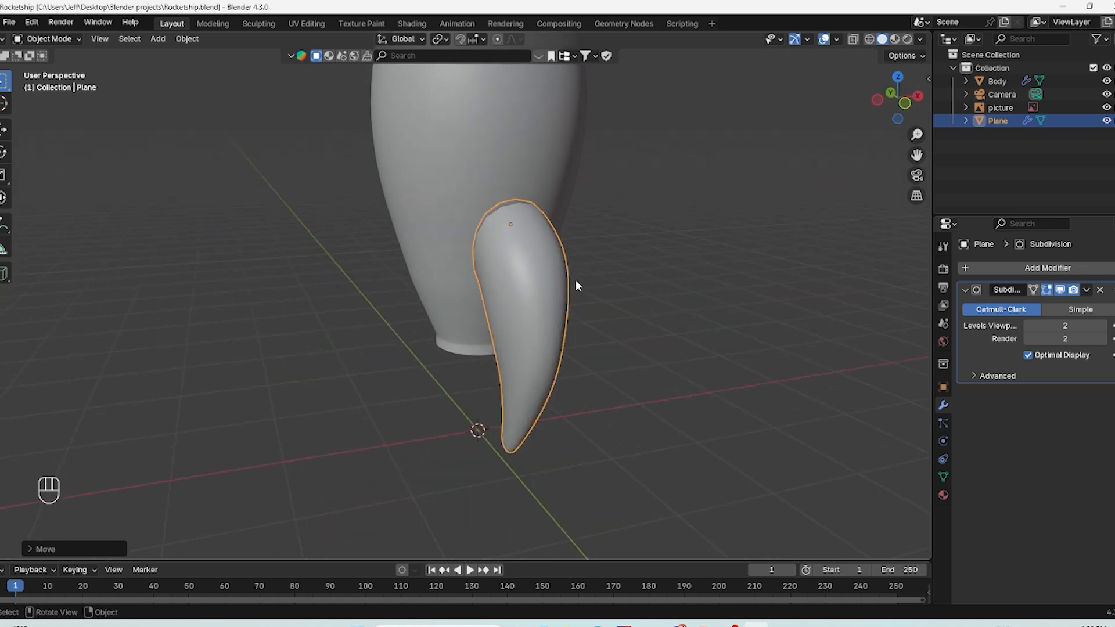
Step: In Edit Mode, add one loop cut near the fin's lower tip and slide it down to the end to sharpen the point
key("Tab")
middle_click_drag(476, 414, 549, 439)
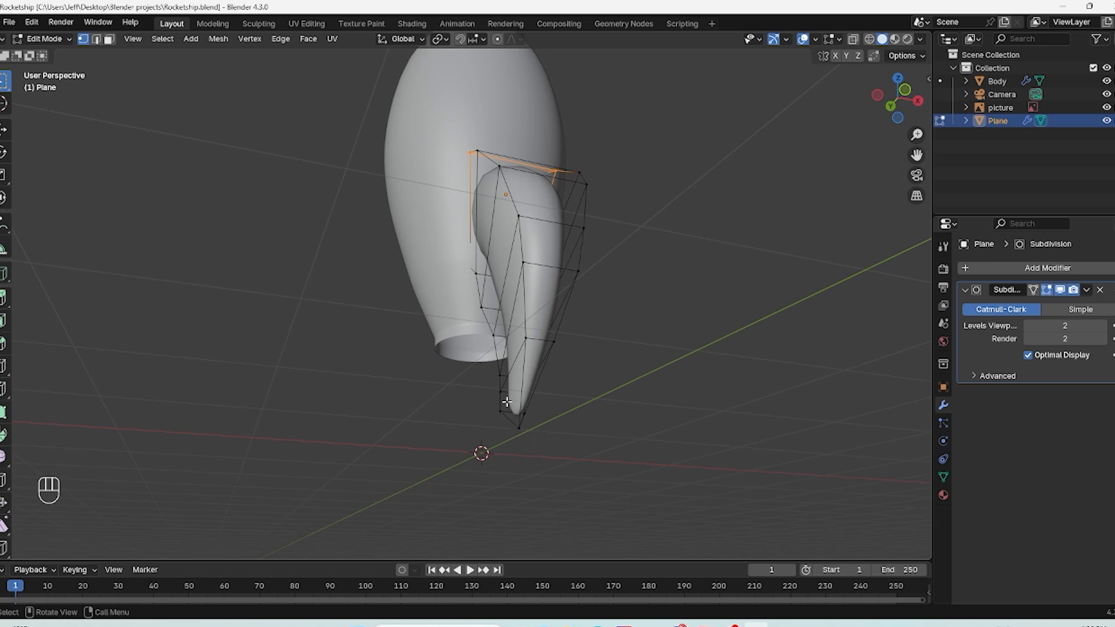
middle_click_drag(529, 400, 528, 400)
middle_click_drag(528, 401, 499, 396)
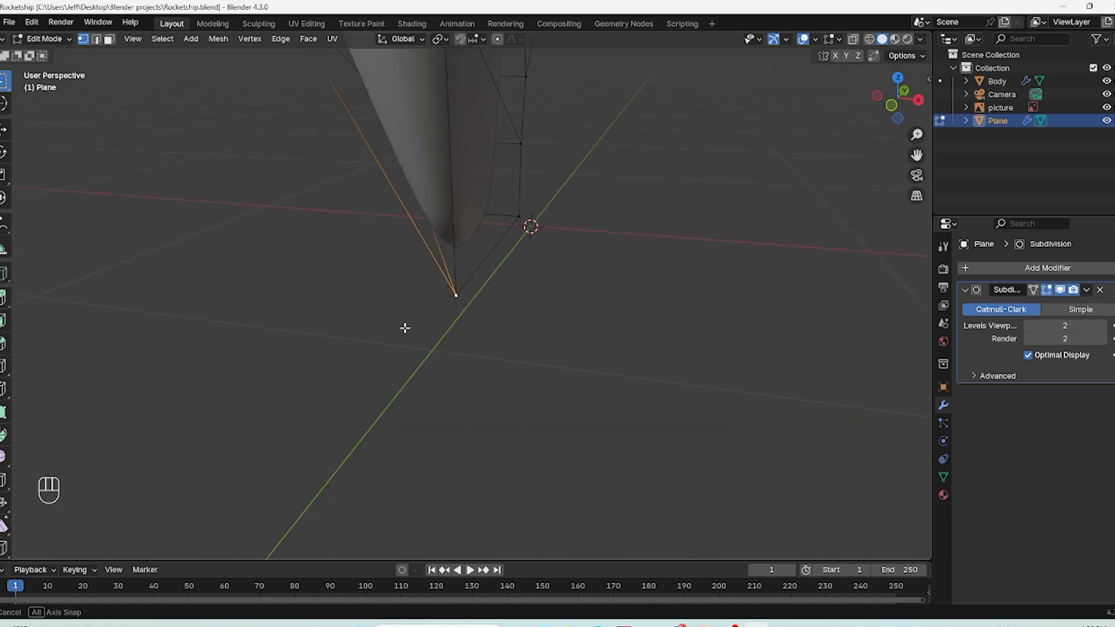
middle_click_drag(405, 329, 306, 308)
middle_click_drag(553, 216, 460, 228)
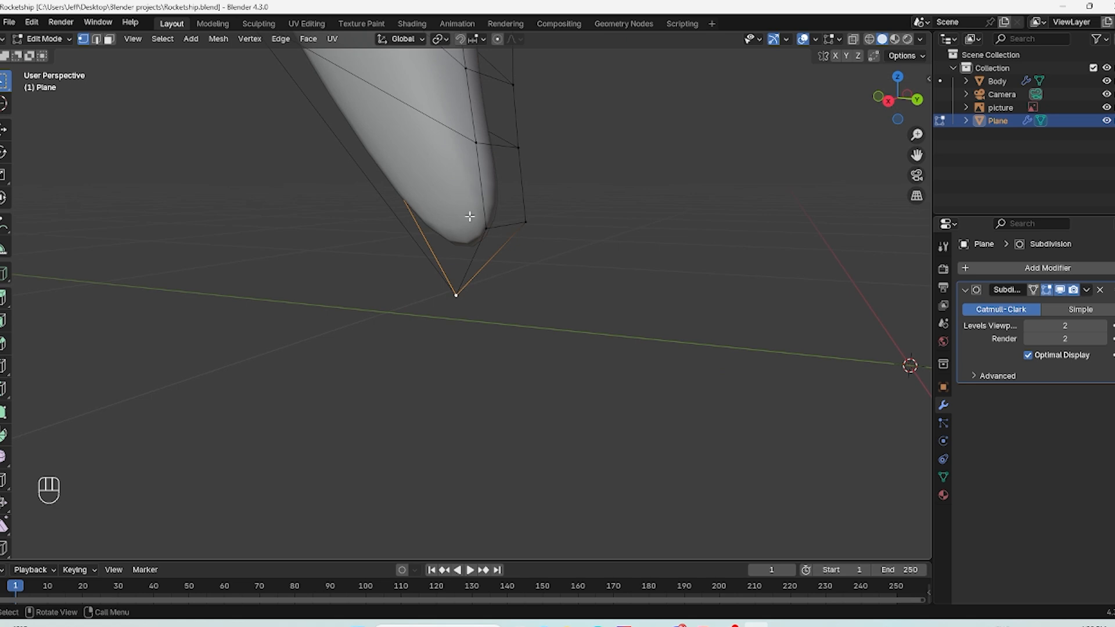
key("ctrl+r")
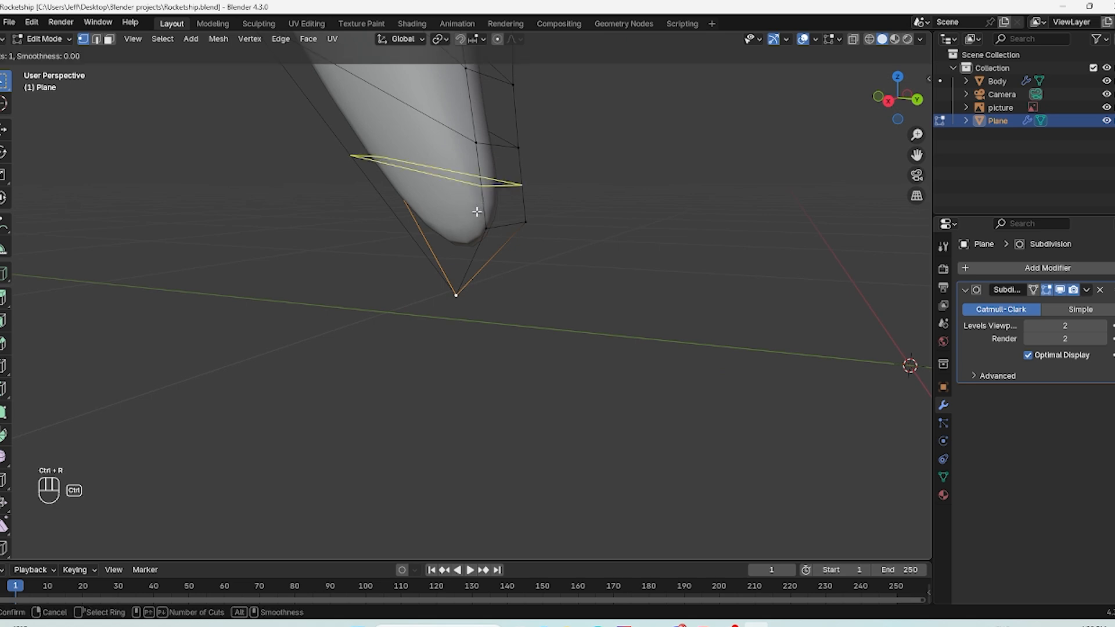
left_click(477, 207)
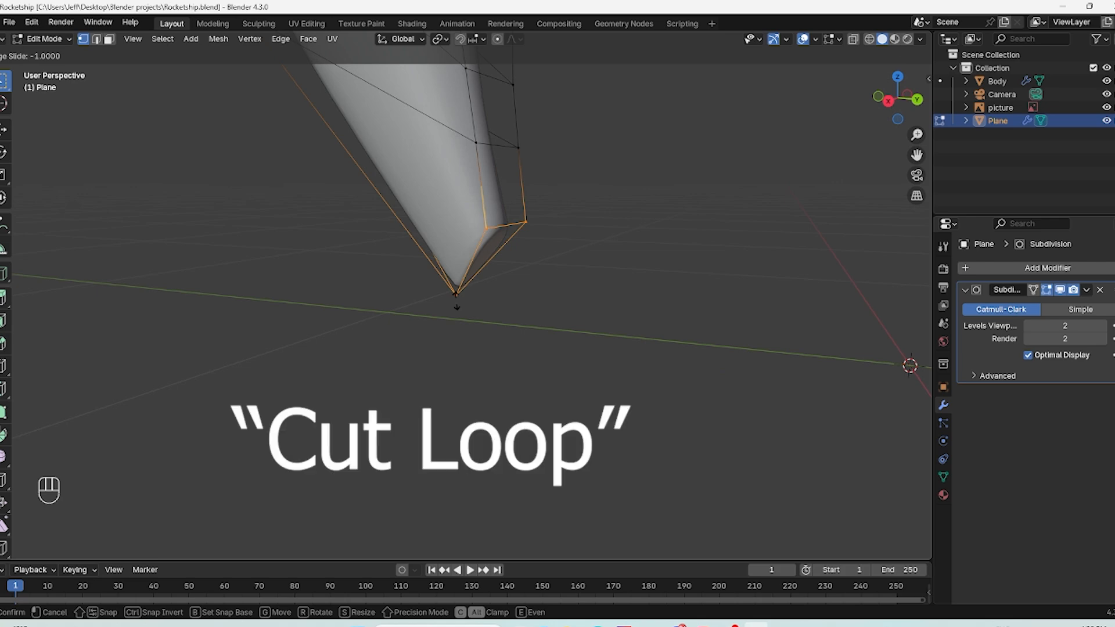
left_click(457, 299)
middle_click_drag(590, 309, 526, 249)
left_click(754, 245)
middle_click_drag(664, 288, 366, 281)
middle_click_drag(486, 241, 881, 277)
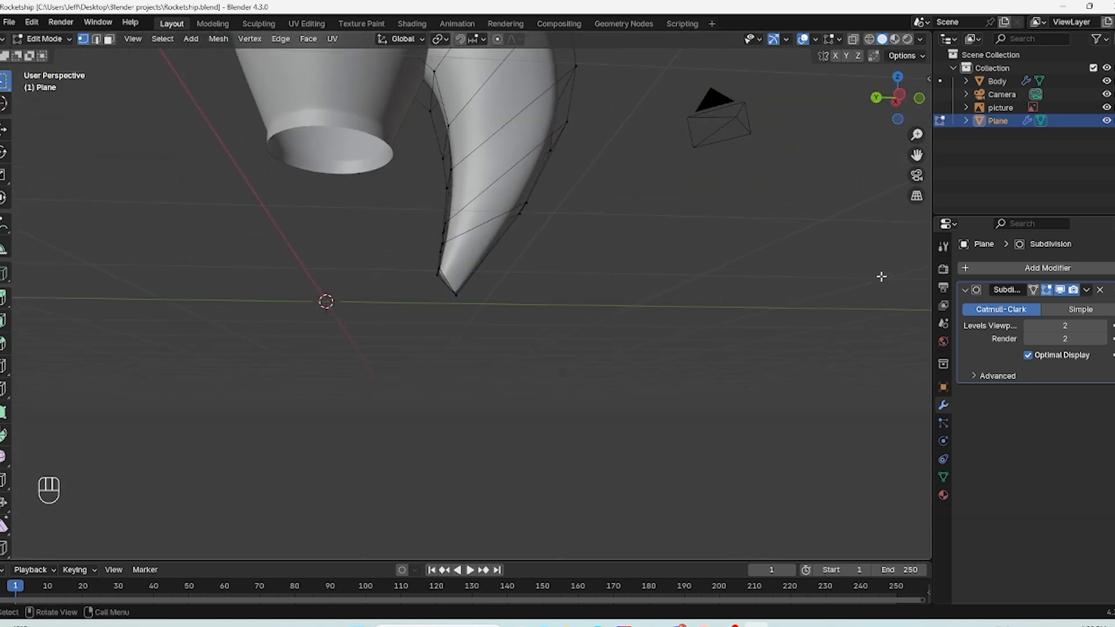
middle_click_drag(465, 284, 416, 386)
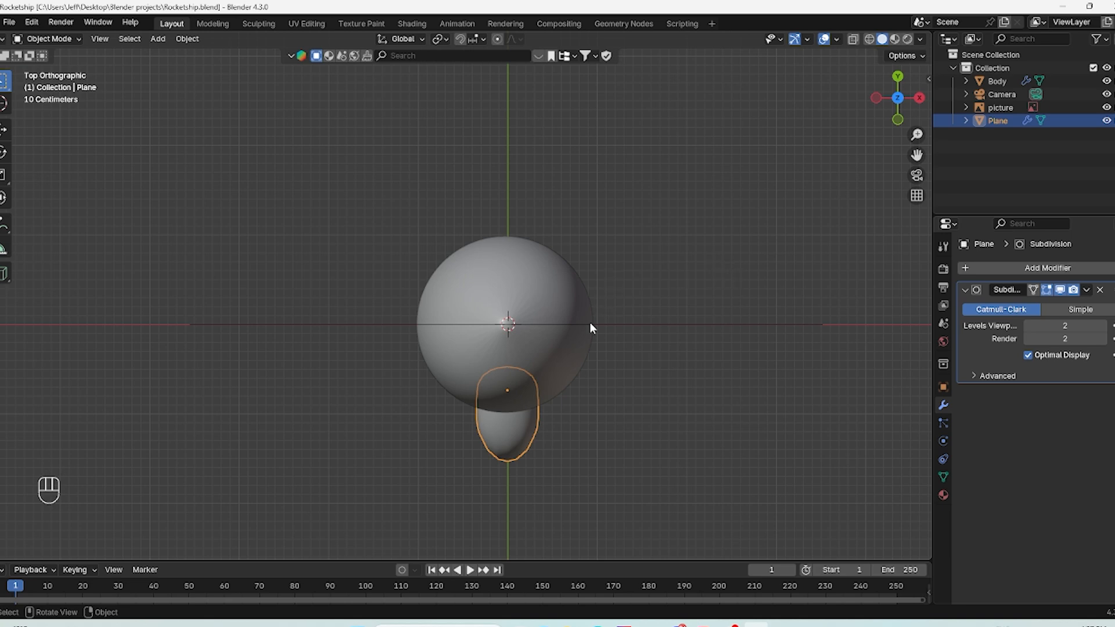
Step: Rename the Plane object to fin in the scene collection
key("KP_1")
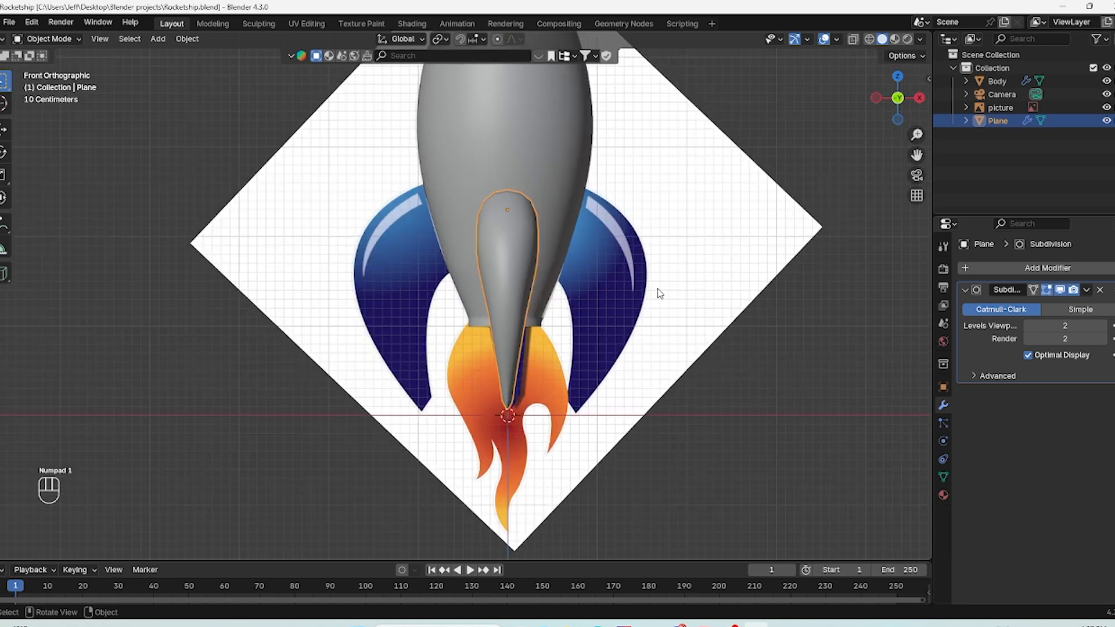
double_click(1009, 120)
type("fin")
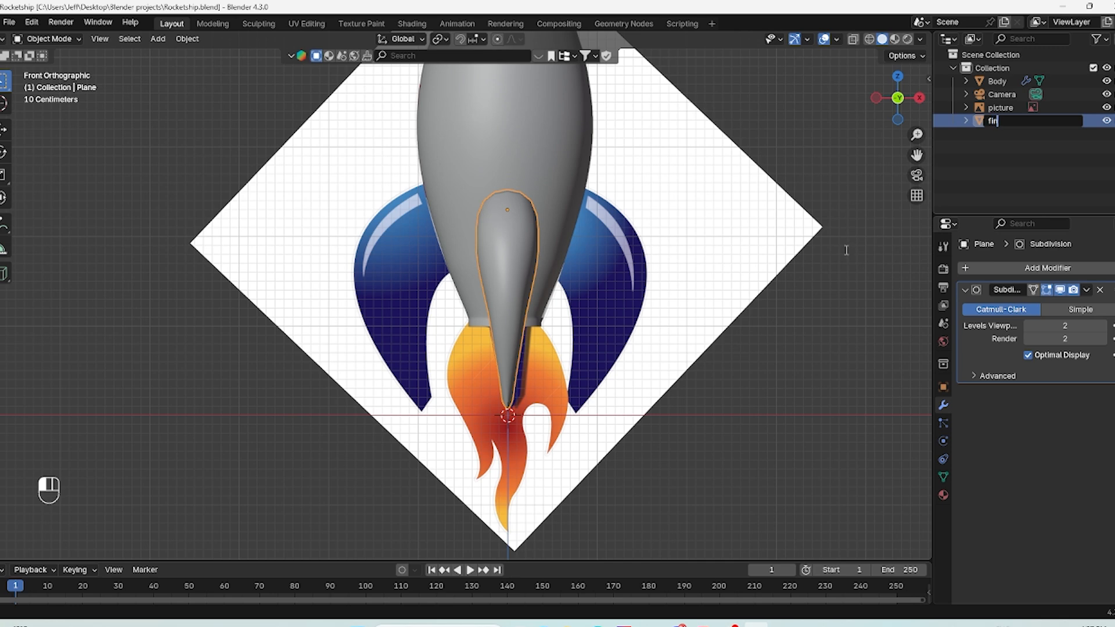
key("Return")
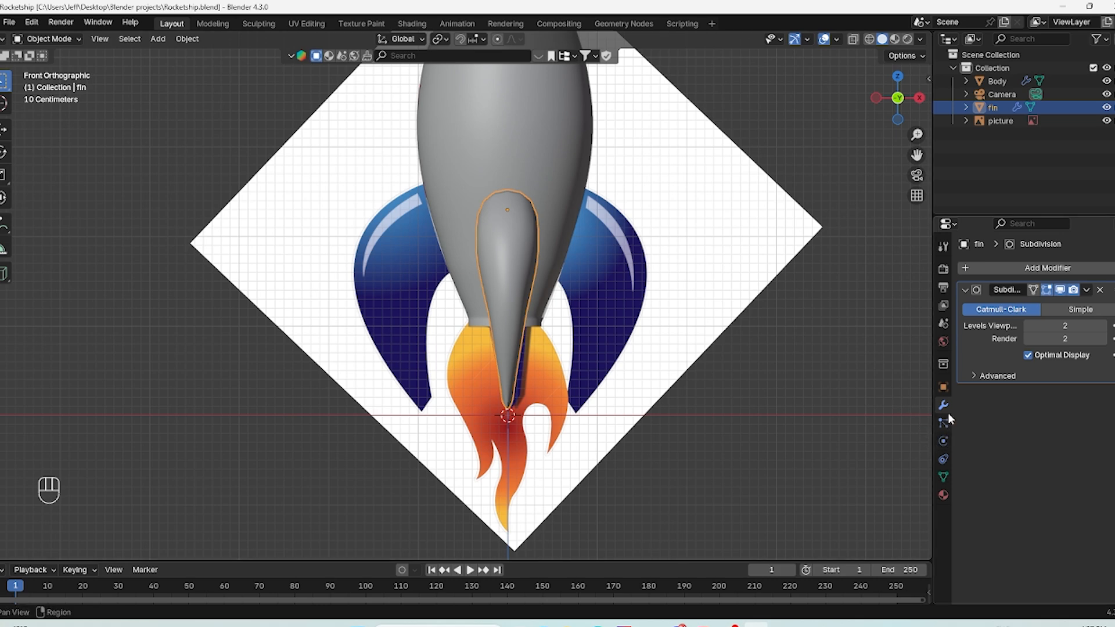
Step: Add a new material to the fin and name it Blue, without a number suffix
left_click(943, 496)
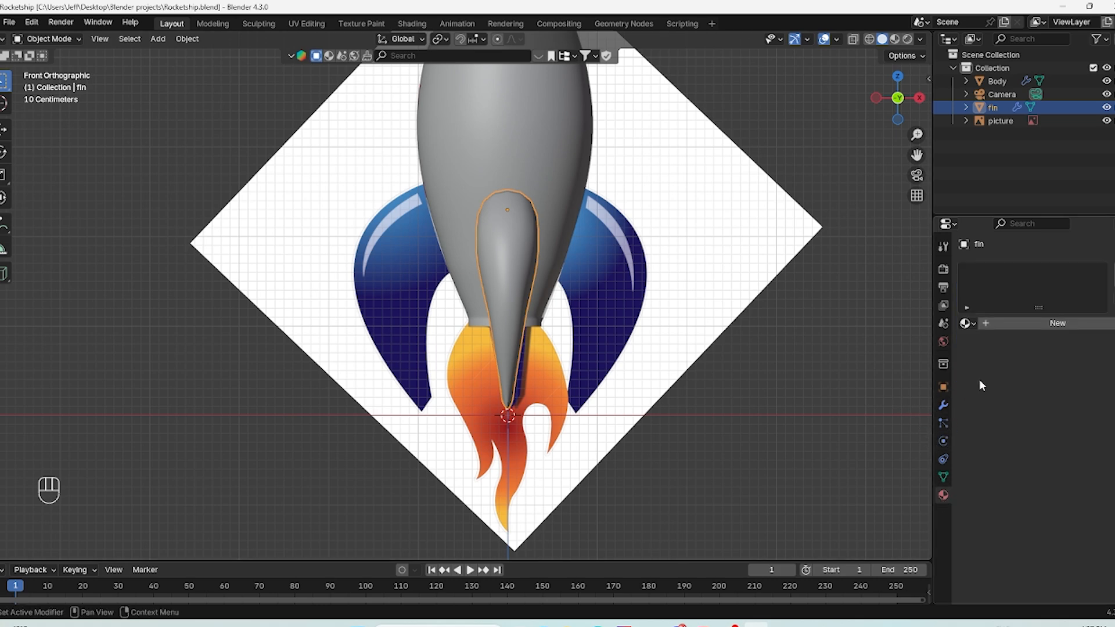
left_click(966, 323)
left_click(1029, 326)
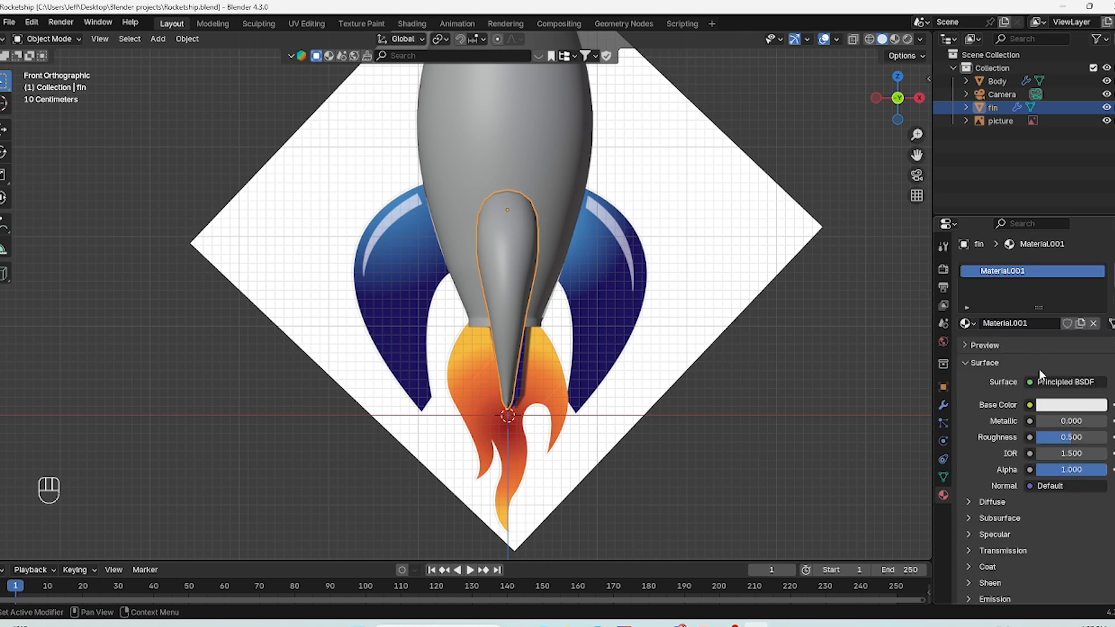
double_click(1008, 271)
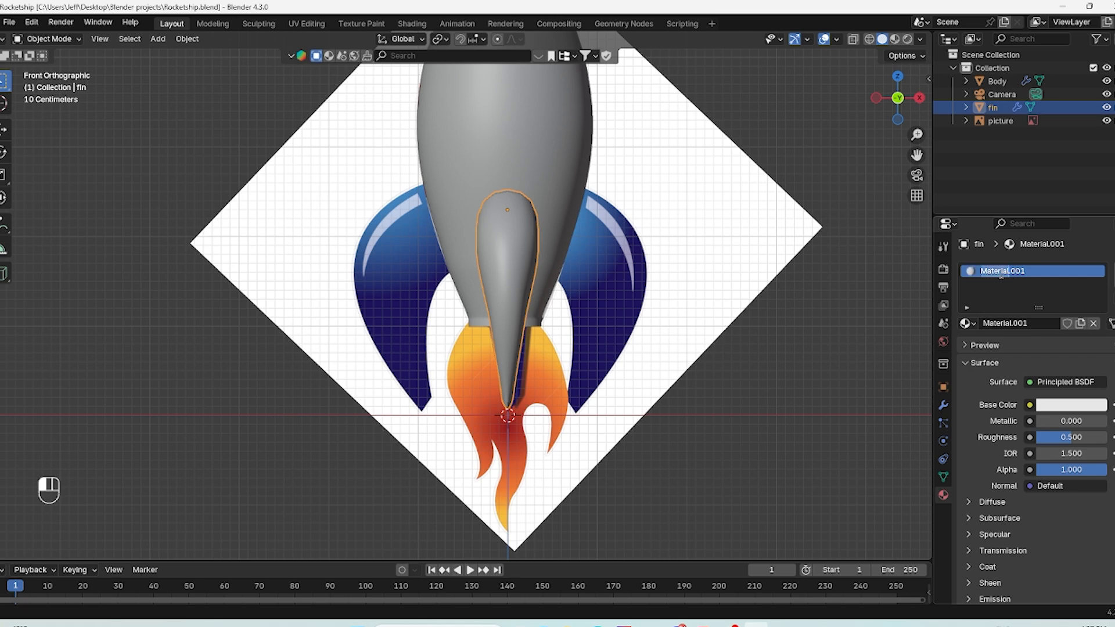
type("Blue")
left_click(888, 389)
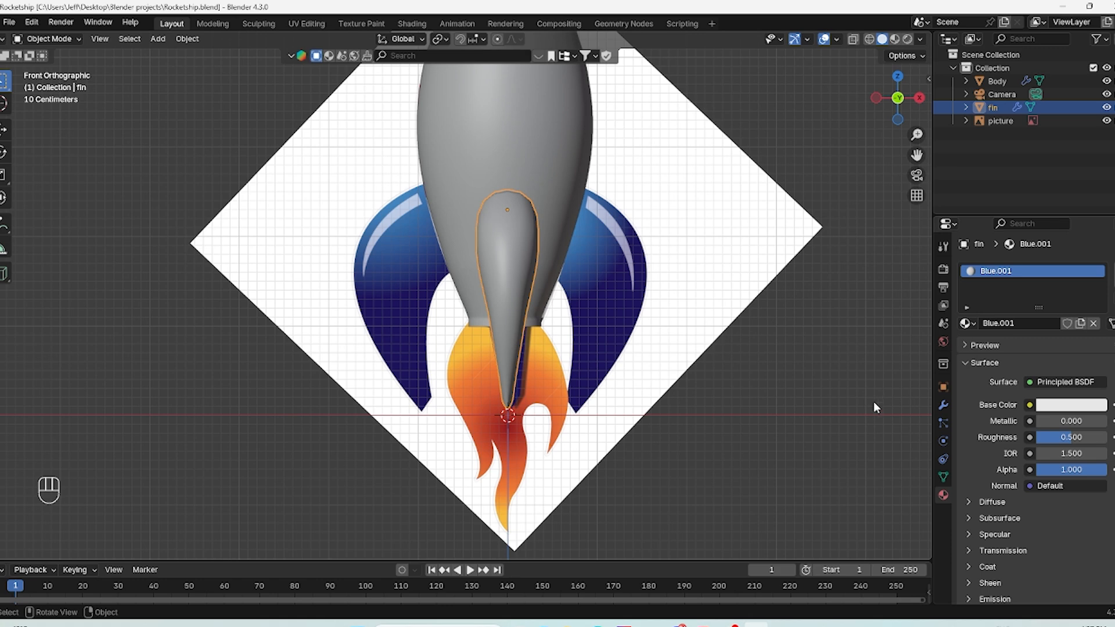
double_click(1020, 270)
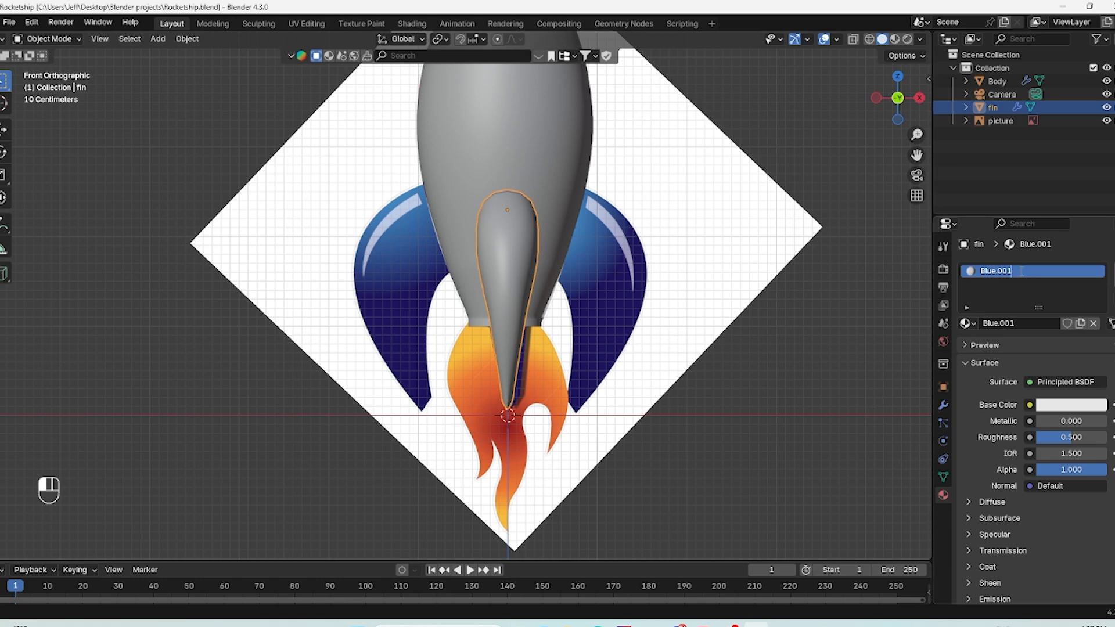
key("BackSpace")
key("BackSpace")
key("BackSpace")
key("BackSpace")
left_click(944, 340)
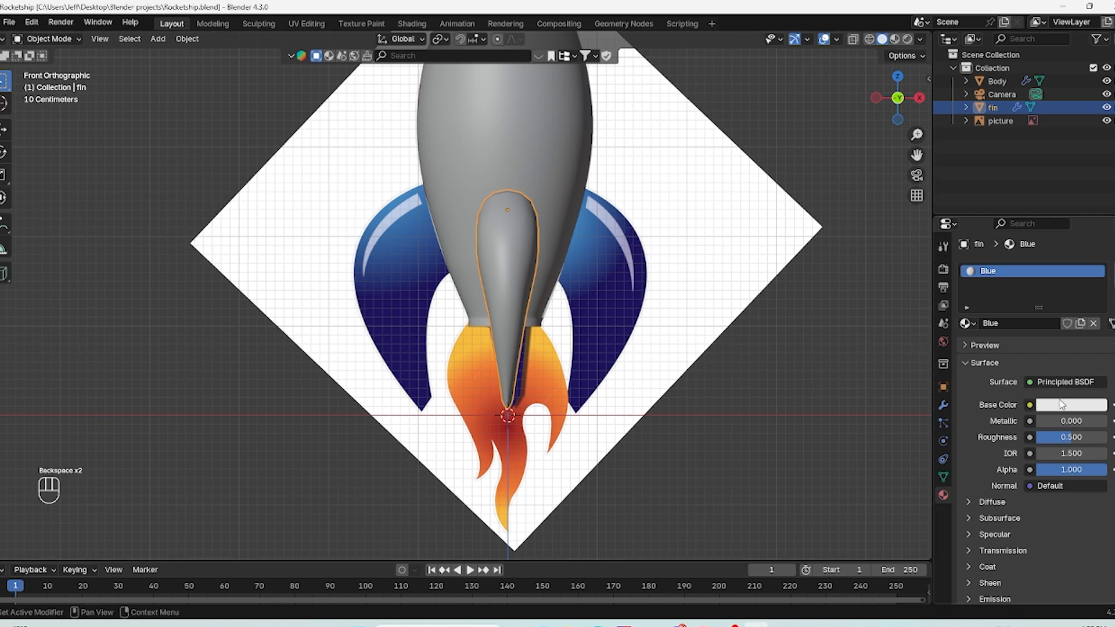
Step: Set the Blue material's base color to a dark blue with hue about 0.662 and saturation about 0.982
left_click(1063, 407)
left_click(1066, 406)
left_click_drag(1066, 263, 1071, 215)
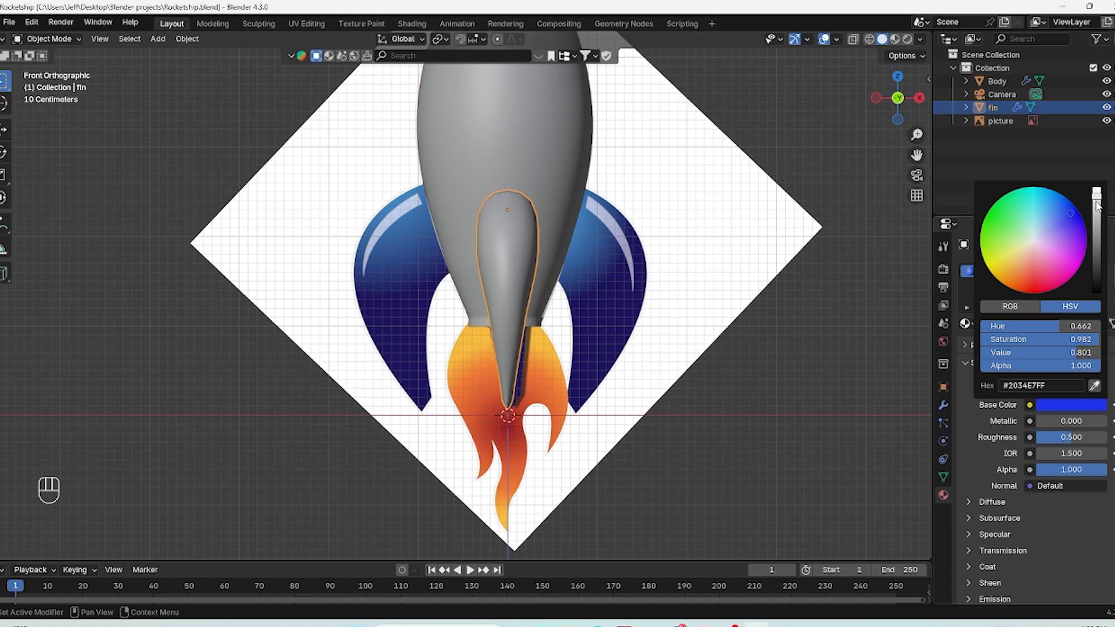
left_click_drag(1097, 201, 1097, 232)
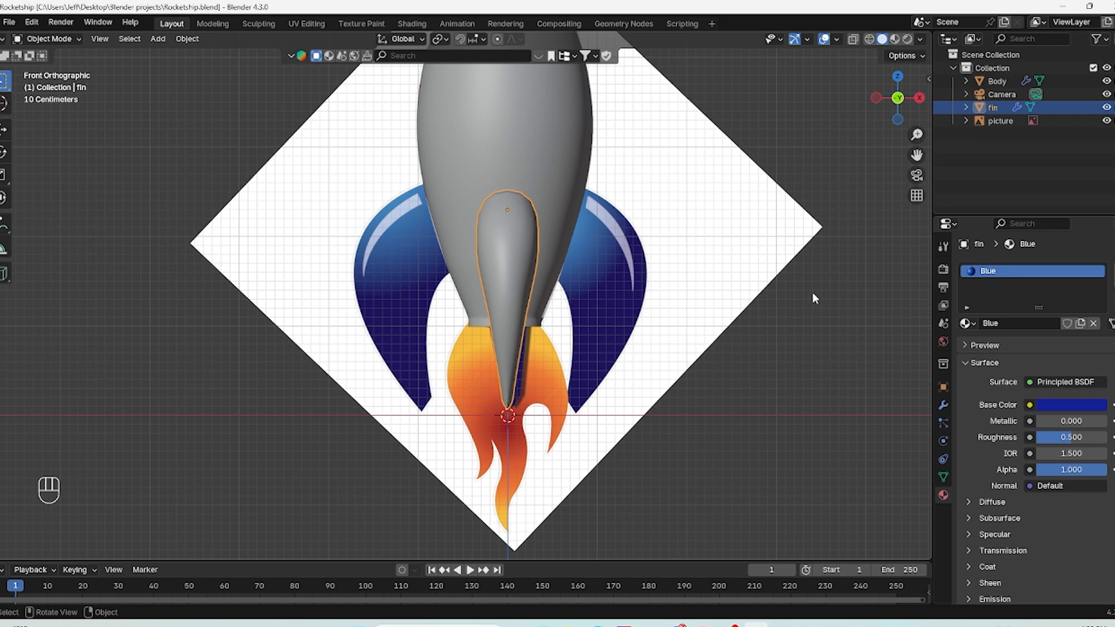
Step: Switch the viewport to Material Preview shading and view the blue fin in perspective, from the top and from the front
mouse_move(726, 299)
middle_mouse_down()
mouse_move(594, 297)
mouse_move(634, 306)
middle_mouse_up()
key("z")
left_click(649, 397)
mouse_move(647, 373)
middle_mouse_down()
mouse_move(702, 325)
mouse_move(515, 276)
mouse_move(485, 324)
mouse_move(691, 326)
mouse_move(464, 270)
mouse_move(371, 268)
mouse_move(607, 246)
mouse_move(593, 270)
middle_mouse_up()
middle_click_drag(545, 297, 575, 284)
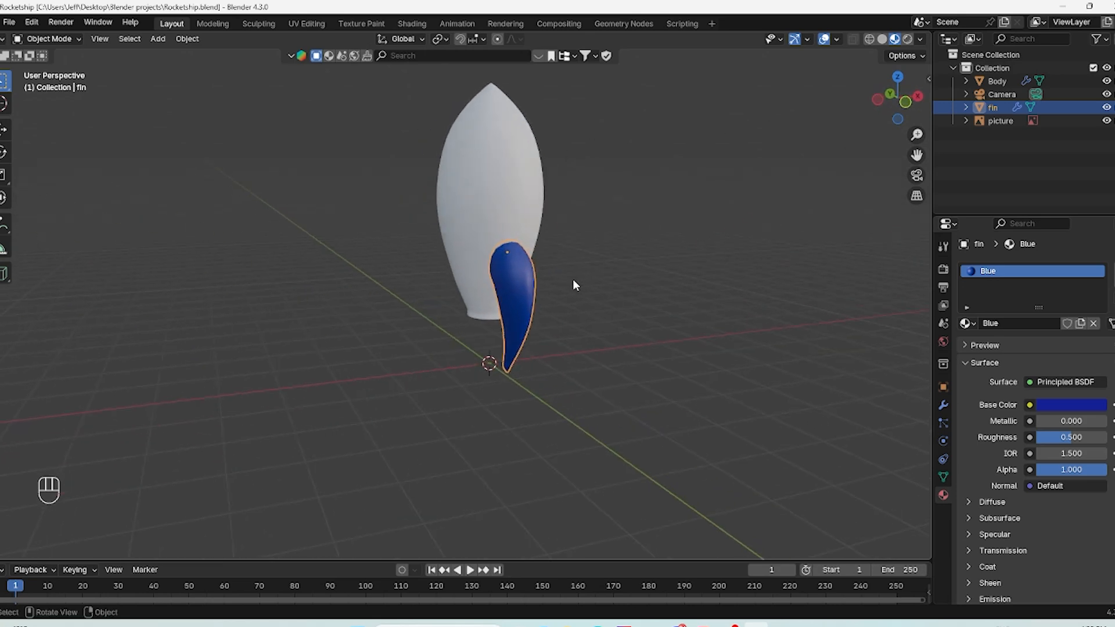
key("KP_7")
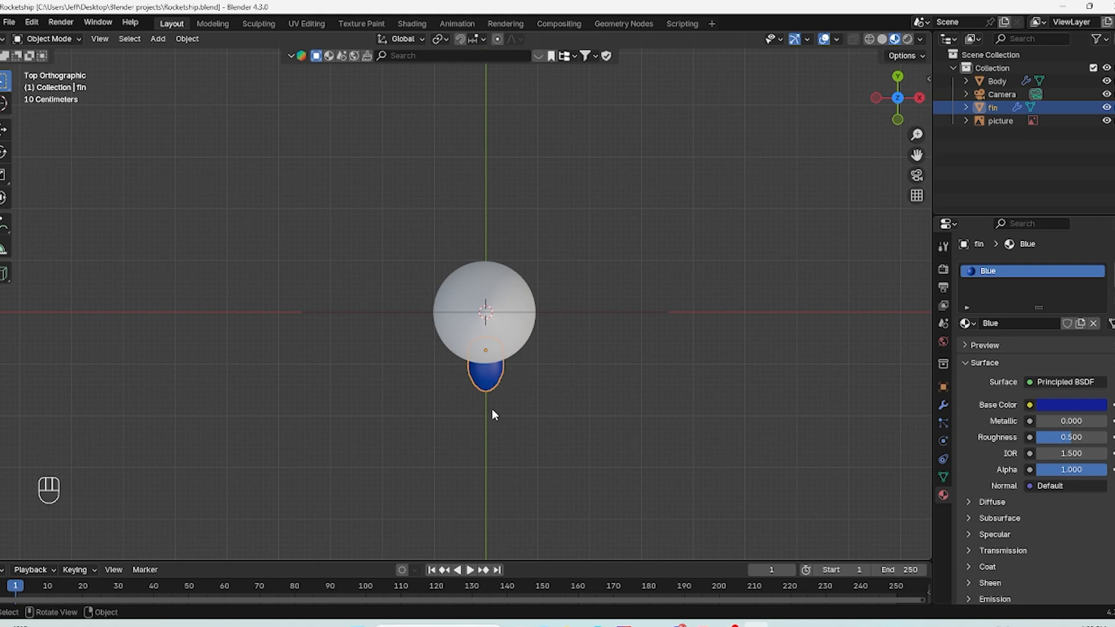
key("KP_1")
key("KP_1")
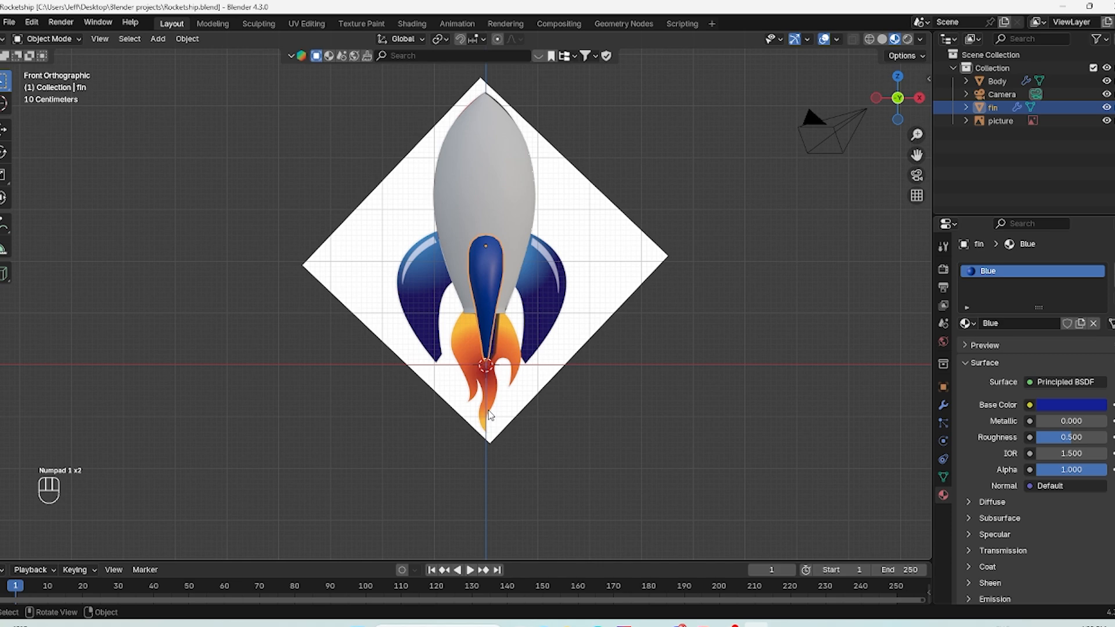
Step: Duplicate the fin in top view at the same height and place the copy at the body's negative X side
key("KP_7")
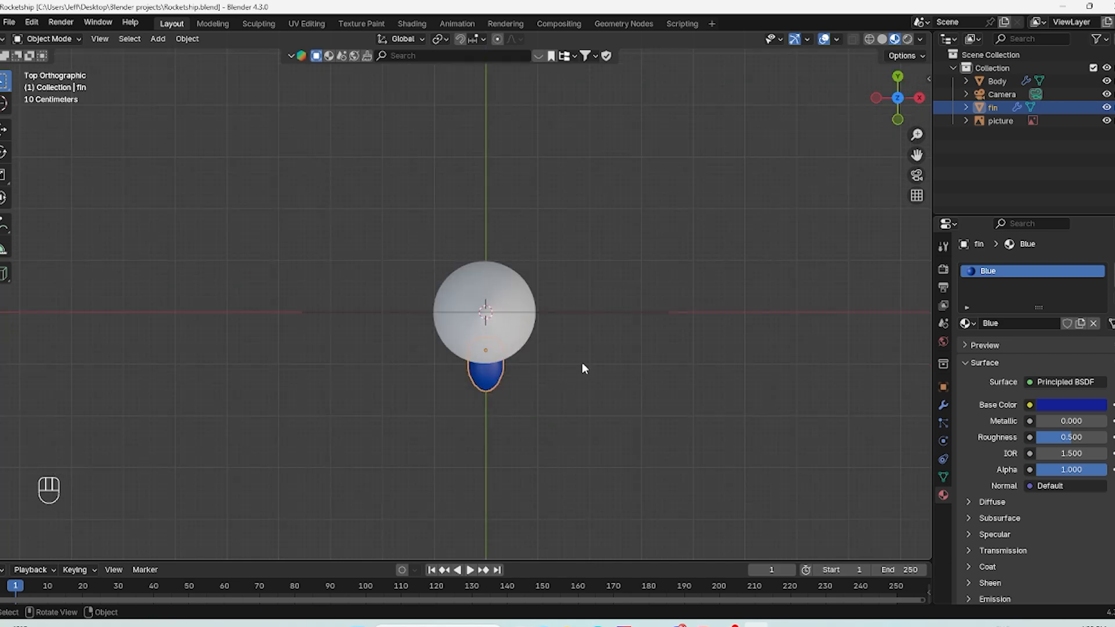
key("shift")
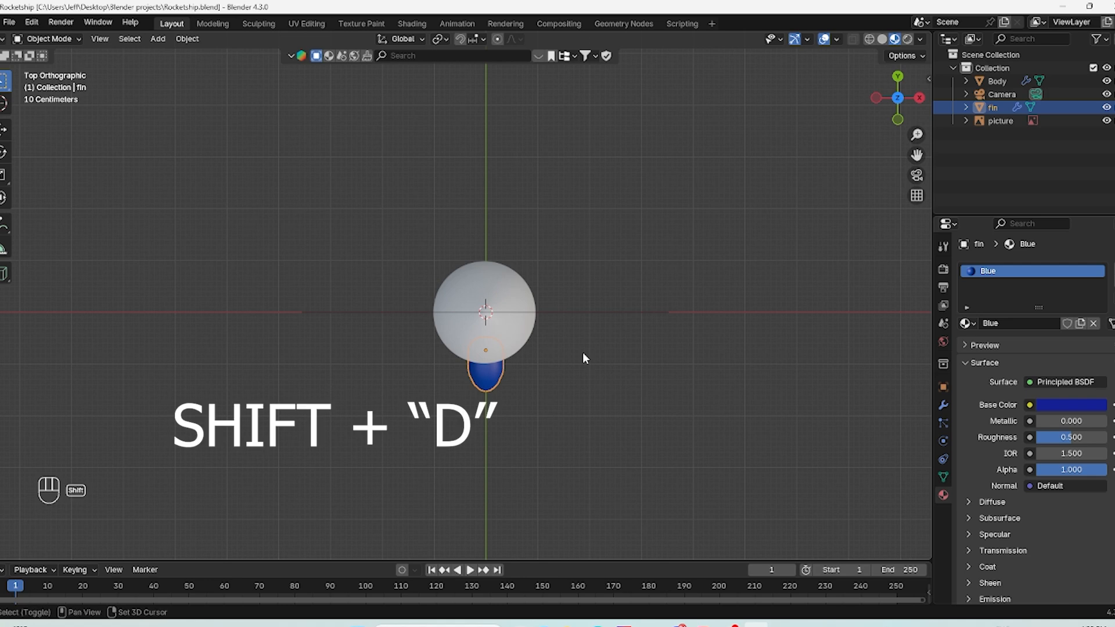
key("shift+d")
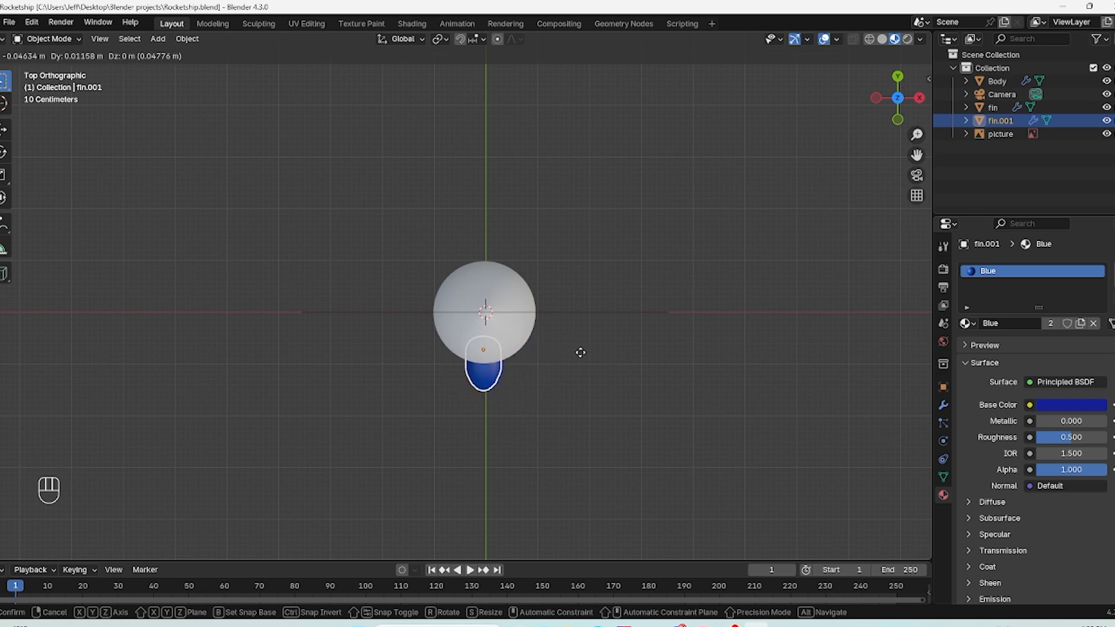
key("shift+z")
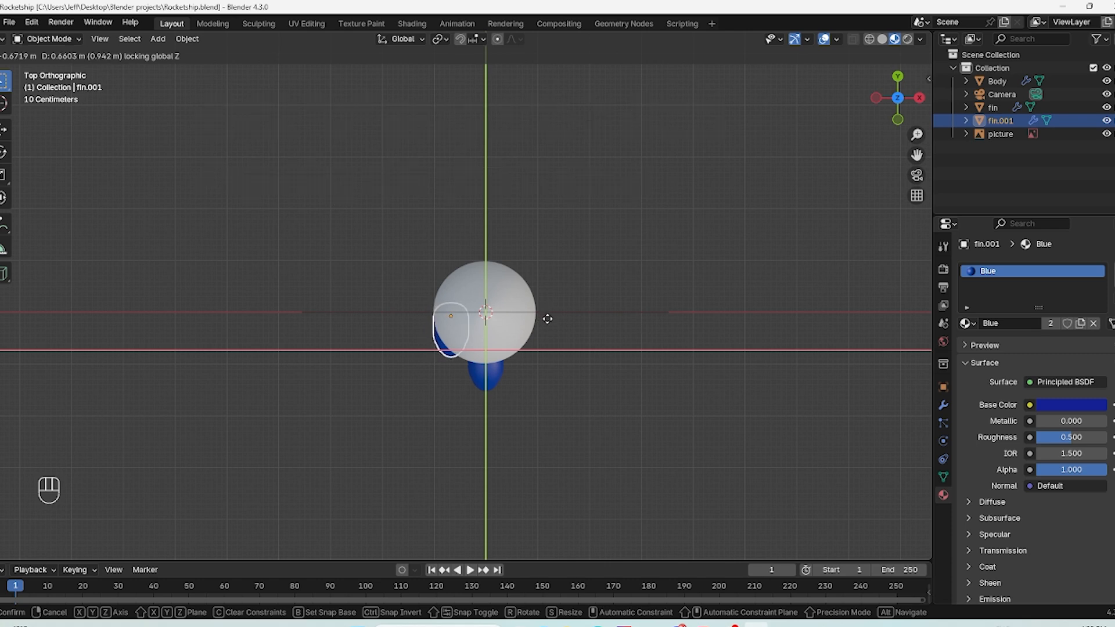
left_click(545, 322)
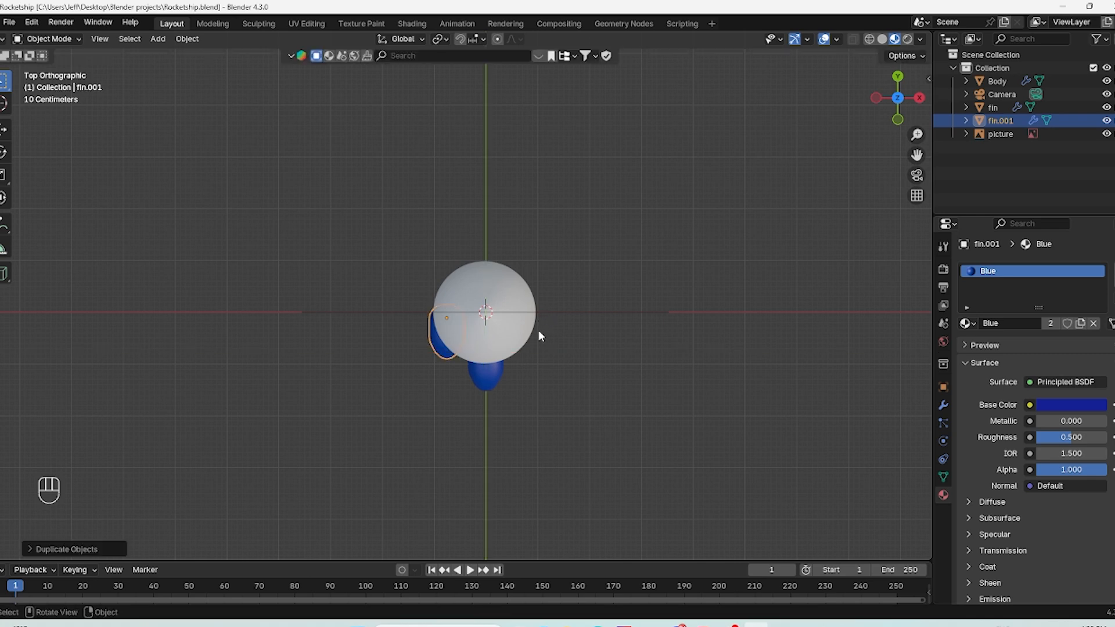
Step: Rotate the copied fin 90° in top view
type("r")
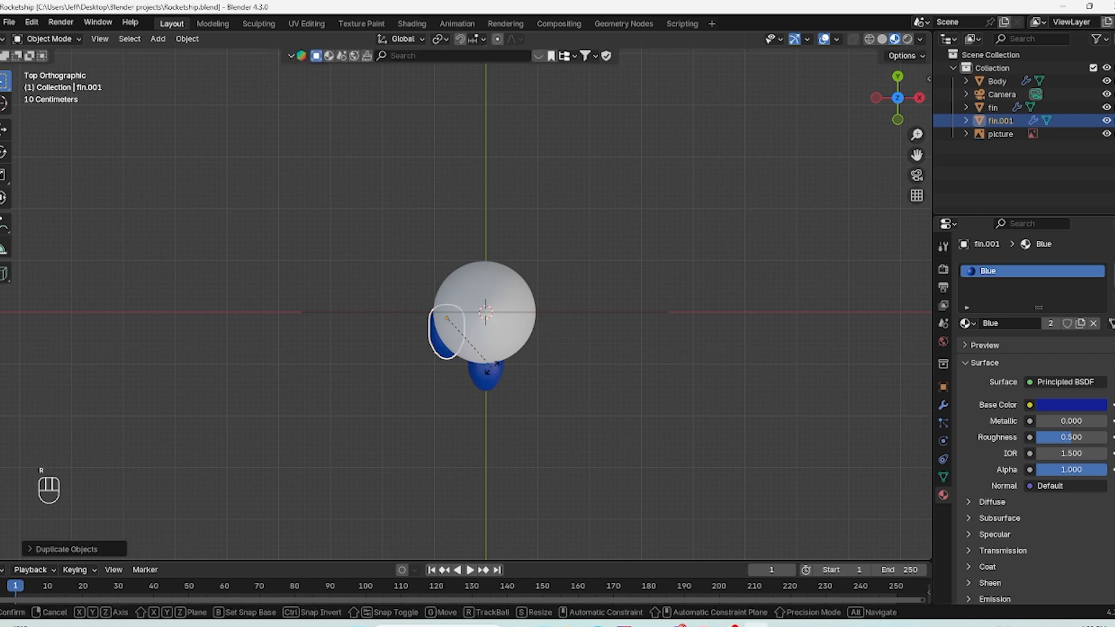
type("45")
key("BackSpace")
key("BackSpace")
key("BackSpace")
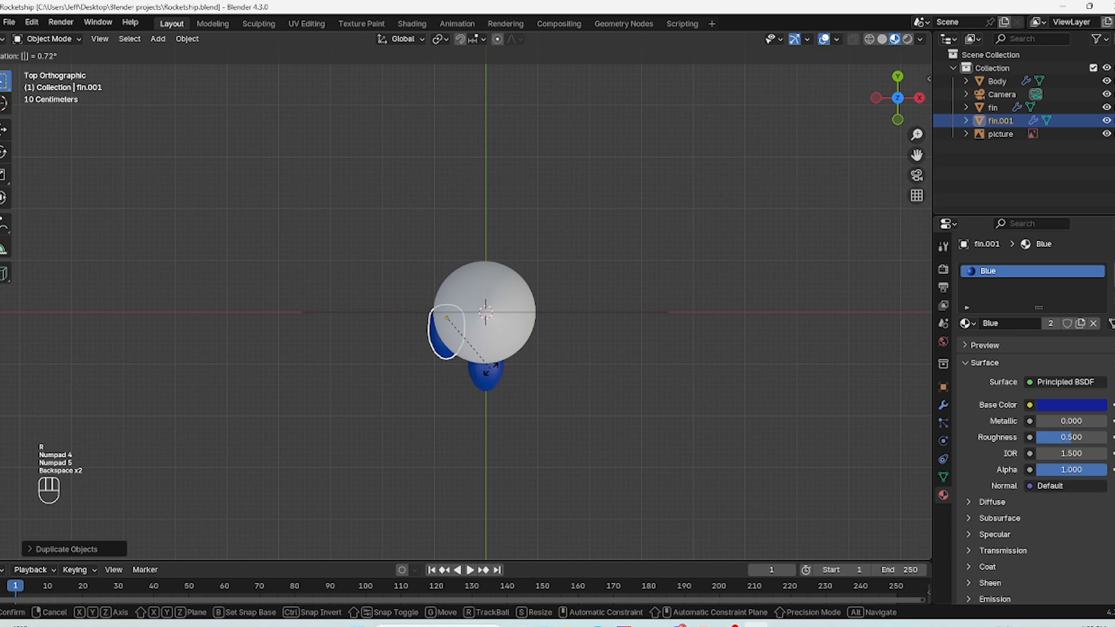
type("90")
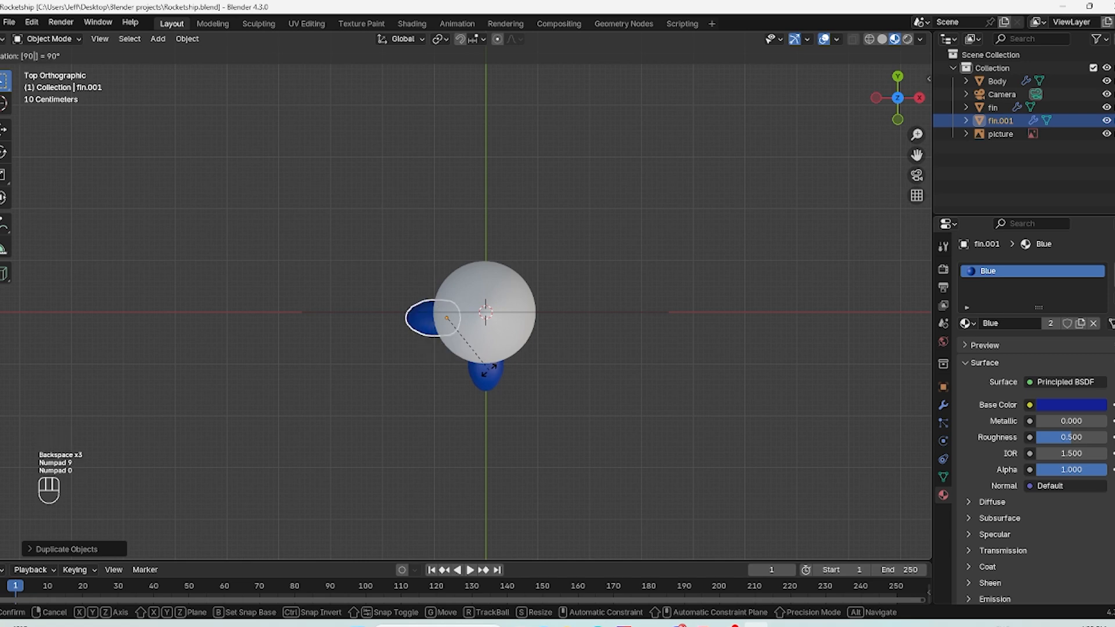
key("Return")
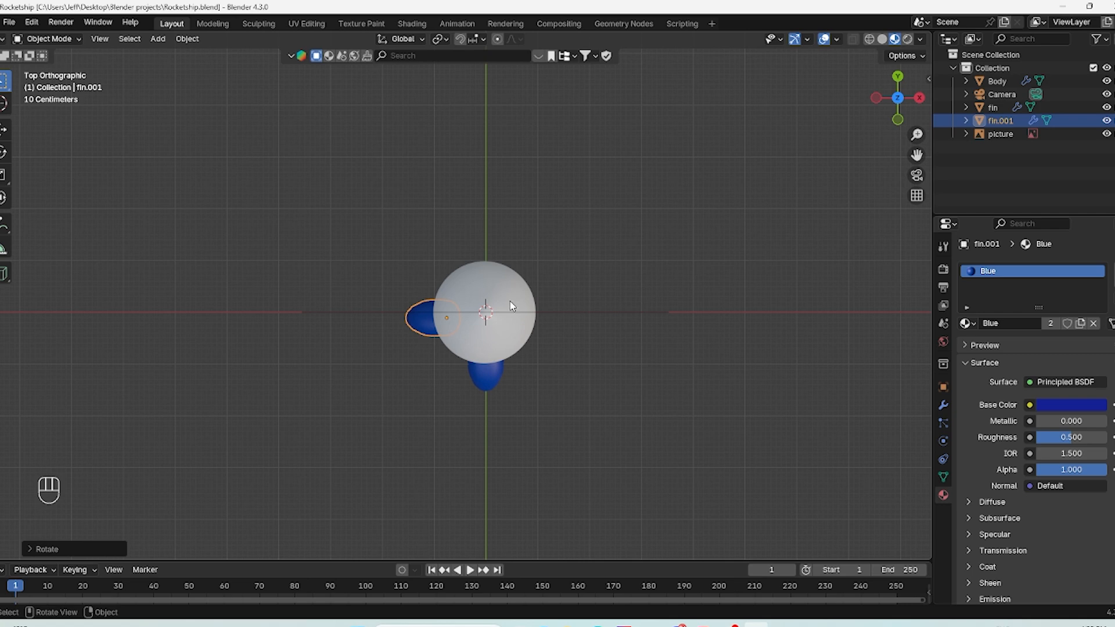
Step: Move the second fin horizontally towards the body's rear at negative X, keeping its height, and rotate it another 45°
key("g")
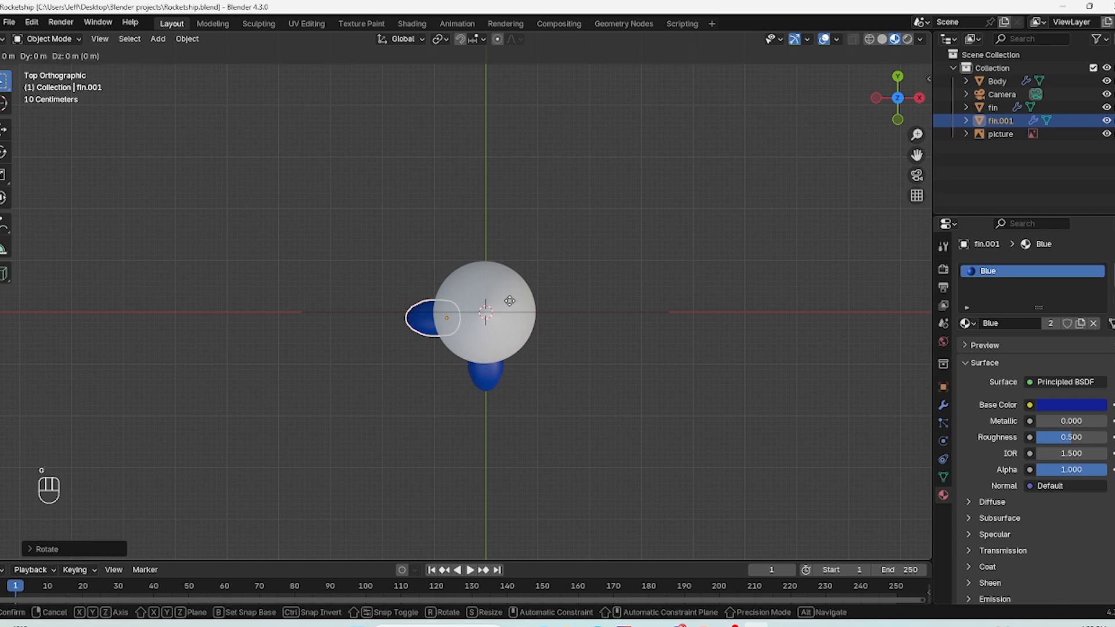
key("shift+z")
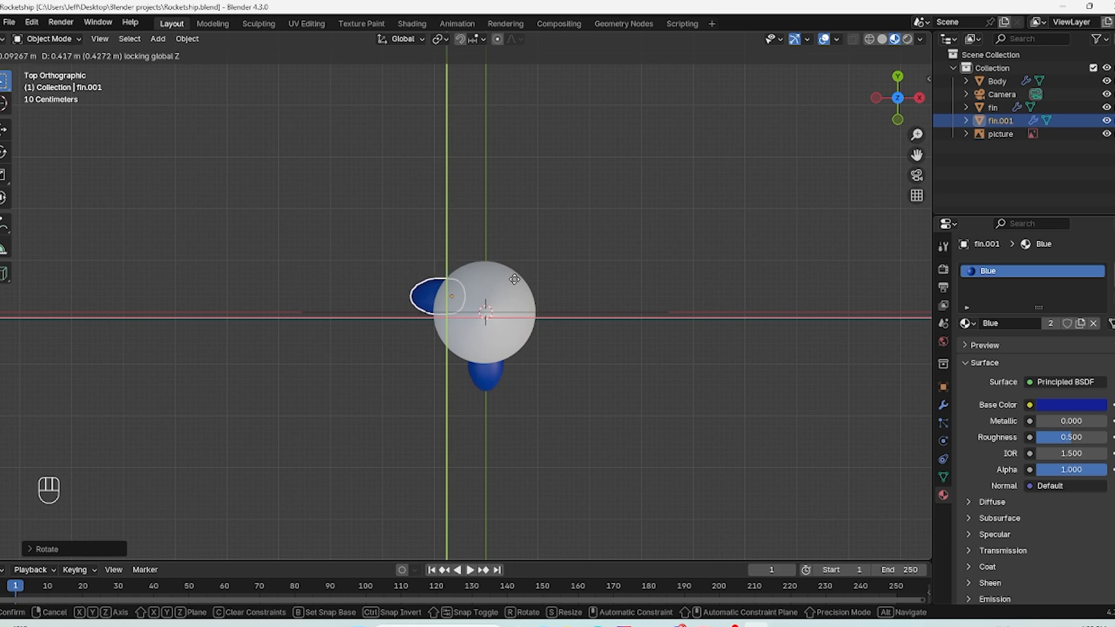
left_click(528, 278)
key("r")
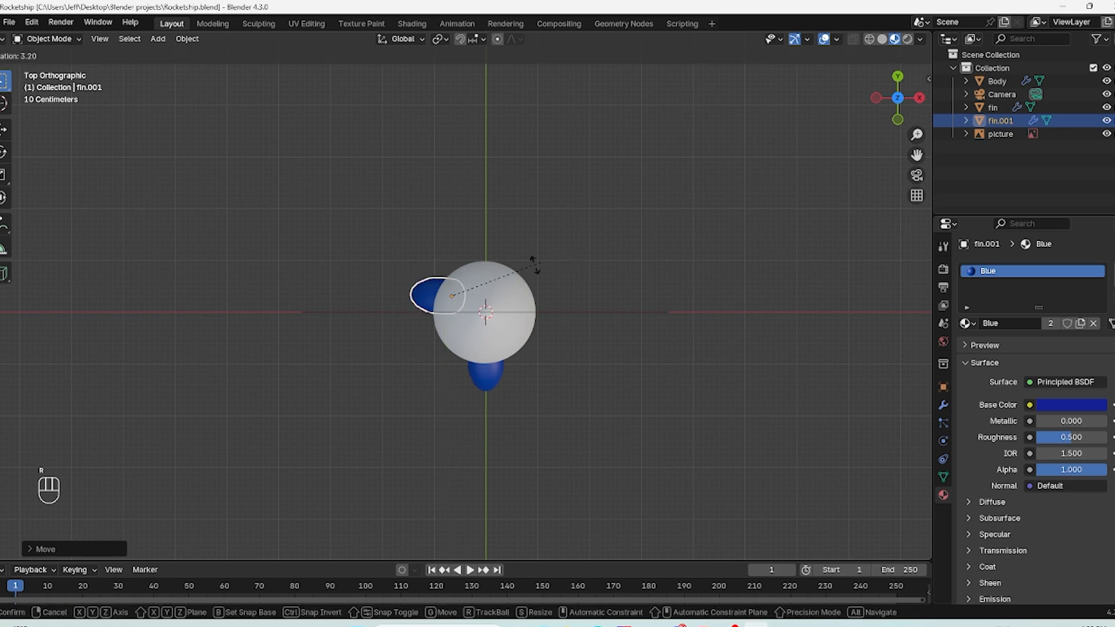
key("KP_4")
key("KP_5")
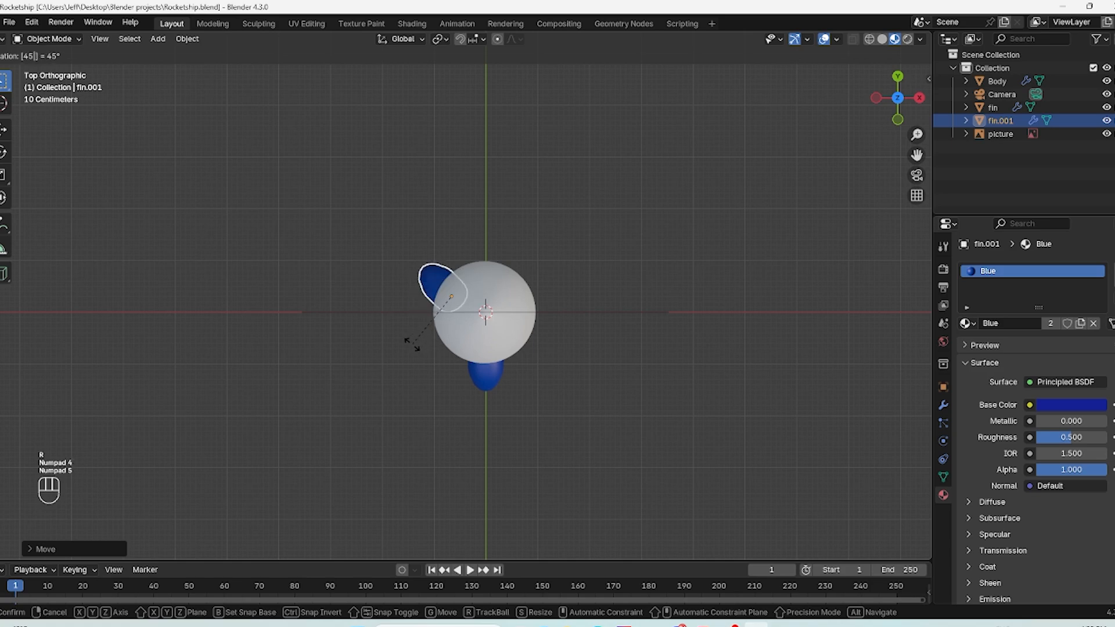
key("Return")
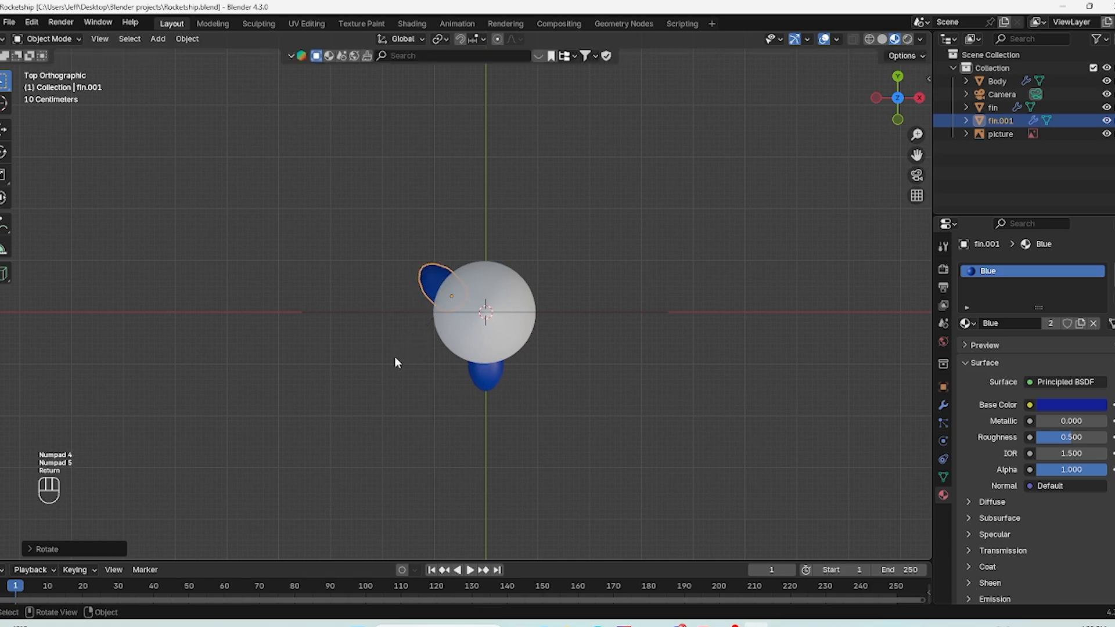
Step: Compare the second fin with the reference from front and side, and nudge it slightly further into the body in top view
middle_click_drag(475, 299, 529, 202)
key("KP_1")
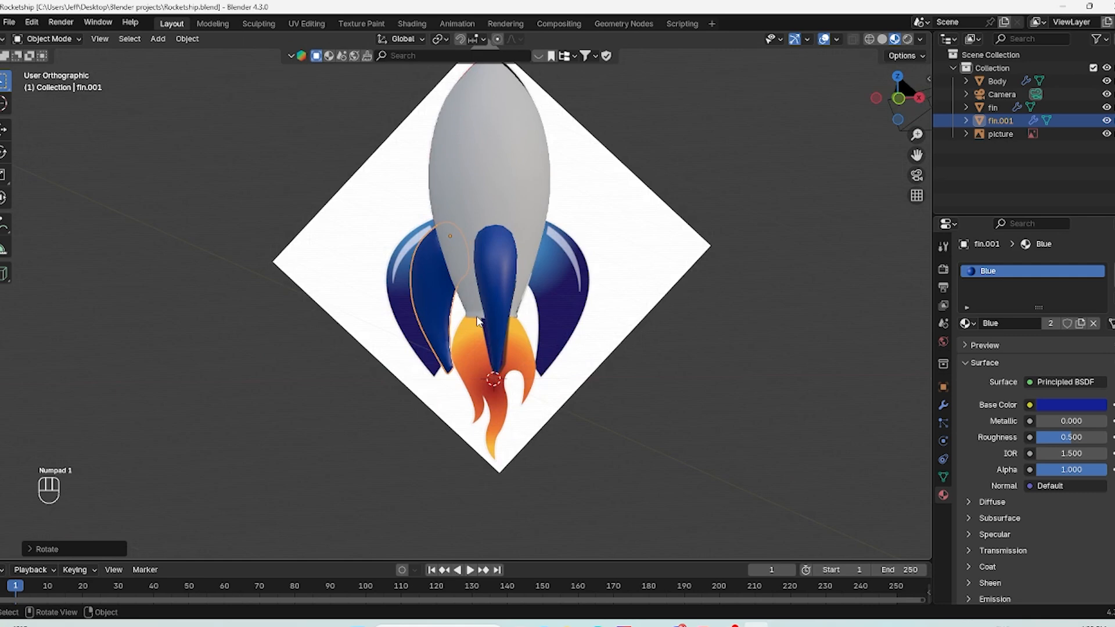
key("KP_3")
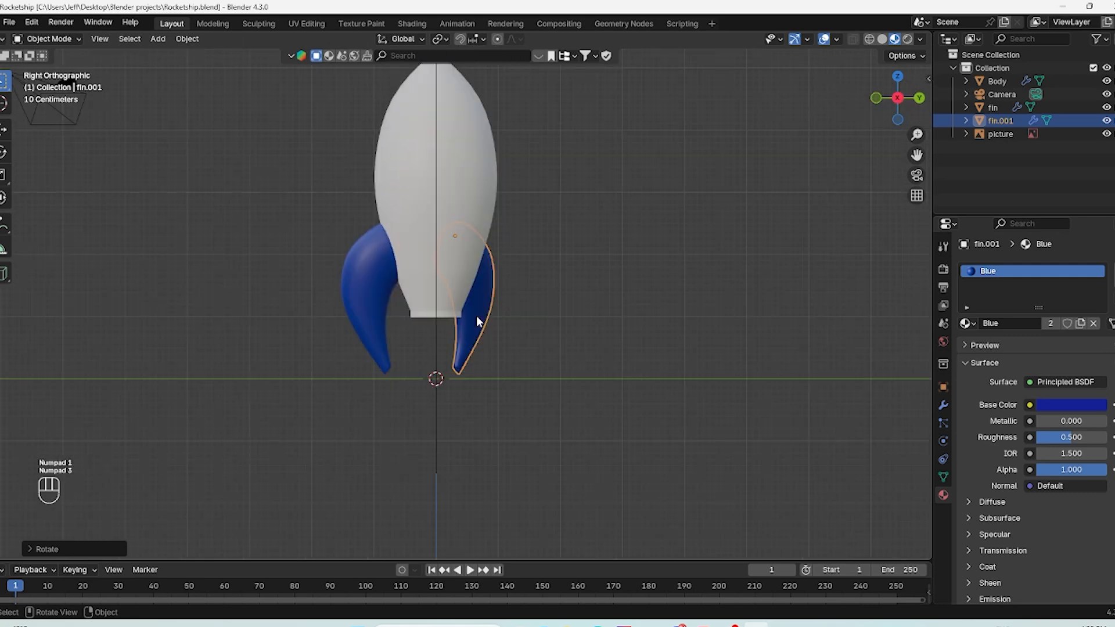
key("KP_1")
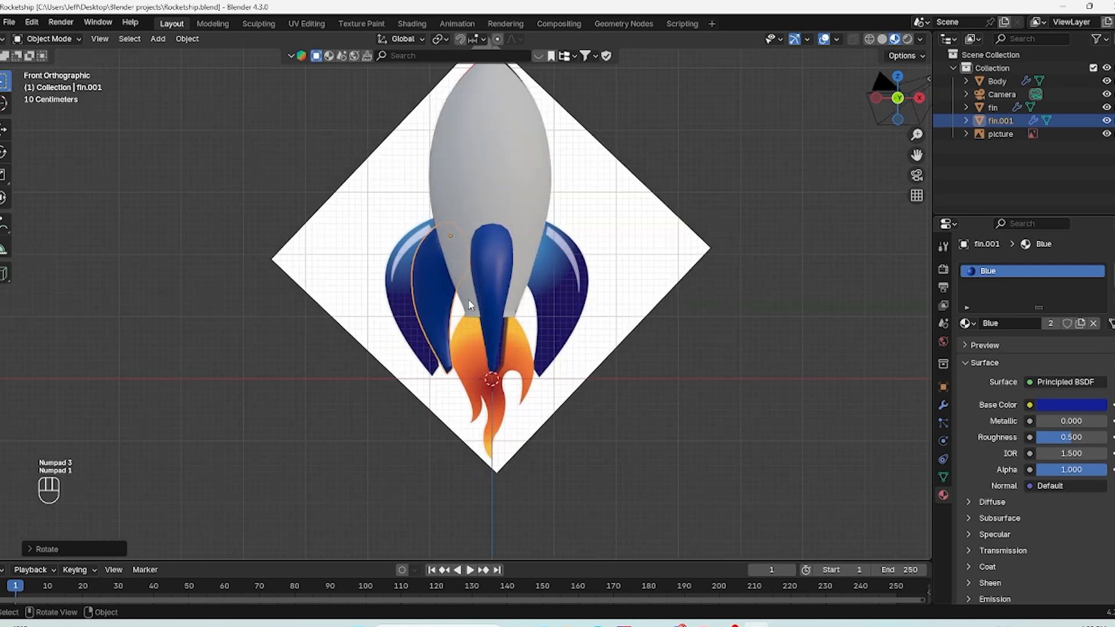
key("KP_7")
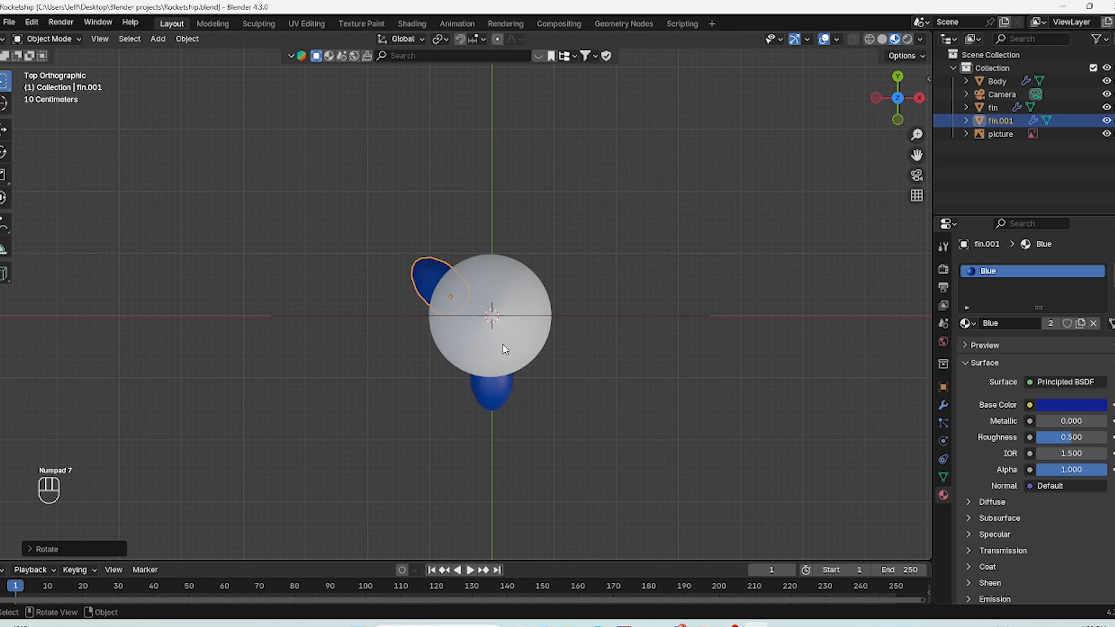
key("g")
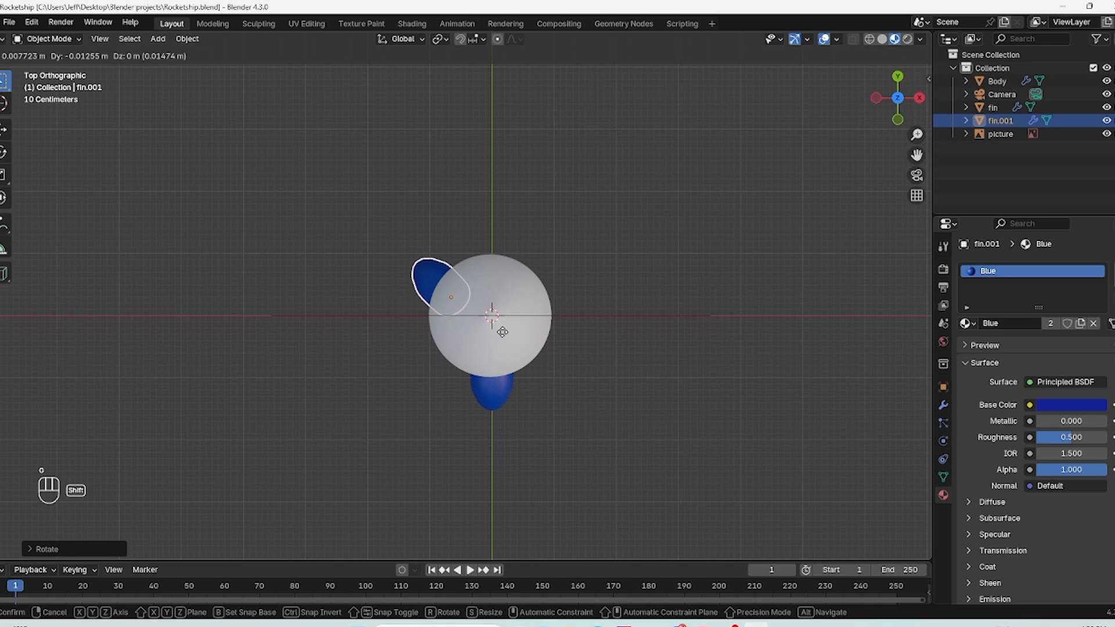
left_click(536, 345)
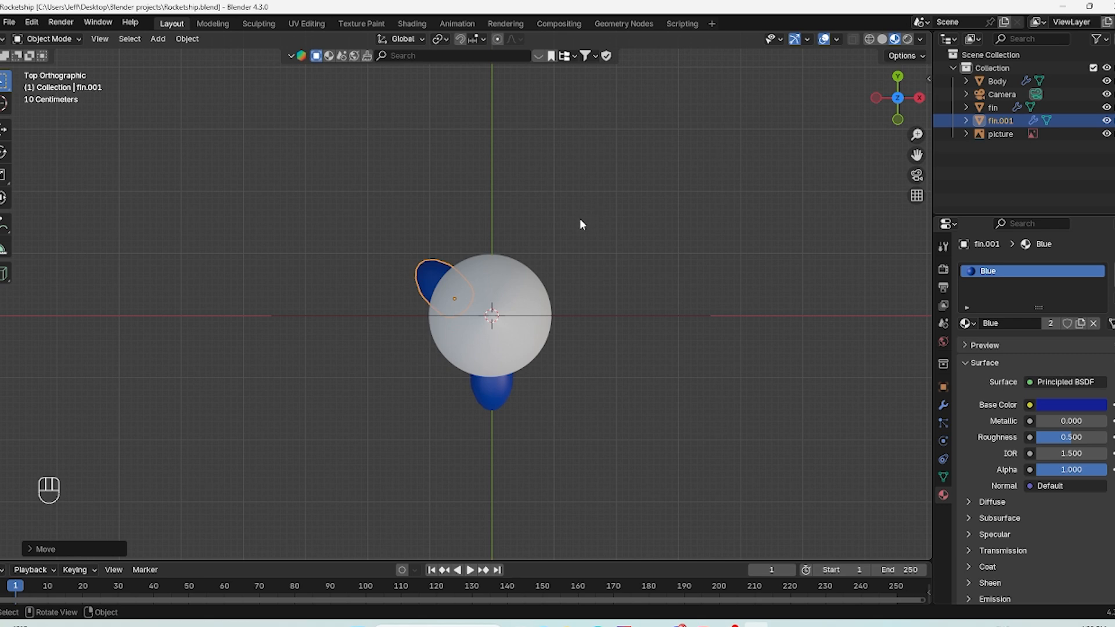
Step: Duplicate the second fin at the same height to the body's rear positive X side and rotate the copy to point outward
key("shift+d")
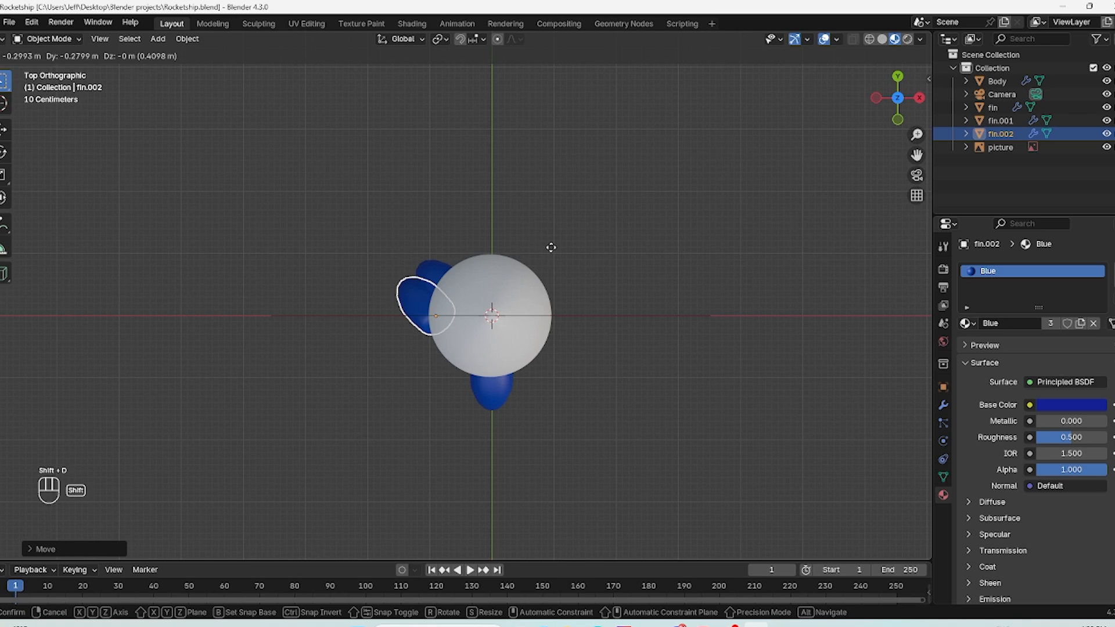
key("shift+z")
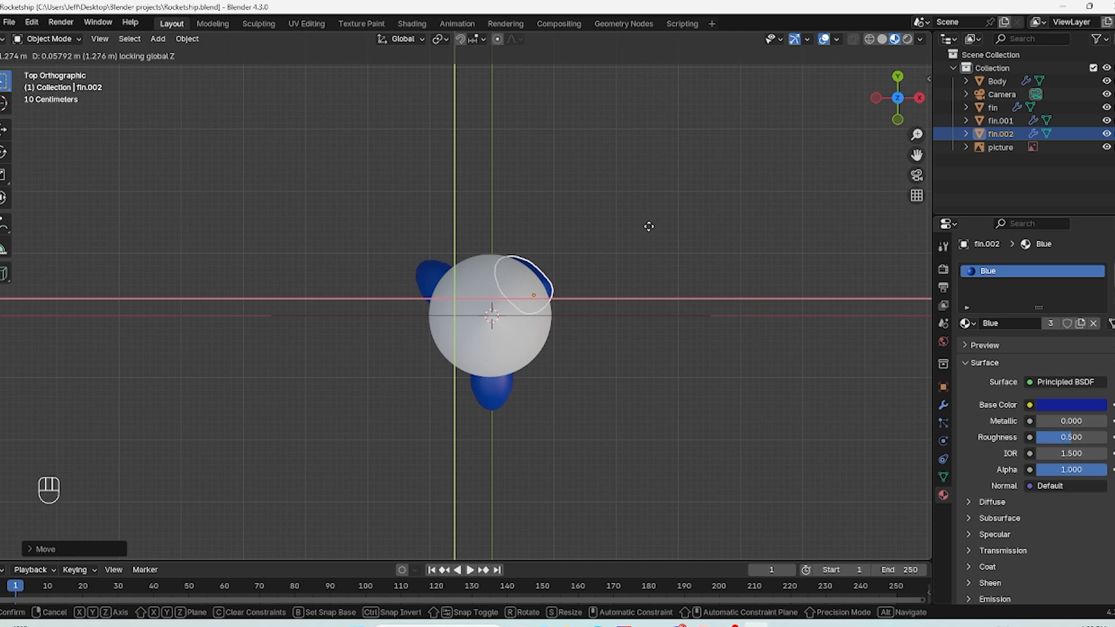
left_click(649, 227)
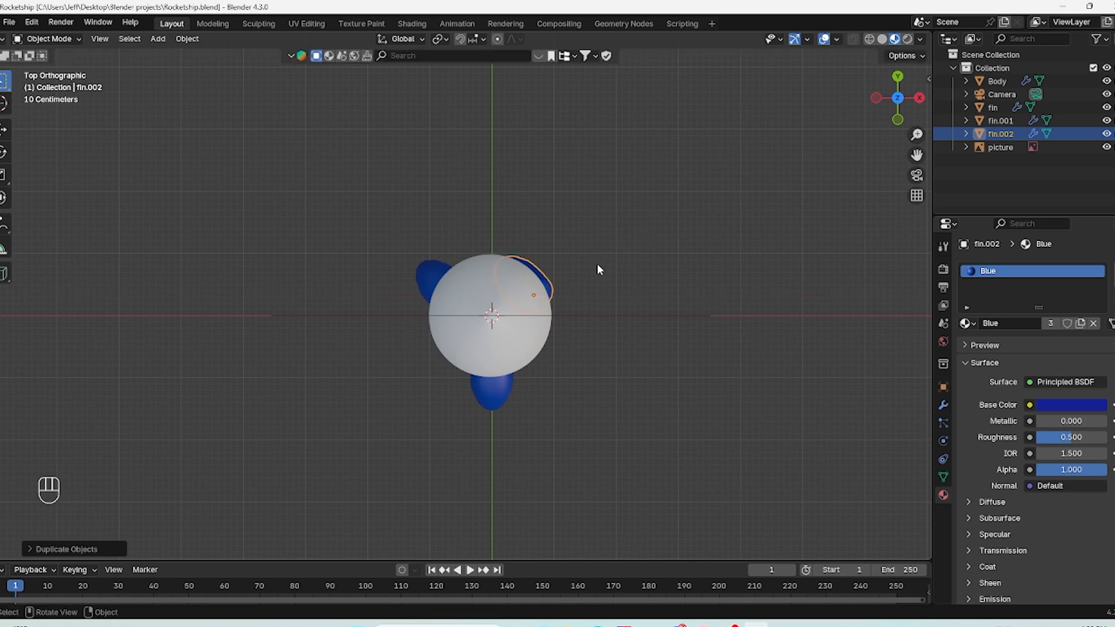
key("r")
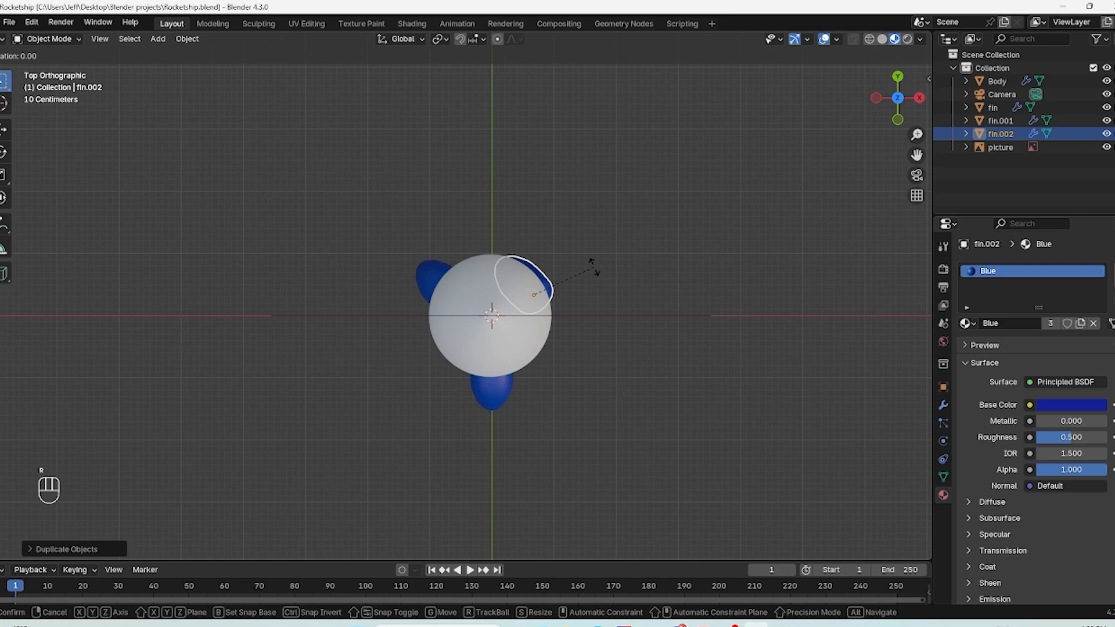
key("Return")
Step: Shift the third fin horizontally against the body, keeping its height, and check the placement of all three fins
mouse_move(575, 314)
middle_mouse_down()
mouse_move(610, 291)
mouse_move(550, 194)
mouse_move(477, 150)
mouse_move(316, 189)
mouse_move(164, 204)
mouse_move(47, 197)
mouse_move(856, 188)
mouse_move(724, 174)
mouse_move(587, 237)
mouse_move(566, 299)
middle_mouse_up()
key("KP_7")
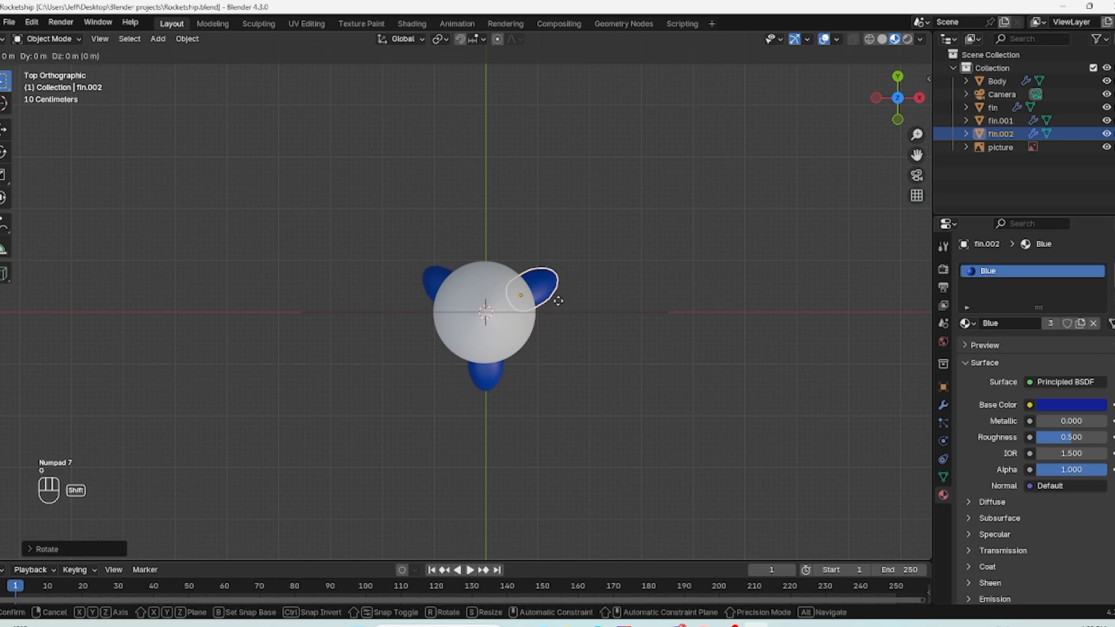
key("g")
key("shift+z")
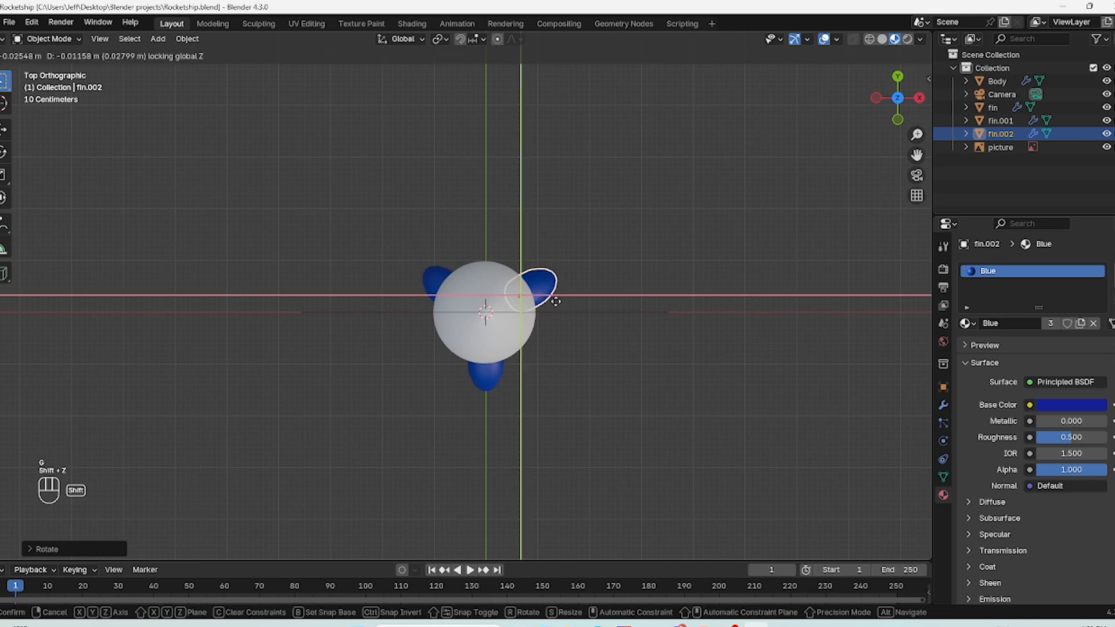
left_click(525, 316)
middle_click_drag(596, 315, 567, 231)
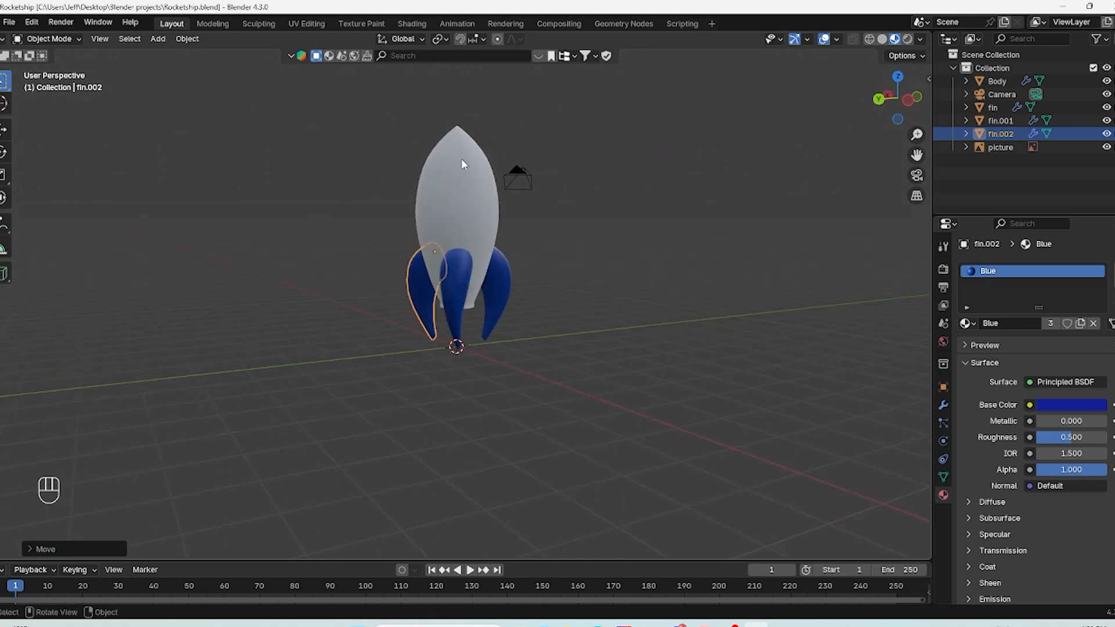
middle_click_drag(666, 257, 570, 166)
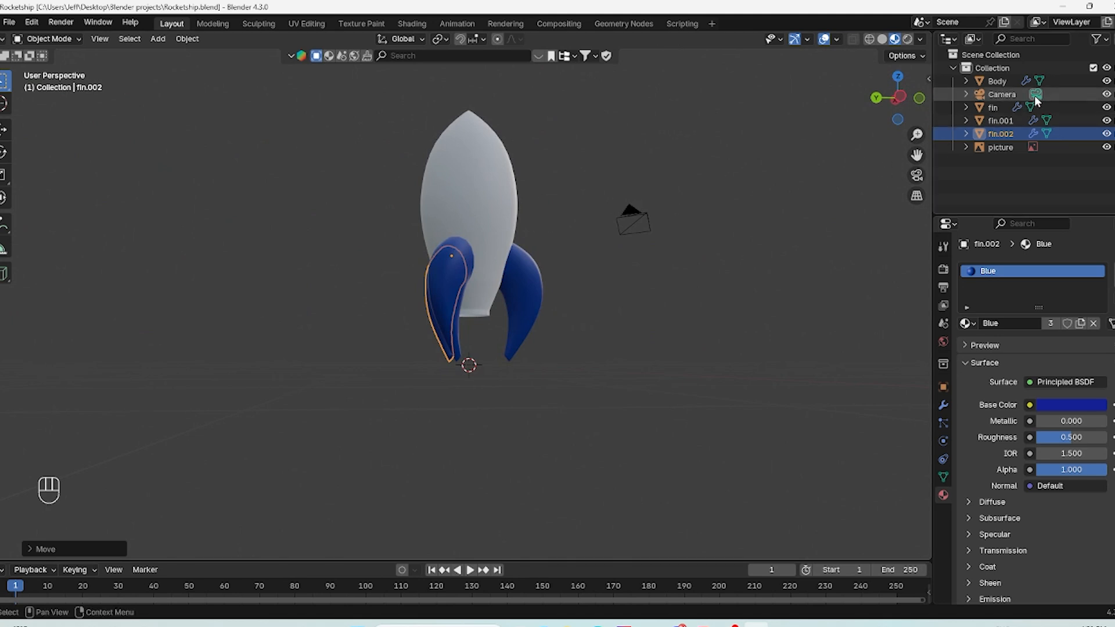
Step: Join fin, fin.001 and fin.002 into a single object and check that the three fins select together
left_click(997, 107)
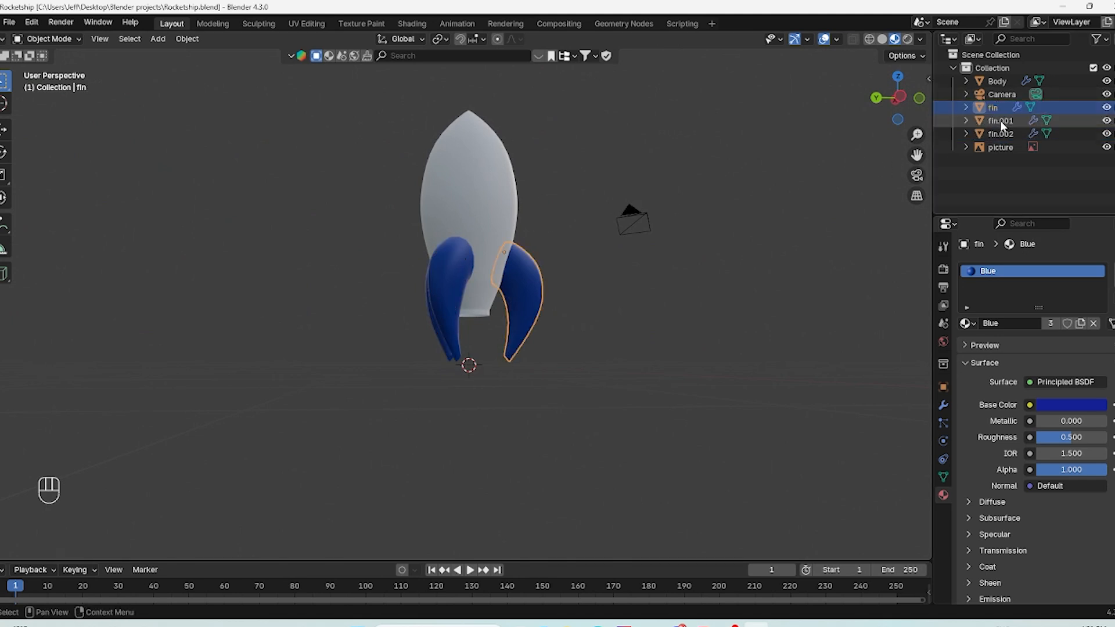
left_click(1000, 120, "ctrl")
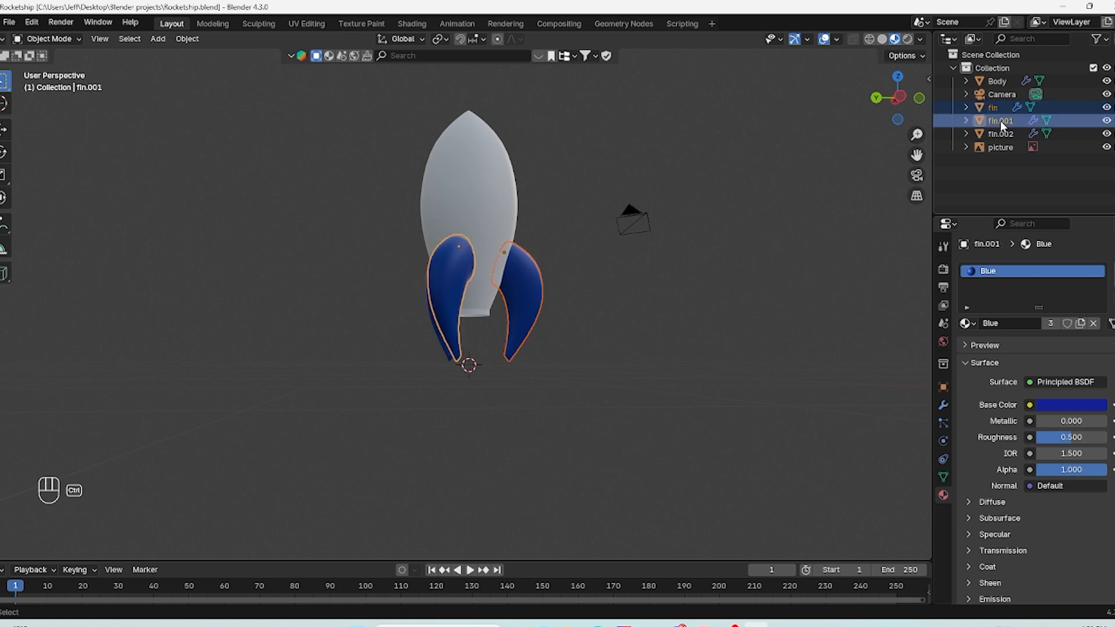
left_click(995, 138, "ctrl")
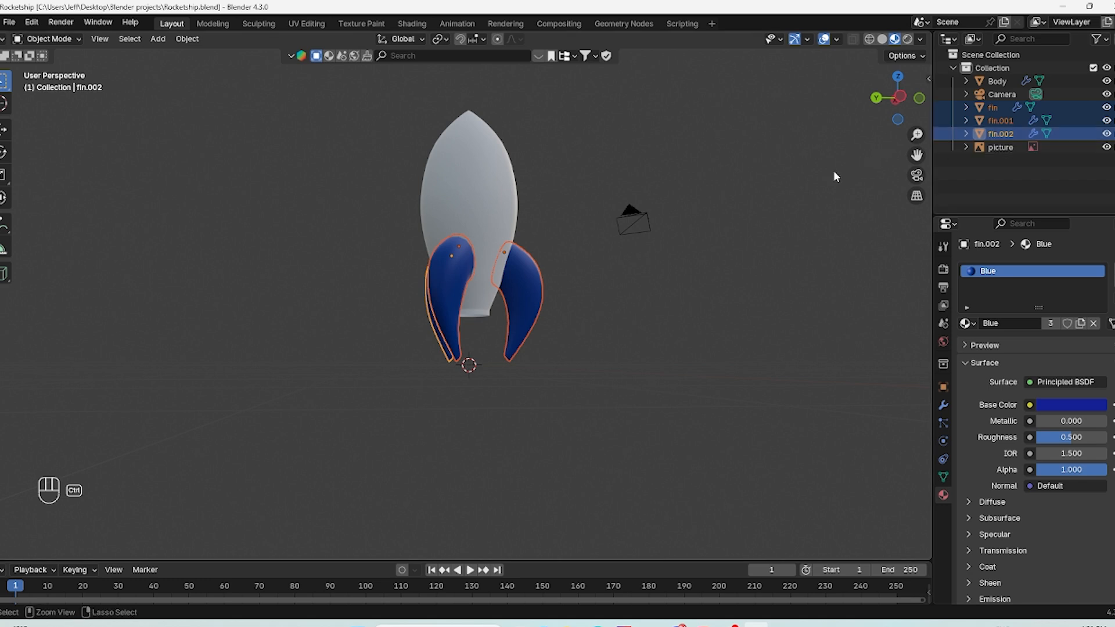
middle_click_drag(738, 216, 704, 289)
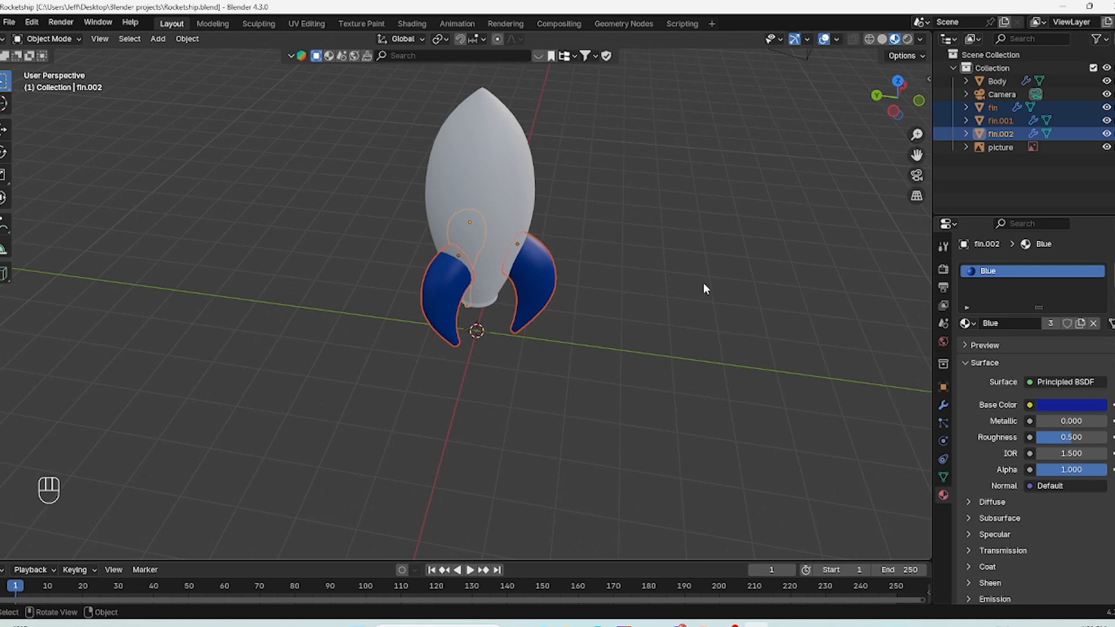
key("ctrl+j")
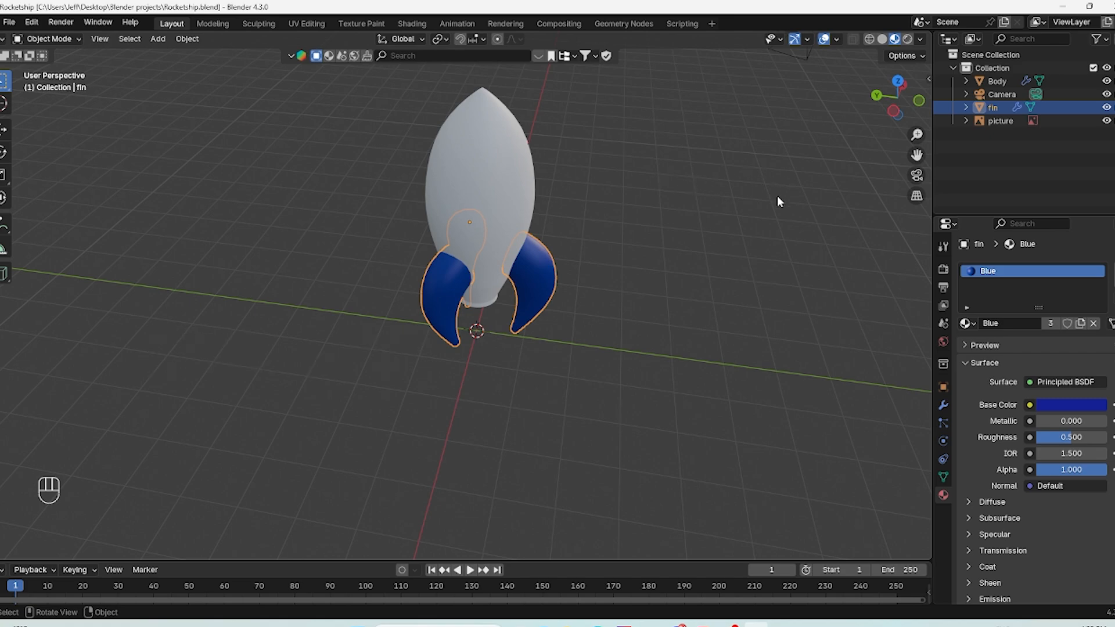
middle_click_drag(779, 196, 613, 194)
left_click(769, 241)
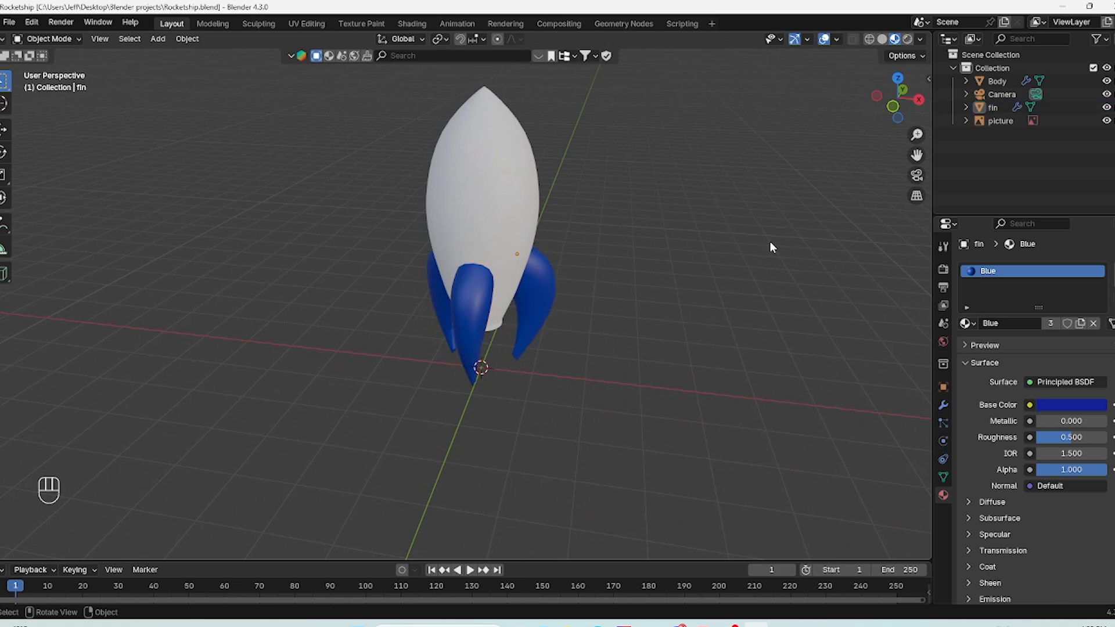
left_click(542, 298)
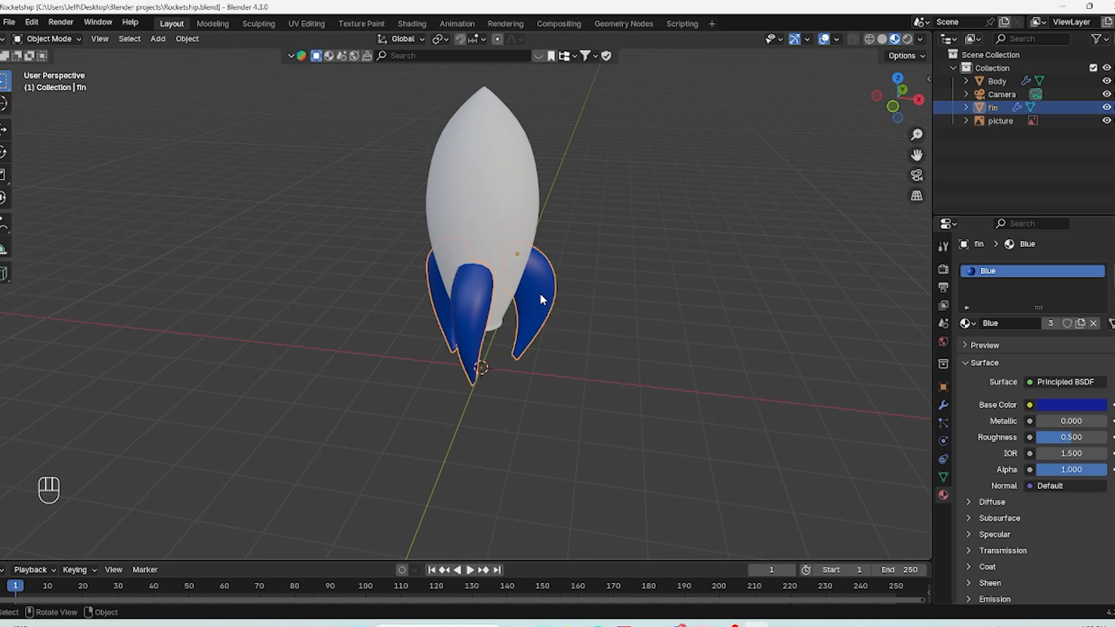
middle_click_drag(884, 194, 802, 294)
key("g")
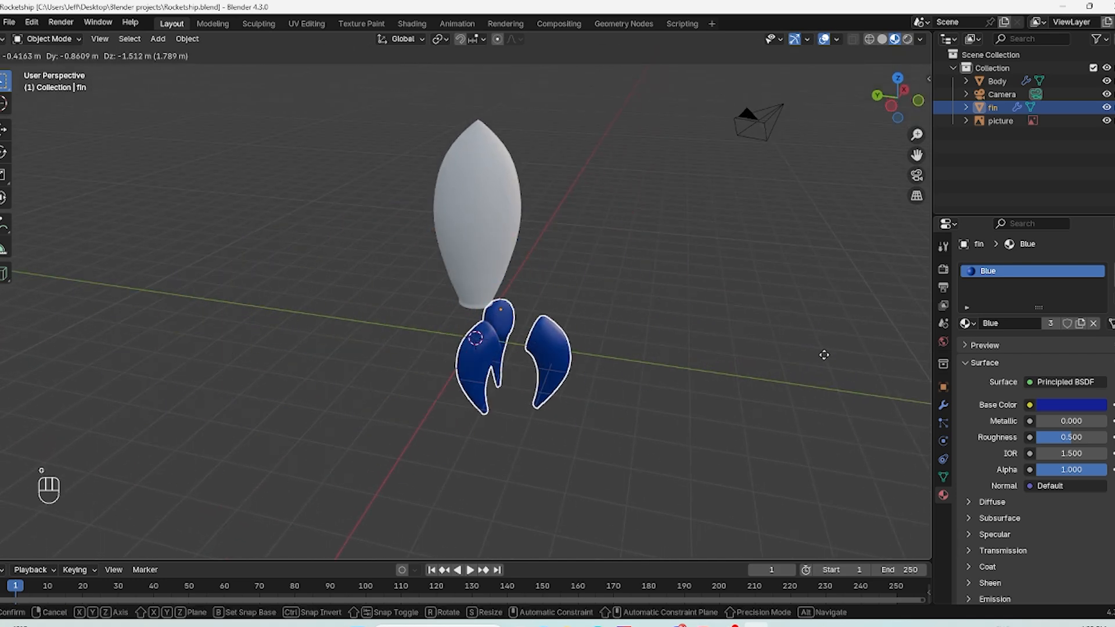
left_click(650, 303)
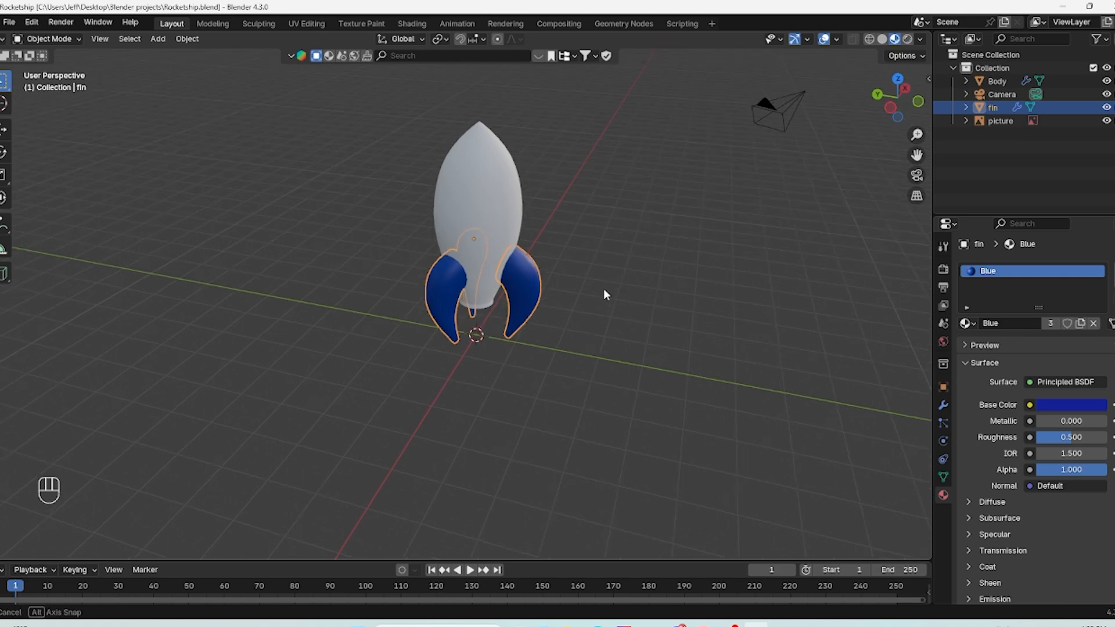
Step: Hide the body and select the joined fins on their own
middle_click_drag(607, 279, 591, 379)
left_click(462, 281)
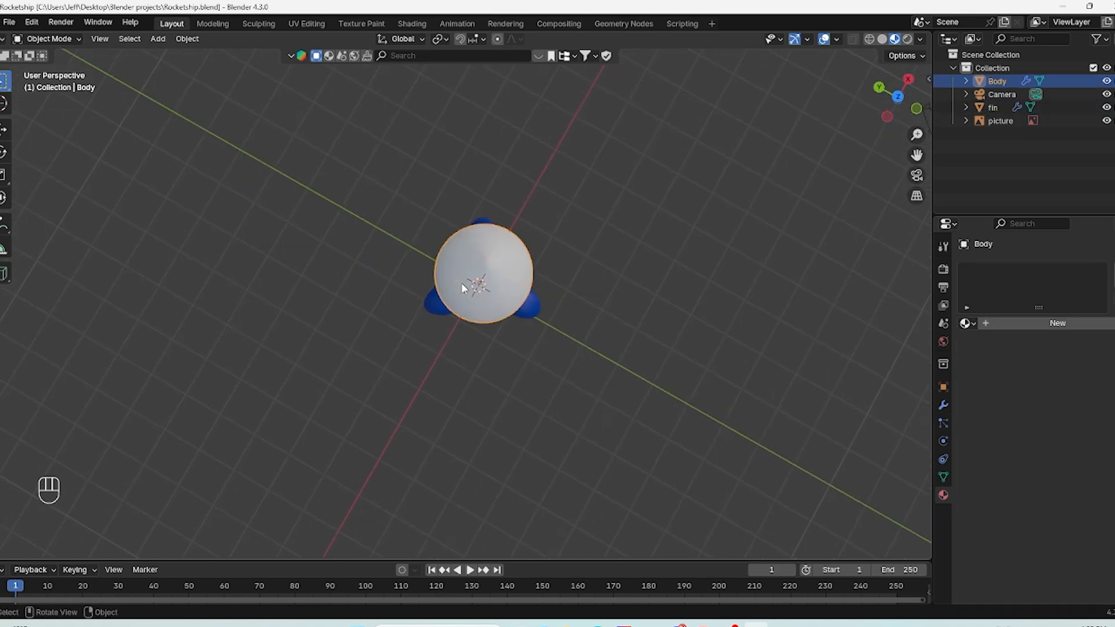
key("h")
left_click(521, 311)
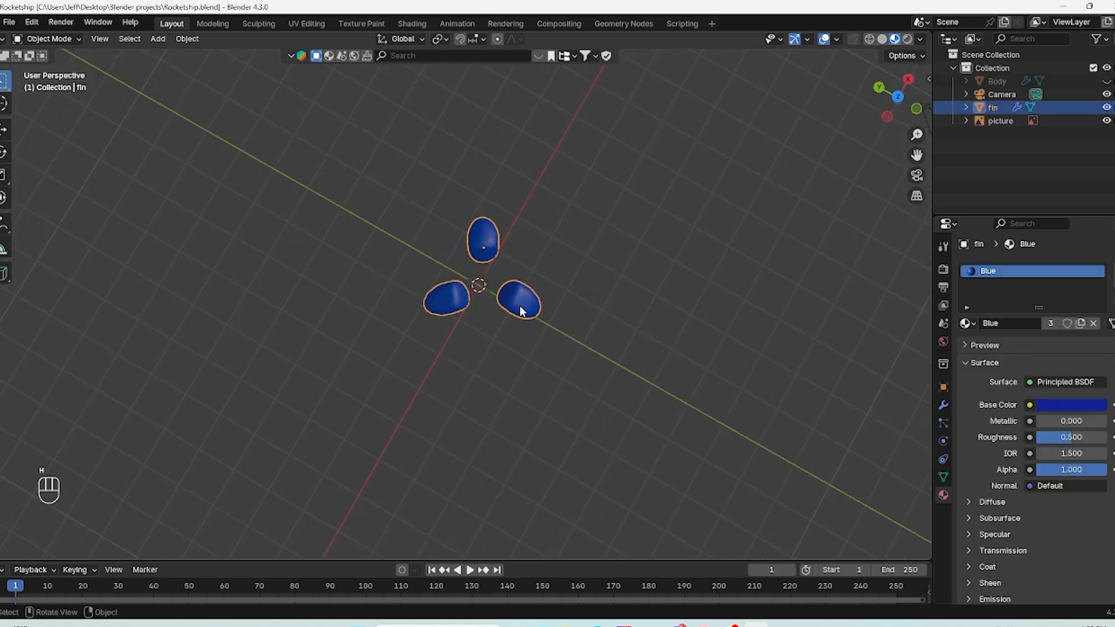
key("KP_7")
key("r")
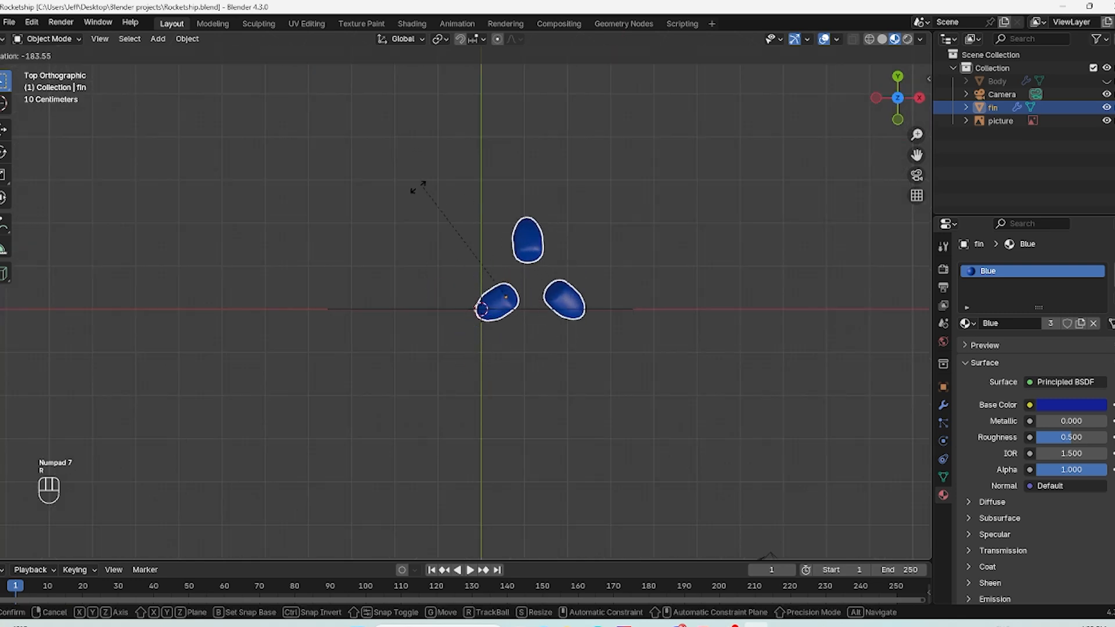
left_click(281, 352)
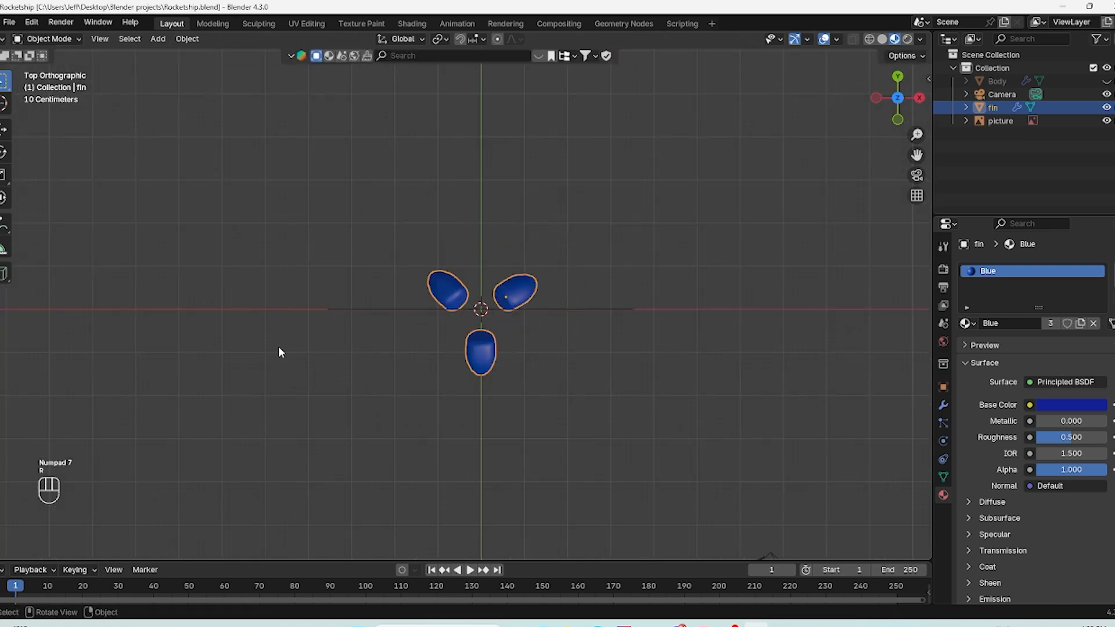
Step: Set the joined fins' origin to Center of Mass (Surface)
right_click(509, 285)
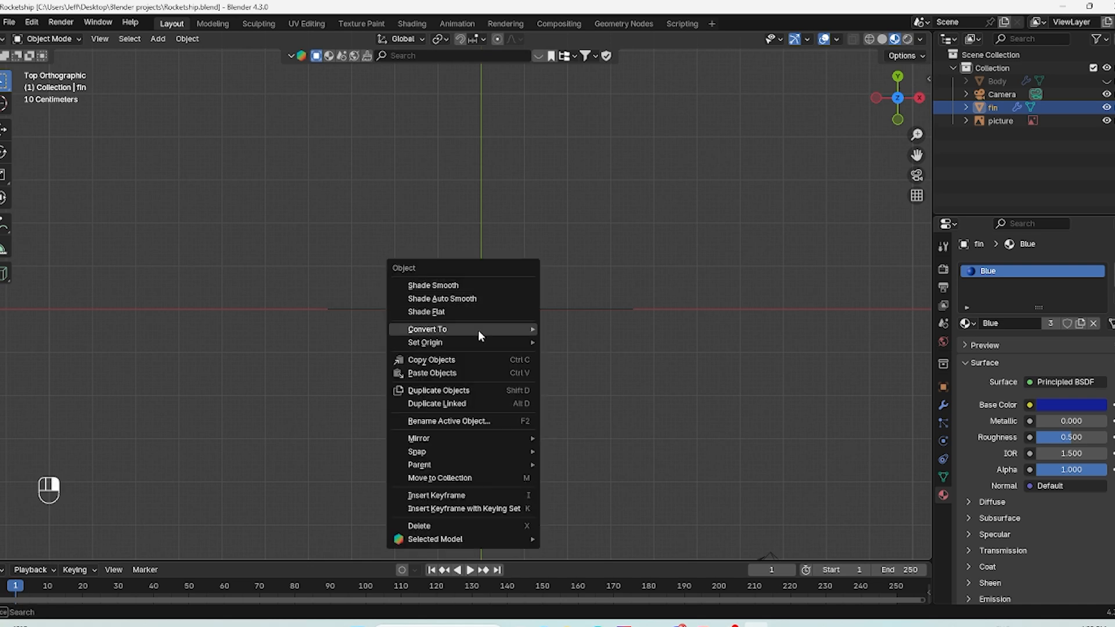
mouse_move(474, 344)
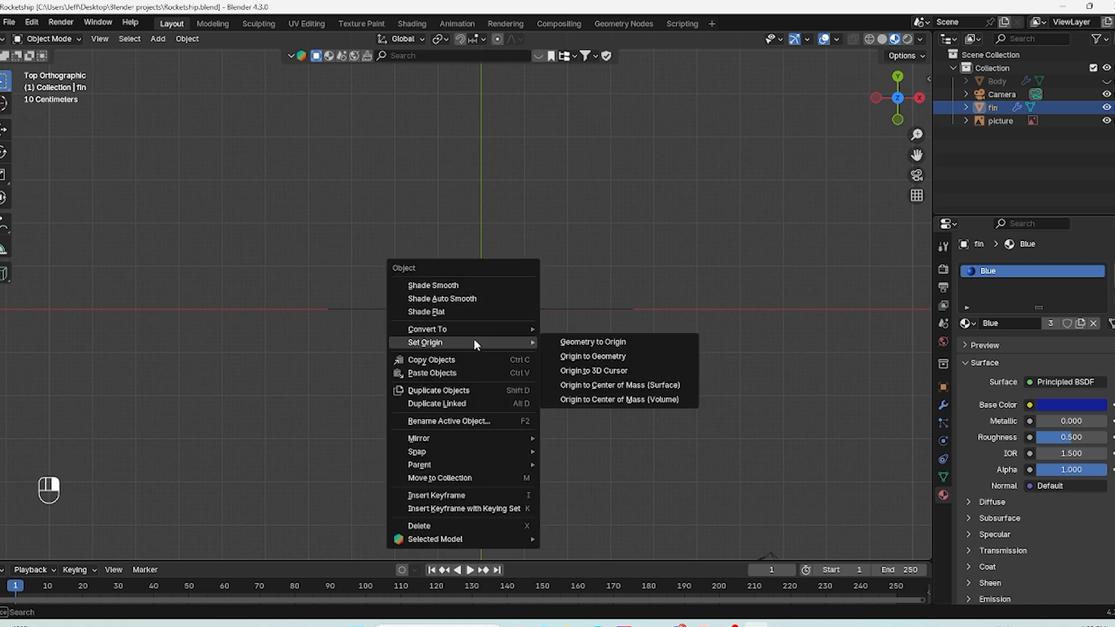
left_click(629, 387)
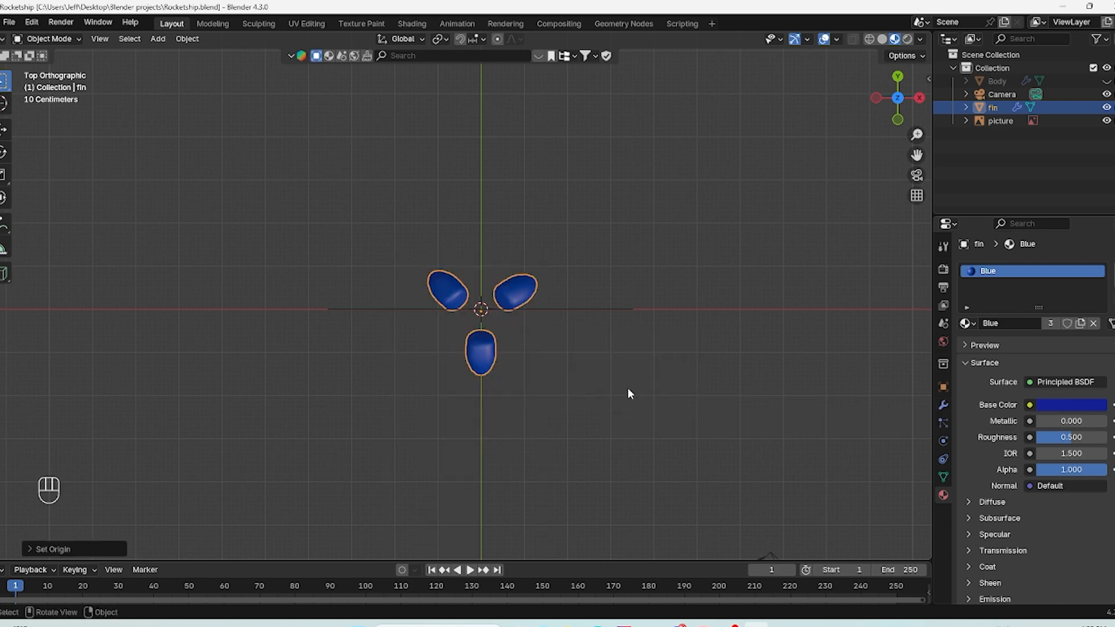
Step: Test the new origin by rotating the joined fins in top view, and undo the rotation
middle_click_drag(568, 379, 532, 276)
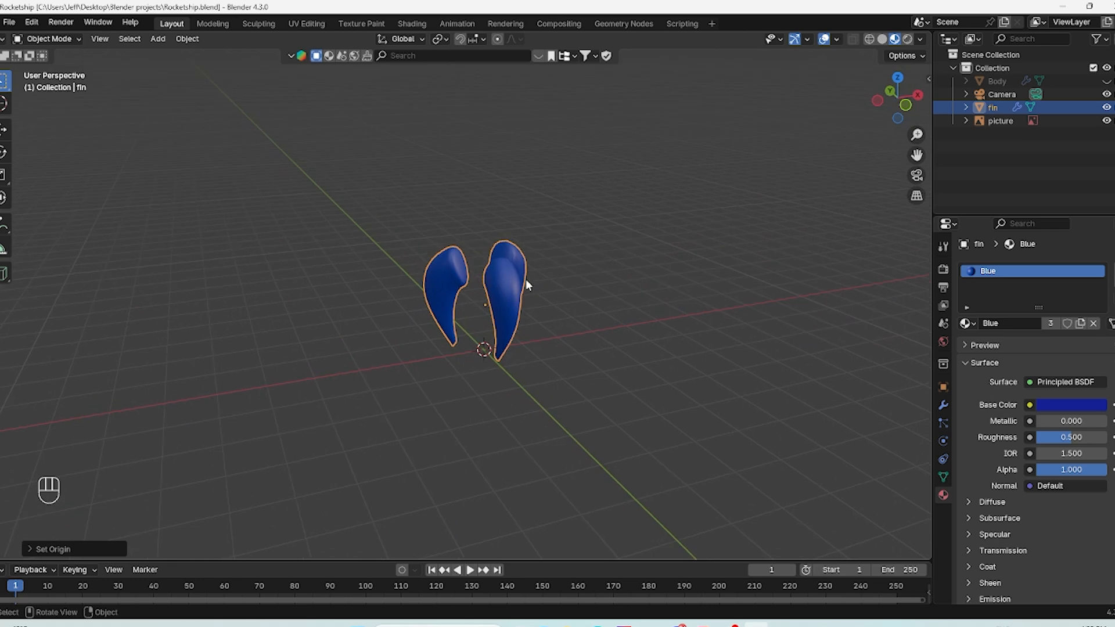
key("KP_7")
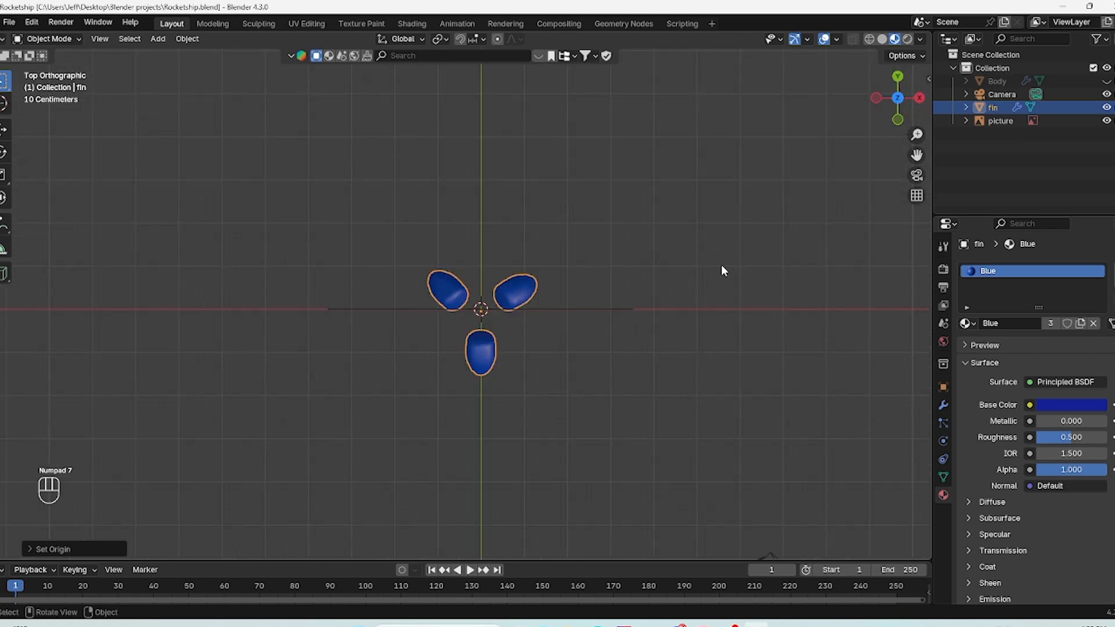
key("r")
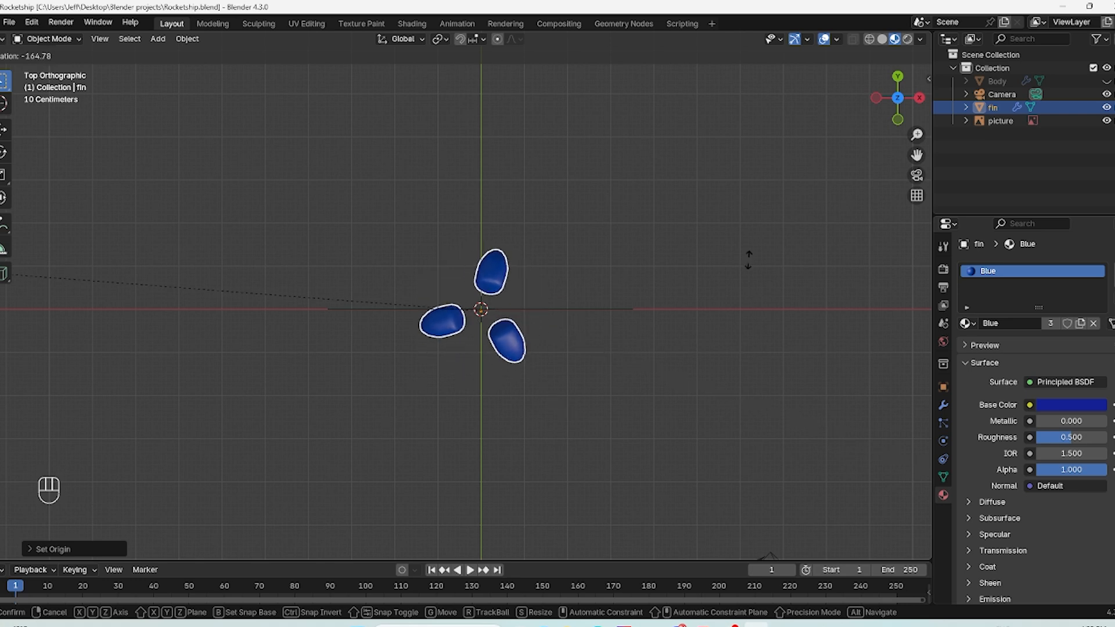
left_click(256, 308)
key("ctrl+z")
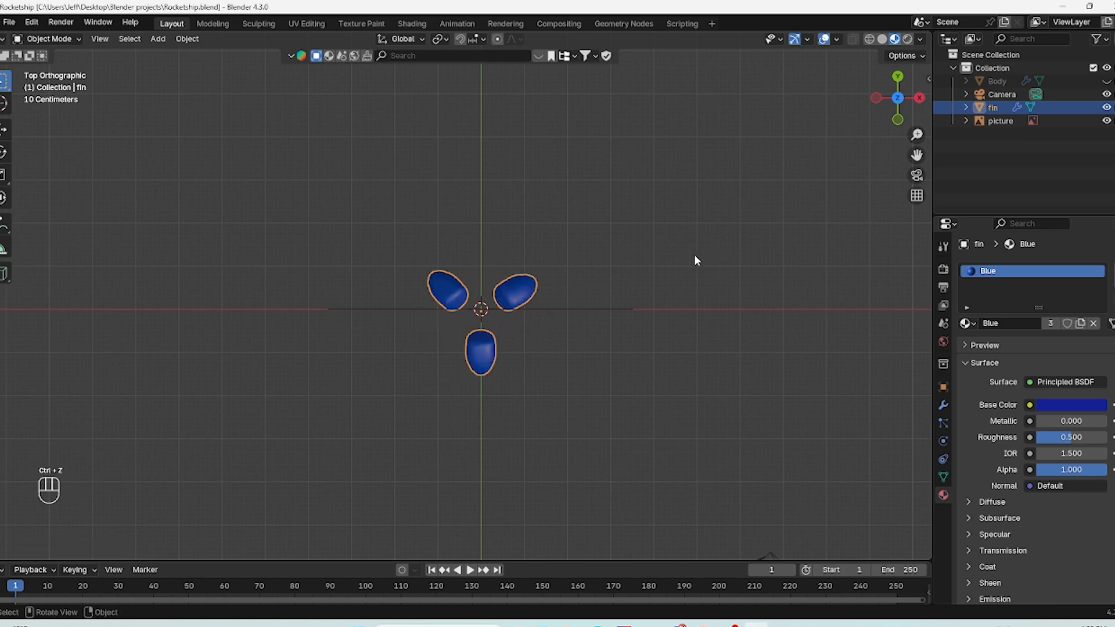
Step: Make the body visible again and hide the joined fins
middle_click_drag(535, 279, 610, 198)
left_click(1106, 80)
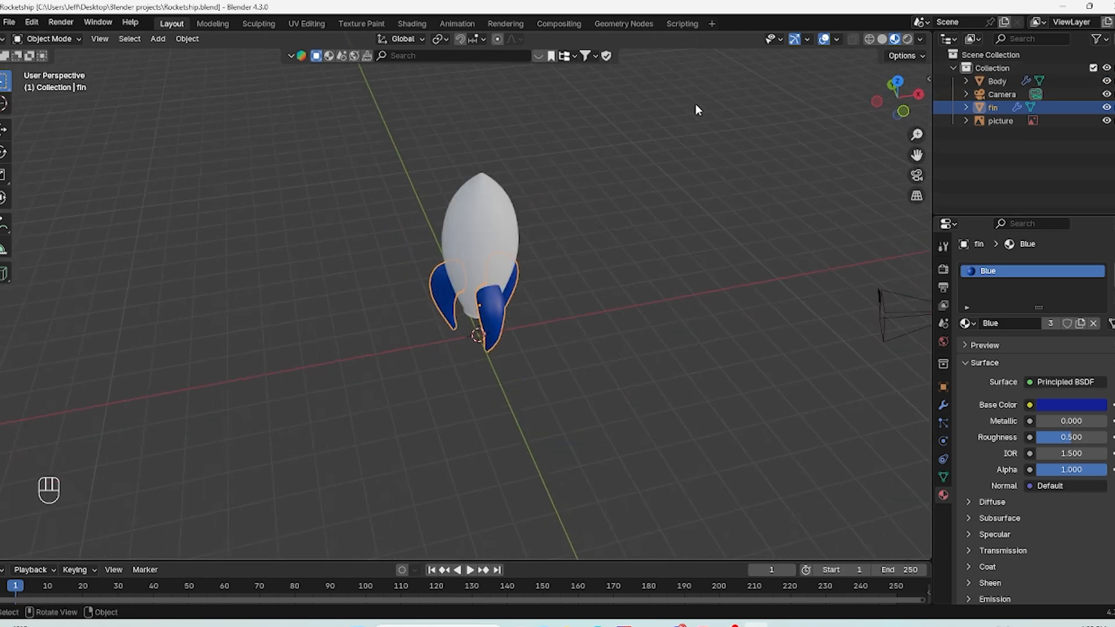
left_click(1107, 107)
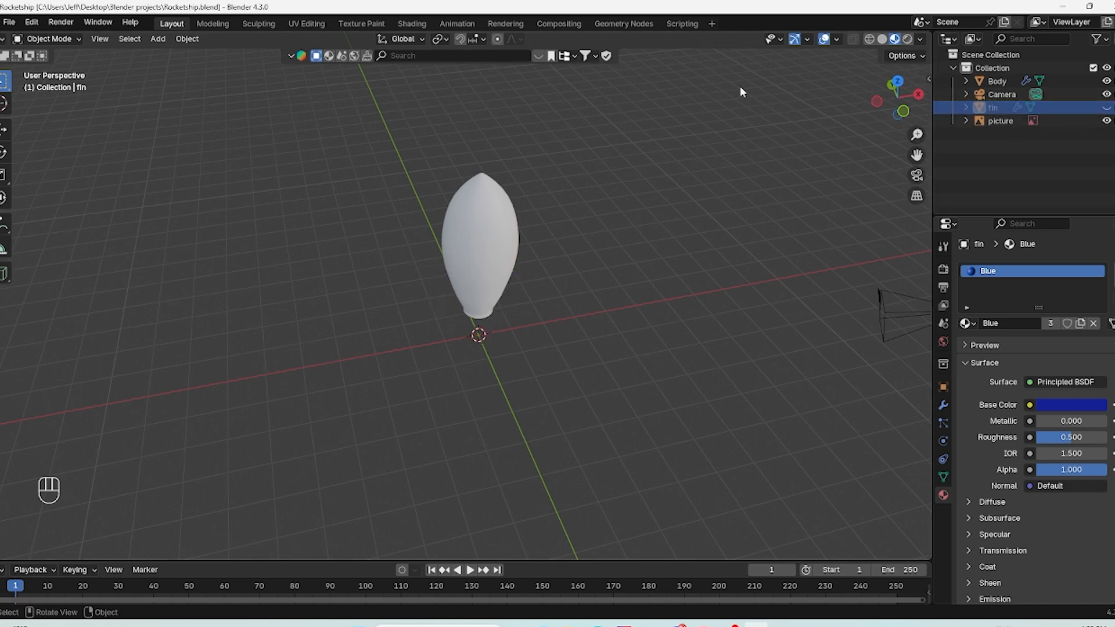
Step: Select the body and display it as wireframe over the reference picture in front view
left_click(471, 265)
key("KP_1")
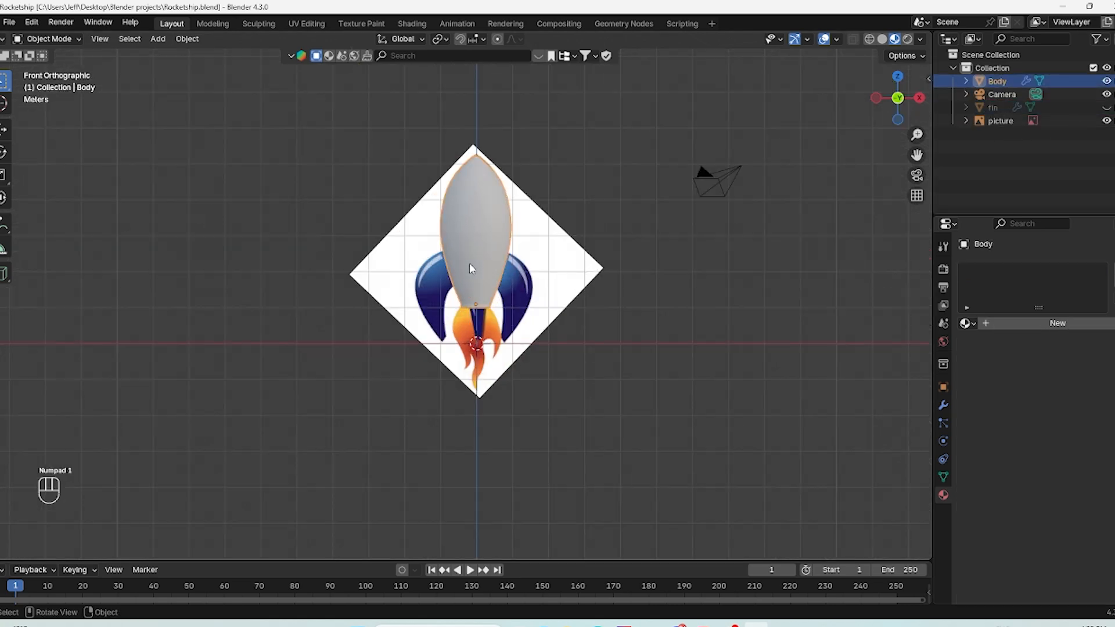
key("z")
left_click(288, 249)
scroll(488, 227, "up", 5)
middle_click_drag(577, 230, 550, 400, "shift")
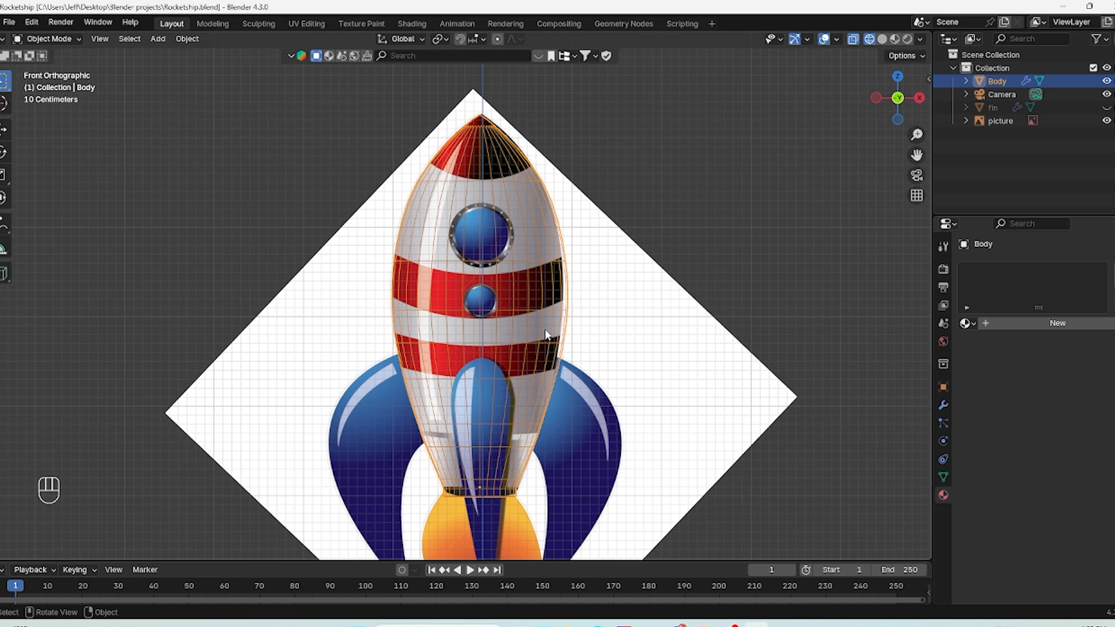
Step: Enter Edit Mode on the body and select the loop of faces forming the nose cone in face mode
key("Tab")
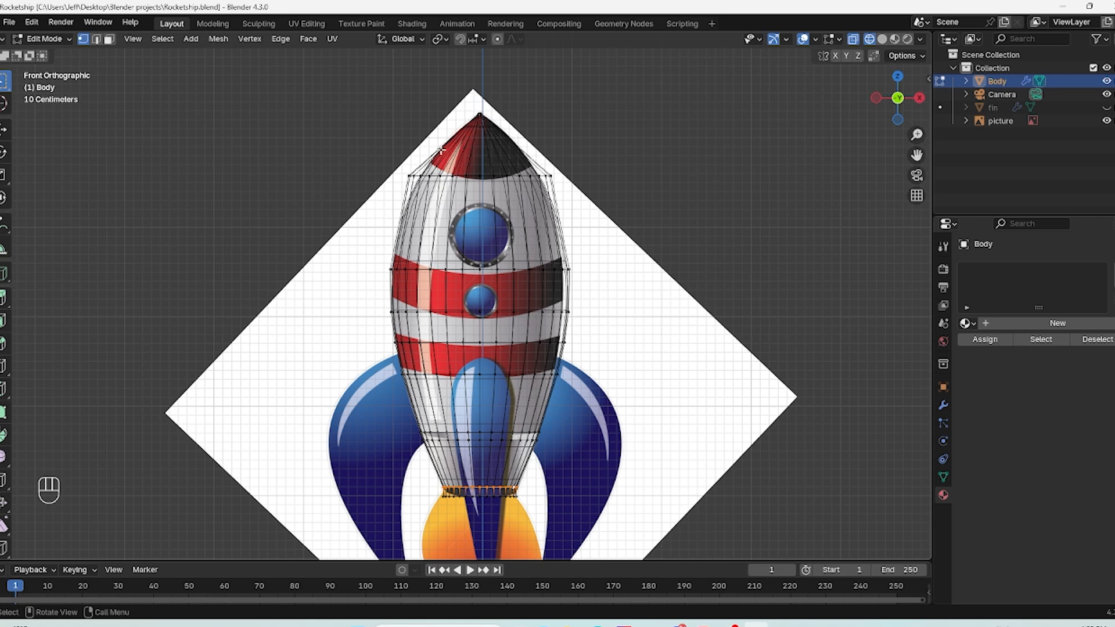
key("3")
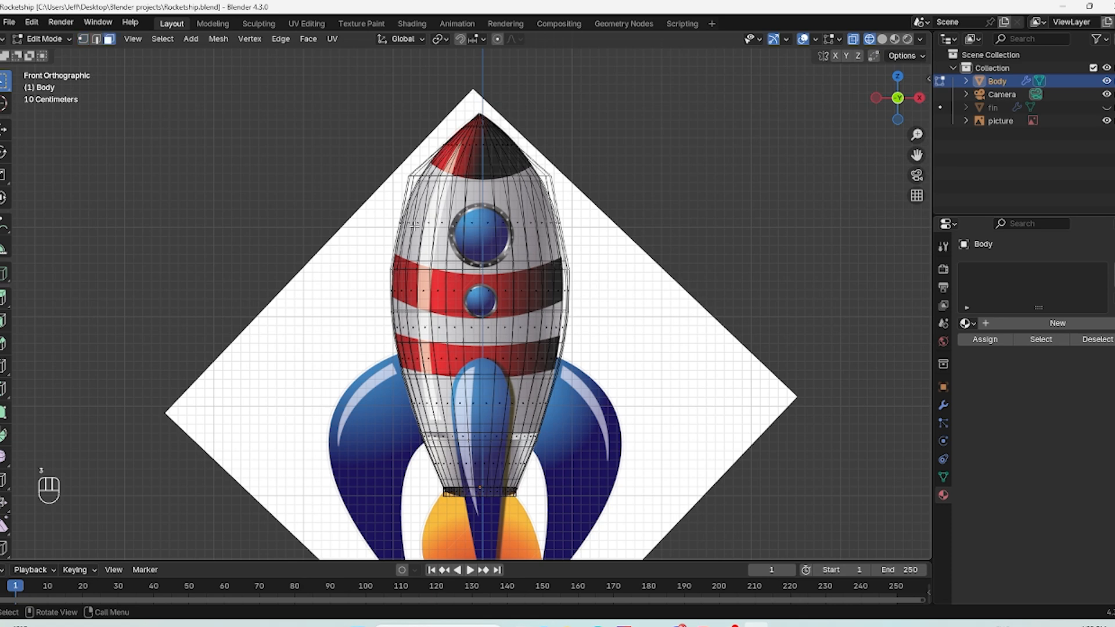
left_click(495, 150, "alt")
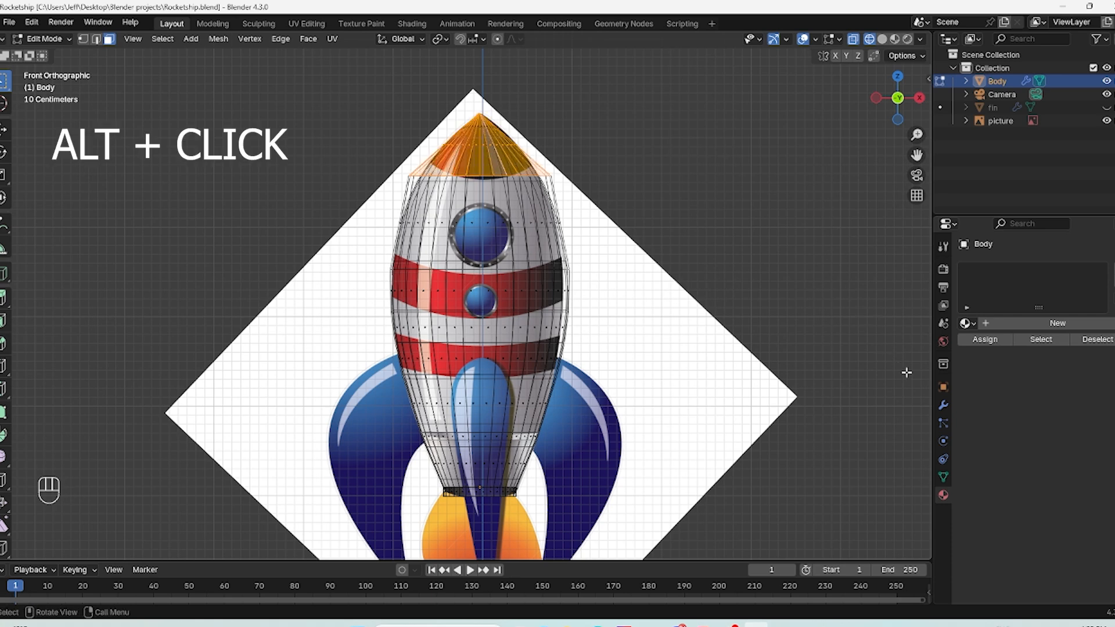
Step: Create a material named red on the body and set its base color to a bright red
left_click(982, 321)
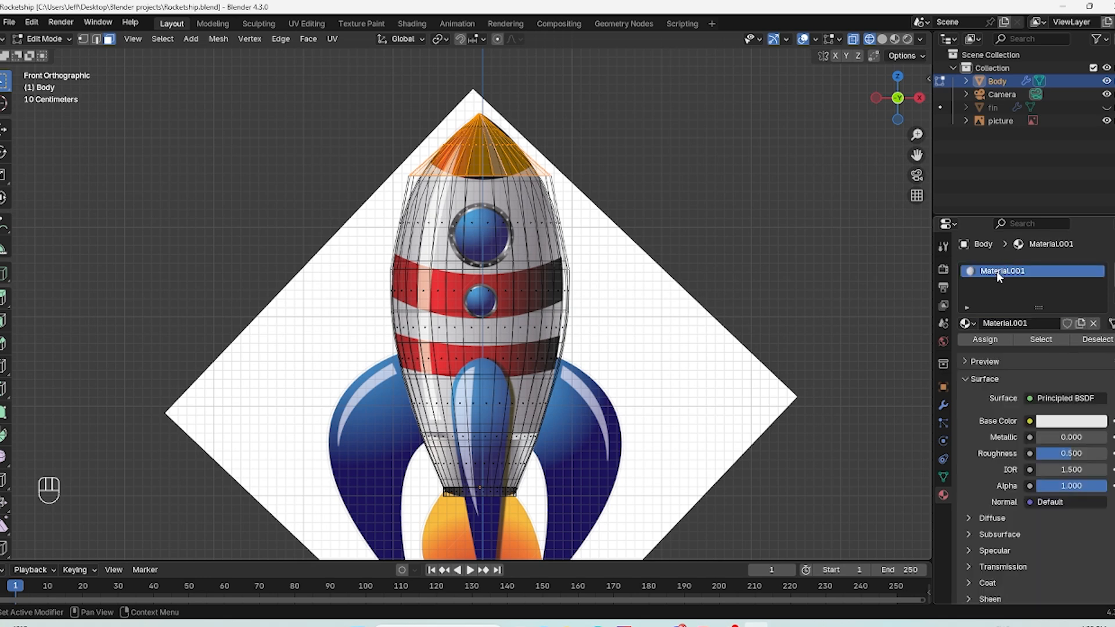
double_click(997, 270)
type("red")
key("Return")
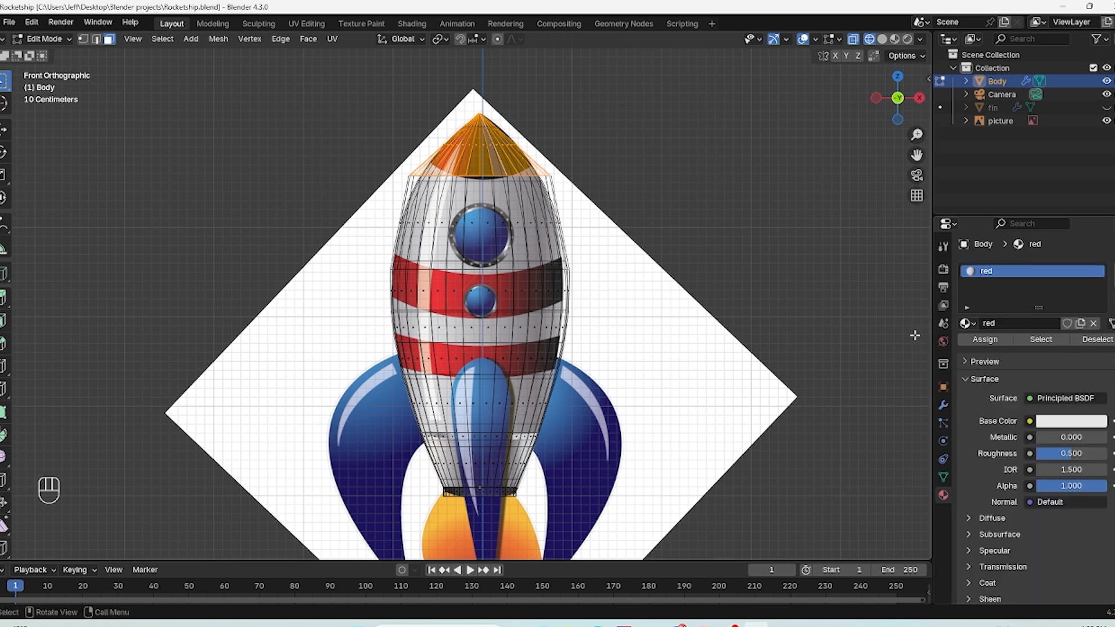
left_click(1083, 422)
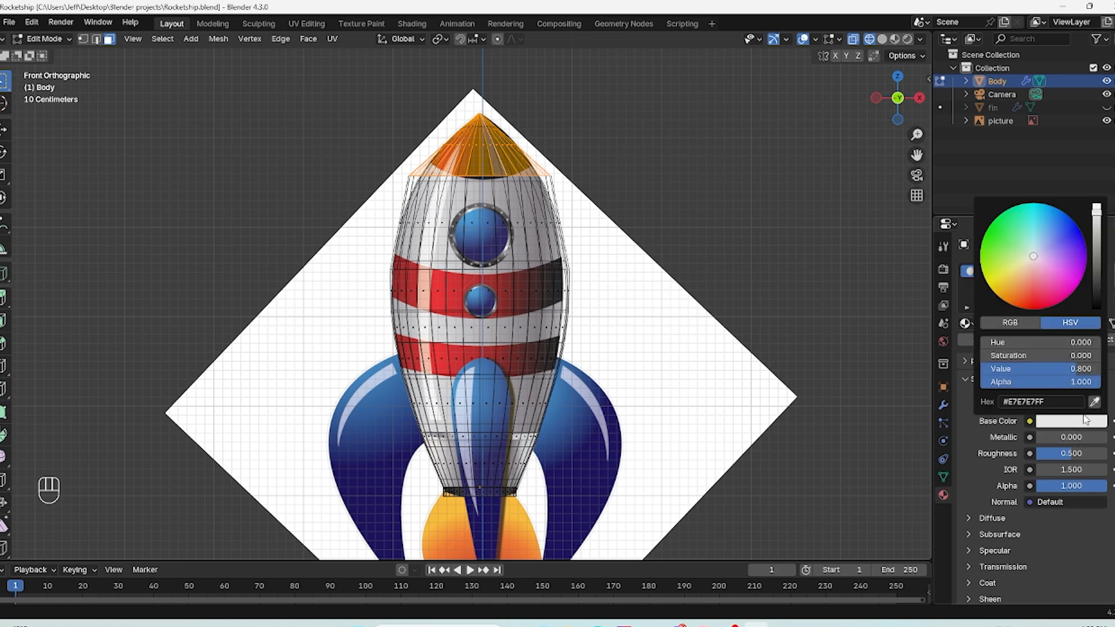
left_click_drag(1074, 267, 1031, 311)
mouse_move(1103, 224)
left_mouse_down()
mouse_move(1101, 249)
mouse_move(1098, 210)
left_mouse_up()
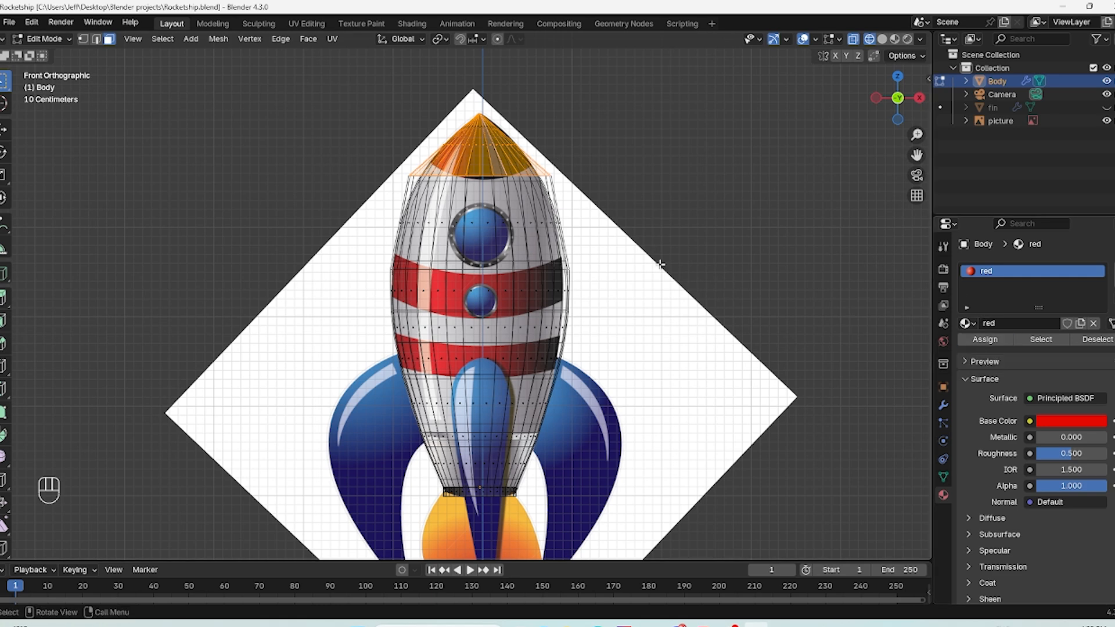
Step: Assign the red material to the two face loops over the reference's red stripes, and clear the selection
left_click(505, 296)
left_click(504, 296, "alt")
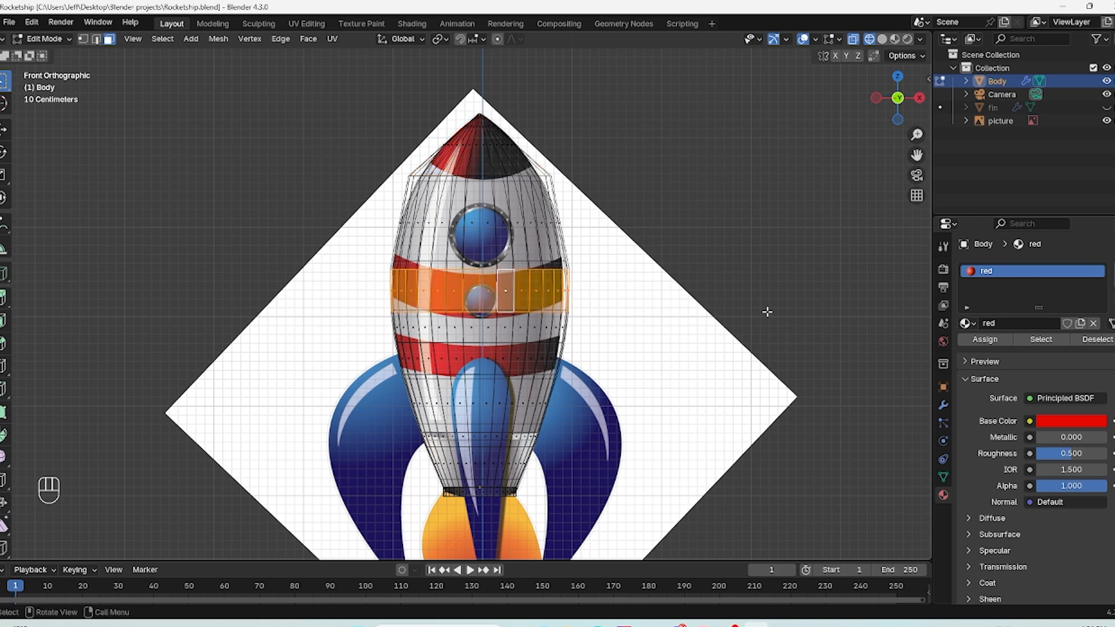
left_click(976, 341)
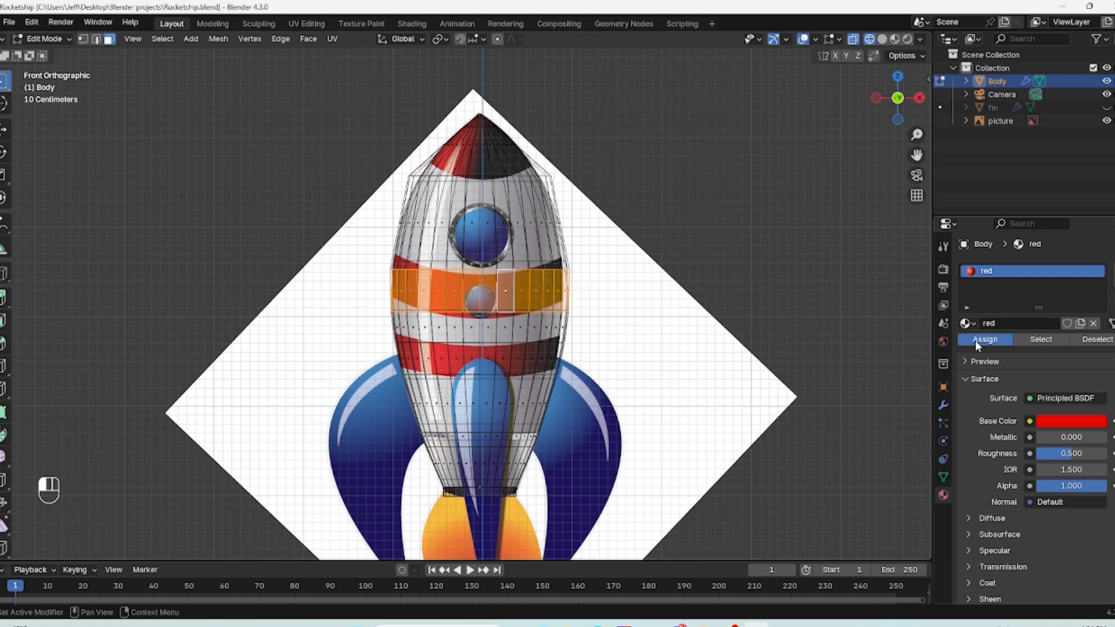
left_click(491, 361, "alt")
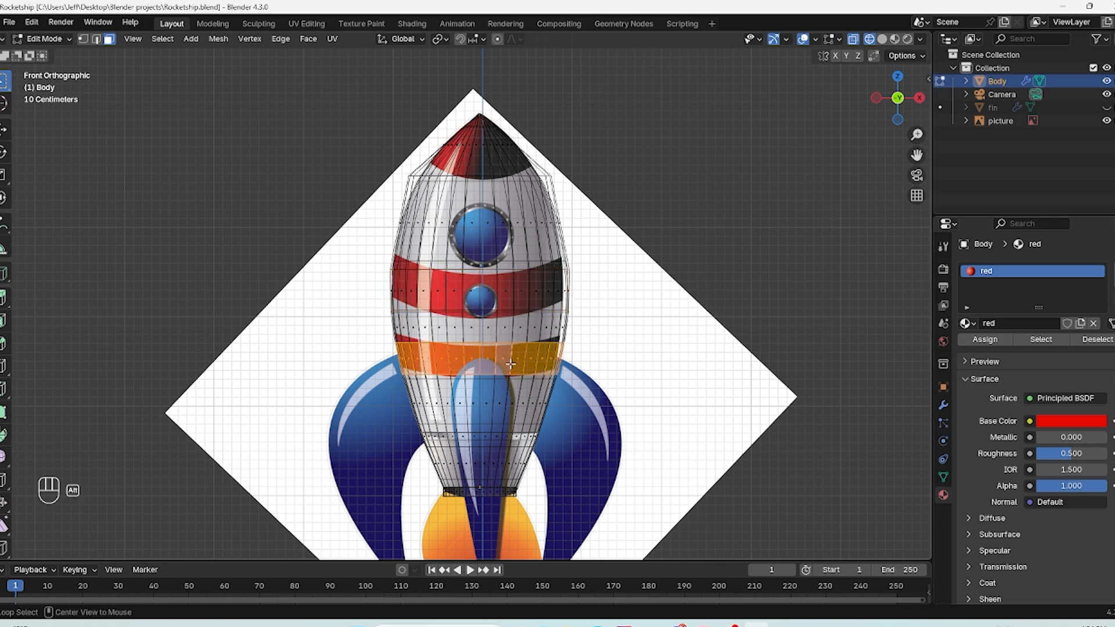
left_click(982, 340)
key("alt+a")
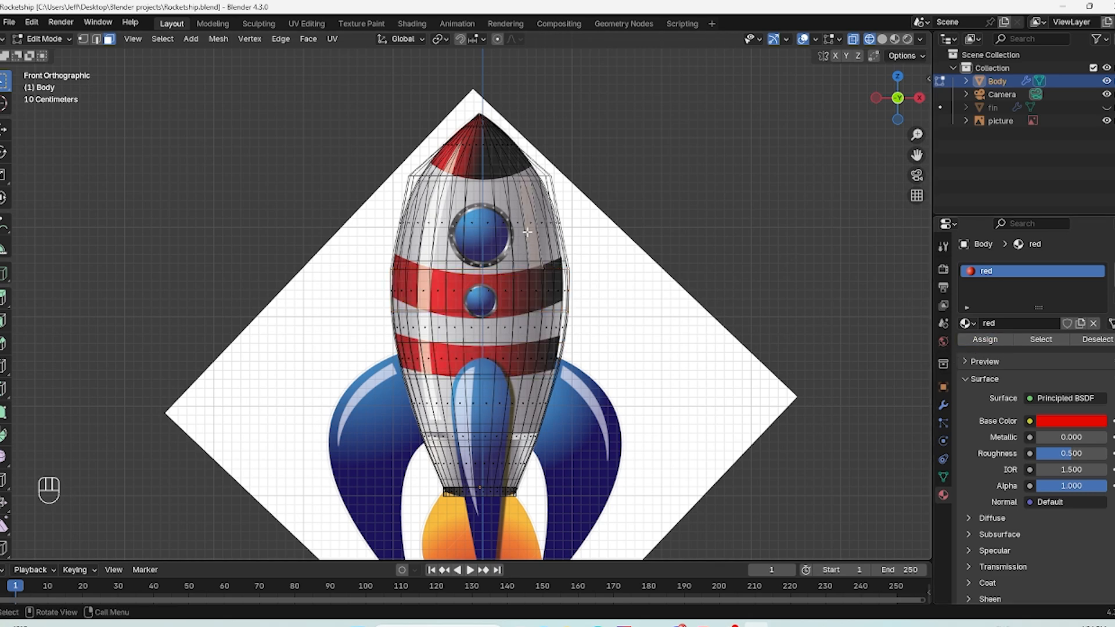
Step: Add a second material named white and assign it to the face loop between the nose cone and the upper red stripe
left_click(524, 218, "alt")
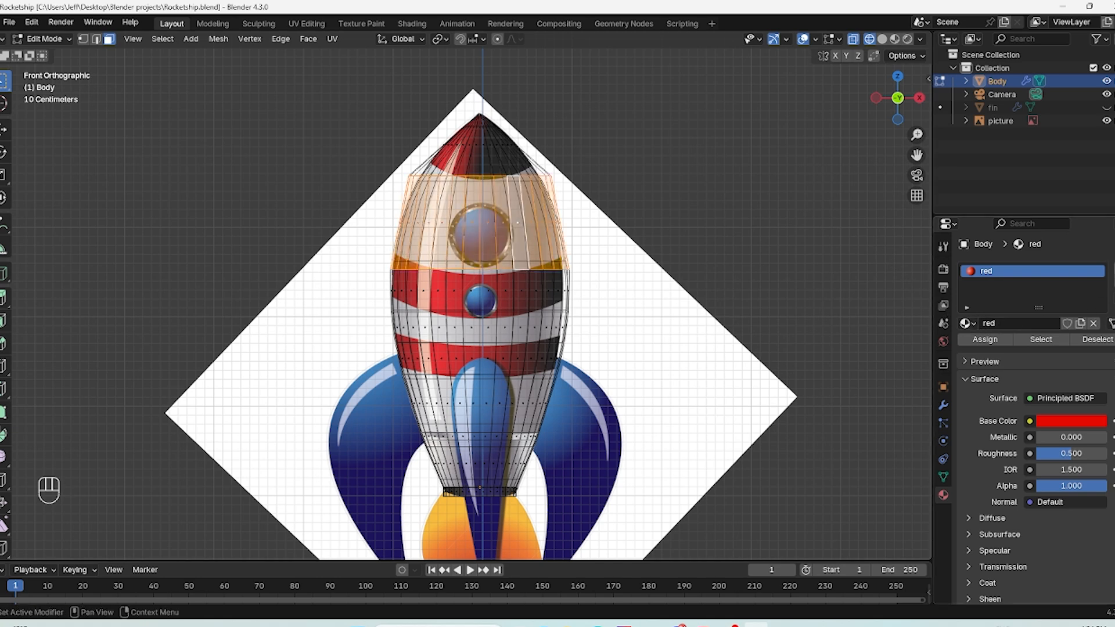
left_click(1111, 271)
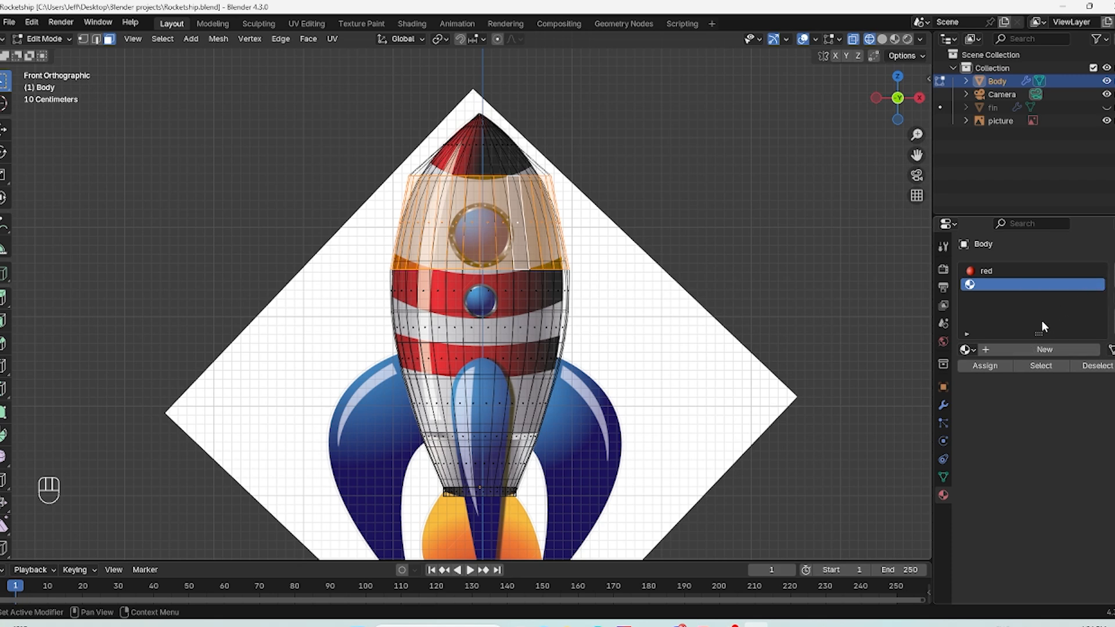
left_click(1027, 350)
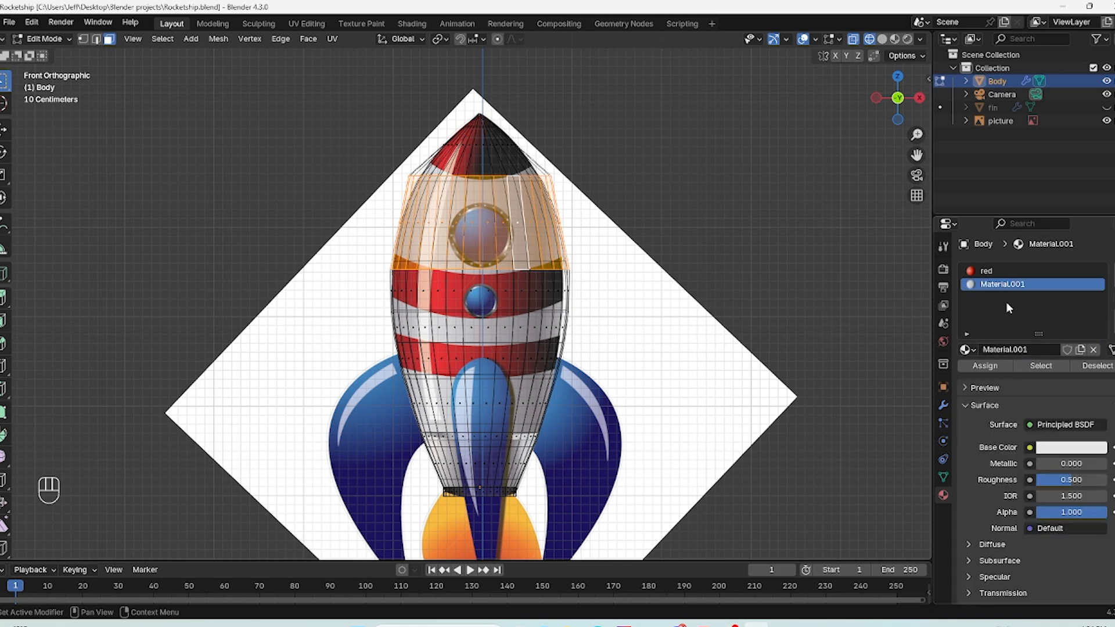
double_click(996, 285)
type("whi")
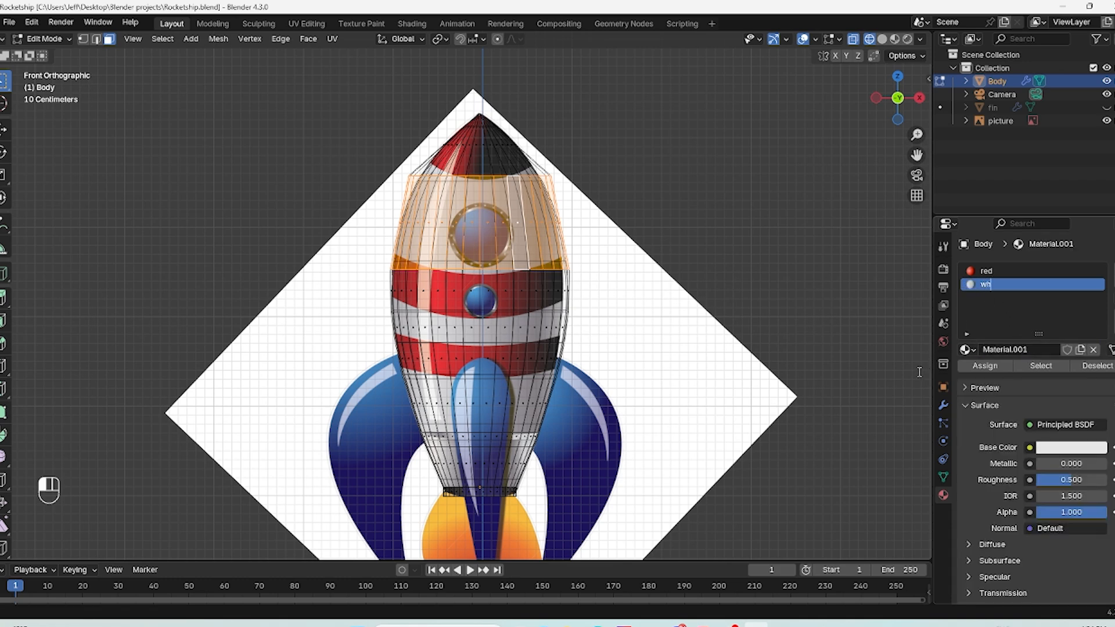
type("te")
key("Return")
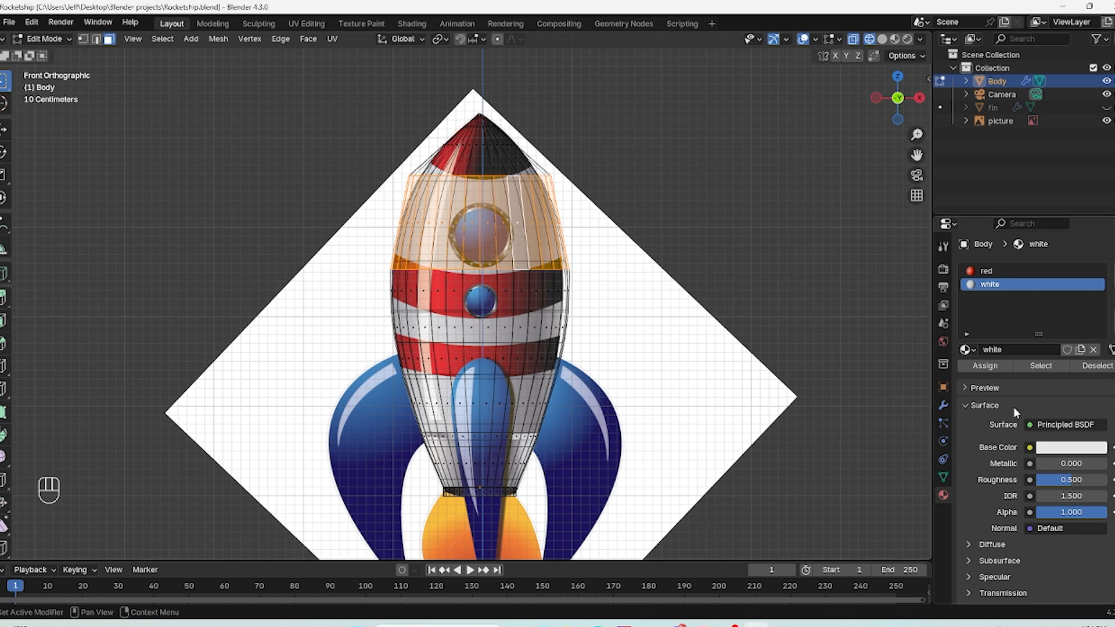
left_click(1078, 448)
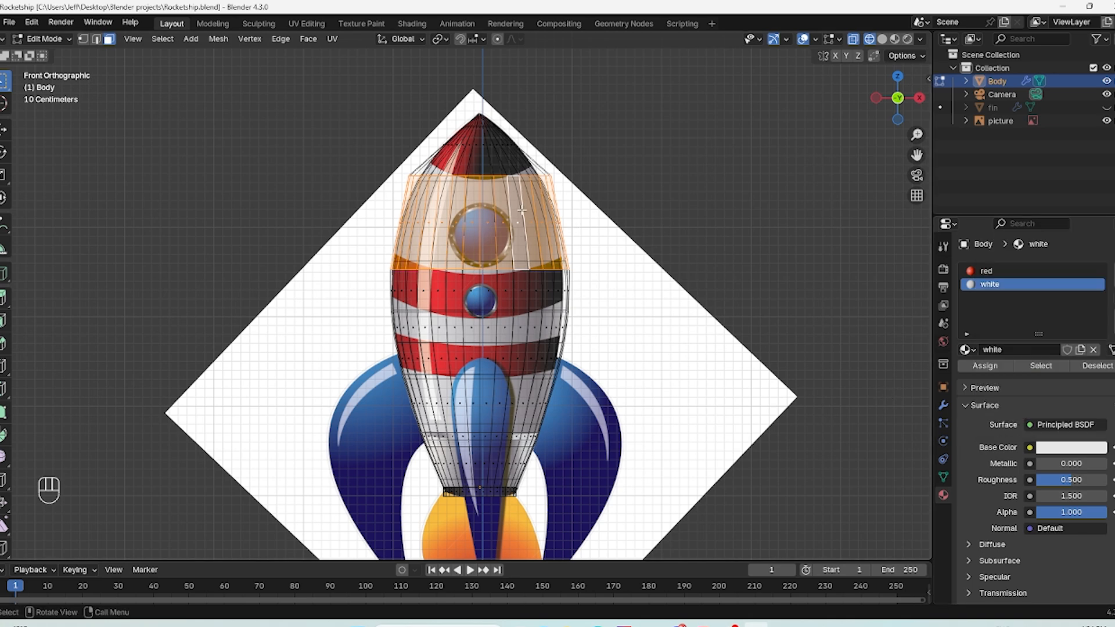
left_click(981, 368)
Step: Assign the white material to the face loops between the red stripes and from the lower stripe down to the base rim
left_click(461, 335)
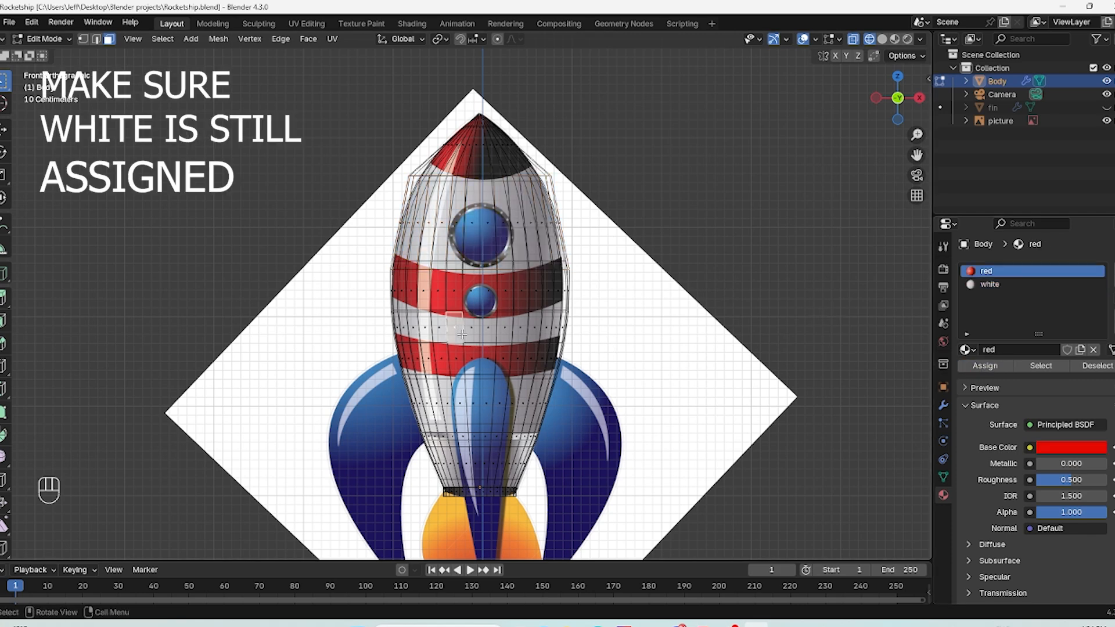
left_click(462, 335, "alt")
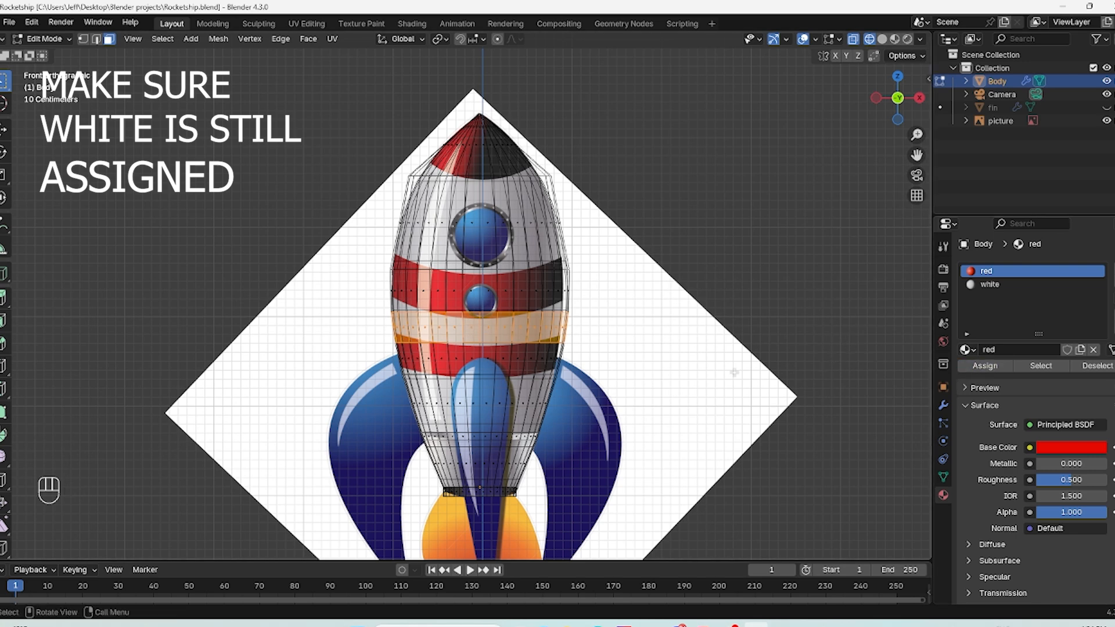
left_click(470, 405, "alt")
left_click(983, 368)
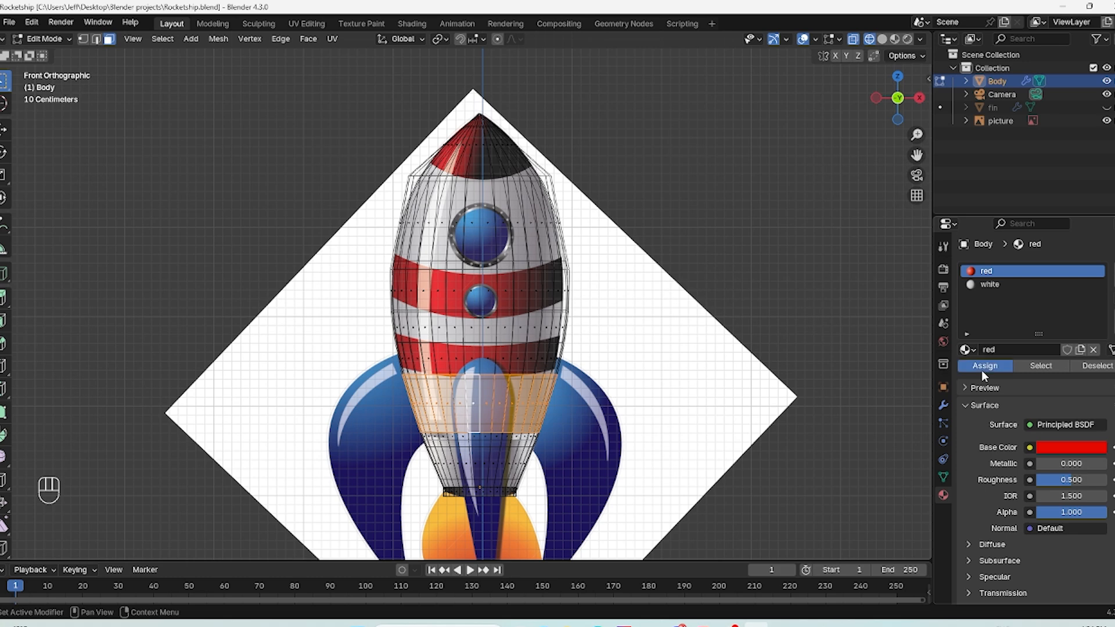
left_click(485, 437, "alt")
left_click(475, 438, "alt")
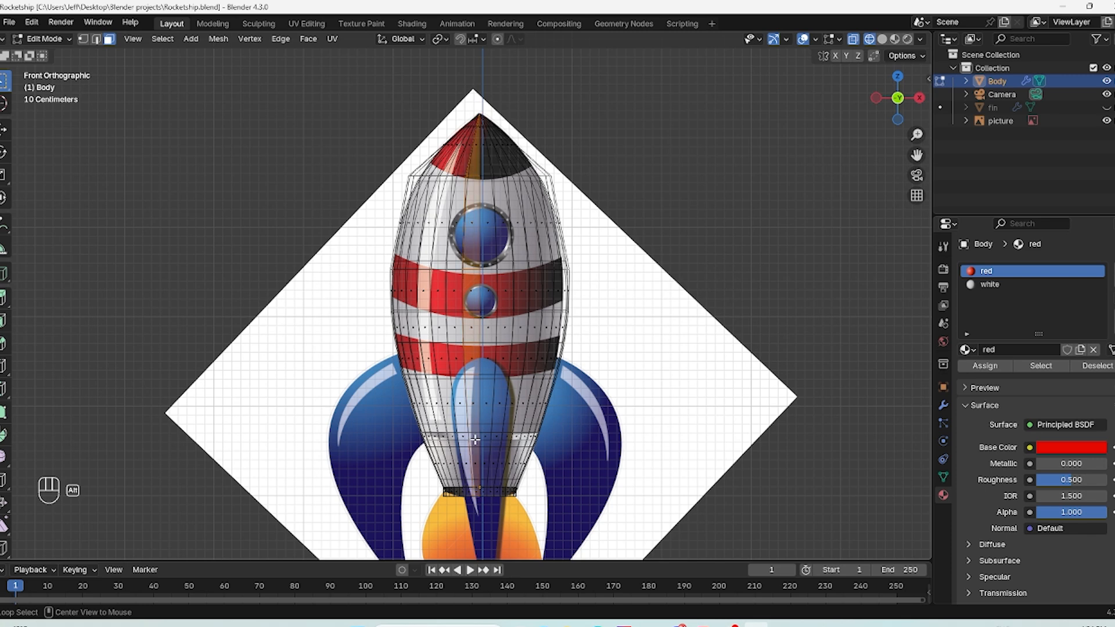
left_click(475, 438, "alt")
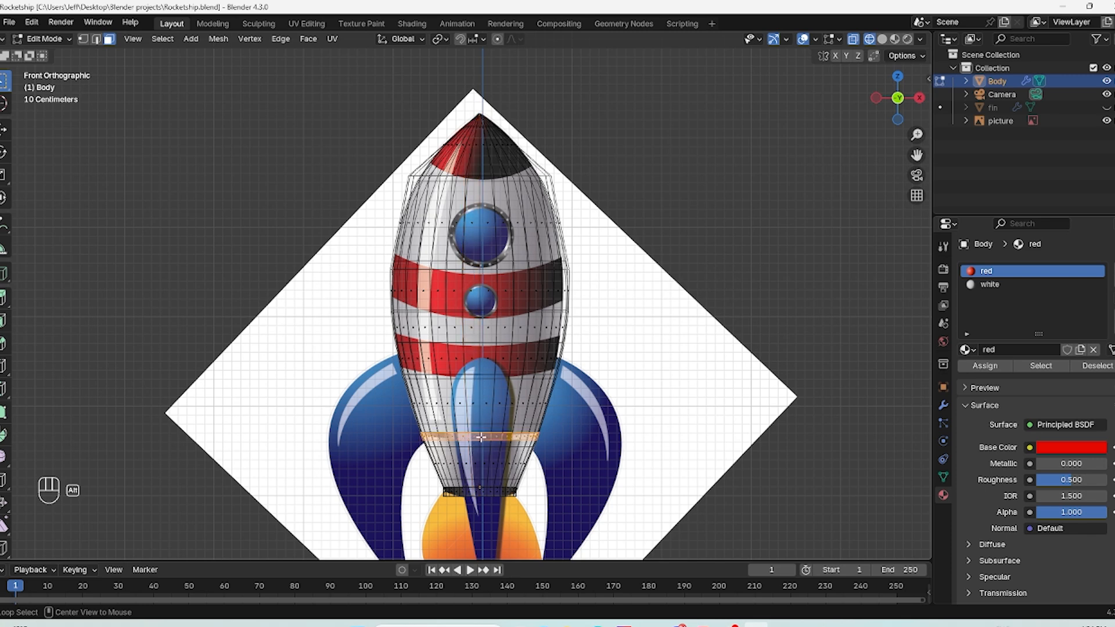
left_click(987, 365)
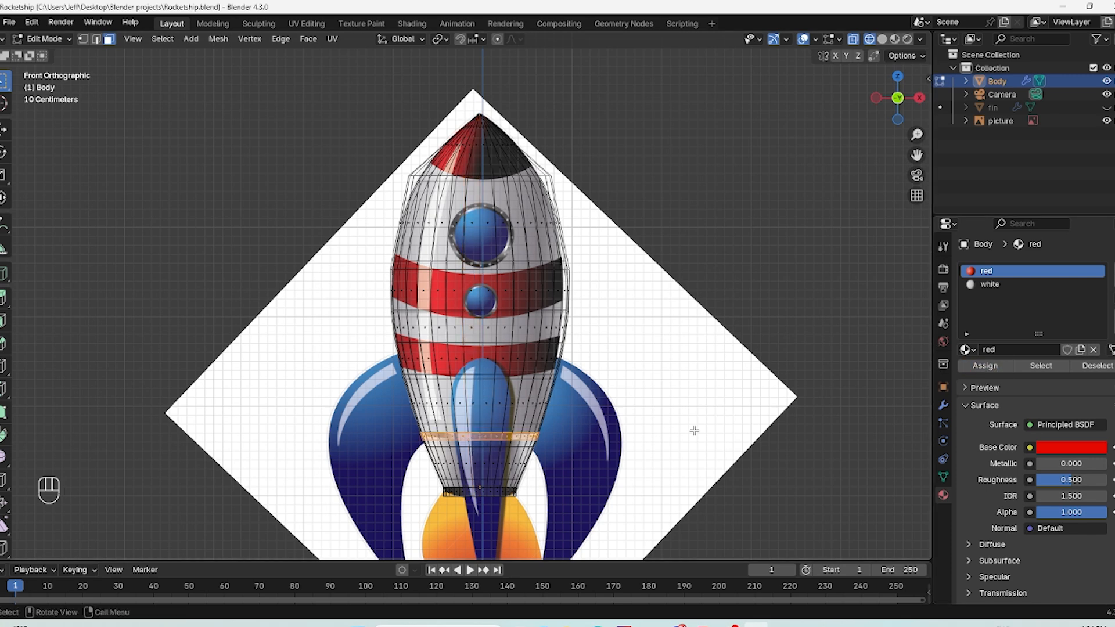
left_click(510, 463, "alt")
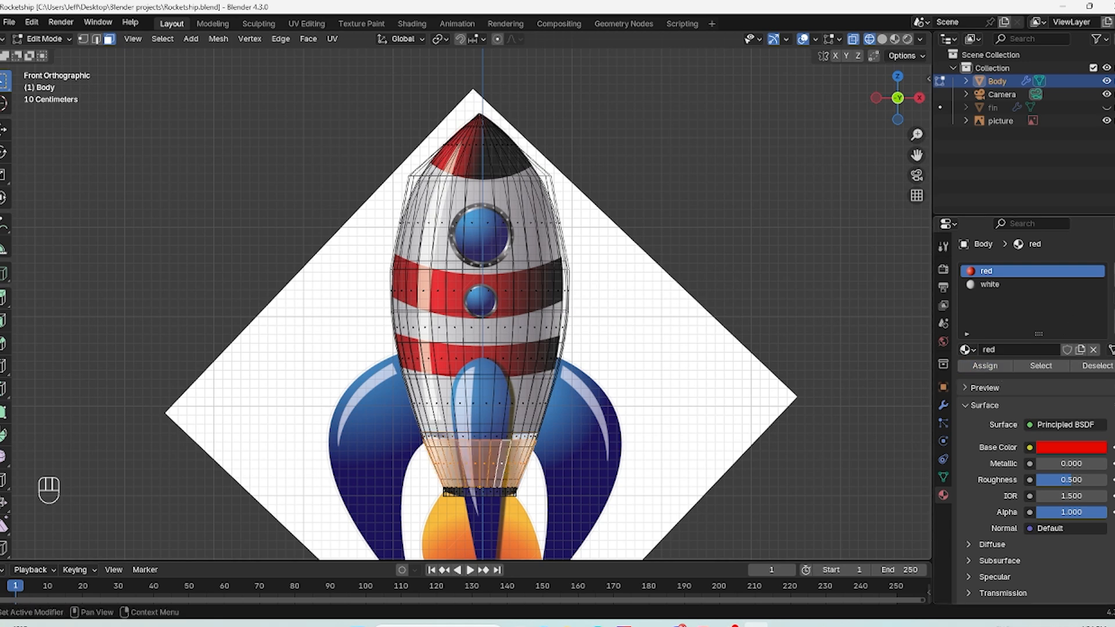
Step: Add a third material named black\ to the body and set its base color to black
left_click(1114, 271)
left_click(1044, 351)
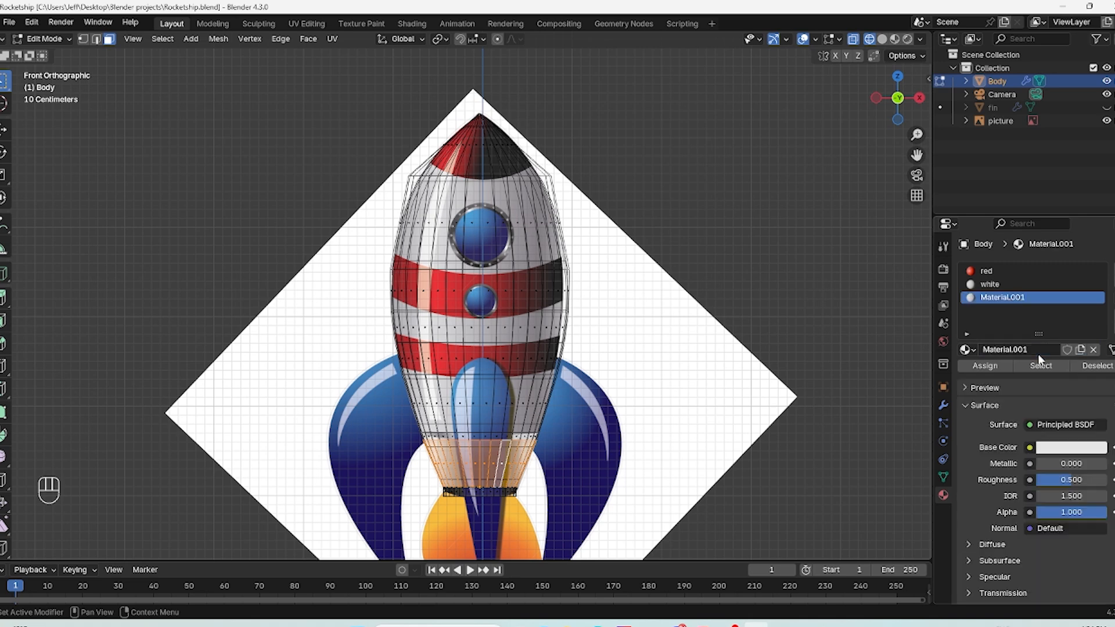
double_click(1005, 303)
type("black\\")
key("Return")
left_click(1056, 452)
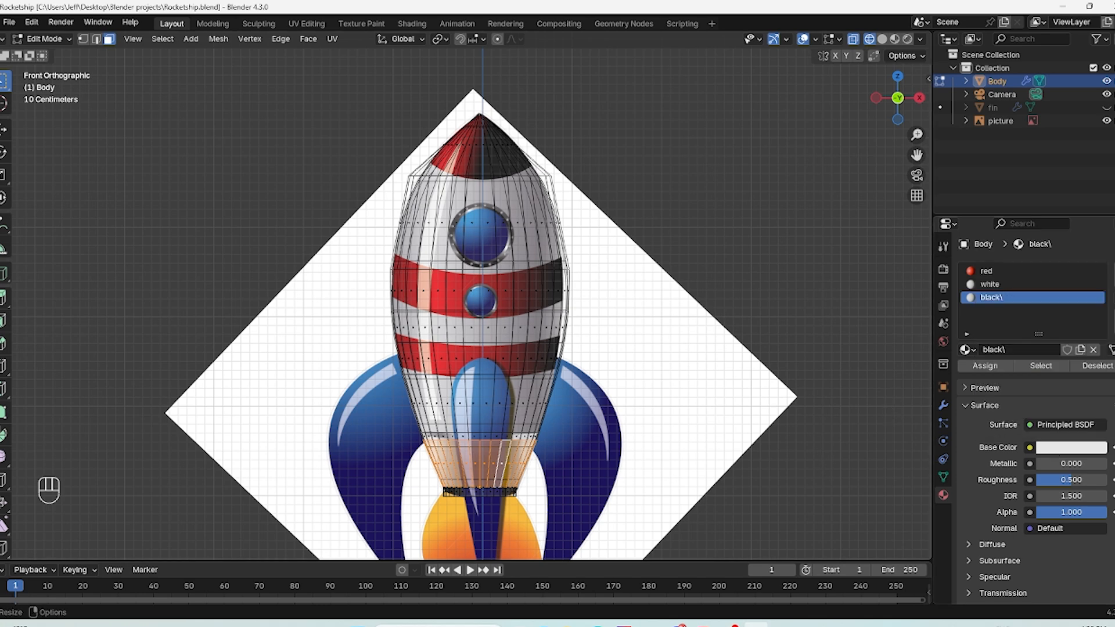
left_click(1072, 448)
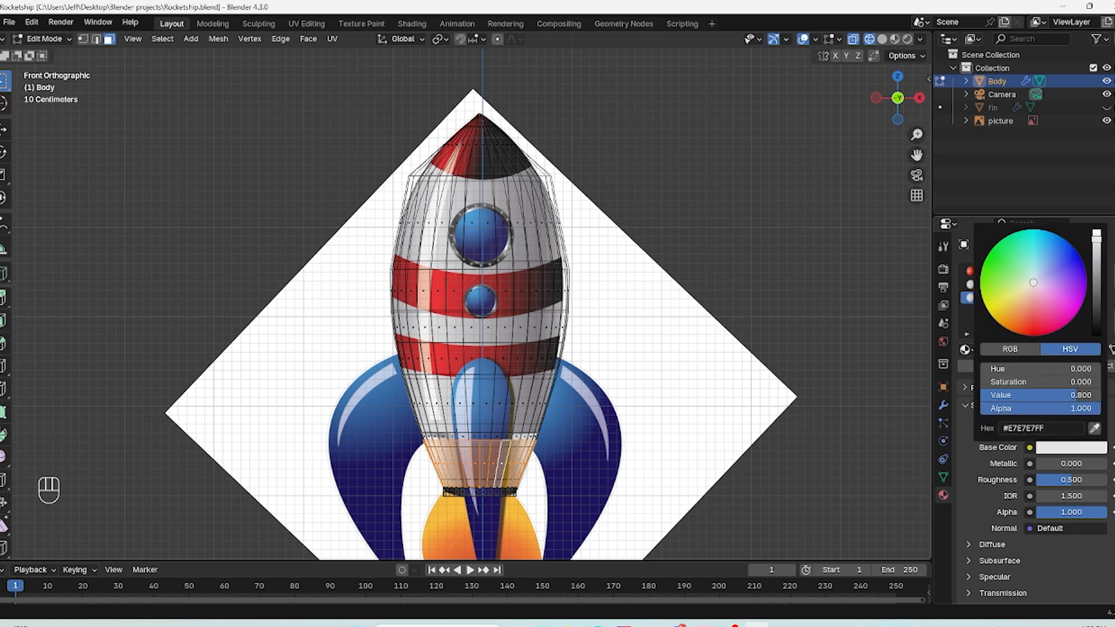
left_click(1078, 448)
left_click_drag(1099, 317, 1098, 340)
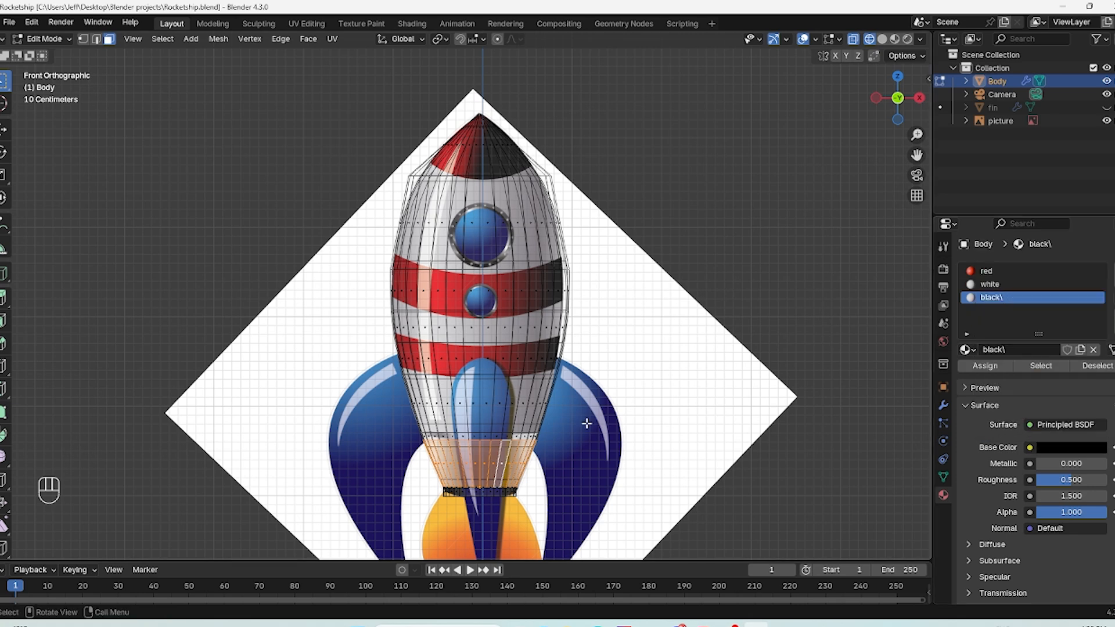
Step: Assign the black\ material to the narrow rim loop at the body's base and switch the viewport to Material Preview
scroll(467, 488, "up", 3)
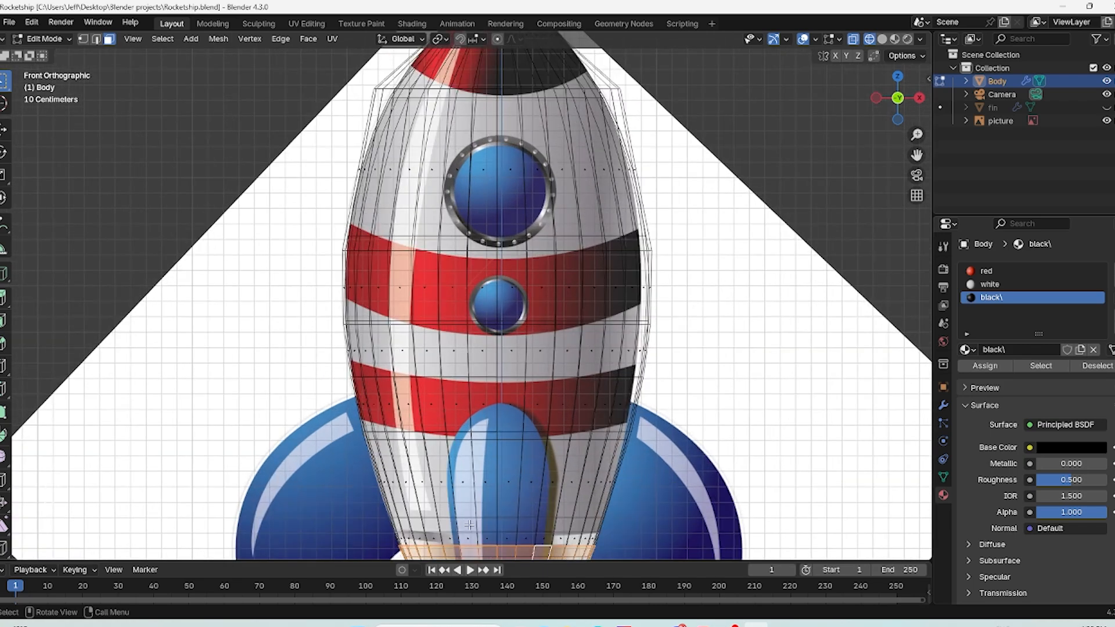
key("KP_Decimal")
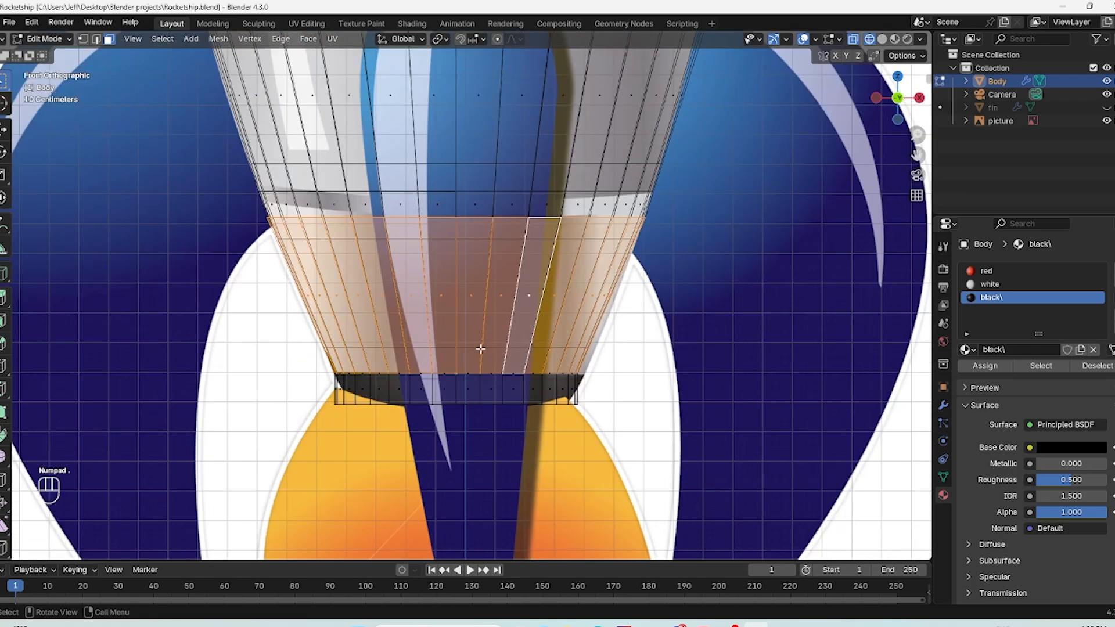
left_click(474, 391, "alt")
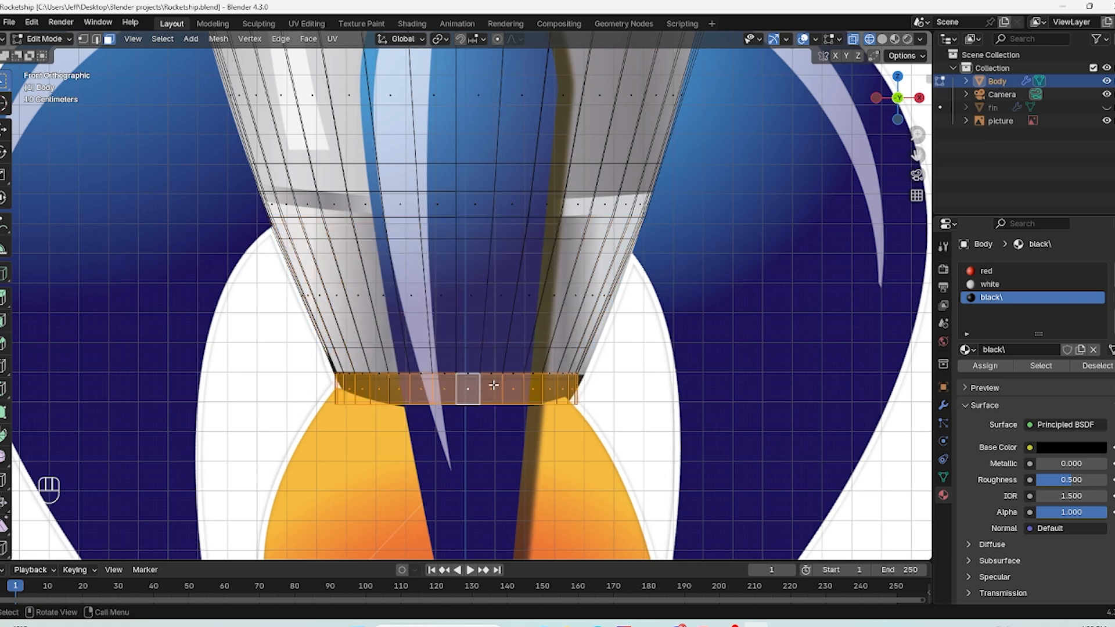
left_click(984, 367)
scroll(659, 364, "down", 5)
key("z")
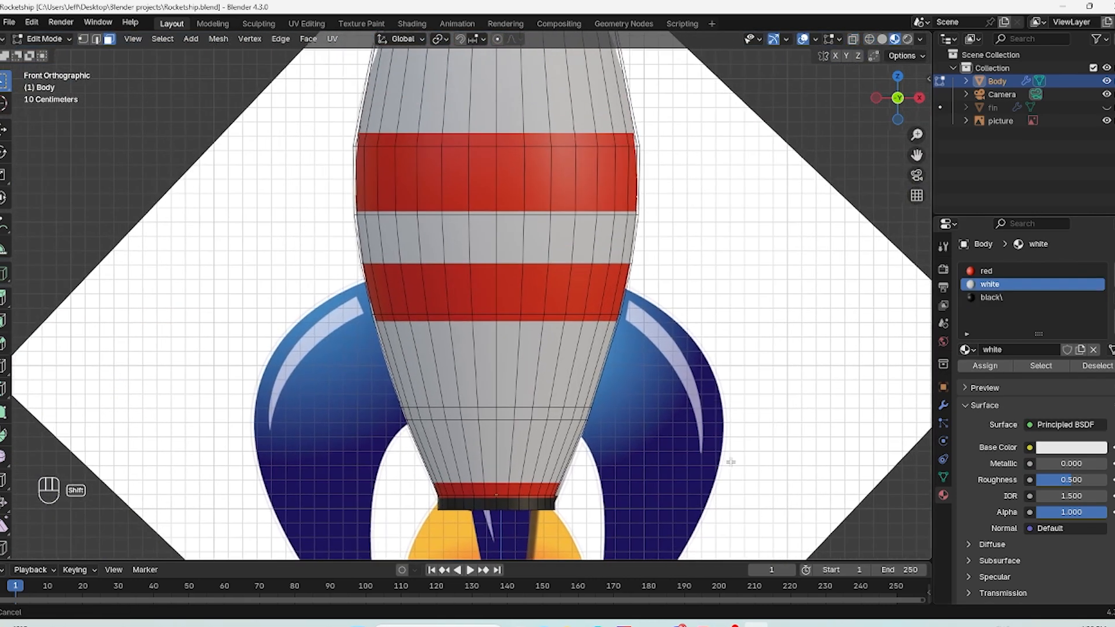
Step: Compare the body's colors in Material Preview with the reference picture in wireframe shading, especially around the base rim
scroll(702, 428, "down", 5)
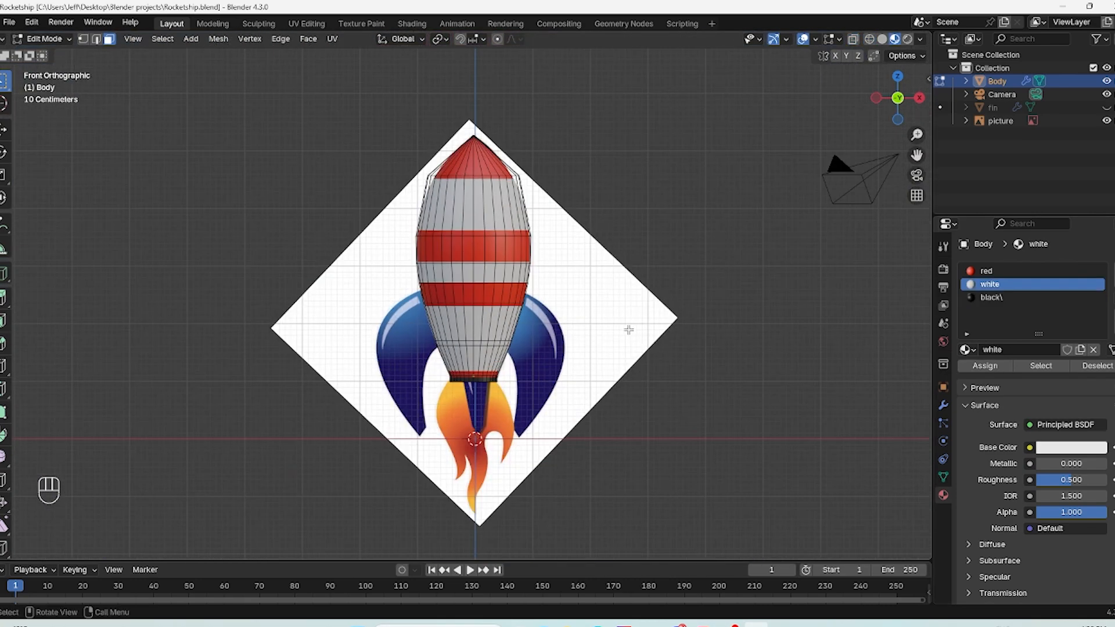
key("z")
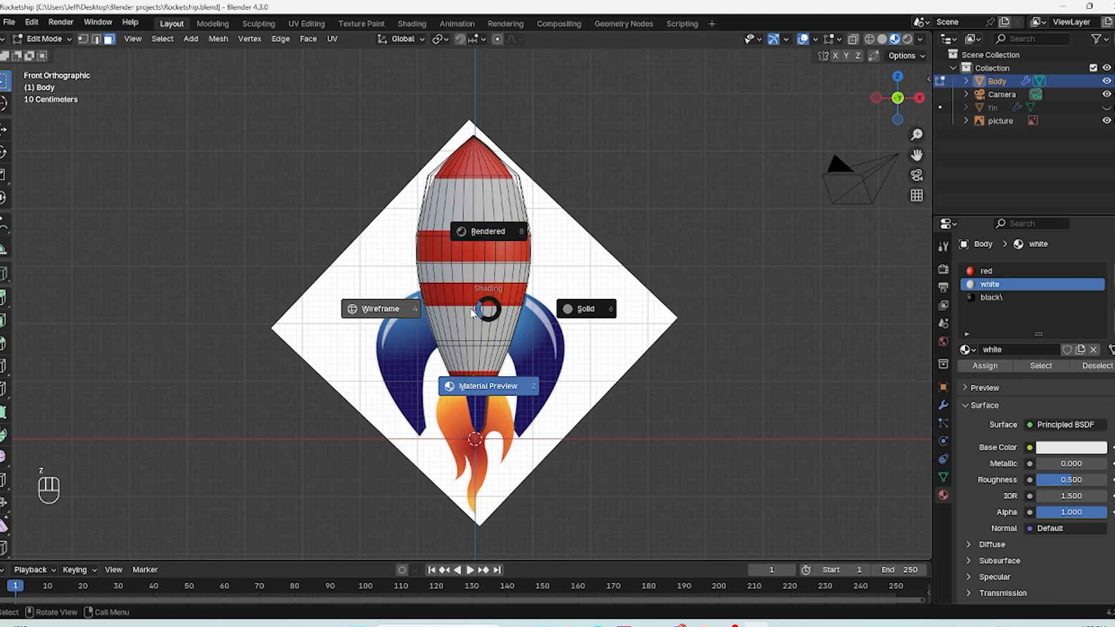
left_click(378, 309)
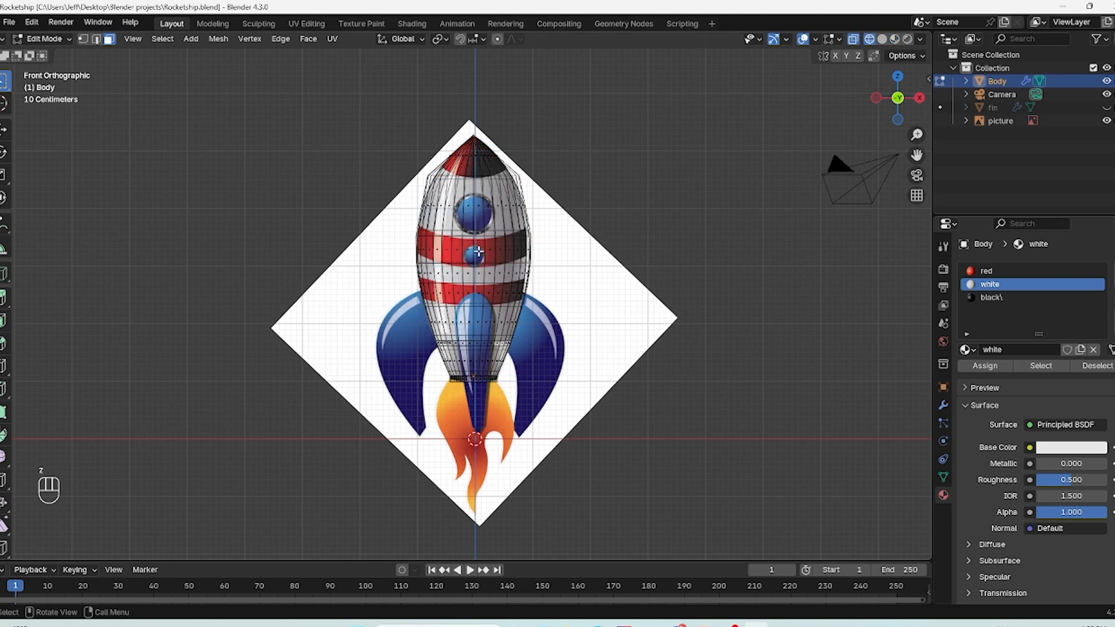
key("z")
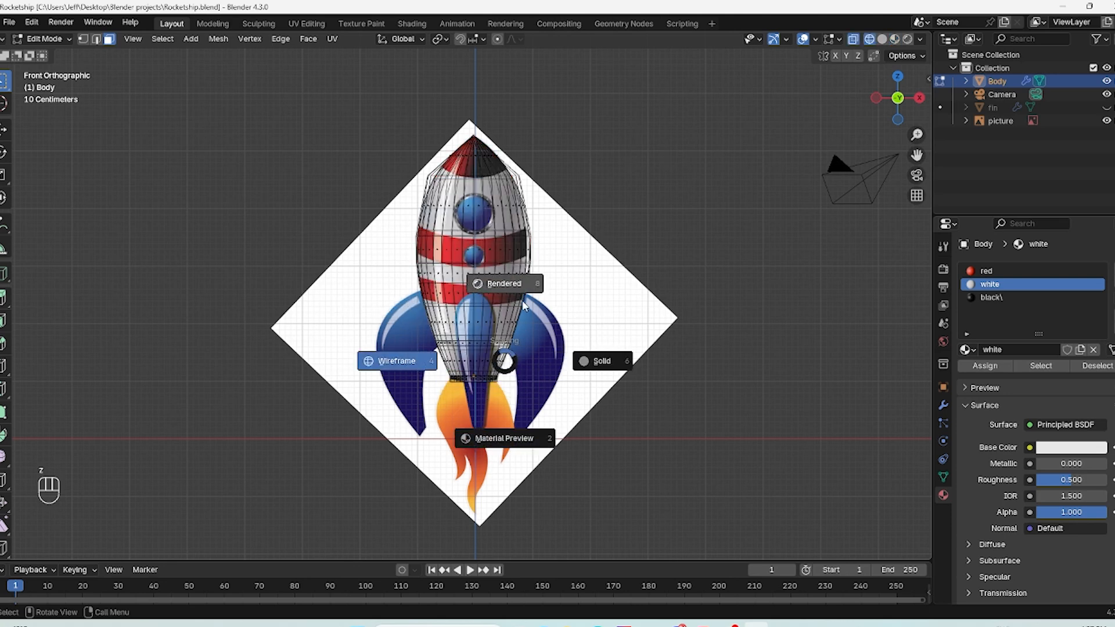
left_click(501, 439)
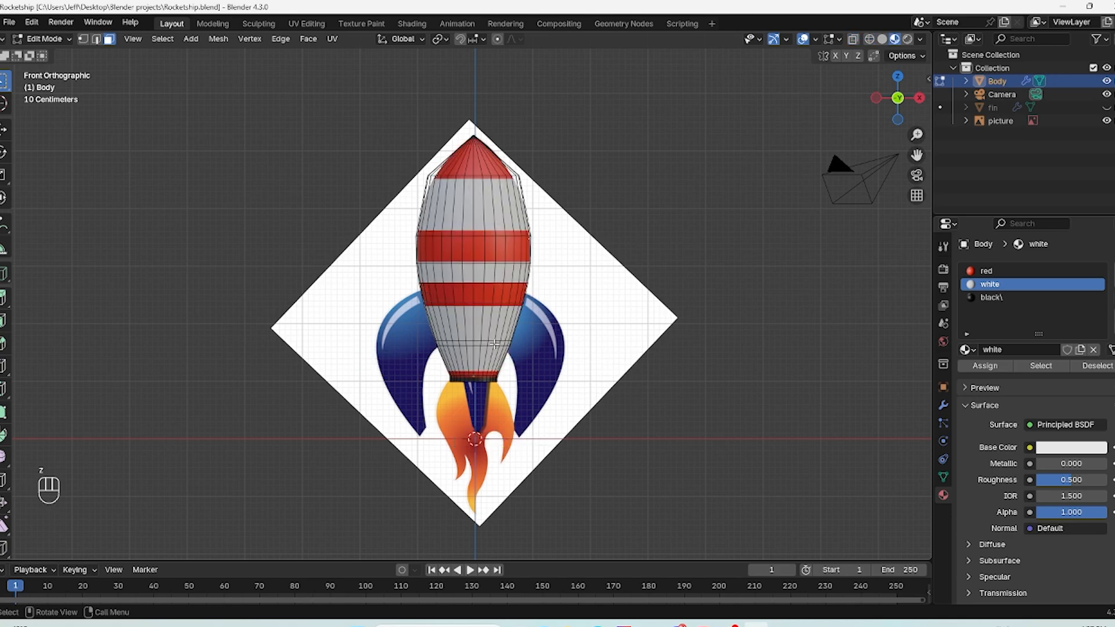
scroll(497, 346, "up", 4)
scroll(505, 400, "up", 1)
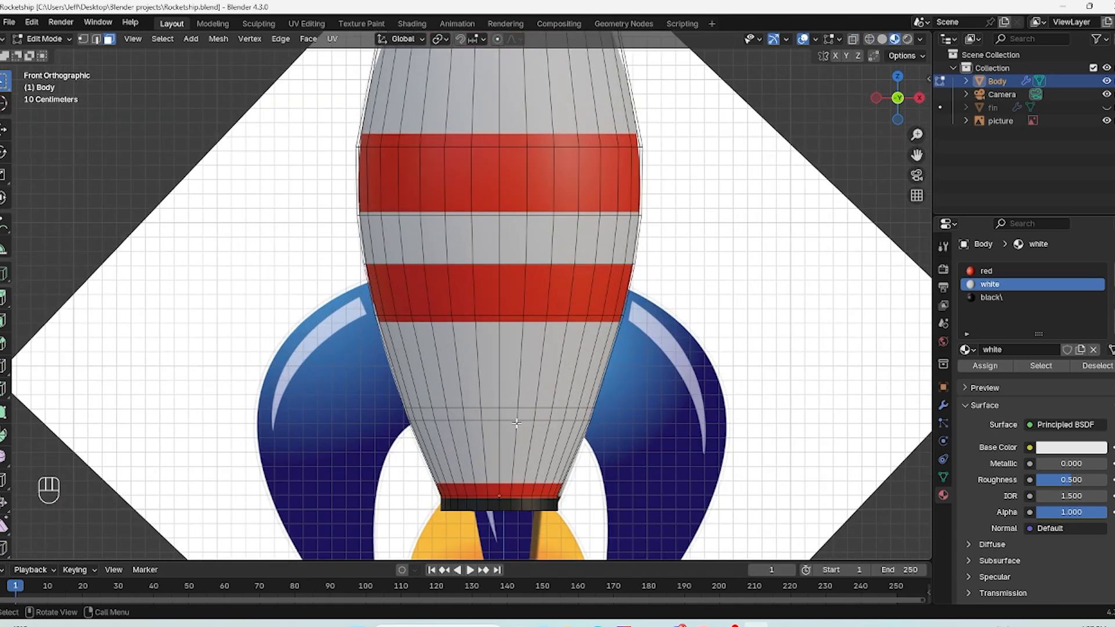
key("z")
left_click(401, 438)
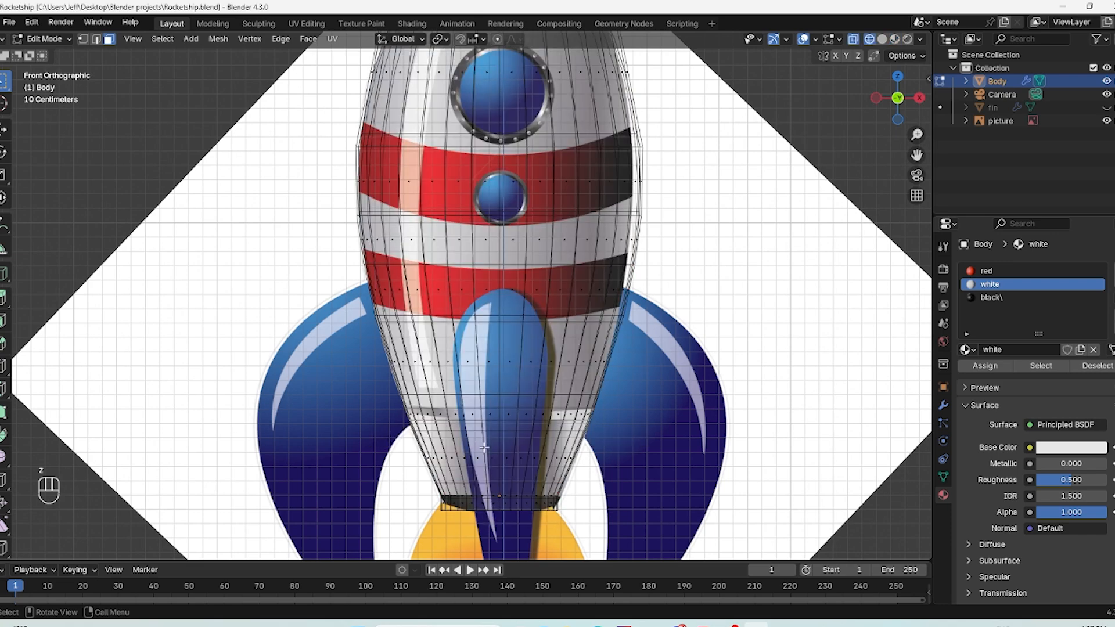
scroll(454, 327, "down", 3)
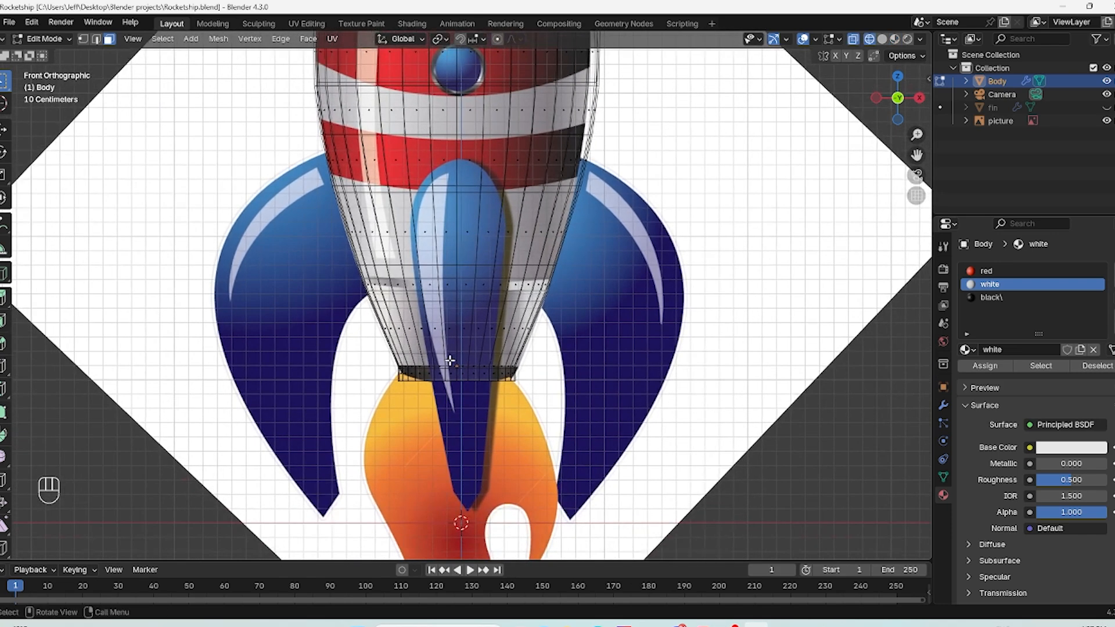
key("z")
left_click(455, 434)
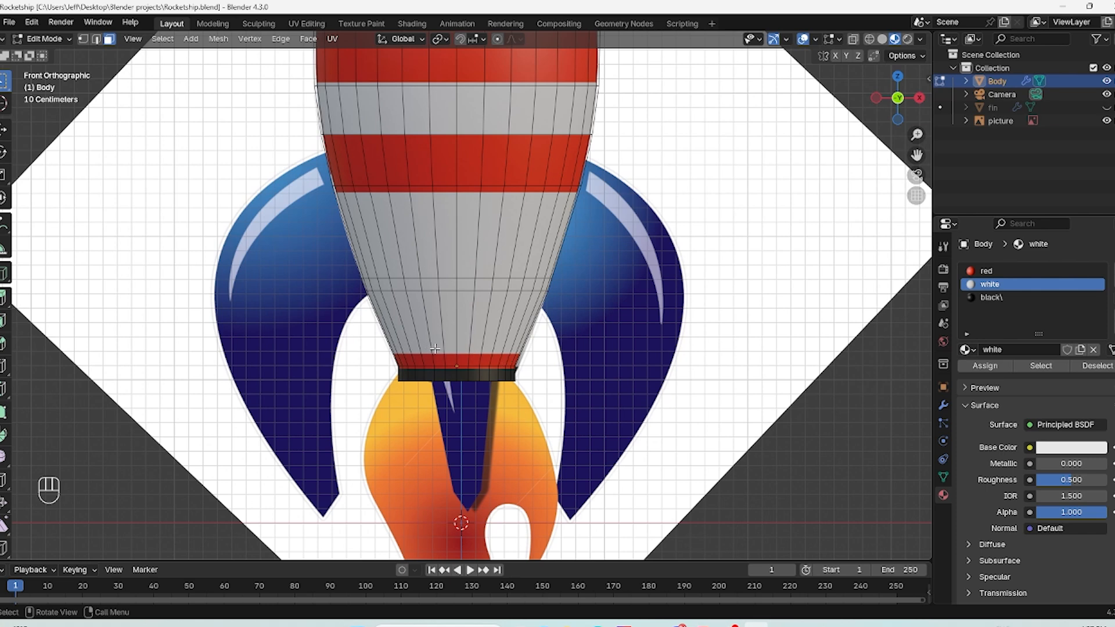
Step: Add a loop cut around the body's lowest white section and slide it down to just above the black rim
key("ctrl")
key("ctrl+r")
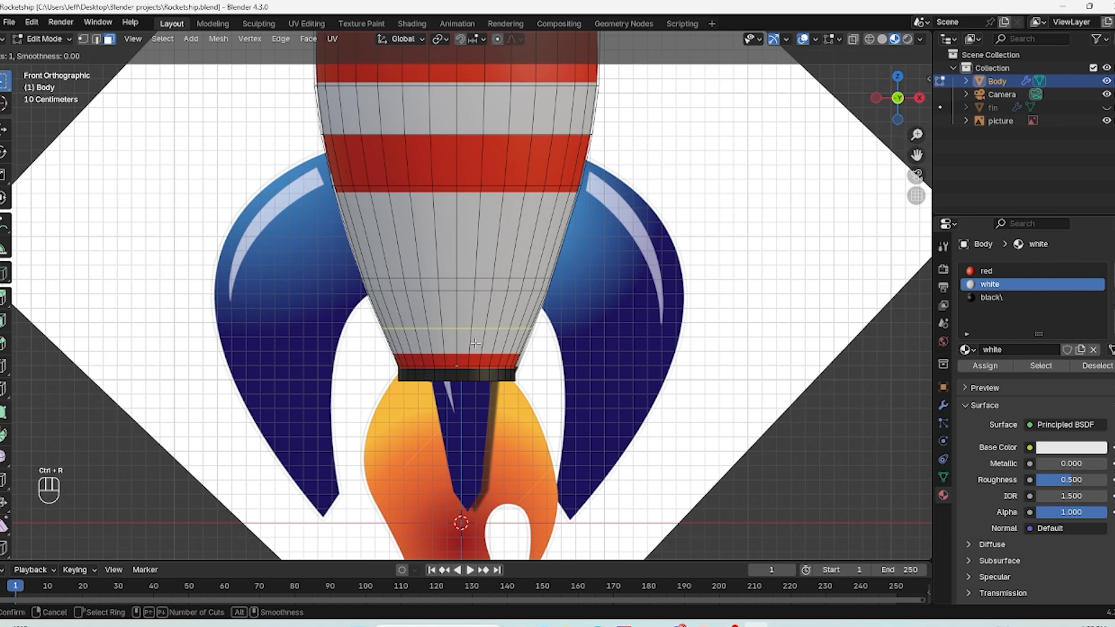
left_click(475, 343)
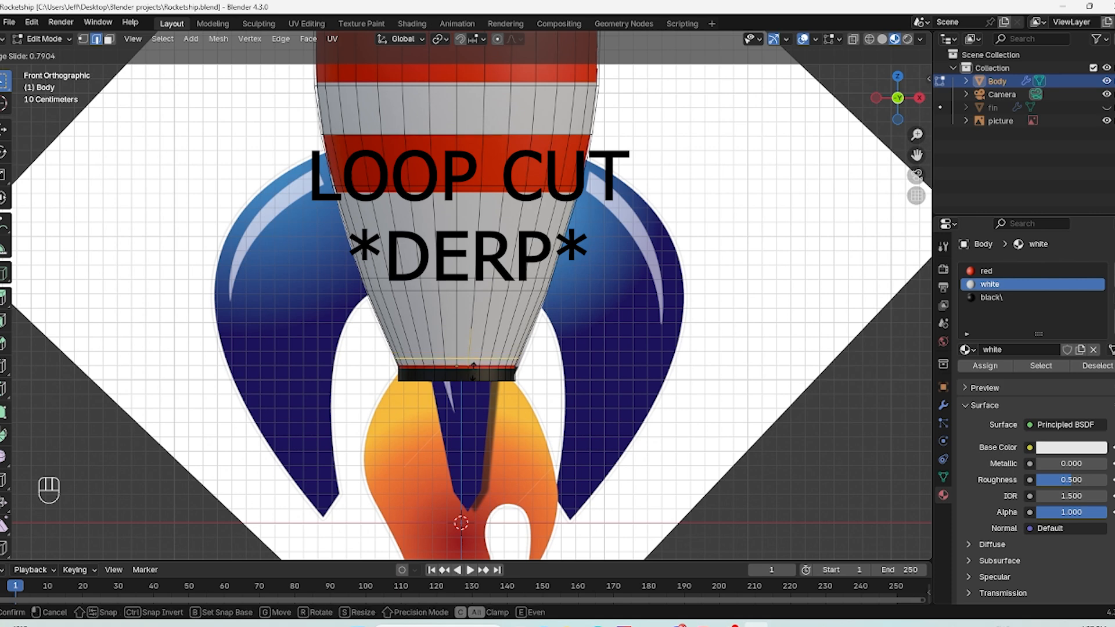
left_click(473, 395)
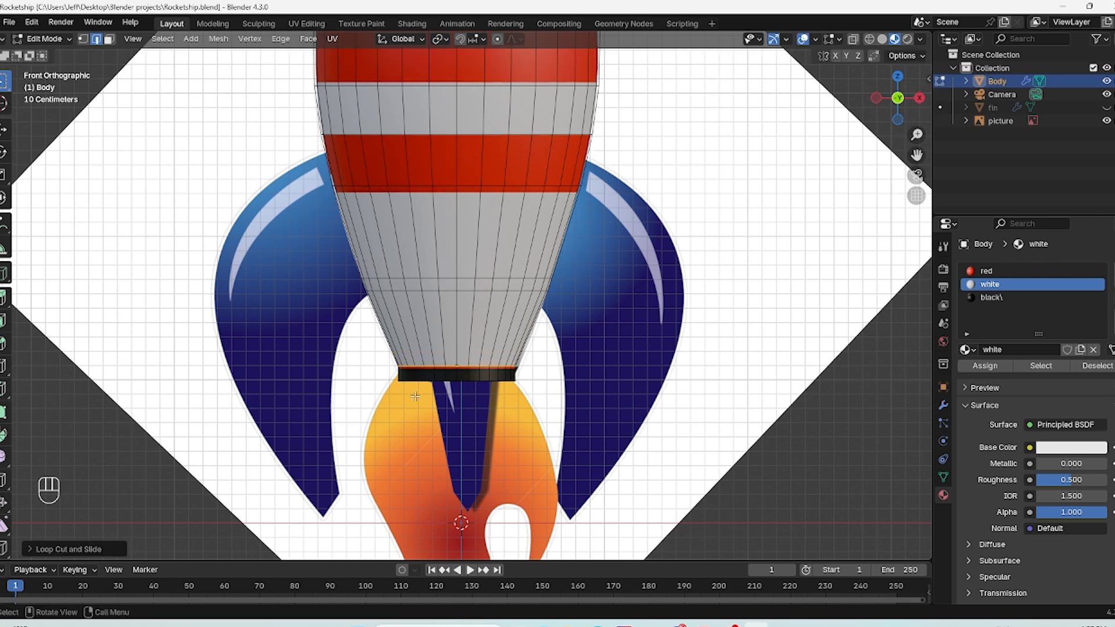
Step: Add a loop cut around the black rim, slide it up to the rim's upper edge, and inspect the base from below
scroll(461, 386, "up", 5)
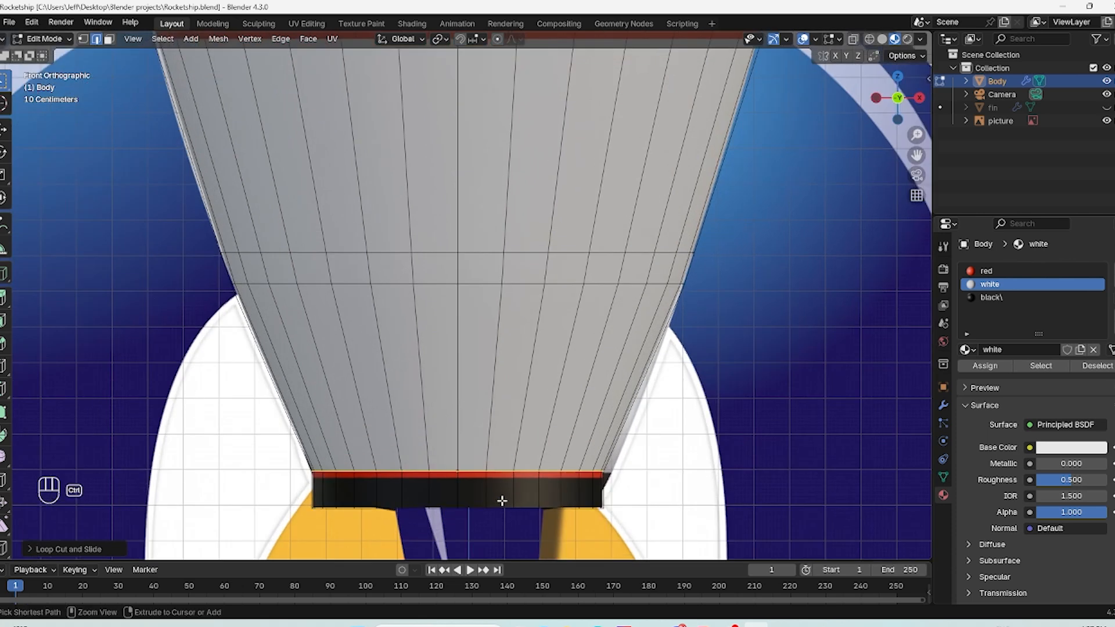
key("ctrl+r")
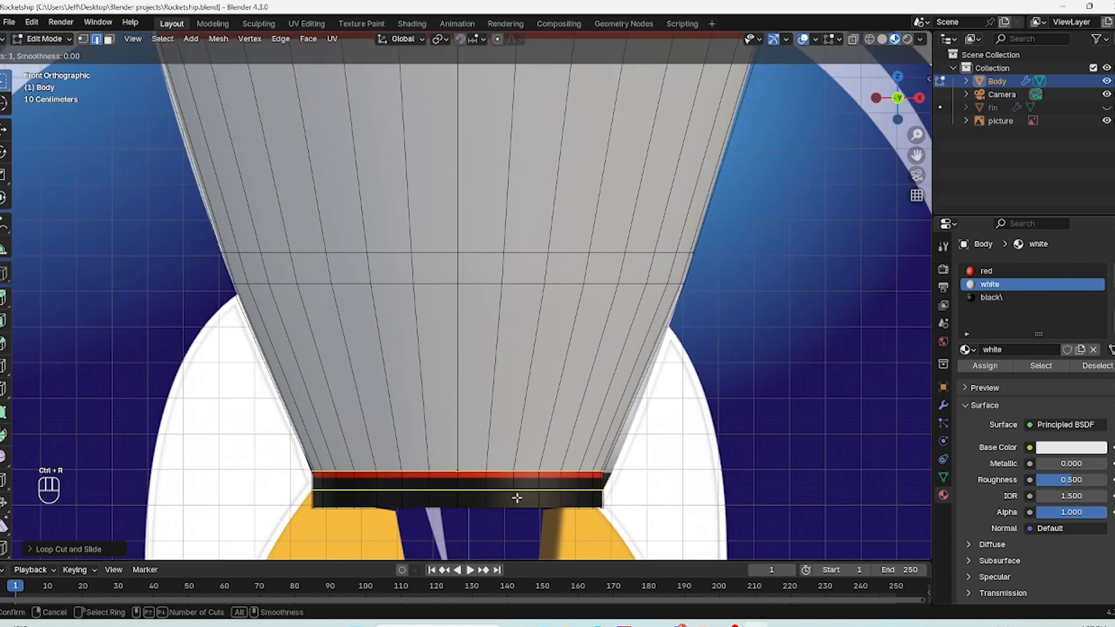
left_click(517, 497)
left_click(540, 449)
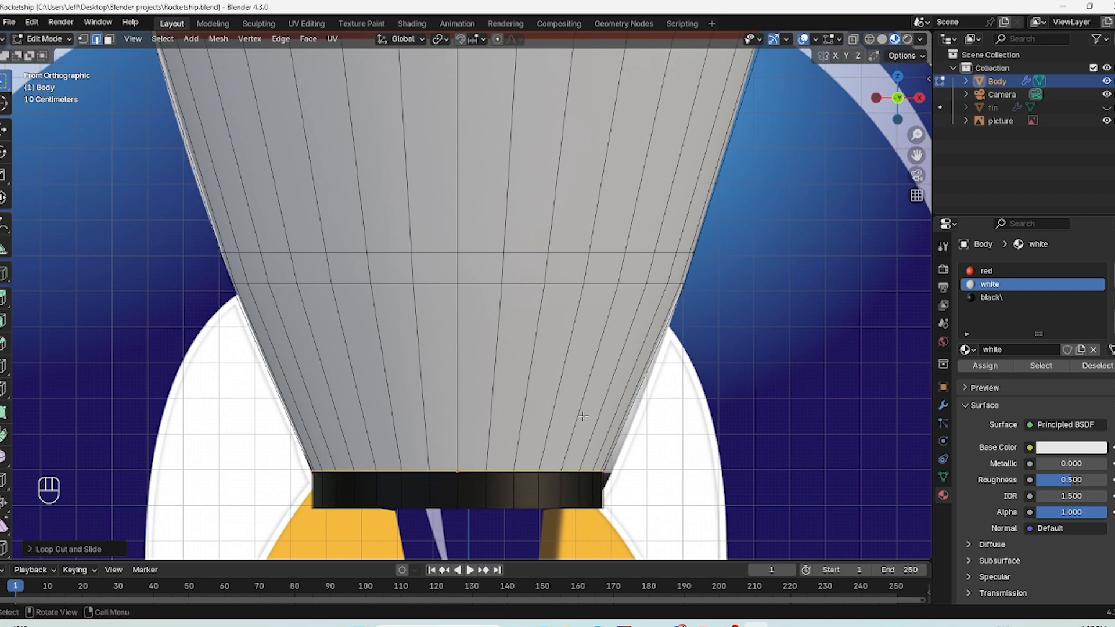
scroll(679, 412, "down", 3)
middle_click_drag(685, 428, 754, 395)
scroll(755, 395, "down", 2)
middle_click_drag(662, 398, 608, 397)
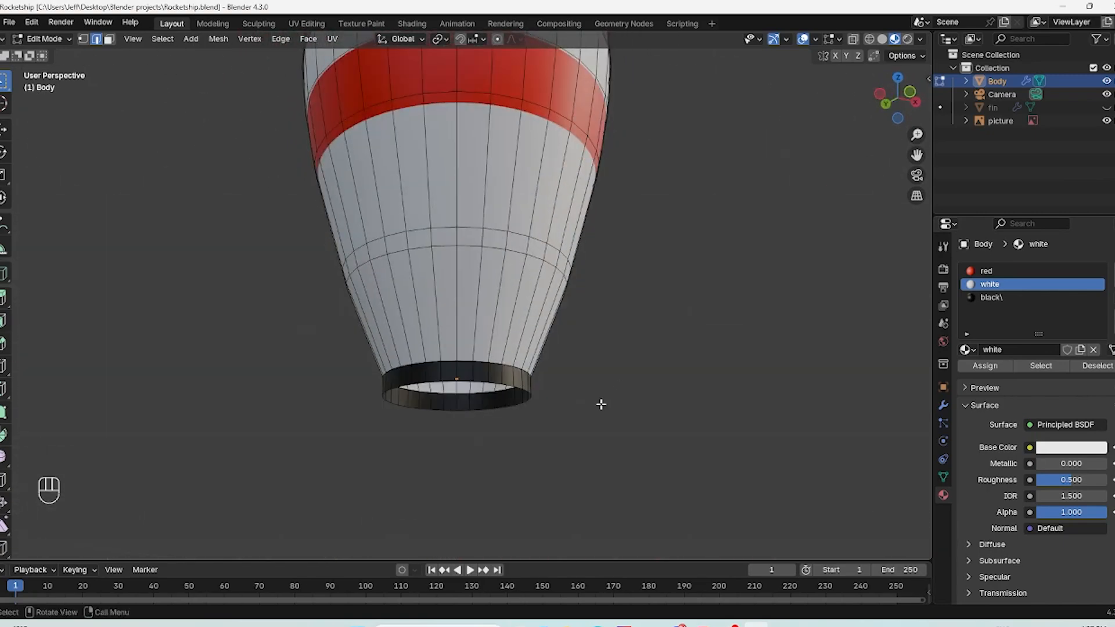
Step: Unhide the fin object, and hide the reference picture in Object Mode from the front view
key("KP_1")
scroll(590, 401, "down", 4)
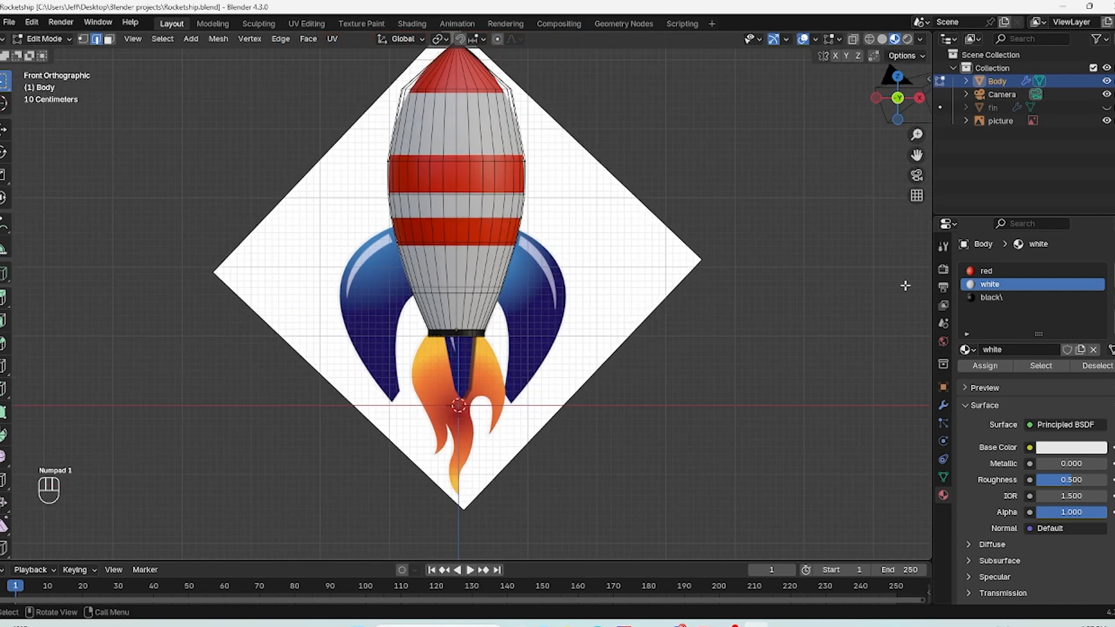
left_click(1106, 109)
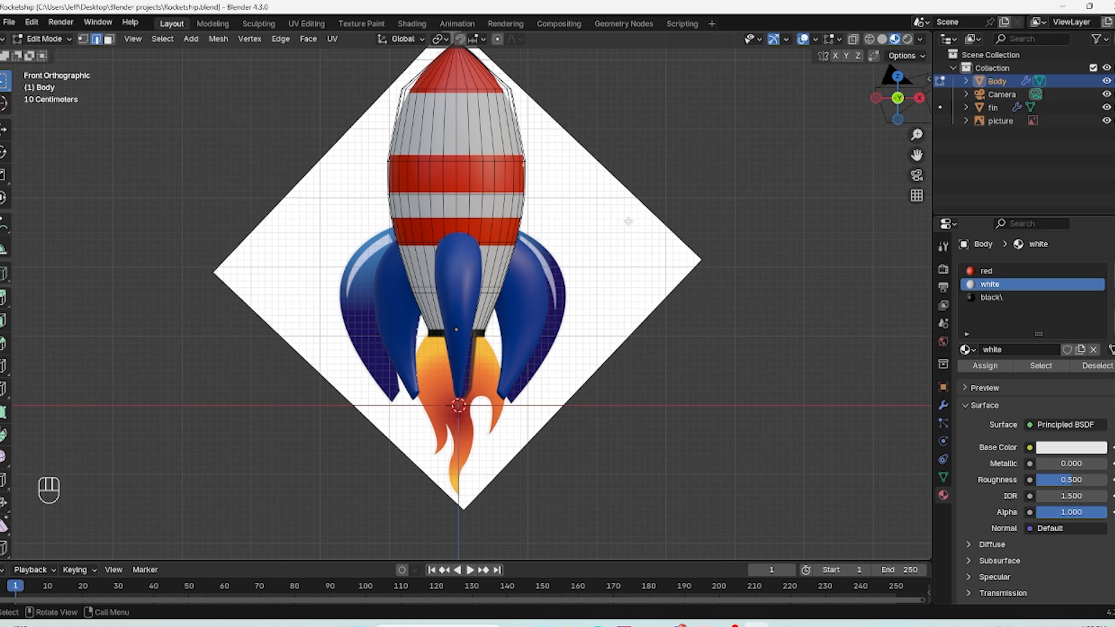
key("Tab")
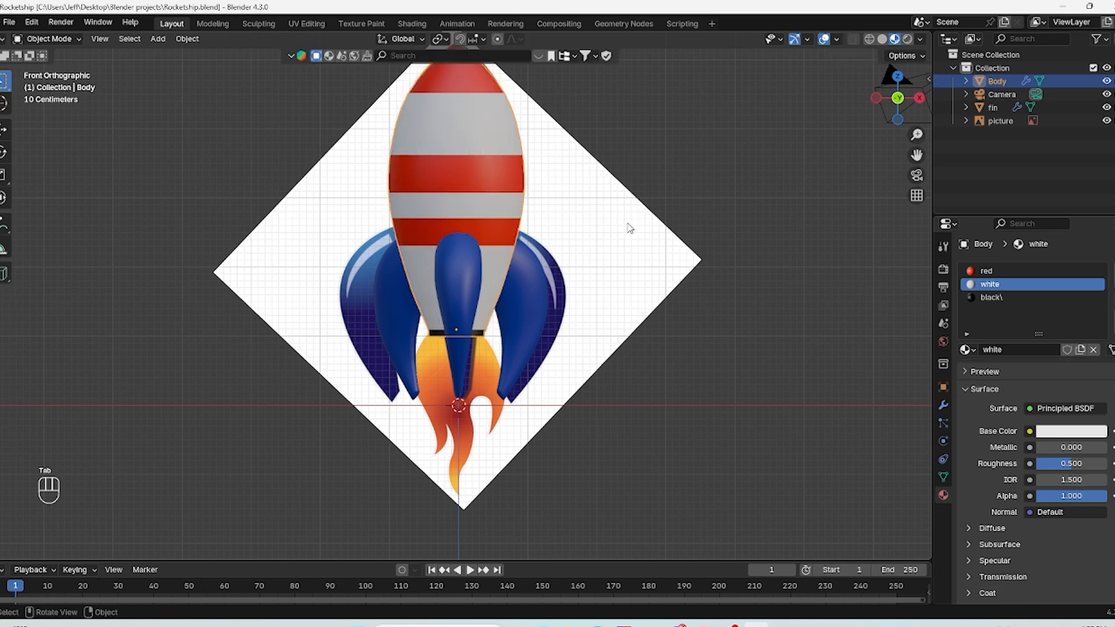
left_click(628, 224)
key("h")
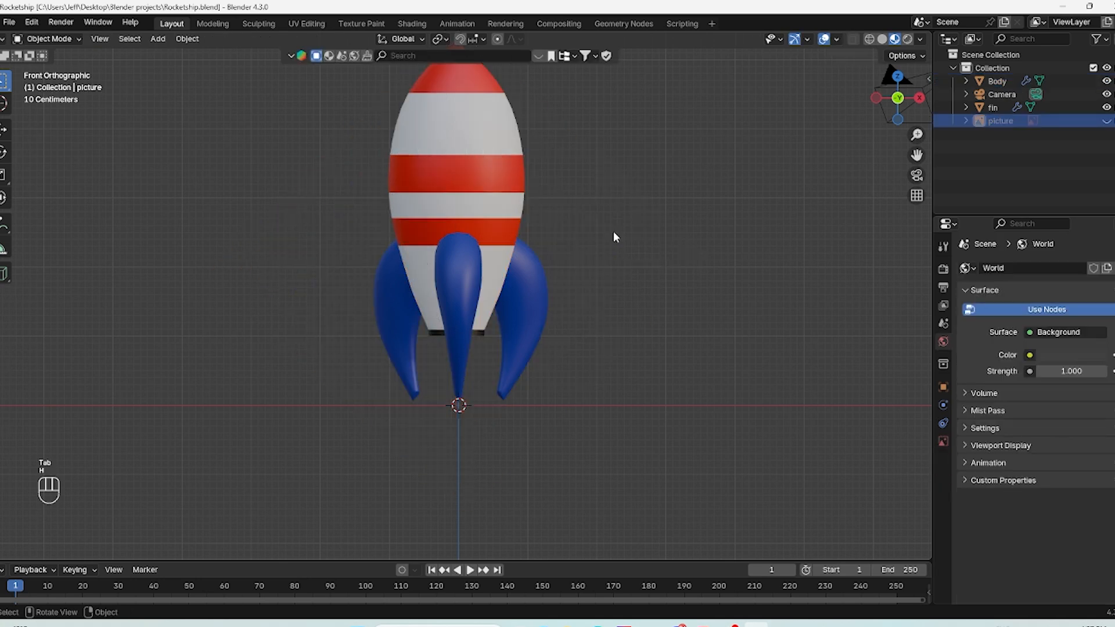
Step: Join the blue fin object into the striped body so the whole rocket is one object named Body
mouse_move(686, 241)
middle_mouse_down()
mouse_move(560, 323)
mouse_move(594, 237)
mouse_move(689, 221)
middle_mouse_up()
middle_click_drag(800, 224, 580, 335)
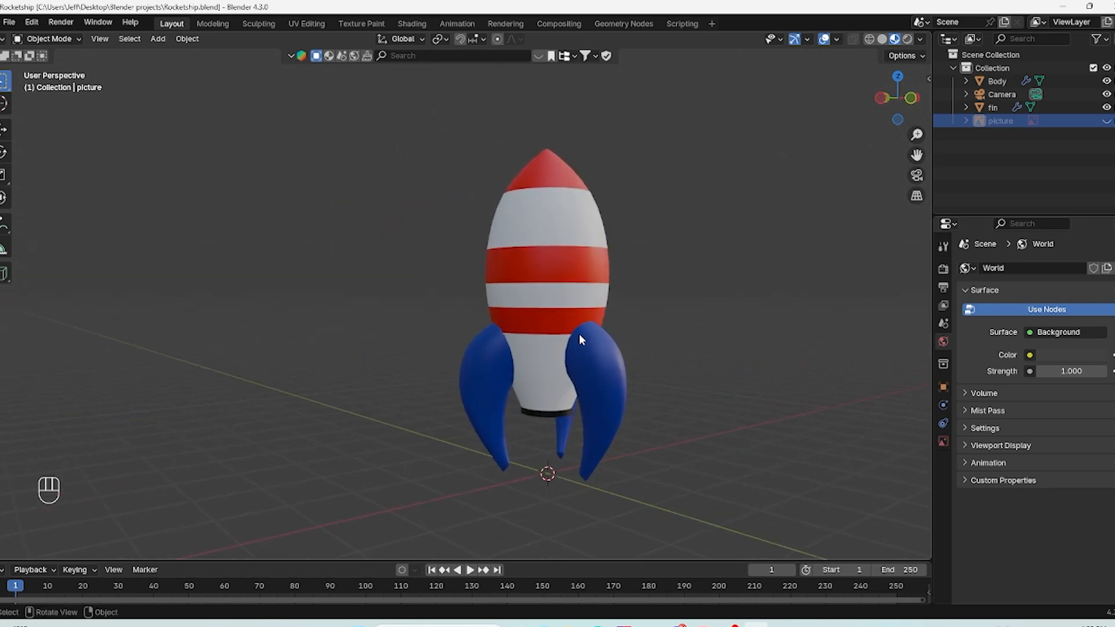
left_click(577, 335)
left_click(565, 326)
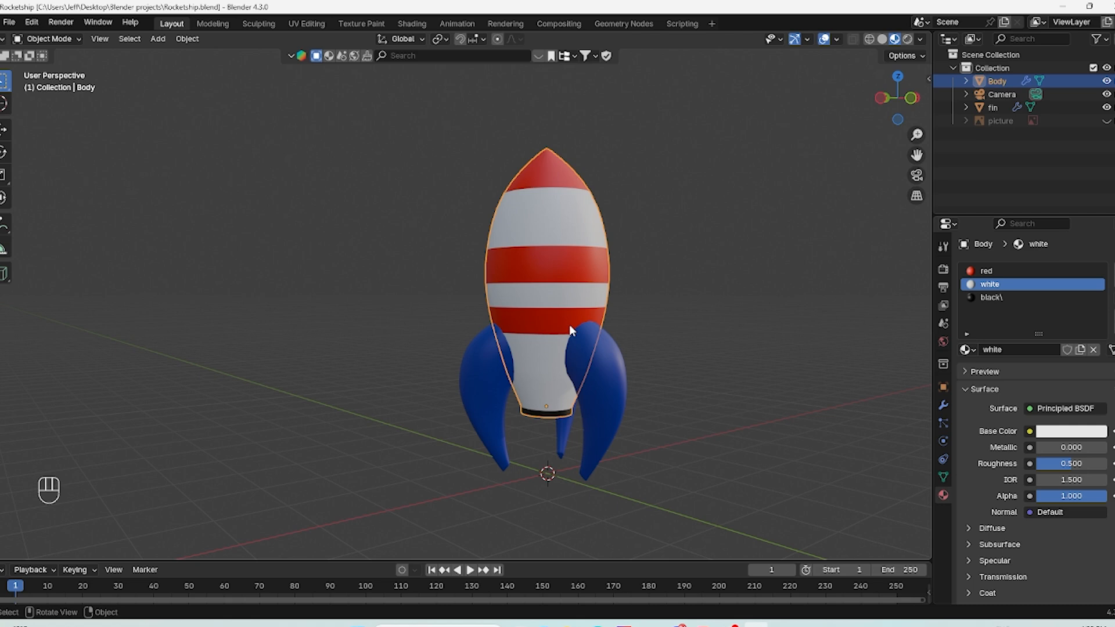
left_click(619, 396)
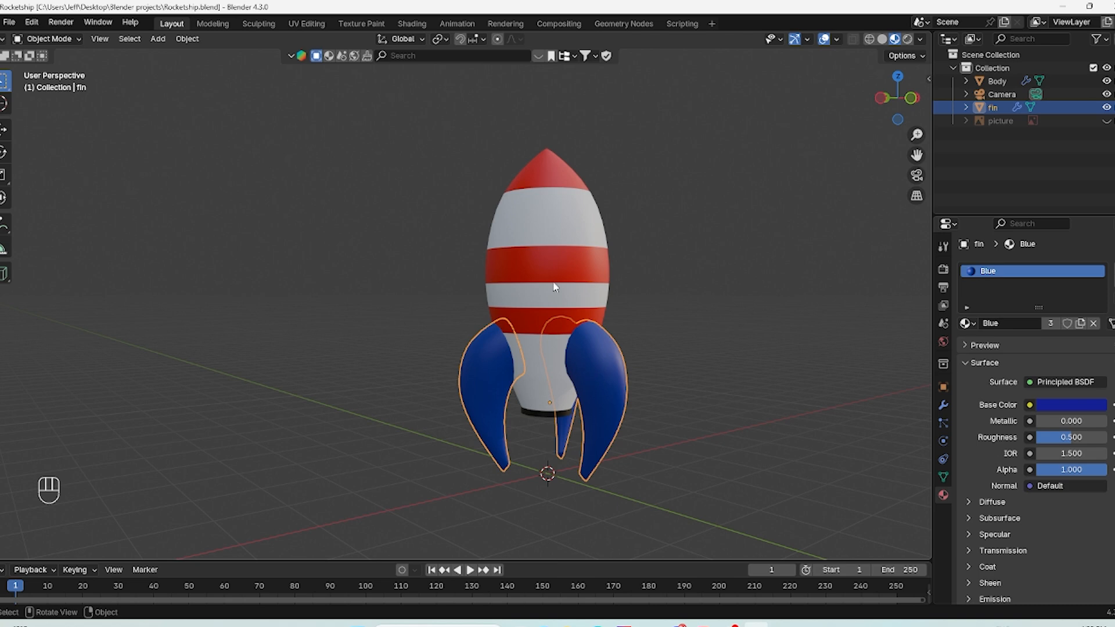
left_click(550, 265)
left_click(613, 387)
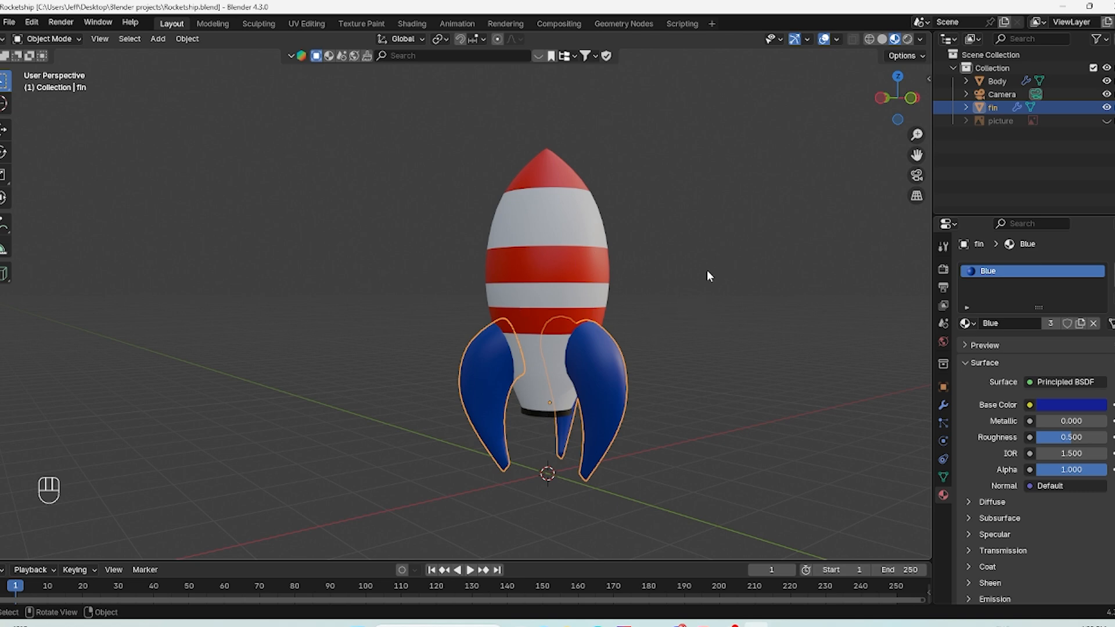
left_click(585, 262, "ctrl")
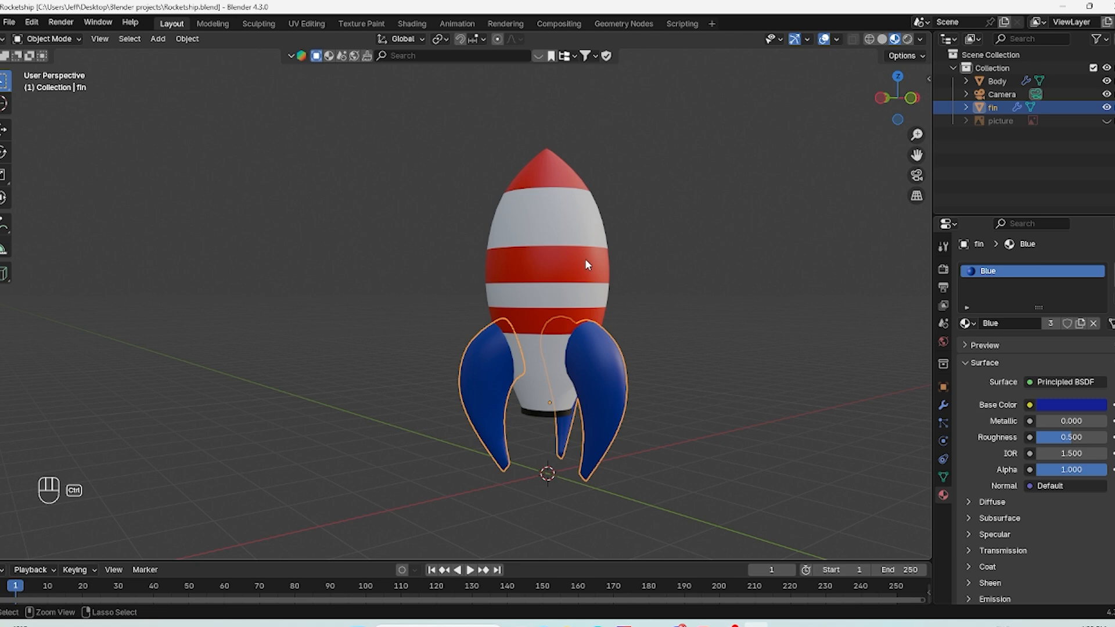
left_click(584, 256, "ctrl")
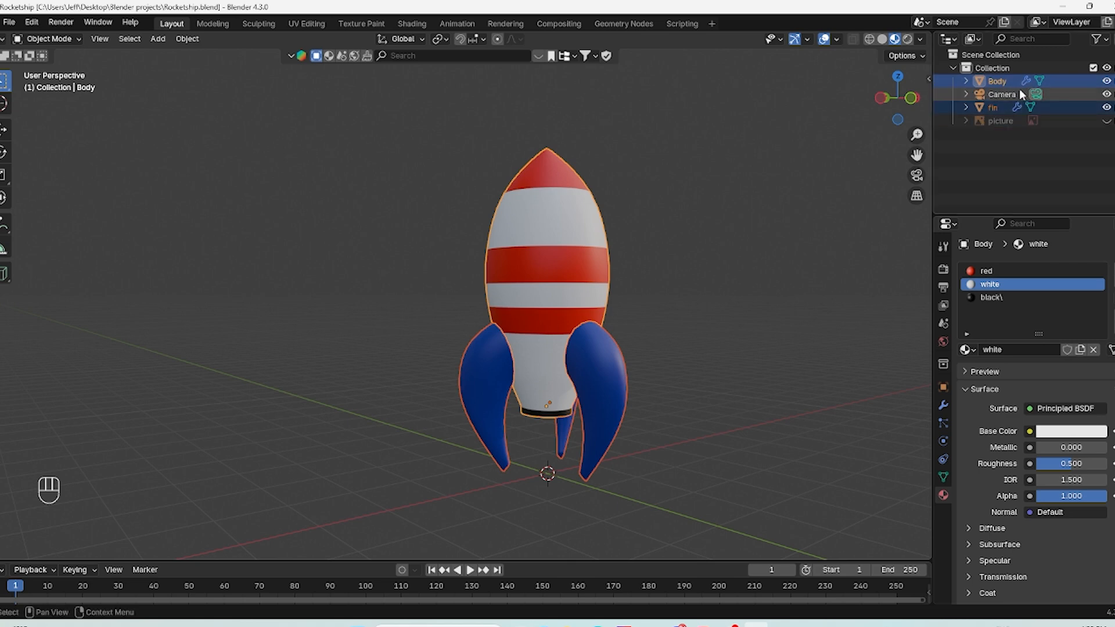
key("ctrl+j")
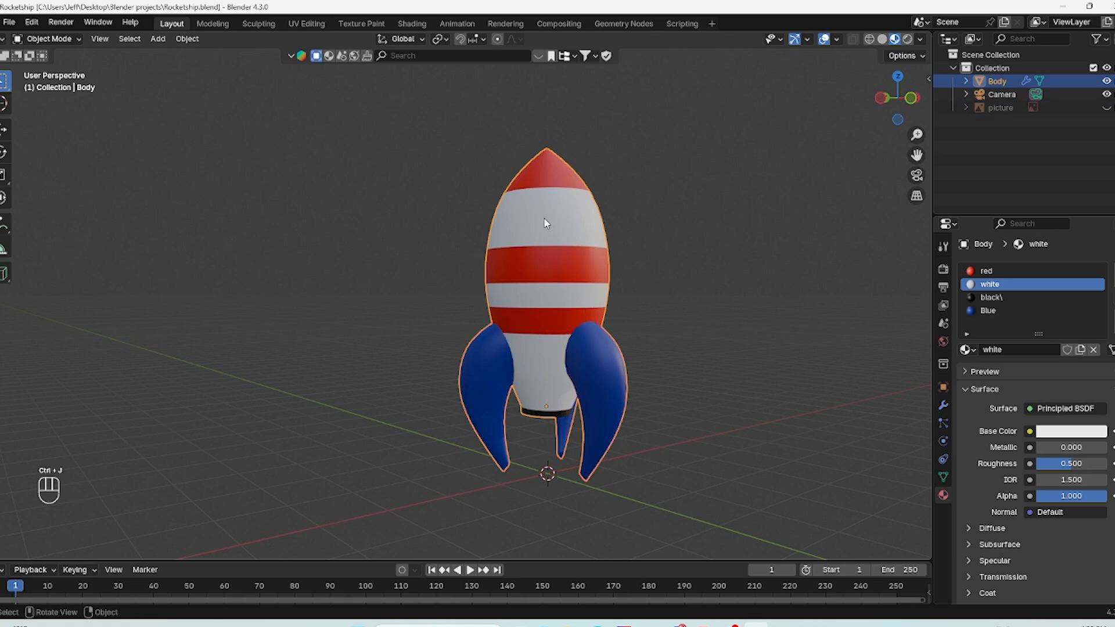
Step: Test moving and rotating the joined rocket as one object, cancelling both transforms
left_click(973, 83)
left_click(967, 82)
left_click(966, 81)
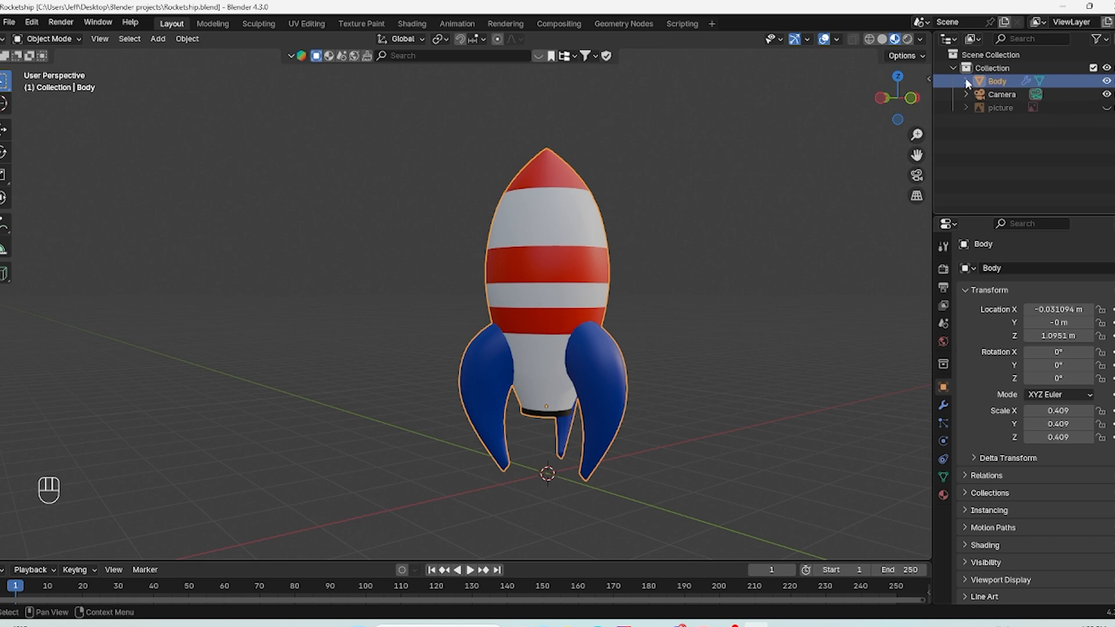
middle_click_drag(735, 227, 659, 240)
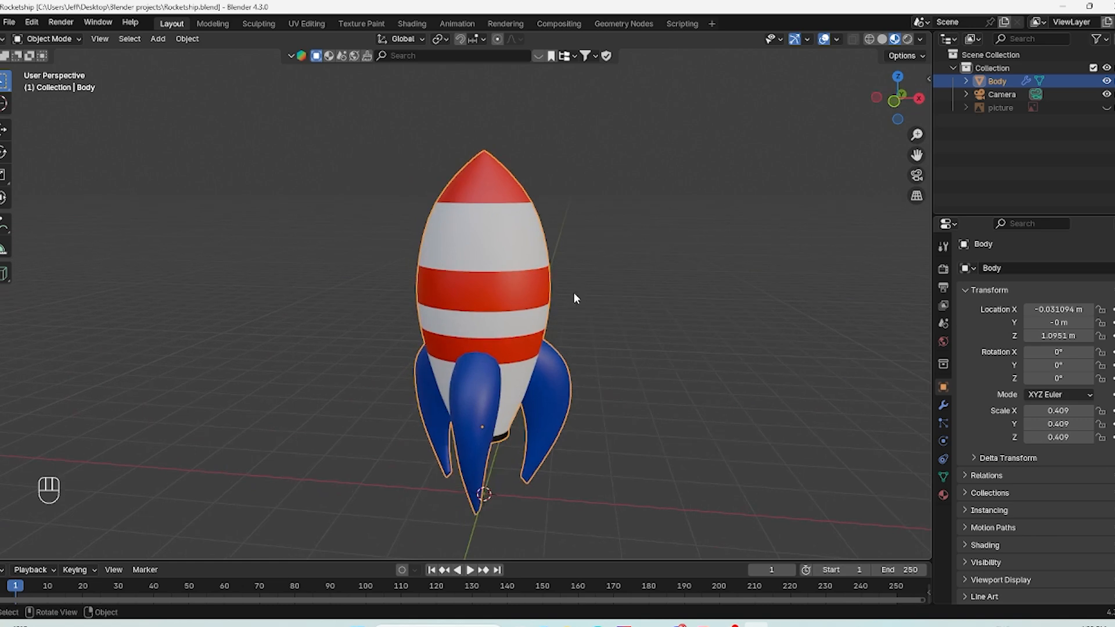
key("KP_Decimal")
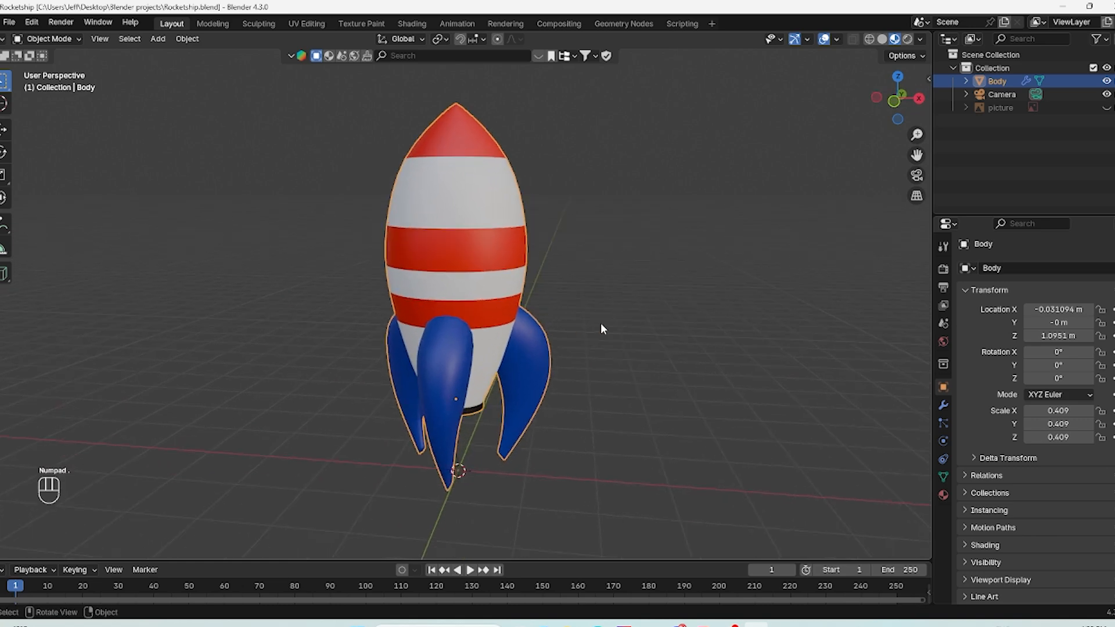
key("g")
right_click(779, 331)
key("r")
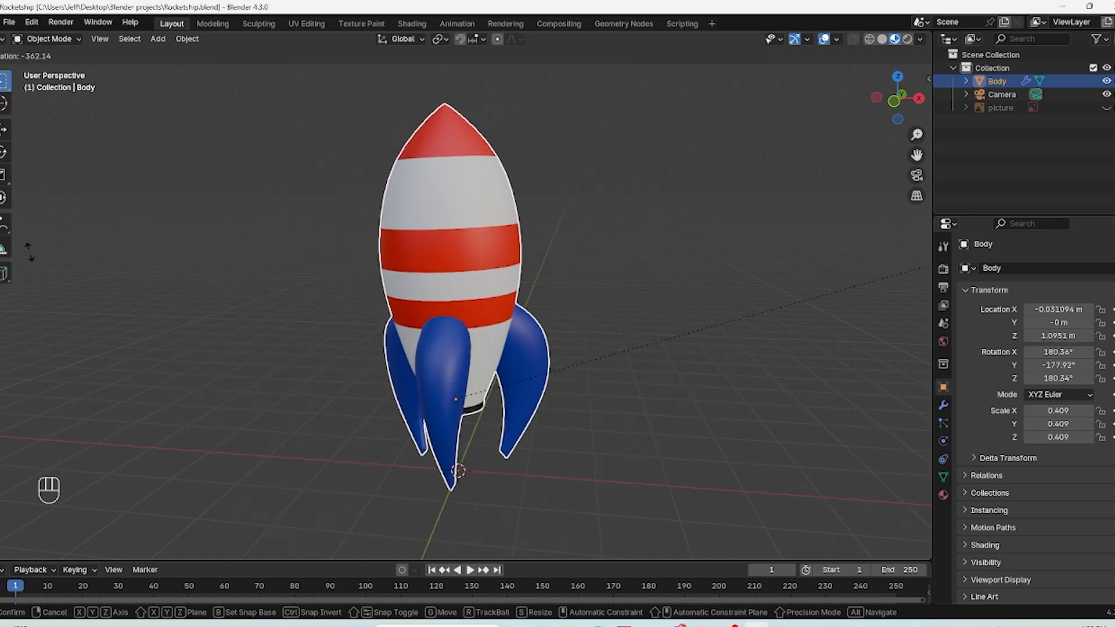
right_click(40, 293)
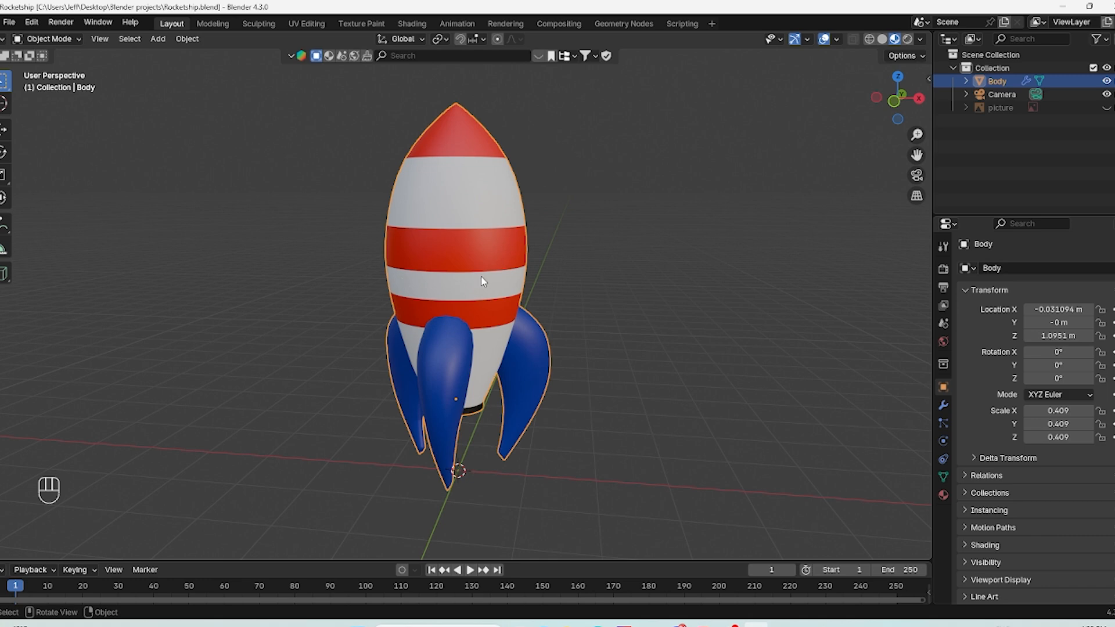
middle_click_drag(437, 323, 579, 325)
Step: Unhide the reference picture and view it from the front together with the selected rocket body
key("KP_1")
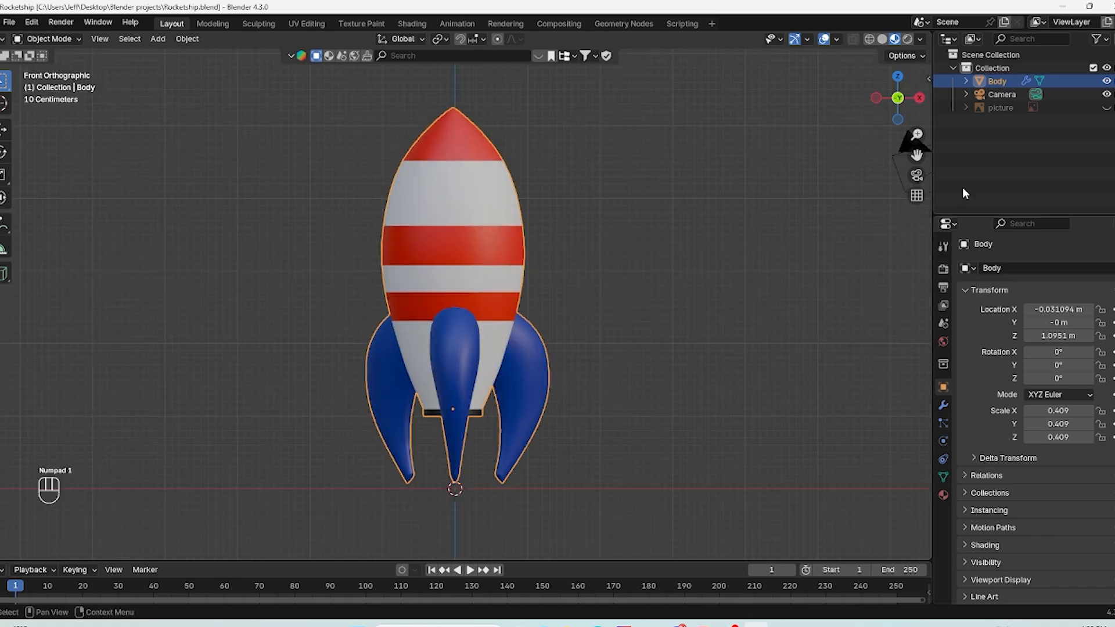
left_click(1107, 107)
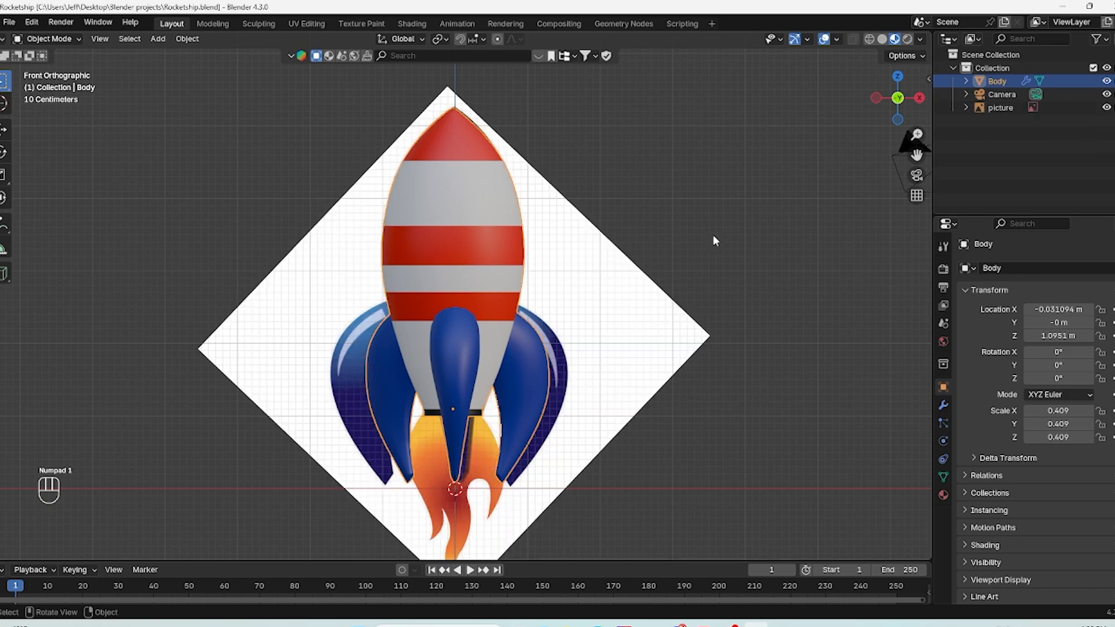
left_click(626, 317)
left_click(474, 241)
middle_click_drag(685, 228, 731, 242)
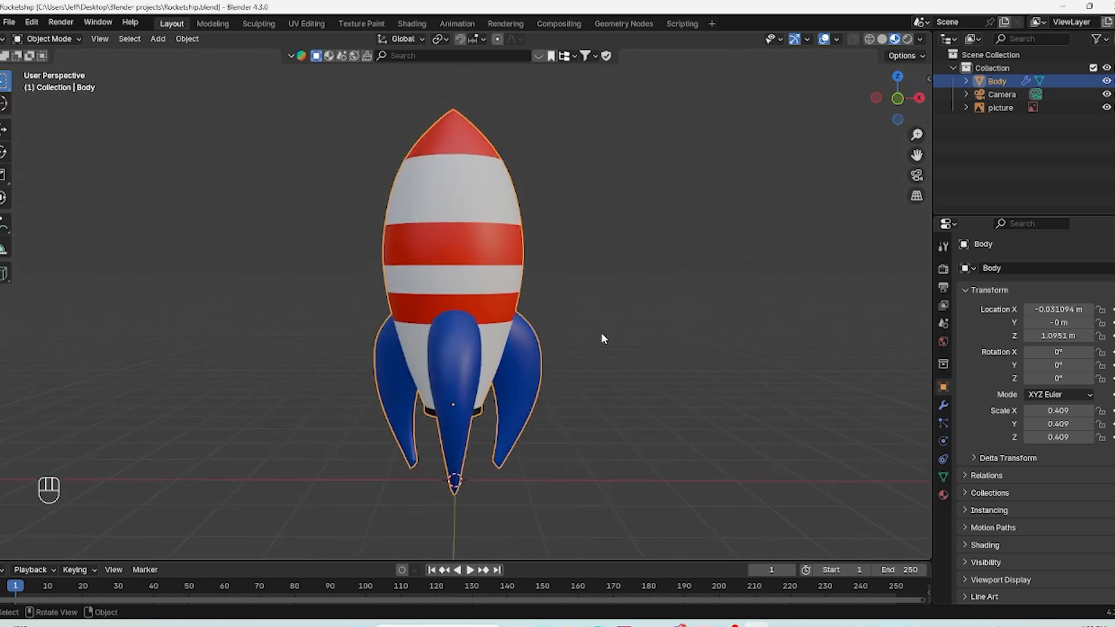
key("KP_1")
key("r")
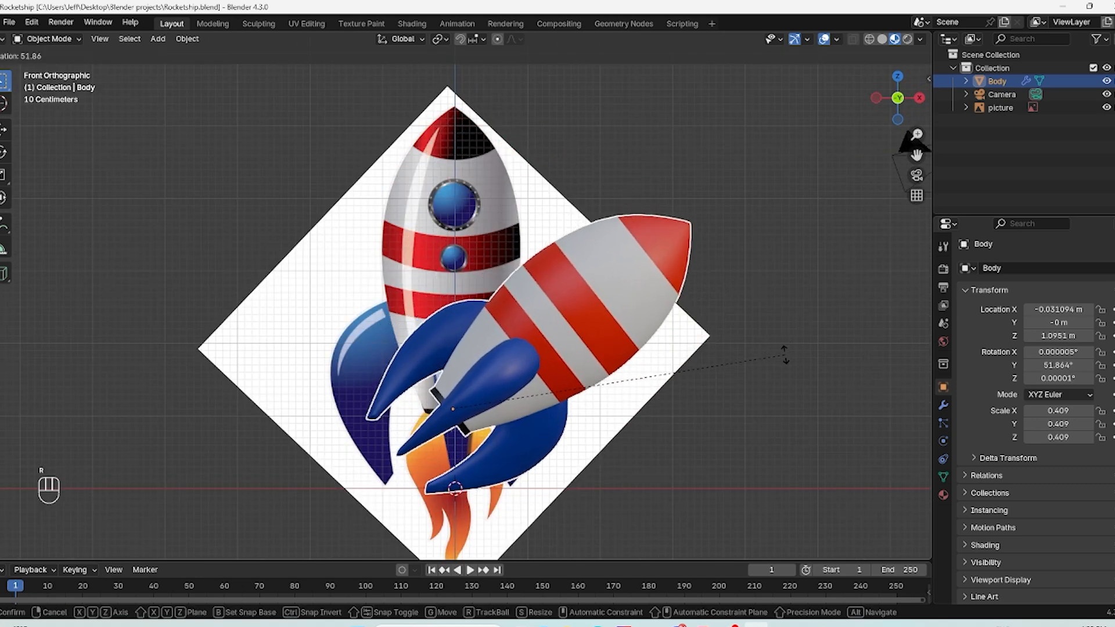
right_click(558, 224)
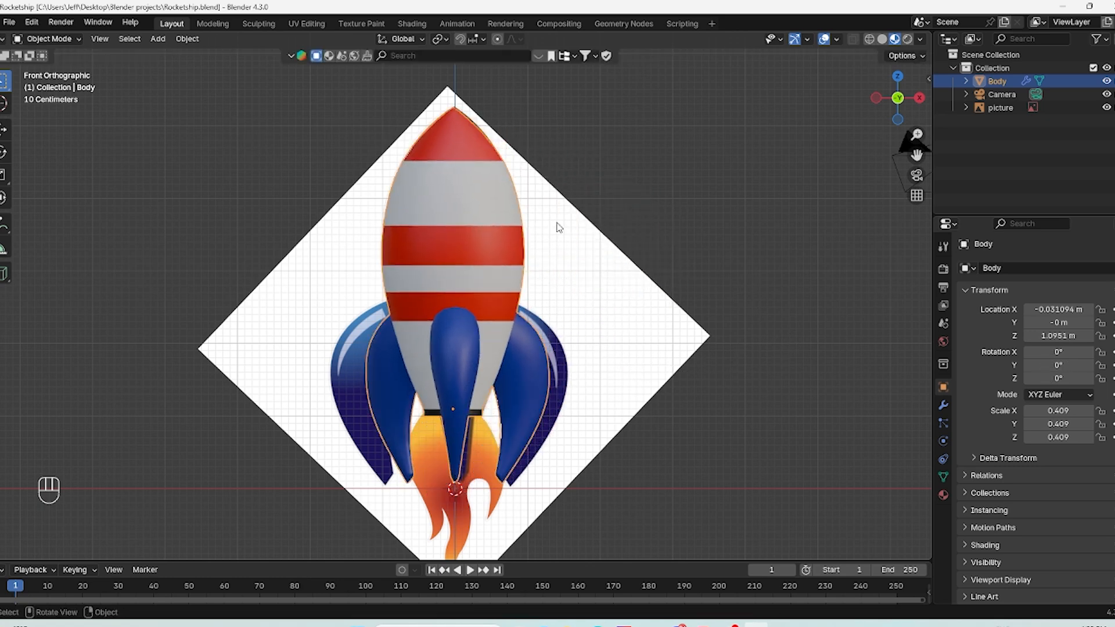
Step: Temporarily hide the rocket body and examine the two round windows in the reference picture
scroll(921, 165, "down", 1)
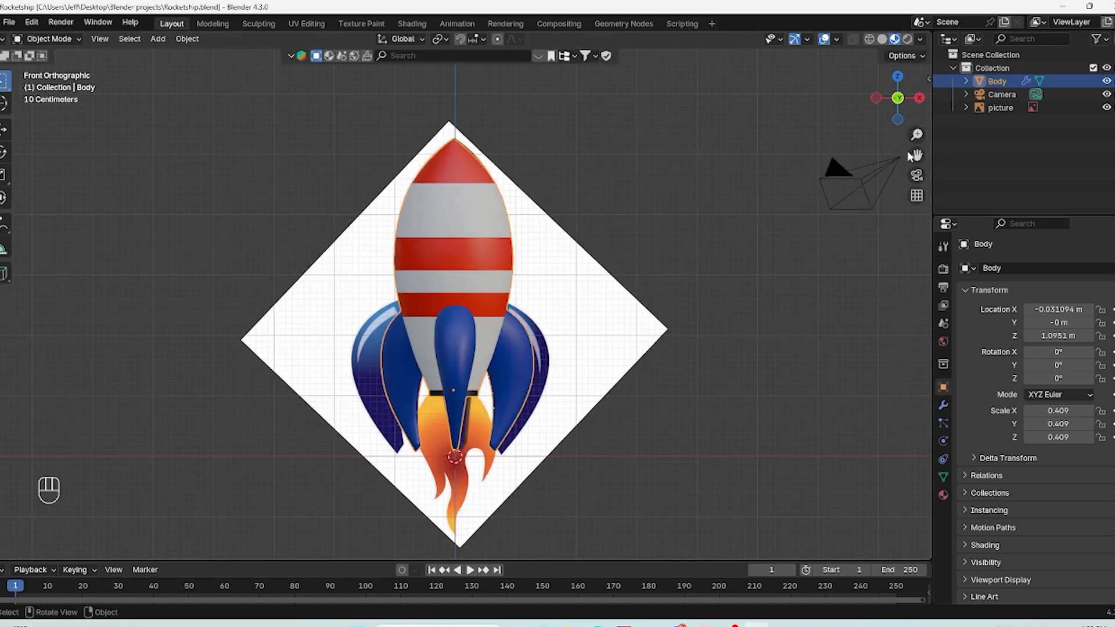
scroll(482, 82, "up", 5)
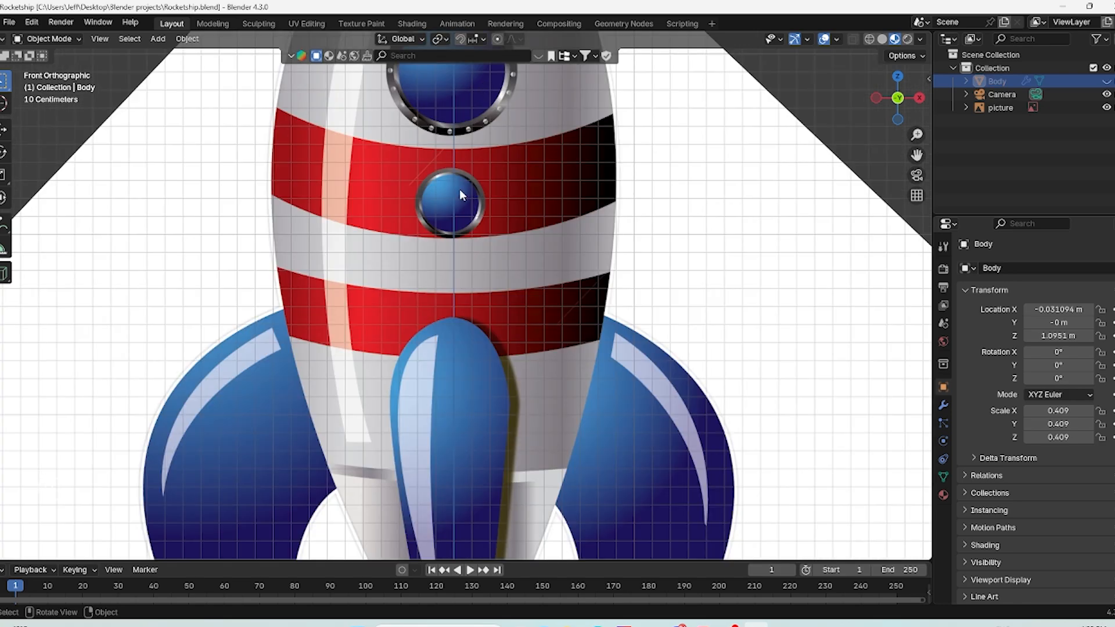
middle_click_drag(490, 197, 498, 326, "shift")
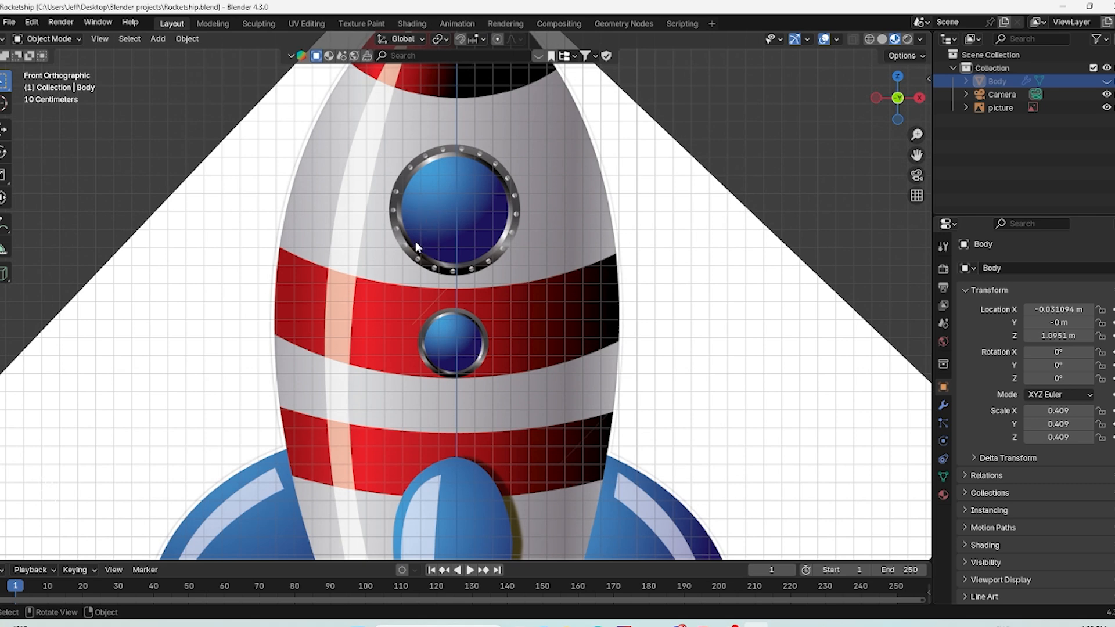
key("alt+h")
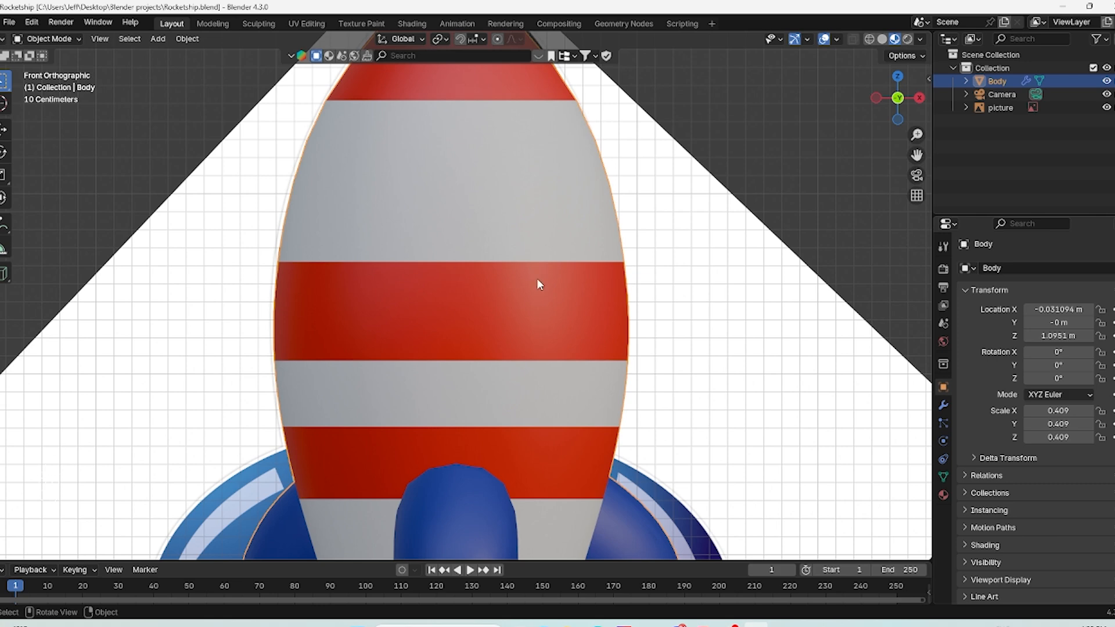
Step: Set the viewport shading to Wireframe so the reference picture shows through the rocket body
scroll(528, 291, "down", 2)
left_click(762, 229)
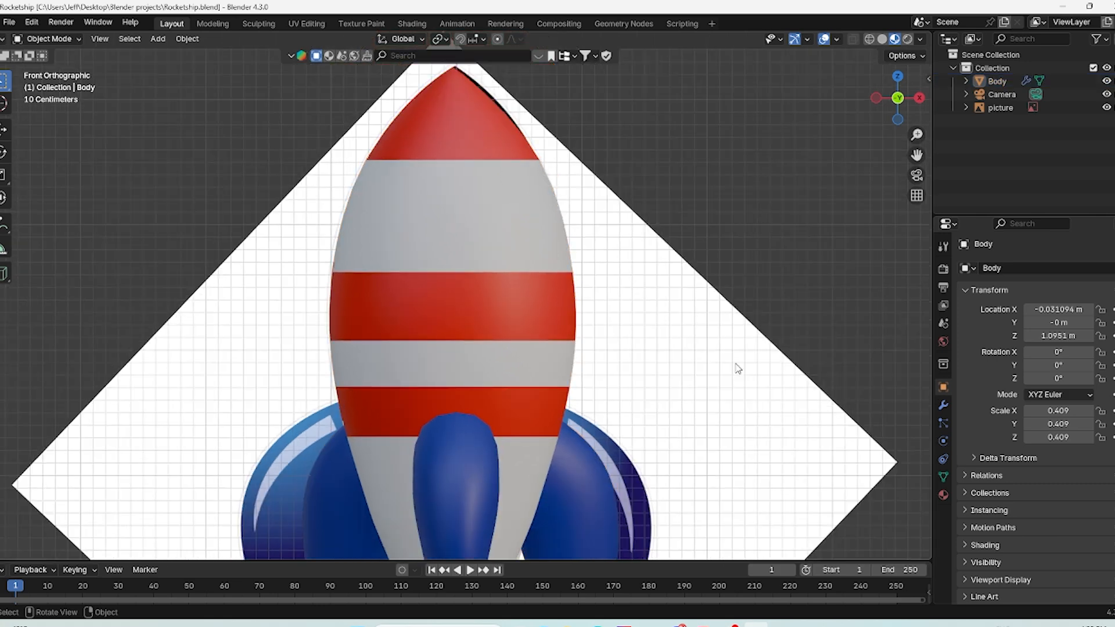
key("z")
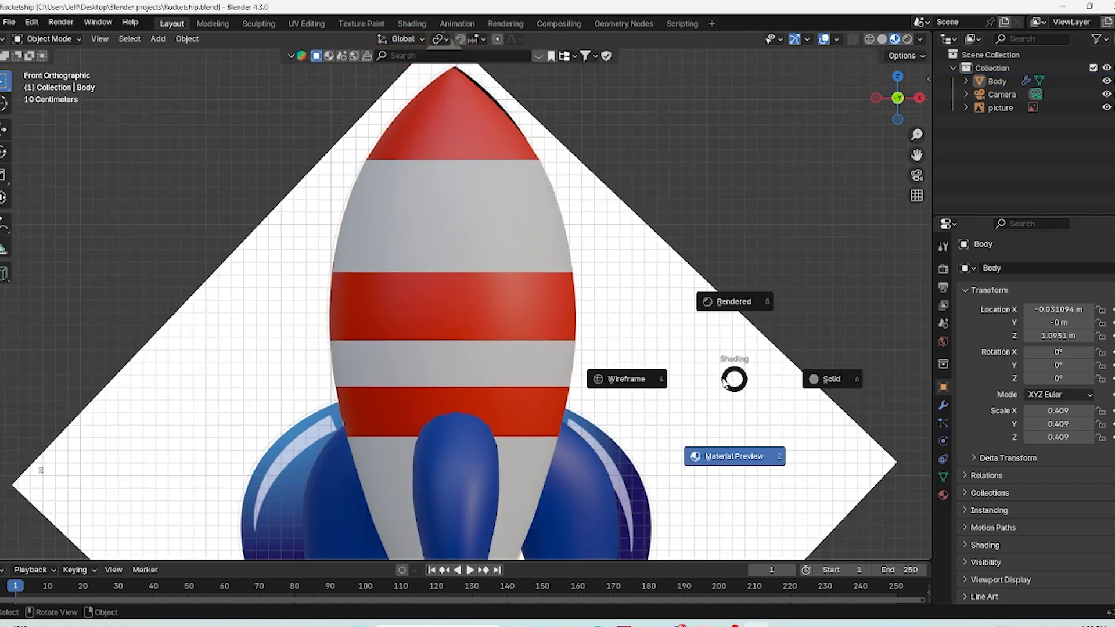
left_click(627, 379)
left_click(628, 297)
scroll(691, 216, "down", 3)
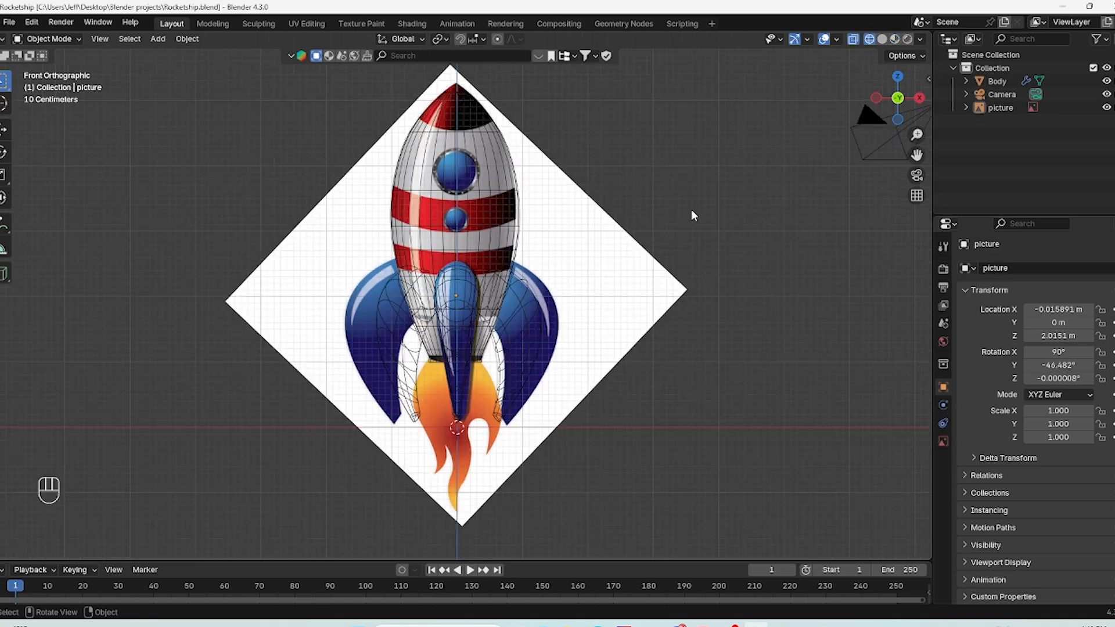
Step: Add a mesh circle and rotate it 90° around the X axis so that it faces the front view
left_click(631, 219)
left_click(643, 230)
key("shift+a")
mouse_move(548, 302)
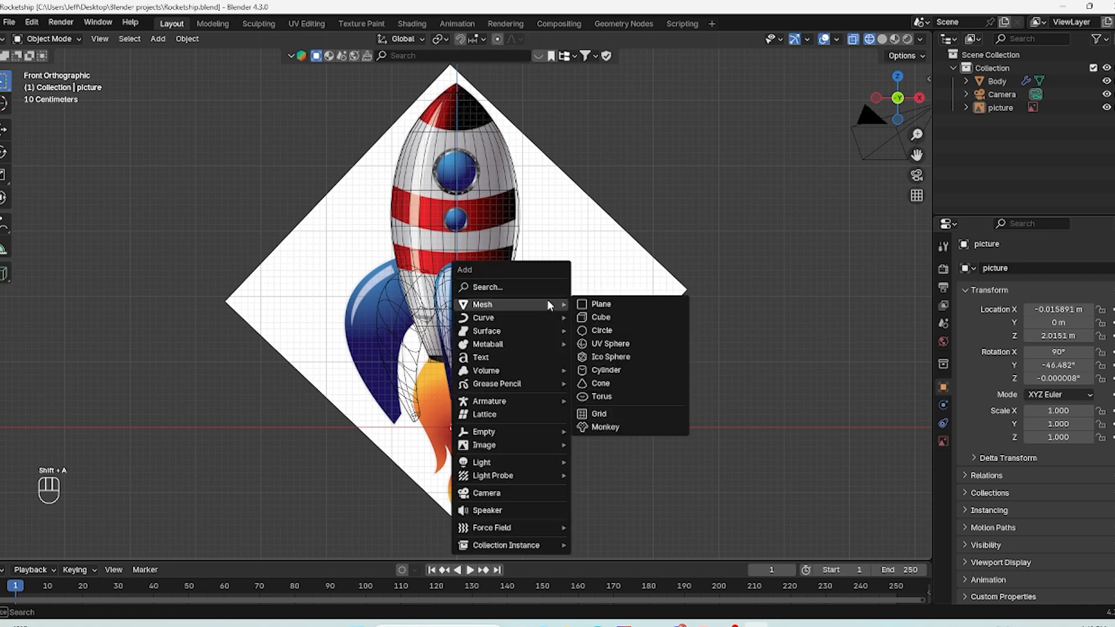
left_click(644, 335)
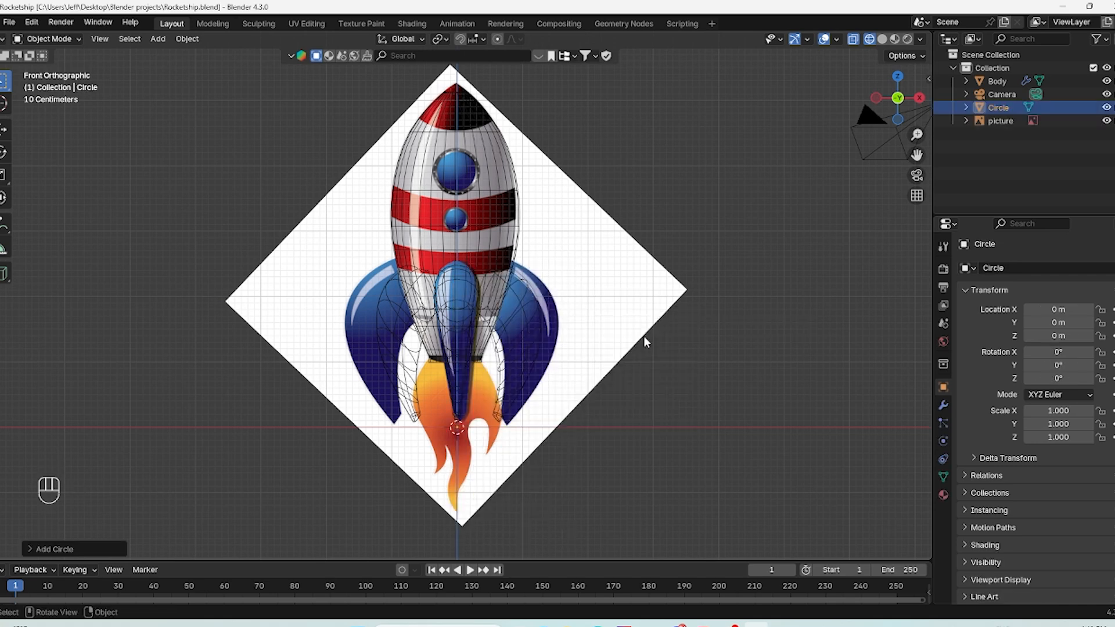
key("r")
key("x")
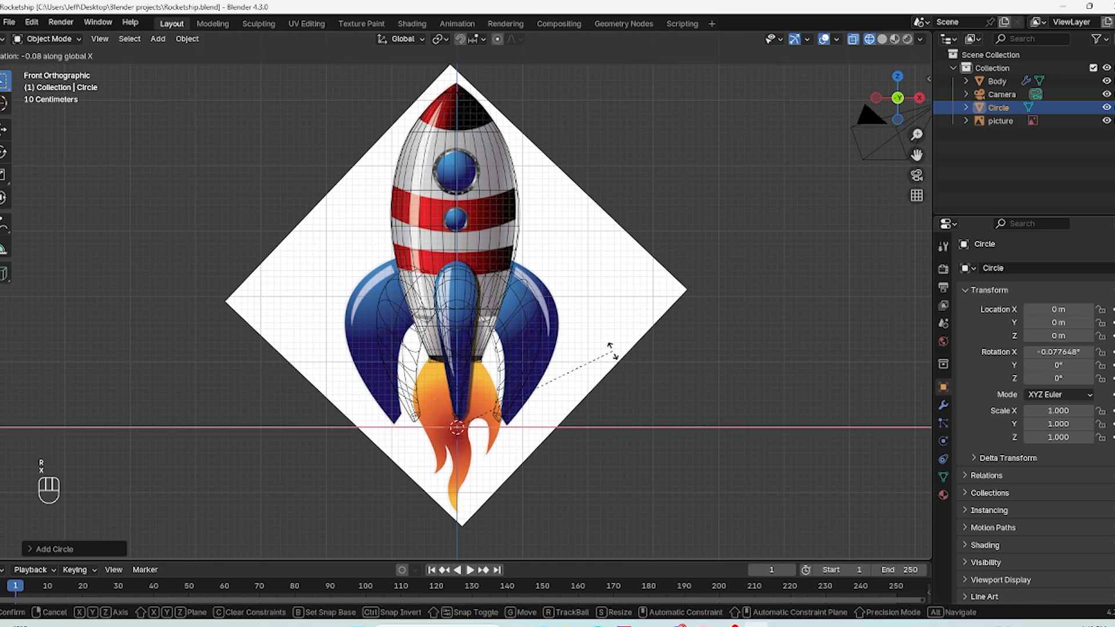
type("90")
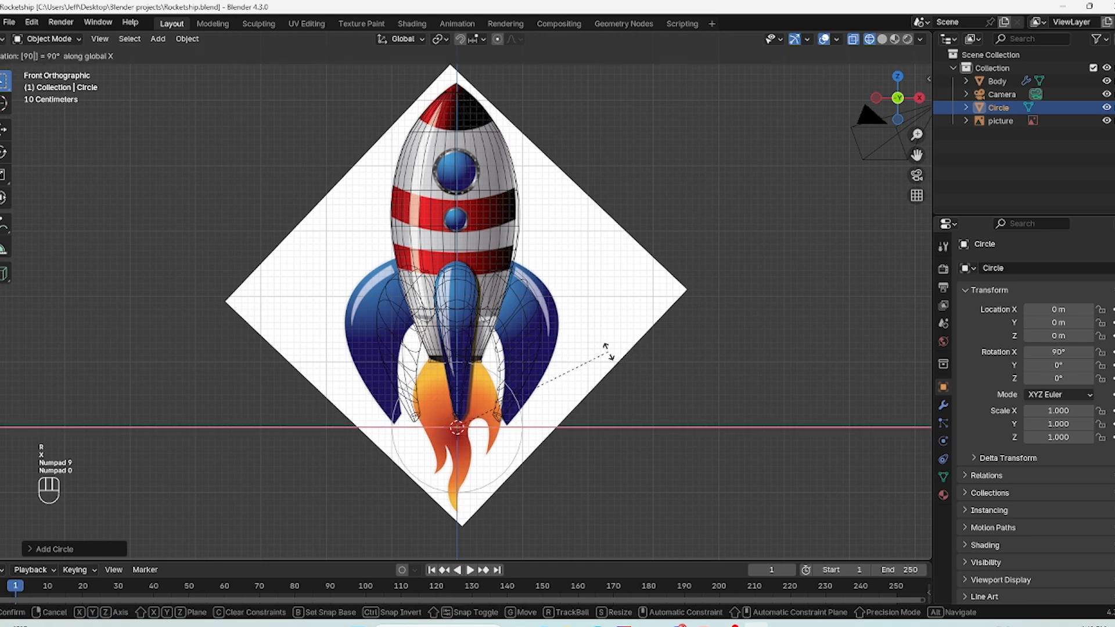
key("Return")
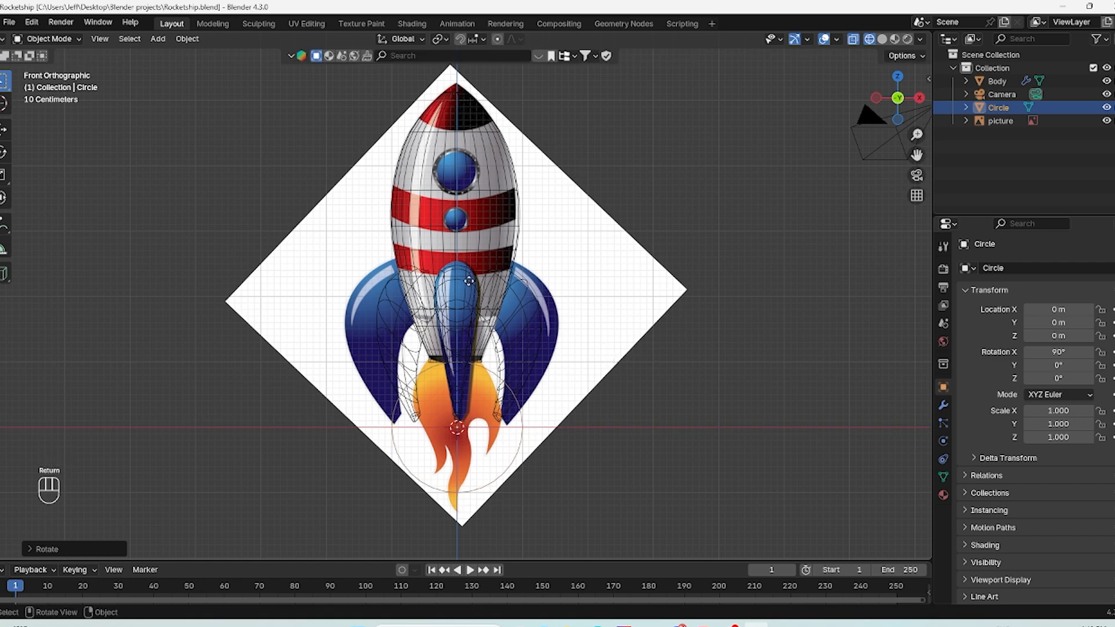
Step: Move the circle up along Z to about 3.95 m, over the picture's large round window, and frame it
key("g")
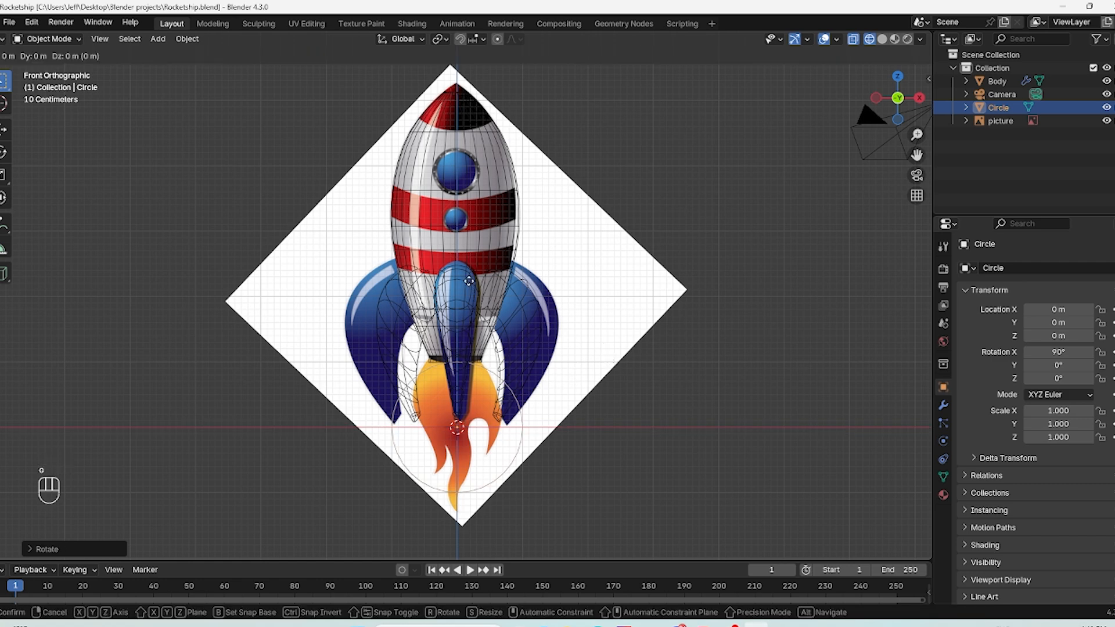
key("z")
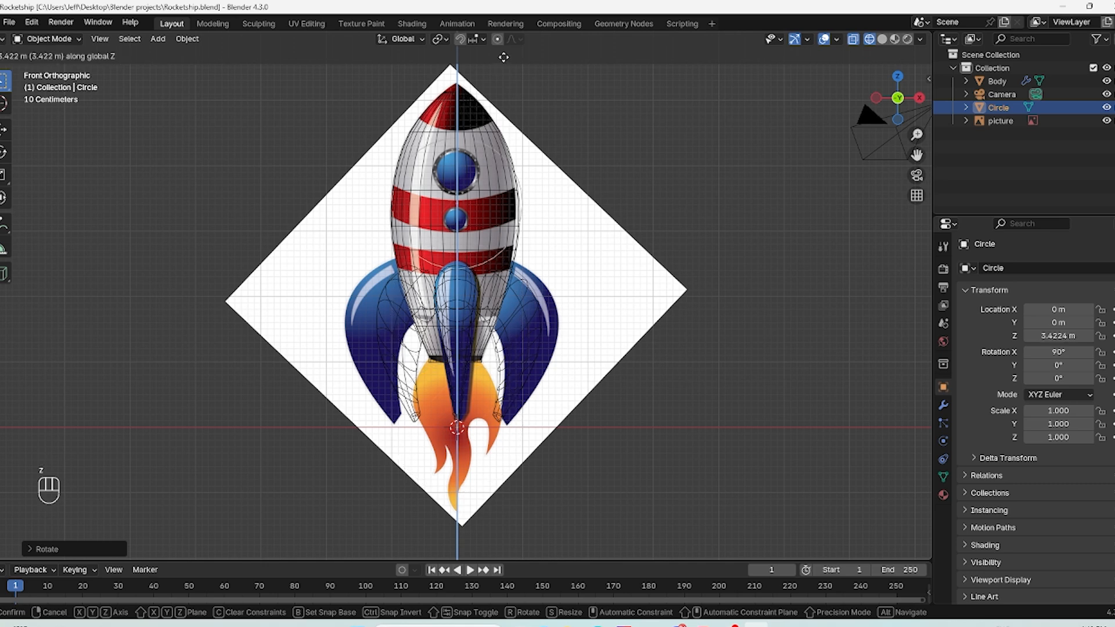
left_click(509, 553)
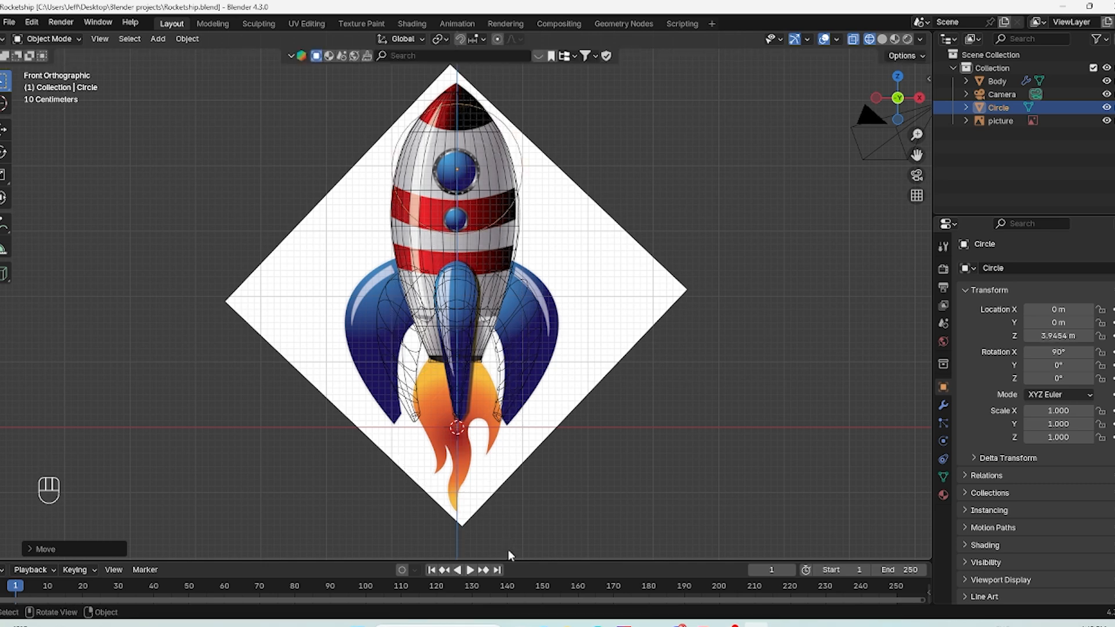
key("KP_Decimal")
key("KP_Decimal")
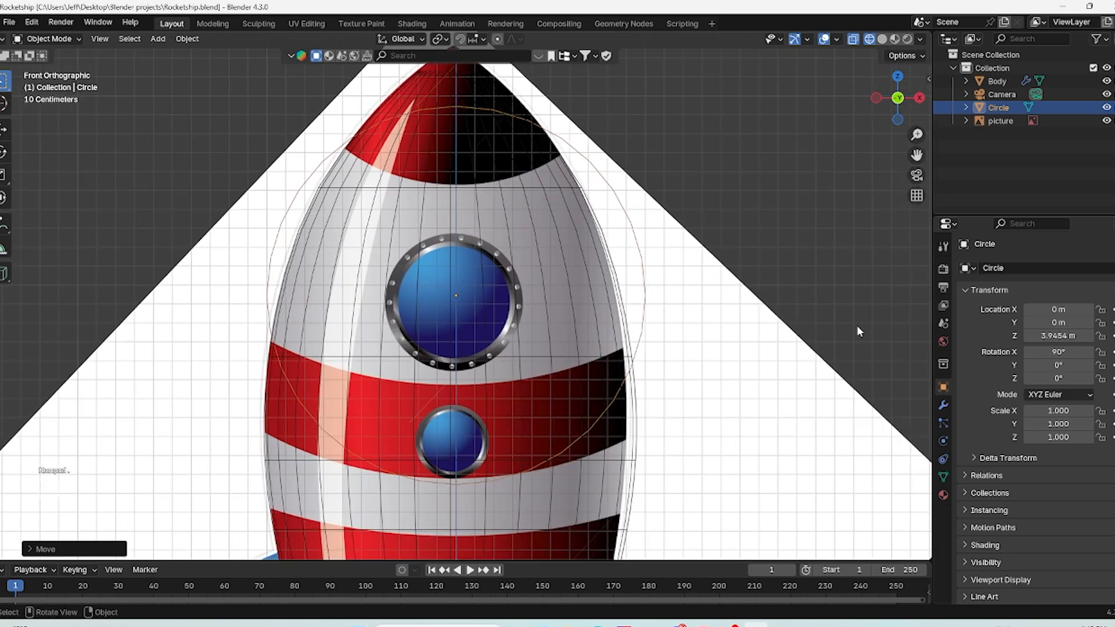
Step: Scale the circle to about 0.366 and lower it to Z of about 3.914 m, matching the large window's outer rim
key("s")
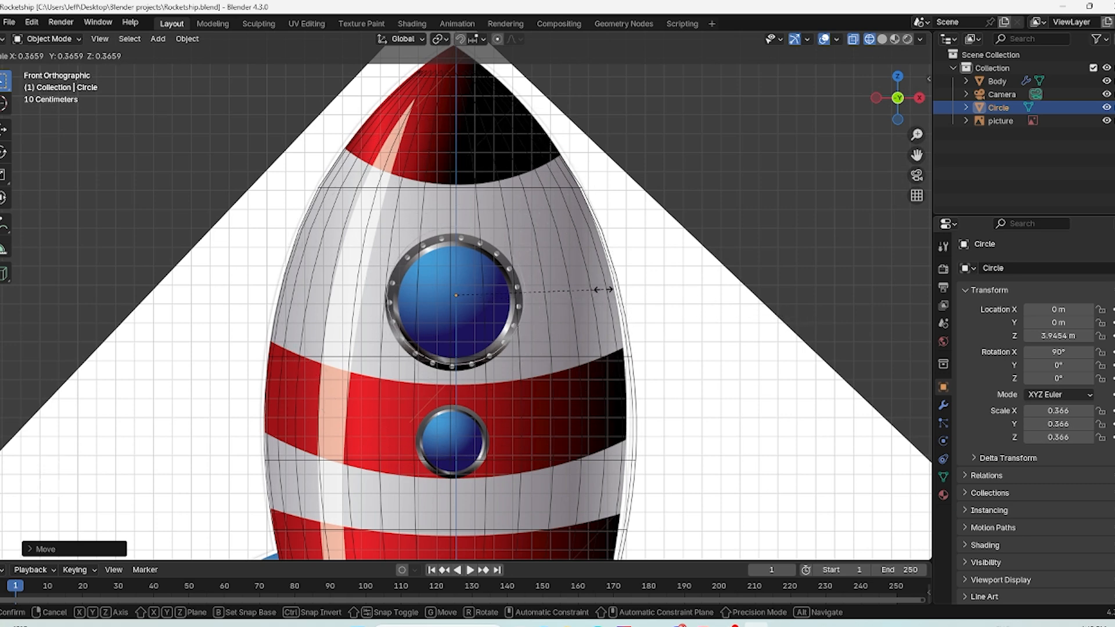
left_click(599, 293)
key("g")
key("z")
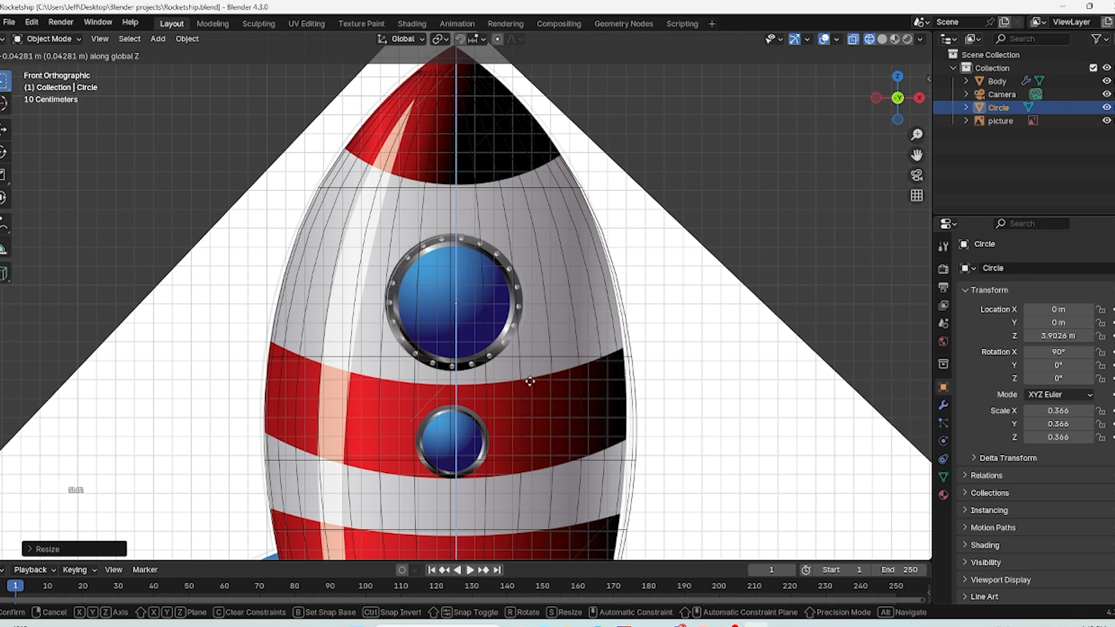
left_click(490, 357)
scroll(558, 322, "up", 4)
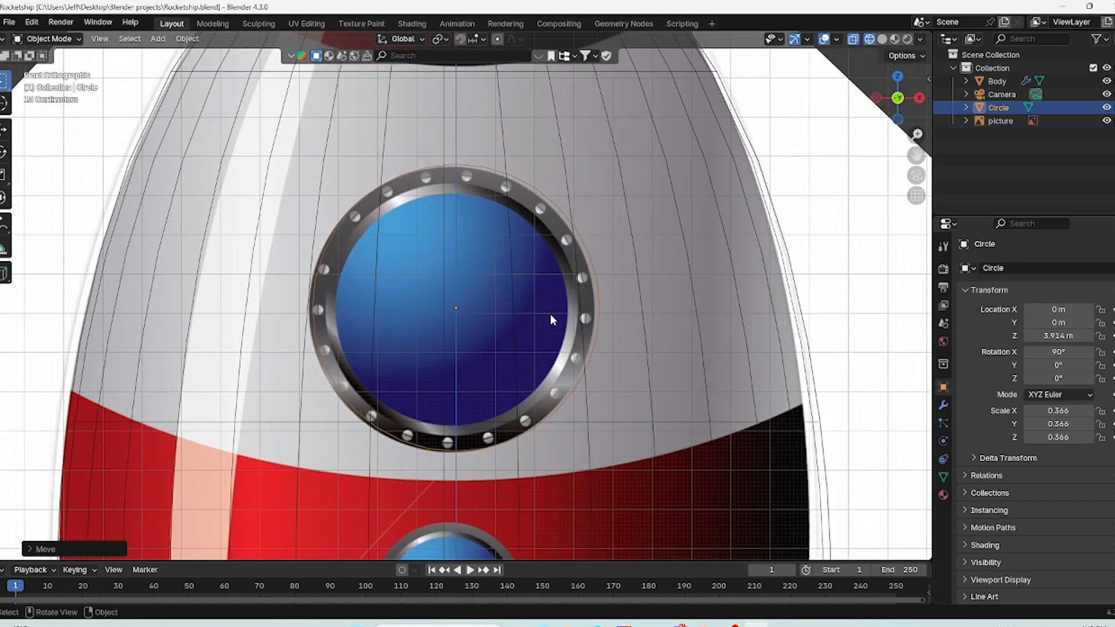
scroll(619, 319, "up", 1)
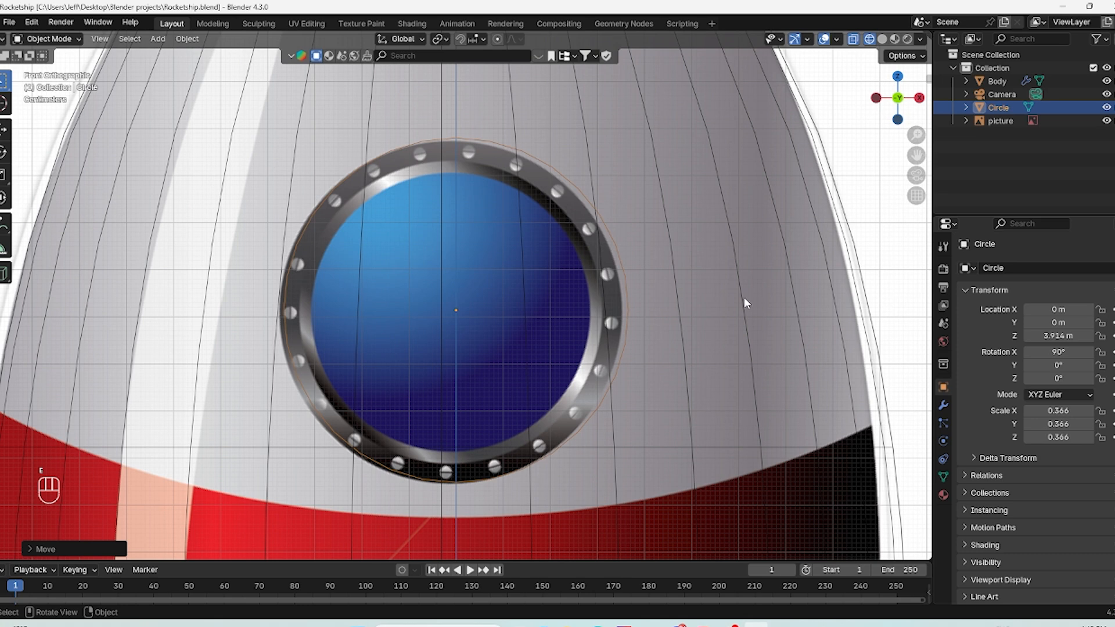
Step: Extrude the circle's edge loop and scale it inward to form a flat ring over the picture's riveted window frame
key("Tab")
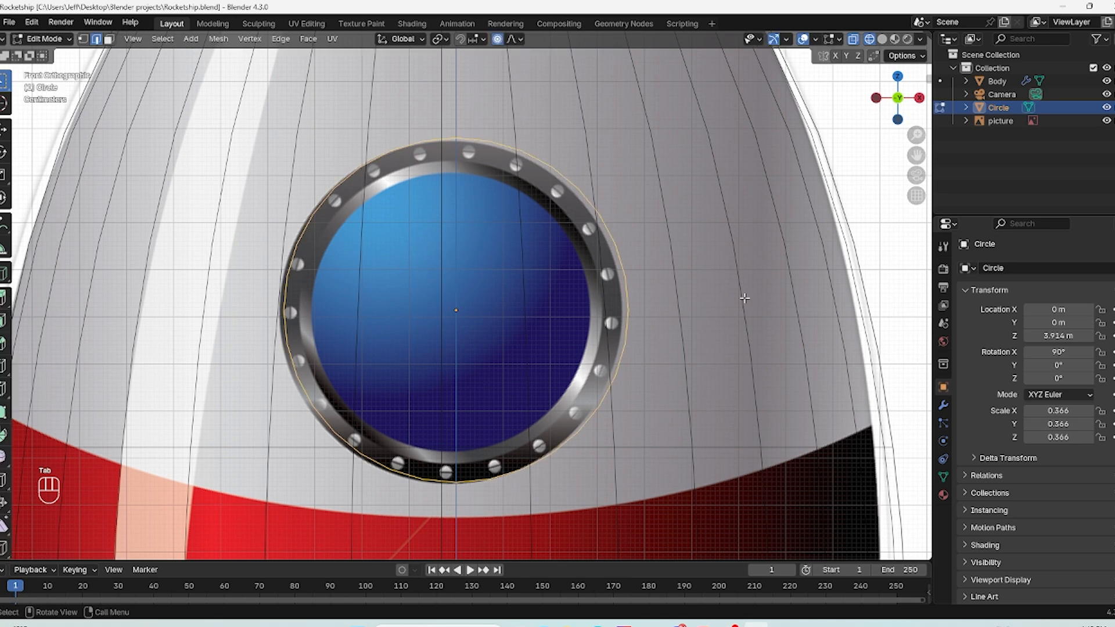
key("e")
key("s")
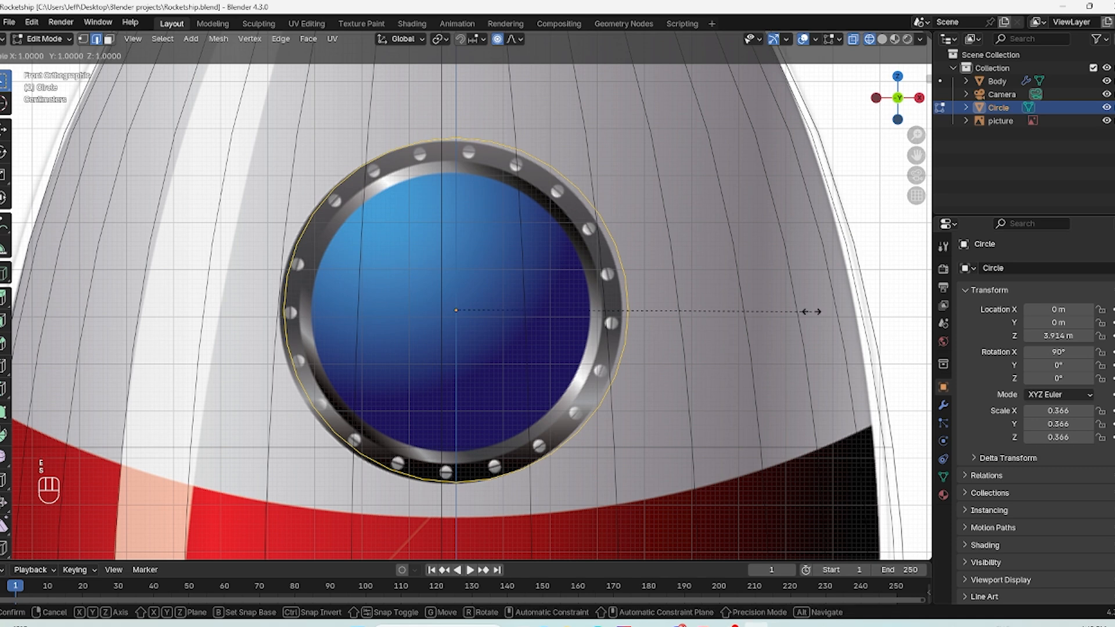
key("shift")
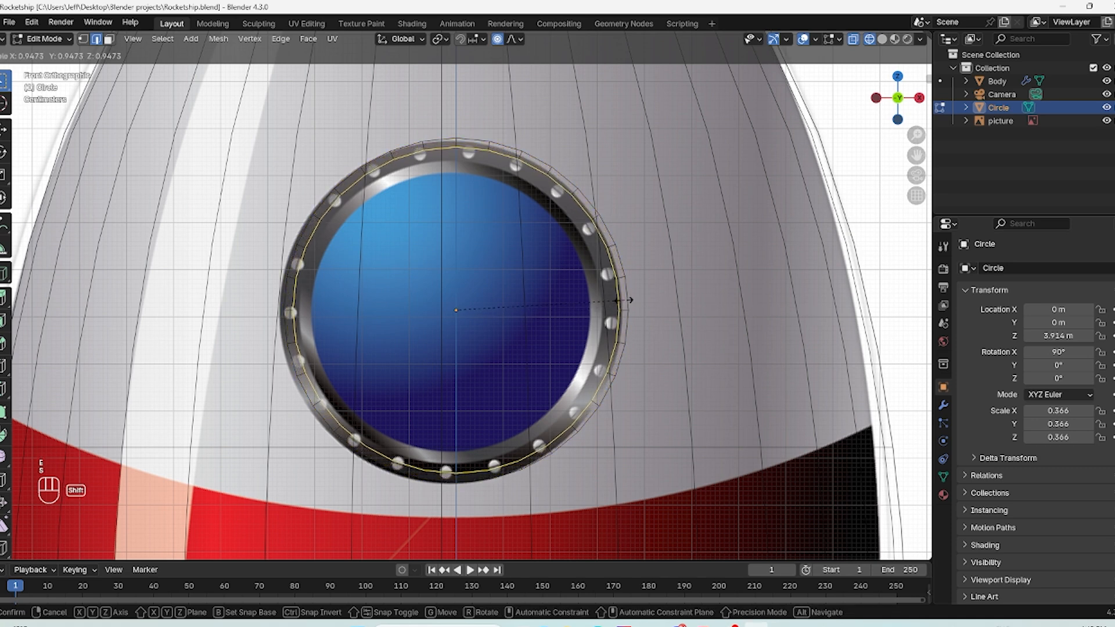
left_click(392, 300)
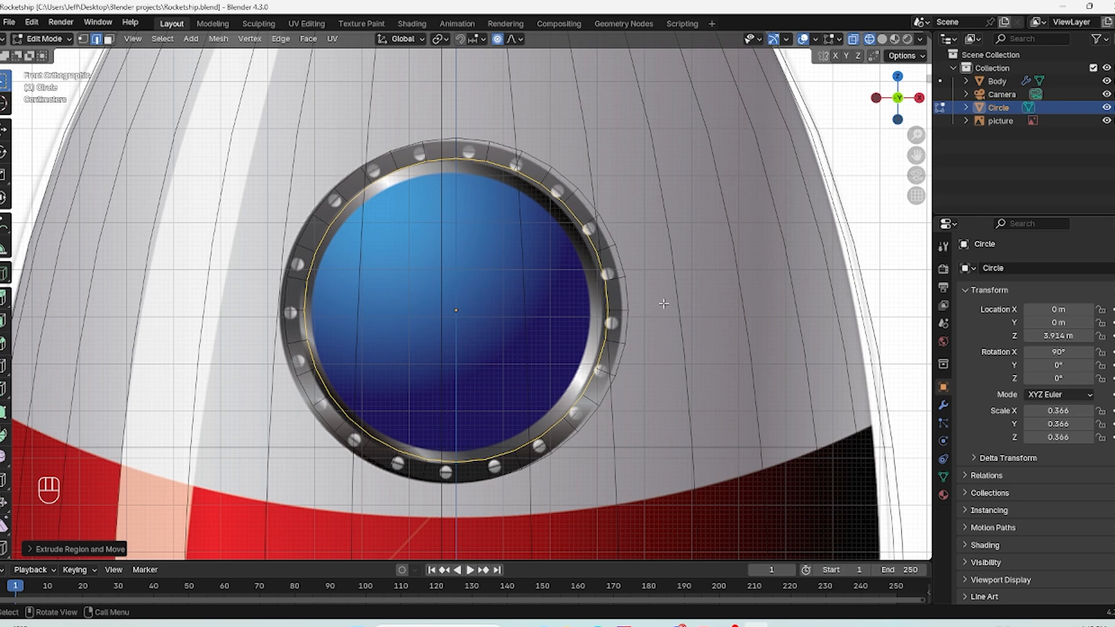
Step: Extrude the ring's inner edge loop about 0.03 m along Y to give the window frame depth
middle_click_drag(712, 325, 578, 334)
key("KP_3")
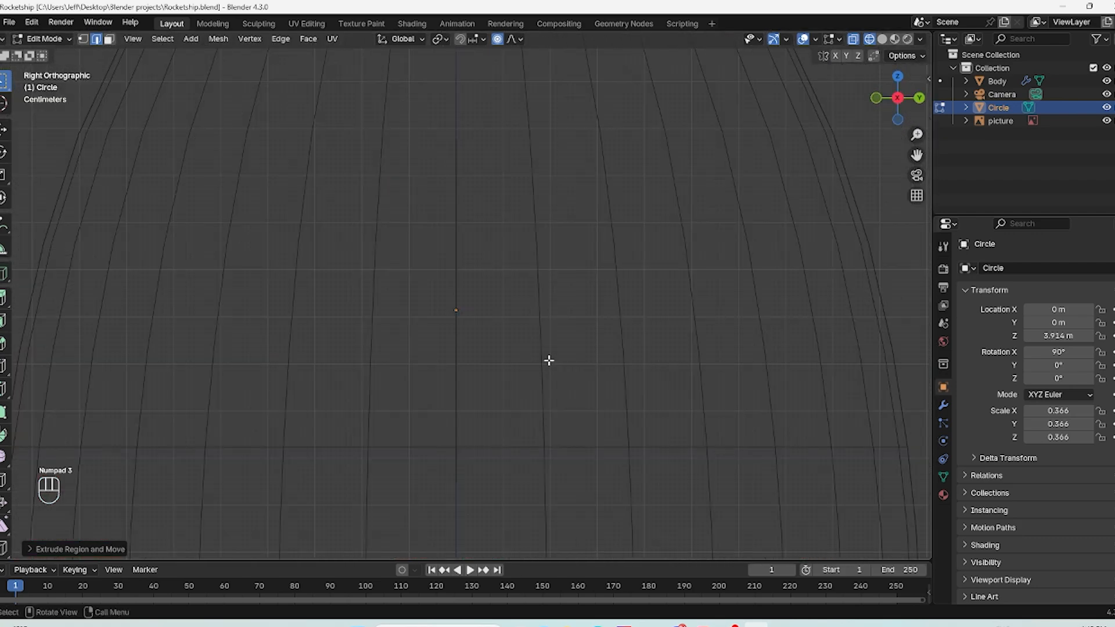
scroll(513, 372, "down", 3)
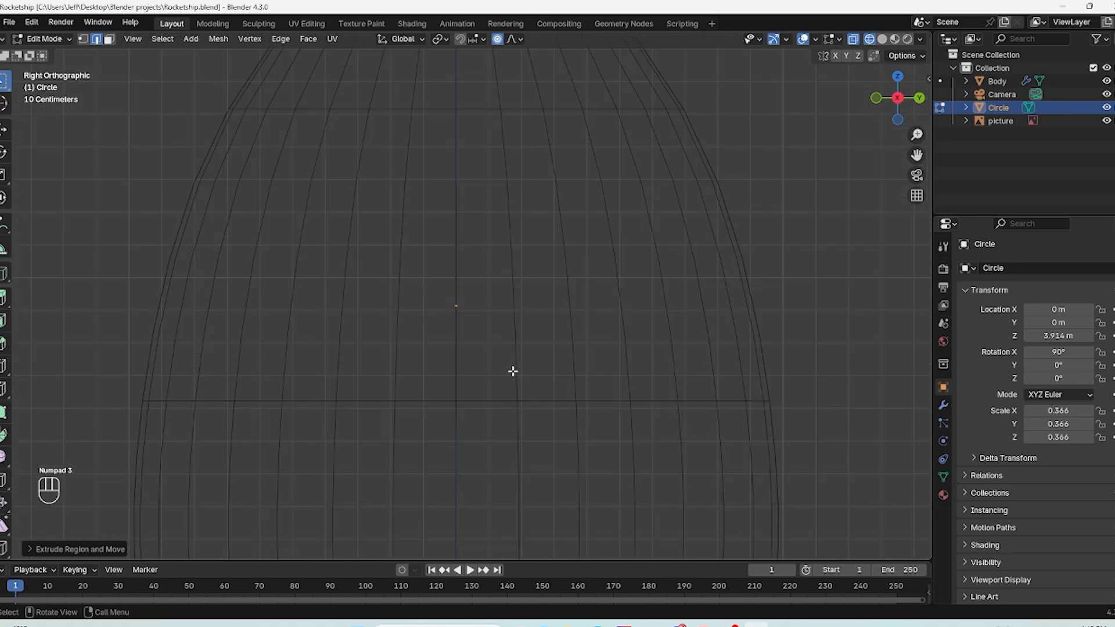
key("e")
key("shift")
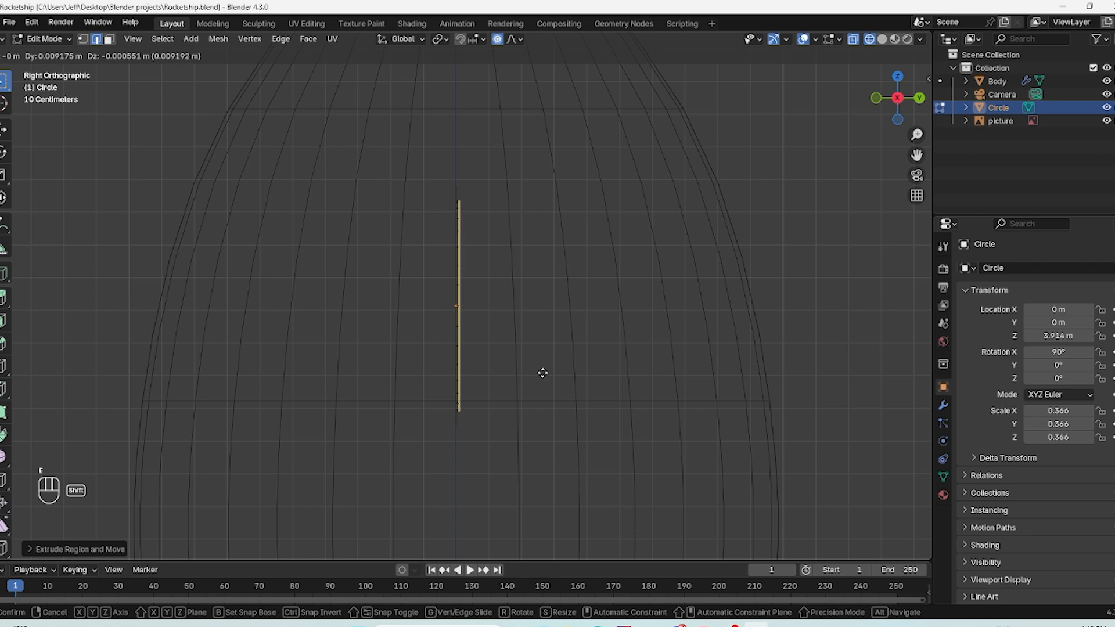
key("shift+x")
key("y")
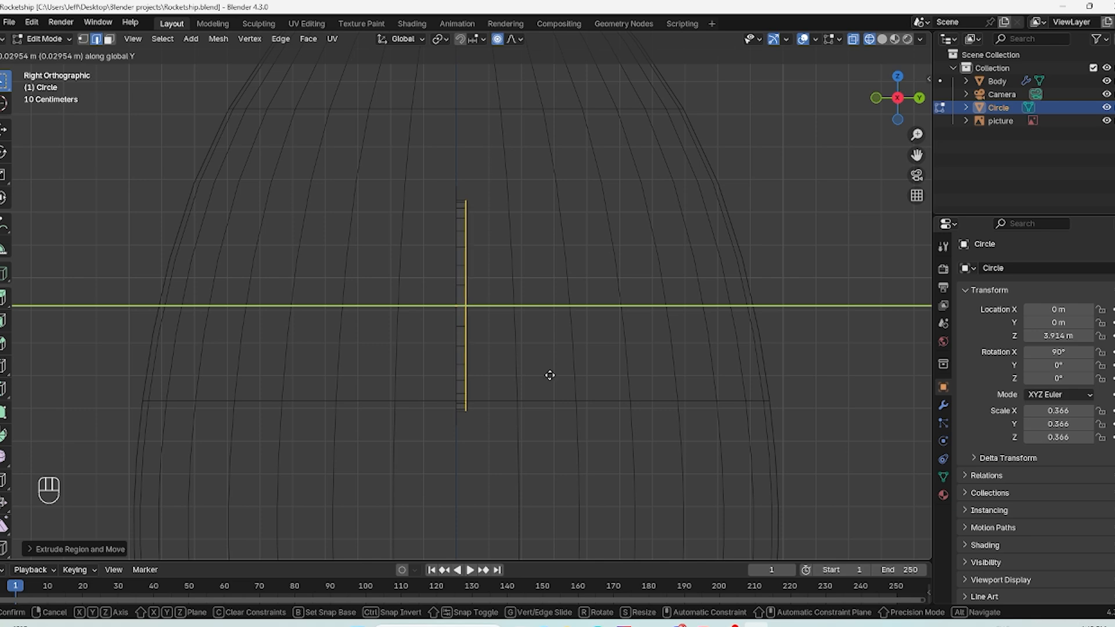
left_click(549, 375)
Step: Turn off proportional editing and scale the extruded inner loop to about 0.94, matching the edge of the blue glass
key("KP_1")
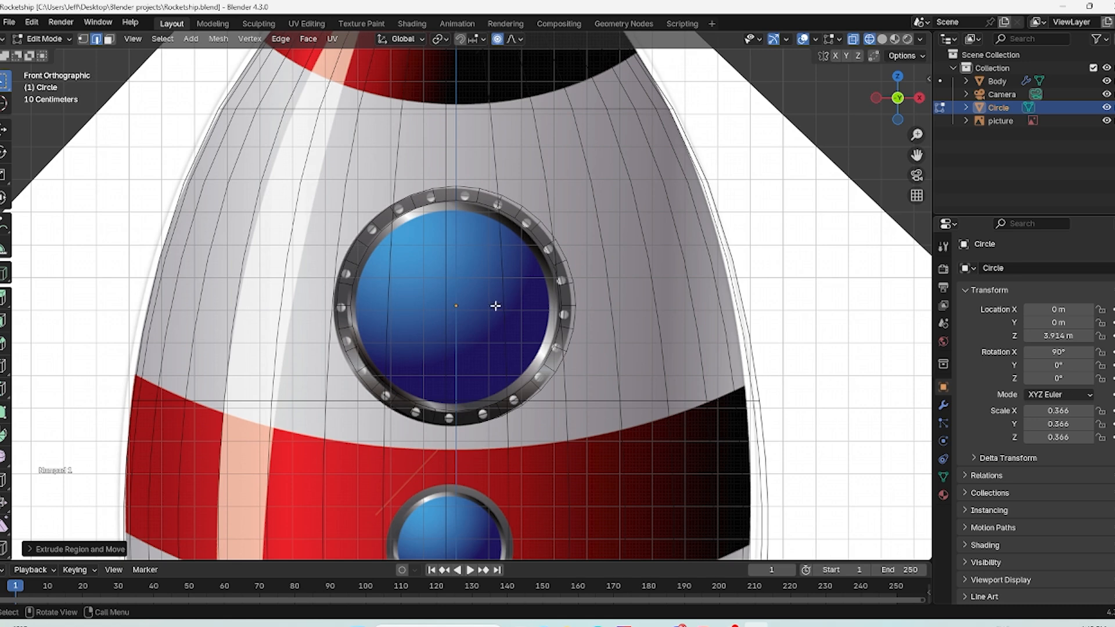
key("s")
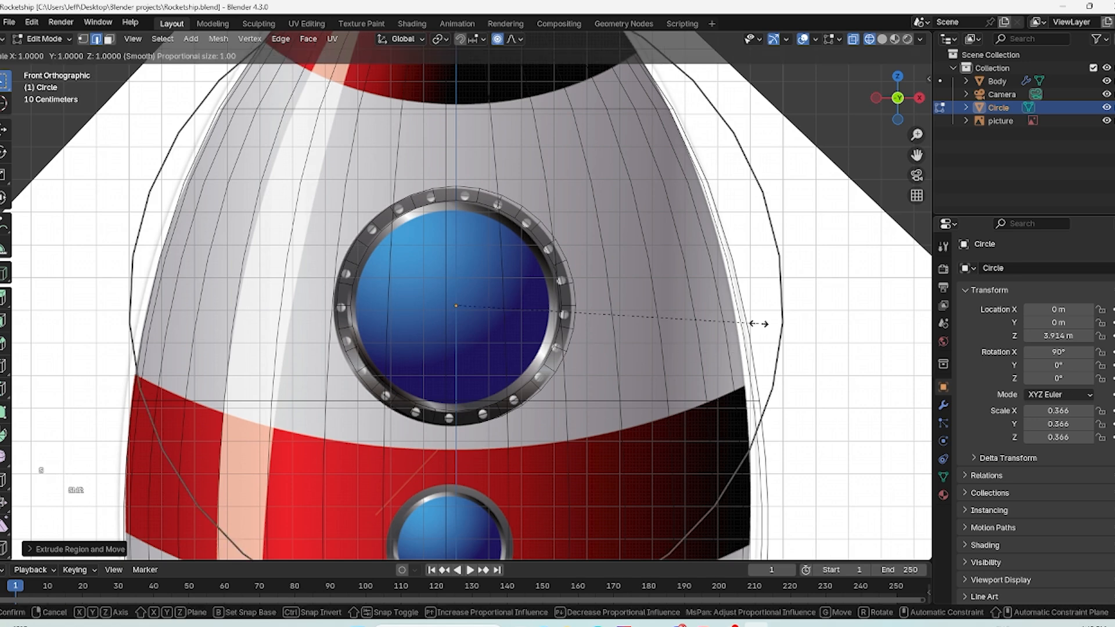
key("Escape")
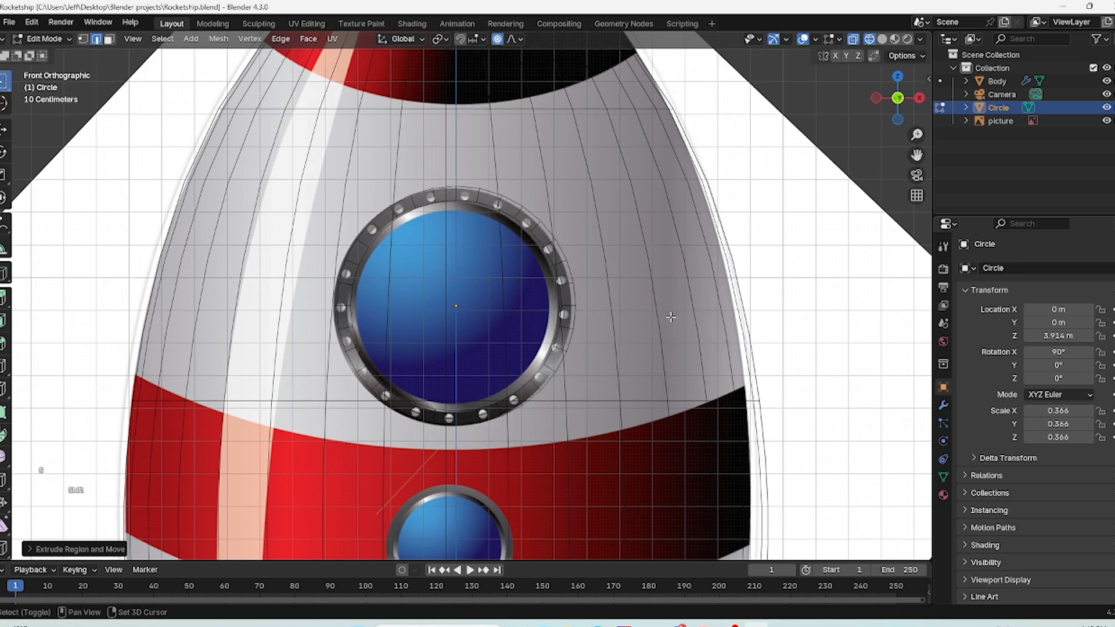
key("o")
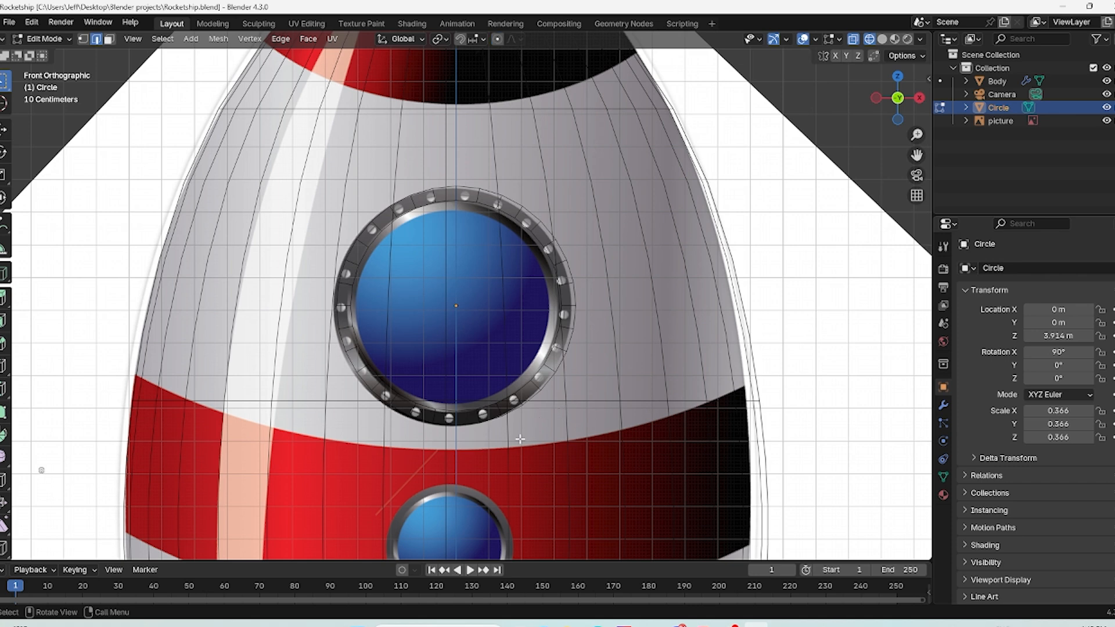
key("s")
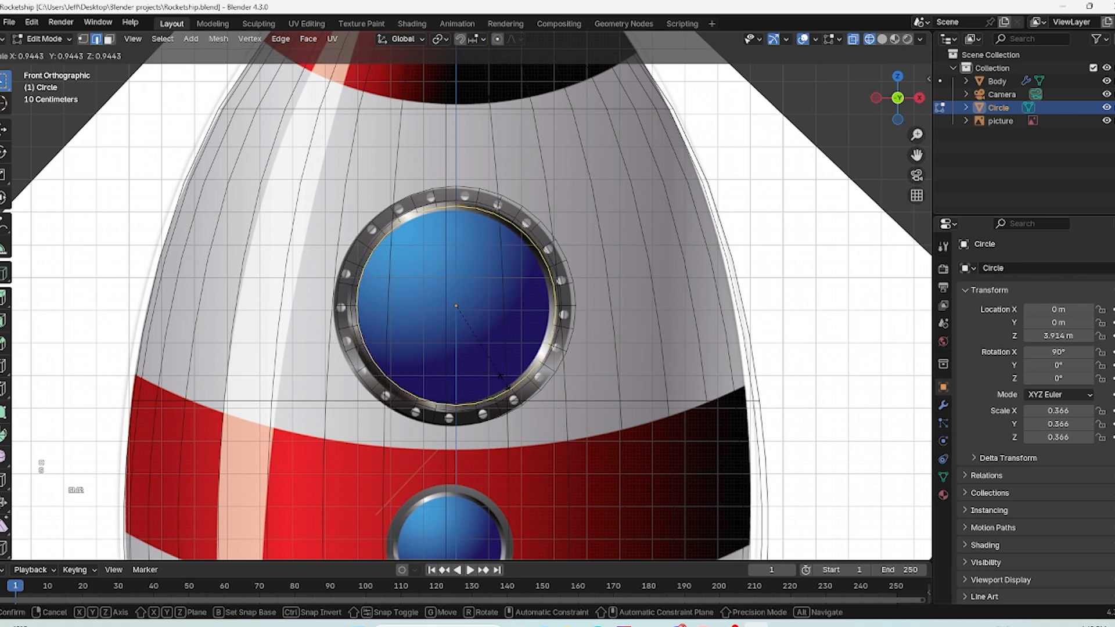
left_click(500, 376)
middle_click_drag(569, 348, 617, 321)
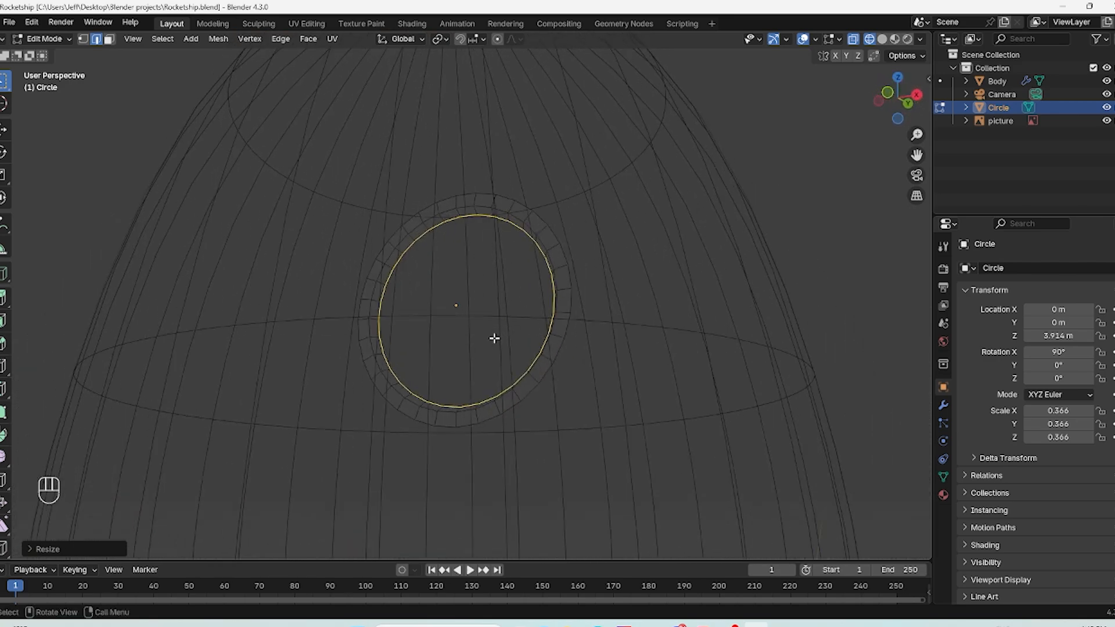
Step: Give the window ring a new material with Metallic 1.000, Roughness 0.000 and a dark, nearly black base color
key("KP_1")
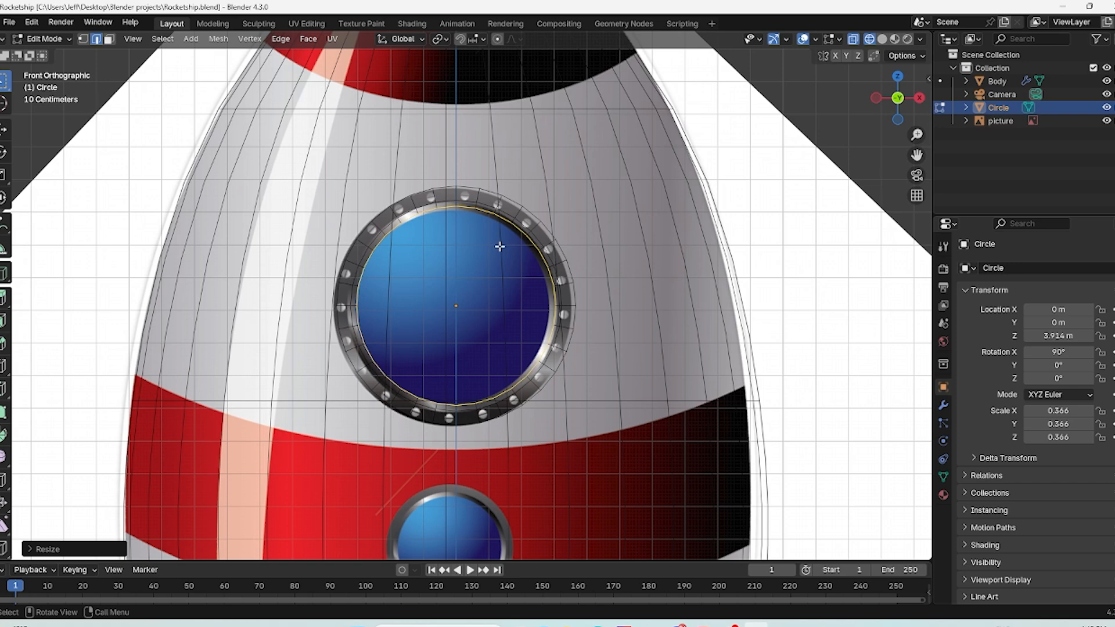
left_click(943, 495)
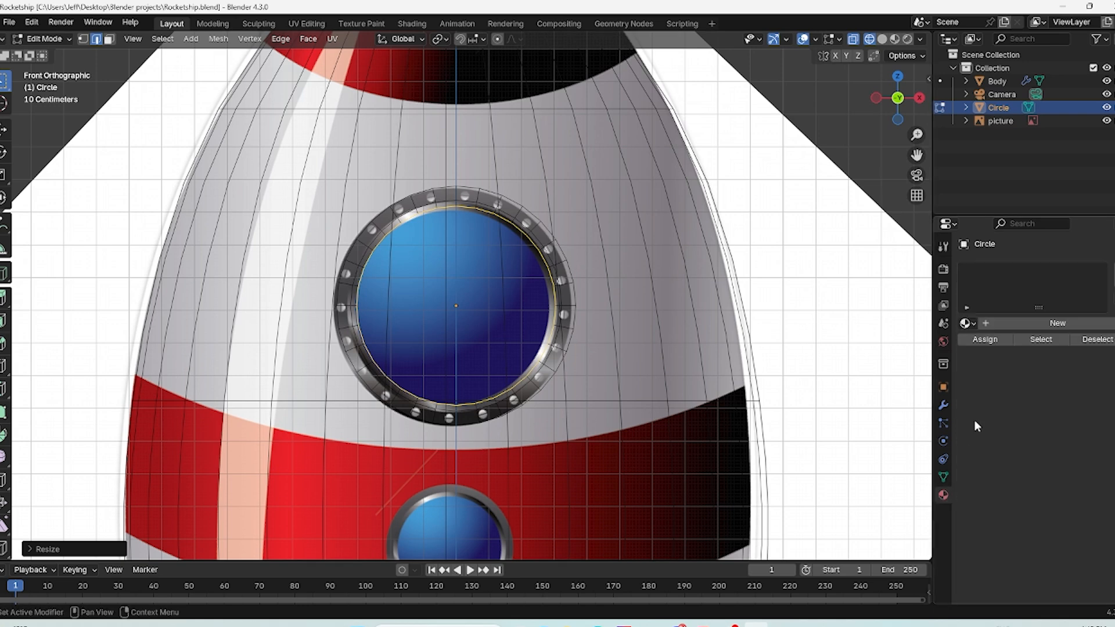
left_click(1008, 322)
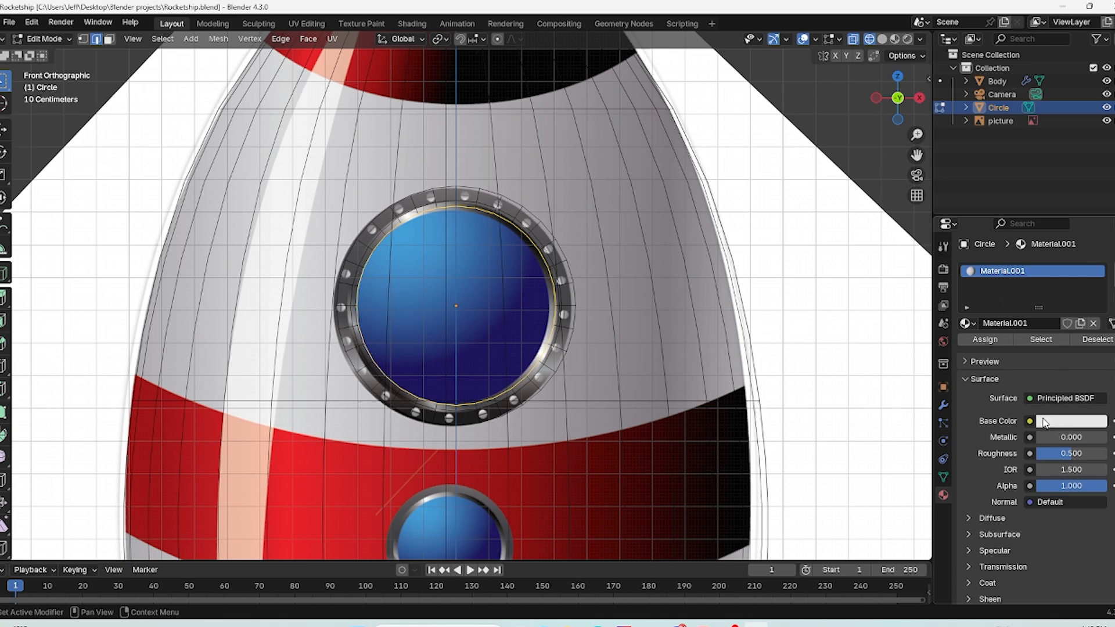
left_click_drag(1072, 438, 1110, 438)
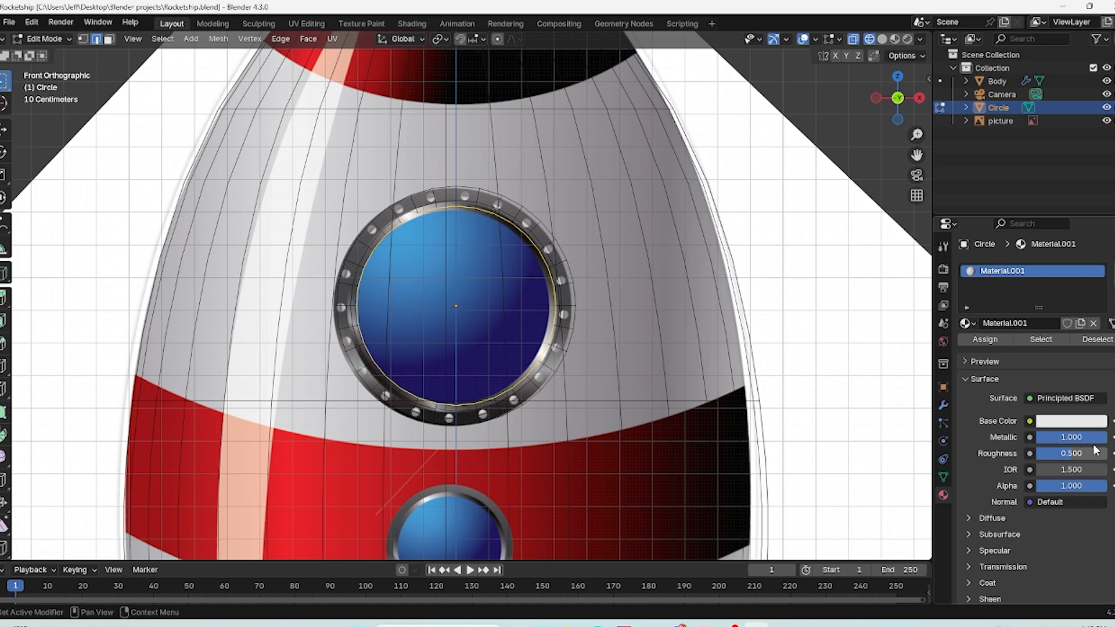
left_click_drag(1072, 460, 1037, 460)
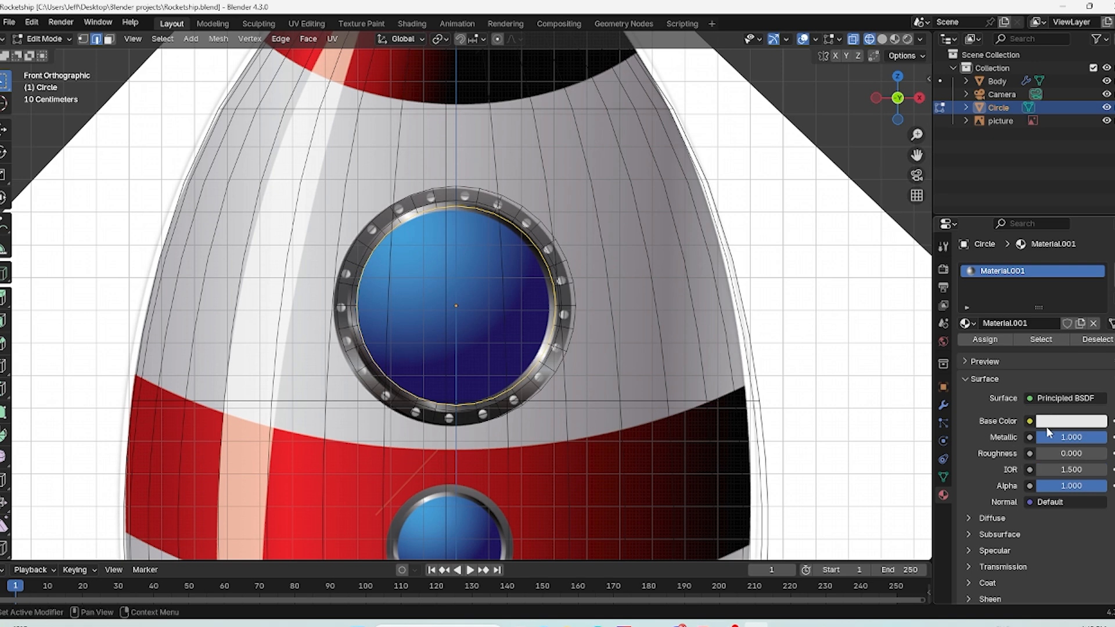
left_click(1049, 427)
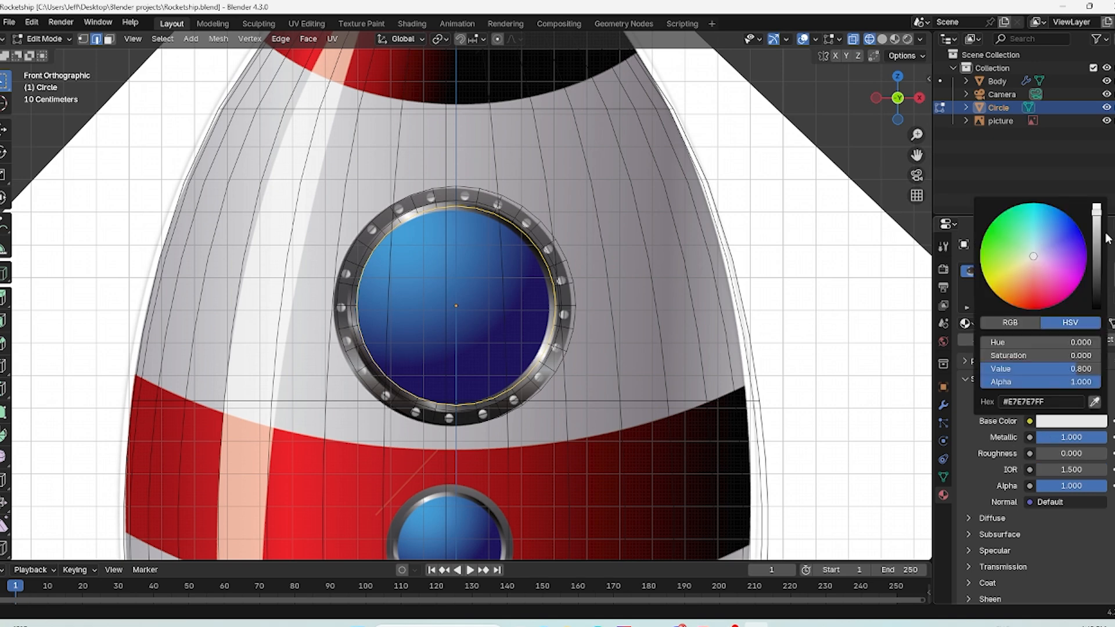
left_click(1097, 276)
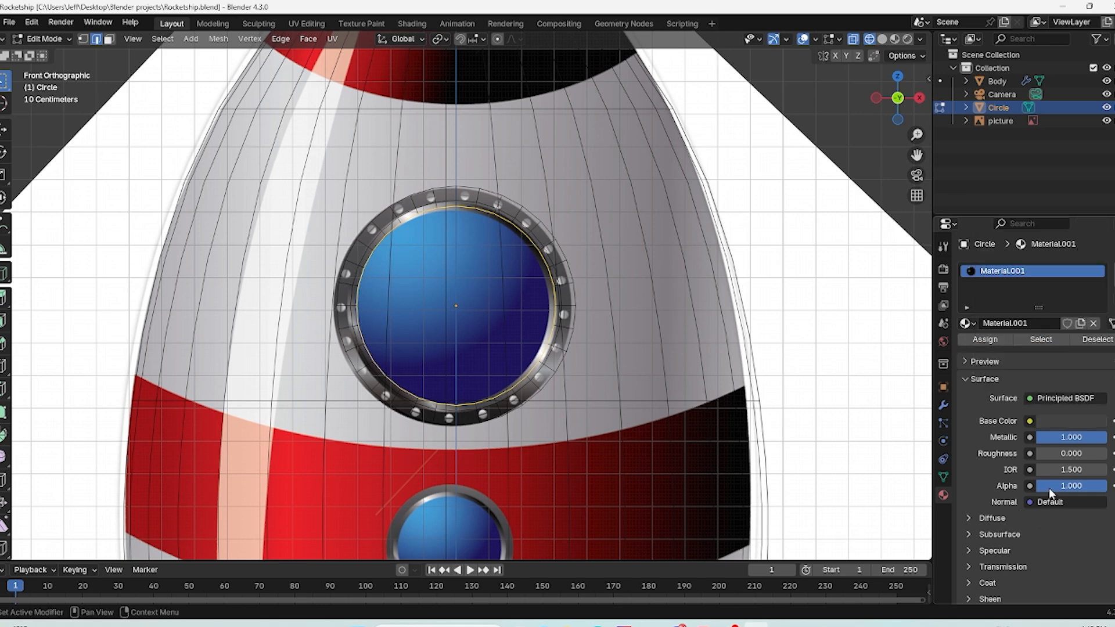
Step: Leave mesh editing of the window ring and set the viewport shading to Solid
scroll(623, 288, "down", 5)
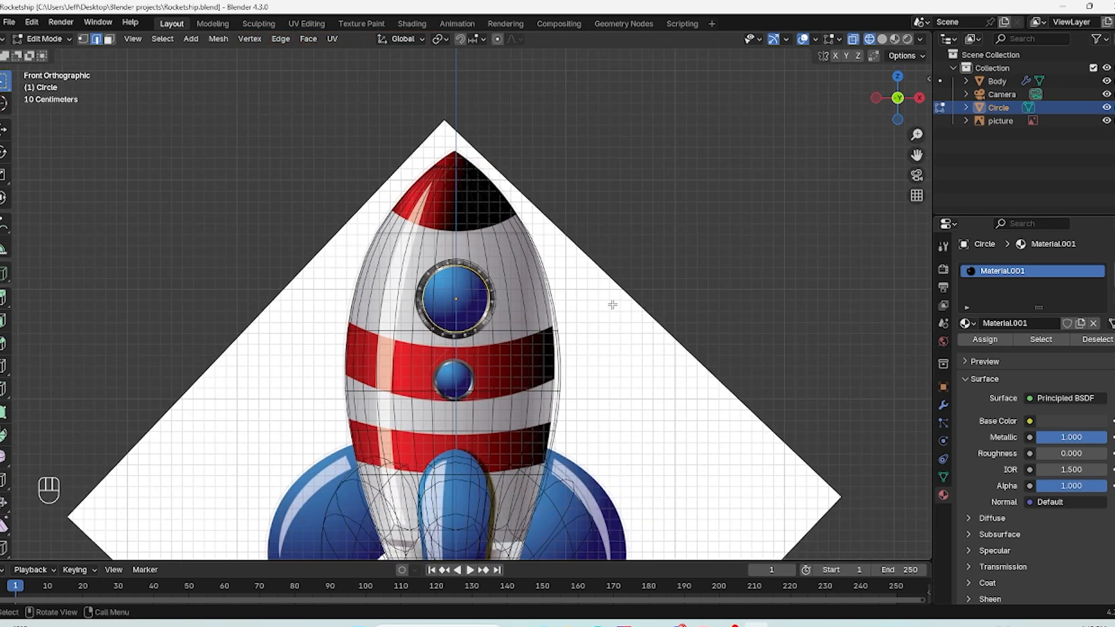
scroll(534, 245, "up", 5)
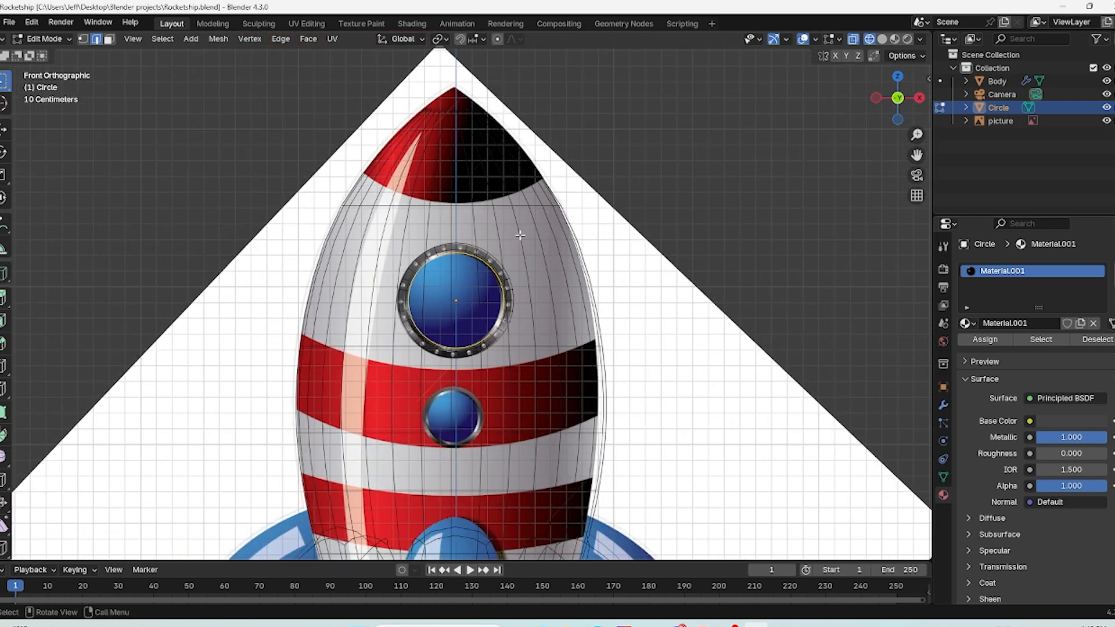
key("Tab")
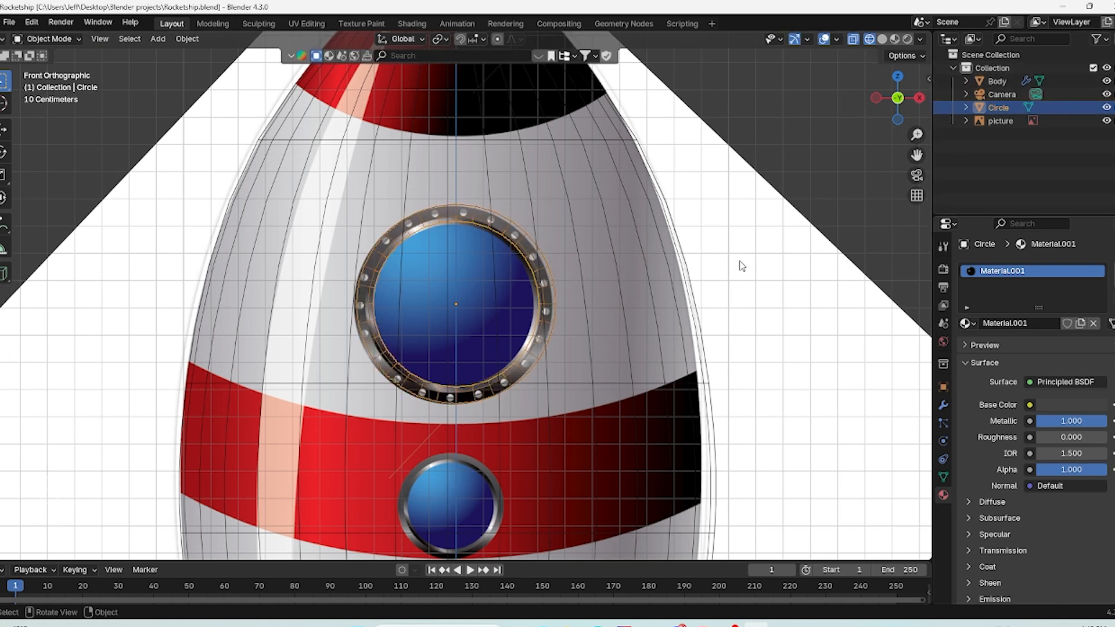
key("z")
left_click(743, 340)
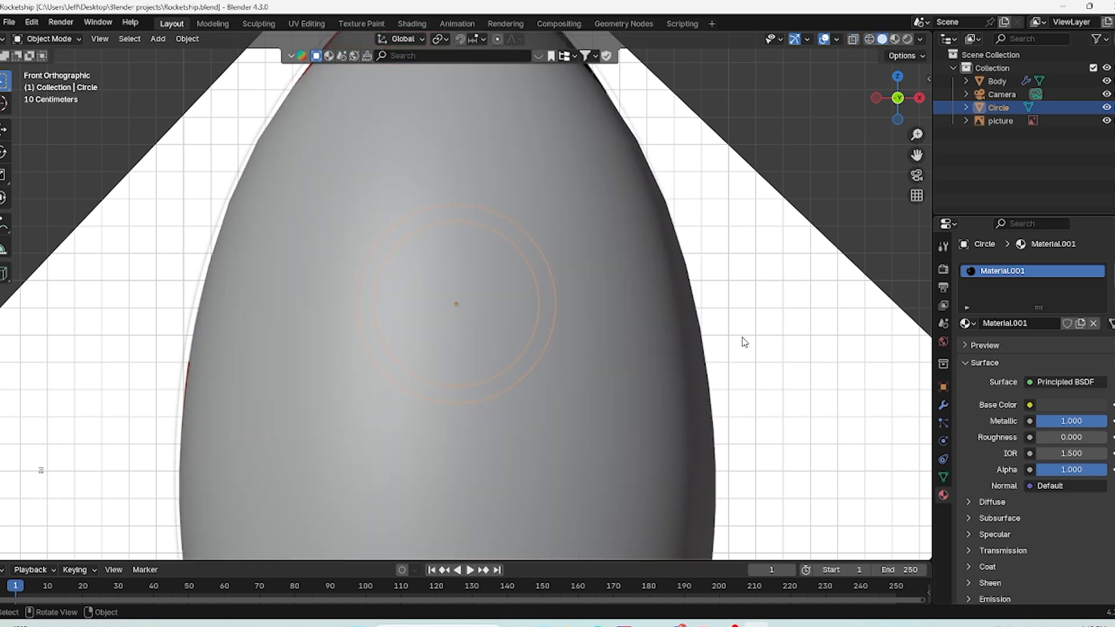
Step: Move the window ring forward along Y from the rocket's center to the front surface of the body
mouse_move(807, 347)
middle_mouse_down()
mouse_move(623, 422)
mouse_move(670, 403)
mouse_move(667, 412)
middle_mouse_up()
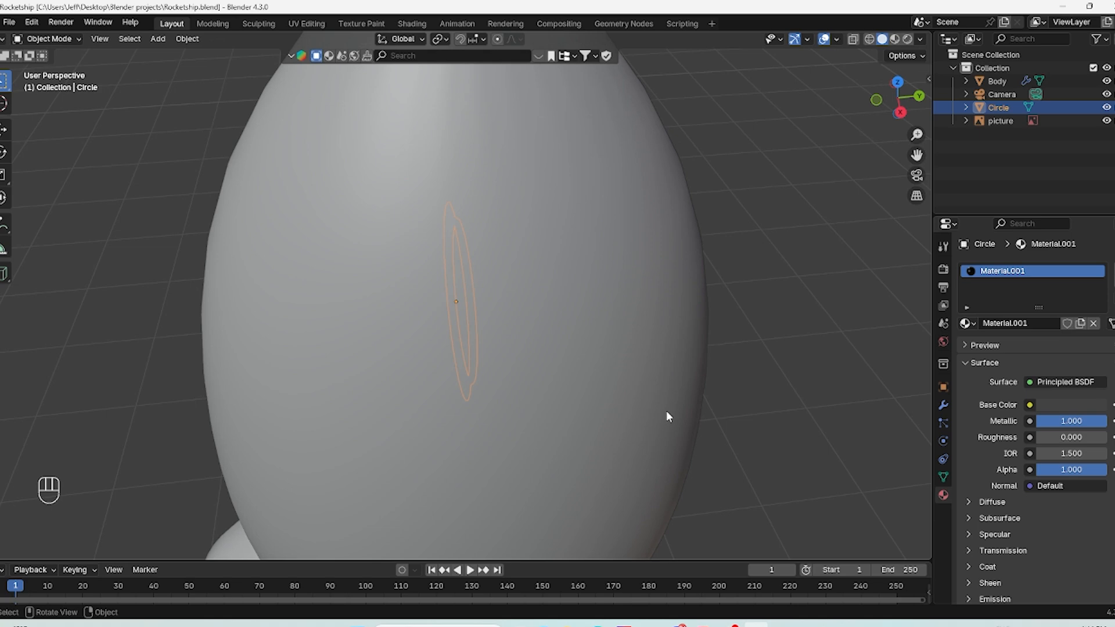
key("g")
key("y")
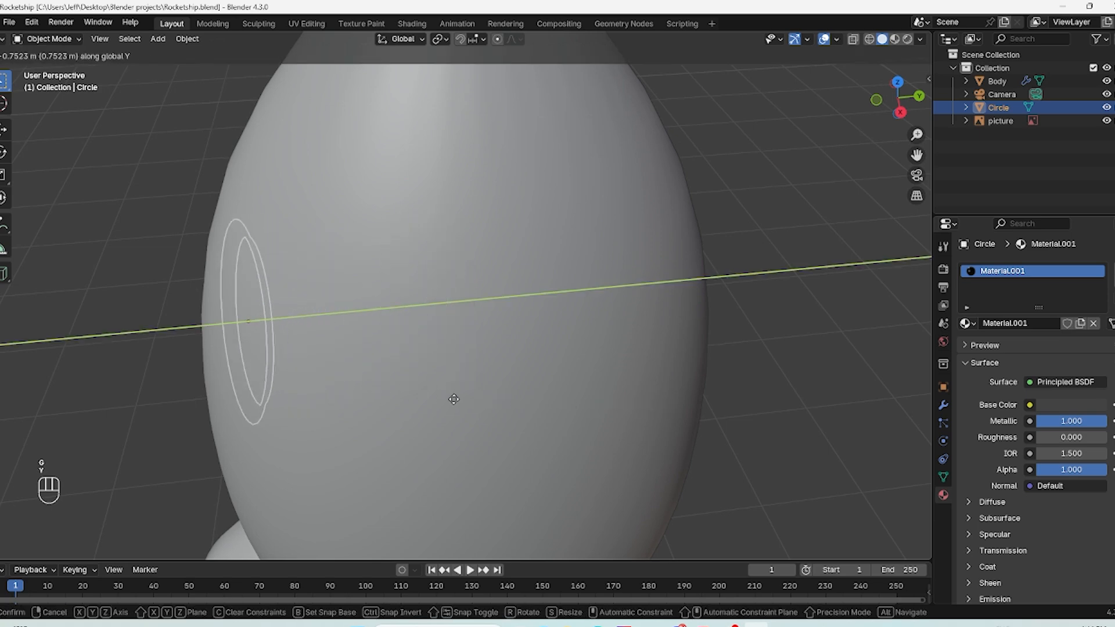
left_click(415, 421)
key("KP_Decimal")
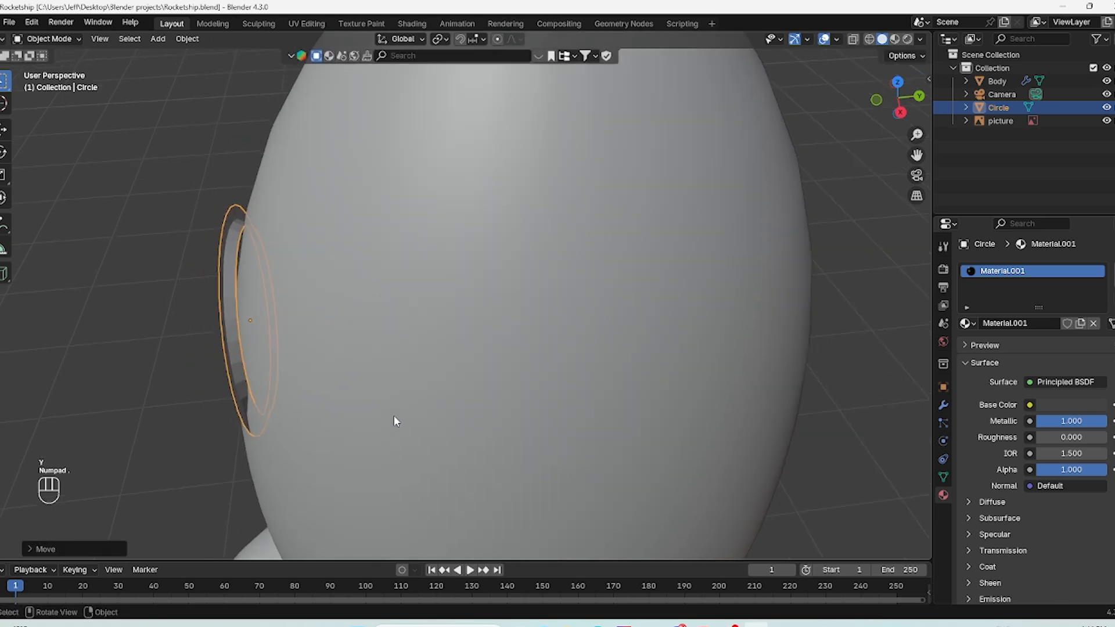
Step: Move the window ring out along Y, clear of the rocket body, and rotate it to match the slope of the front surface
middle_click_drag(395, 418, 601, 282)
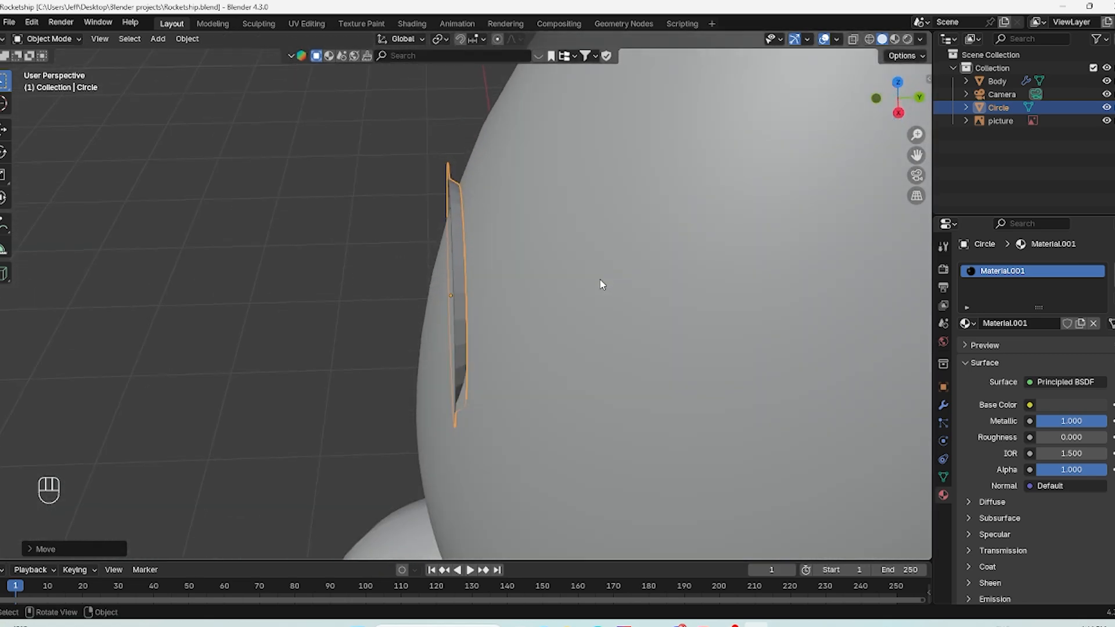
key("KP_3")
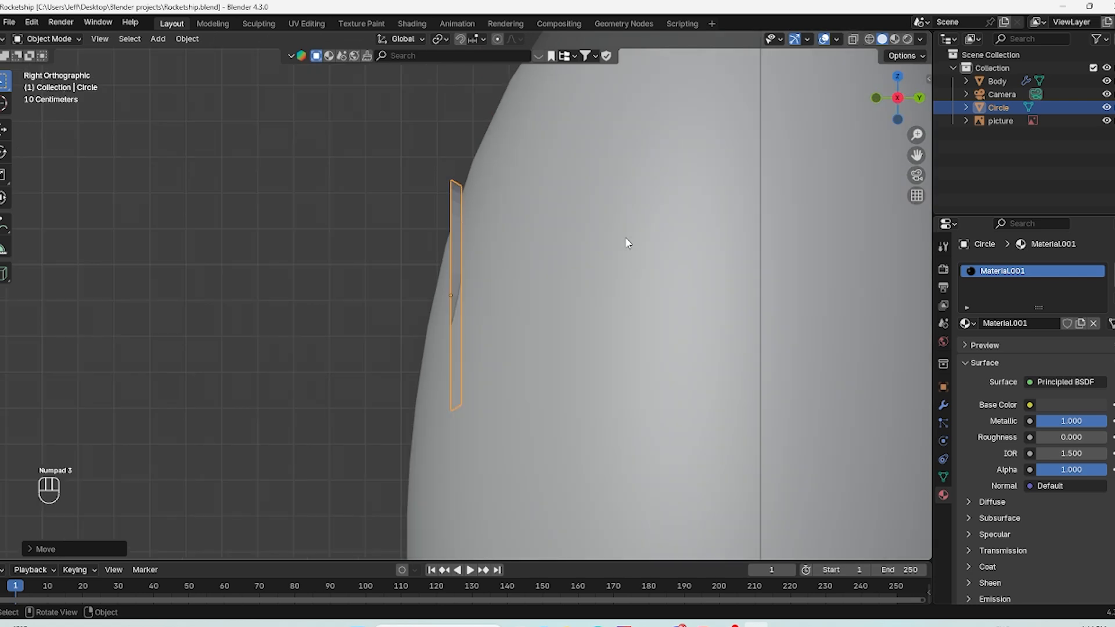
key("g")
key("y")
left_click(552, 248)
key("r")
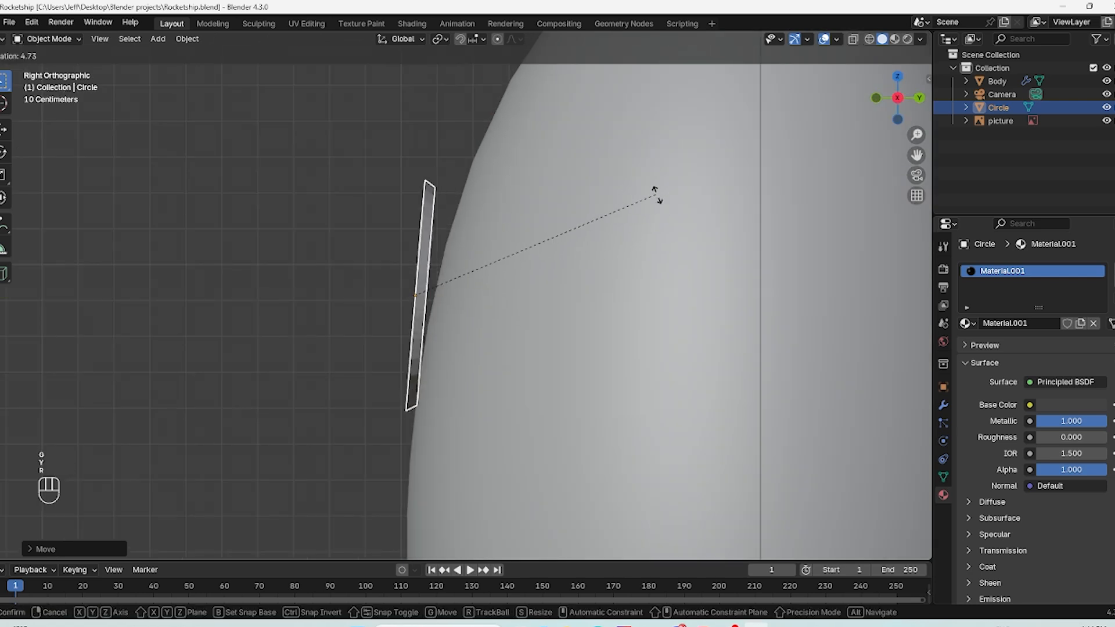
left_click(671, 230)
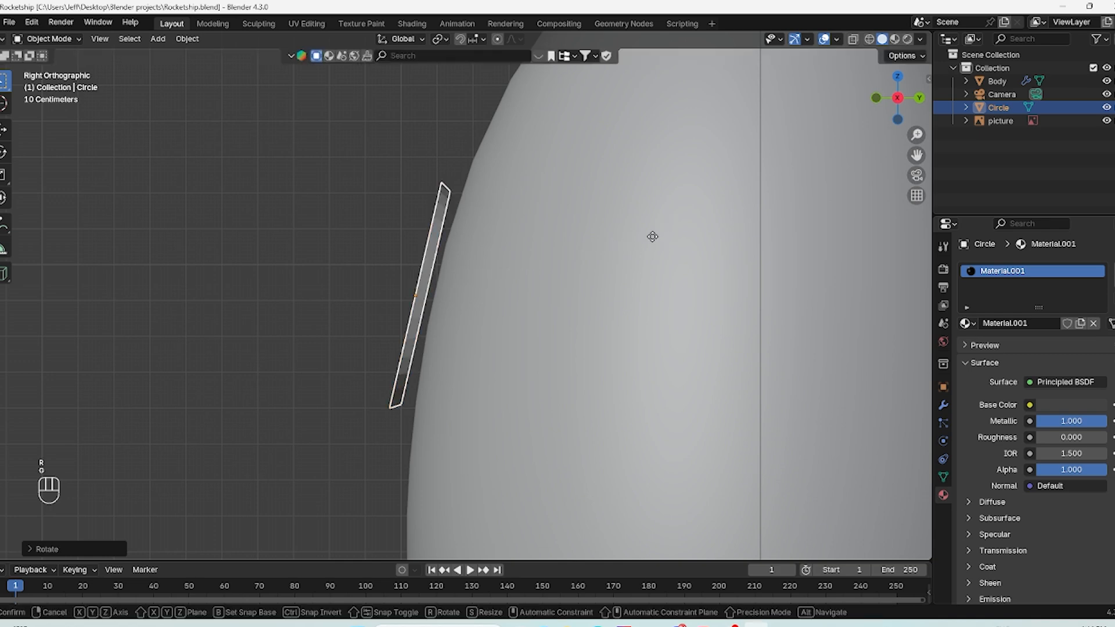
Step: Move the tilted window ring back along Y until it sits against the front surface of the rocket body
key("g")
key("y")
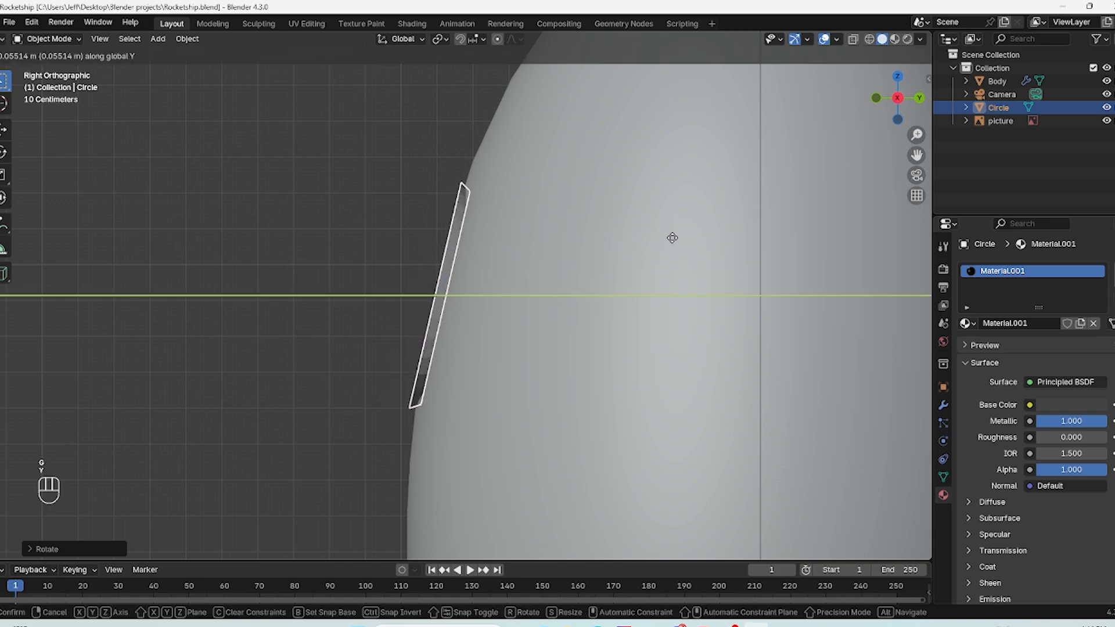
left_click(672, 240)
middle_click_drag(672, 242, 610, 236)
key("g")
key("y")
key("shift")
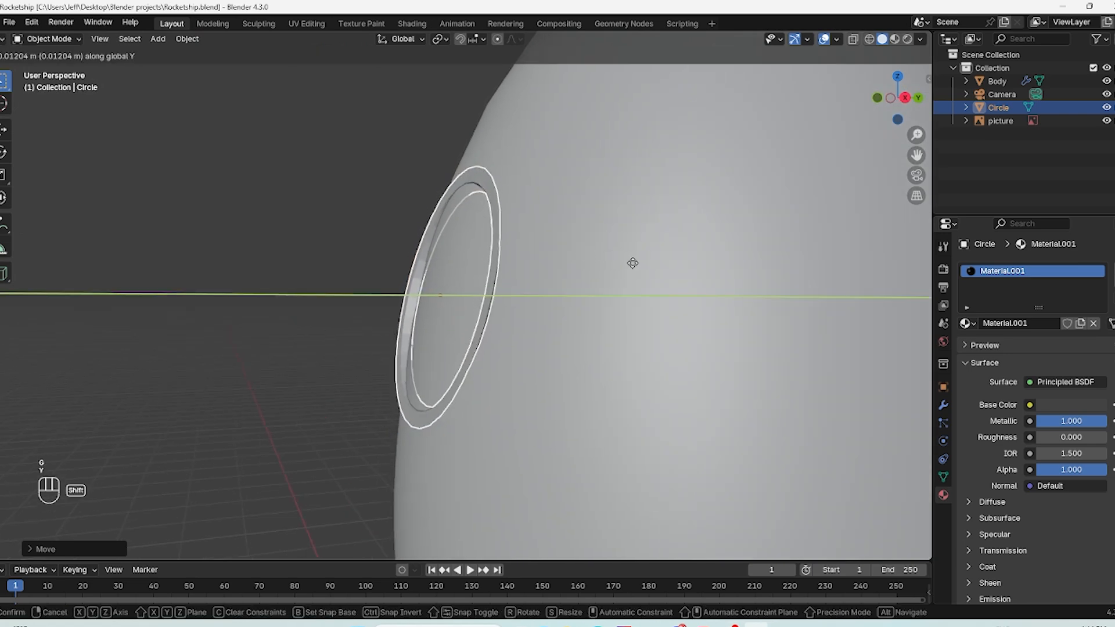
left_click(628, 264)
middle_click_drag(628, 270, 707, 273)
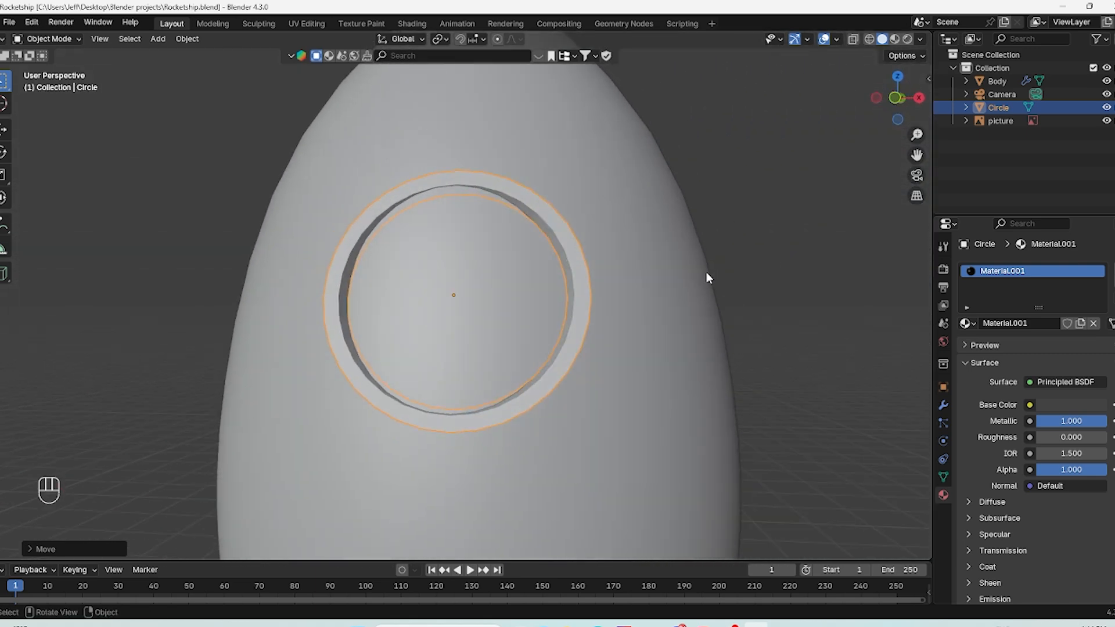
Step: Compare the window ring with the reference picture in wireframe, deselect it and add a UV sphere for the window glass
key("KP_1")
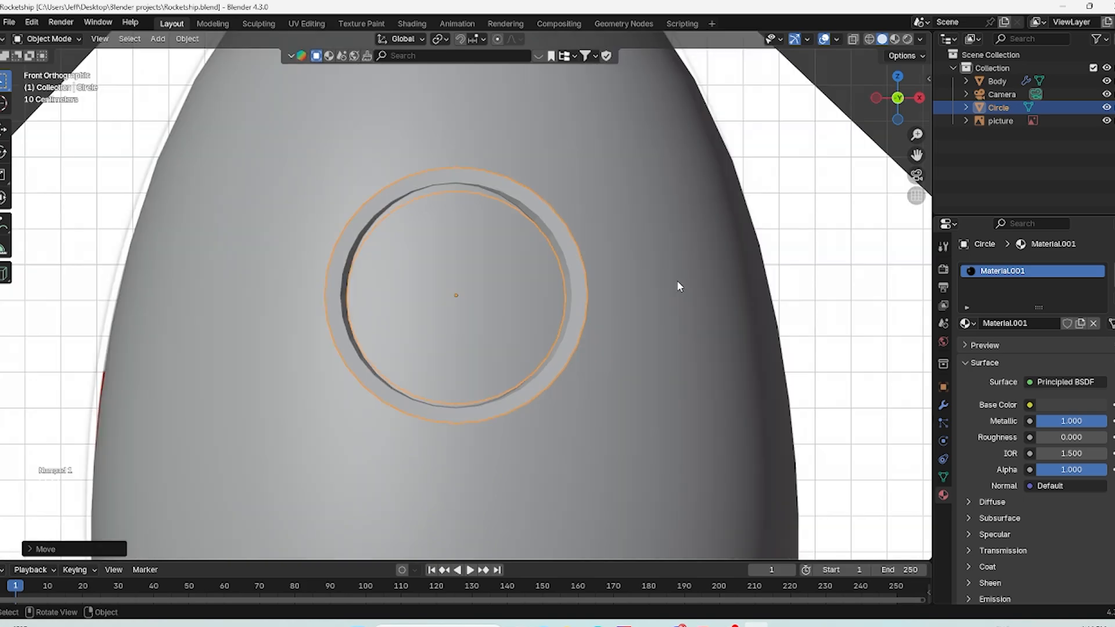
key("z")
left_click(486, 282)
middle_click_drag(504, 298, 553, 246, "shift")
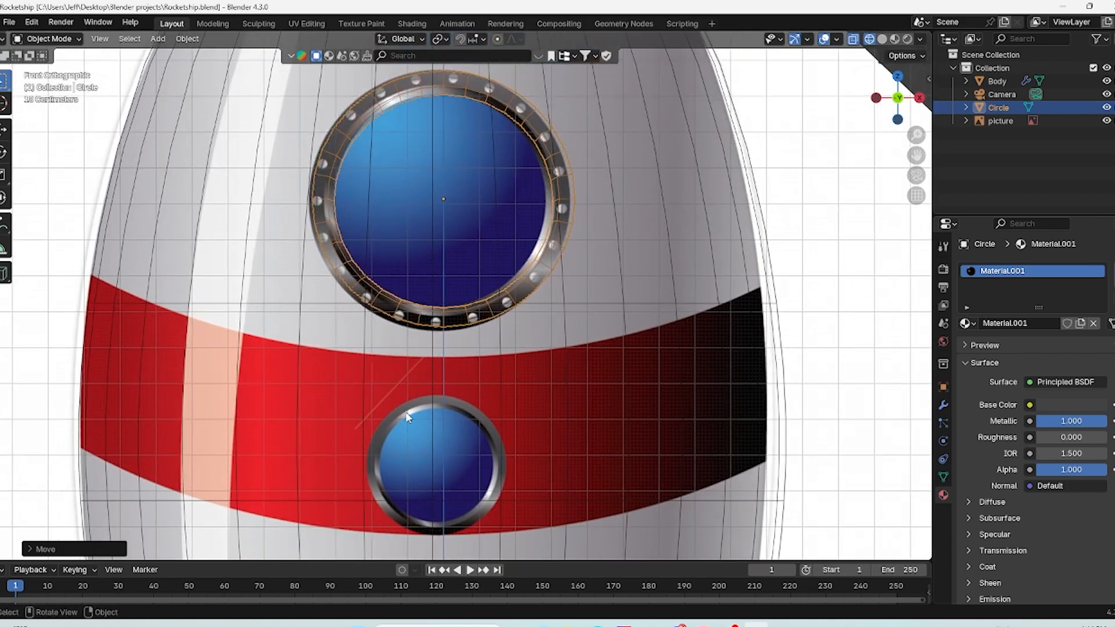
middle_click_drag(586, 280, 507, 291)
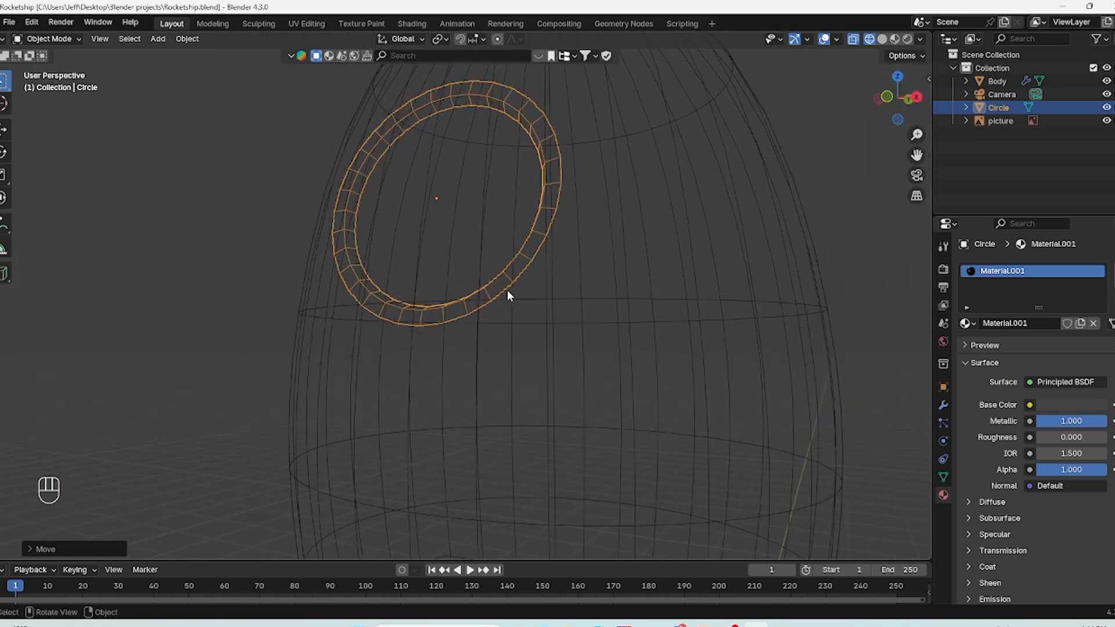
left_click(144, 284)
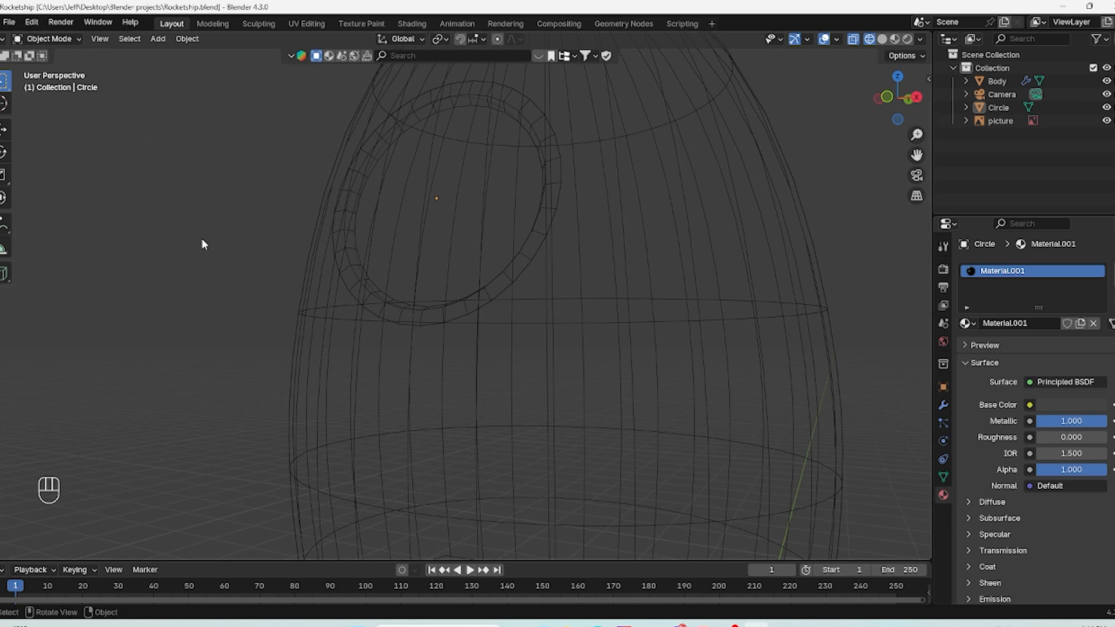
key("shift+a")
mouse_move(201, 239)
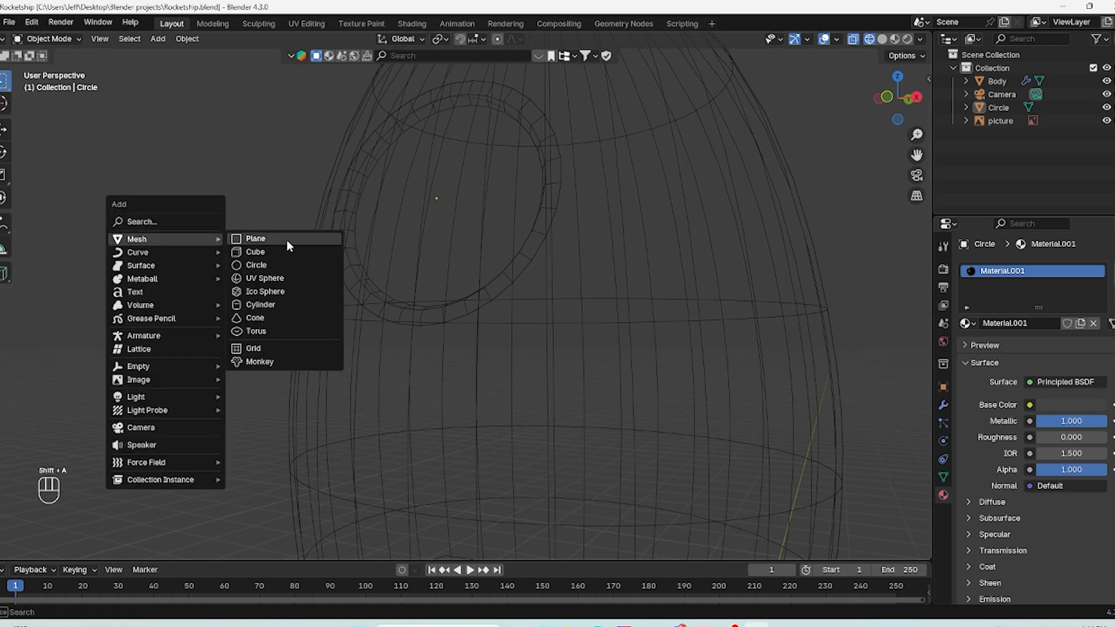
left_click(282, 278)
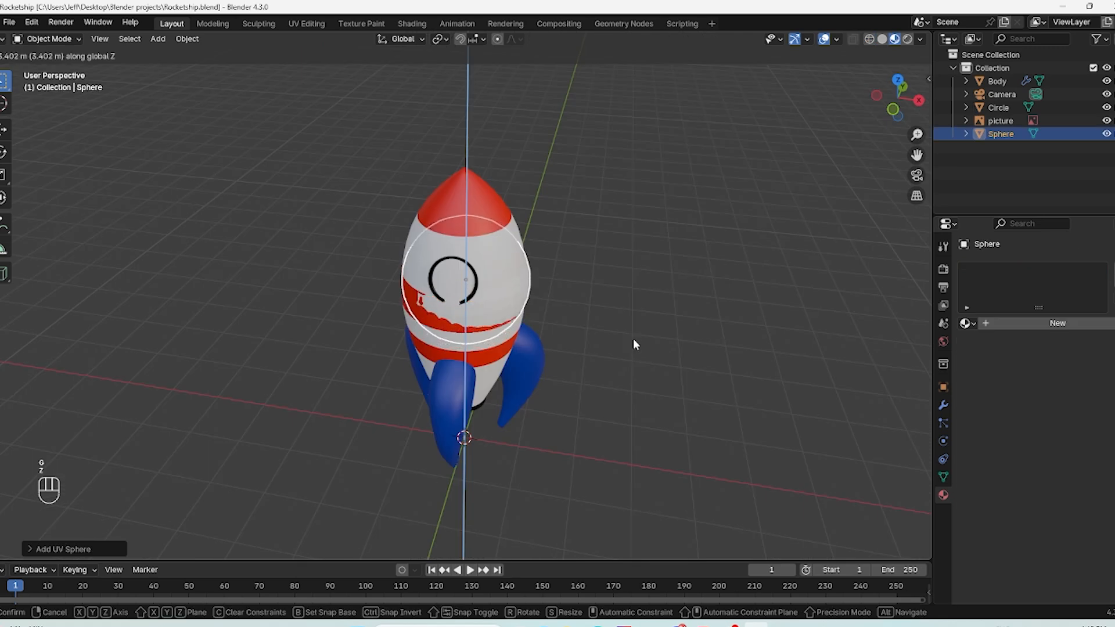
Step: Raise the sphere about 3.4 m along Z into the rocket body and assign it the existing Blue material
key("g")
key("z")
left_click(597, 368)
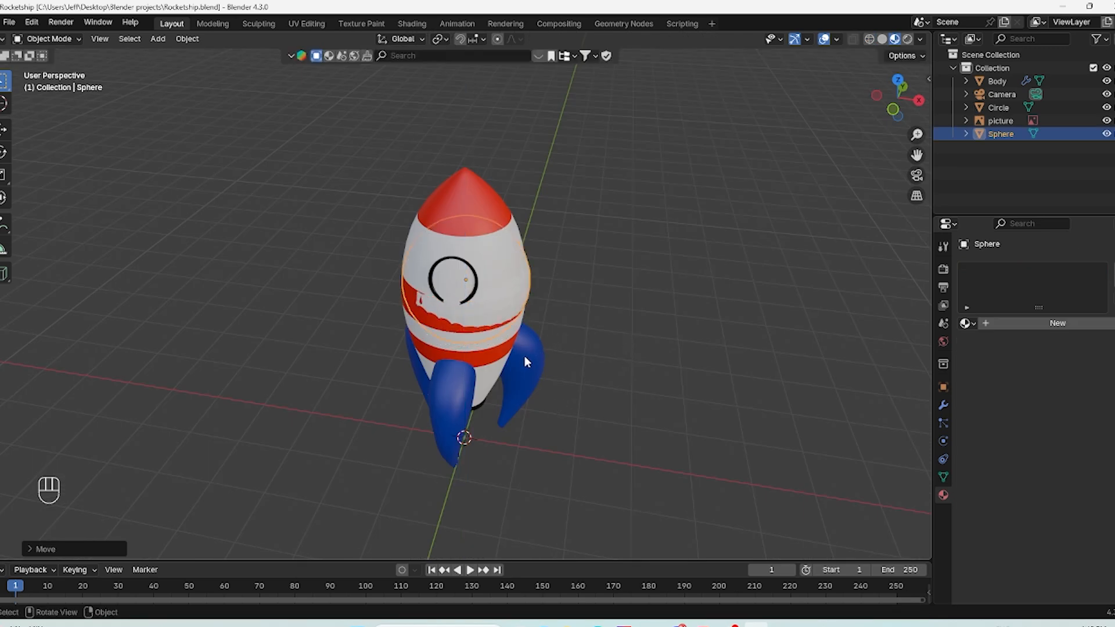
key("KP_Decimal")
middle_click_drag(528, 333, 564, 287)
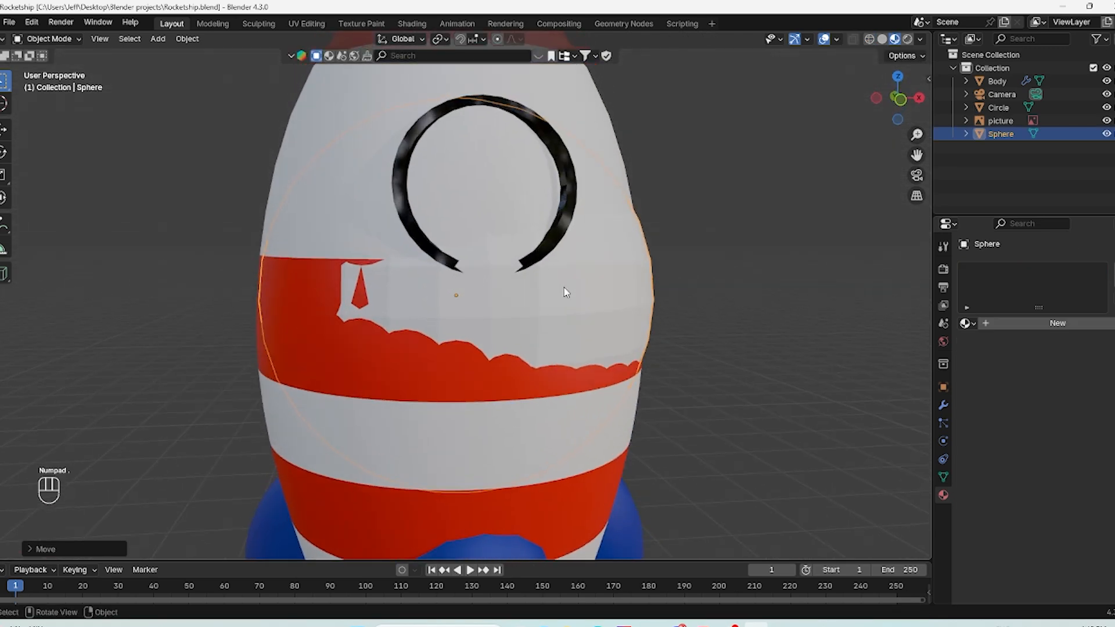
left_click(970, 323)
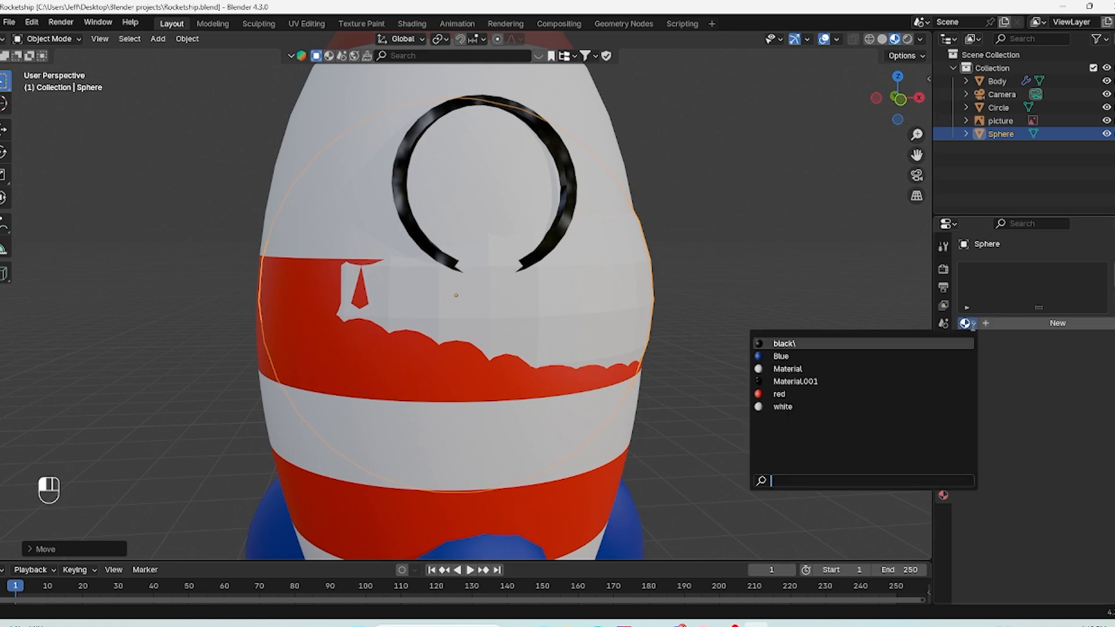
left_click(836, 356)
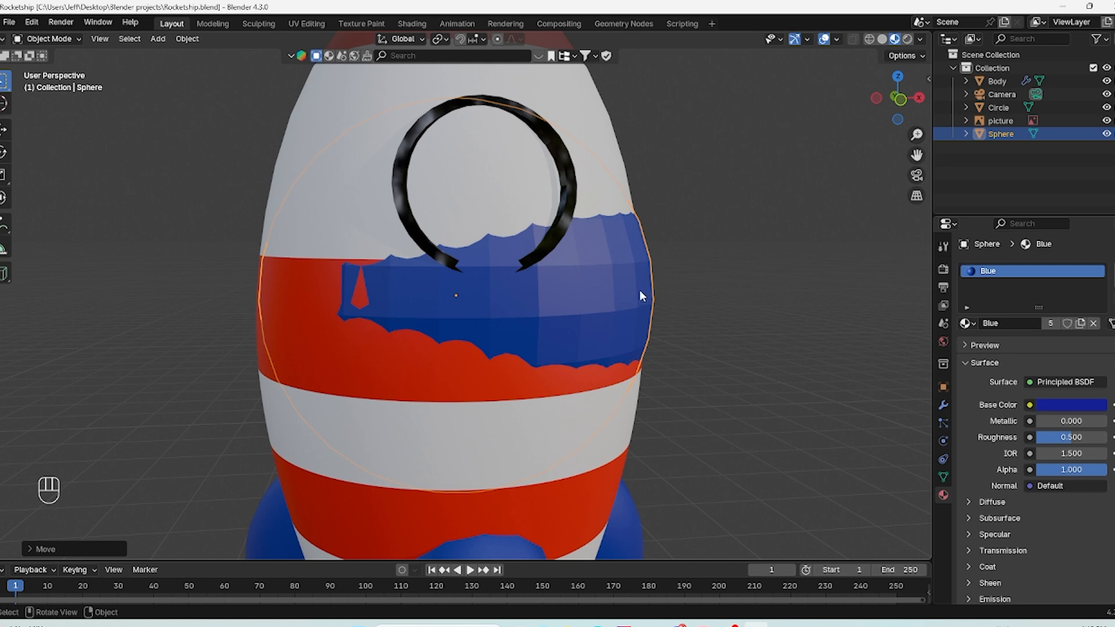
Step: Add a Subdivision Surface modifier with 2 viewport levels to the sphere and shade it smooth
left_click(943, 405)
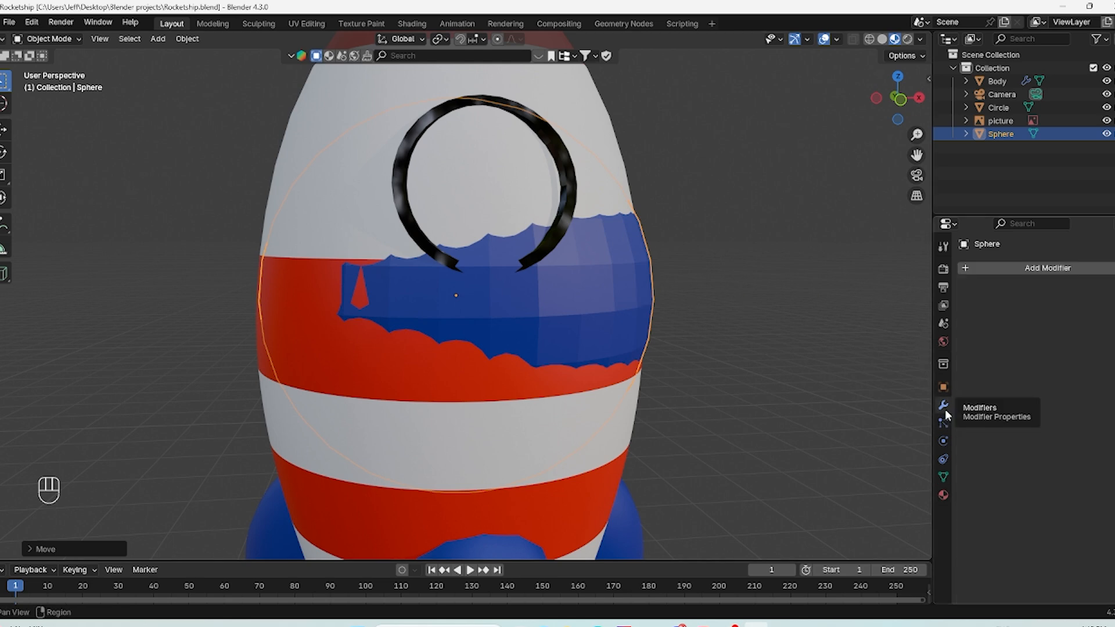
left_click(1069, 269)
left_click(1045, 269)
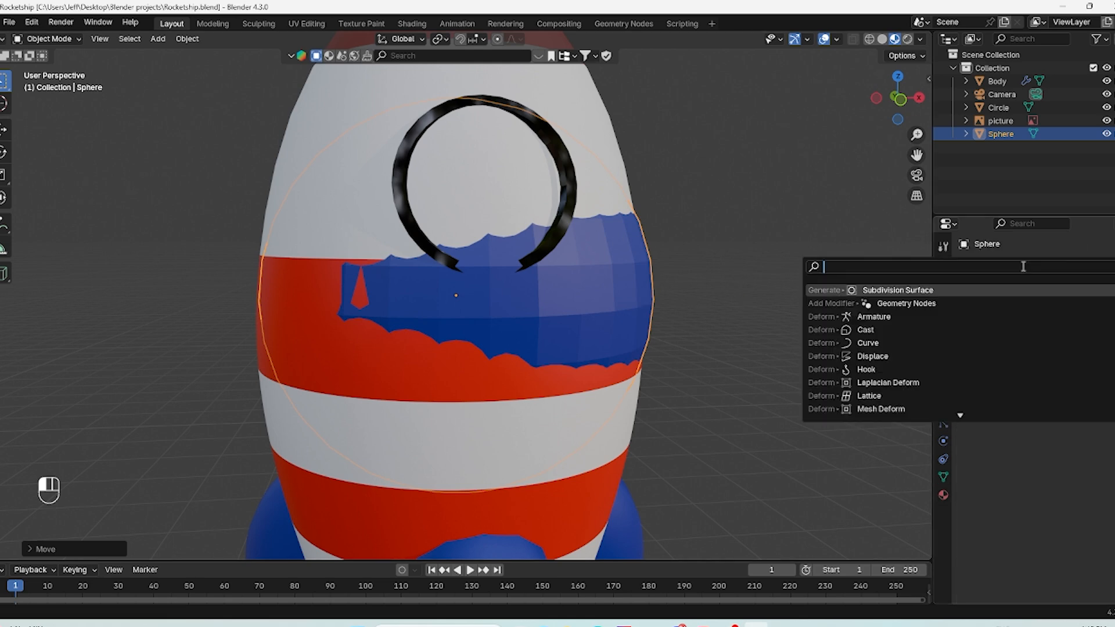
left_click(889, 289)
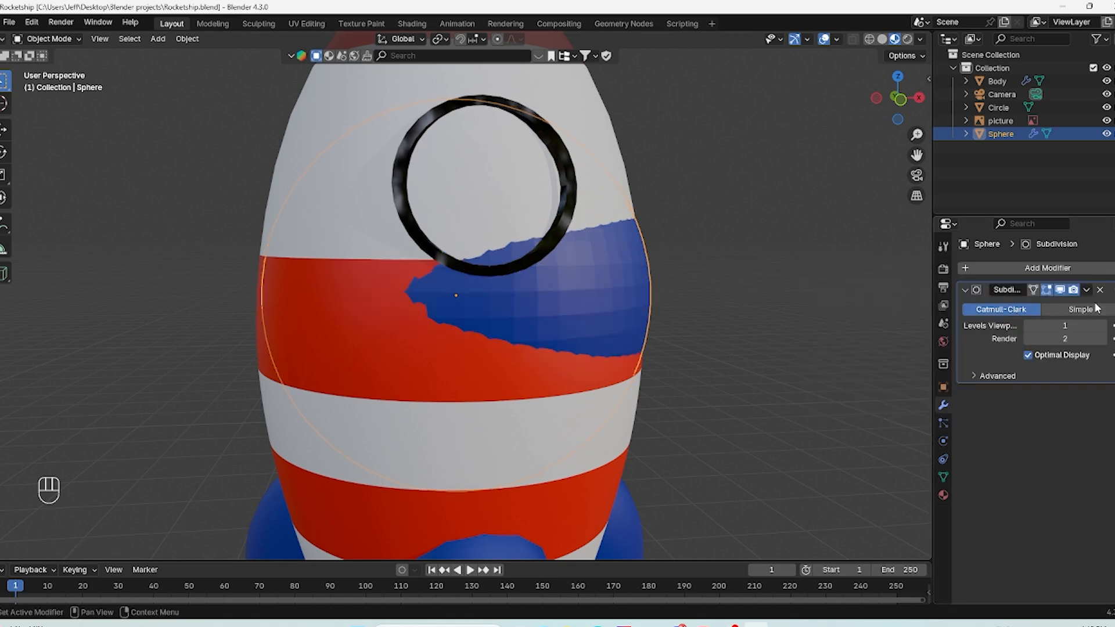
left_click(1104, 325)
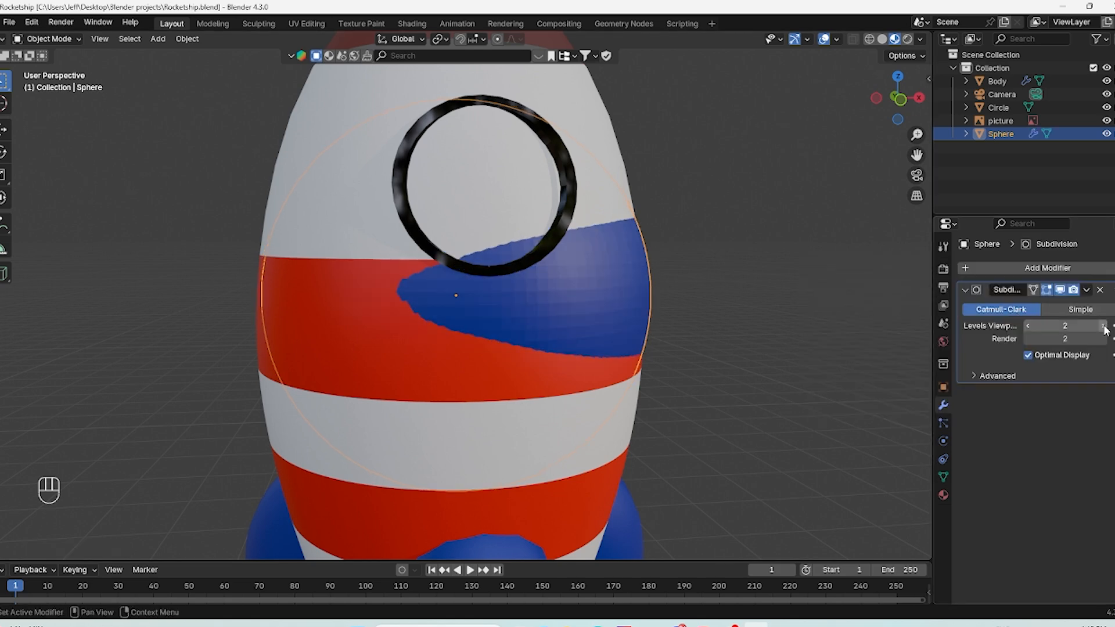
right_click(619, 269)
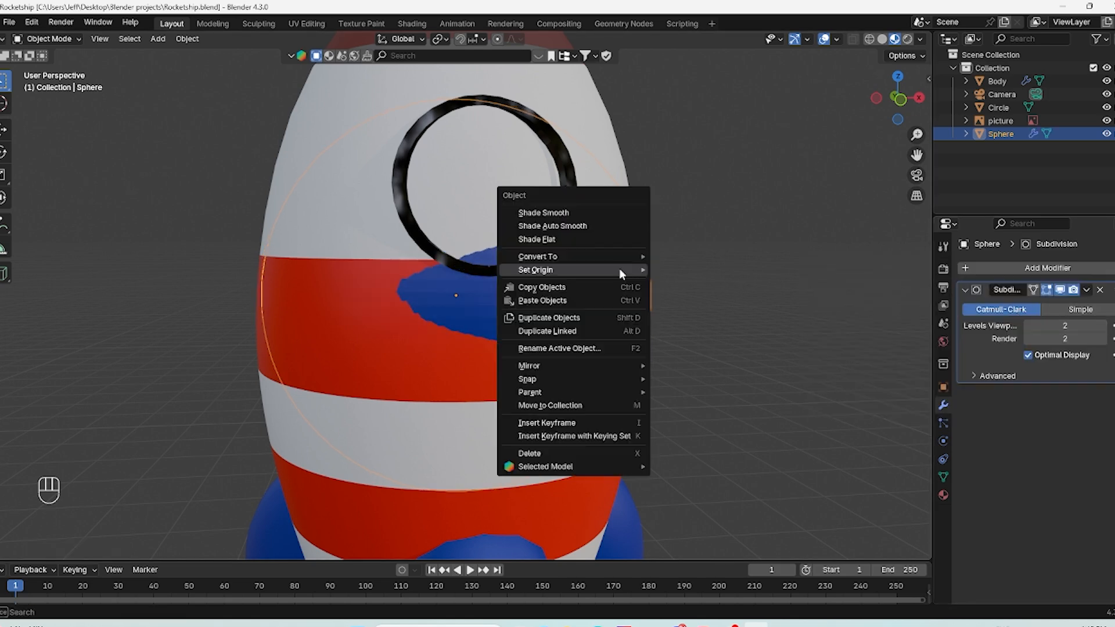
left_click(589, 213)
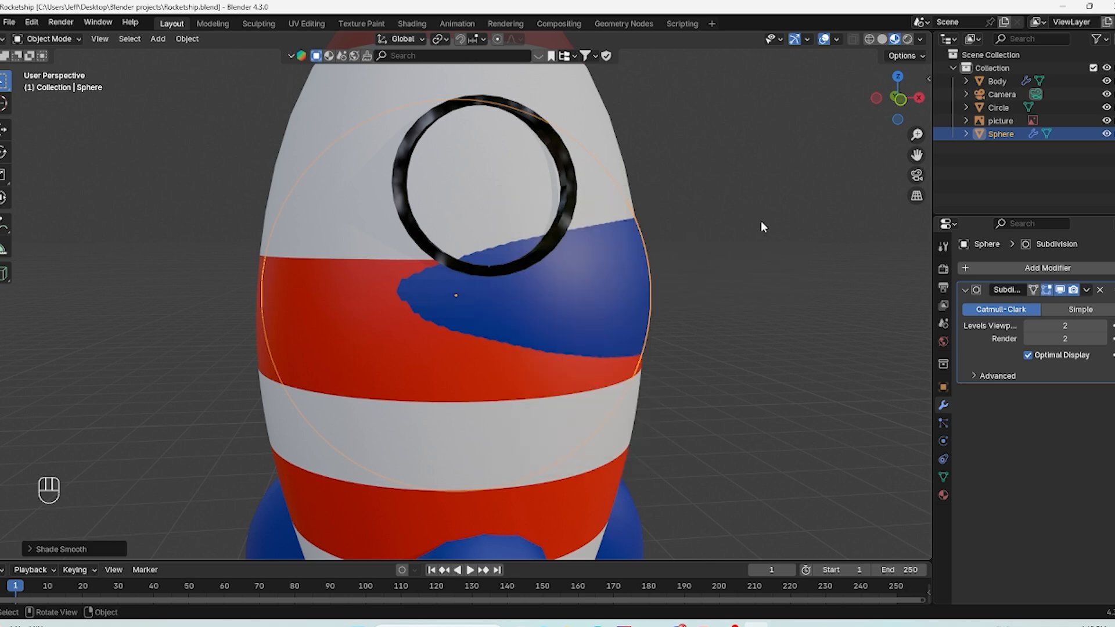
Step: In wireframe, scale the sphere down to slightly larger than the window ring and raise it along Z to the upper reference window
key("z")
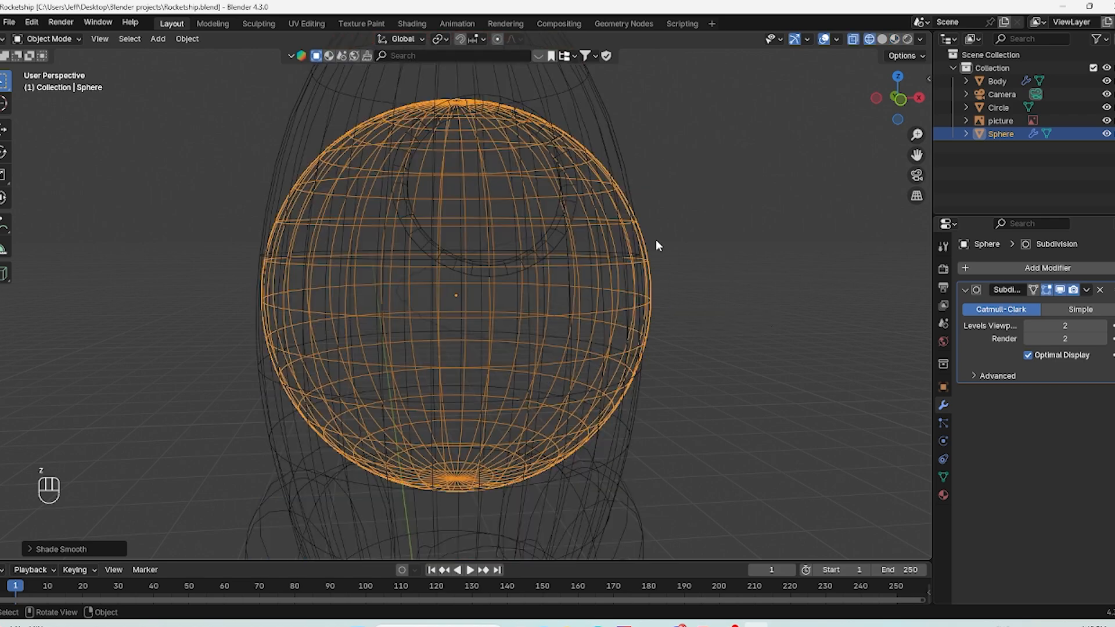
key("s")
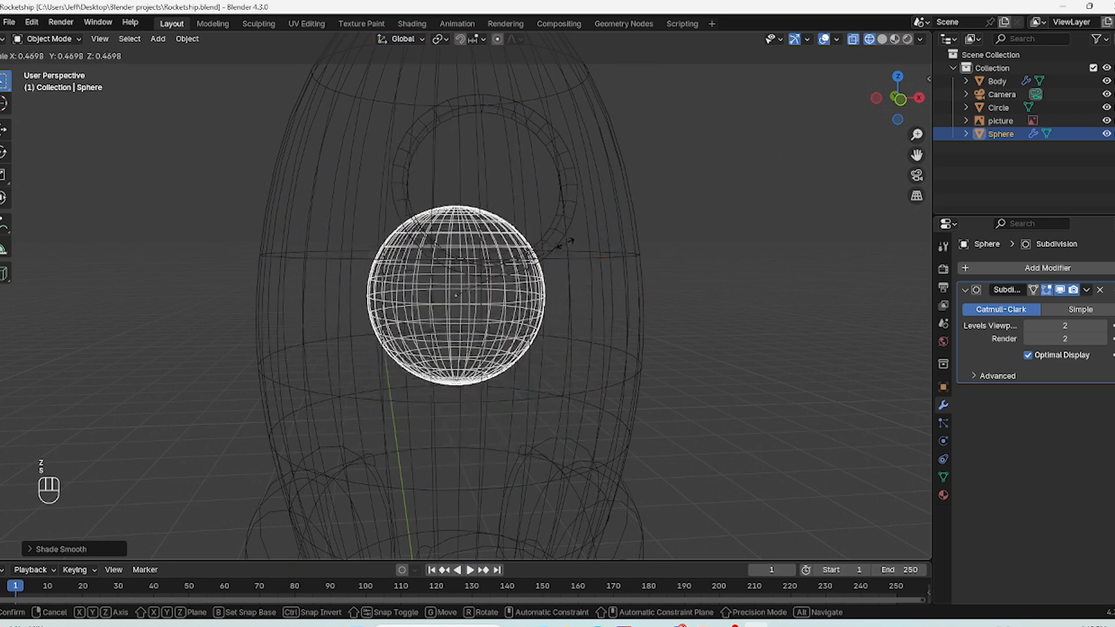
left_click(553, 245)
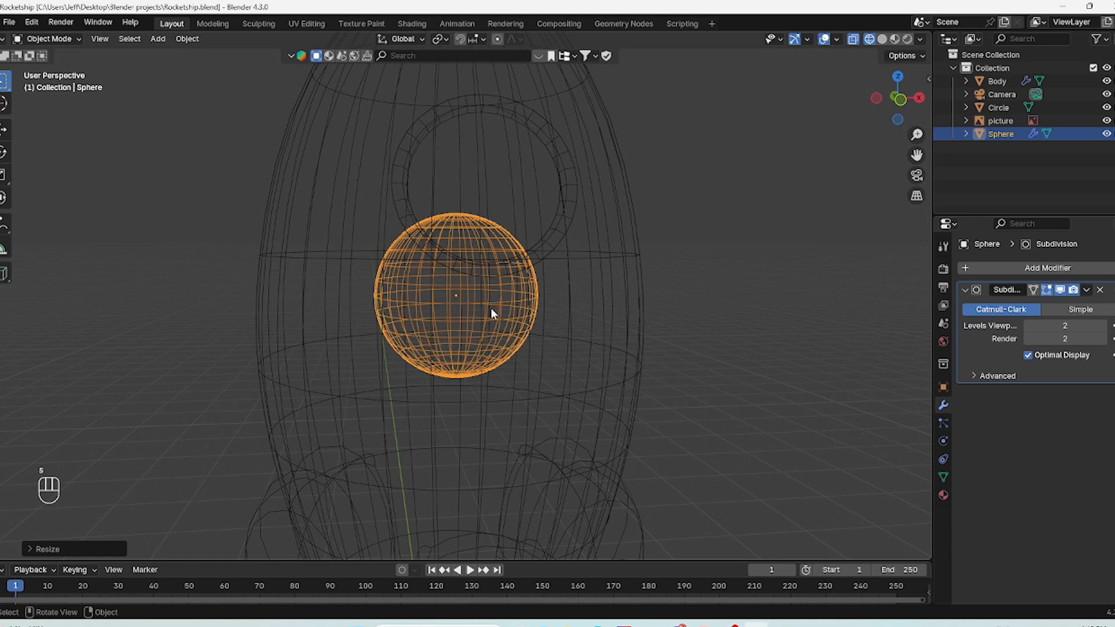
key("KP_1")
key("g")
key("z")
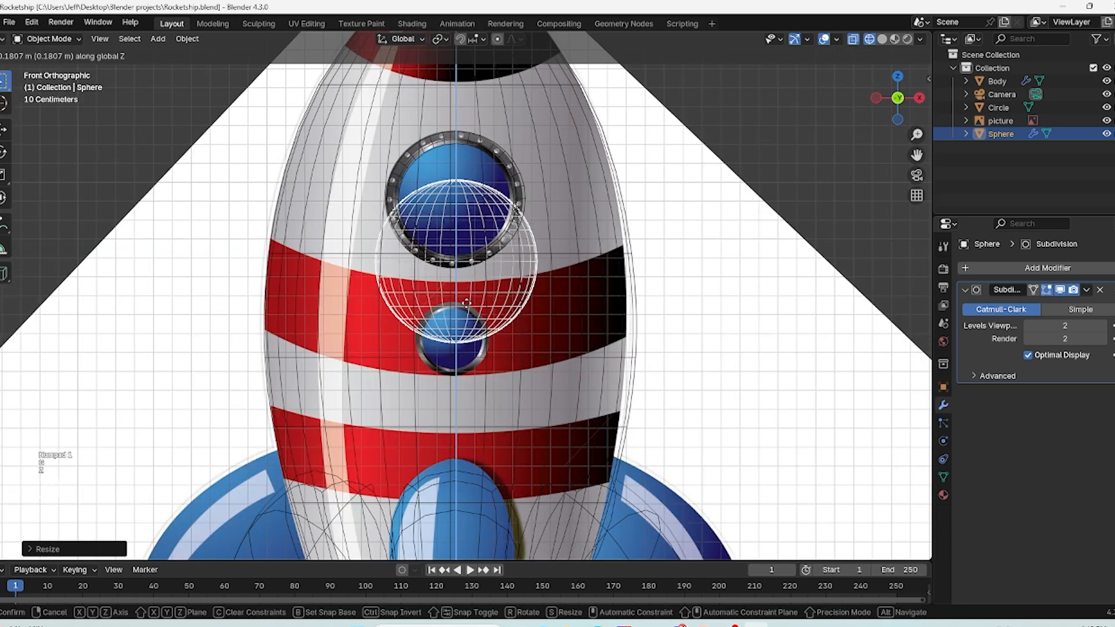
left_click(481, 255)
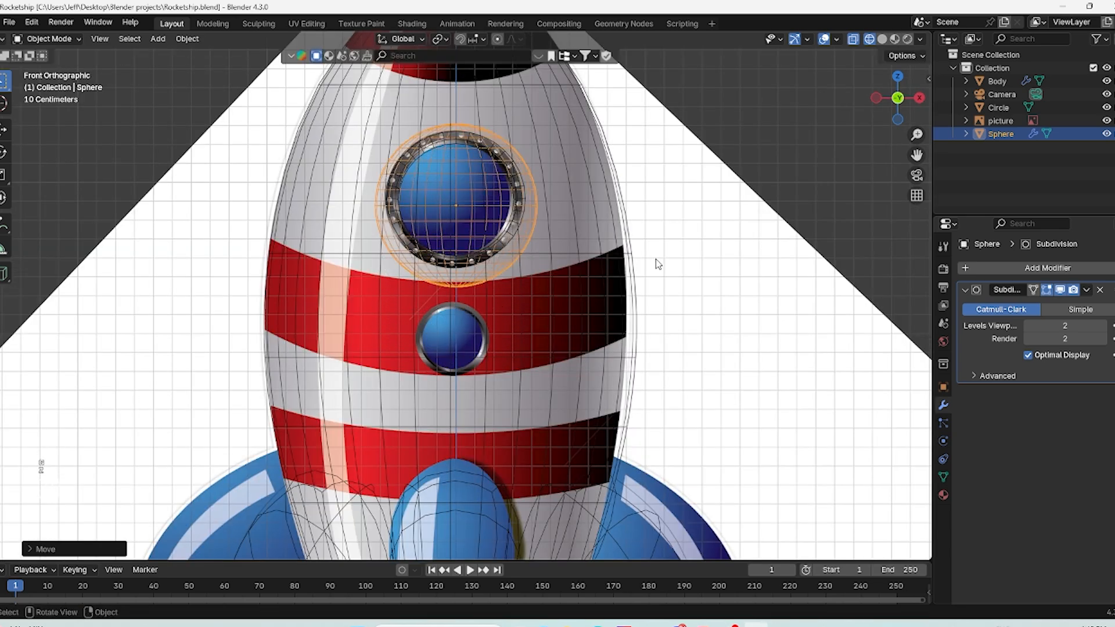
Step: Move the sphere about 0.51 m forward along Y toward the window ring and show the model in Material Preview shading
key("KP_3")
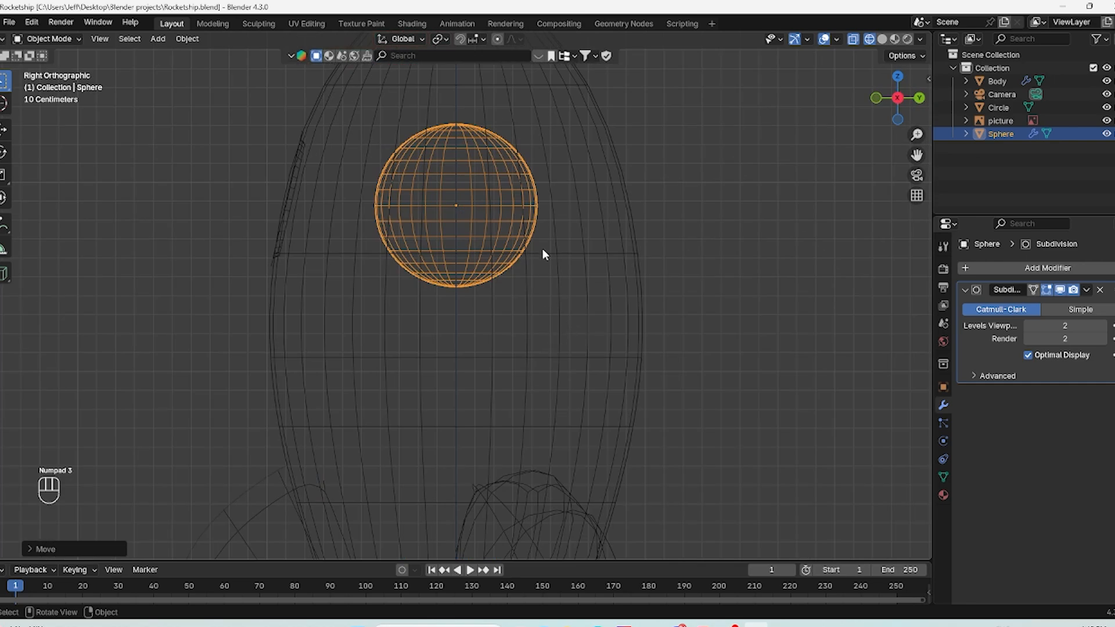
key("g")
key("y")
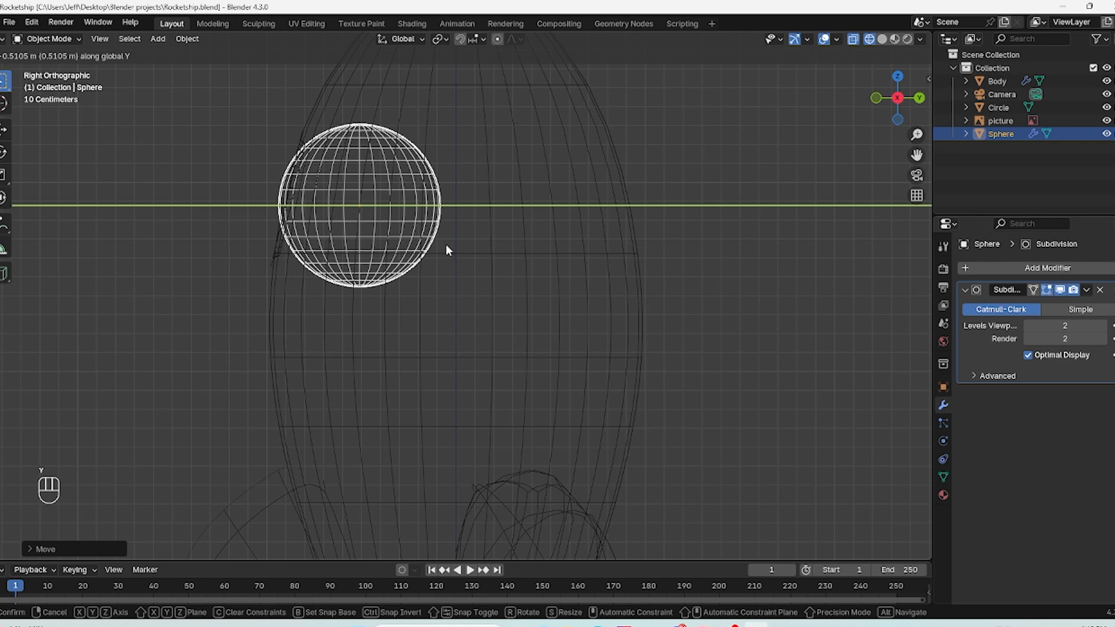
left_click(444, 247)
key("KP_1")
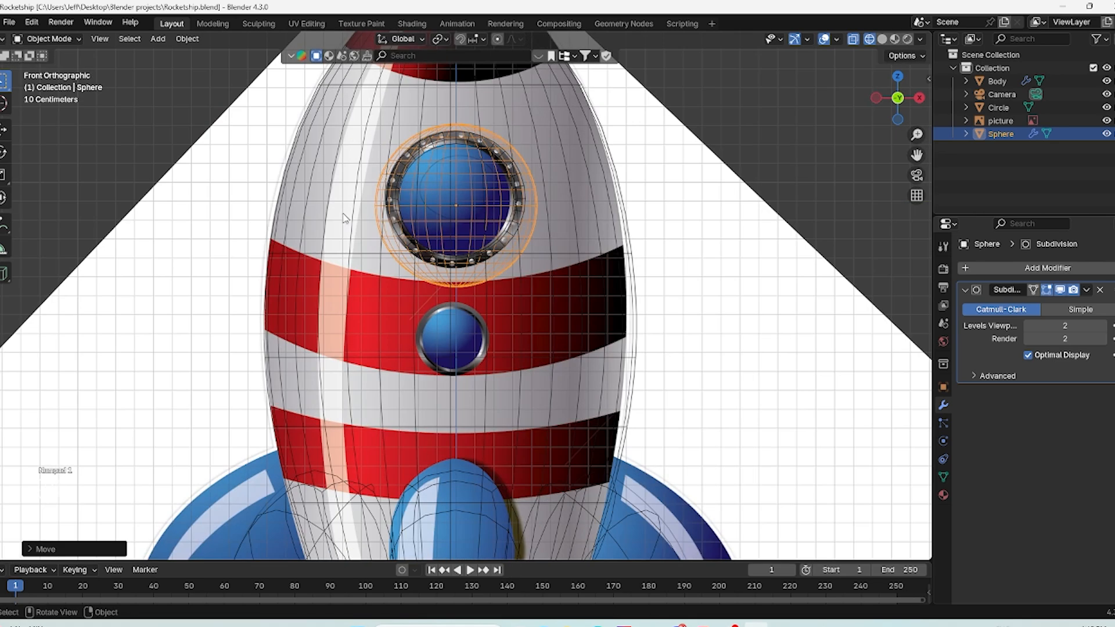
key("z")
left_click(497, 286)
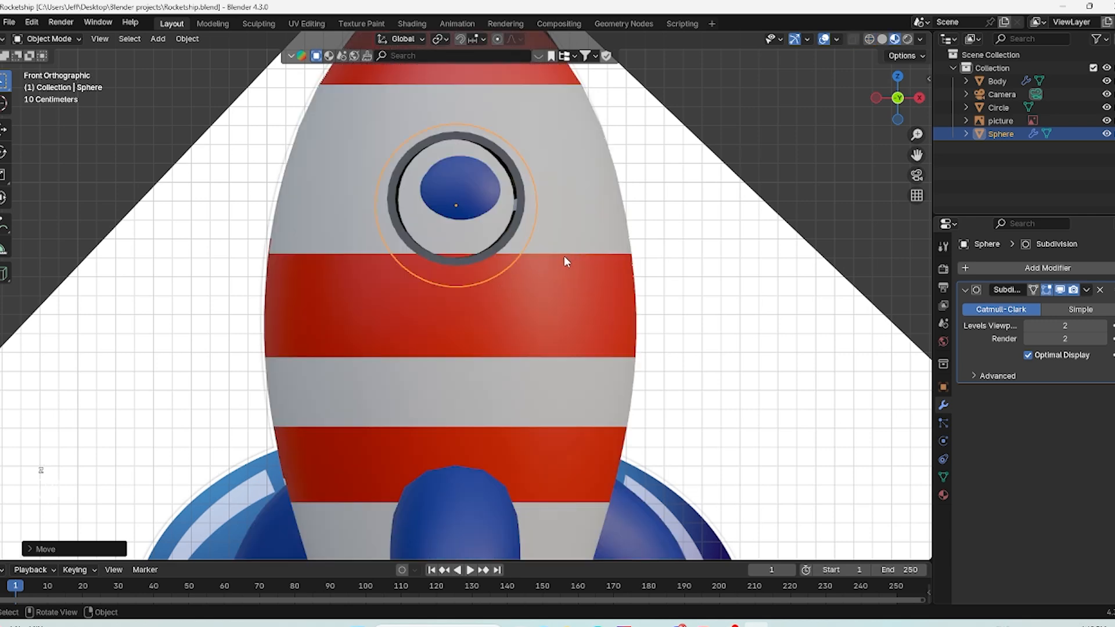
Step: Scale the sphere to about 1.06 and shift it slightly along X to center it horizontally in the window ring
key("s")
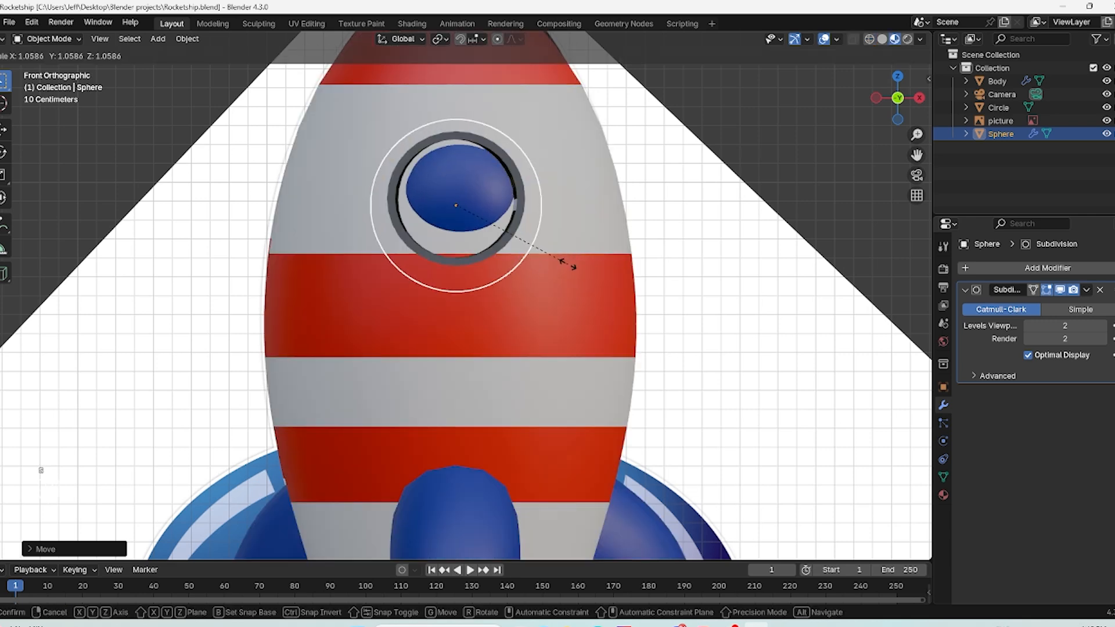
left_click(572, 266)
key("g")
key("x")
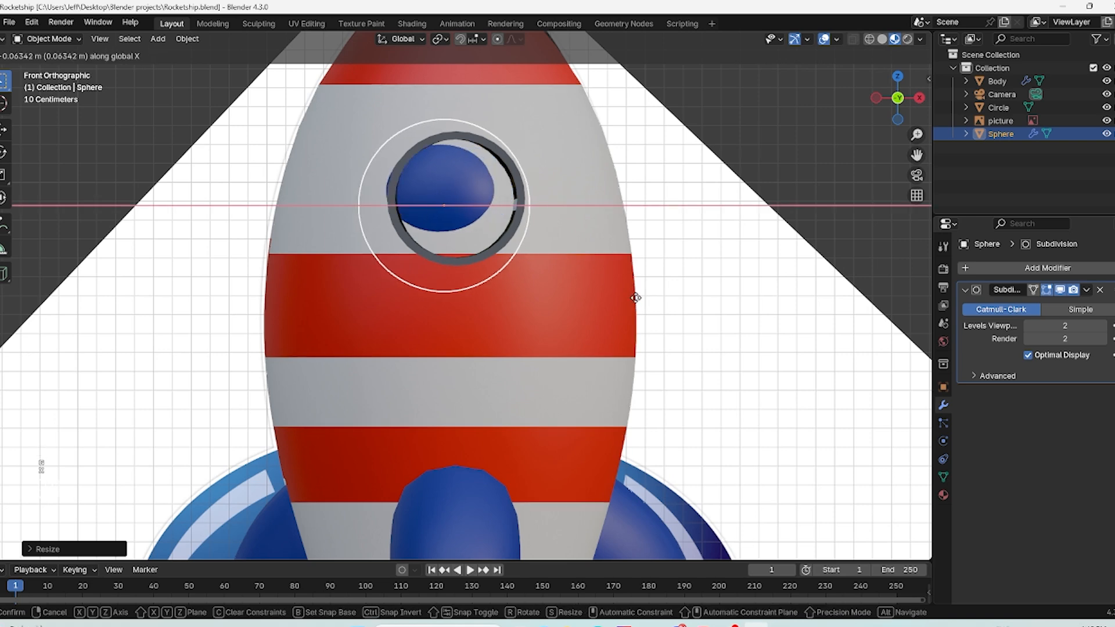
left_click(647, 302)
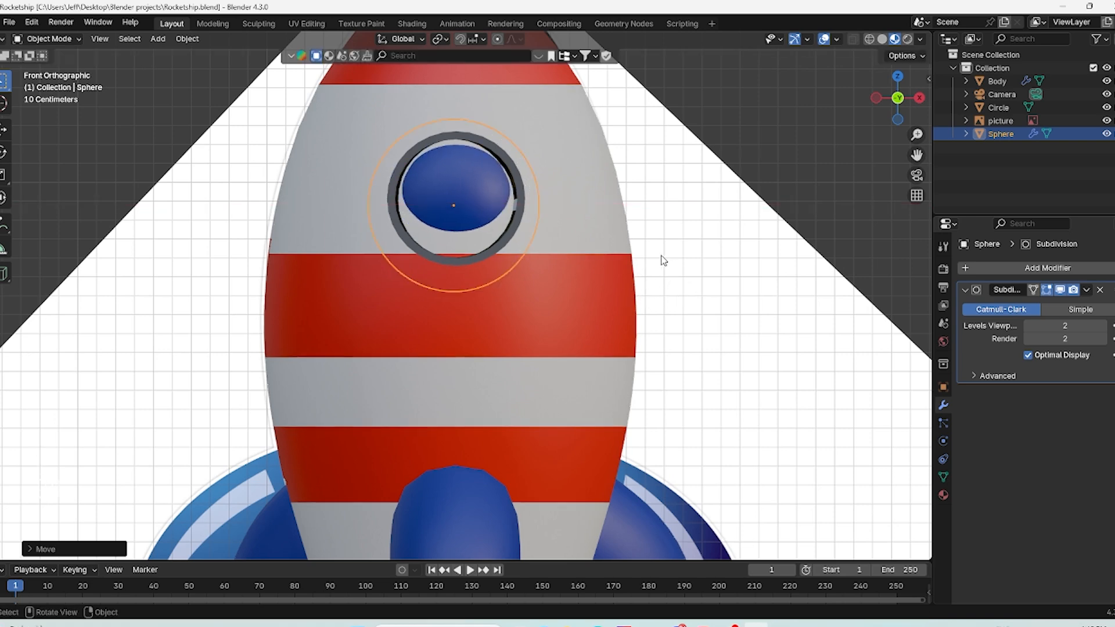
Step: Fit the sphere inside the window ring by lowering it slightly along Z, enlarging it and moving it back along Y into the body
key("g")
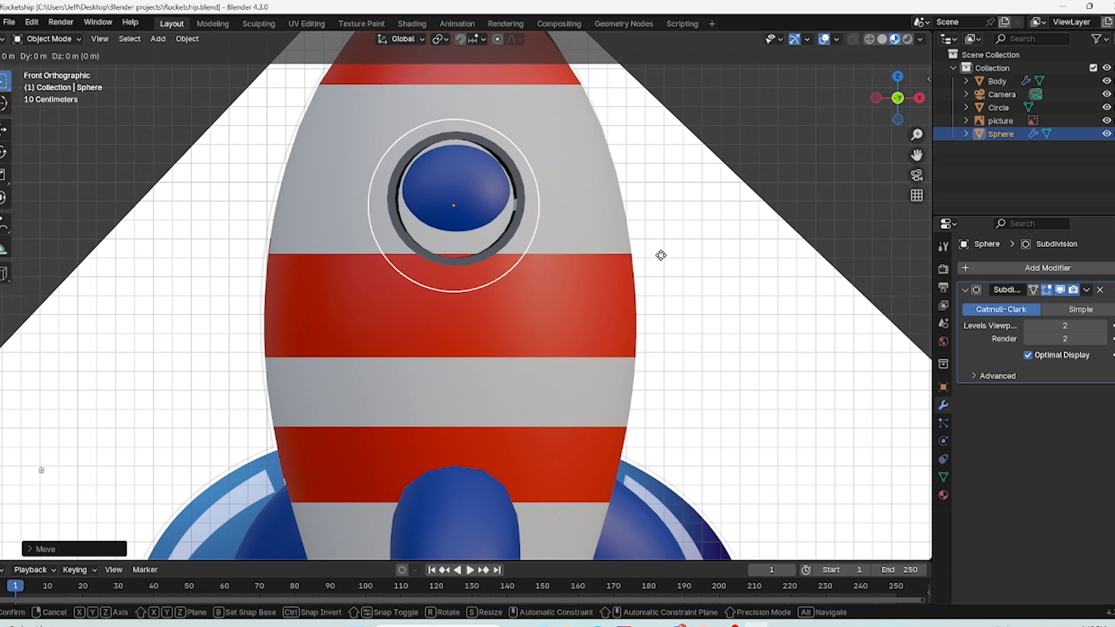
key("z")
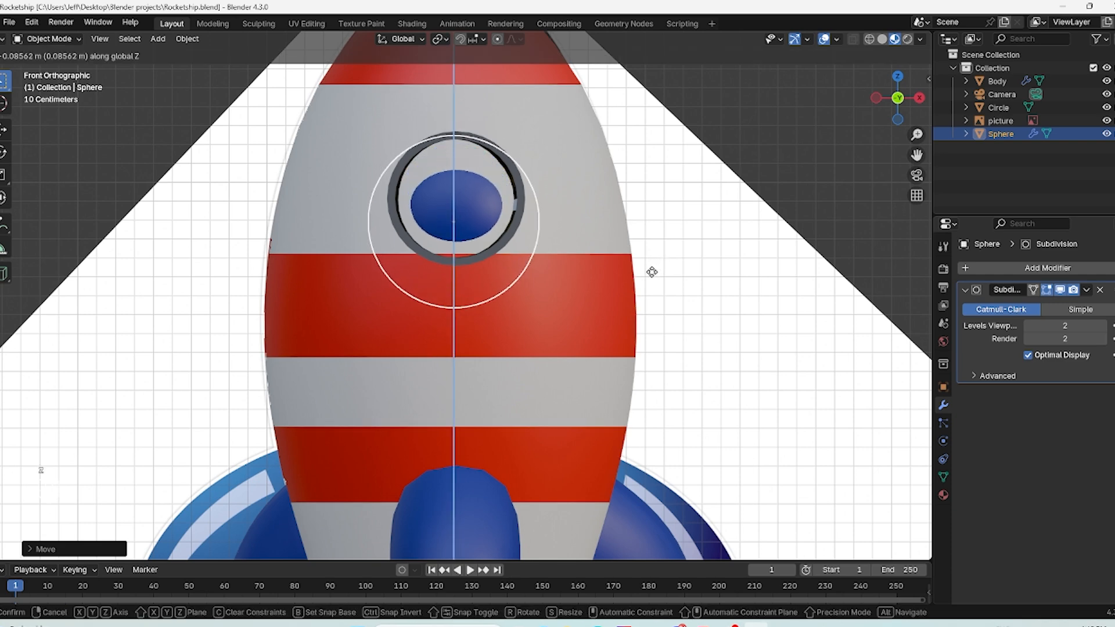
left_click(653, 271)
key("s")
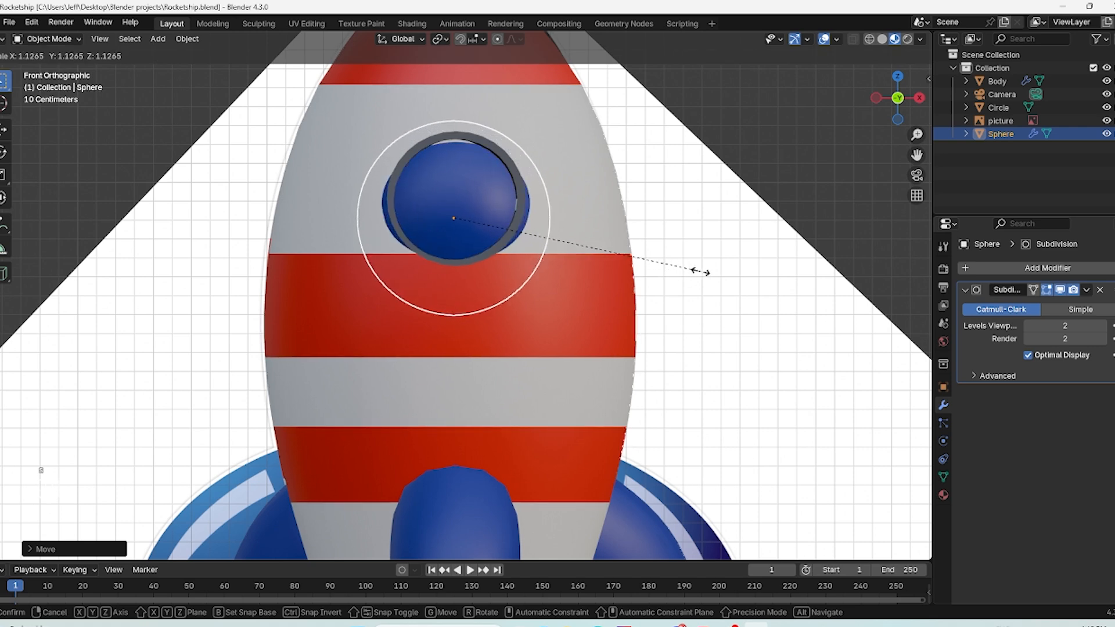
left_click(709, 273)
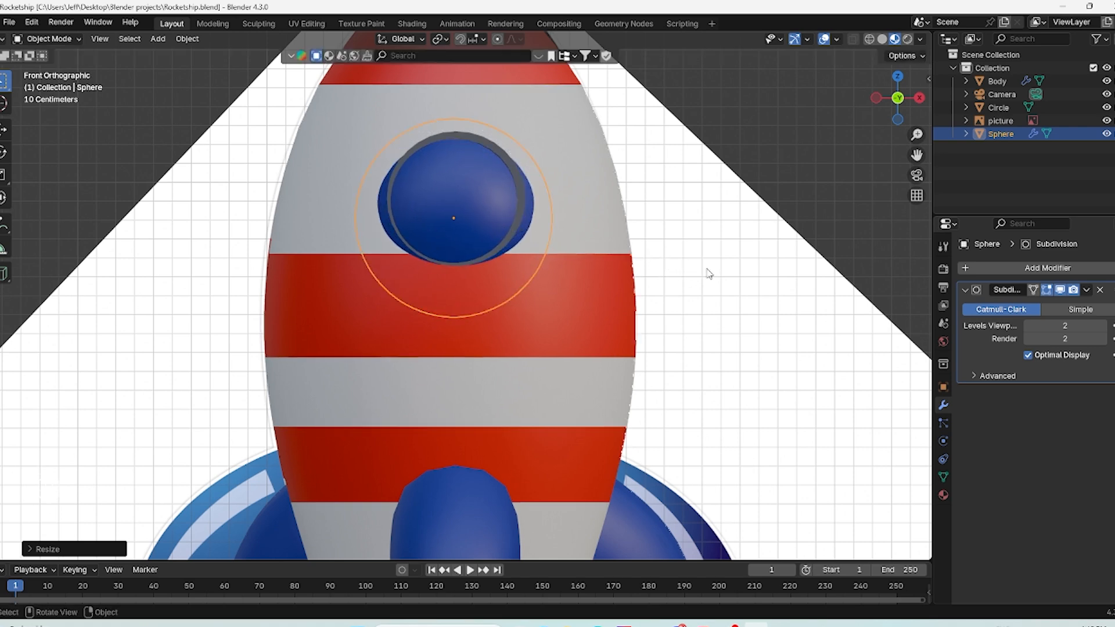
key("g")
key("y")
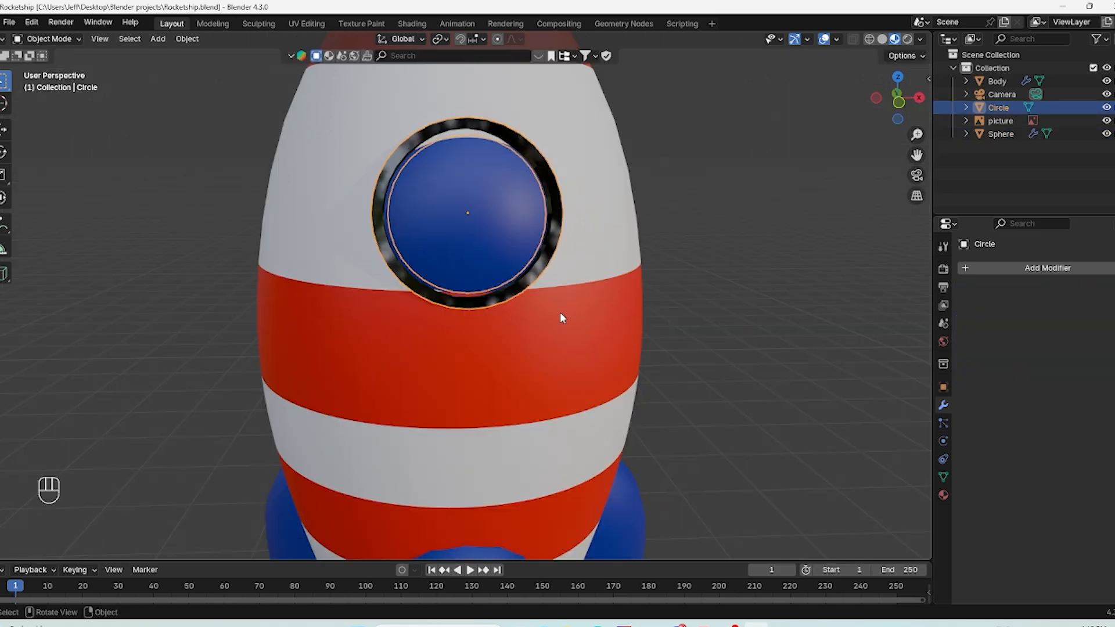
Step: Check the fitted window from several angles, and delete the rocket reference picture from the scene in front view
scroll(560, 311, "down", 5)
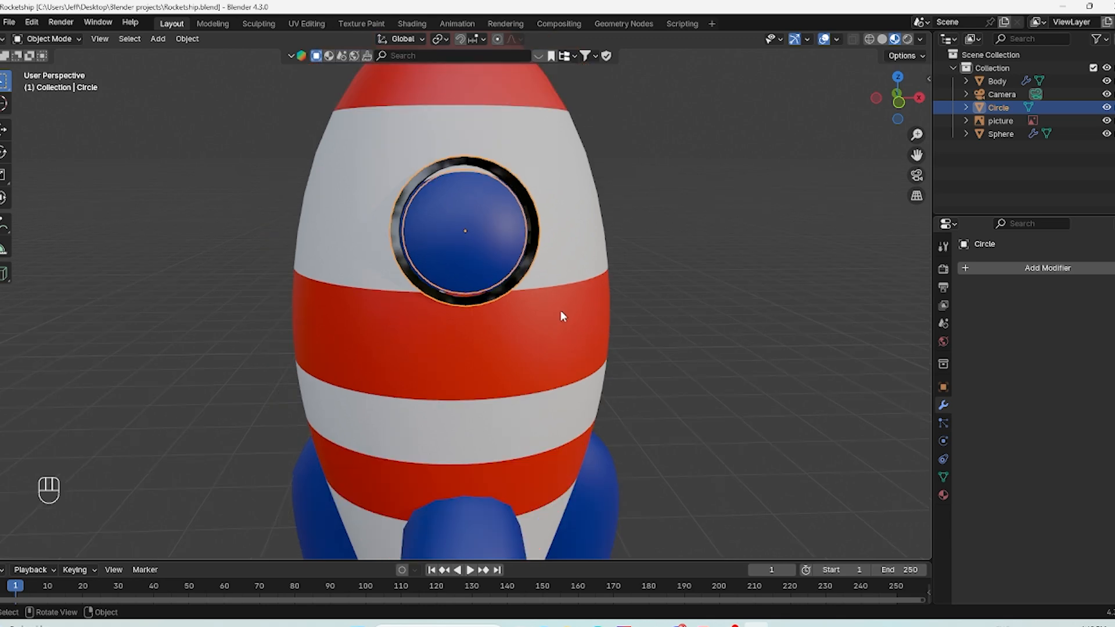
middle_click_drag(553, 312, 522, 312)
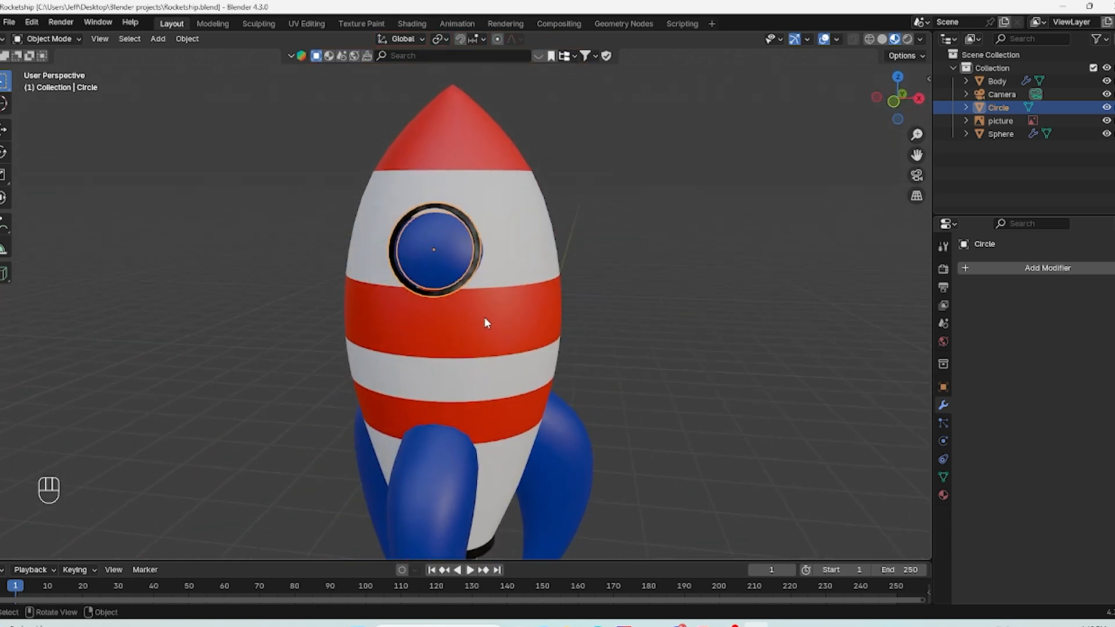
middle_click_drag(454, 320, 489, 291)
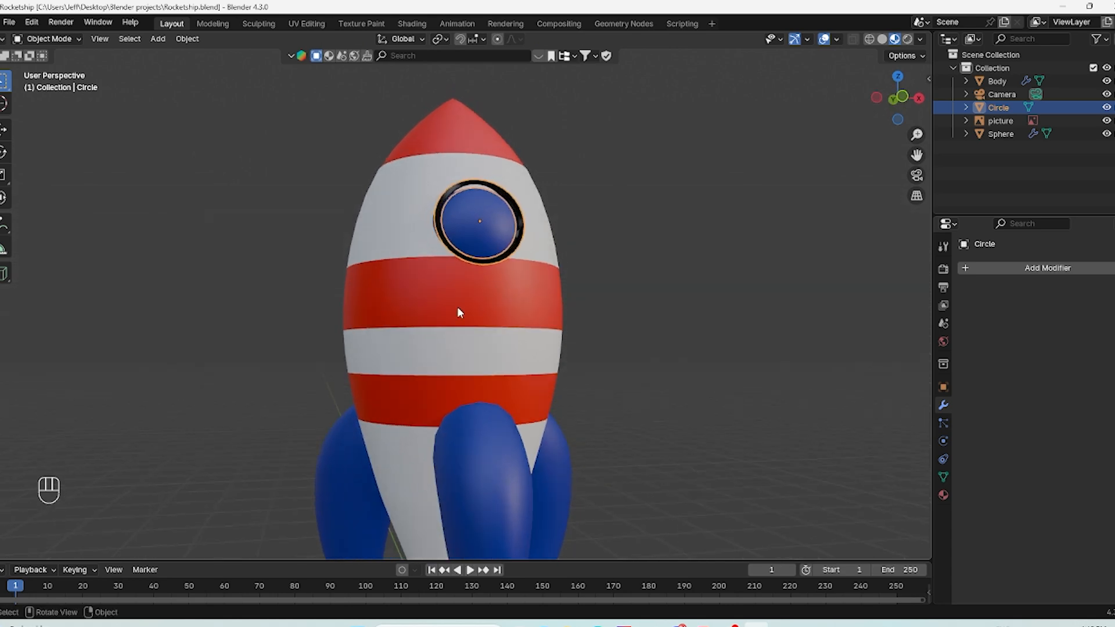
key("KP_1")
scroll(447, 319, "down", 3)
left_click(597, 377)
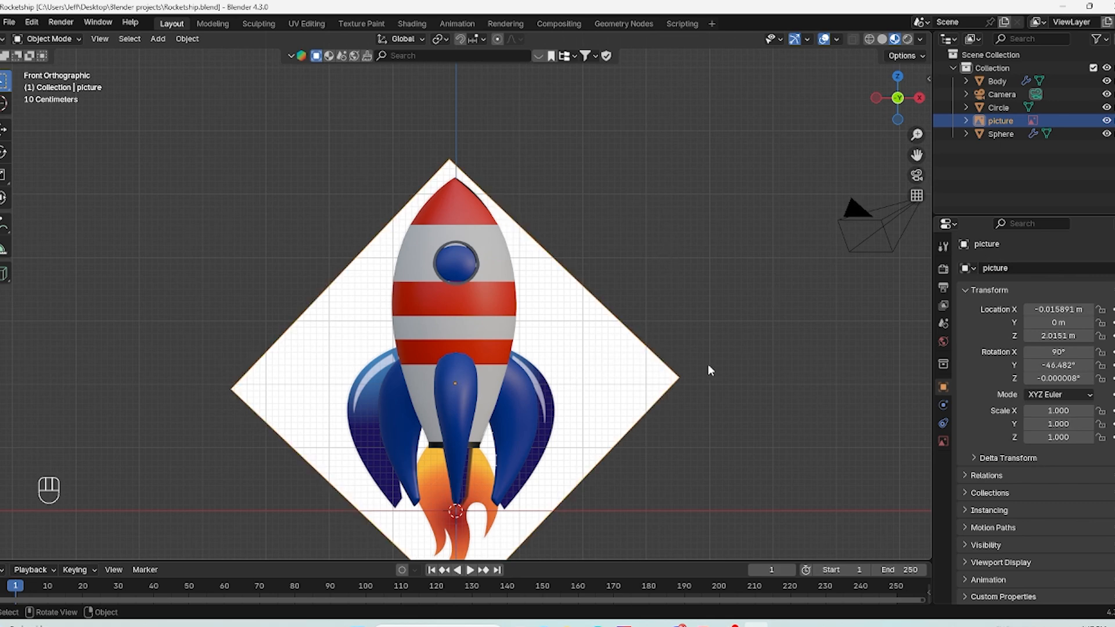
key("x")
left_click(610, 428)
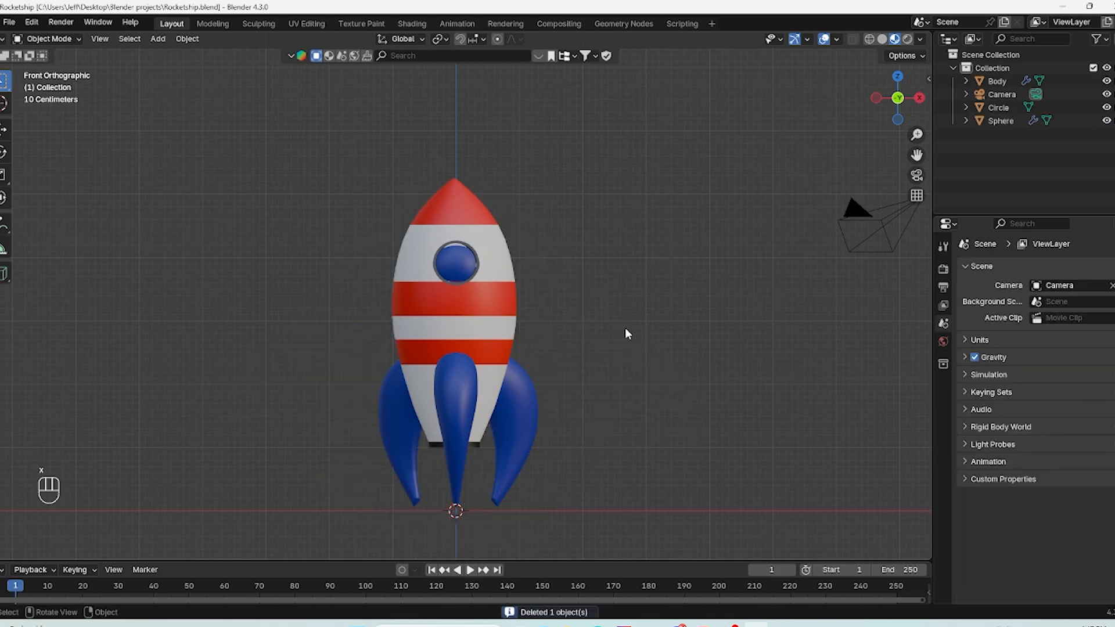